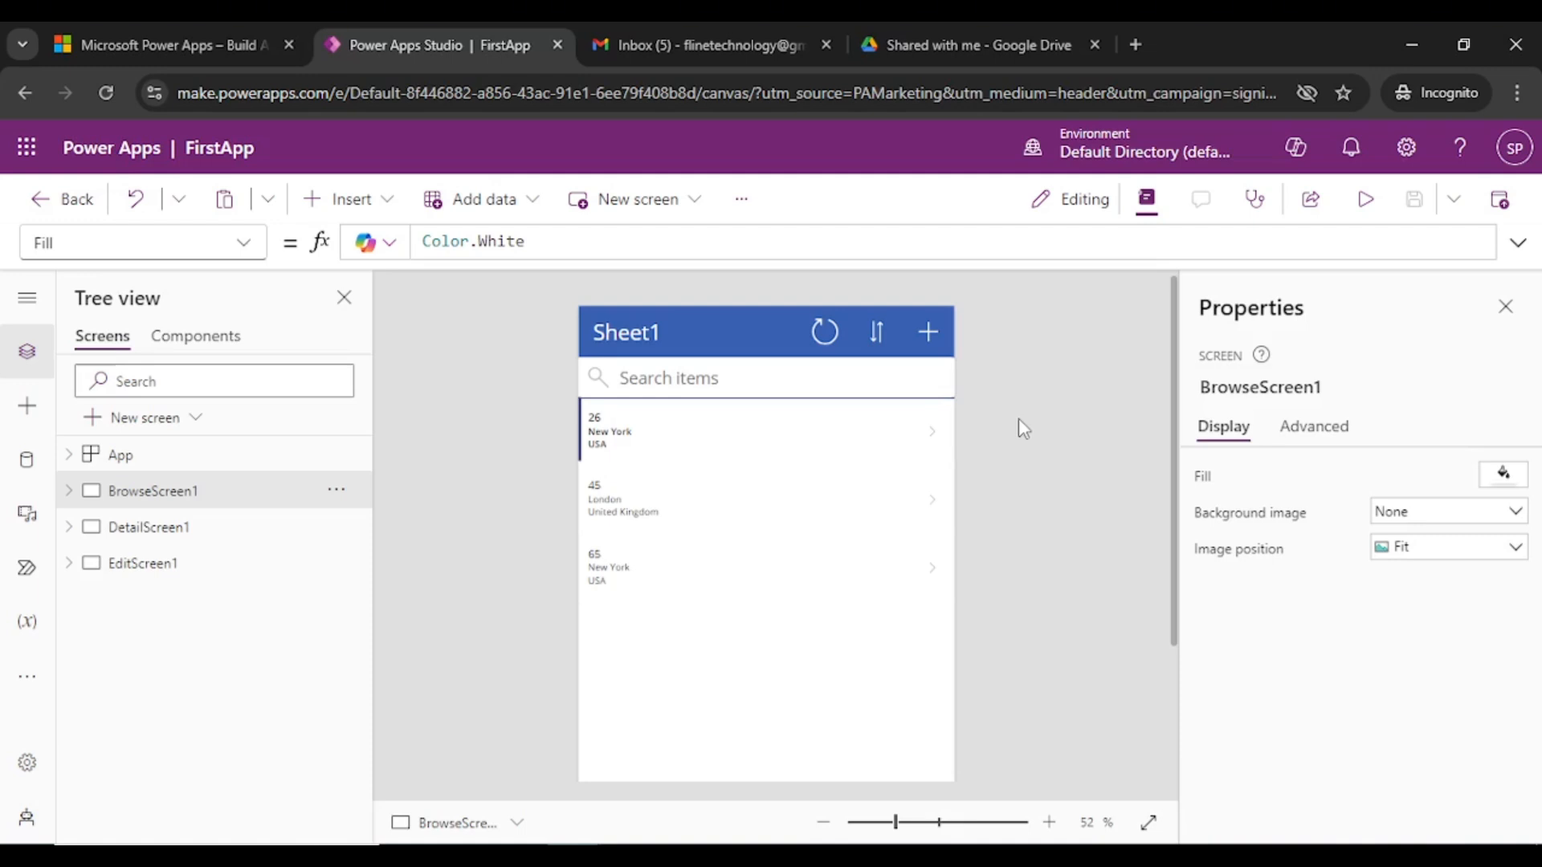
- Preview the app and start a new record with age 32, city 'Otatawa' and country Canada
{"action": "left_click", "coordinate": [1366, 207]}
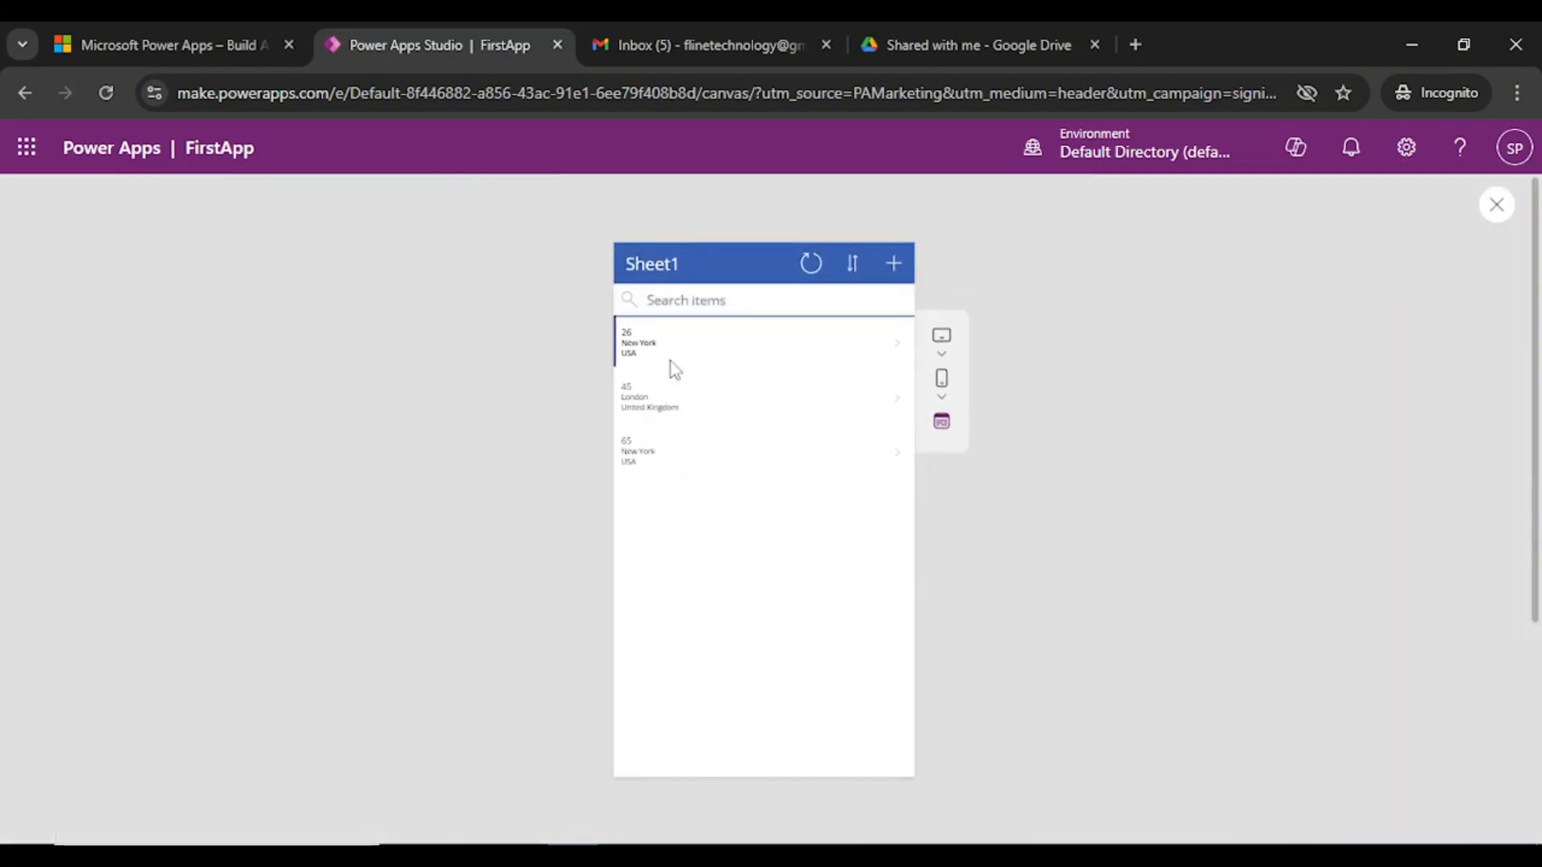
{"action": "left_click", "coordinate": [898, 273]}
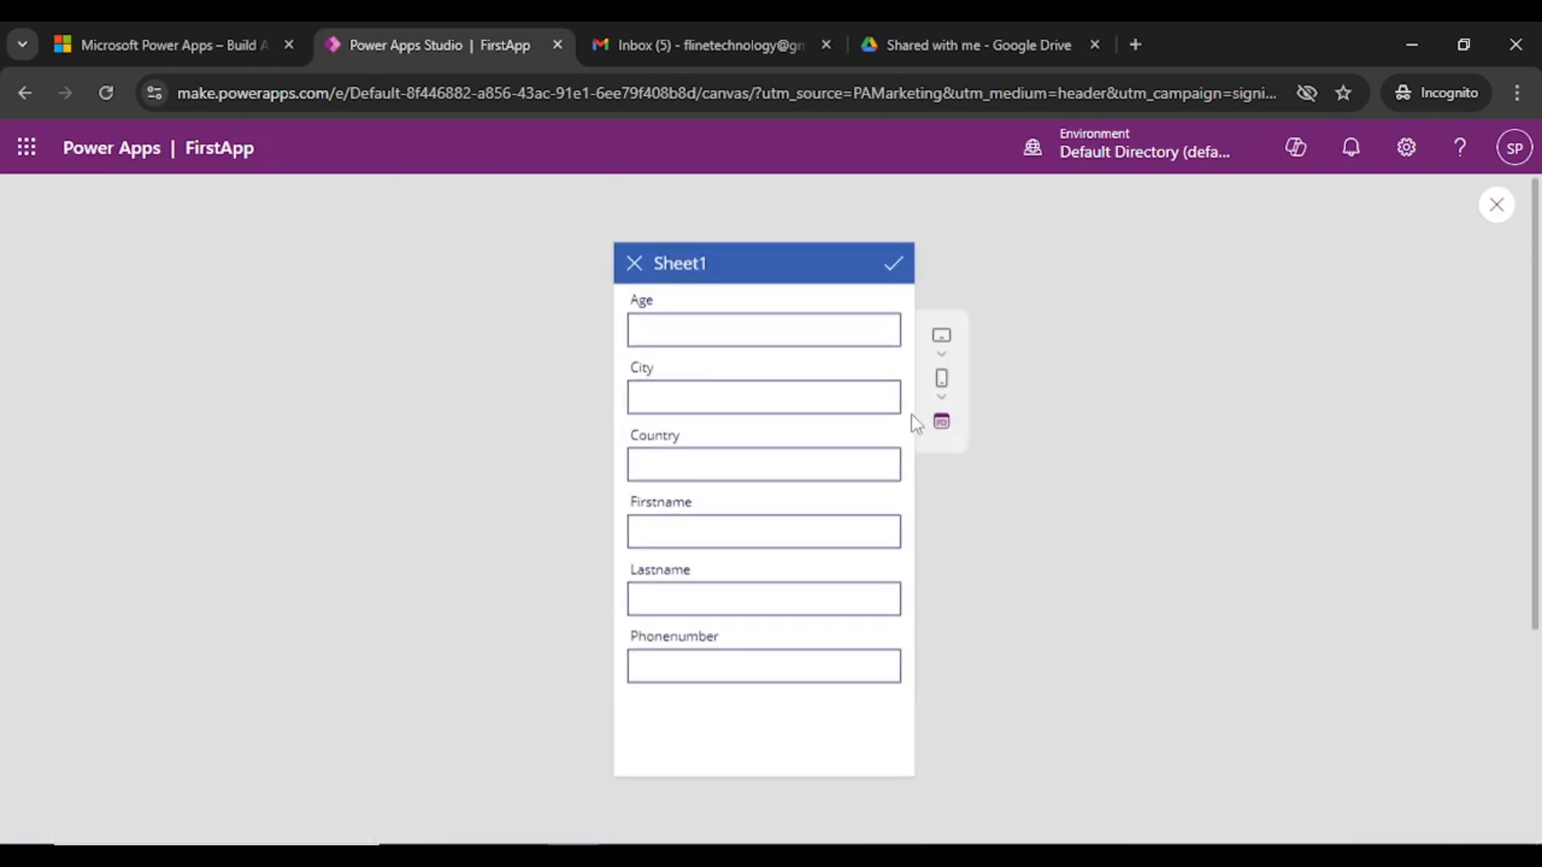
{"action": "left_click", "coordinate": [709, 324]}
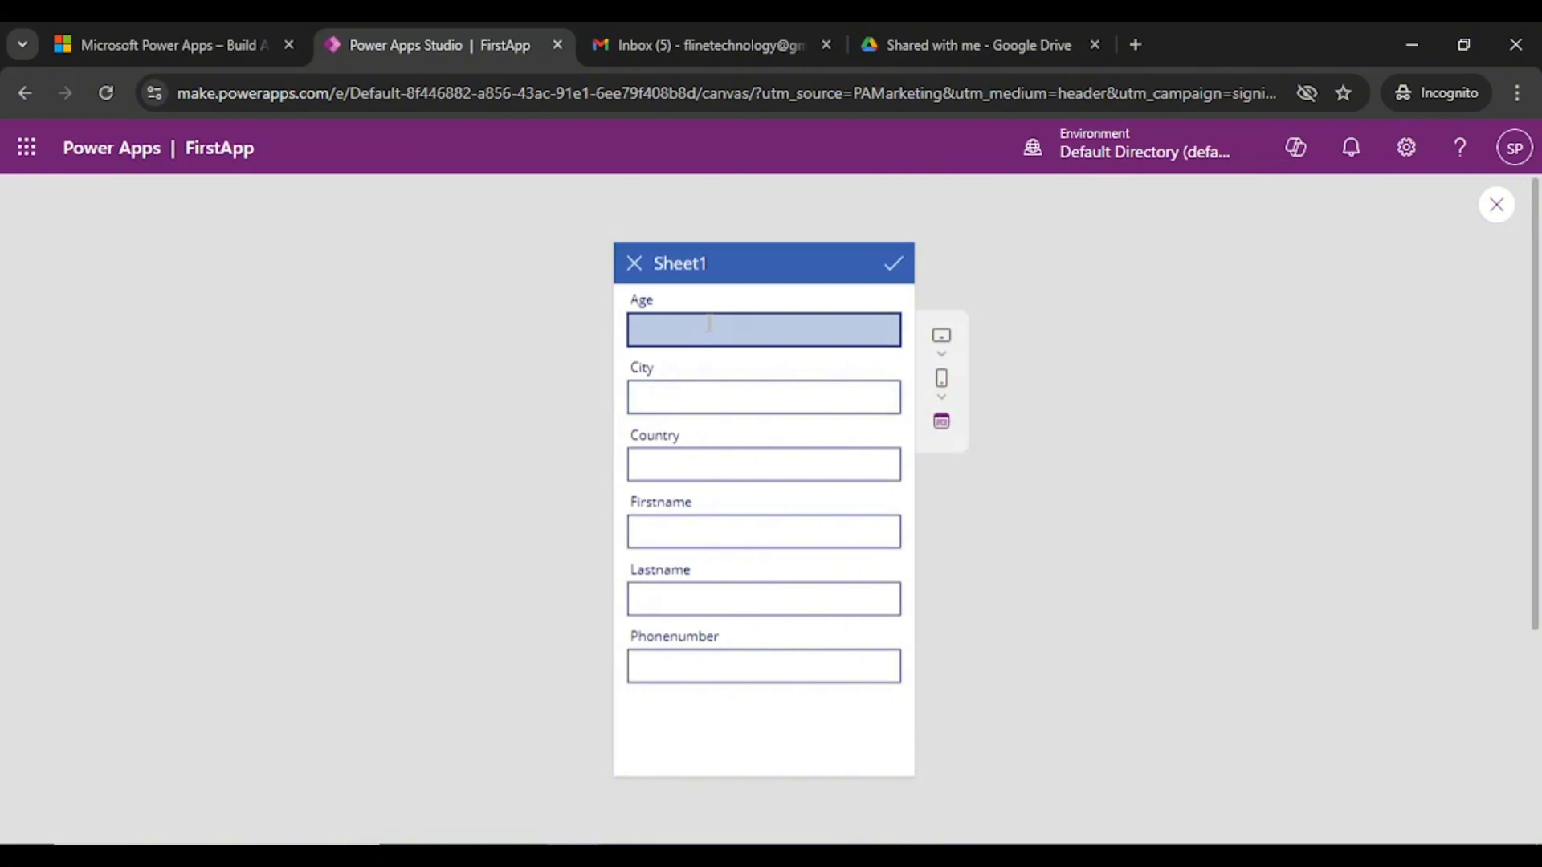
{"action": "type", "text": "32"}
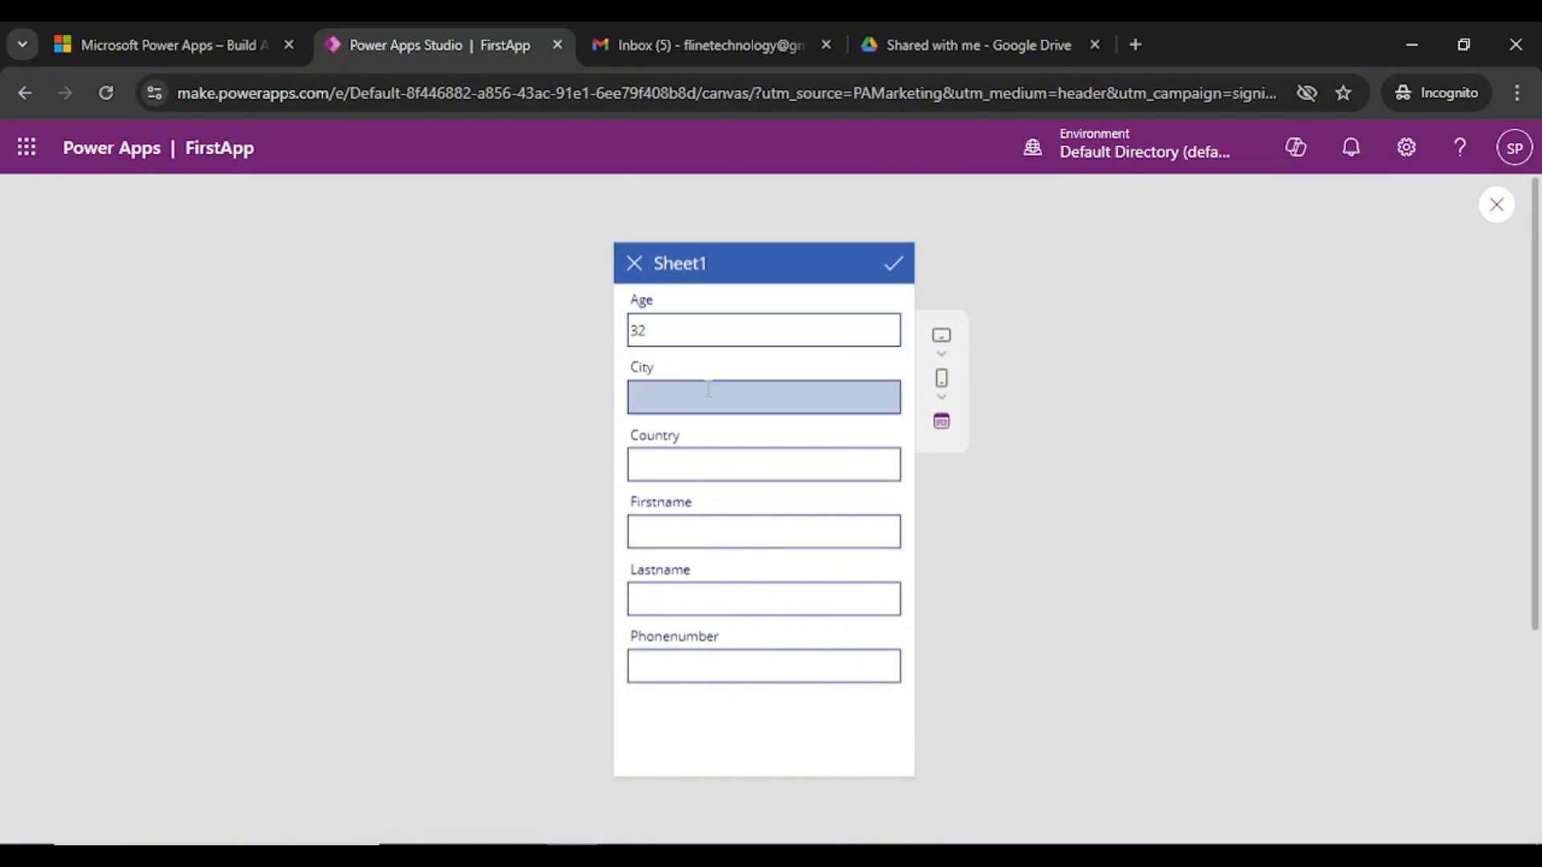
{"action": "left_click", "coordinate": [709, 390]}
{"action": "type", "text": "Ota"}
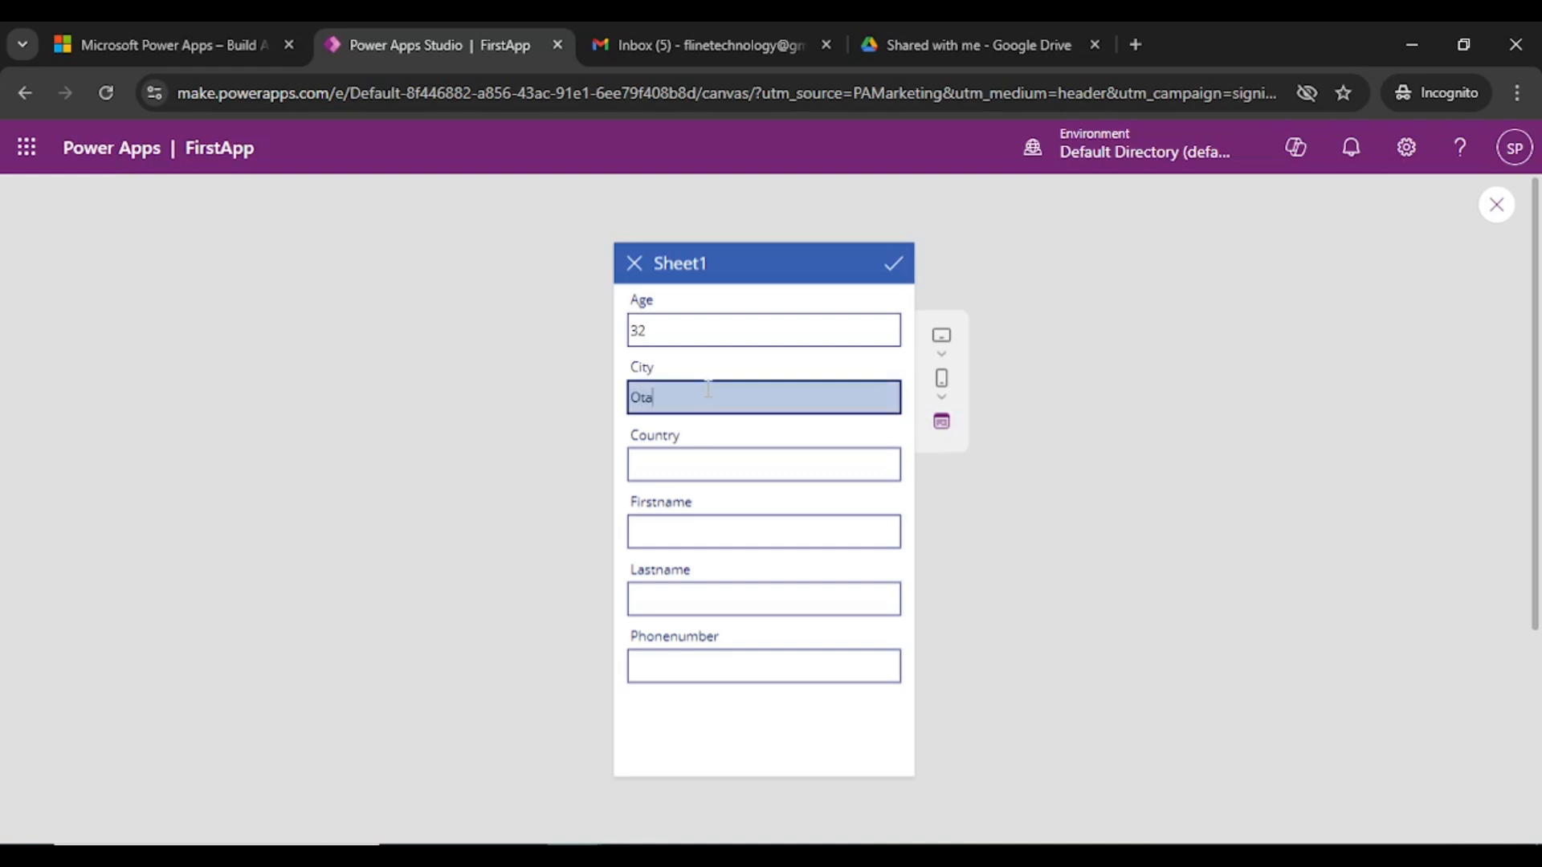
{"action": "type", "text": "tawa"}
{"action": "left_click", "coordinate": [688, 464]}
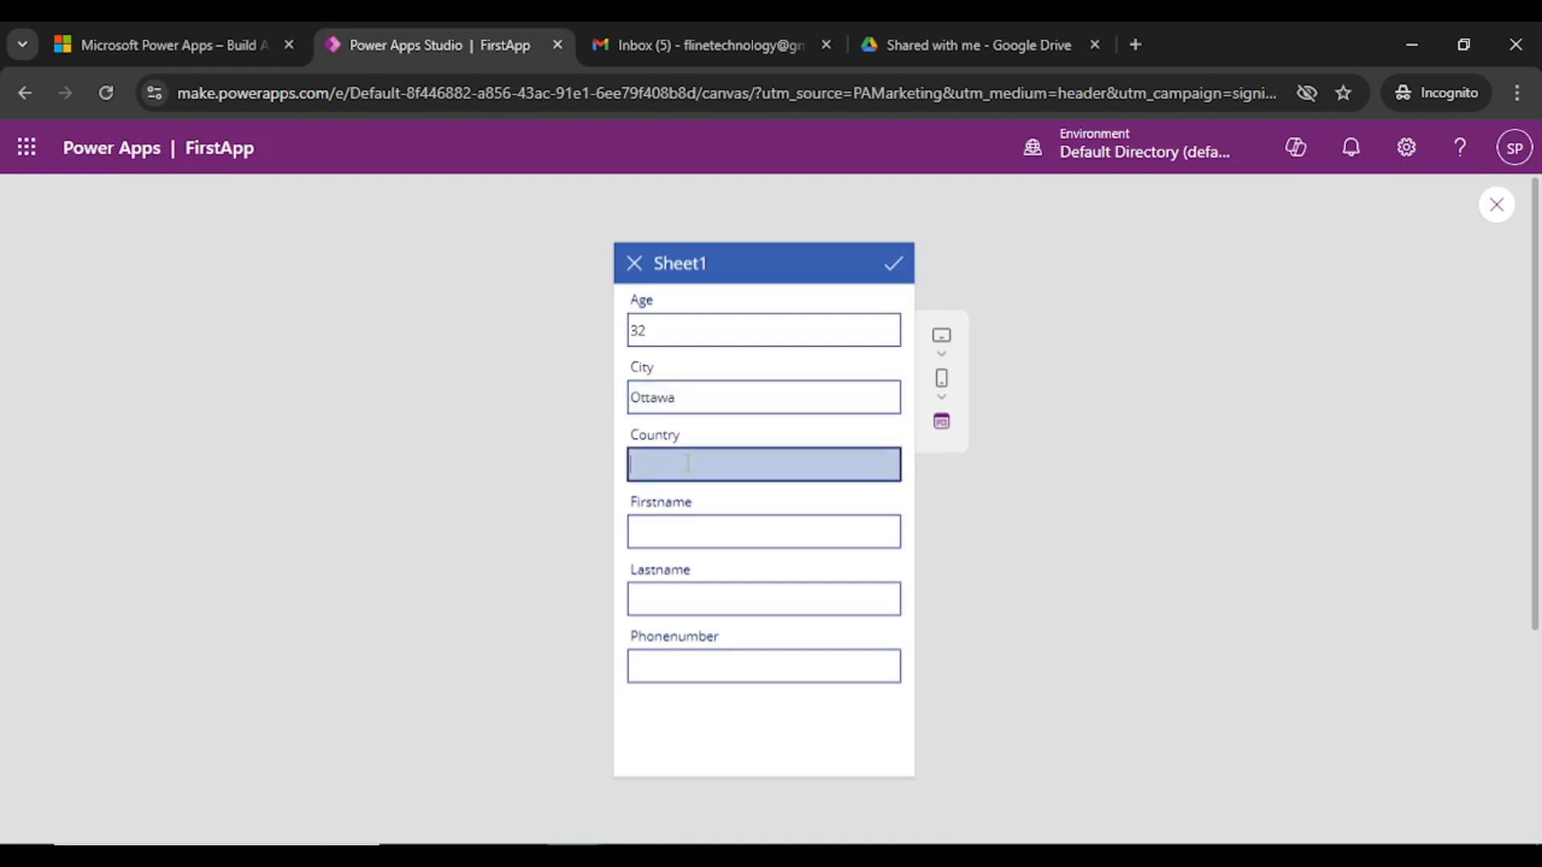
{"action": "type", "text": "Canada"}
- Fill in the customer's first name, last name and phone number, then submit the record
{"action": "left_click", "coordinate": [715, 536]}
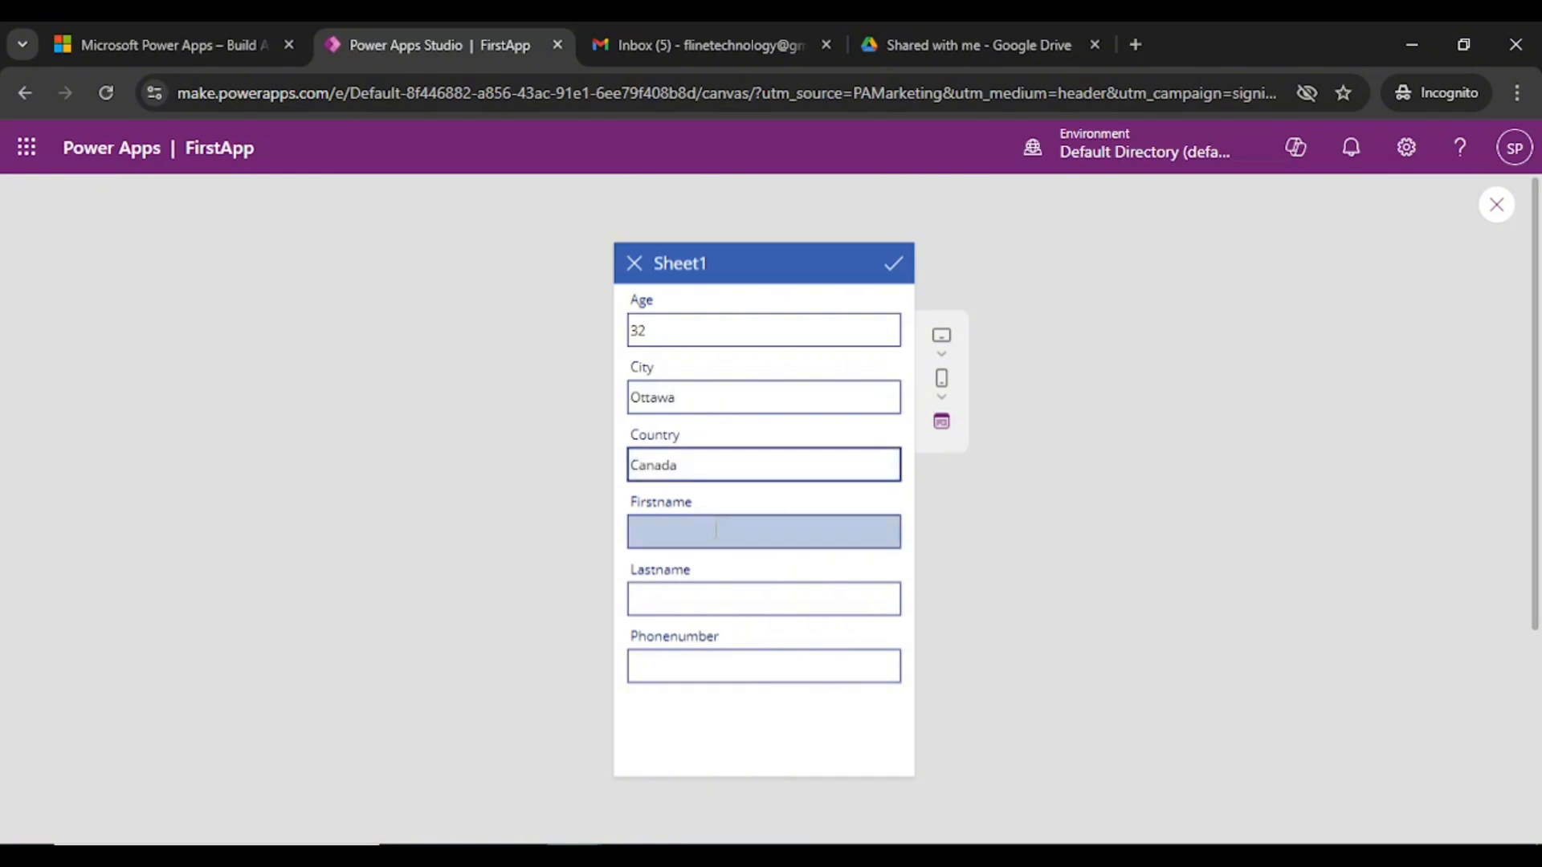
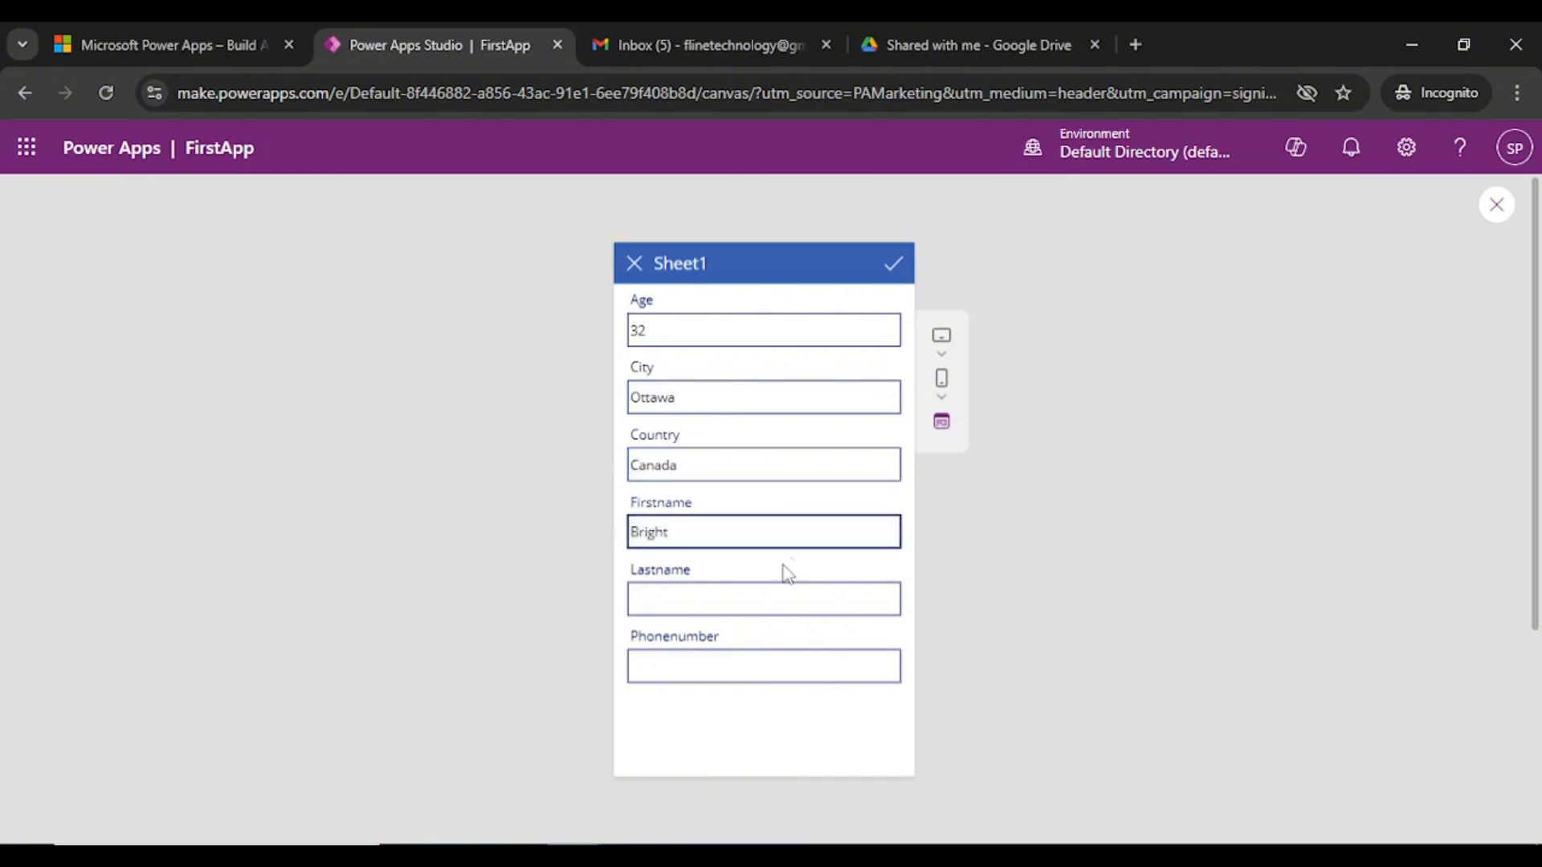
{"action": "left_click", "coordinate": [742, 594]}
{"action": "left_click", "coordinate": [731, 601]}
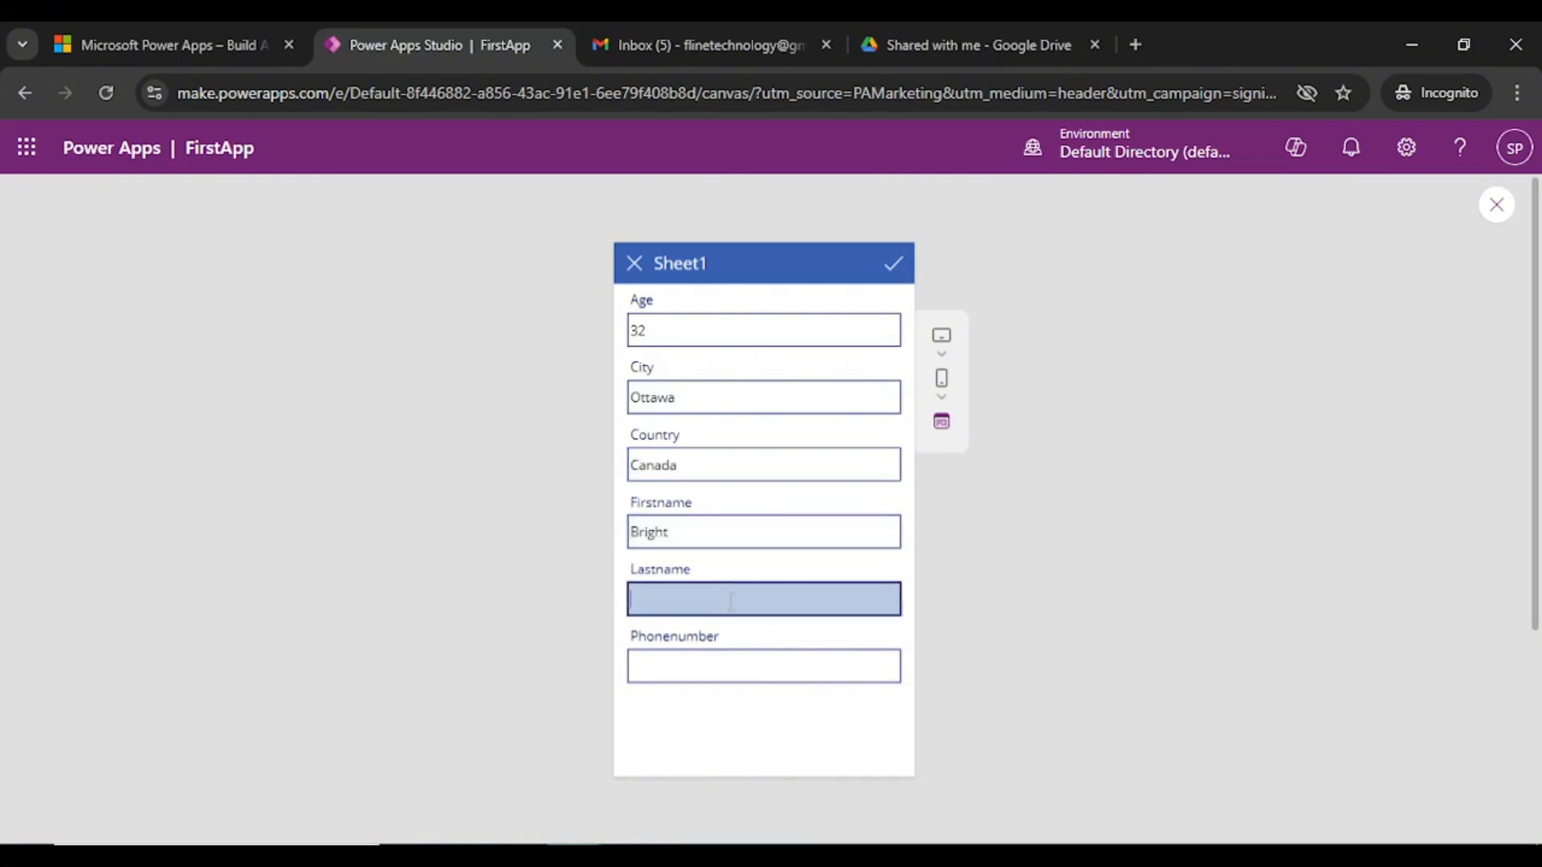
{"action": "left_click", "coordinate": [659, 675]}
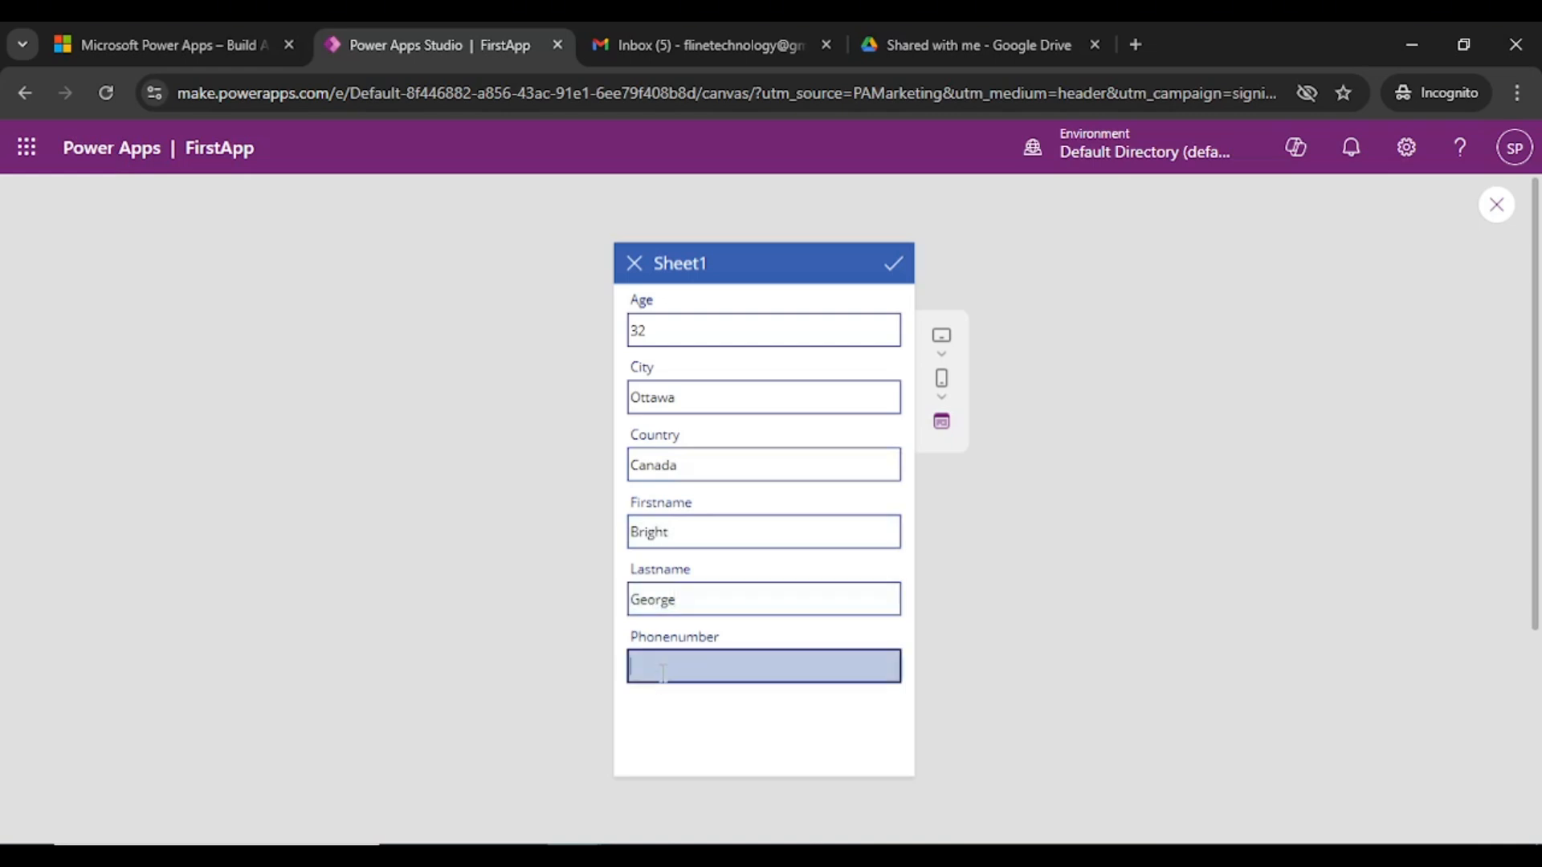
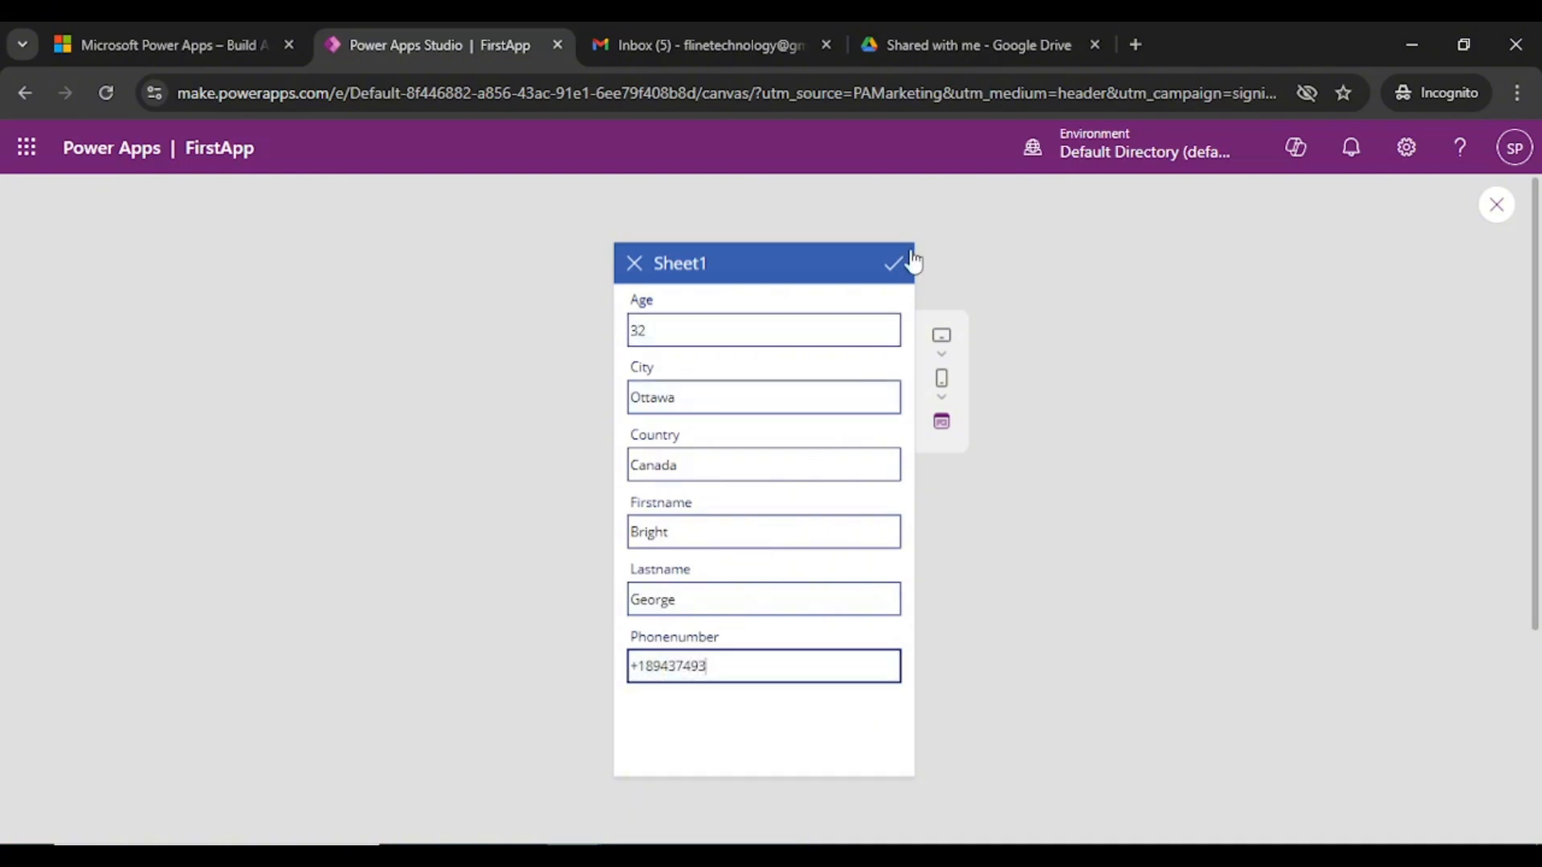
{"action": "left_click", "coordinate": [894, 271]}
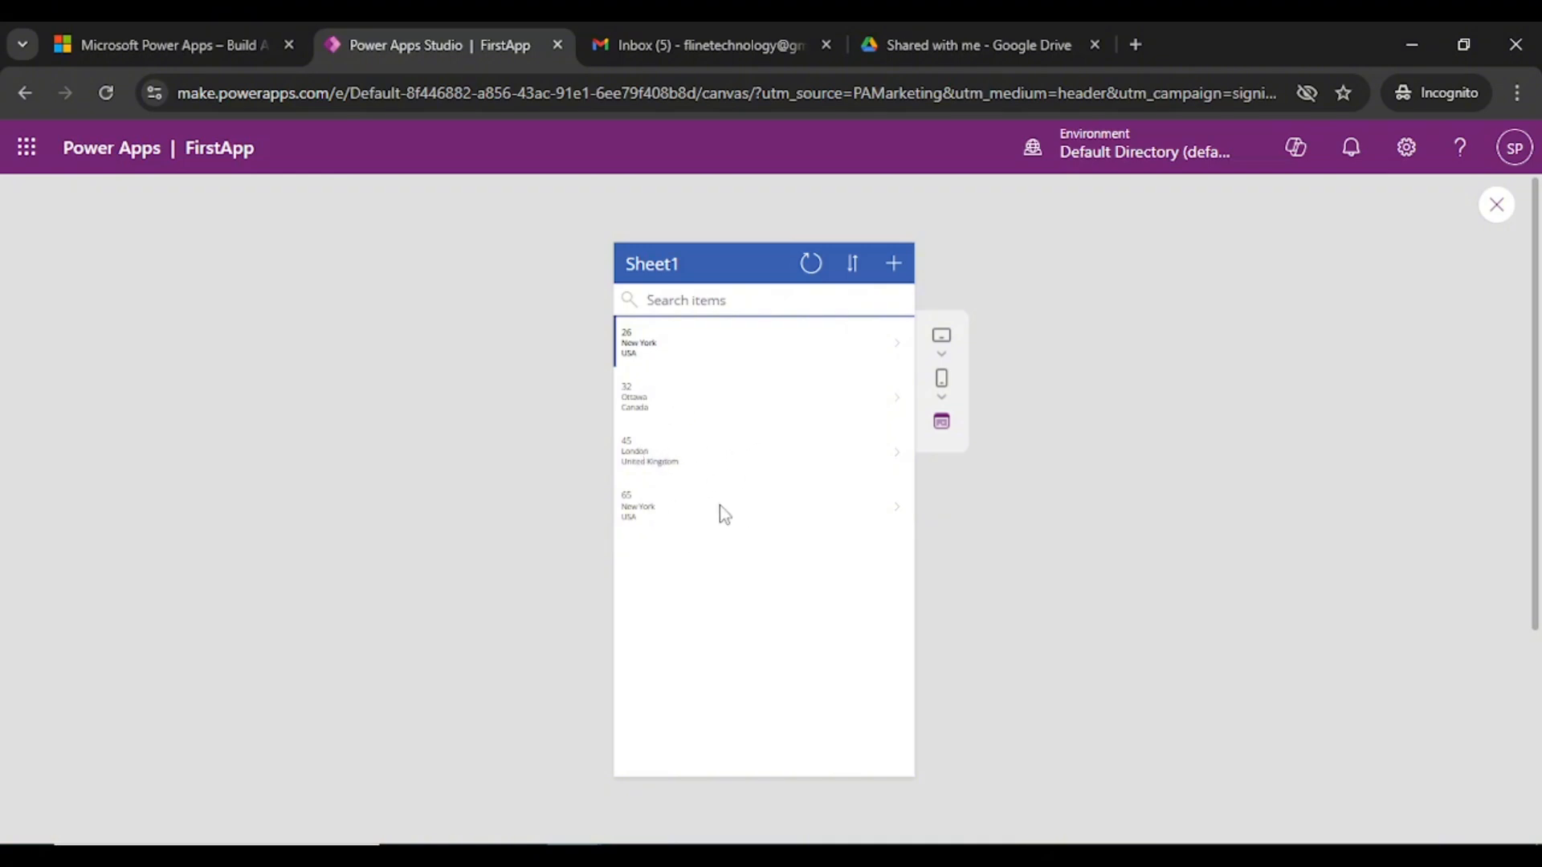
- Close the preview and dismiss the 'Did you know?' tip to return to the editor
{"action": "left_click", "coordinate": [1495, 221]}
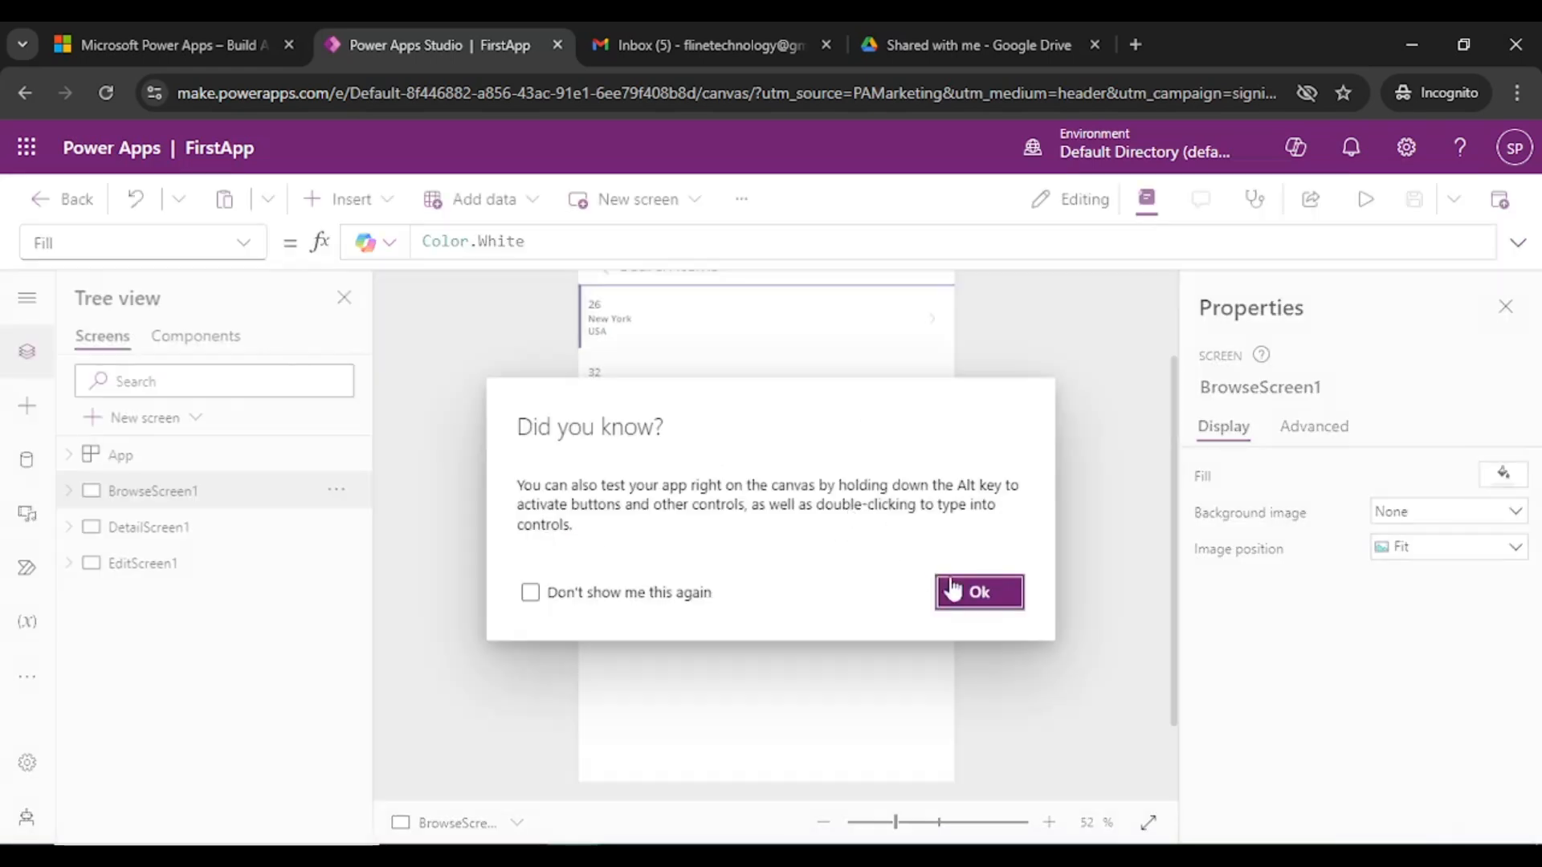
{"action": "left_click", "coordinate": [980, 594]}
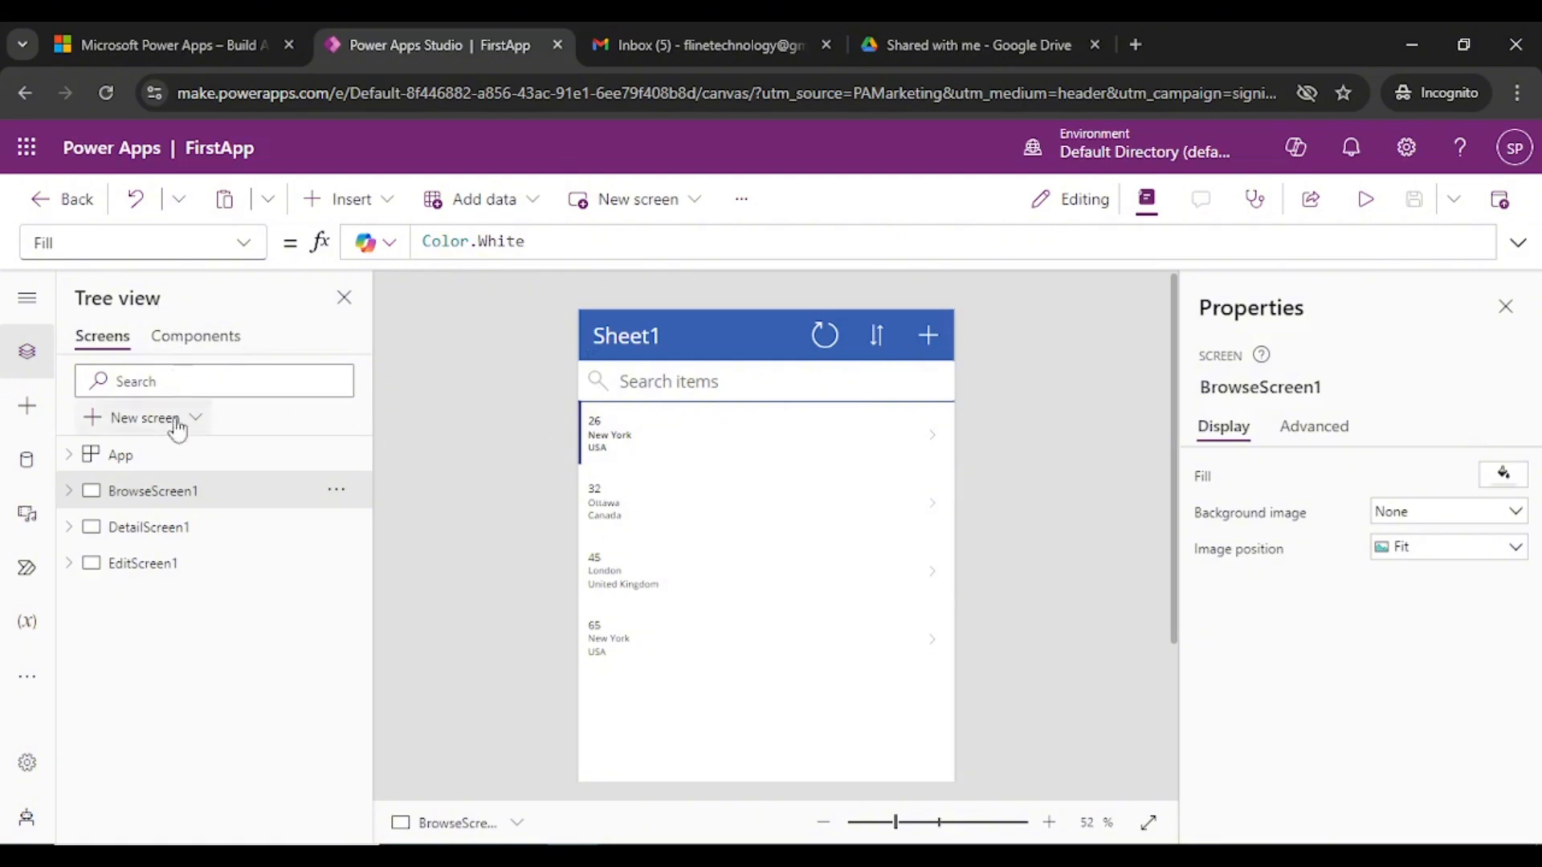
{"action": "left_click", "coordinate": [139, 567]}
{"action": "left_click", "coordinate": [142, 538]}
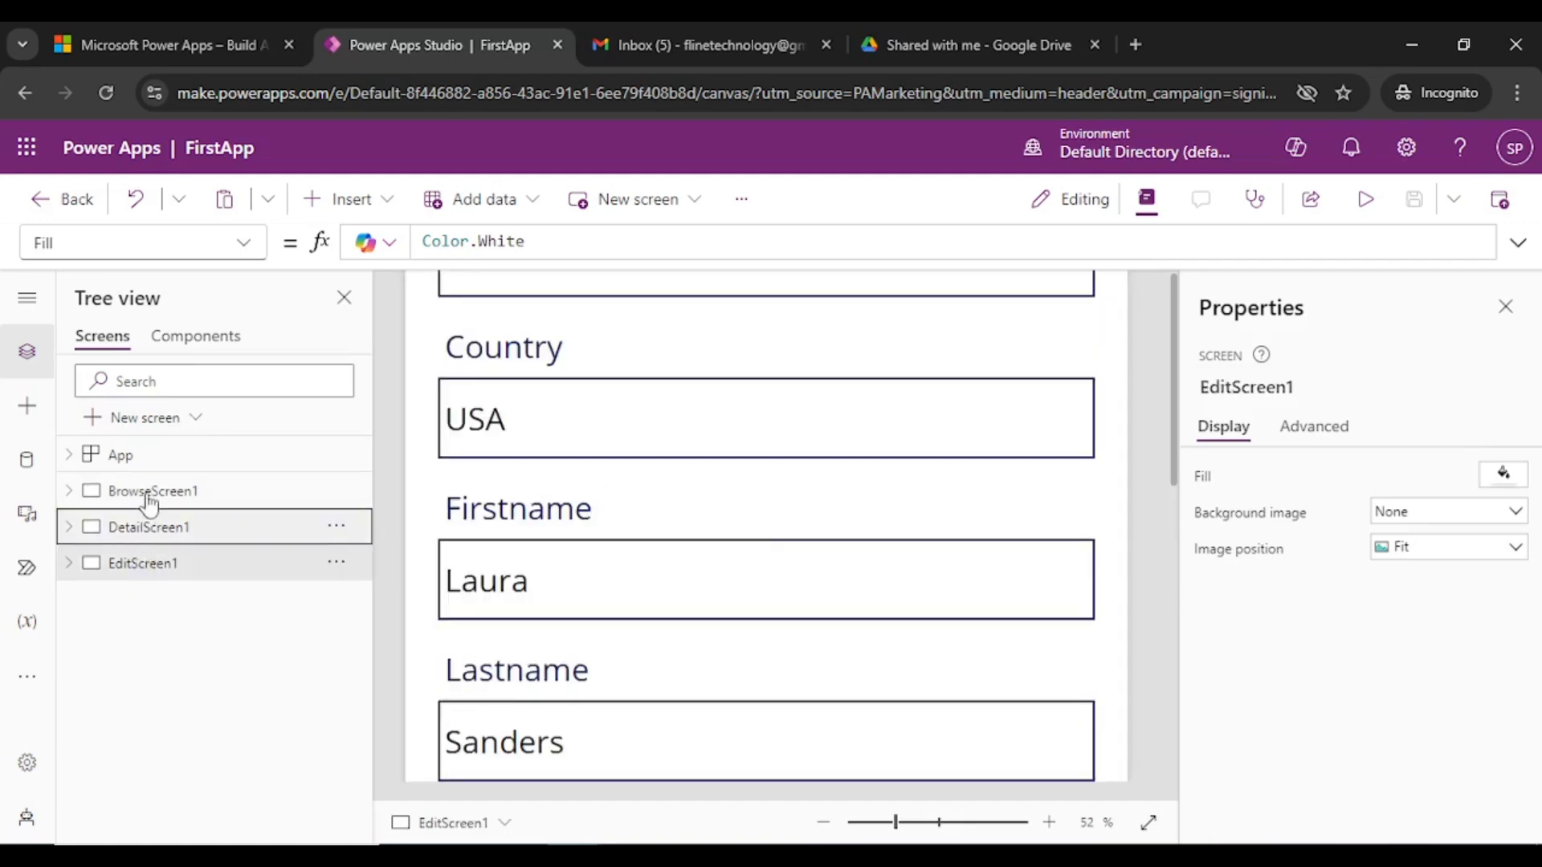
{"action": "left_click", "coordinate": [152, 492]}
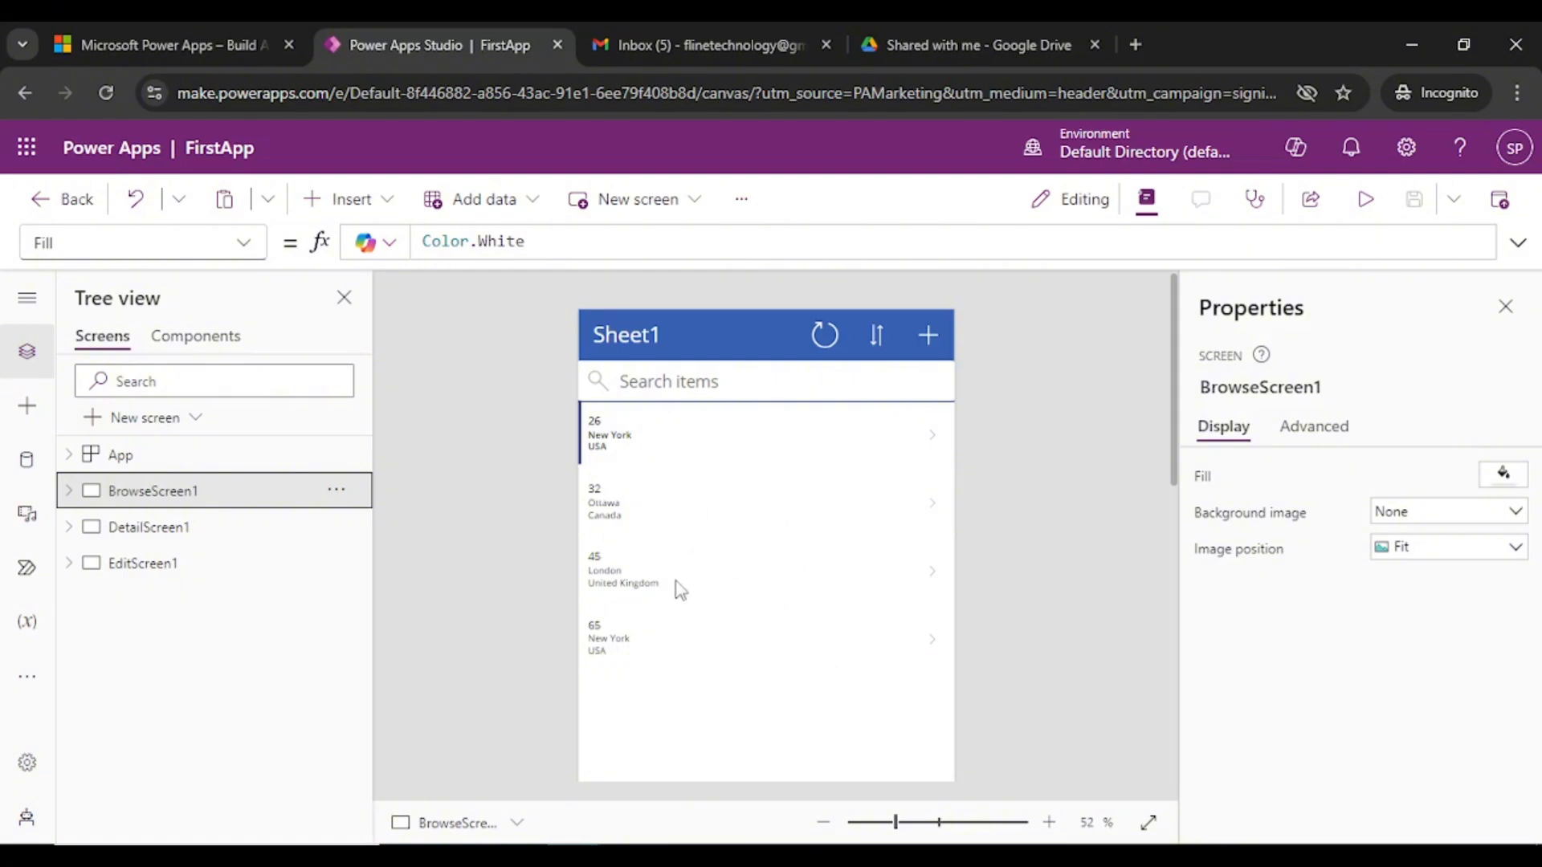
{"action": "left_click", "coordinate": [634, 438]}
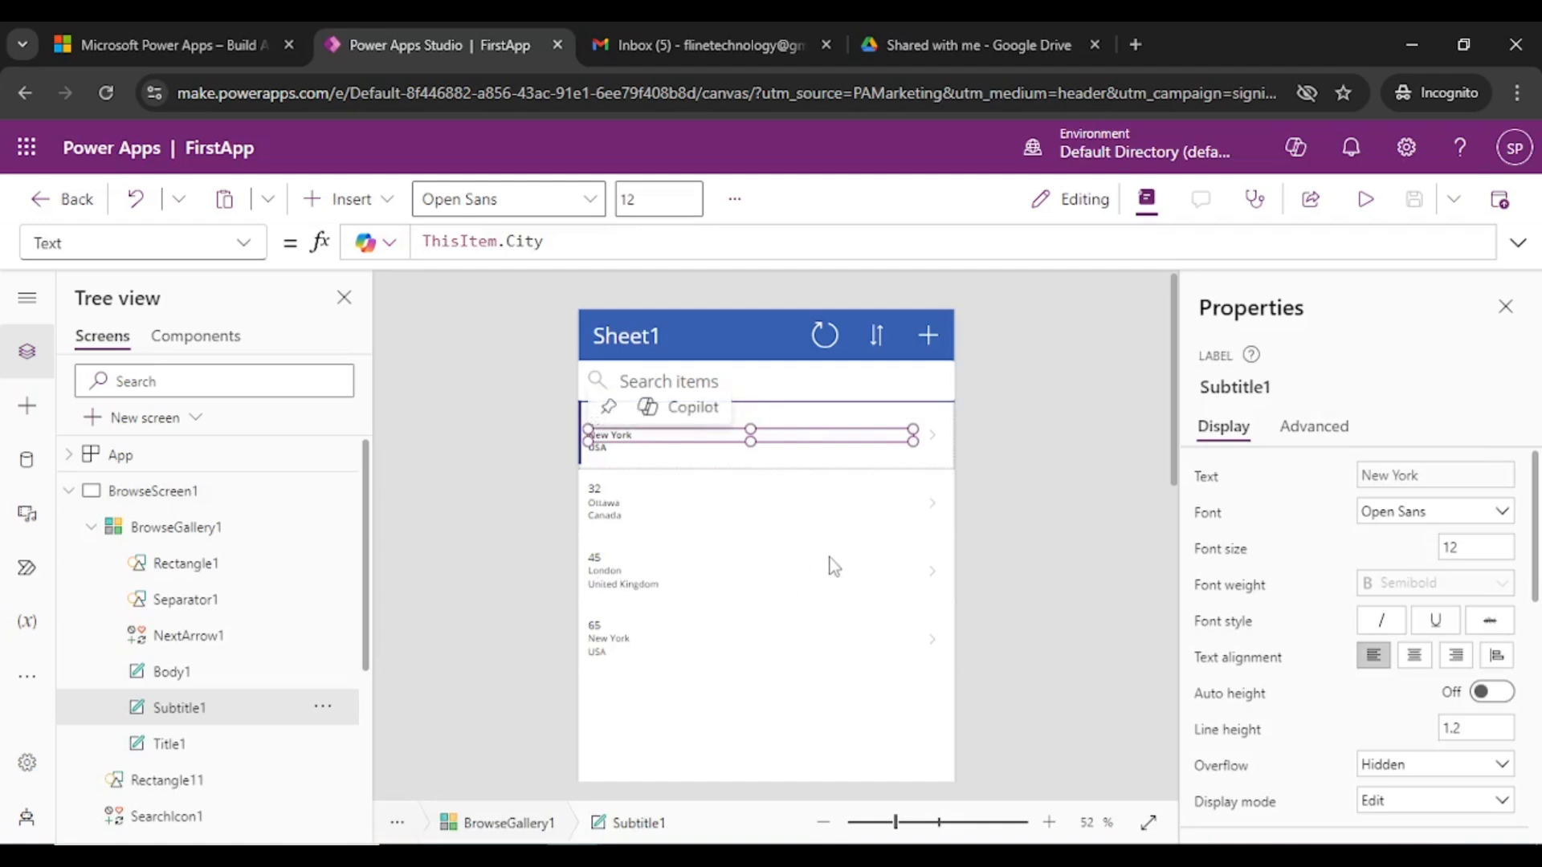
{"action": "left_click", "coordinate": [692, 507]}
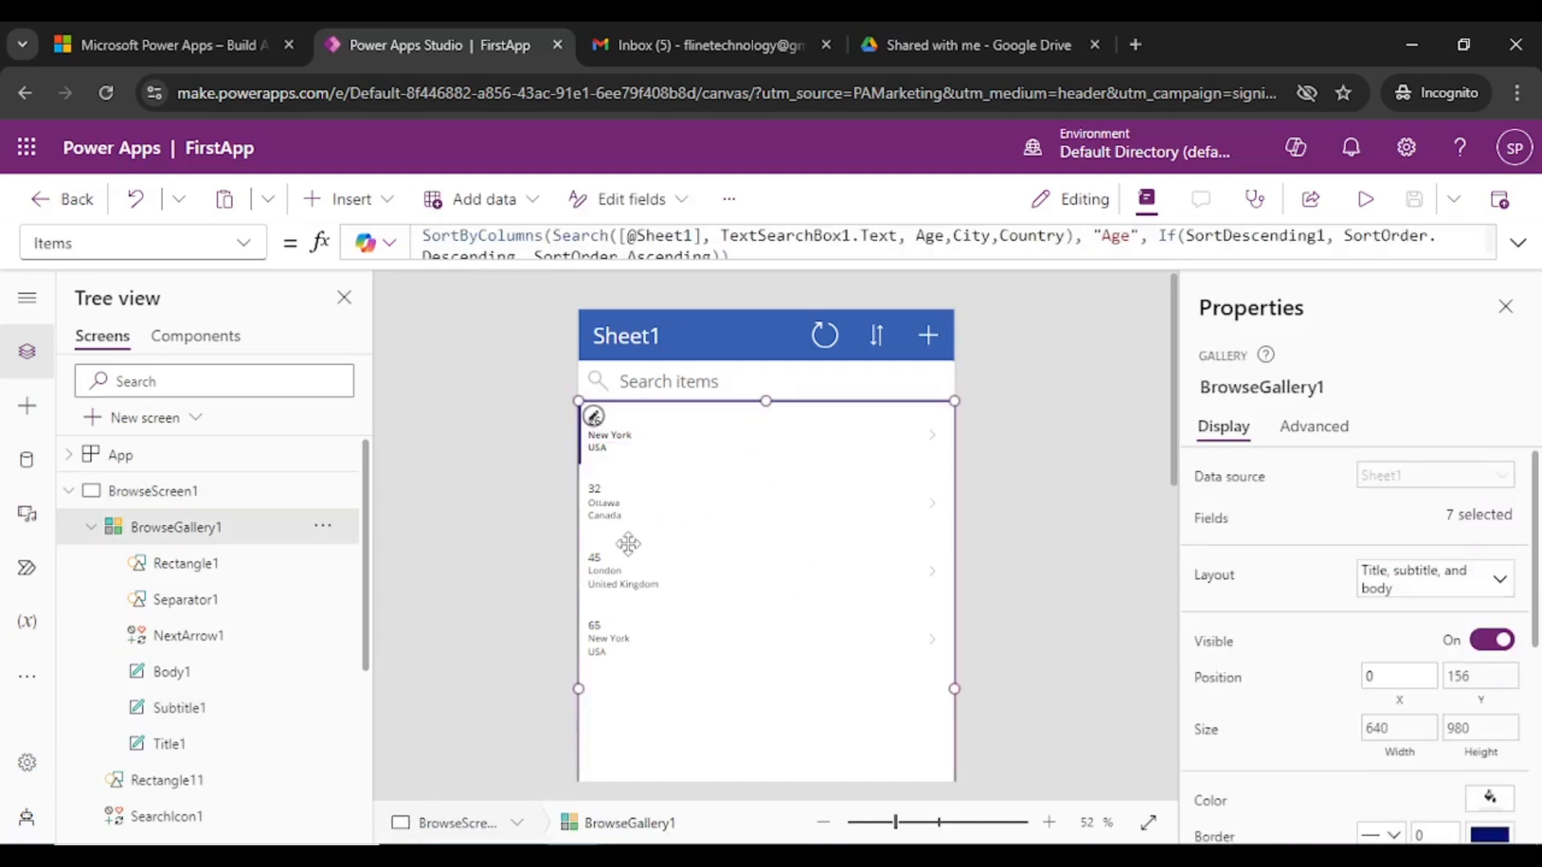
{"action": "left_click", "coordinate": [991, 476]}
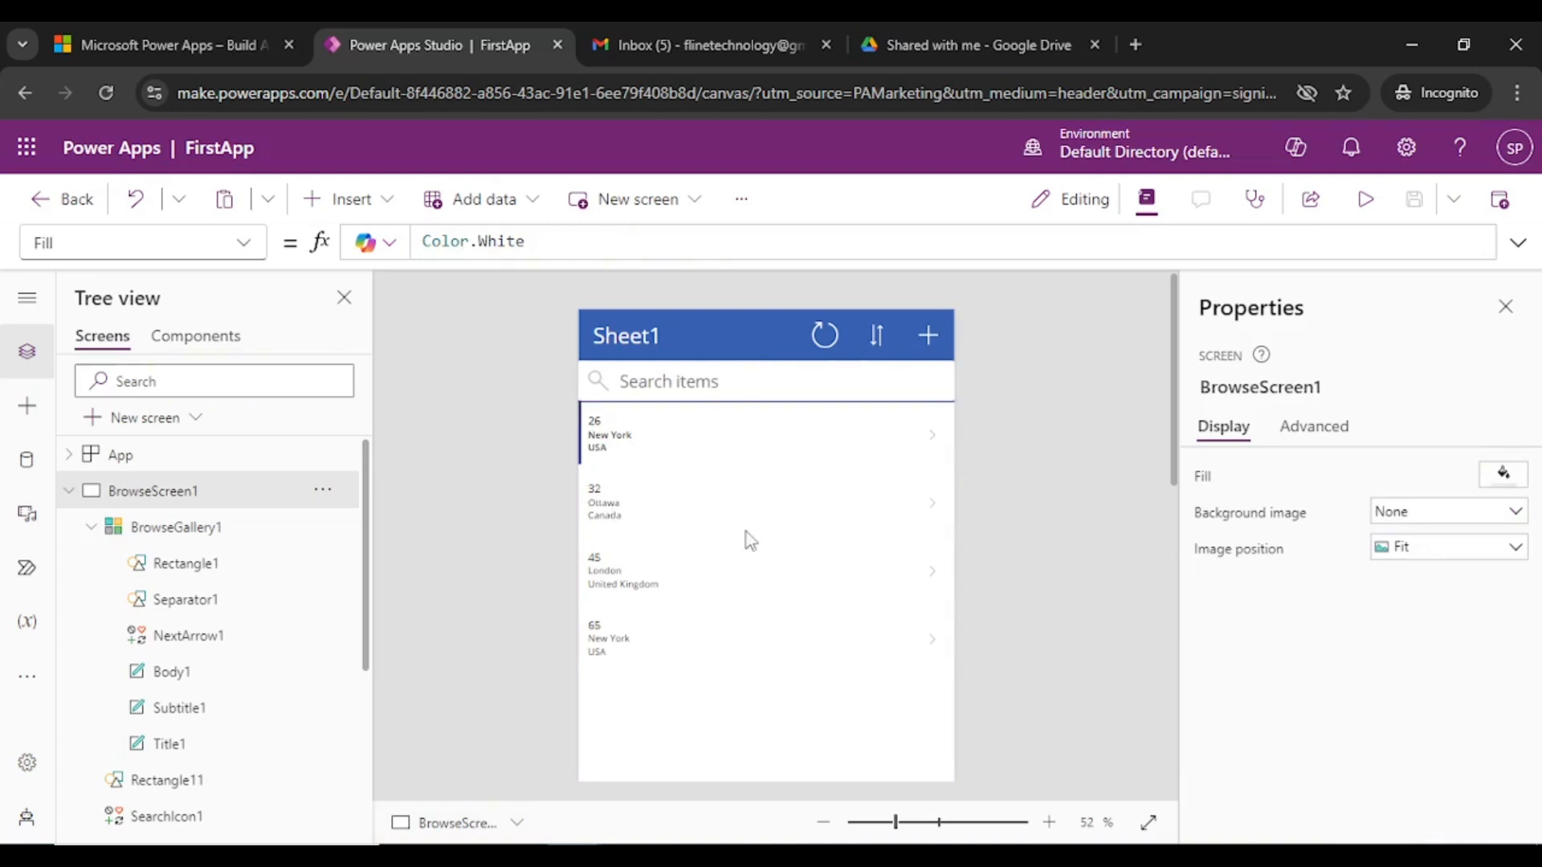
{"action": "left_click", "coordinate": [614, 329]}
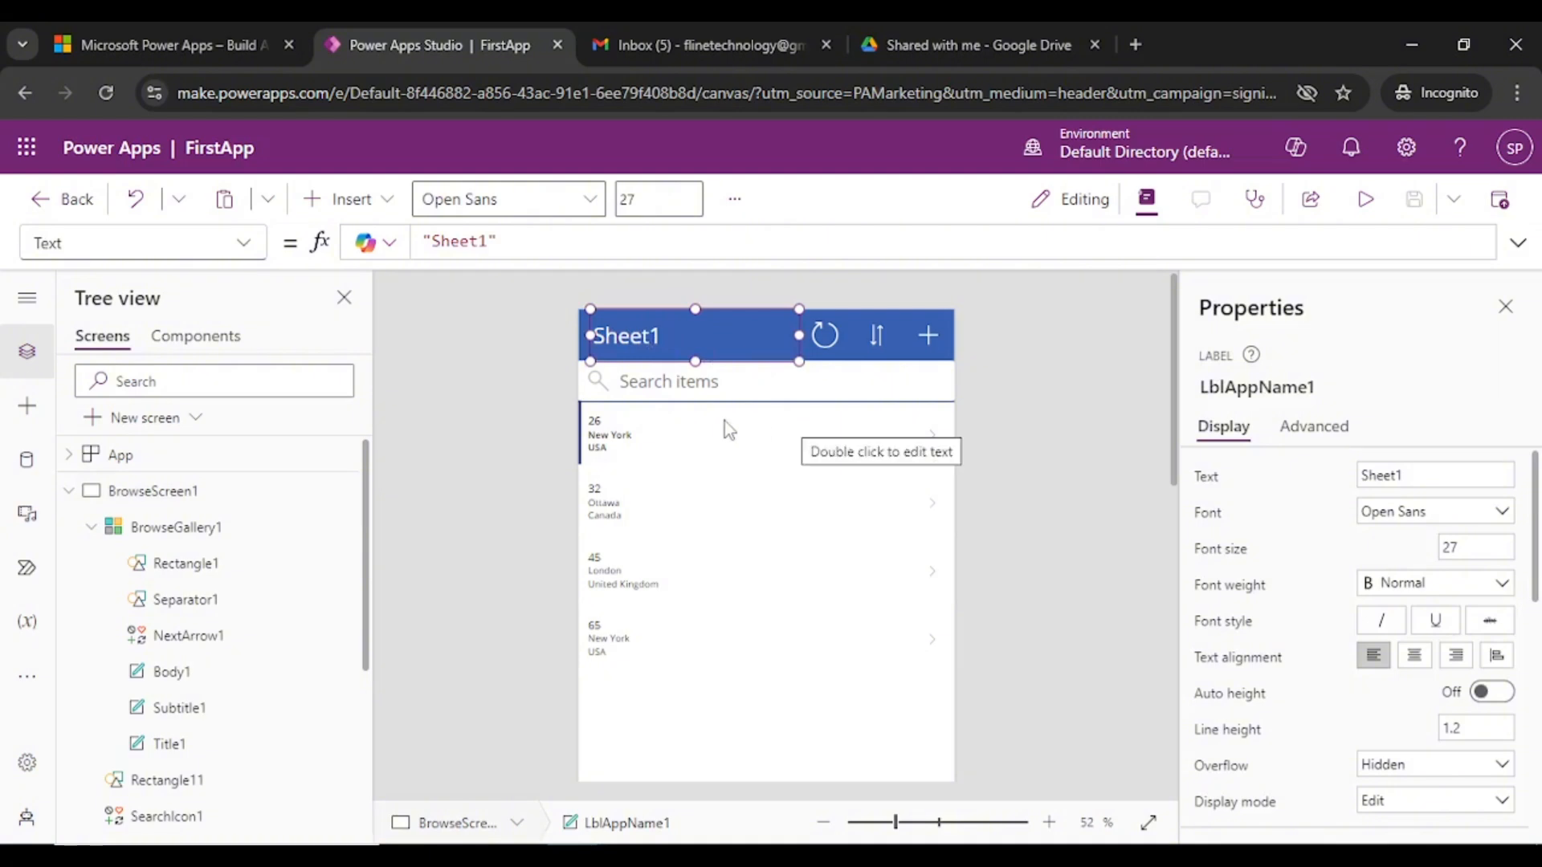
{"action": "left_click", "coordinate": [214, 487]}
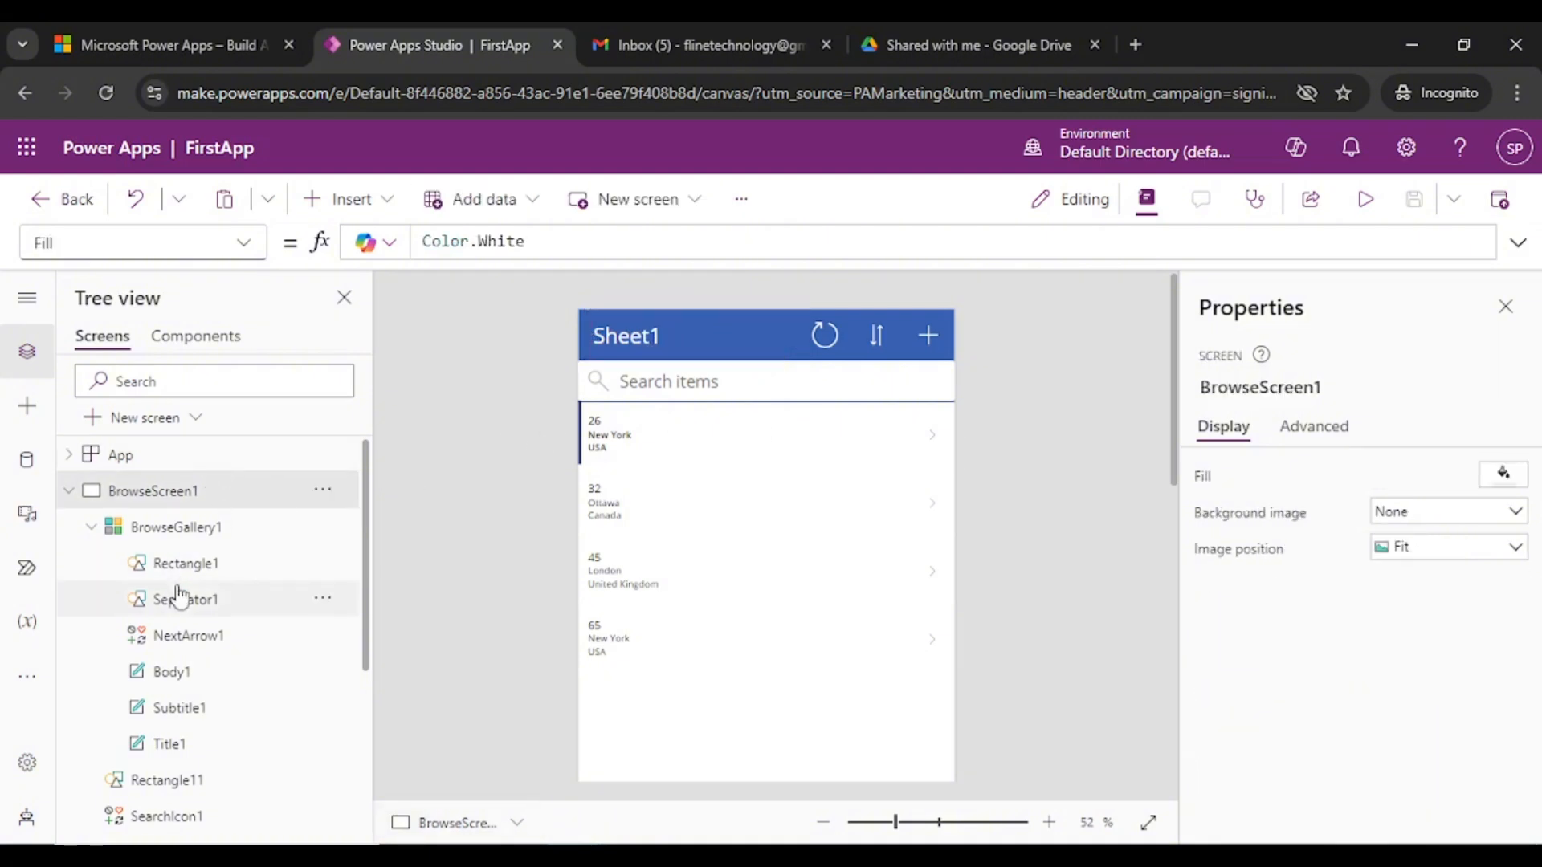
{"action": "left_click", "coordinate": [69, 491]}
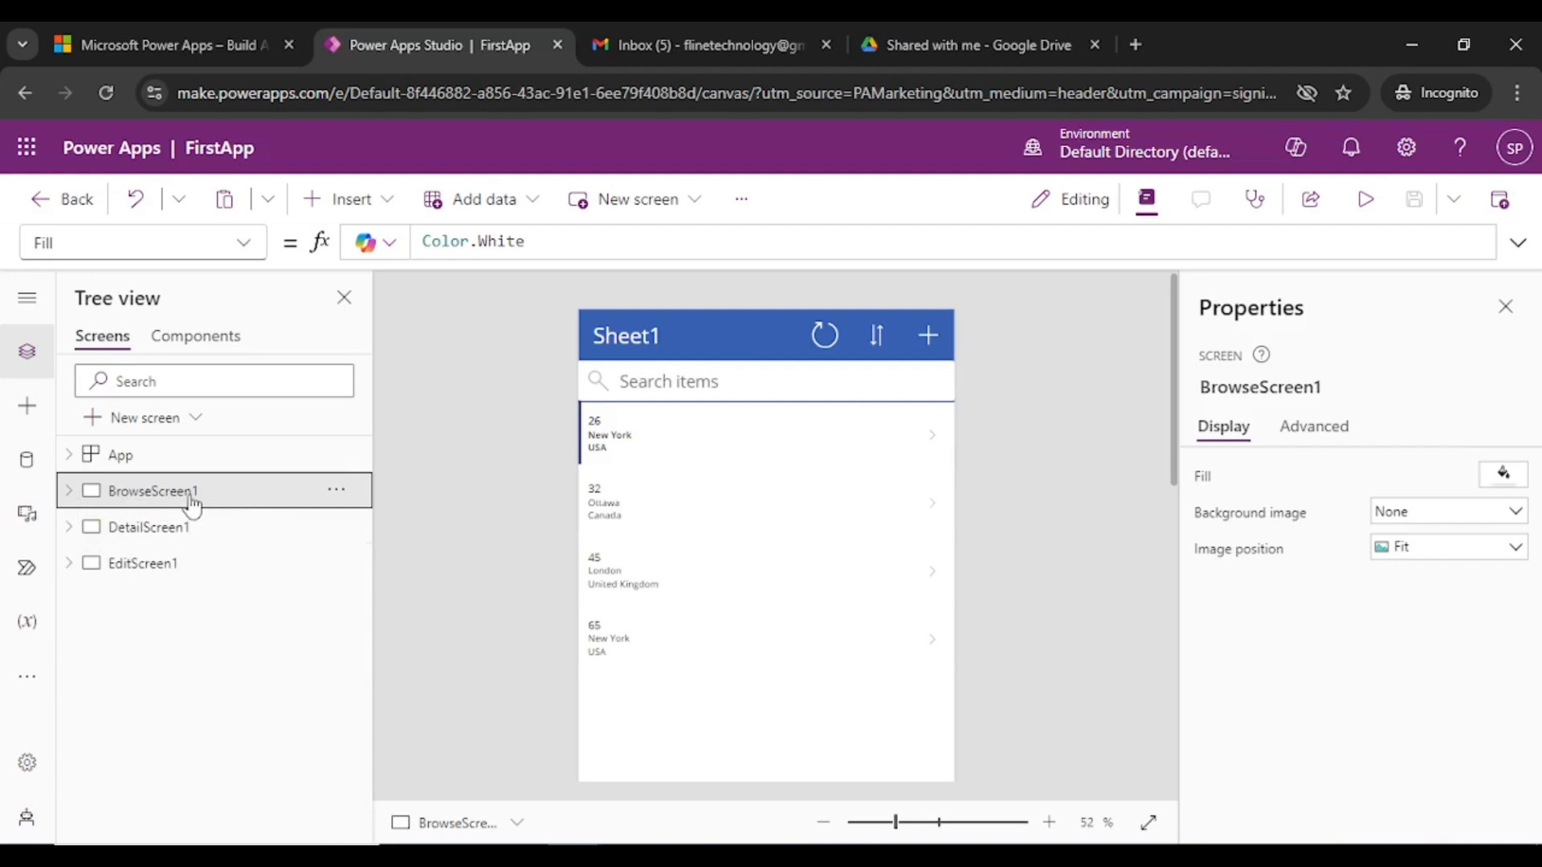
- Replace BrowseScreen1's name in the Tree view with CustomersList
{"action": "double_click", "coordinate": [202, 494]}
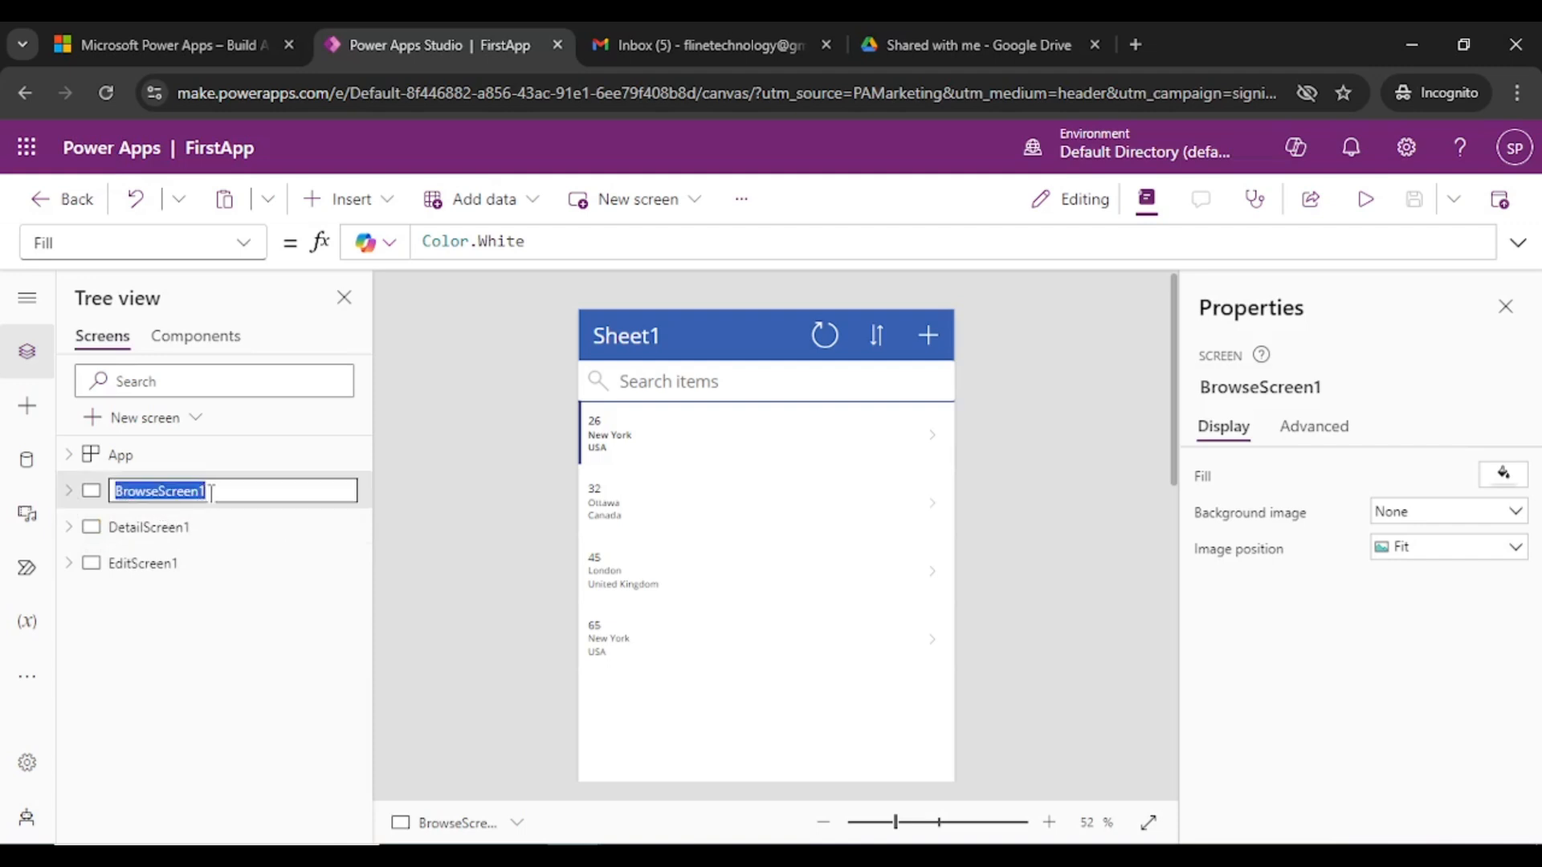
{"action": "left_click", "coordinate": [205, 532]}
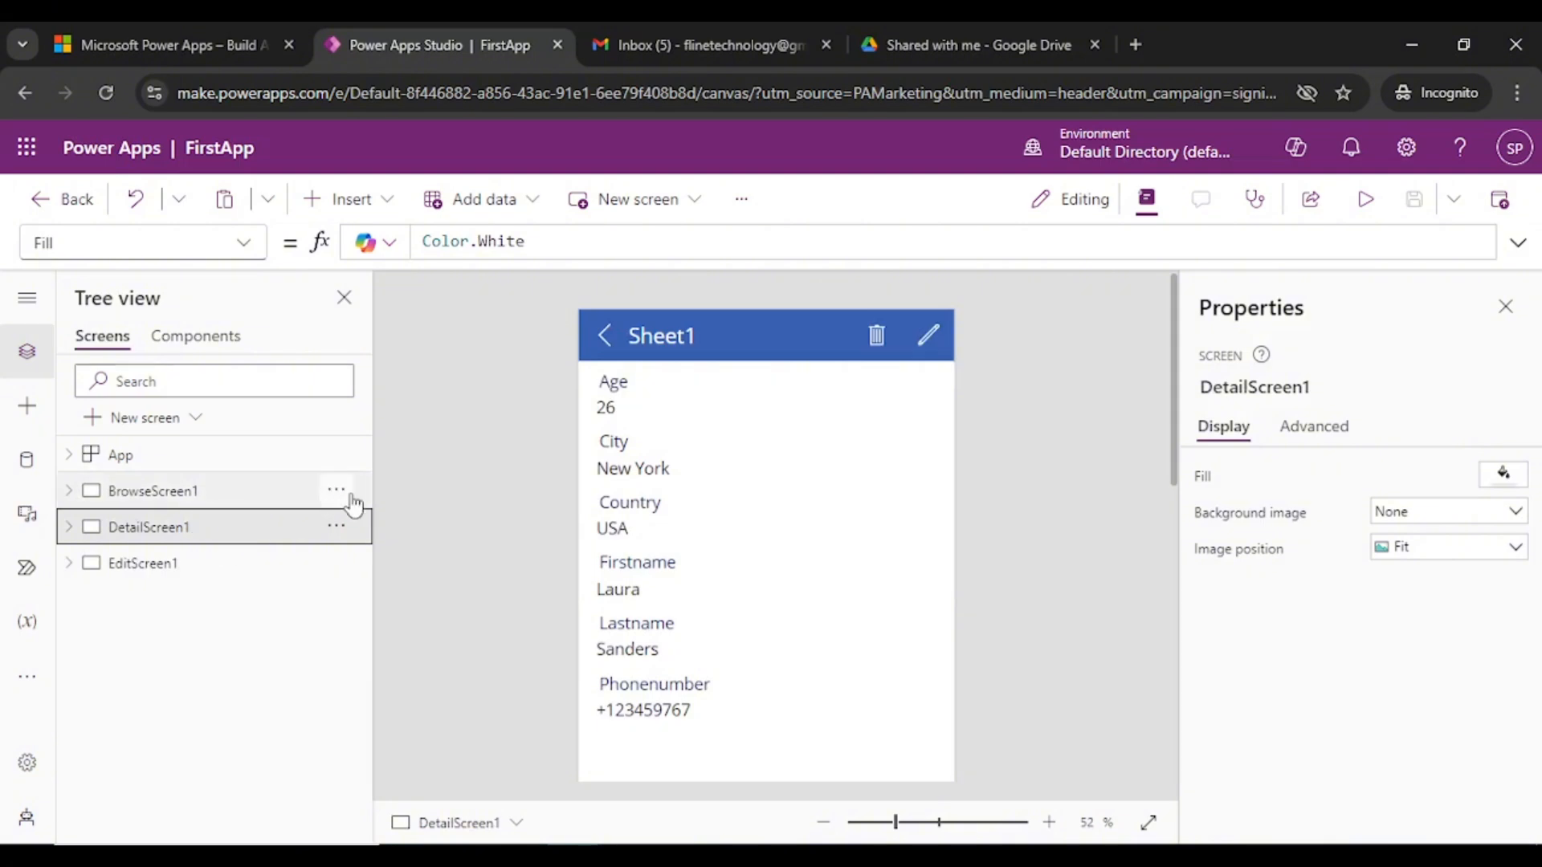
{"action": "left_click", "coordinate": [336, 490]}
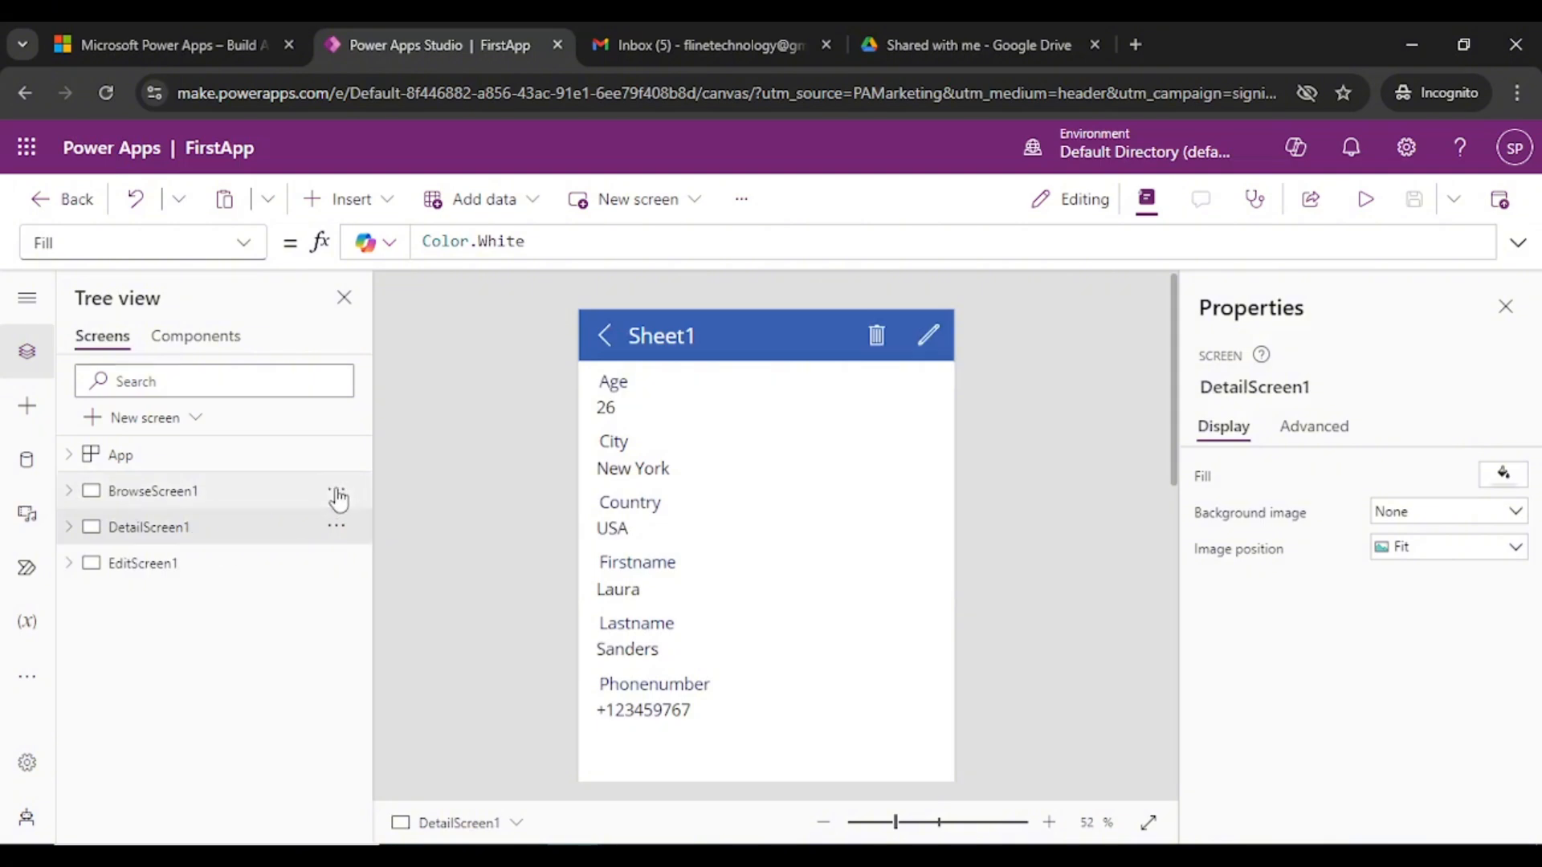
{"action": "left_click", "coordinate": [446, 648]}
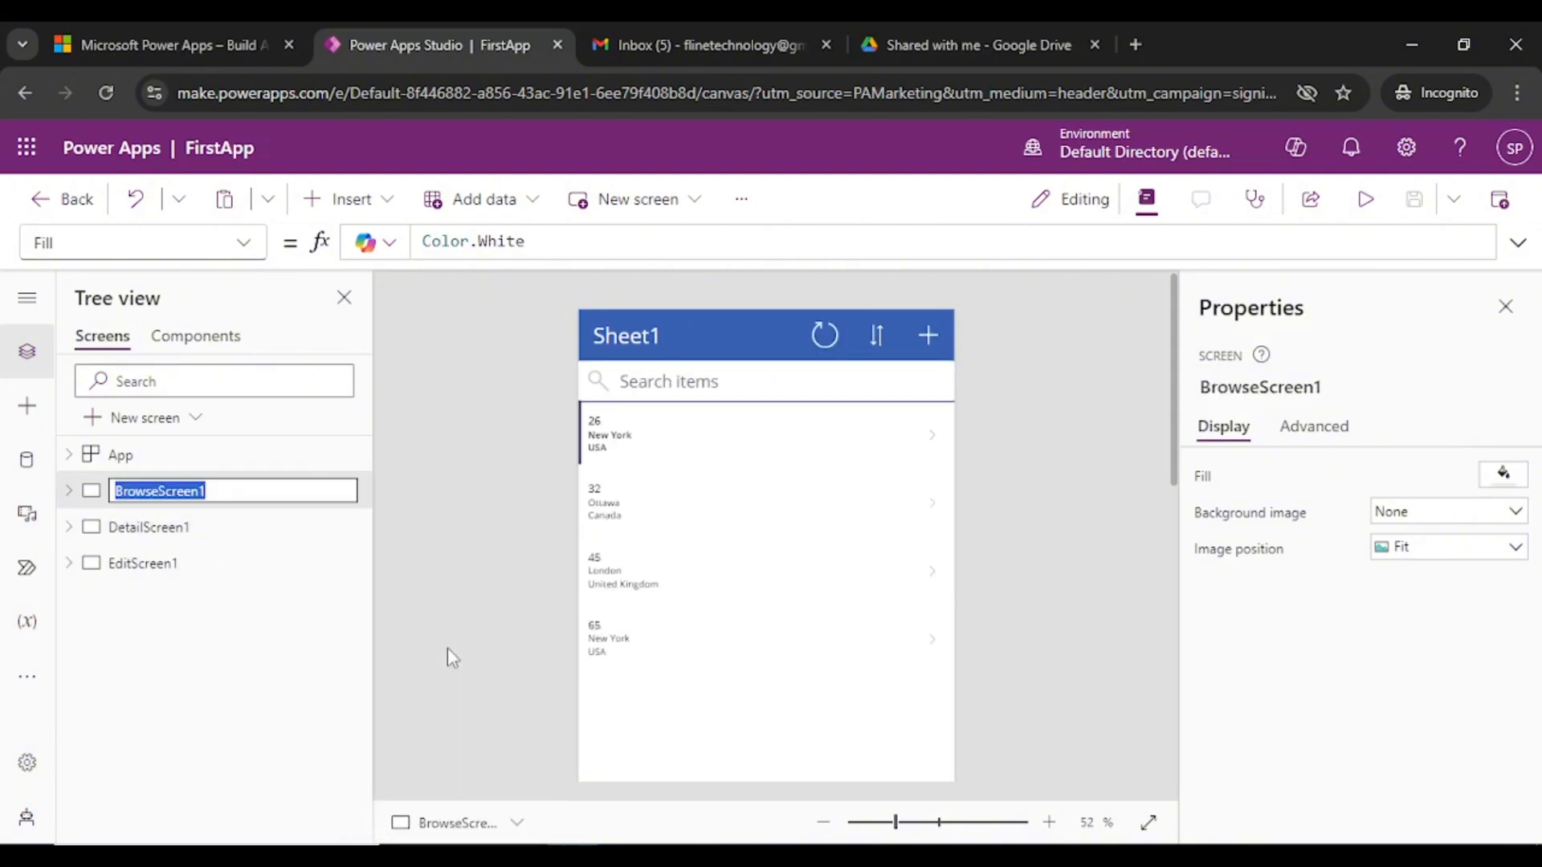
{"action": "left_click", "coordinate": [193, 491]}
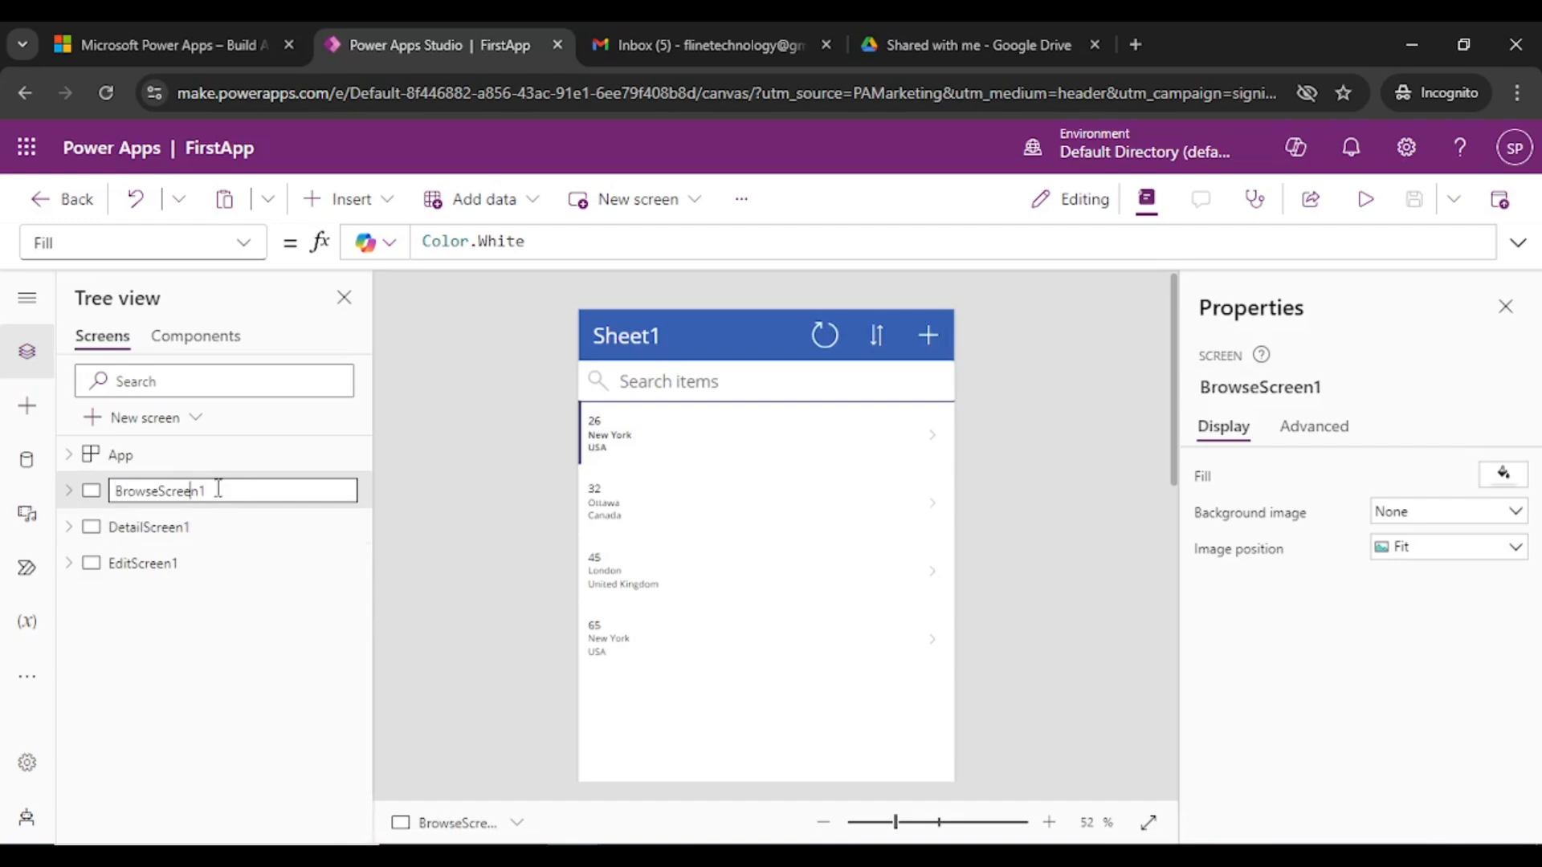
{"action": "left_click_drag", "start_coordinate": [217, 488], "coordinate": [14, 498]}
{"action": "type", "text": "CustomersList"}
- Prefix the name with 'scr' to make it scrCustomersList and commit it
{"action": "left_click_drag", "start_coordinate": [197, 490], "coordinate": [109, 506]}
{"action": "left_click", "coordinate": [222, 495]}
{"action": "left_click_drag", "start_coordinate": [222, 496], "coordinate": [111, 493]}
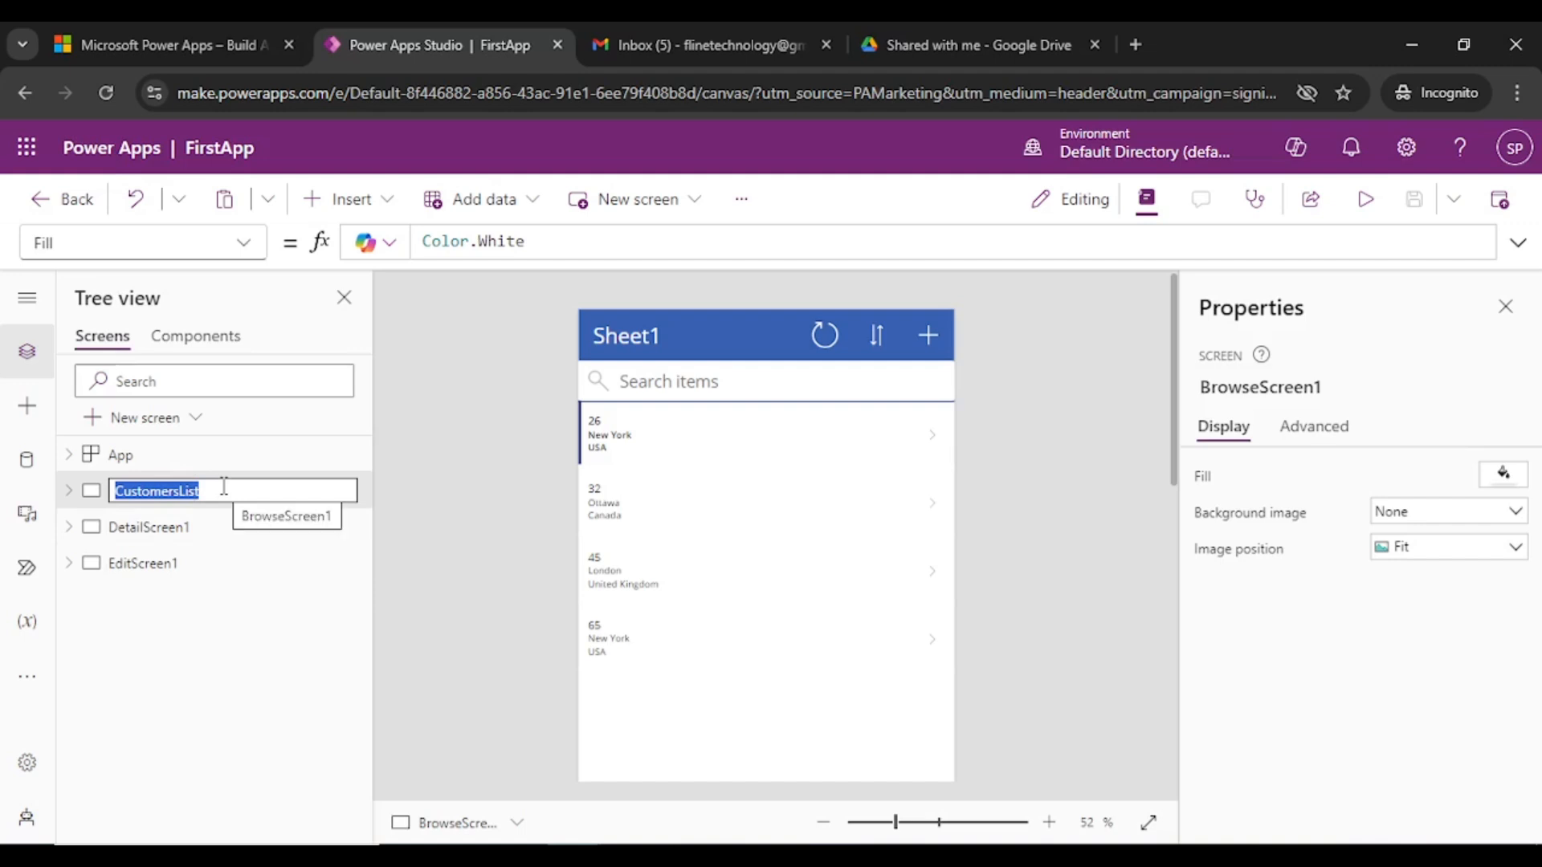
{"action": "key", "text": "Left"}
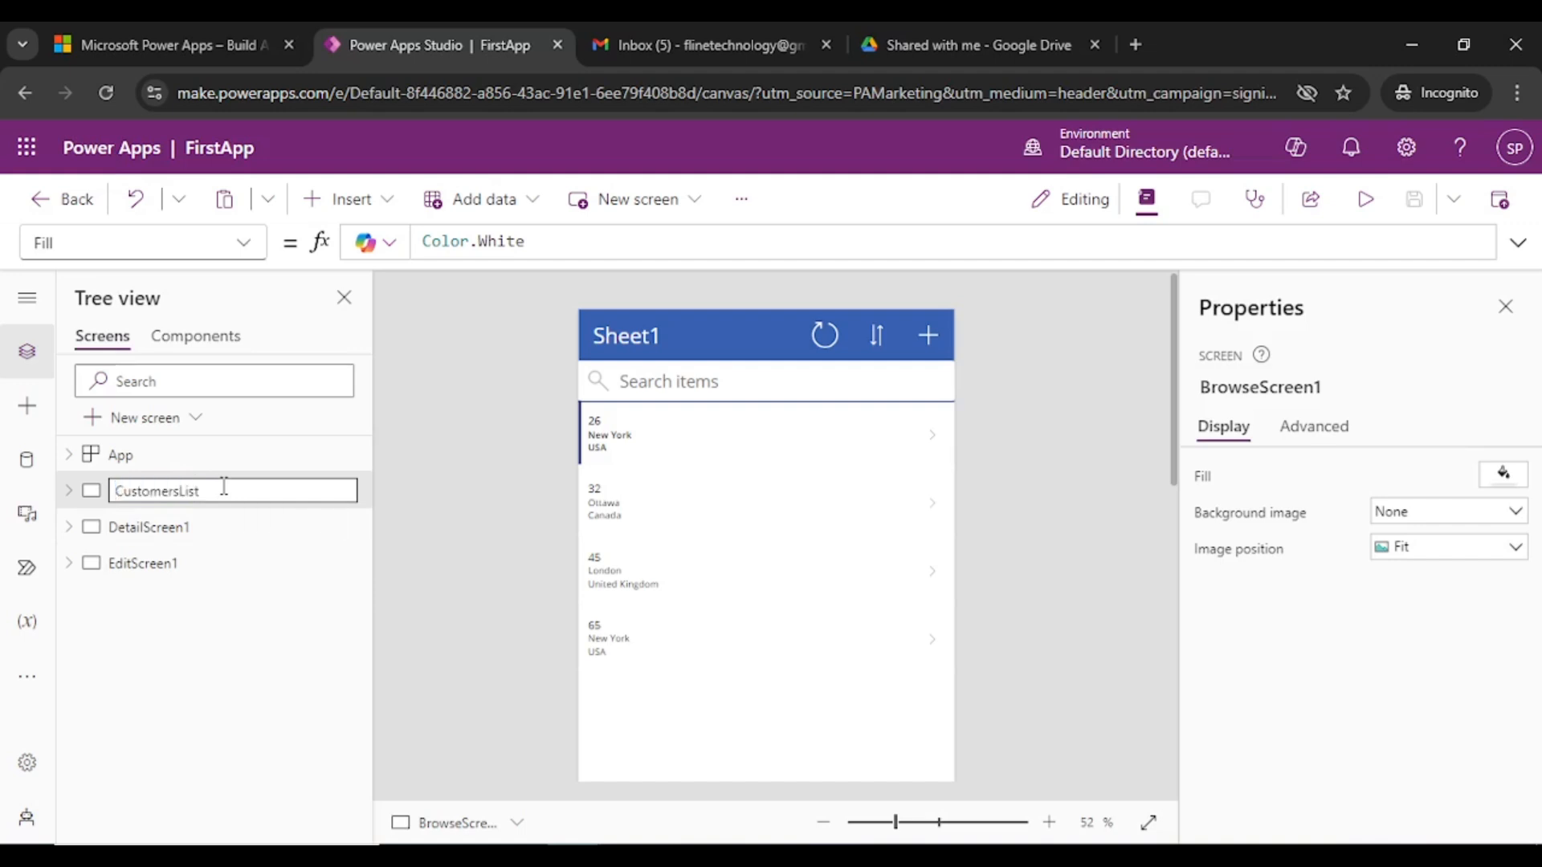
{"action": "type", "text": "scr"}
{"action": "left_click", "coordinate": [129, 492]}
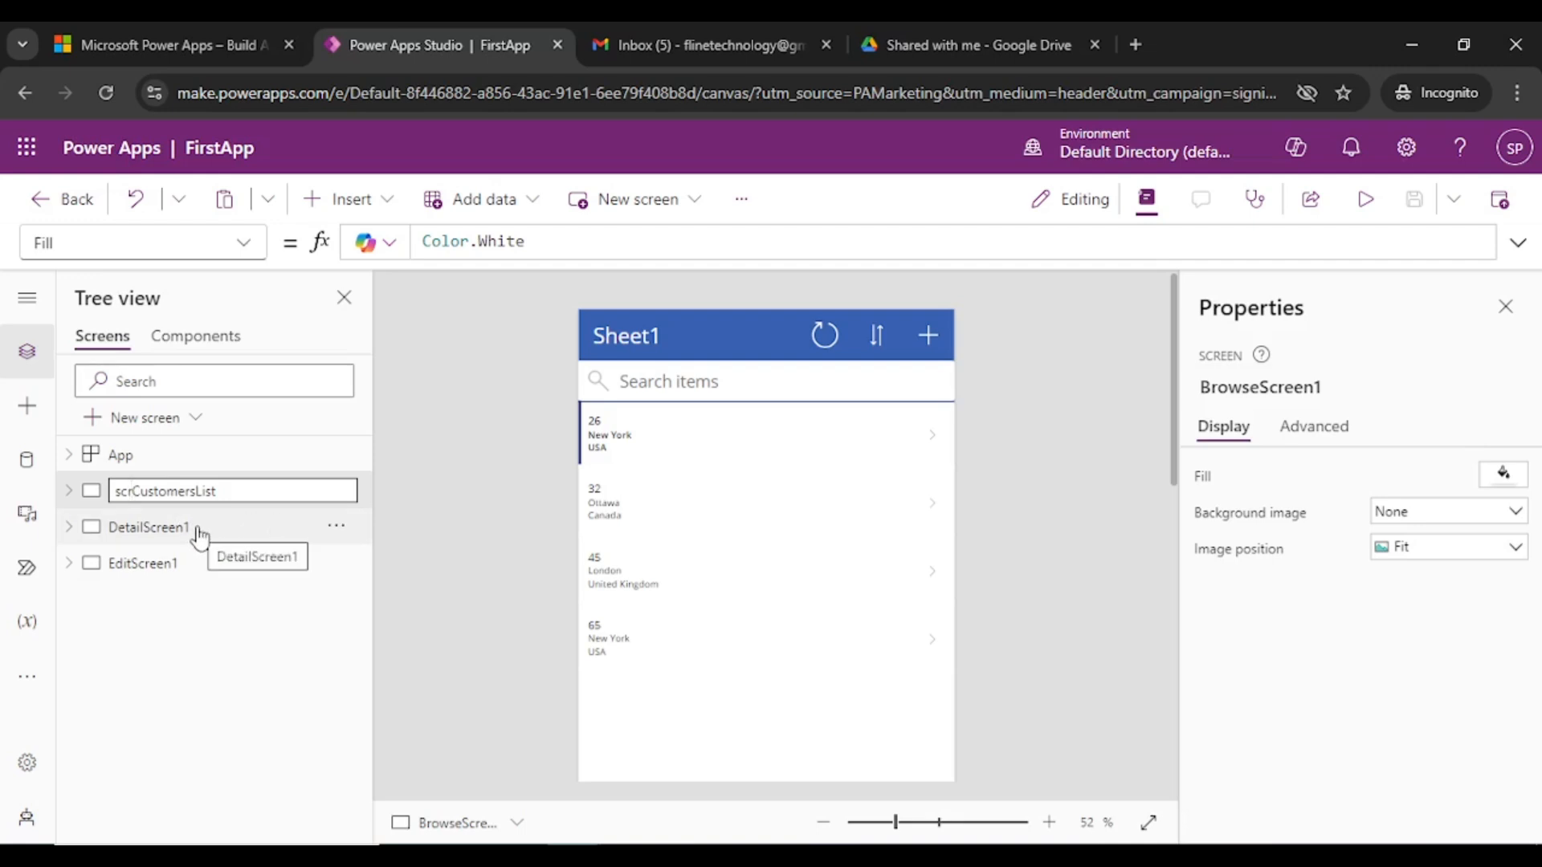
{"action": "left_click", "coordinate": [436, 474]}
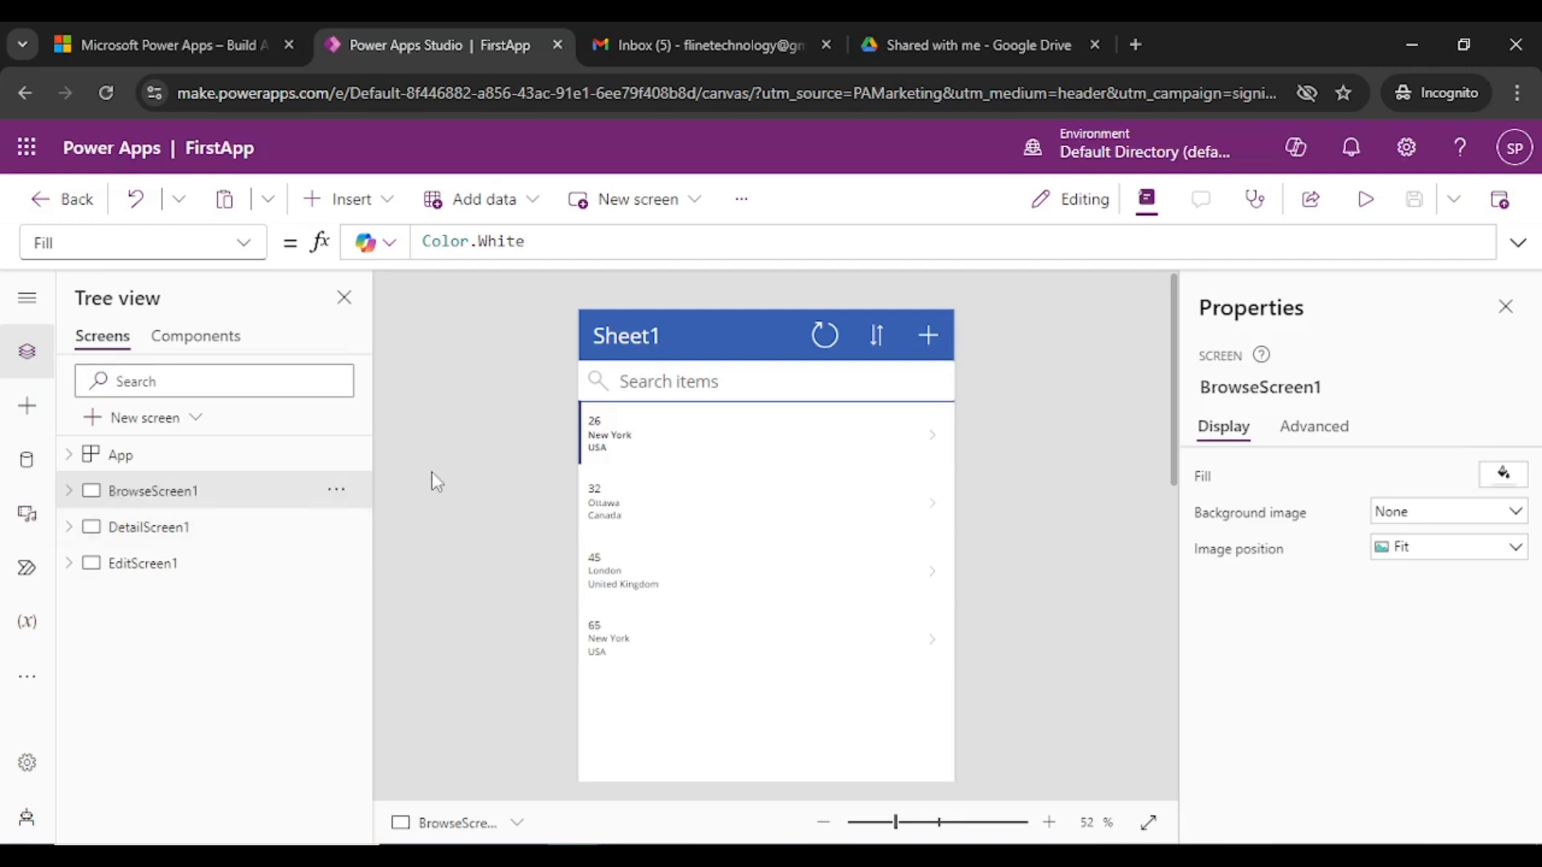
- Rename DetailScreen1 to scrCUstomerDetail and EditScreen1 to scrModifyCustomer
{"action": "double_click", "coordinate": [191, 531]}
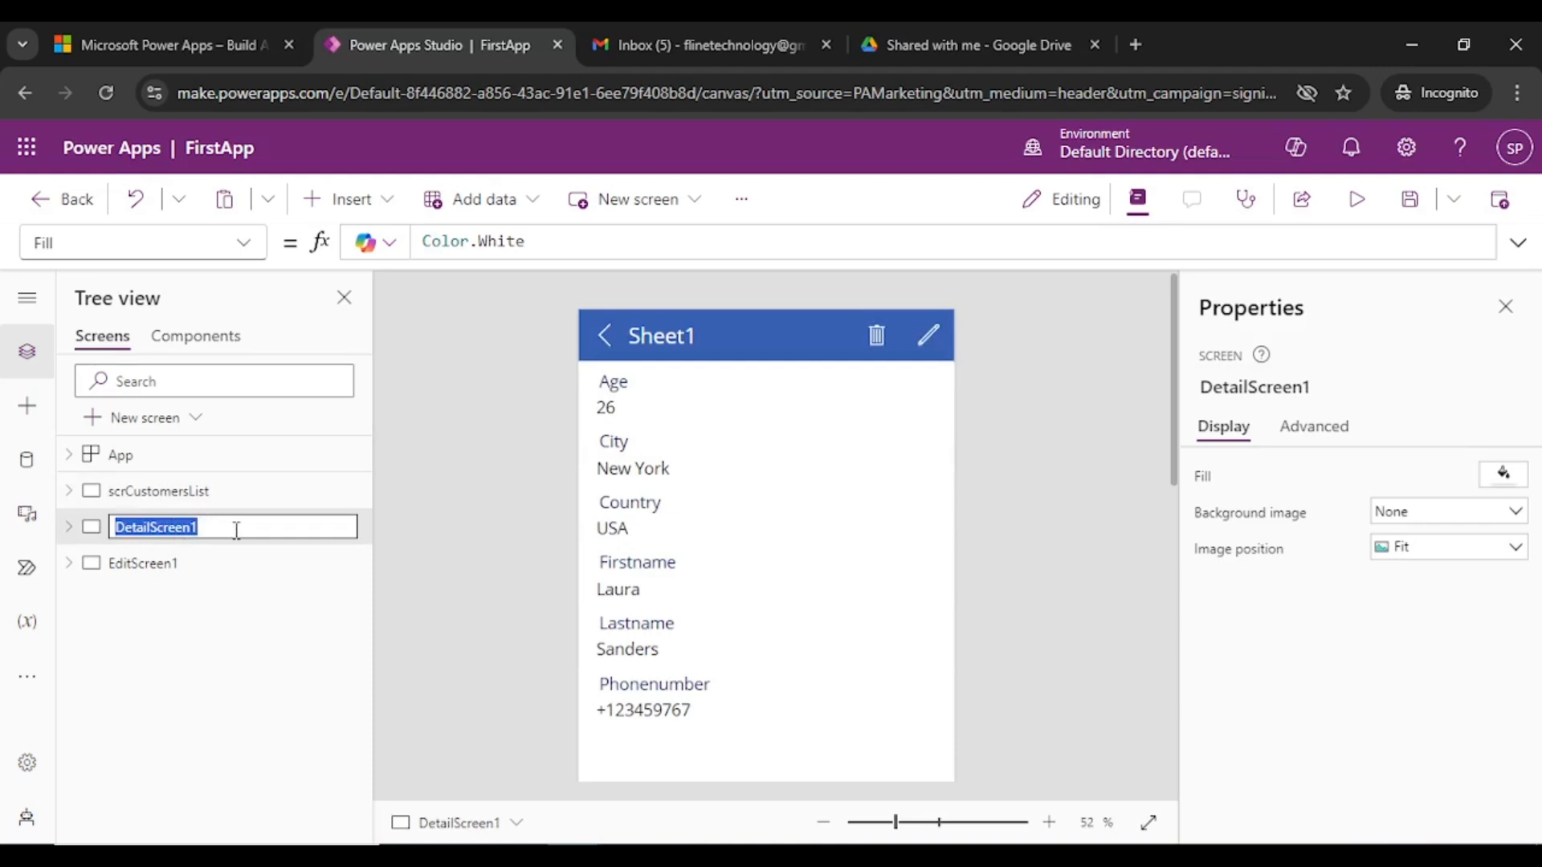
{"action": "type", "text": "scr"}
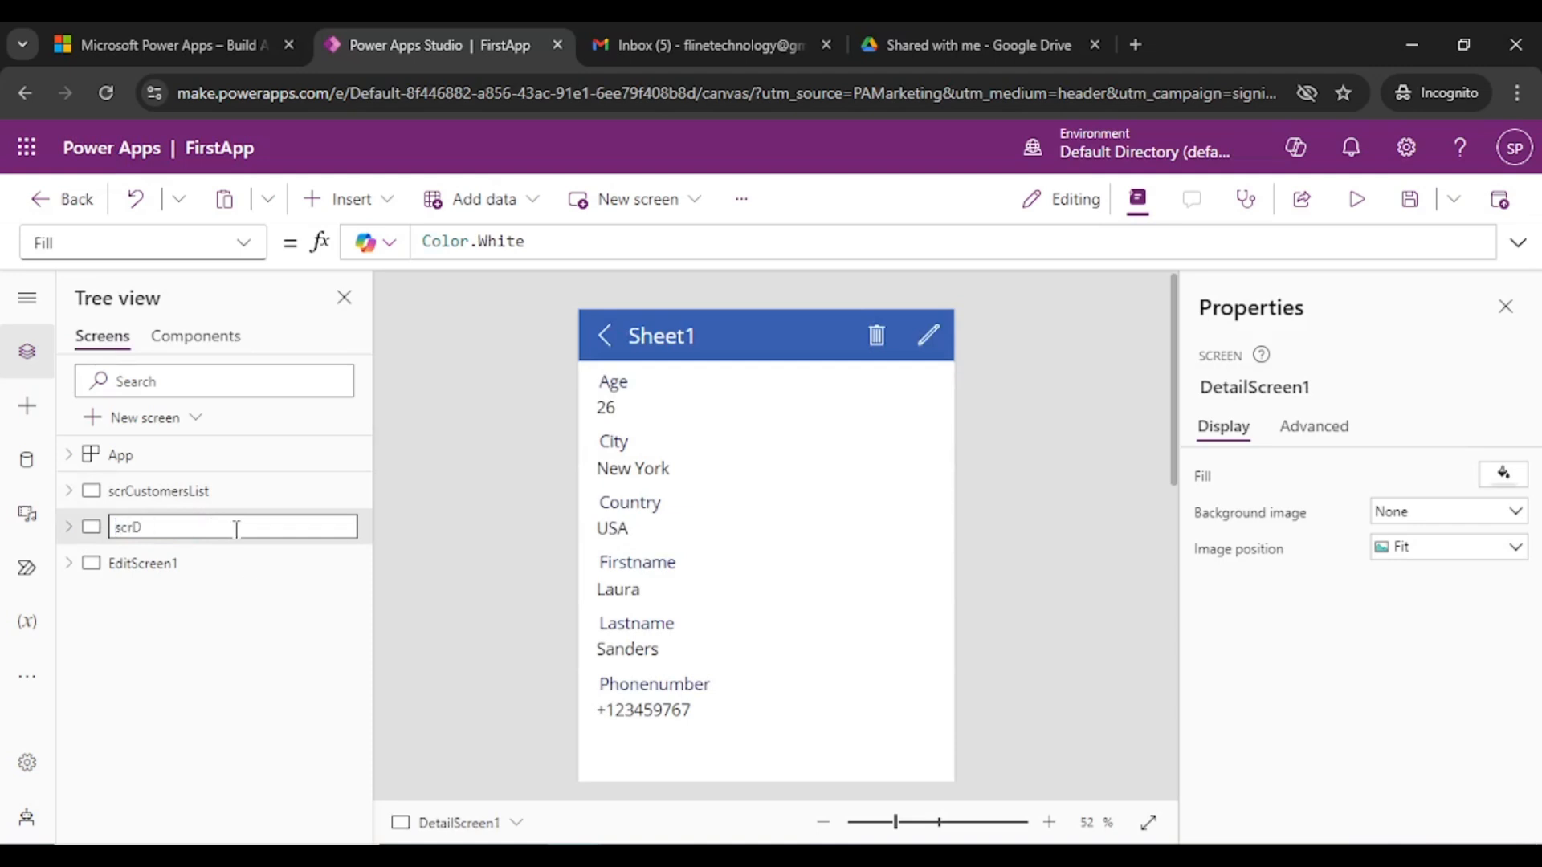
{"action": "type", "text": "CUstomerDetail"}
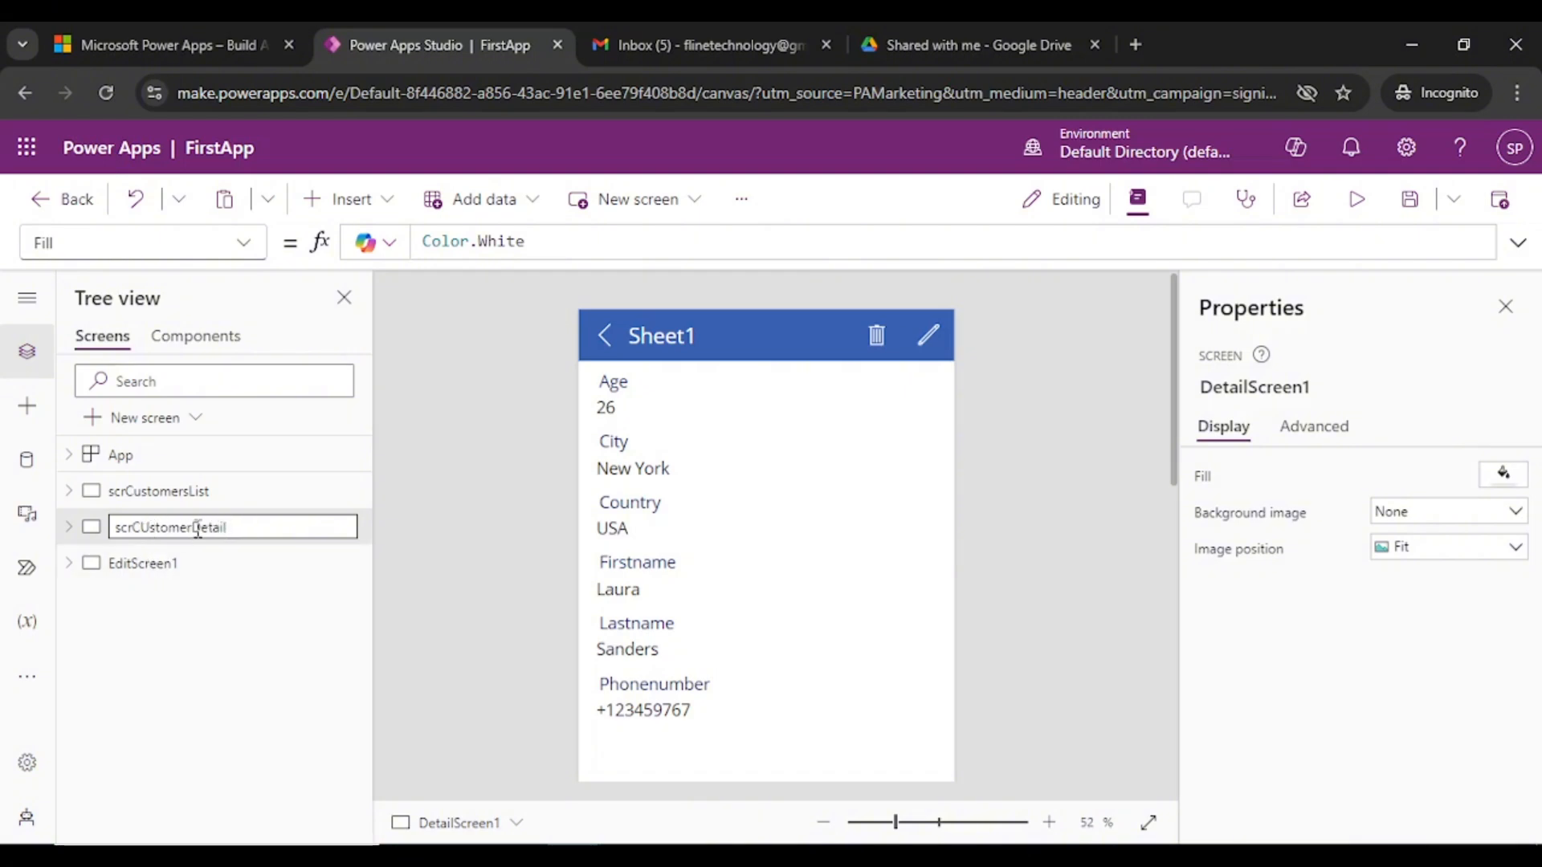
{"action": "left_click", "coordinate": [176, 572]}
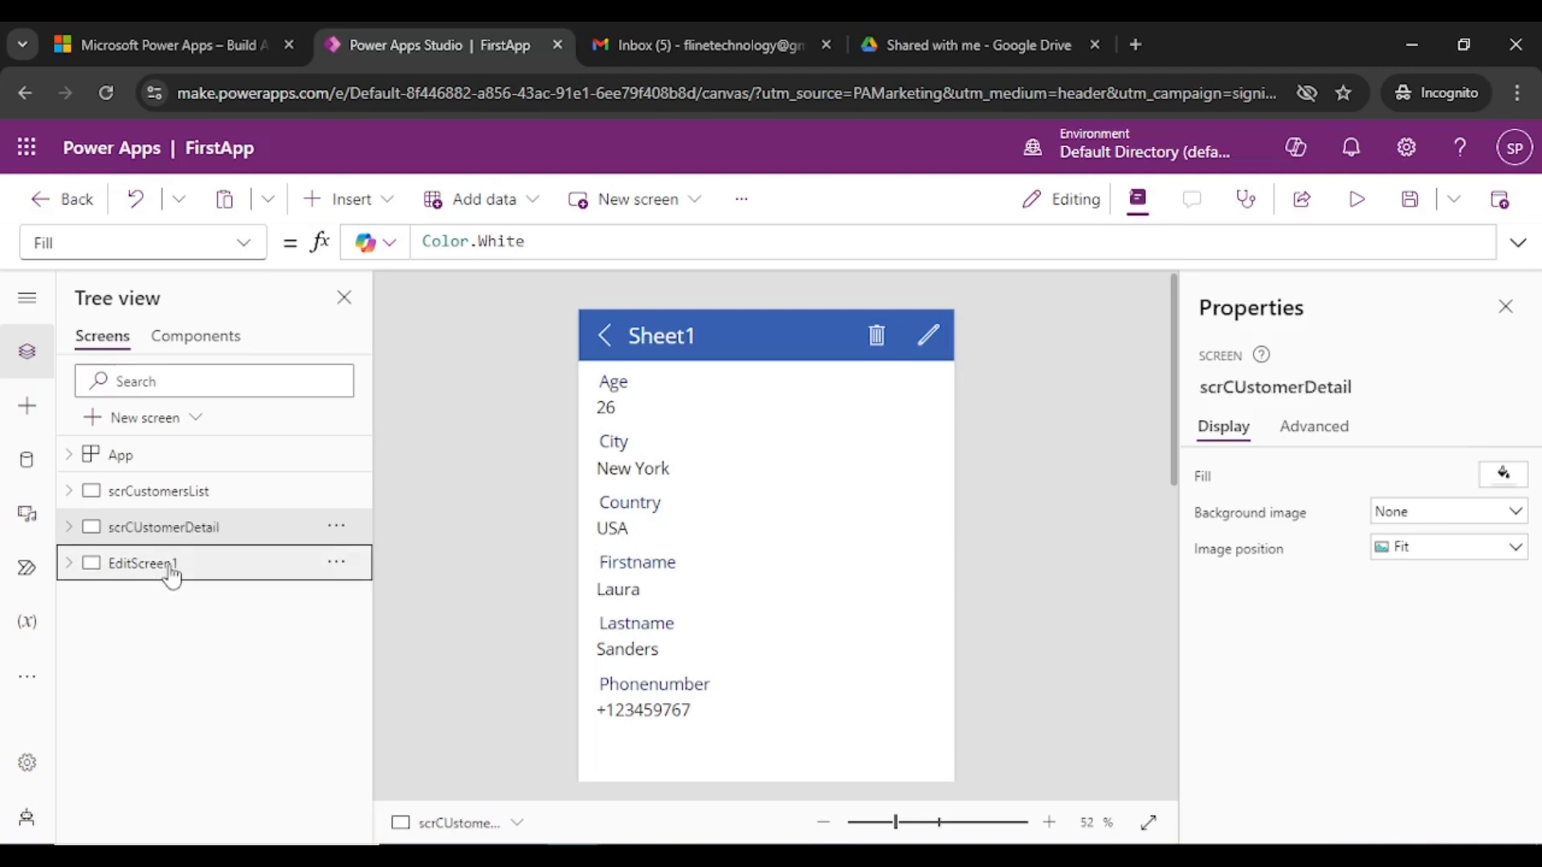
{"action": "double_click", "coordinate": [153, 564]}
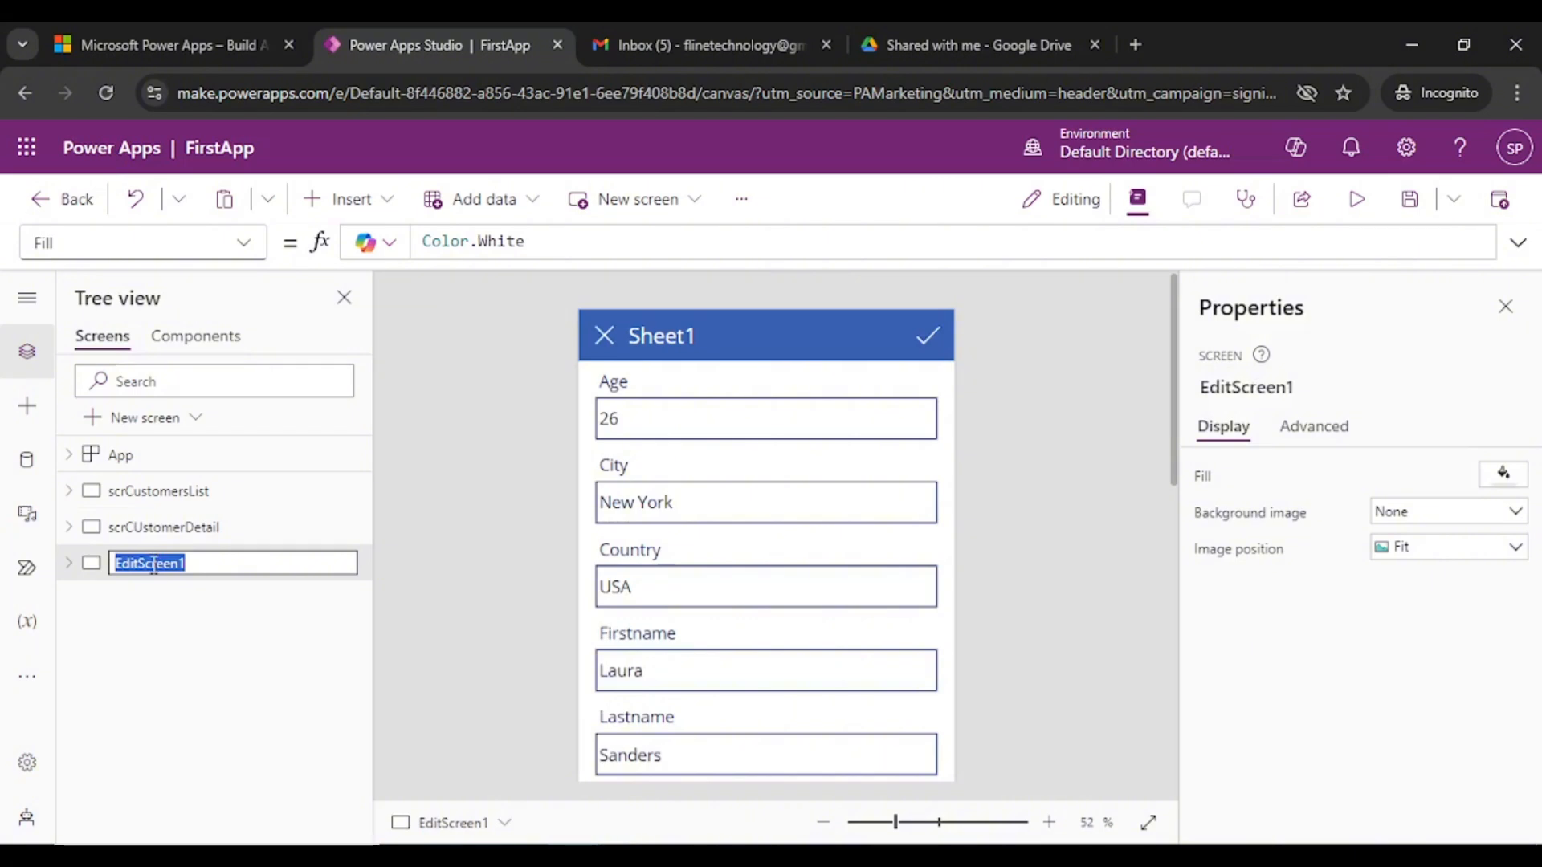
{"action": "type", "text": "scrM"}
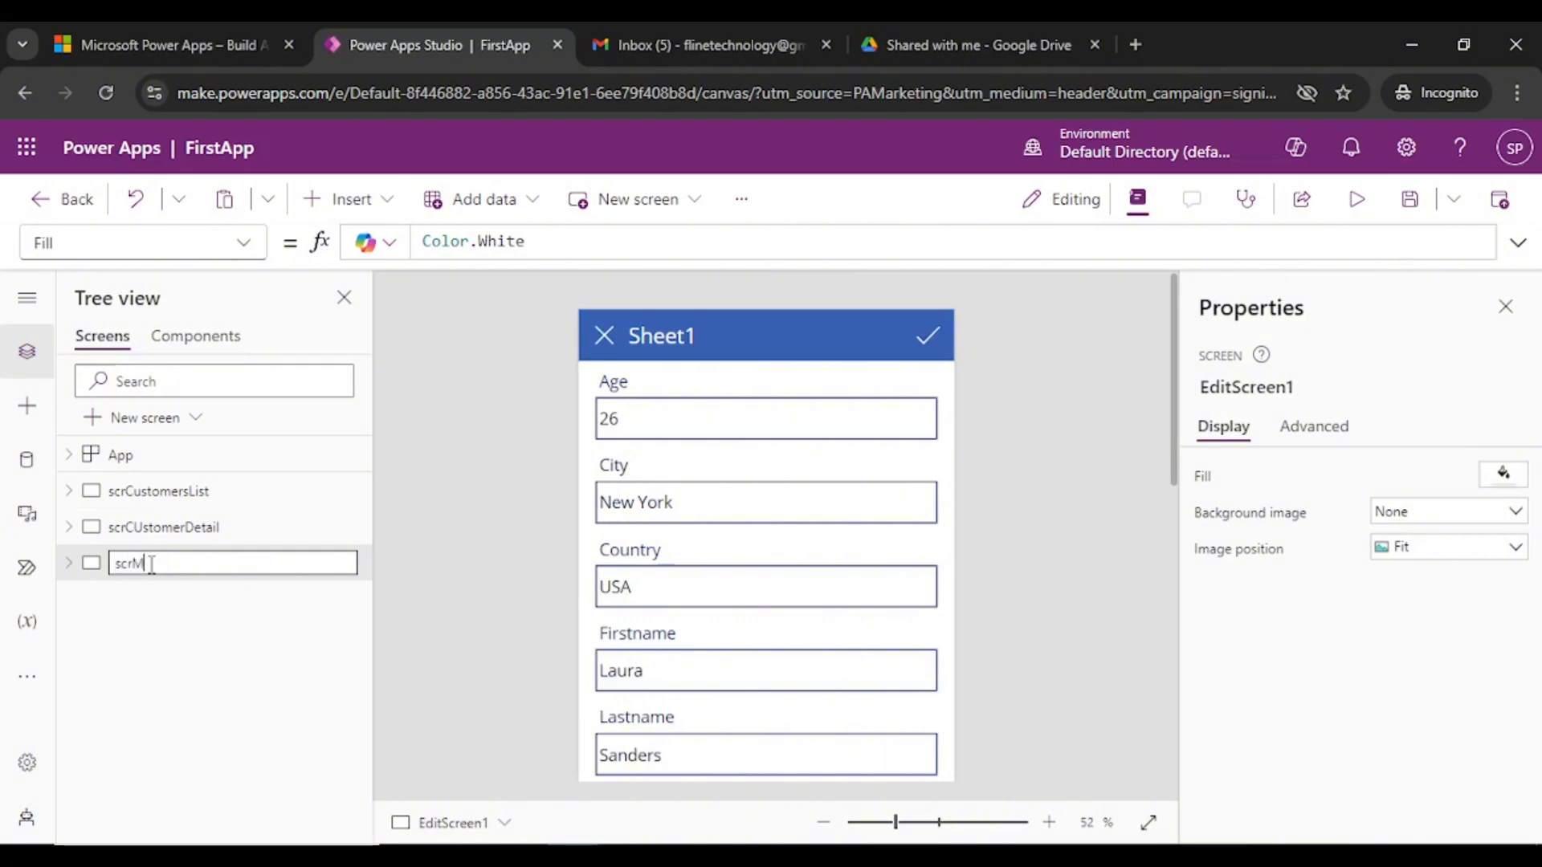
{"action": "type", "text": "odifyCustomer"}
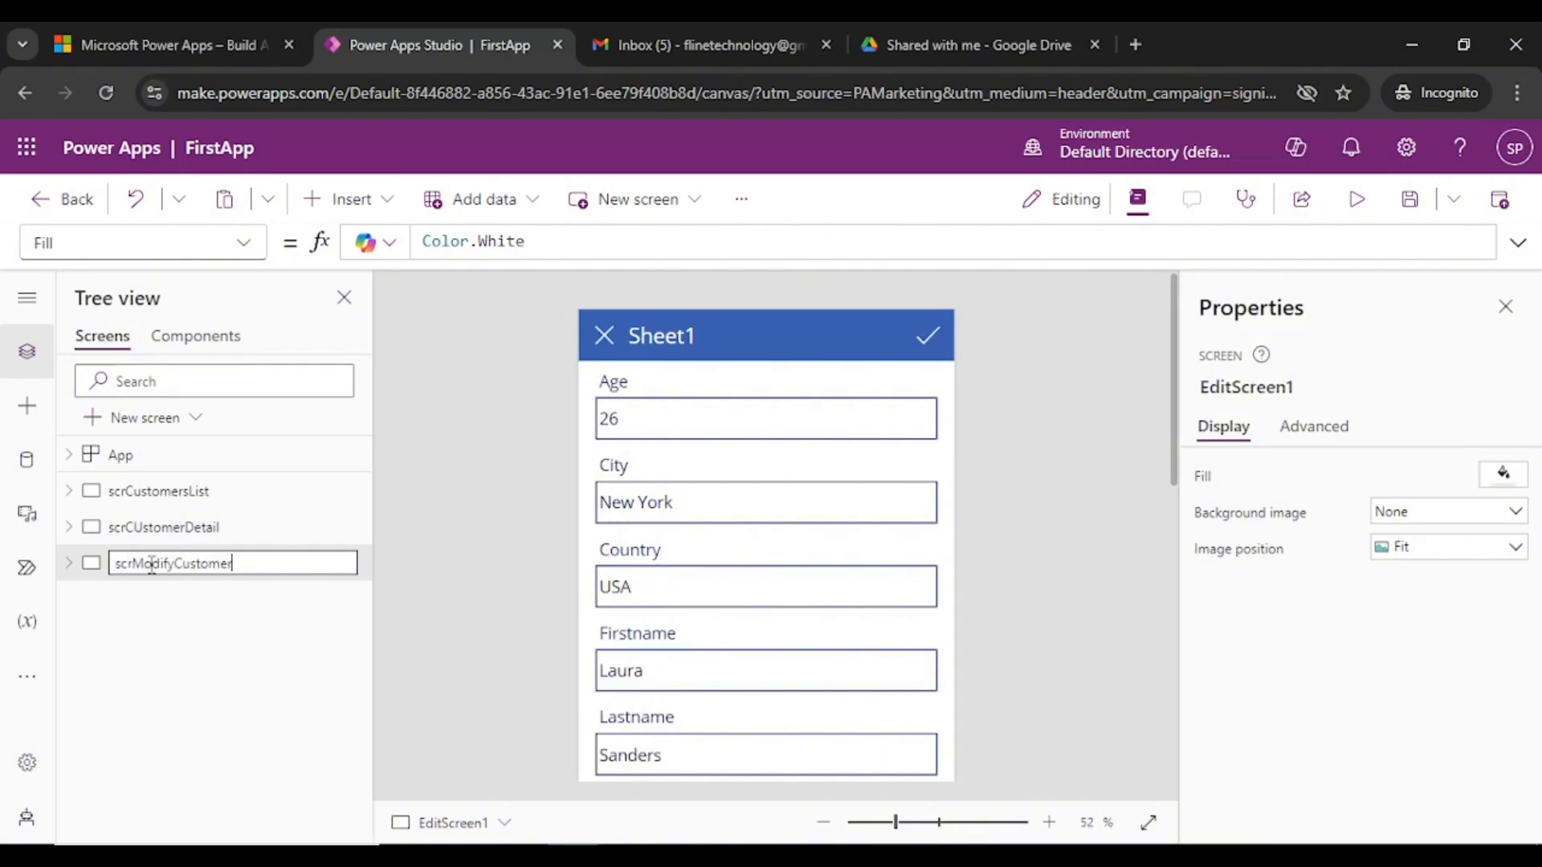
{"action": "left_click", "coordinate": [485, 527]}
- Cycle through scrCustomersList, scrCUstomerDetail and scrModifyCustomer twice to verify the new names
{"action": "scroll", "coordinate": [522, 526], "scroll_direction": "down", "scroll_amount": 5}
{"action": "scroll", "coordinate": [524, 540], "scroll_direction": "up", "scroll_amount": 4}
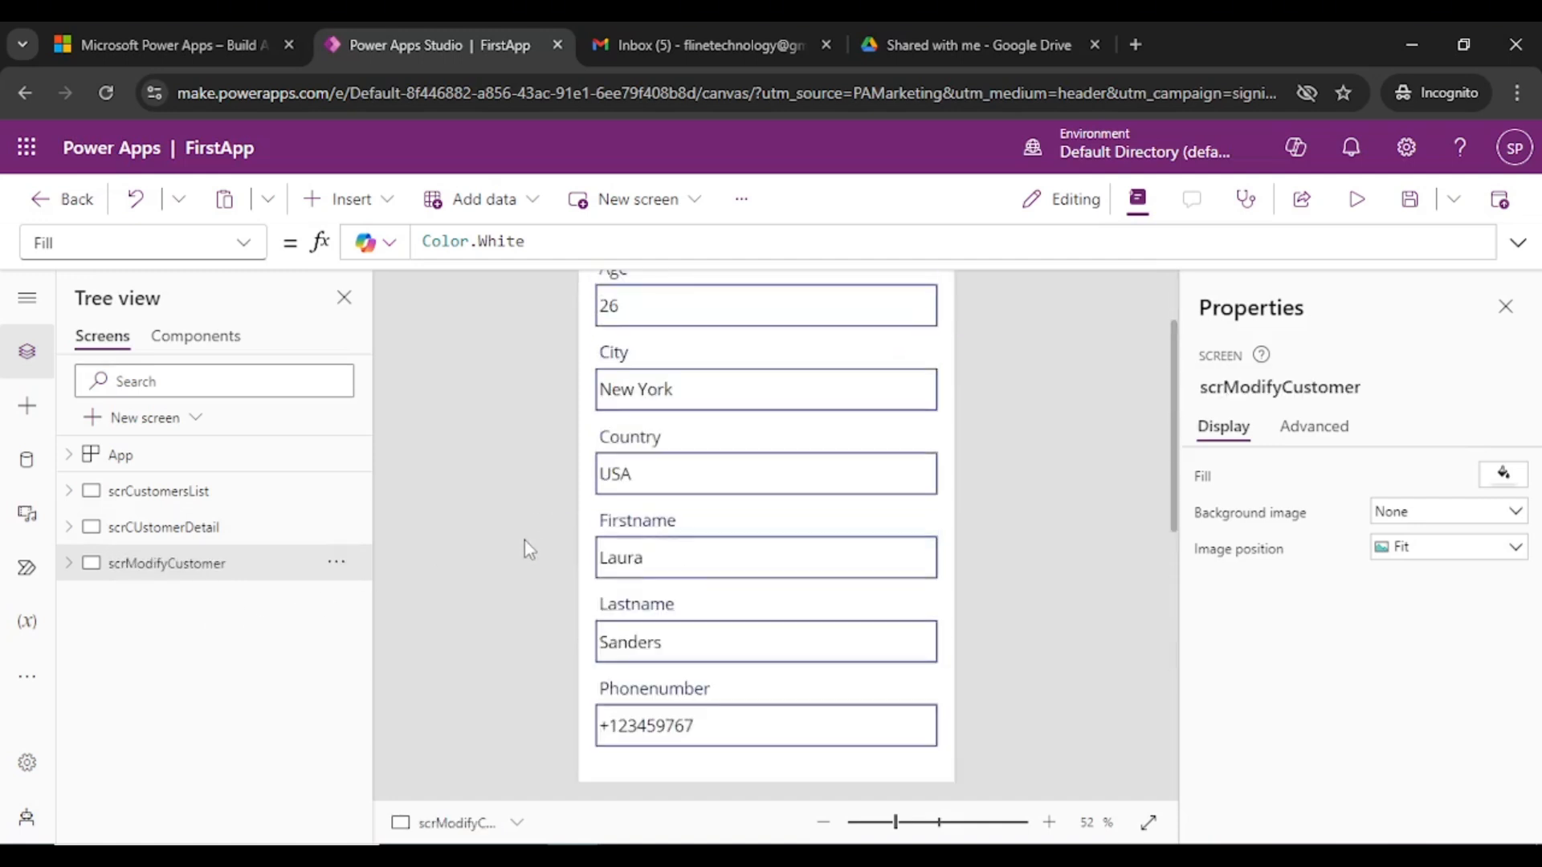
{"action": "scroll", "coordinate": [522, 540], "scroll_direction": "up", "scroll_amount": 3}
{"action": "left_click", "coordinate": [193, 491]}
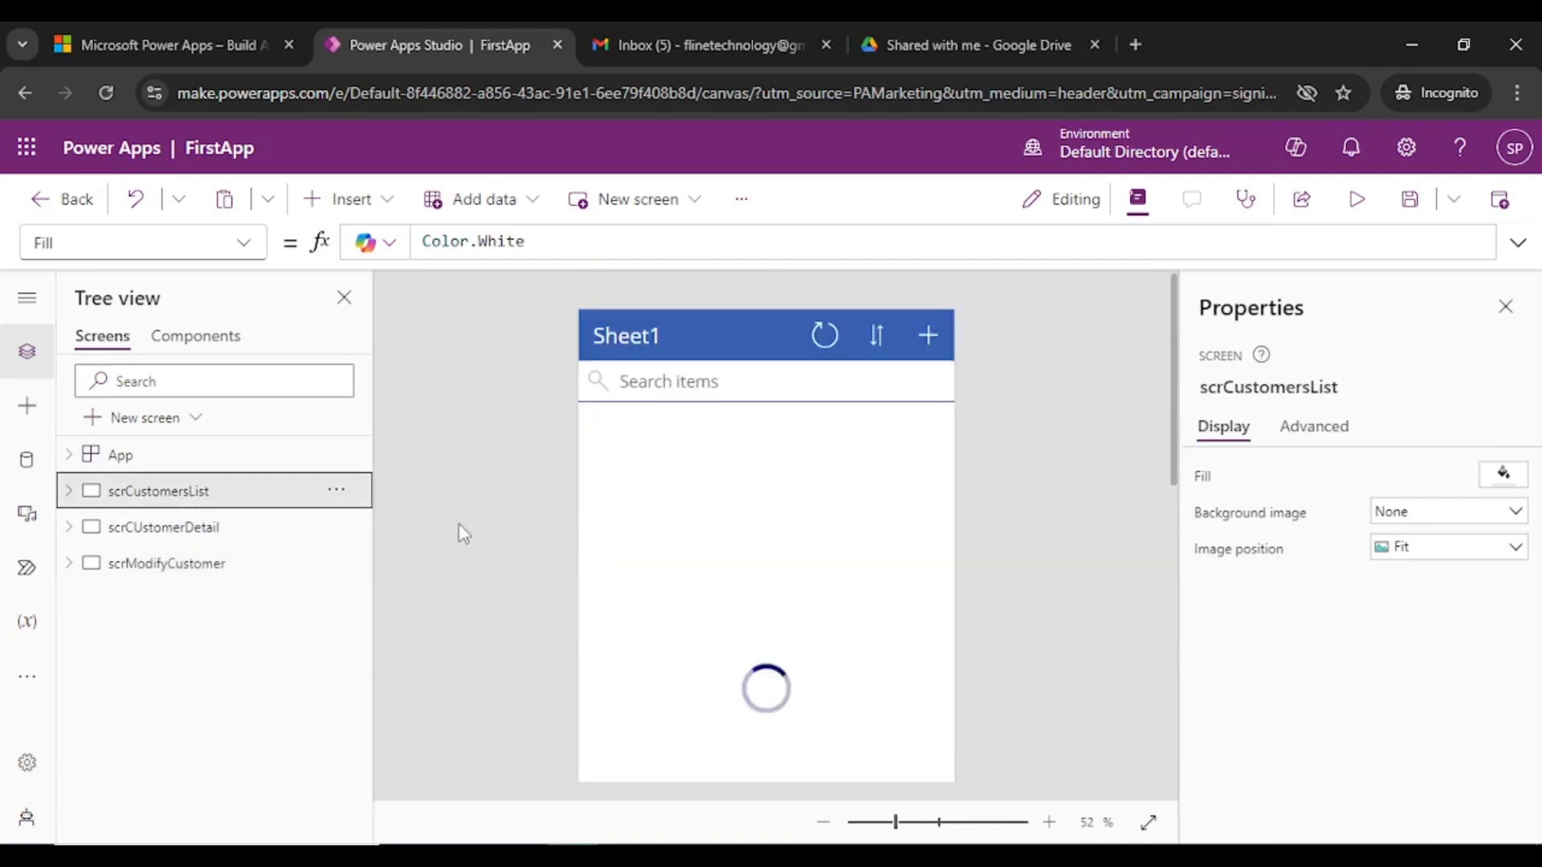
{"action": "left_click", "coordinate": [163, 531]}
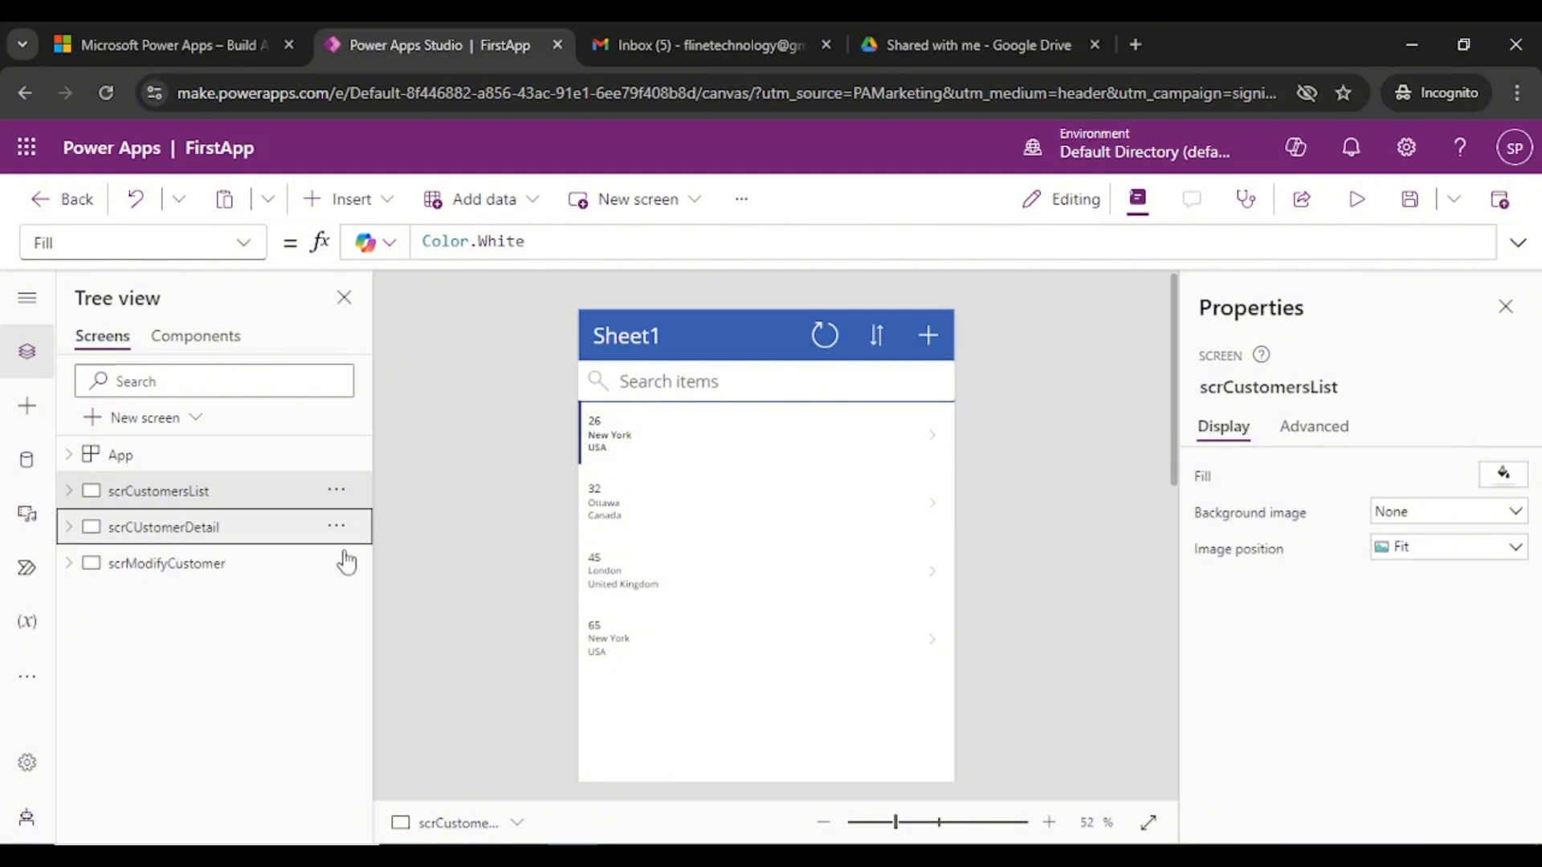
{"action": "left_click", "coordinate": [196, 563]}
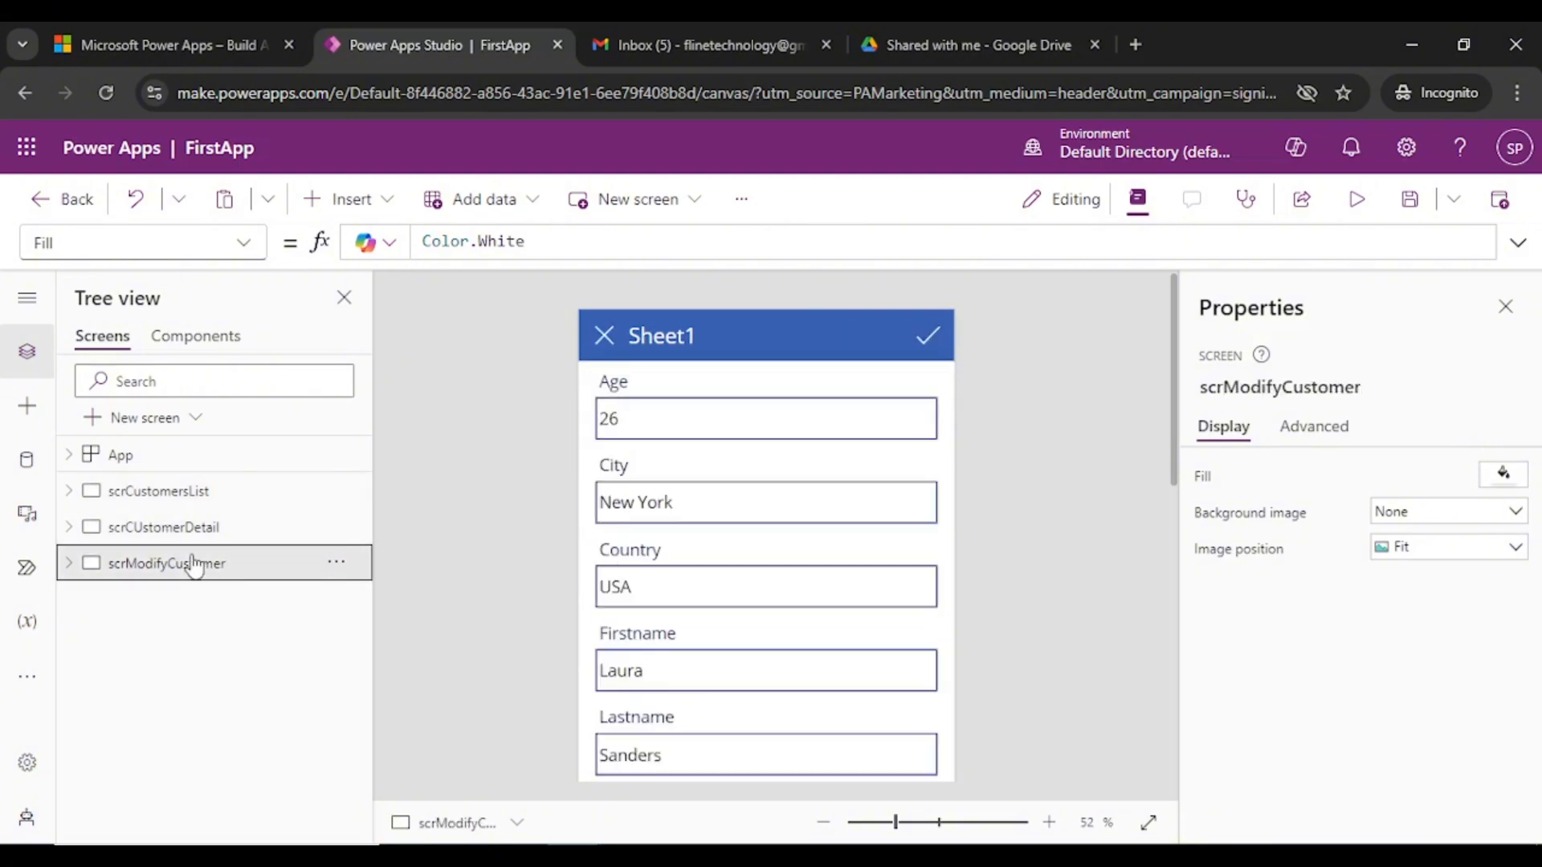
{"action": "left_click", "coordinate": [210, 491]}
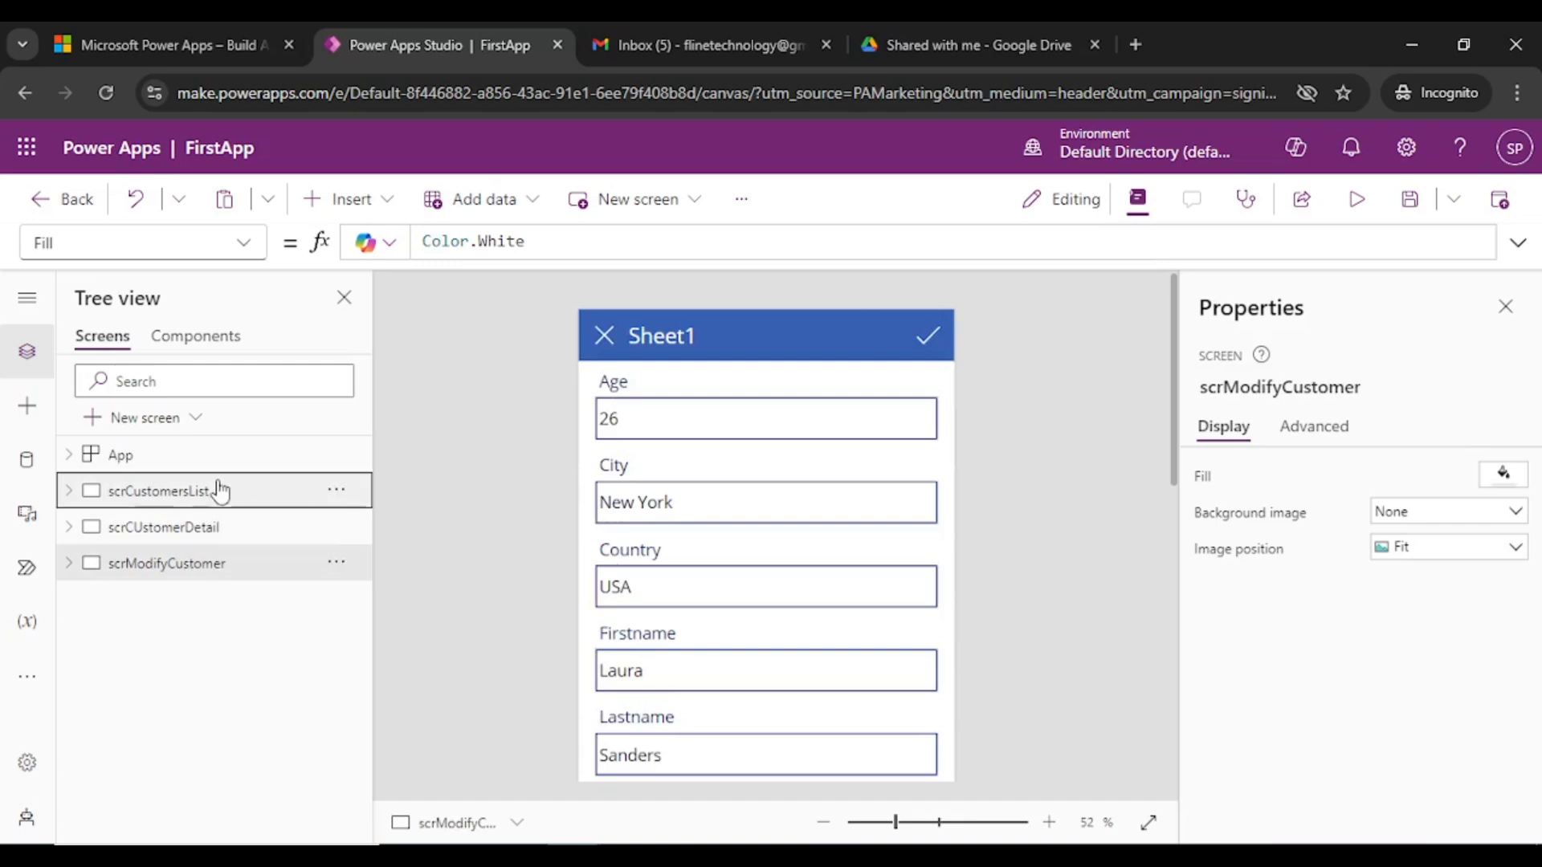
{"action": "left_click", "coordinate": [200, 527]}
{"action": "left_click", "coordinate": [194, 560]}
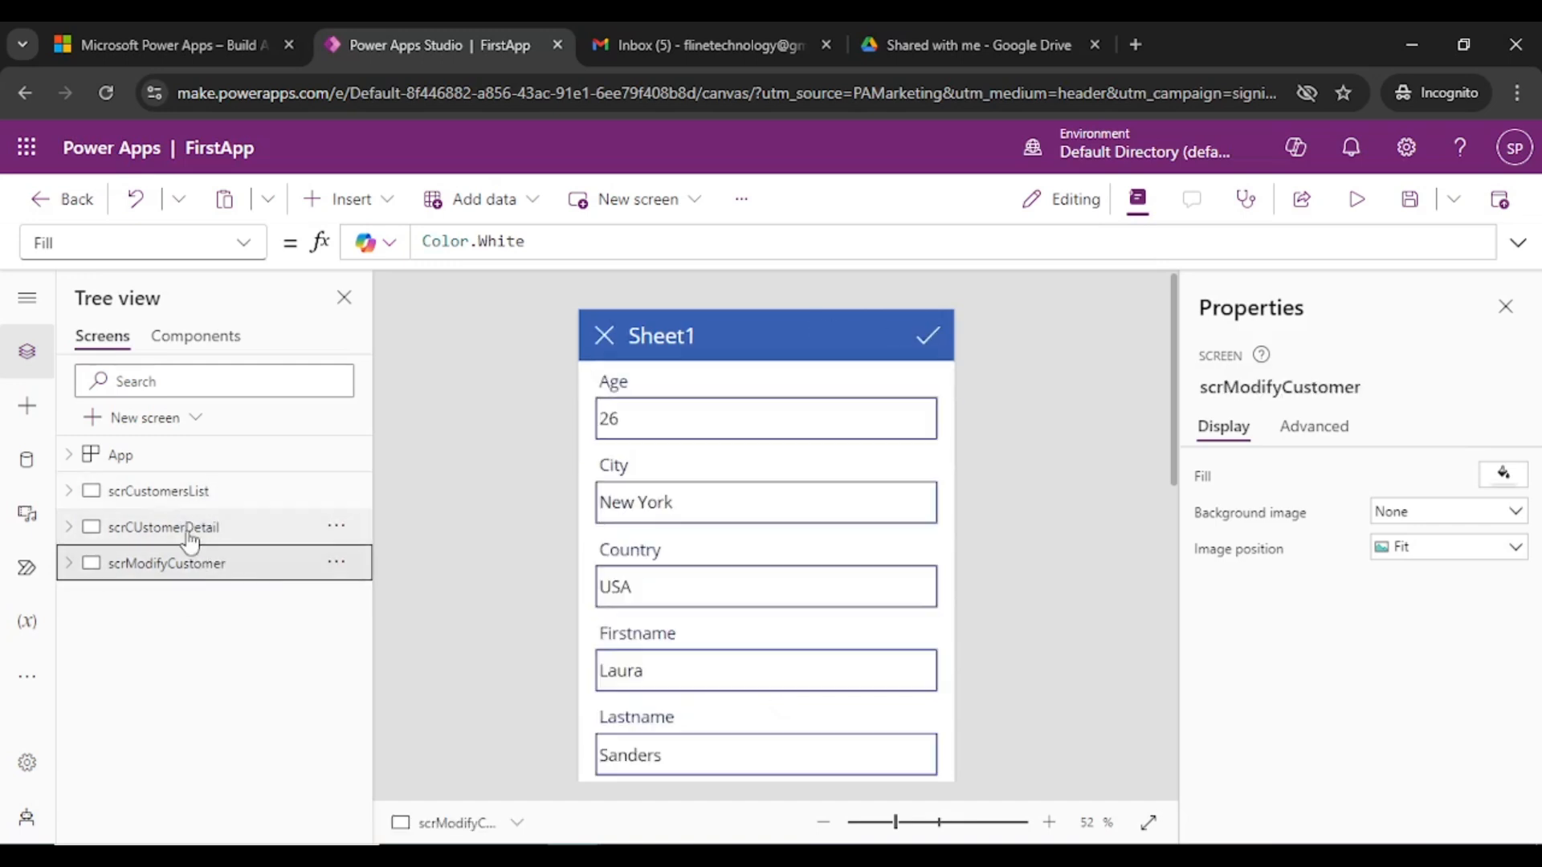
- Run a quick preview, close it, dismiss the tip and select scrCustomersList
{"action": "left_click", "coordinate": [1357, 199]}
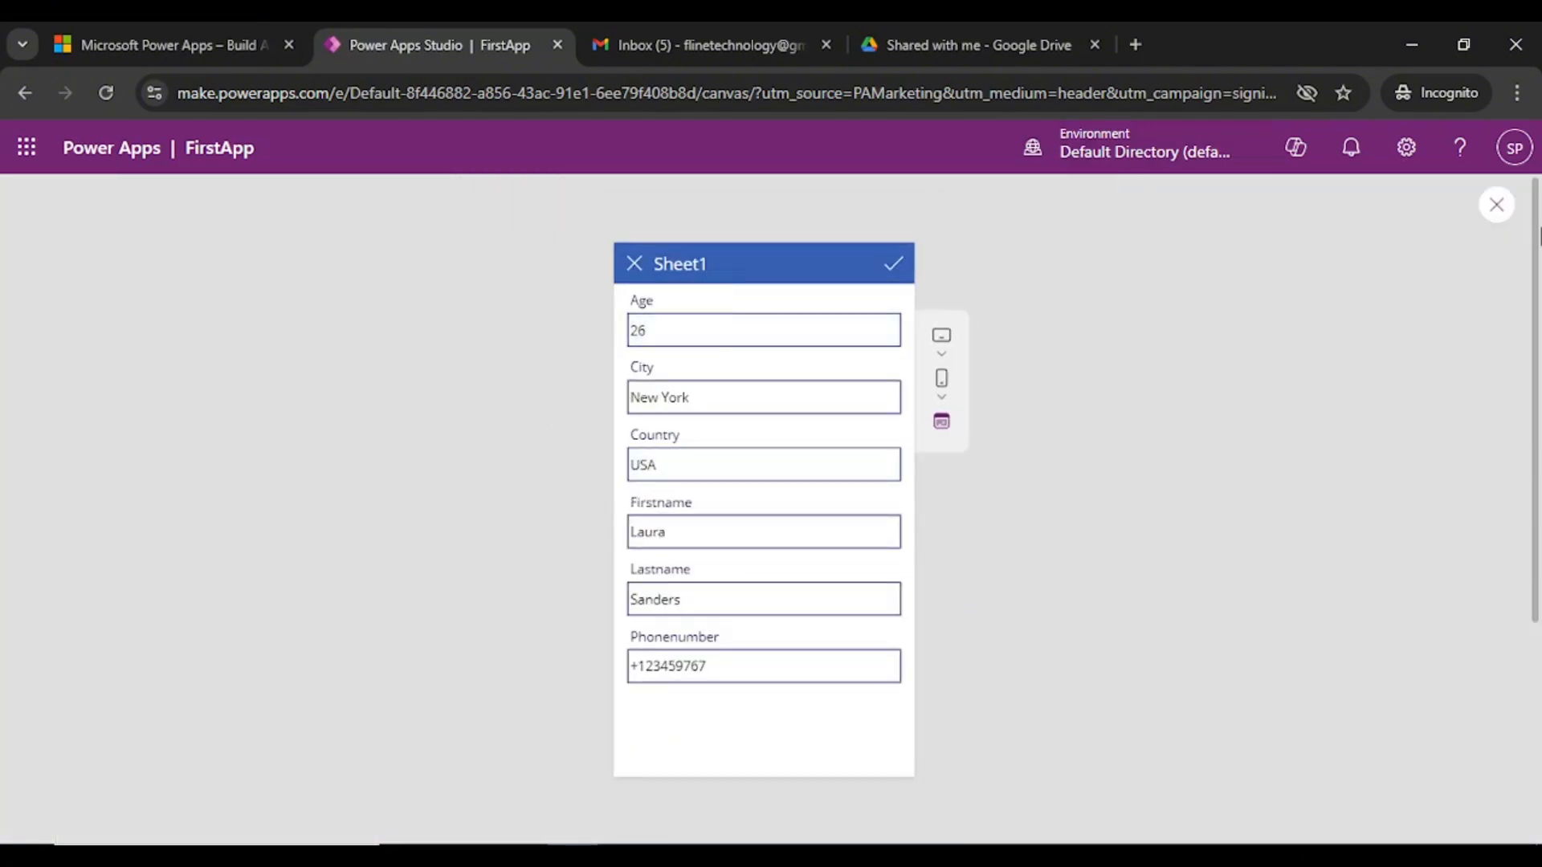
{"action": "left_click", "coordinate": [1496, 204]}
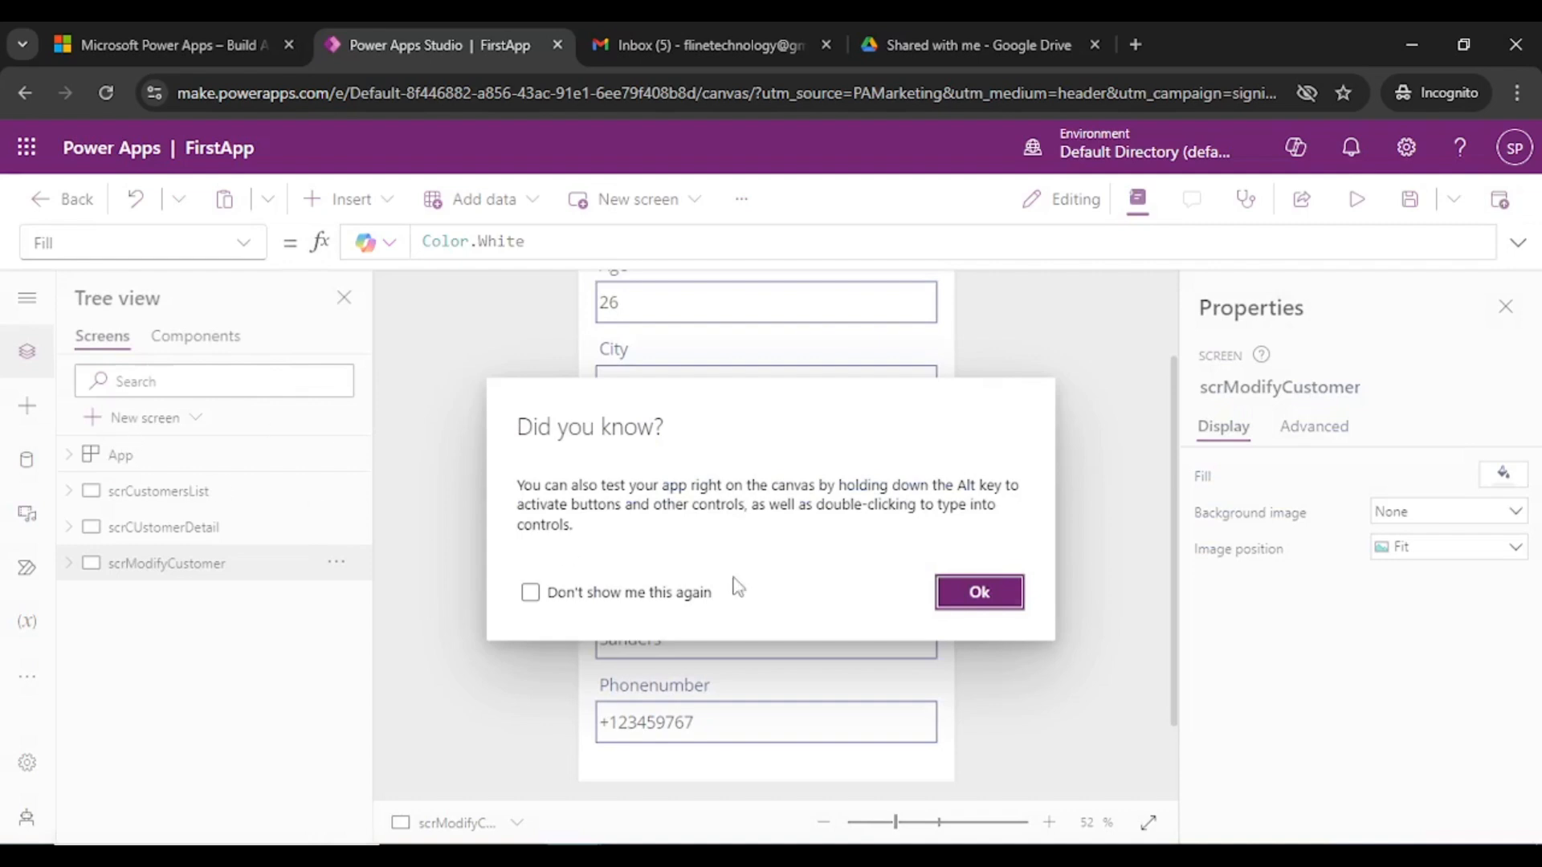
{"action": "left_click", "coordinate": [984, 592]}
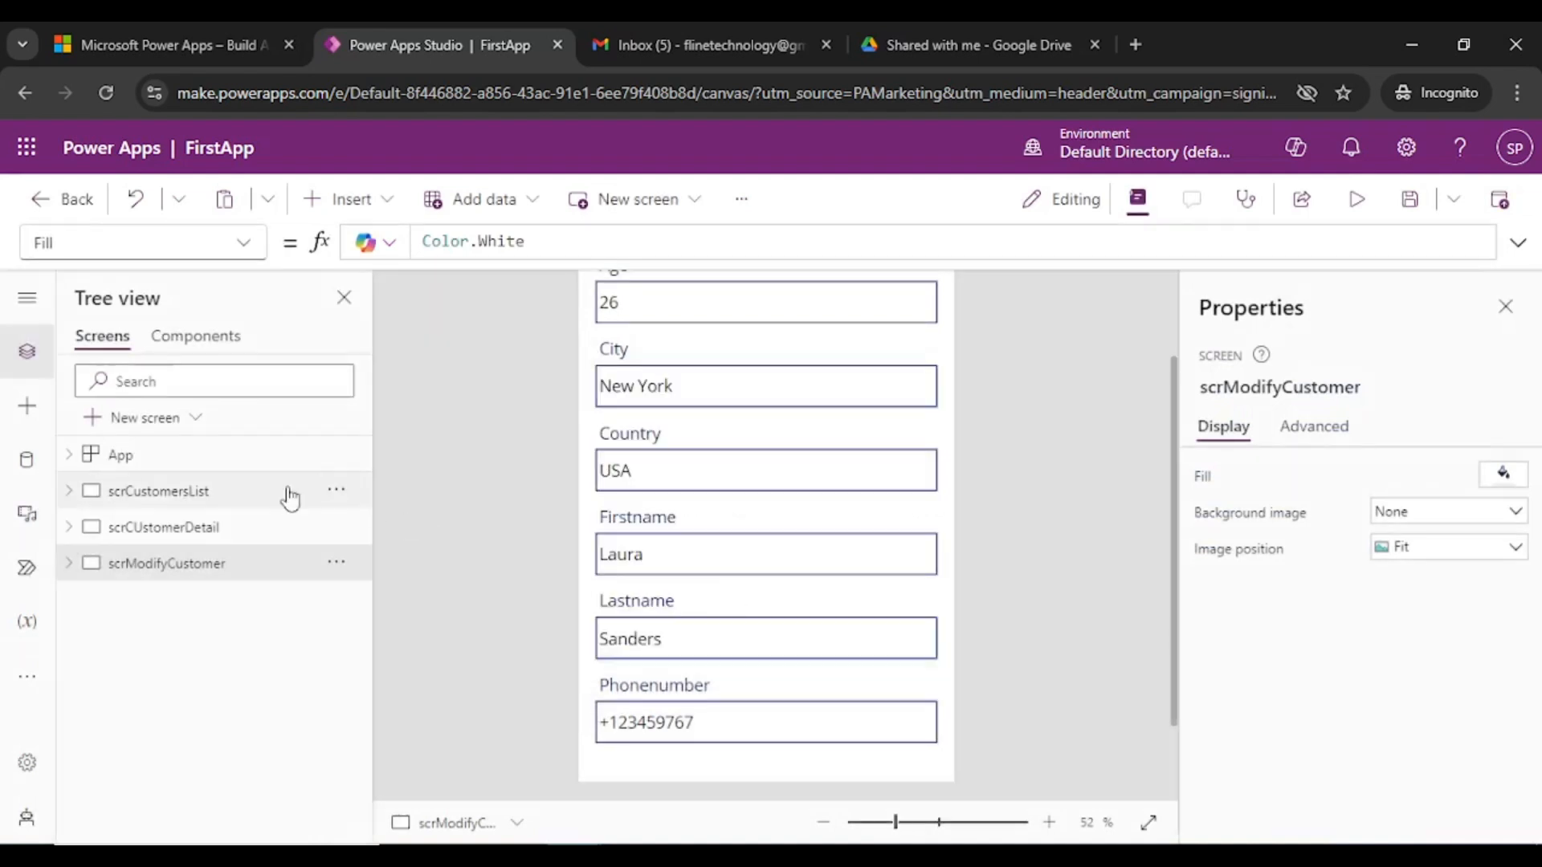
{"action": "left_click", "coordinate": [174, 495]}
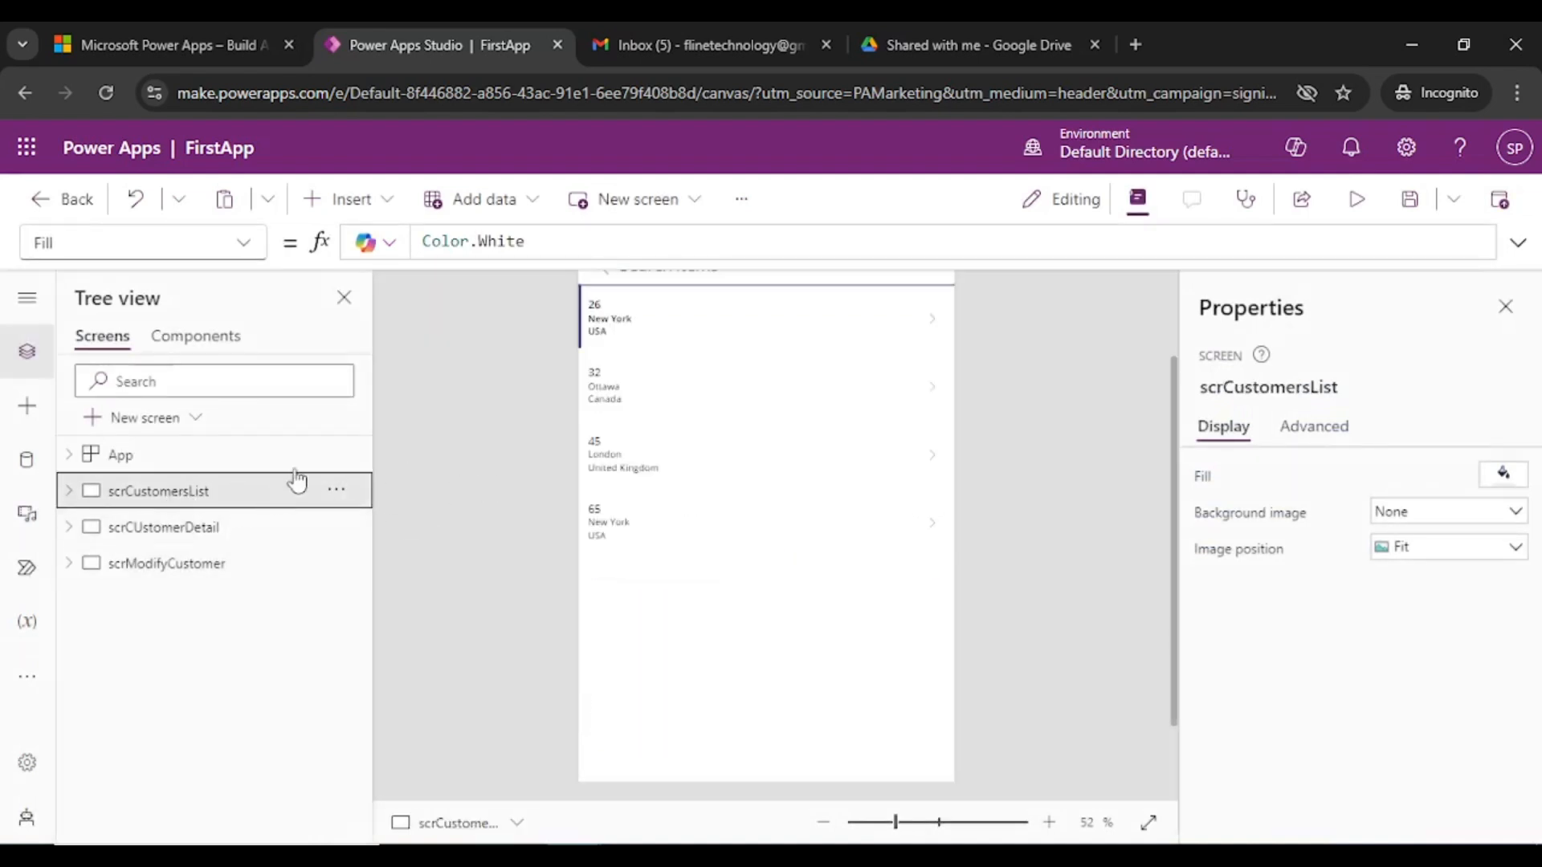
{"action": "scroll", "coordinate": [969, 313], "scroll_direction": "up", "scroll_amount": 2}
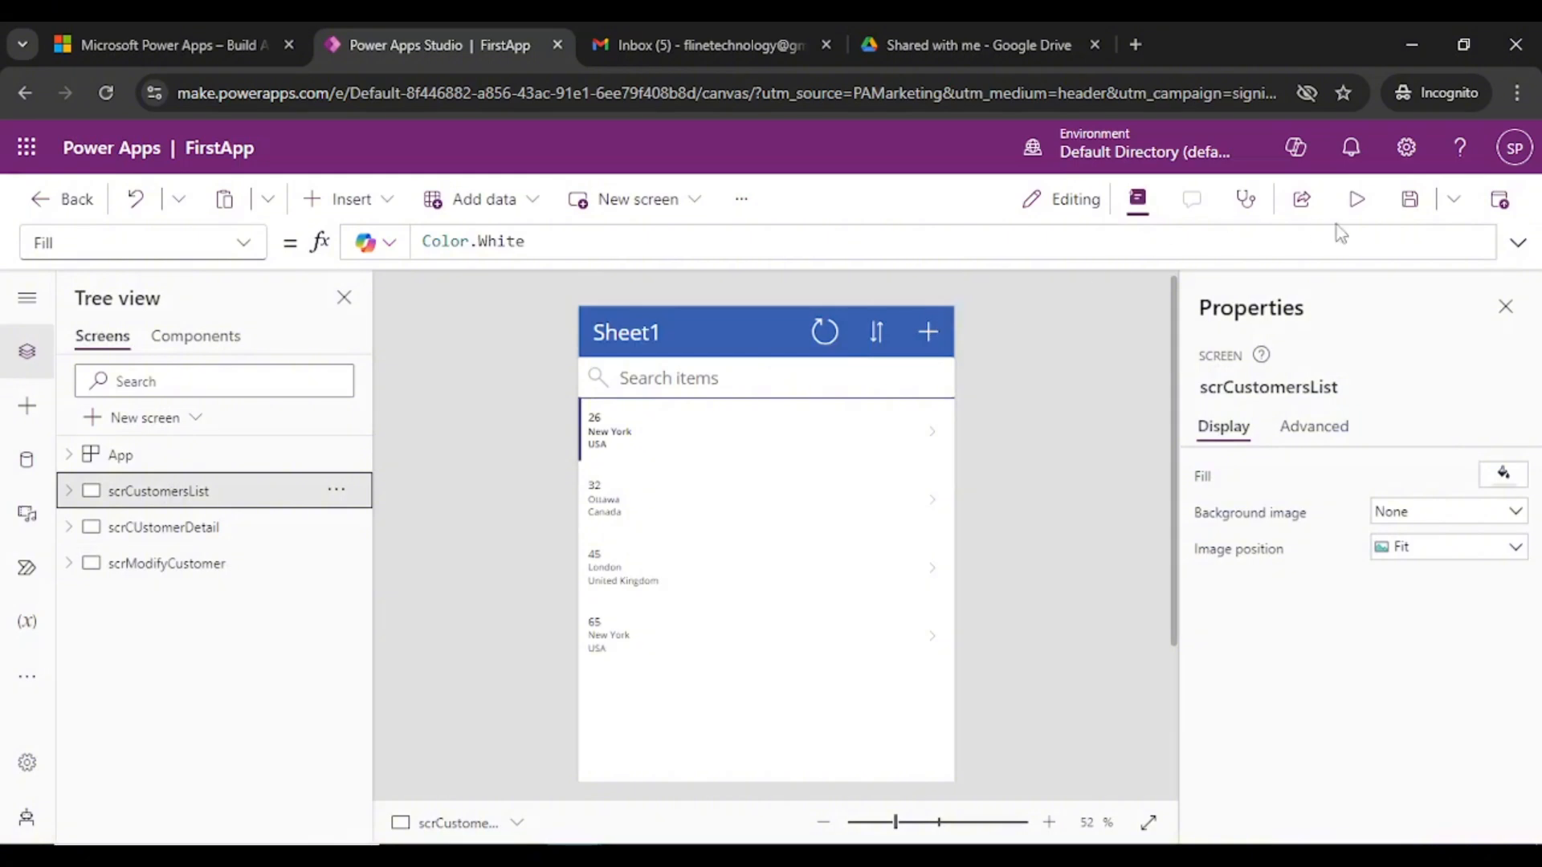
- Preview from the customer list, testing new-record, refresh, record details and edit, then exit
{"action": "left_click", "coordinate": [1356, 199]}
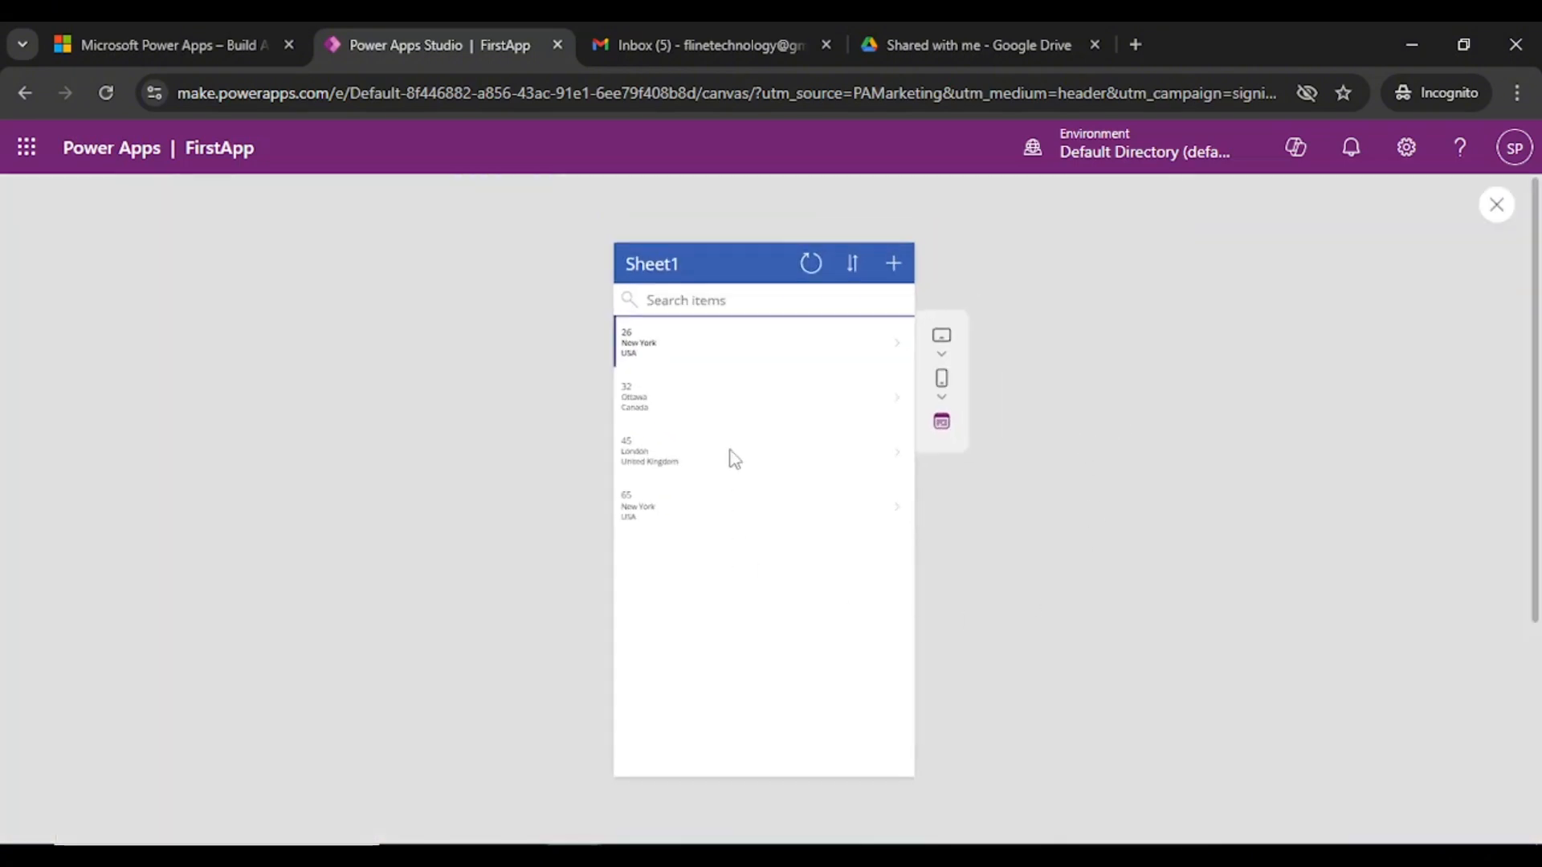
{"action": "left_click", "coordinate": [893, 263]}
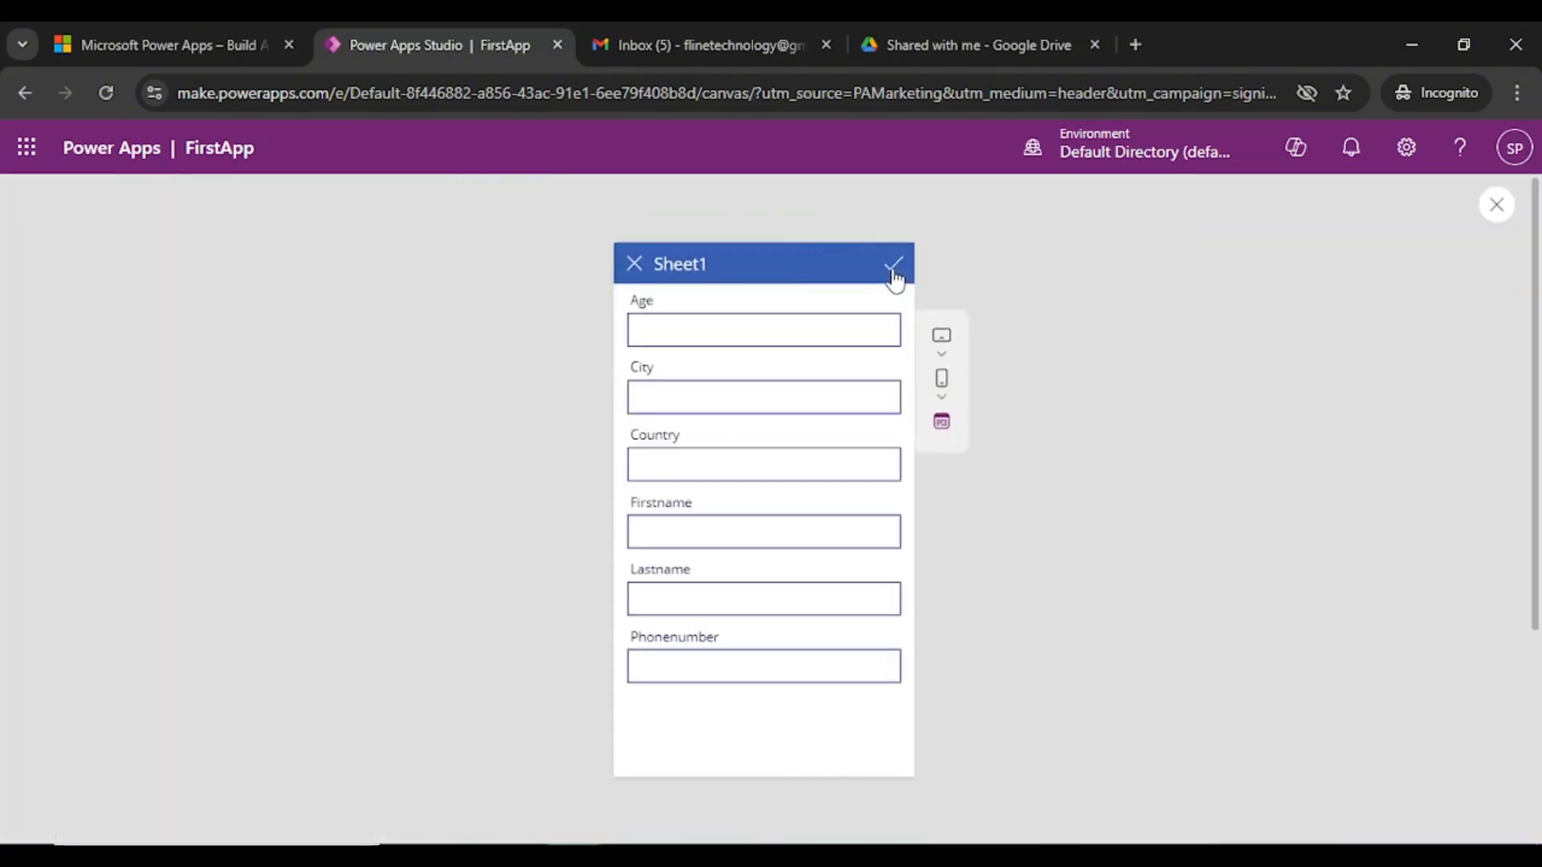
{"action": "left_click", "coordinate": [634, 264]}
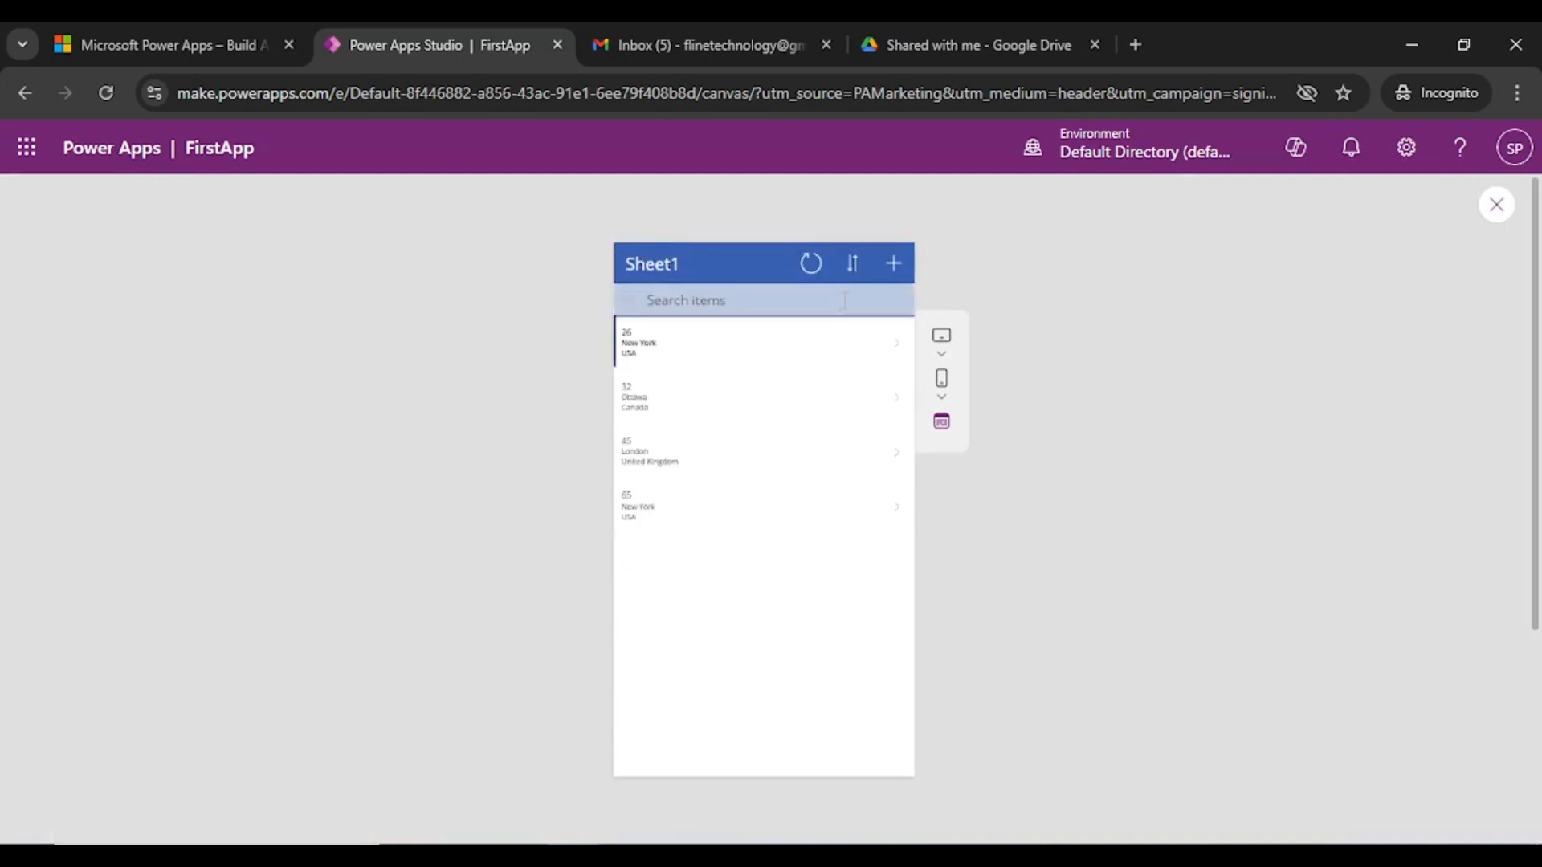
{"action": "left_click", "coordinate": [810, 262]}
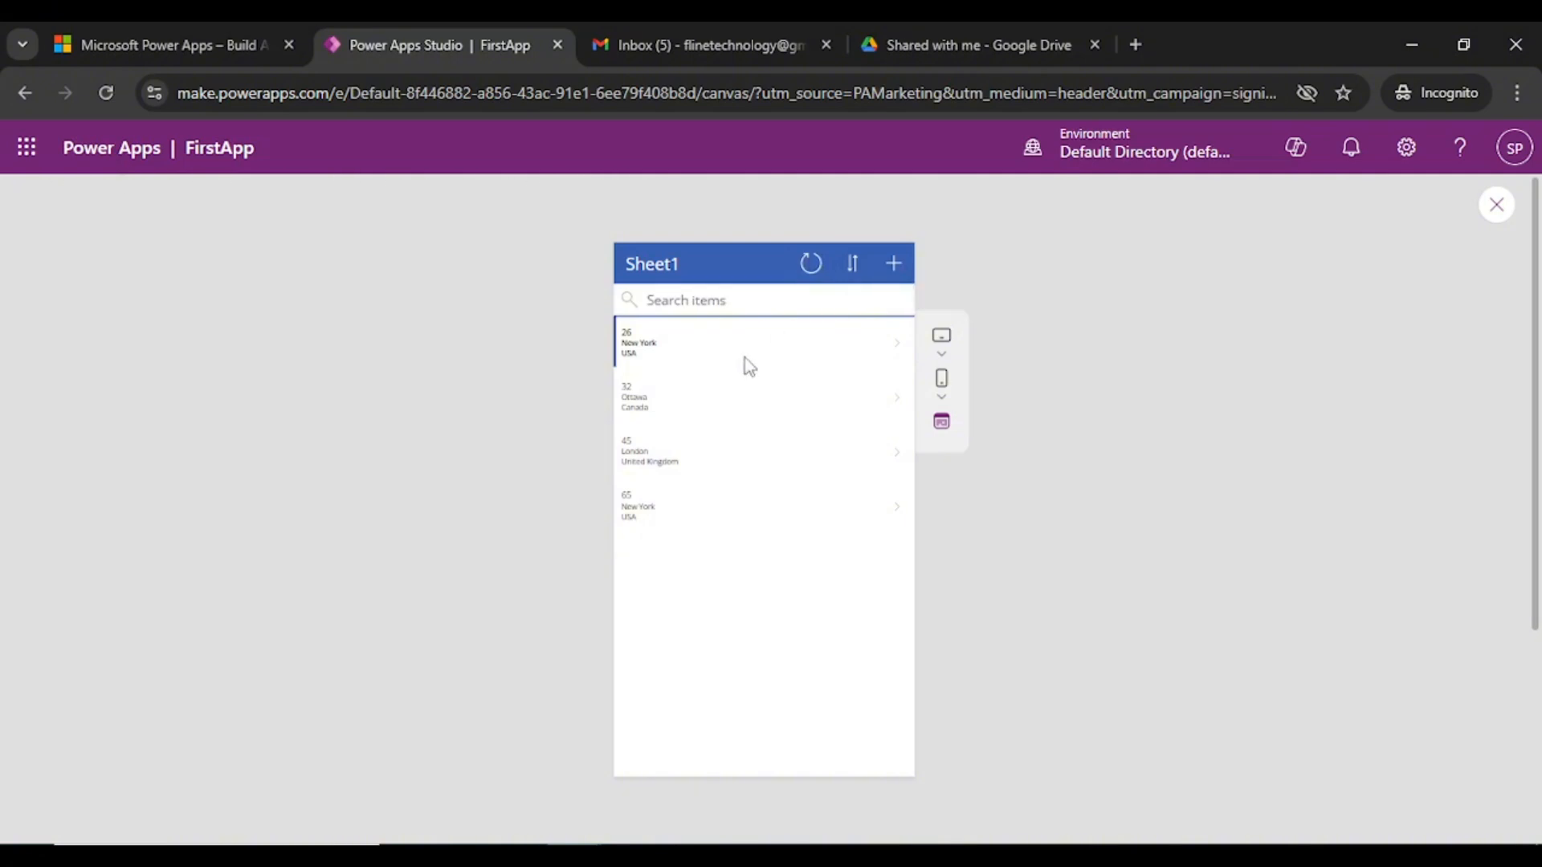
{"action": "left_click", "coordinate": [704, 351]}
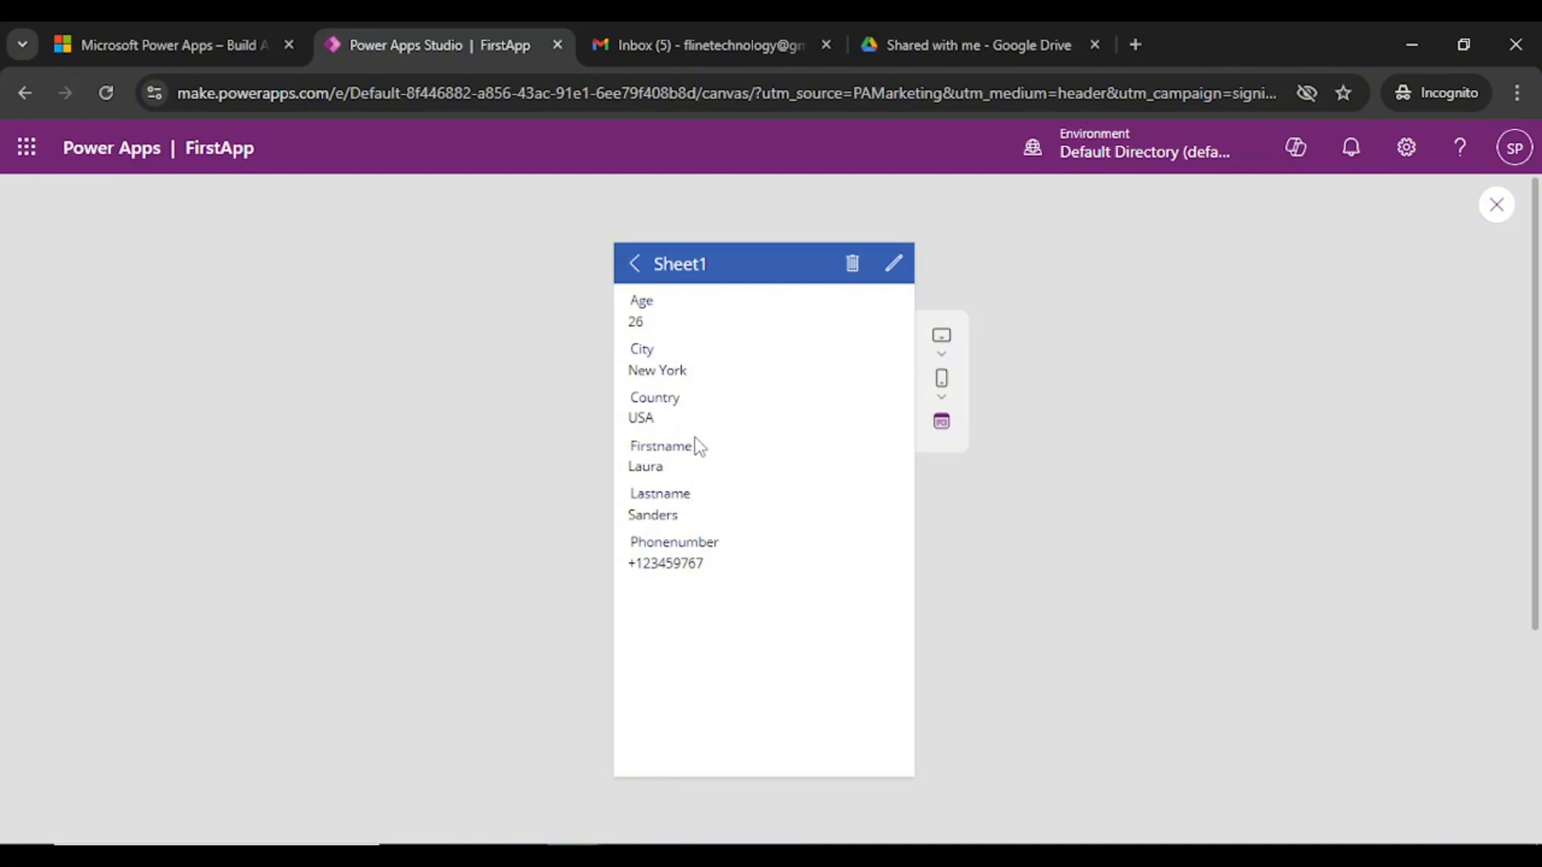
{"action": "left_click", "coordinate": [897, 273]}
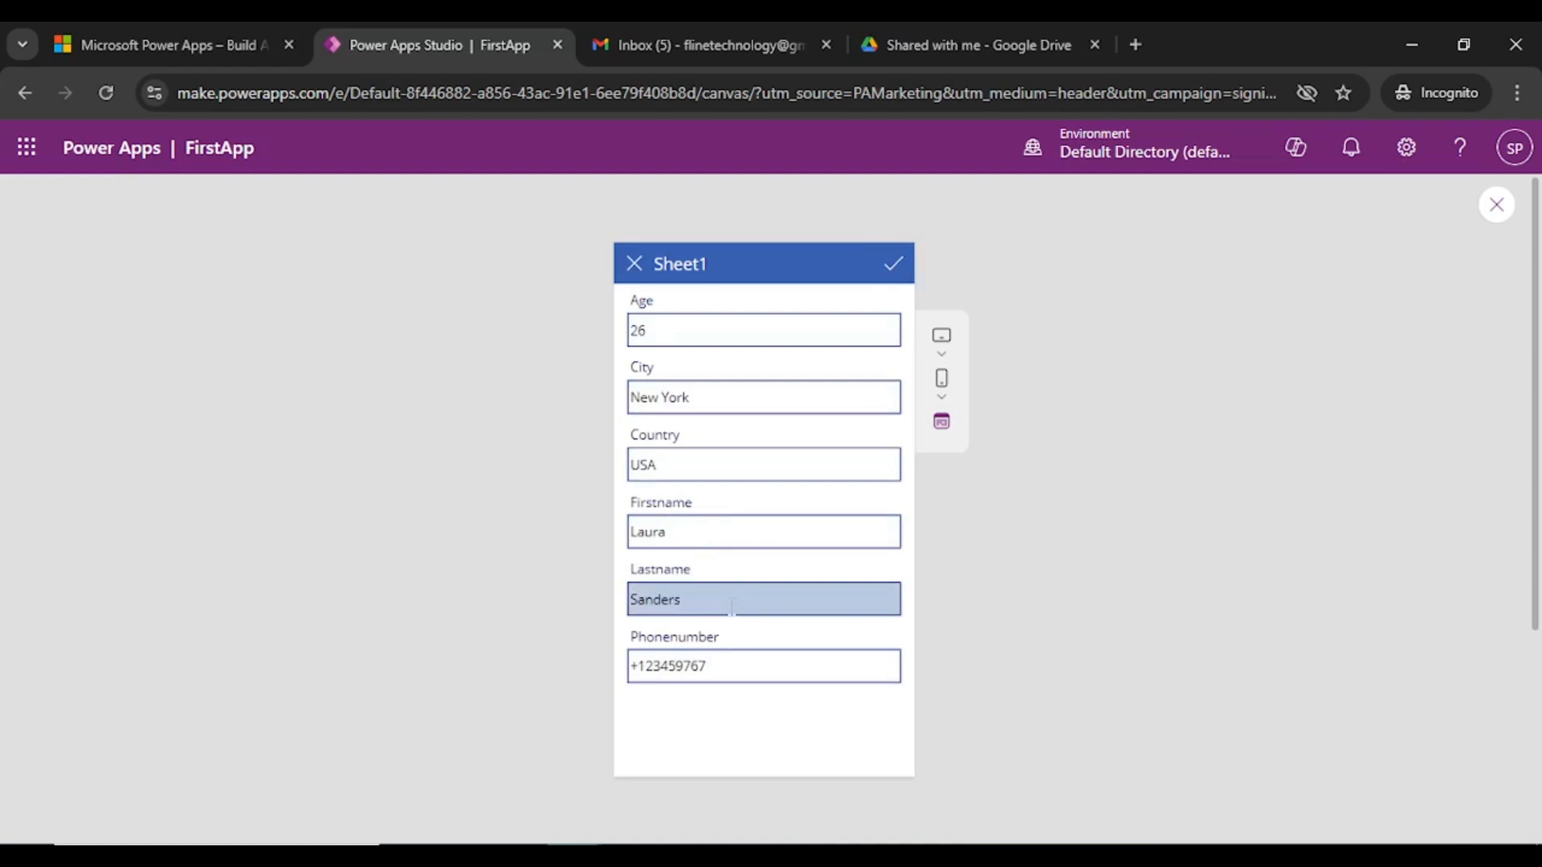
{"action": "left_click", "coordinate": [635, 271]}
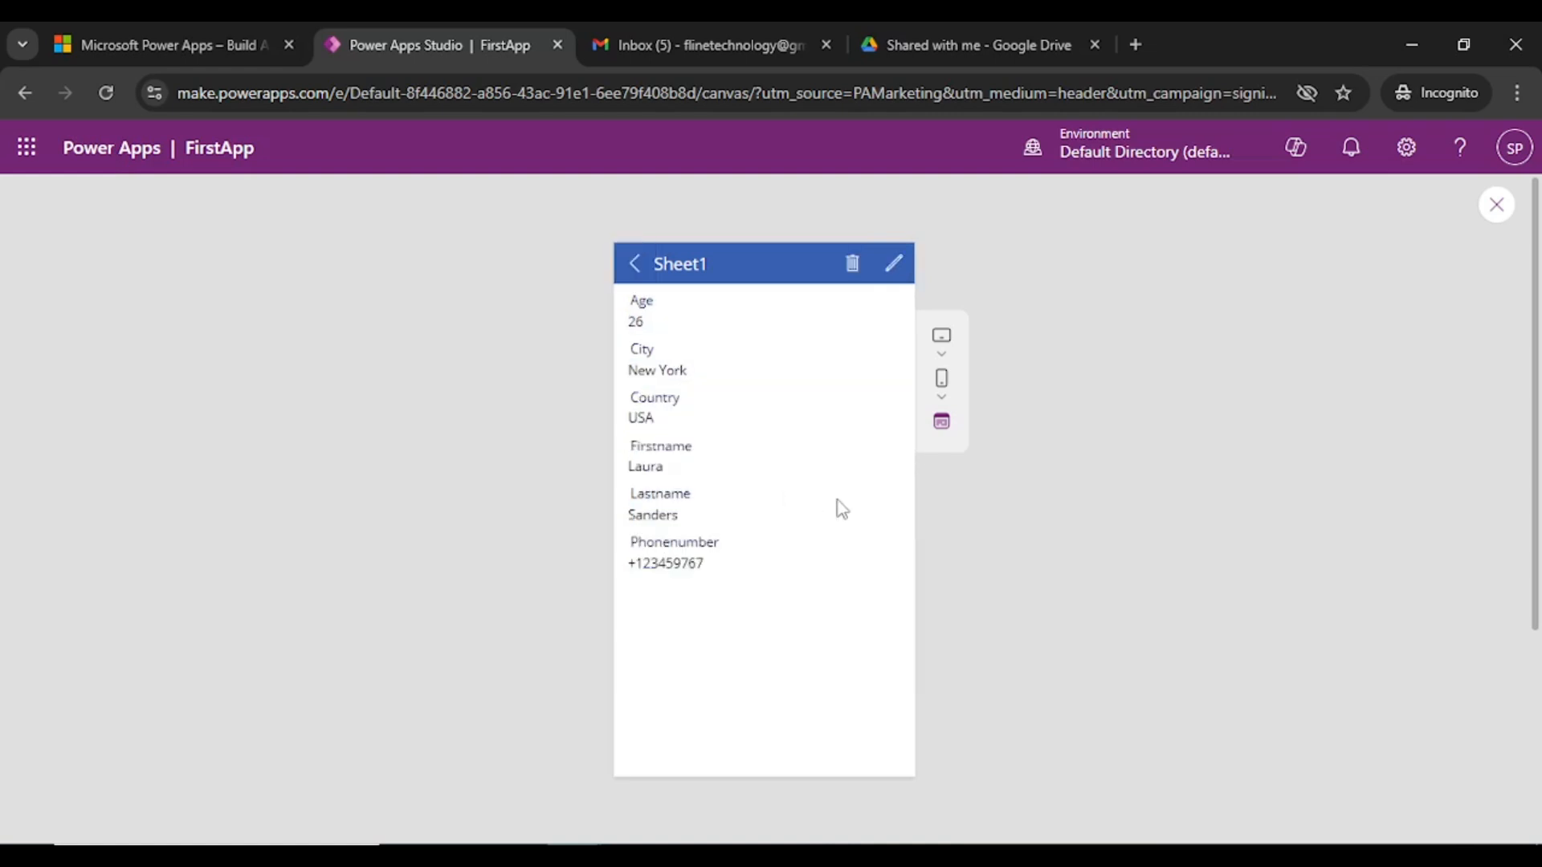
{"action": "left_click", "coordinate": [1490, 208]}
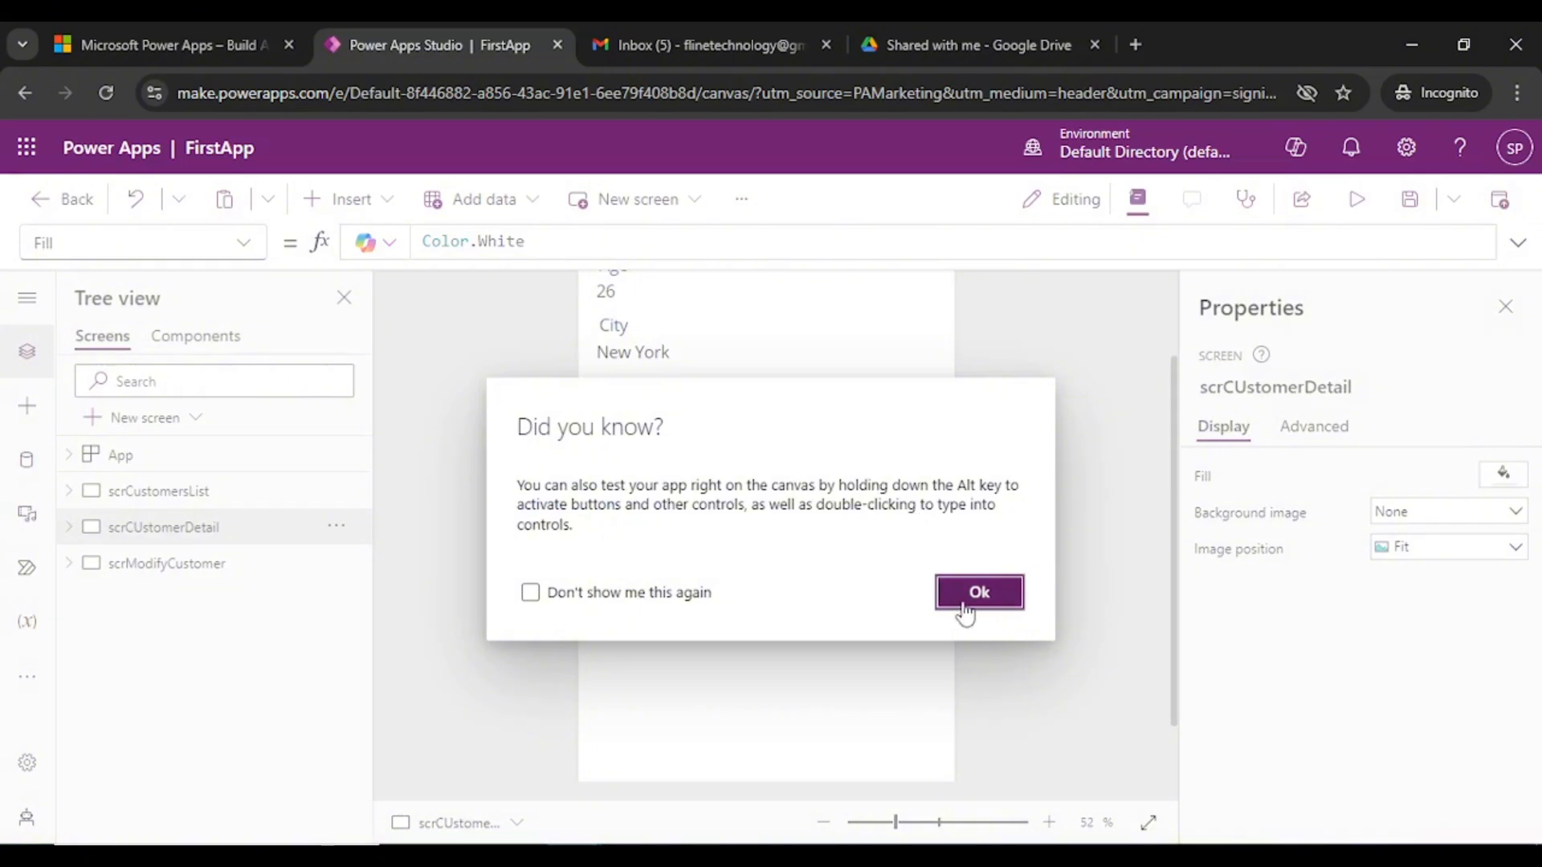
- View the list, detail and modify-customer screens, then select the list screen's Sheet1 title
{"action": "left_click", "coordinate": [965, 613]}
{"action": "scroll", "coordinate": [1053, 469], "scroll_direction": "up", "scroll_amount": 2}
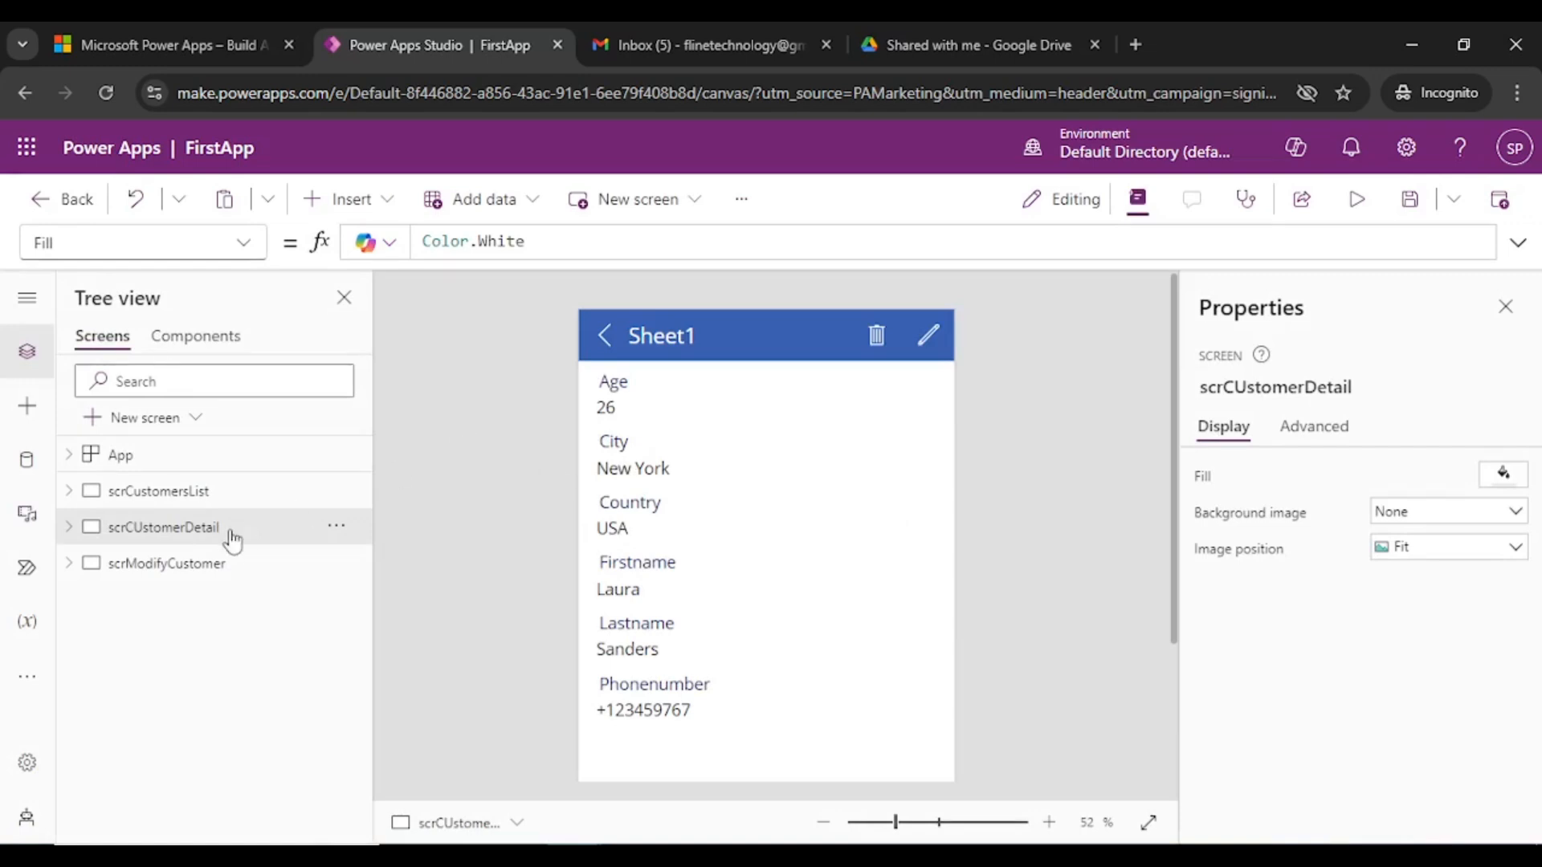
{"action": "left_click", "coordinate": [186, 491]}
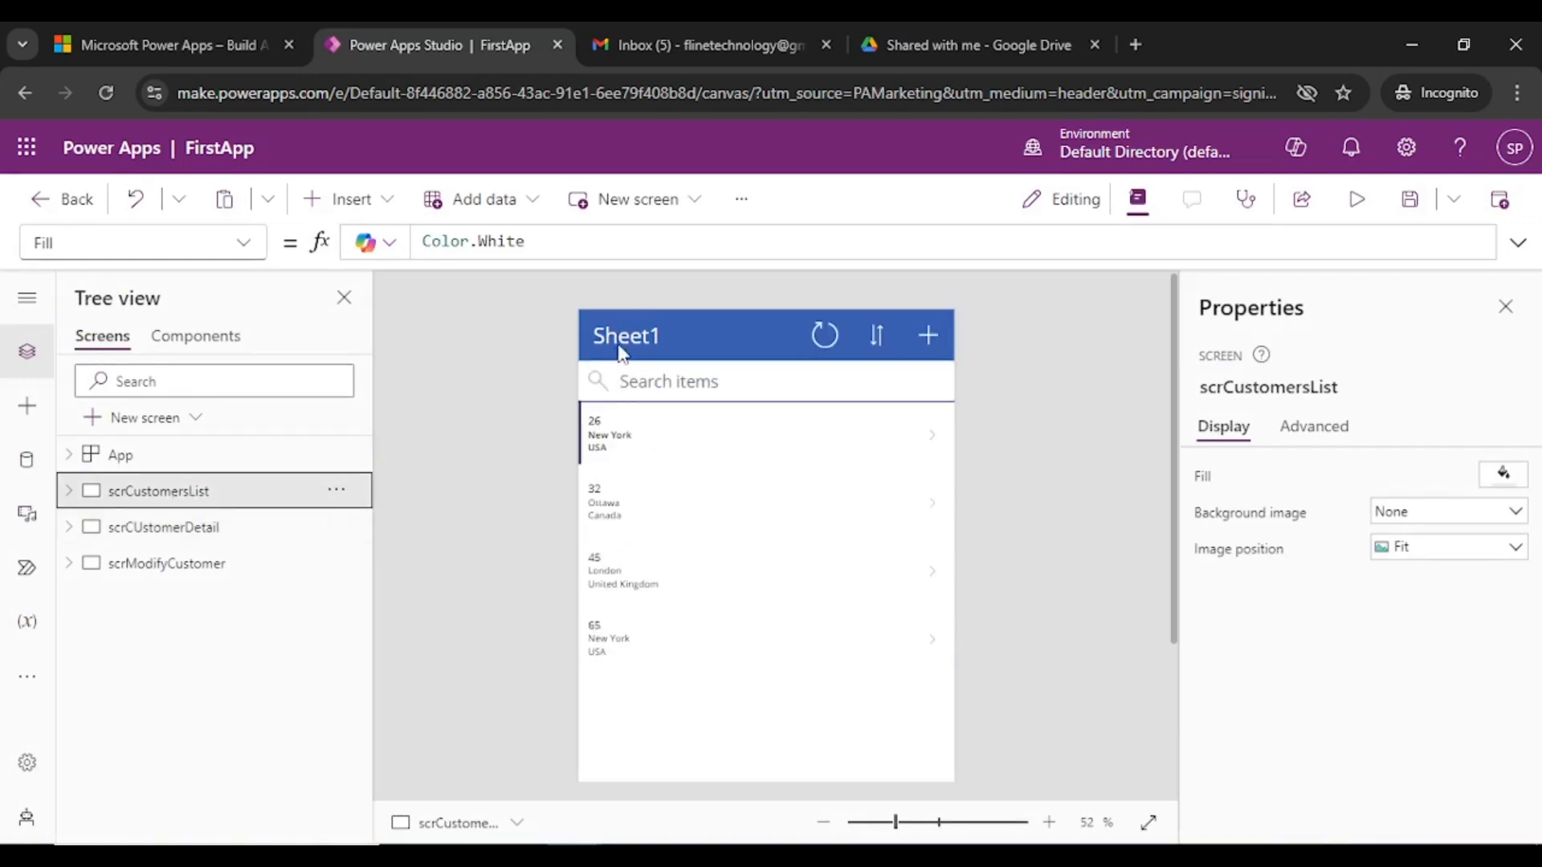
{"action": "left_click", "coordinate": [277, 526]}
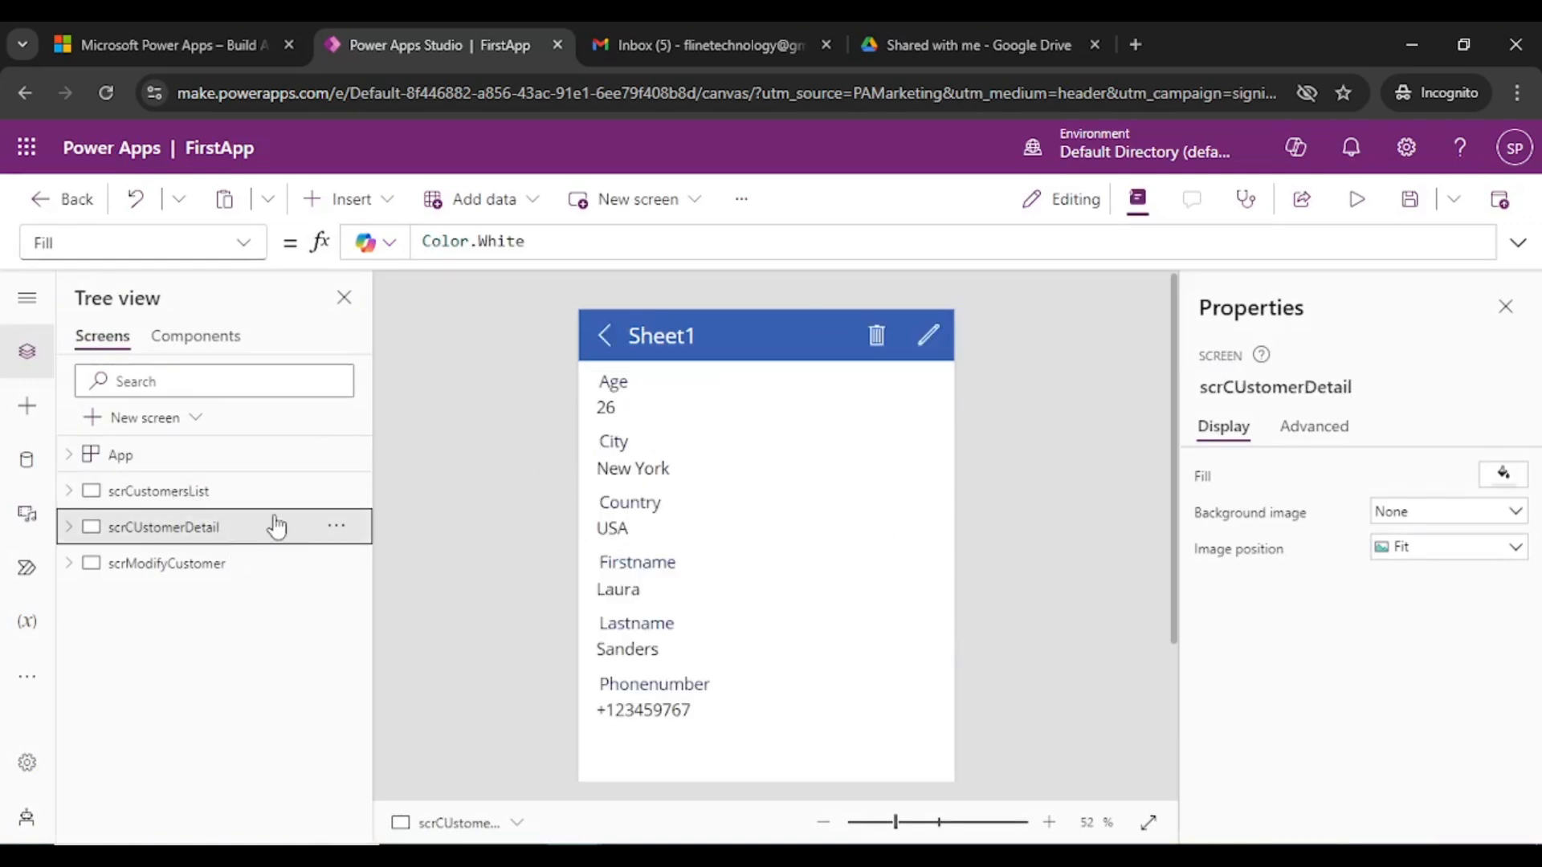
{"action": "left_click", "coordinate": [212, 563]}
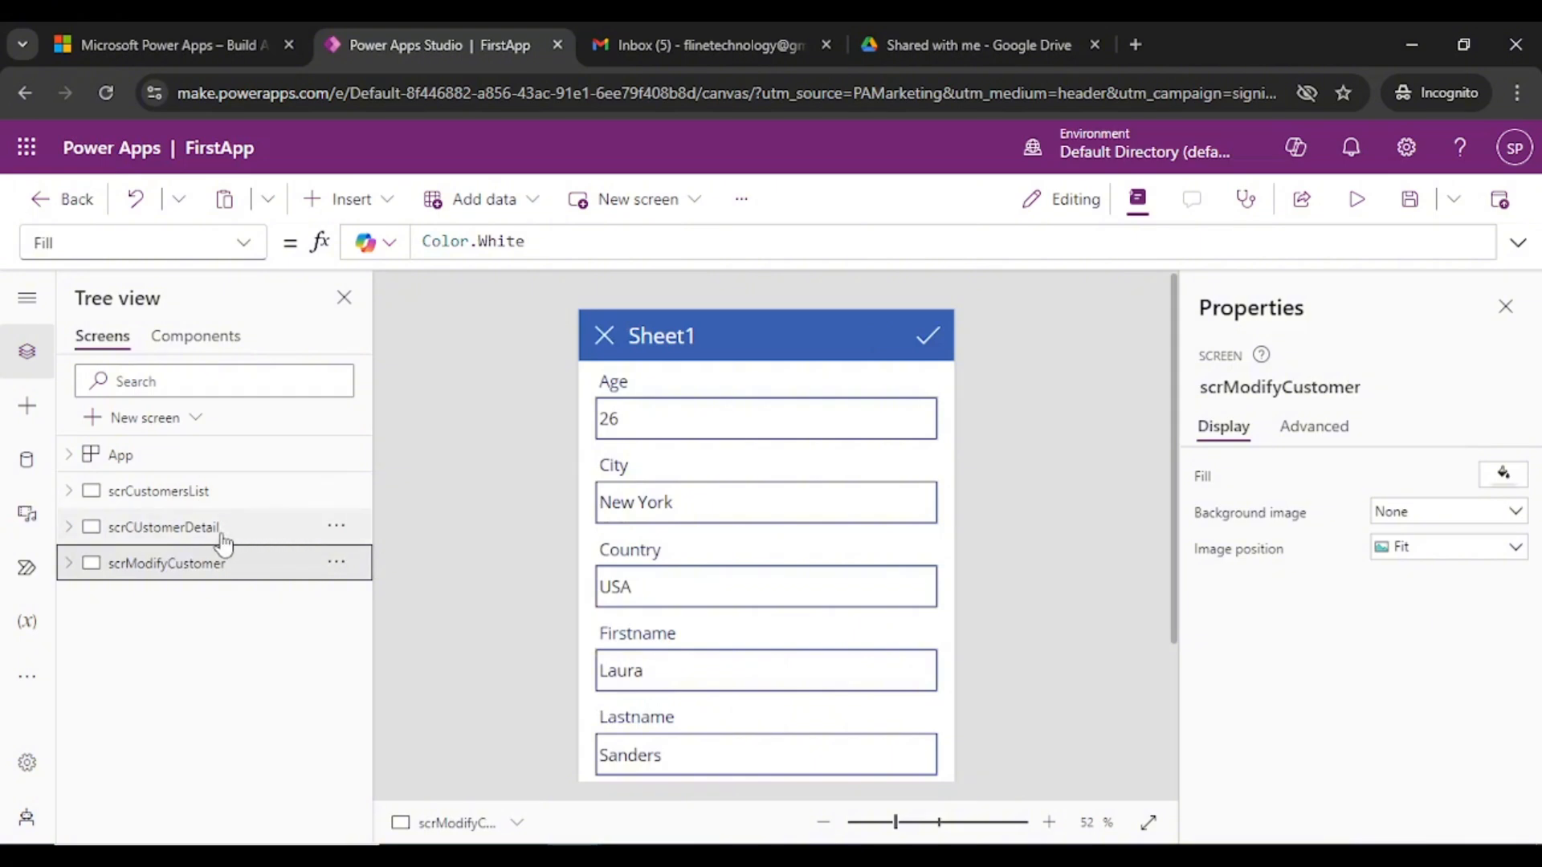
{"action": "left_click", "coordinate": [299, 492]}
{"action": "left_click", "coordinate": [643, 334]}
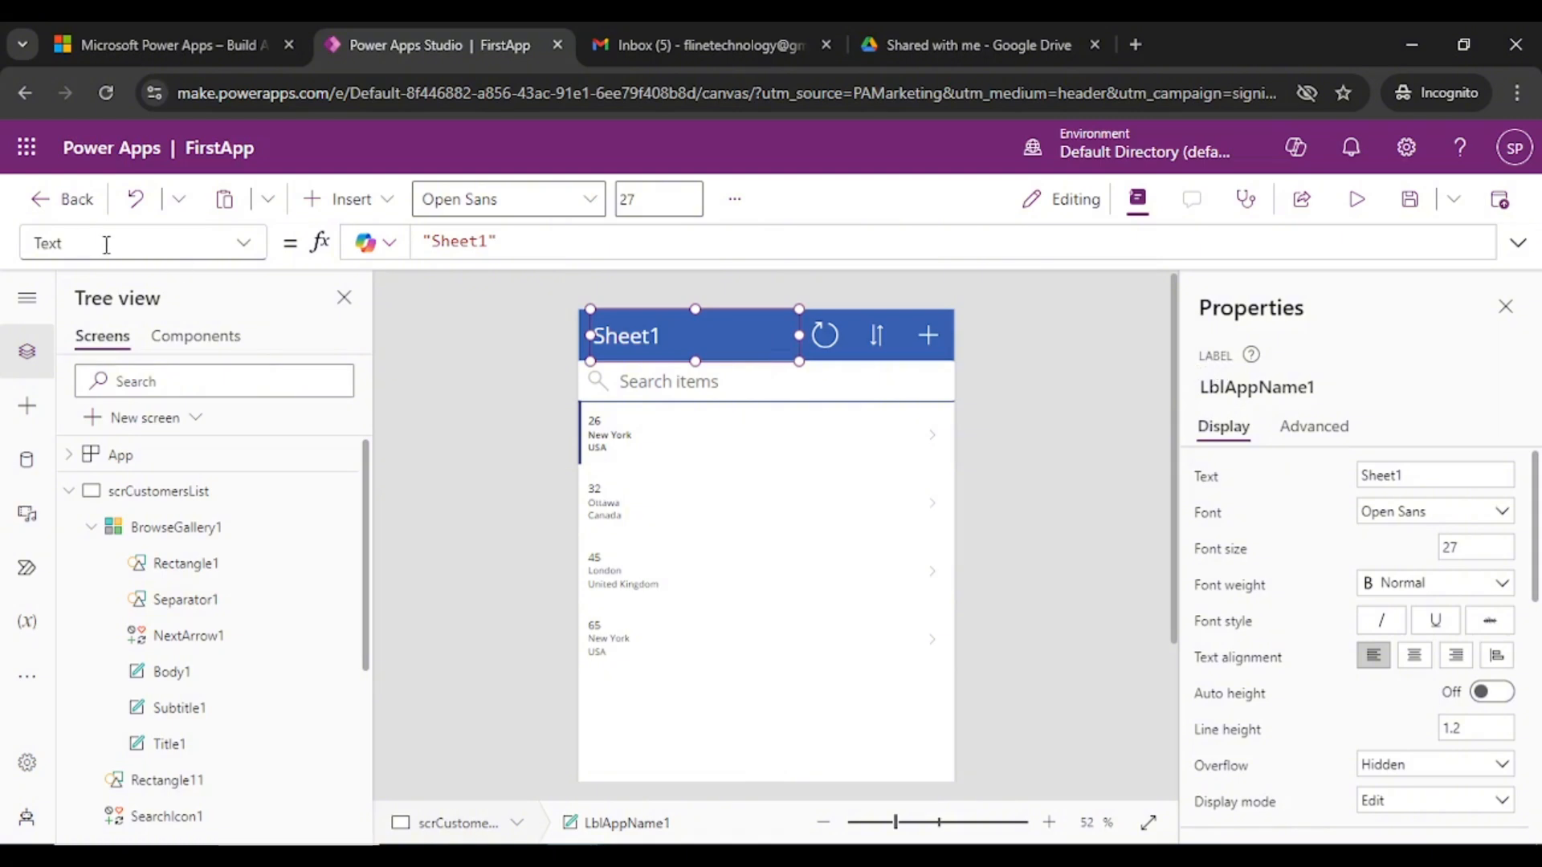
{"action": "left_click", "coordinate": [369, 211]}
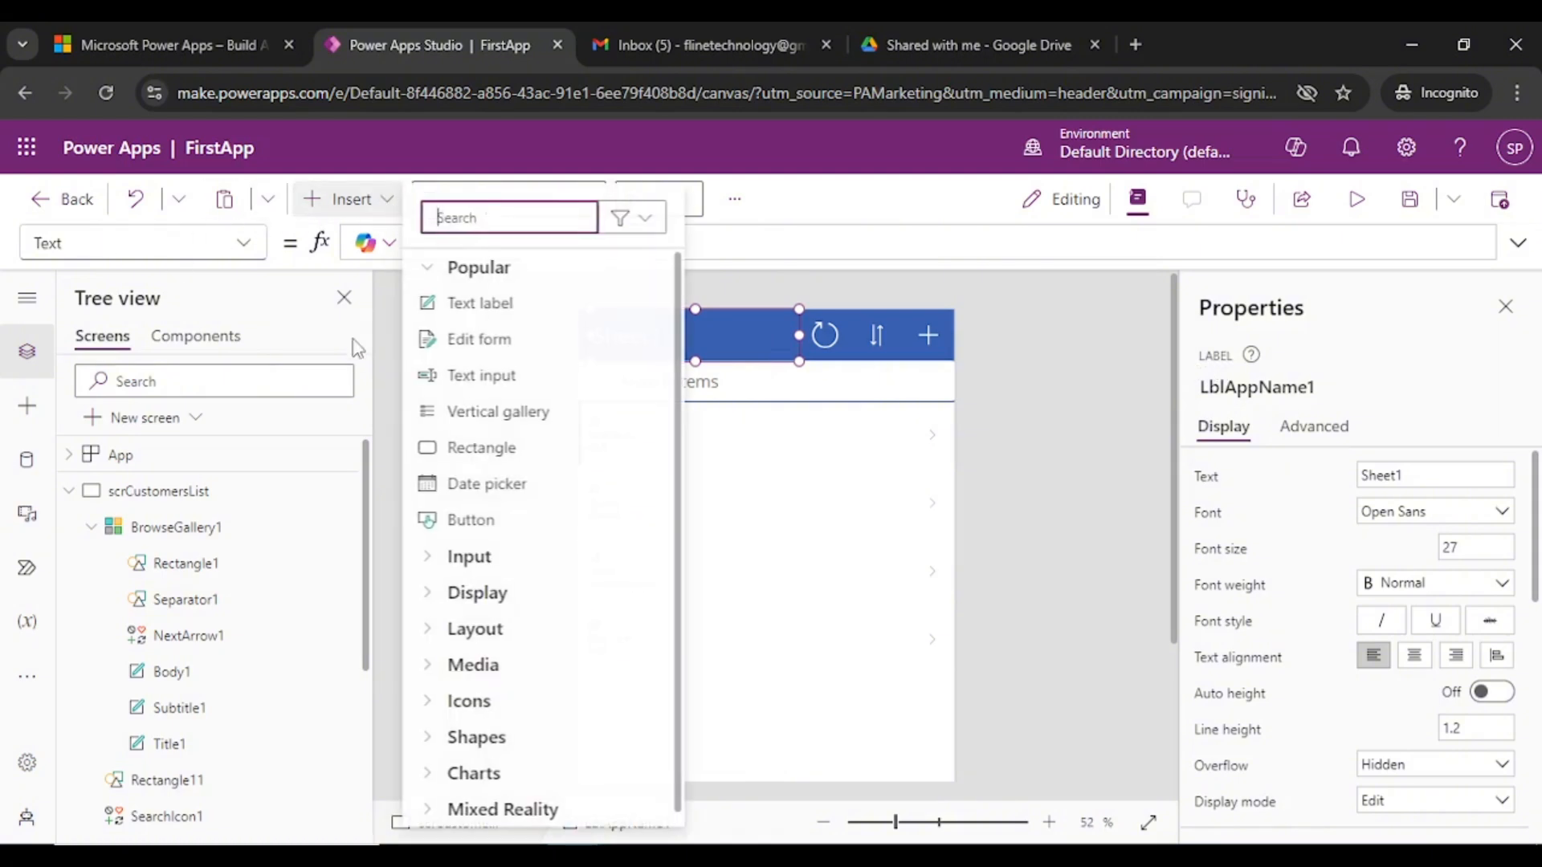
{"action": "scroll", "coordinate": [490, 546], "scroll_direction": "up", "scroll_amount": 1}
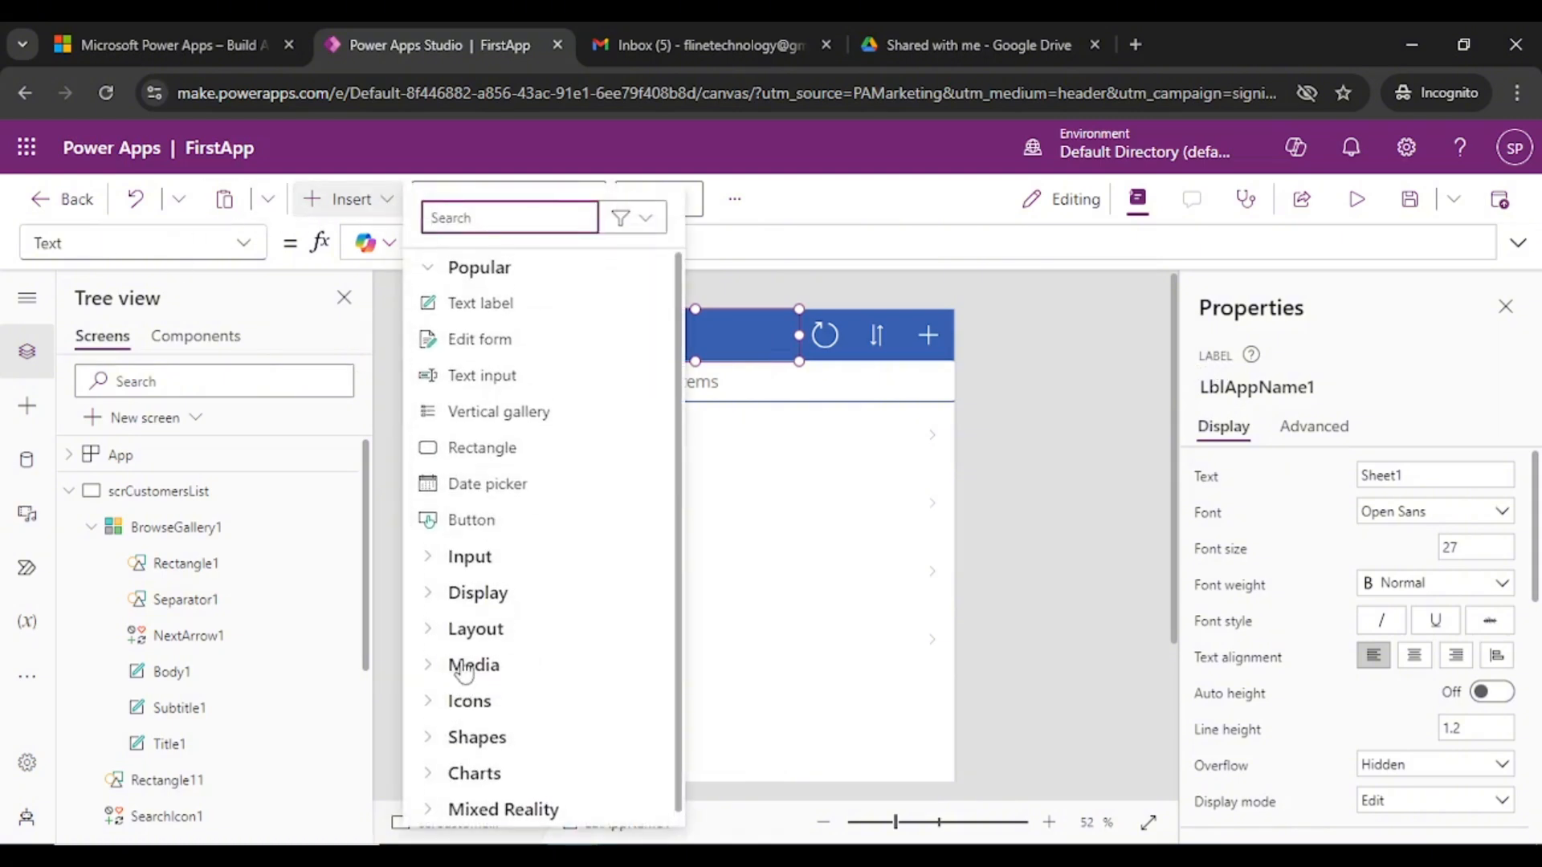
{"action": "left_click", "coordinate": [424, 562]}
{"action": "left_click", "coordinate": [424, 562]}
{"action": "scroll", "coordinate": [544, 707], "scroll_direction": "down", "scroll_amount": 6}
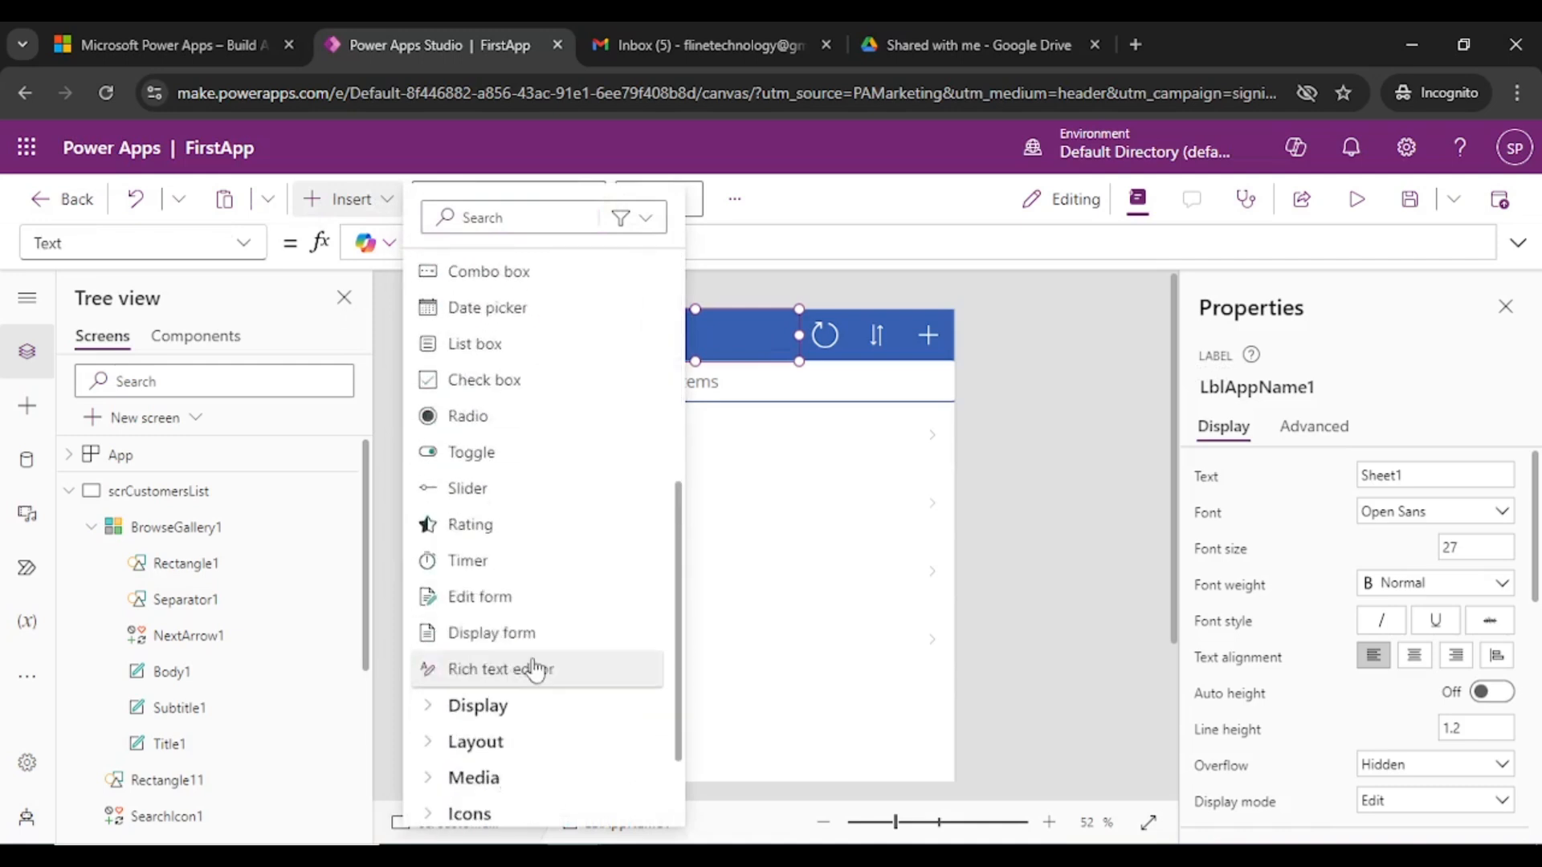
{"action": "scroll", "coordinate": [514, 478], "scroll_direction": "up", "scroll_amount": 2}
{"action": "scroll", "coordinate": [492, 480], "scroll_direction": "down", "scroll_amount": 3}
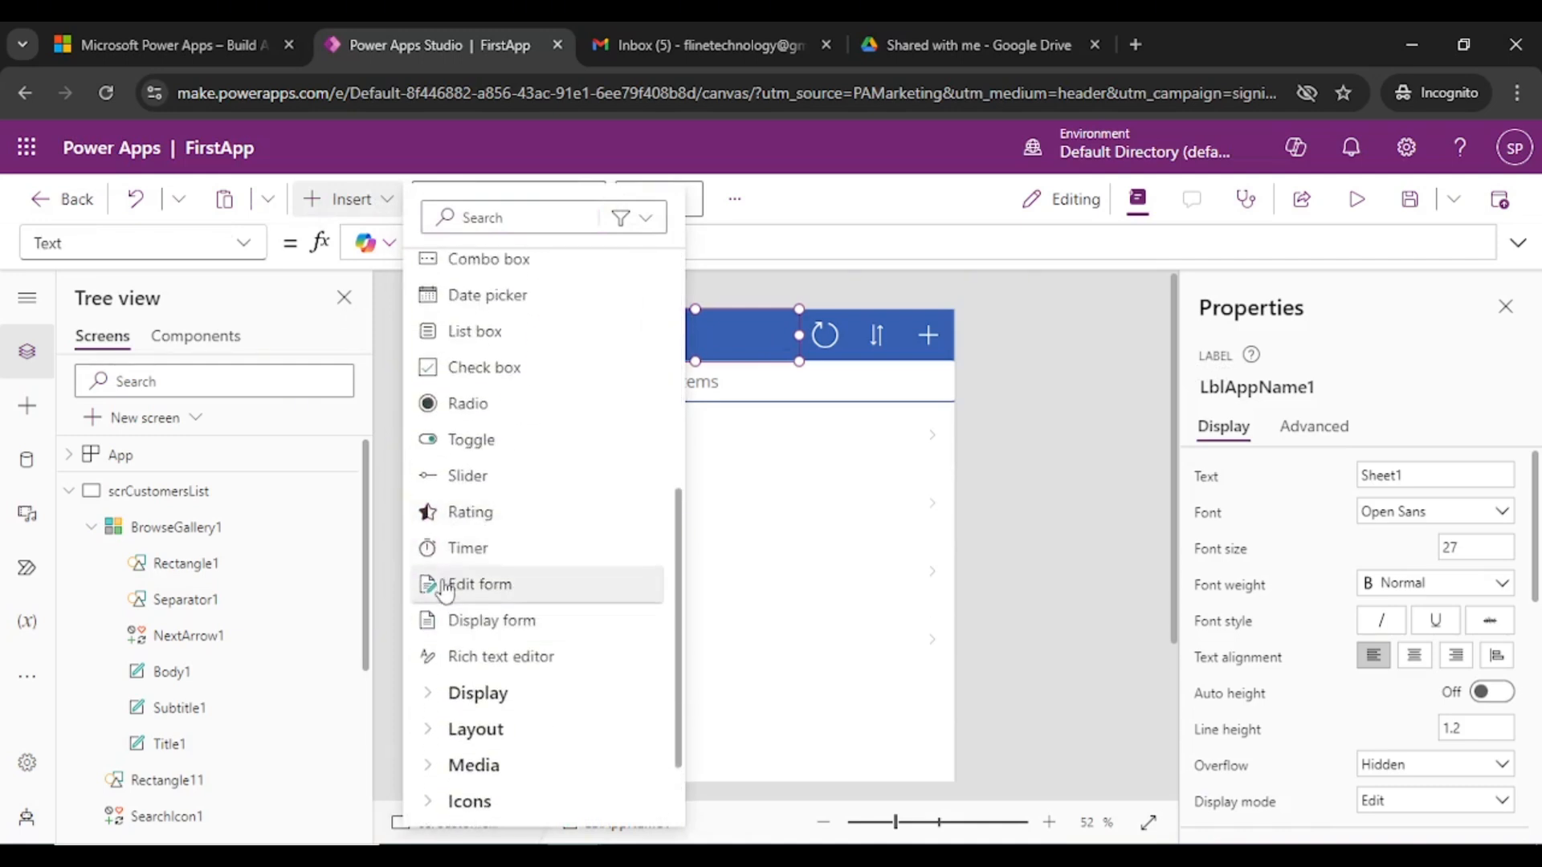
{"action": "left_click", "coordinate": [431, 590]}
{"action": "scroll", "coordinate": [513, 642], "scroll_direction": "down", "scroll_amount": 2}
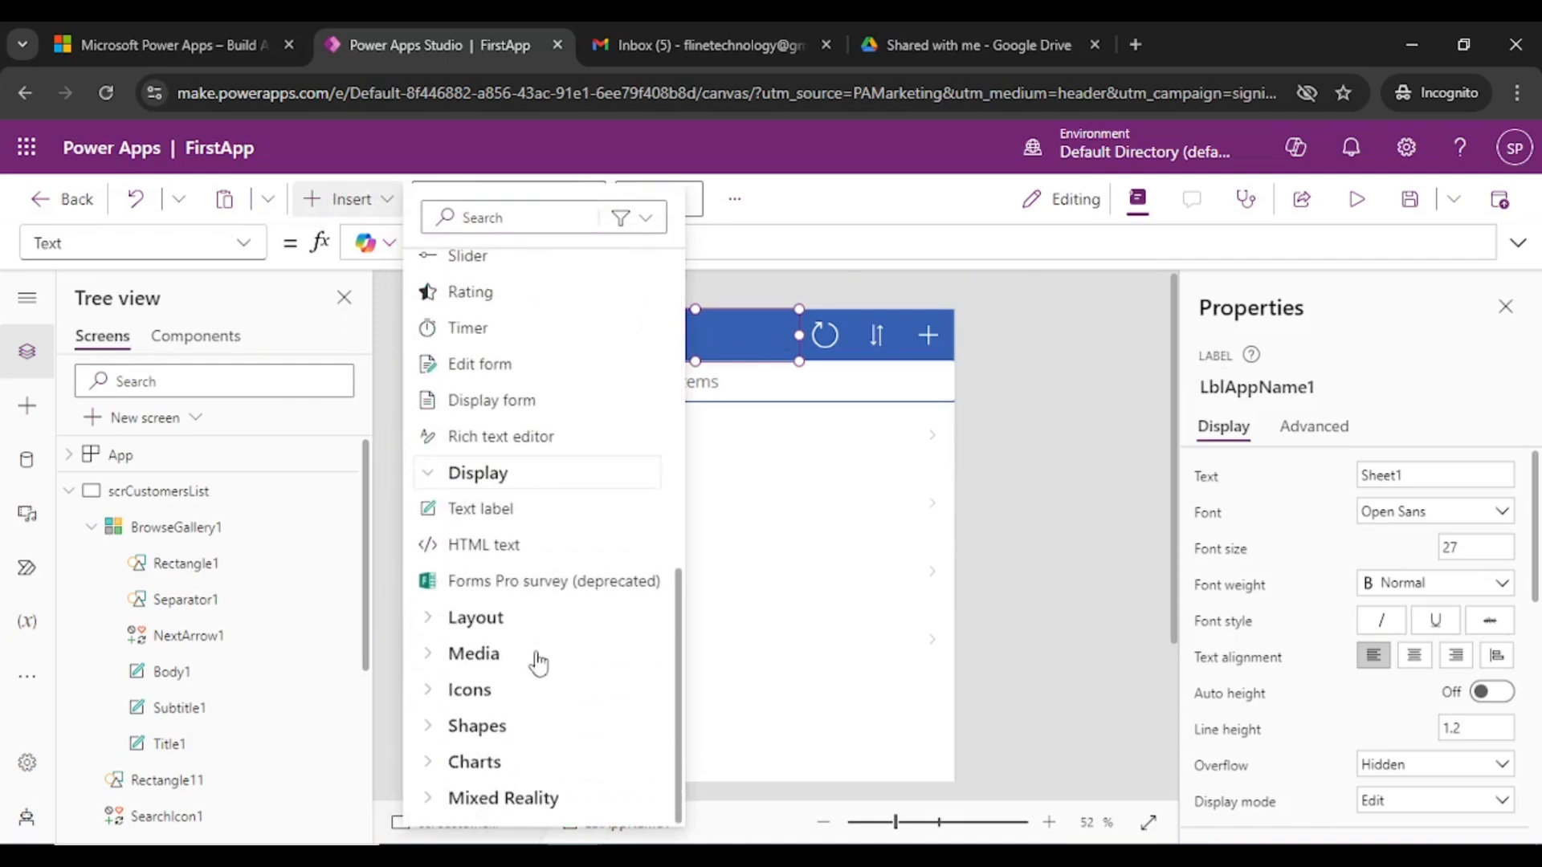
{"action": "left_click", "coordinate": [427, 618]}
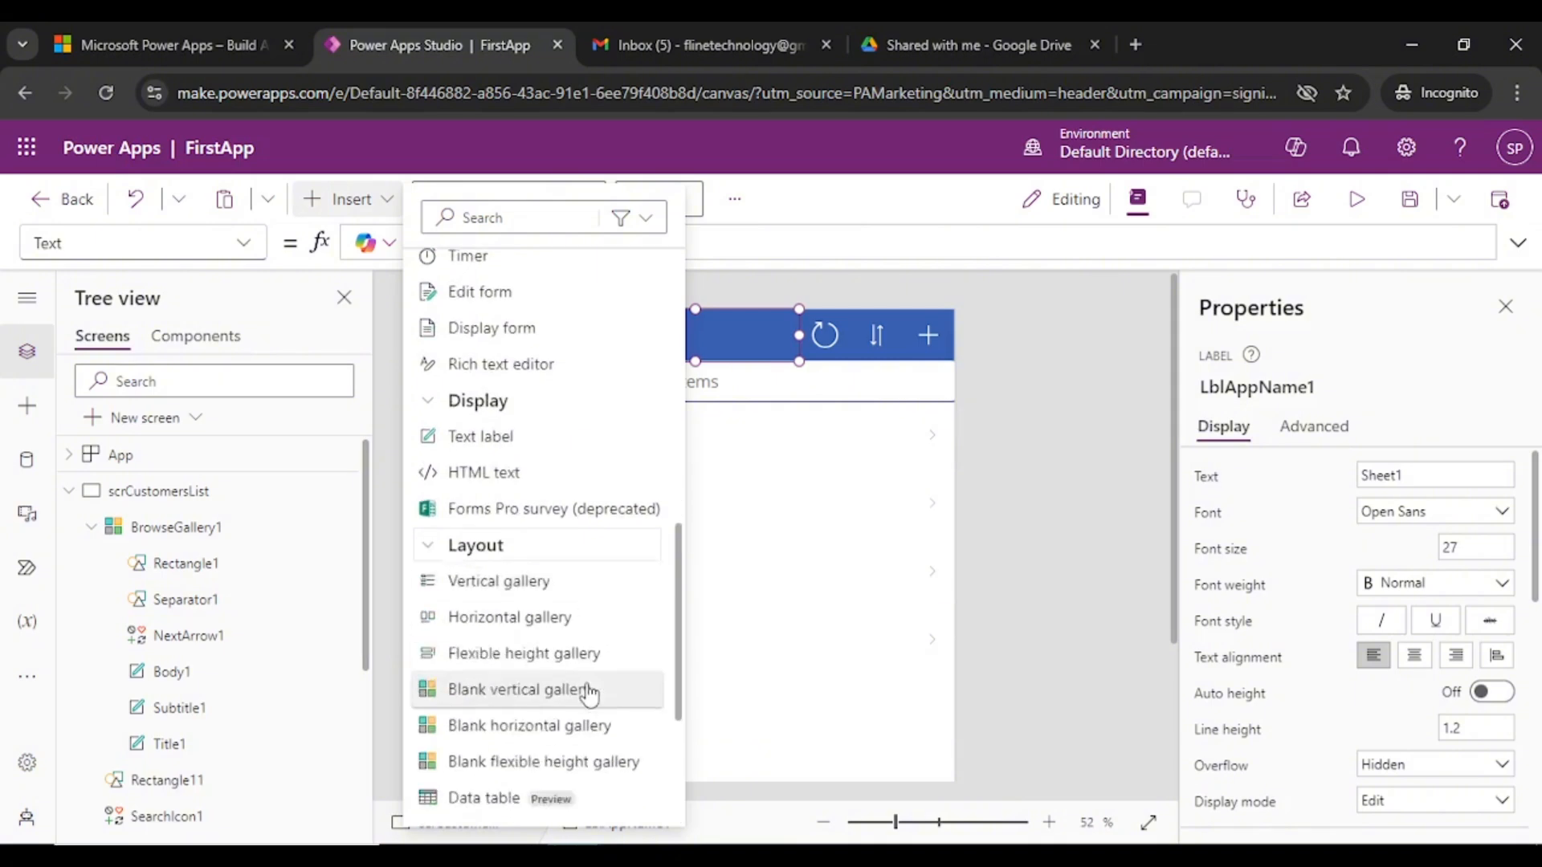
{"action": "scroll", "coordinate": [584, 695], "scroll_direction": "down", "scroll_amount": 3}
{"action": "scroll", "coordinate": [578, 674], "scroll_direction": "up", "scroll_amount": 5}
{"action": "scroll", "coordinate": [566, 627], "scroll_direction": "up", "scroll_amount": 6}
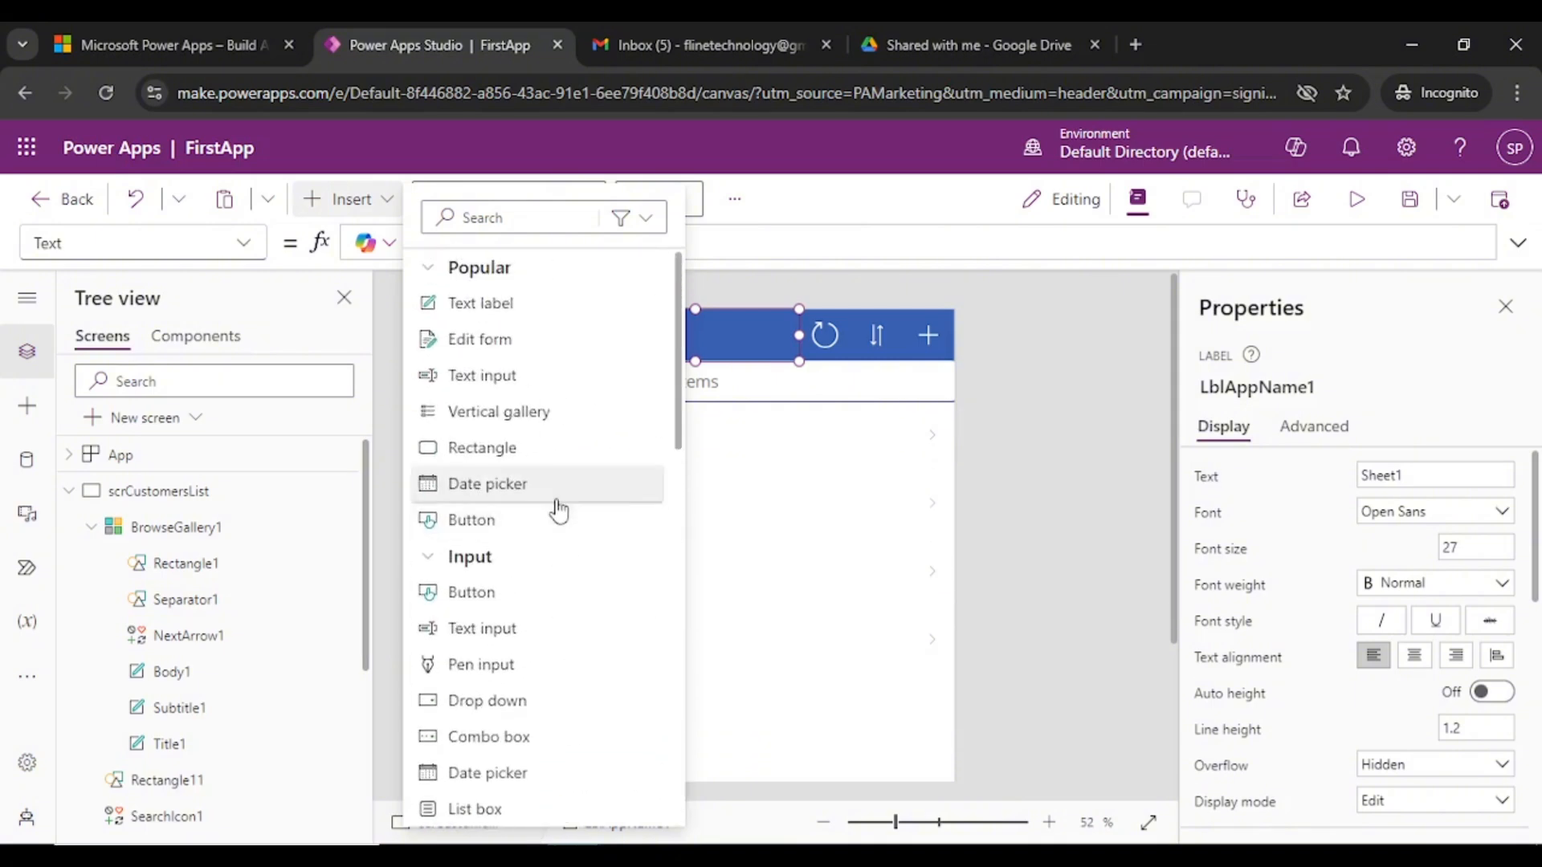
{"action": "left_click", "coordinate": [1063, 329]}
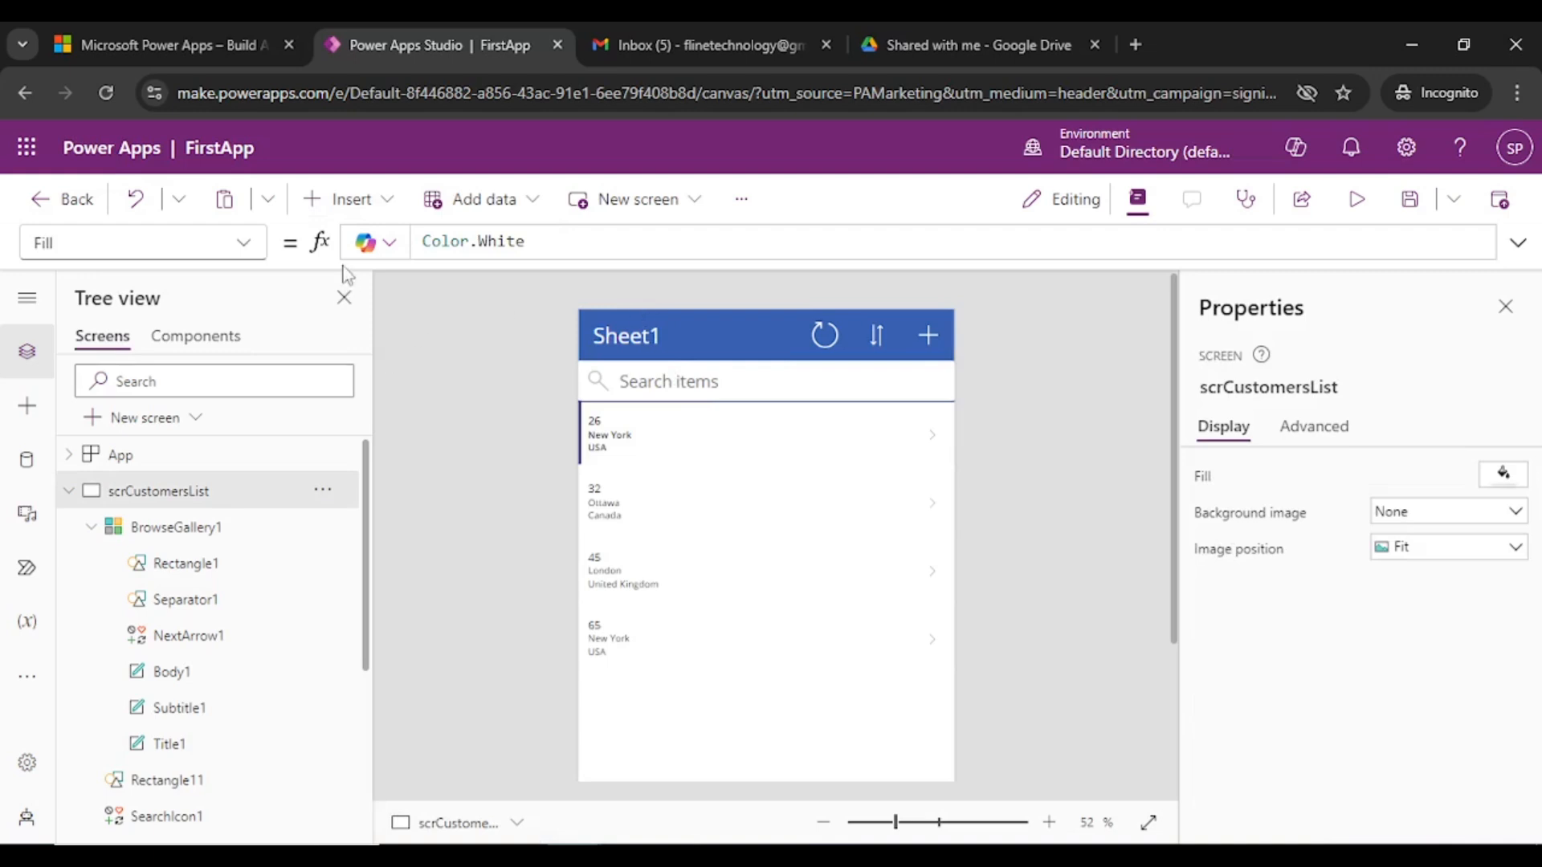
{"action": "left_click", "coordinate": [363, 199]}
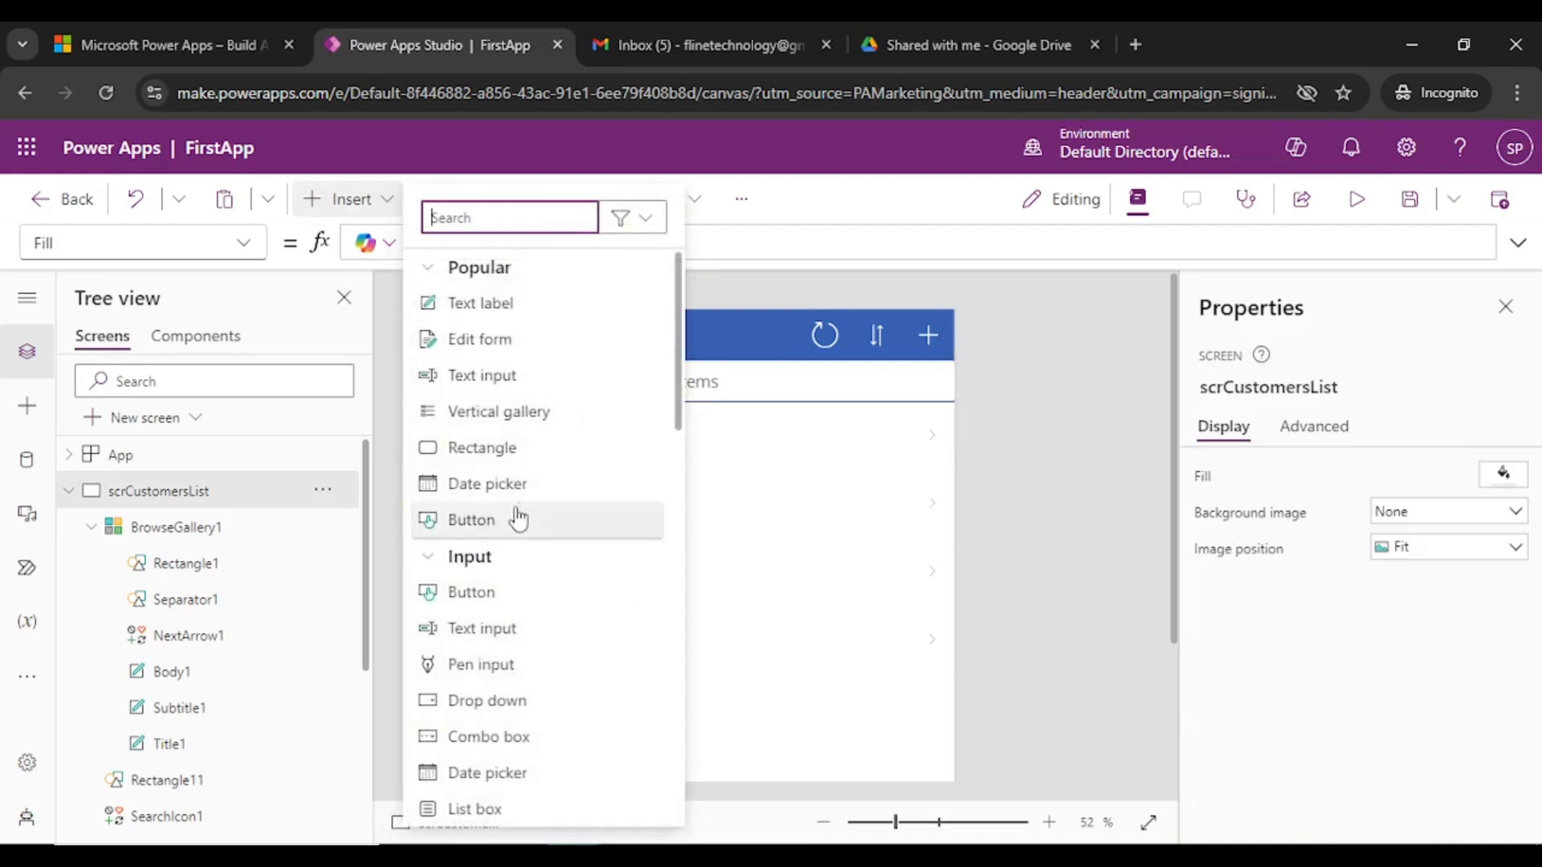
{"action": "scroll", "coordinate": [530, 570], "scroll_direction": "down", "scroll_amount": 5}
{"action": "scroll", "coordinate": [538, 482], "scroll_direction": "up", "scroll_amount": 5}
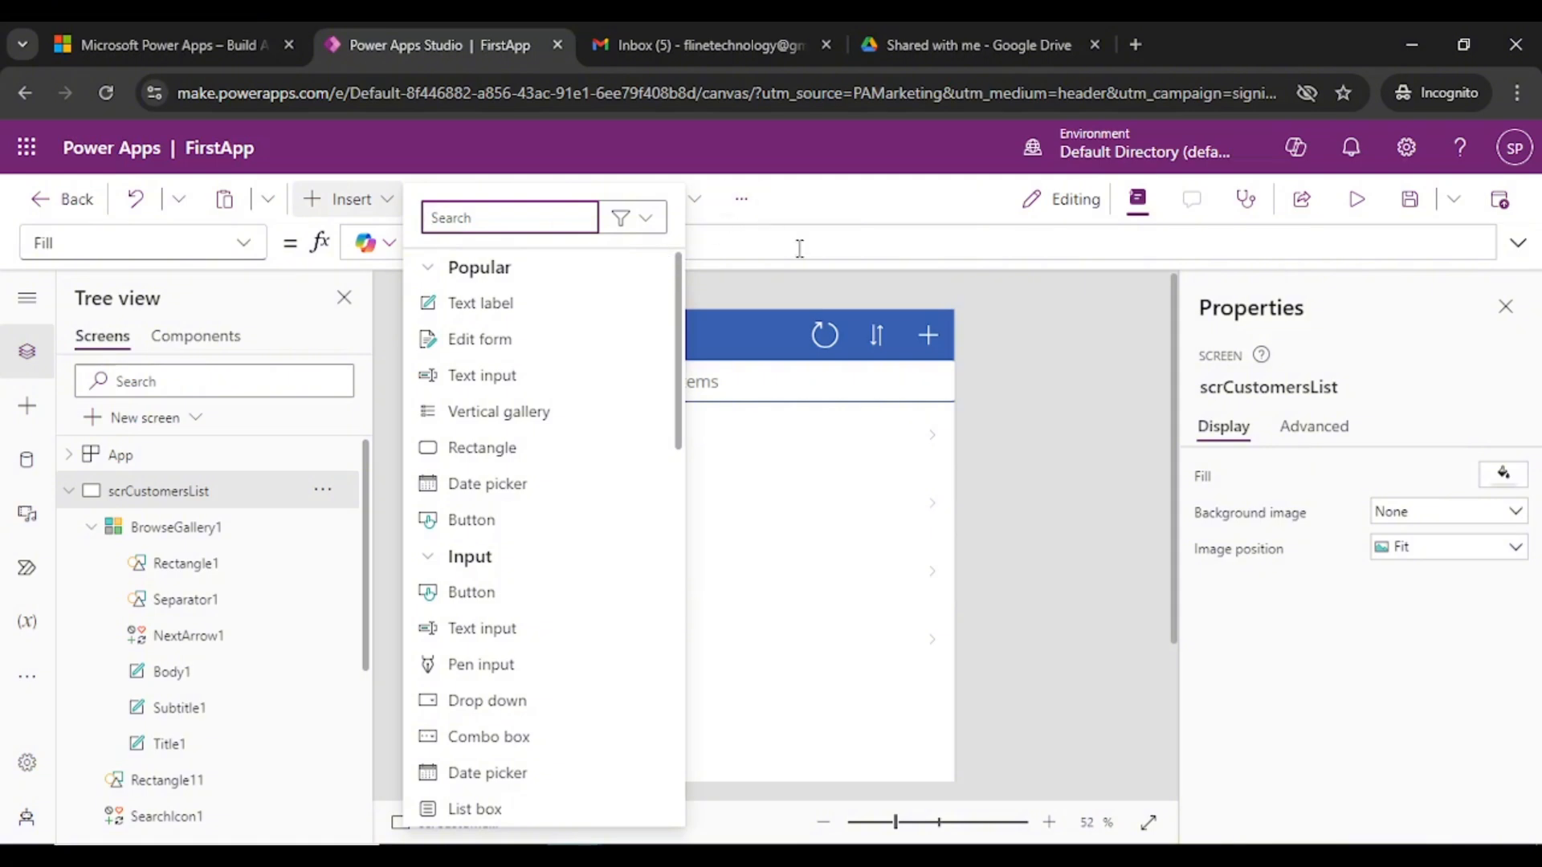
{"action": "left_click", "coordinate": [998, 299]}
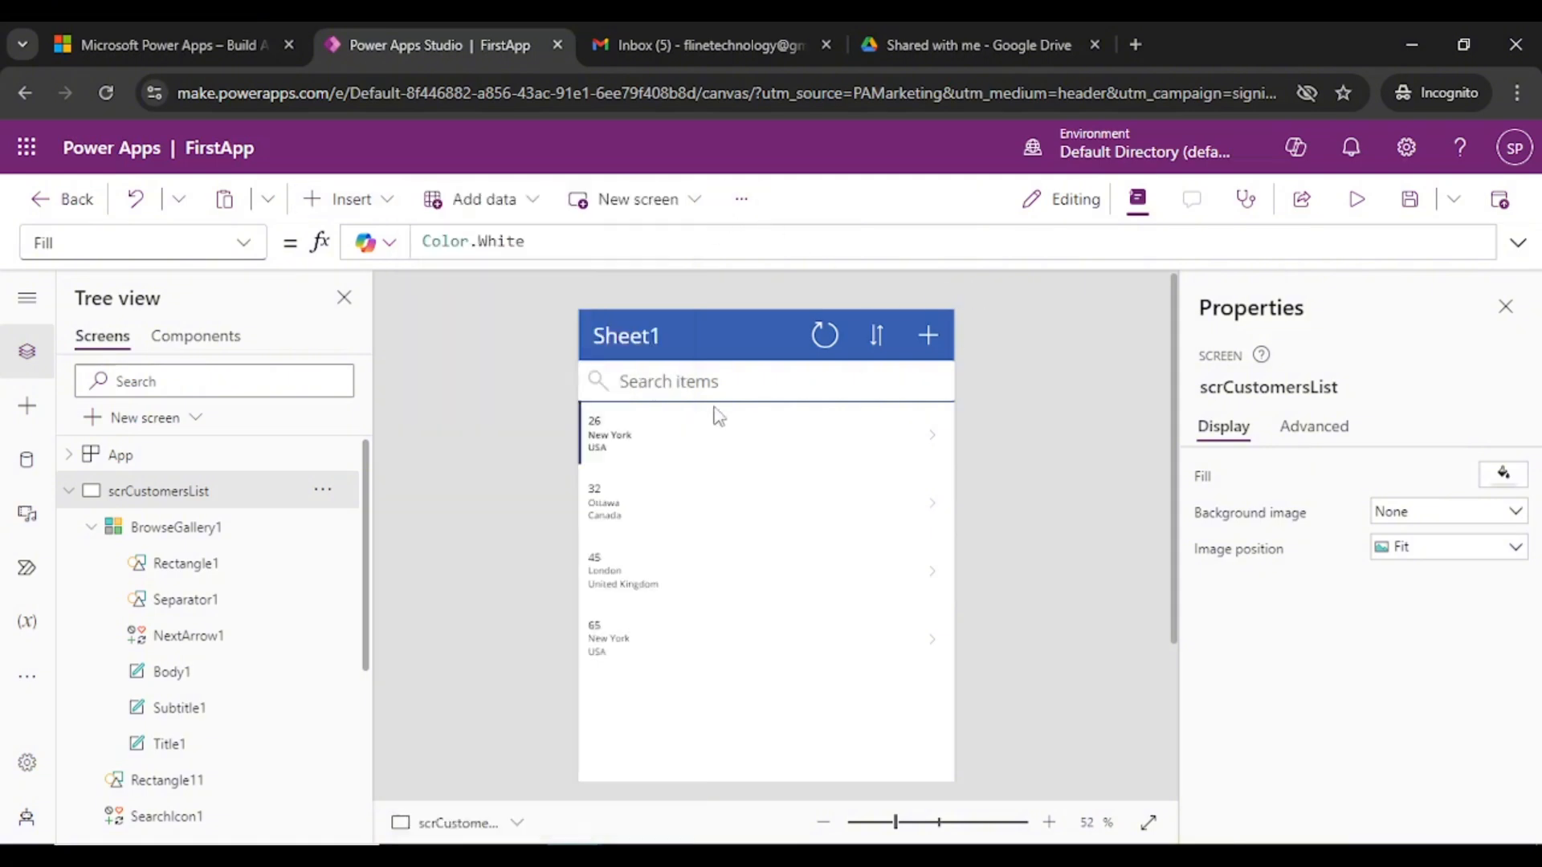
- Select the Sheet1 title label and keep its Text property chosen in the property list
{"action": "left_click", "coordinate": [624, 342]}
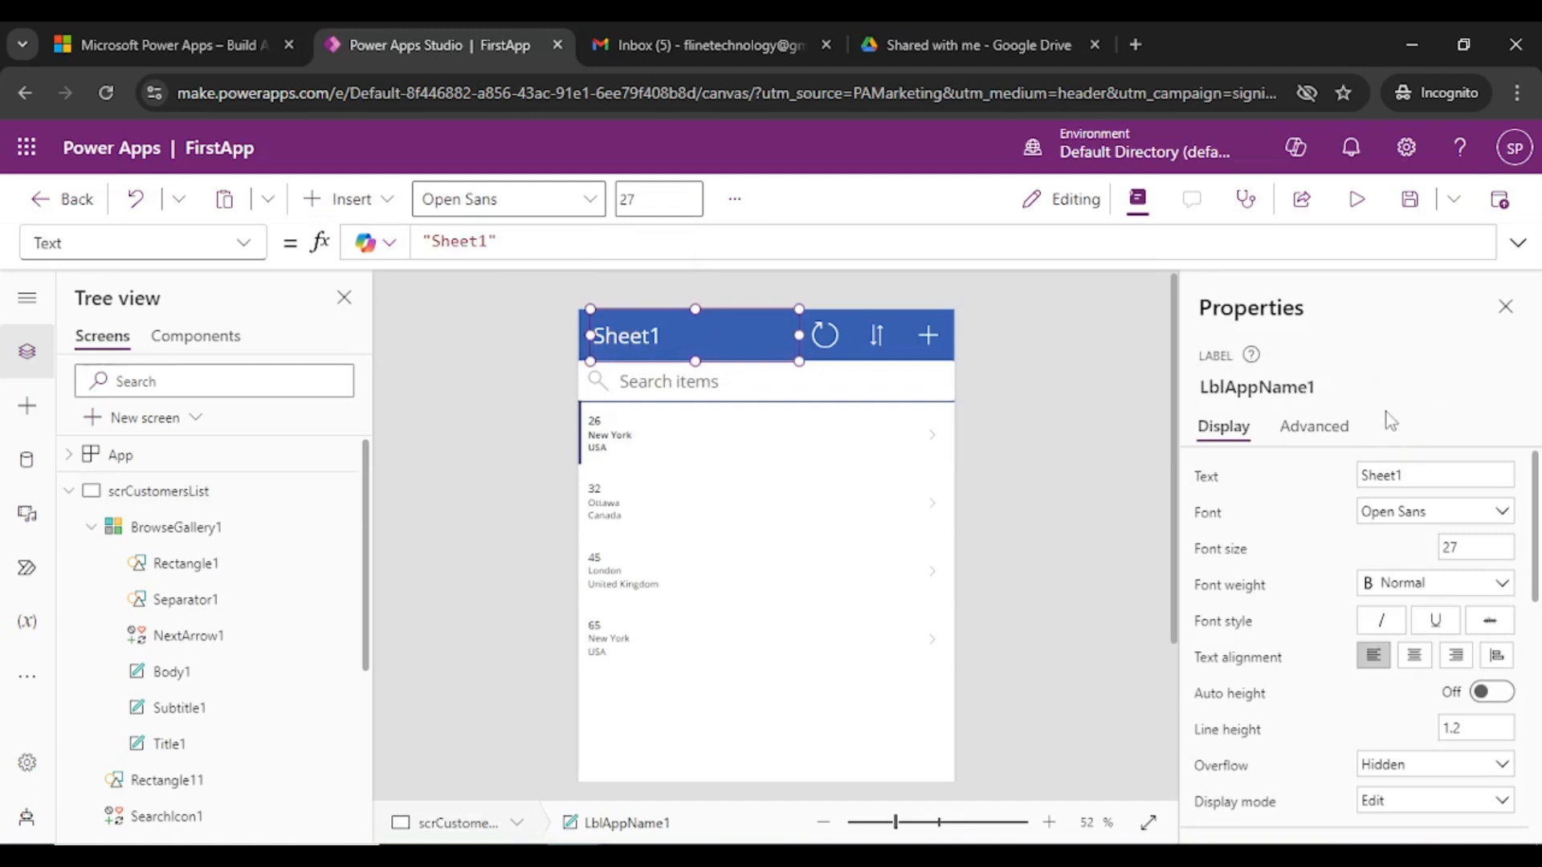
{"action": "left_click", "coordinate": [237, 245]}
{"action": "scroll", "coordinate": [144, 585], "scroll_direction": "up", "scroll_amount": 3}
{"action": "scroll", "coordinate": [145, 584], "scroll_direction": "up", "scroll_amount": 5}
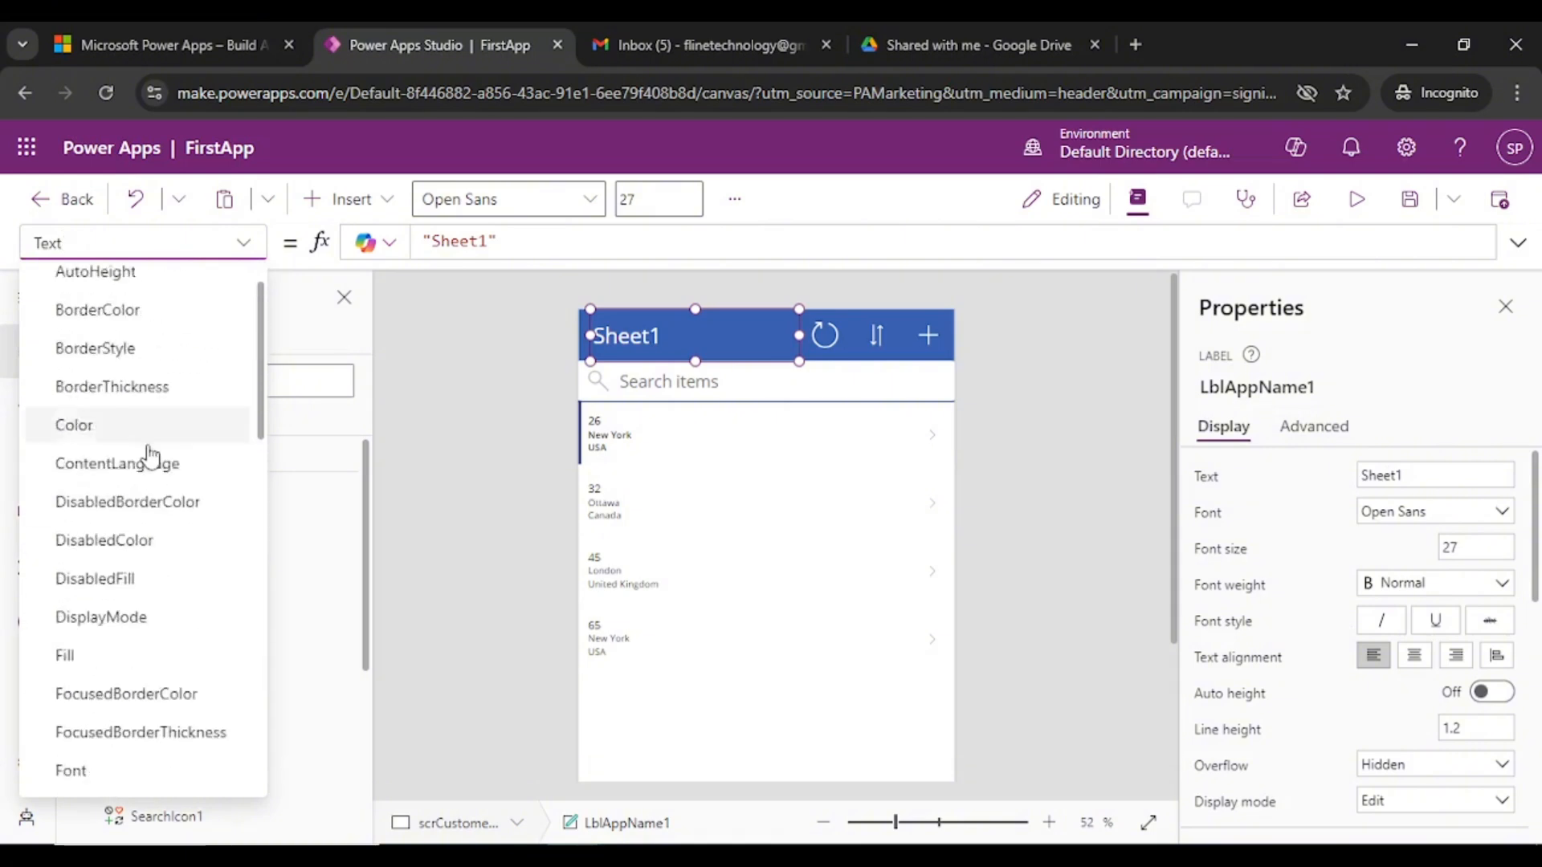
{"action": "scroll", "coordinate": [207, 403], "scroll_direction": "down", "scroll_amount": 6}
{"action": "scroll", "coordinate": [171, 509], "scroll_direction": "down", "scroll_amount": 4}
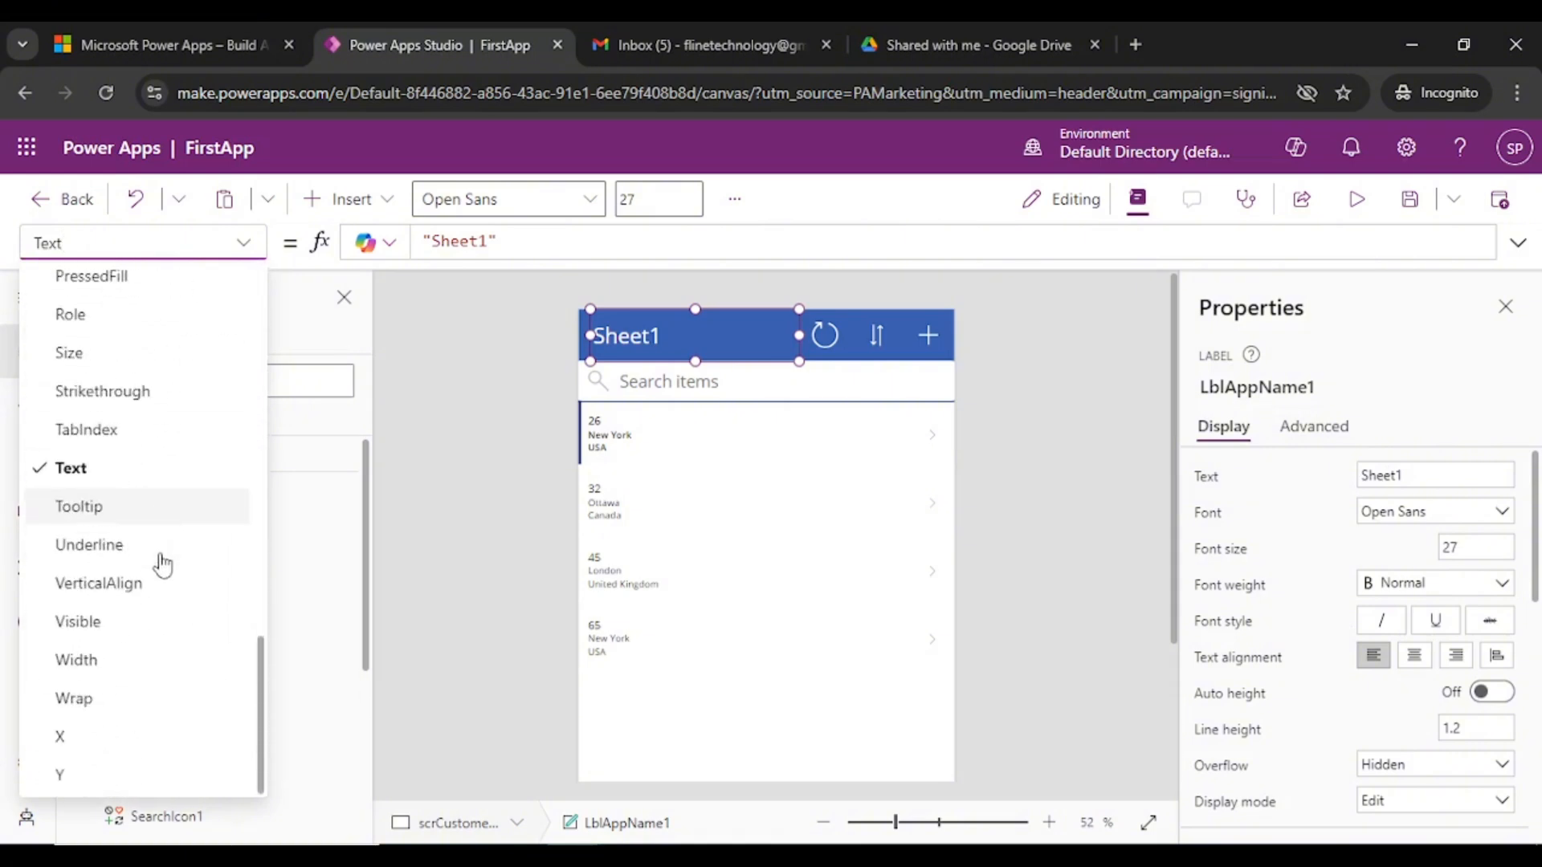
{"action": "scroll", "coordinate": [137, 417], "scroll_direction": "up", "scroll_amount": 12}
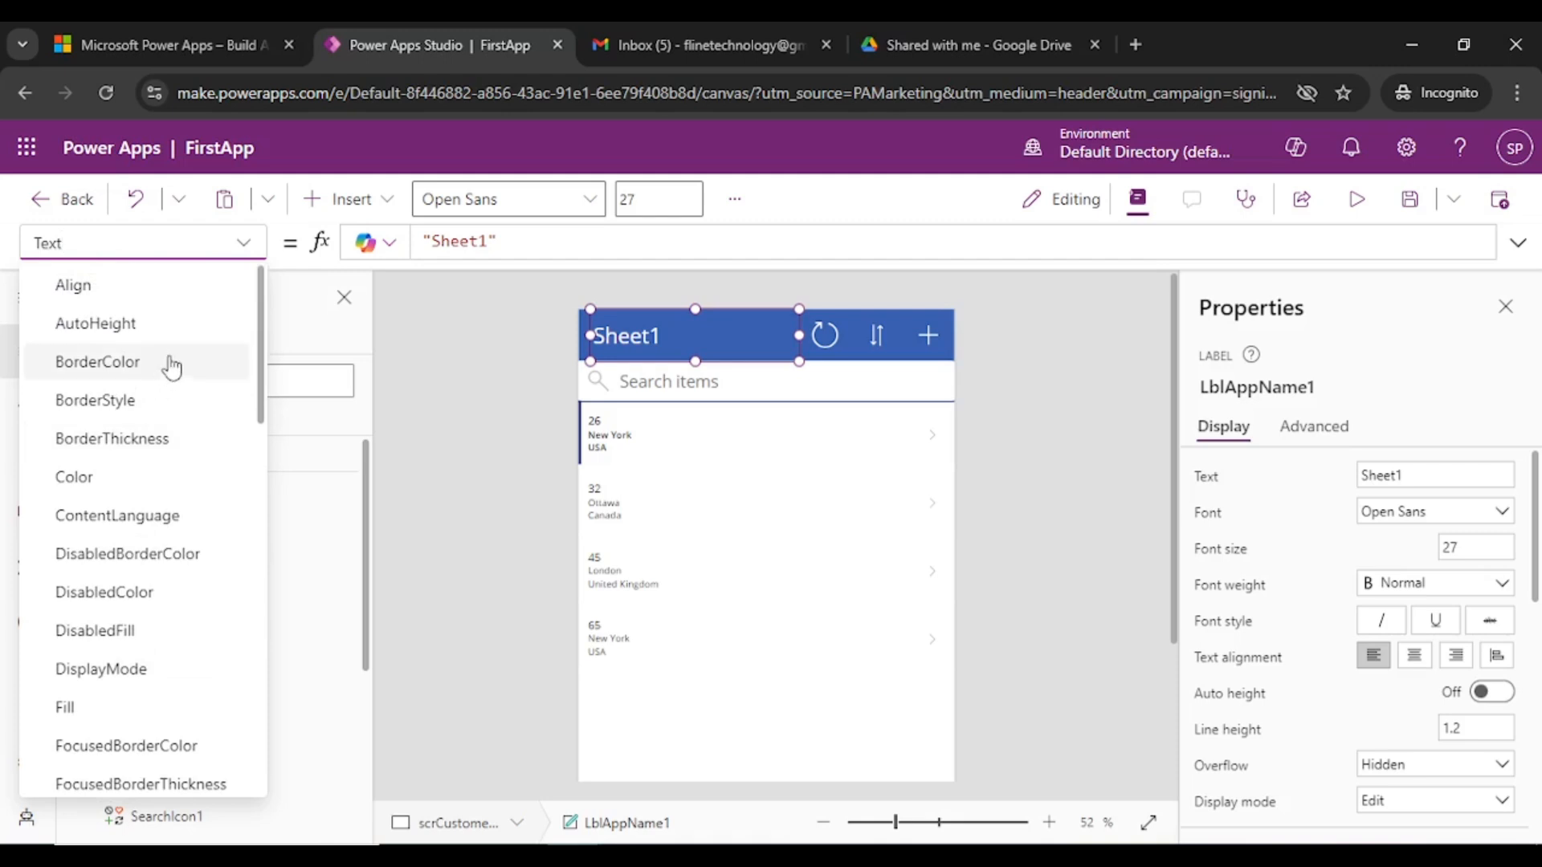
{"action": "left_click", "coordinate": [250, 251]}
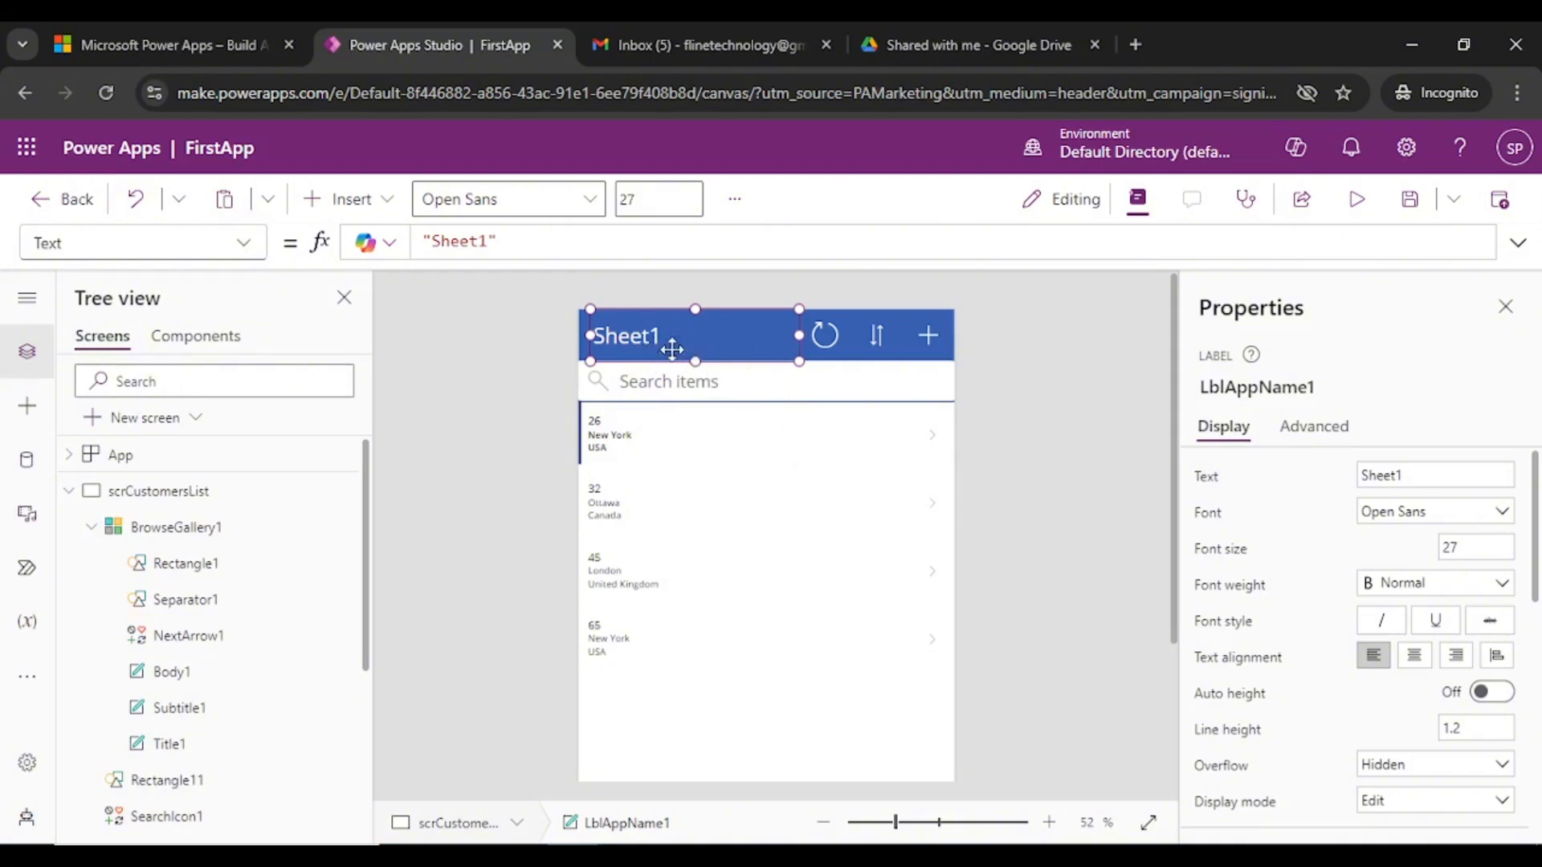
- Set the title's text to 'Customers List' and check the resulting formula
{"action": "left_click", "coordinate": [1425, 472]}
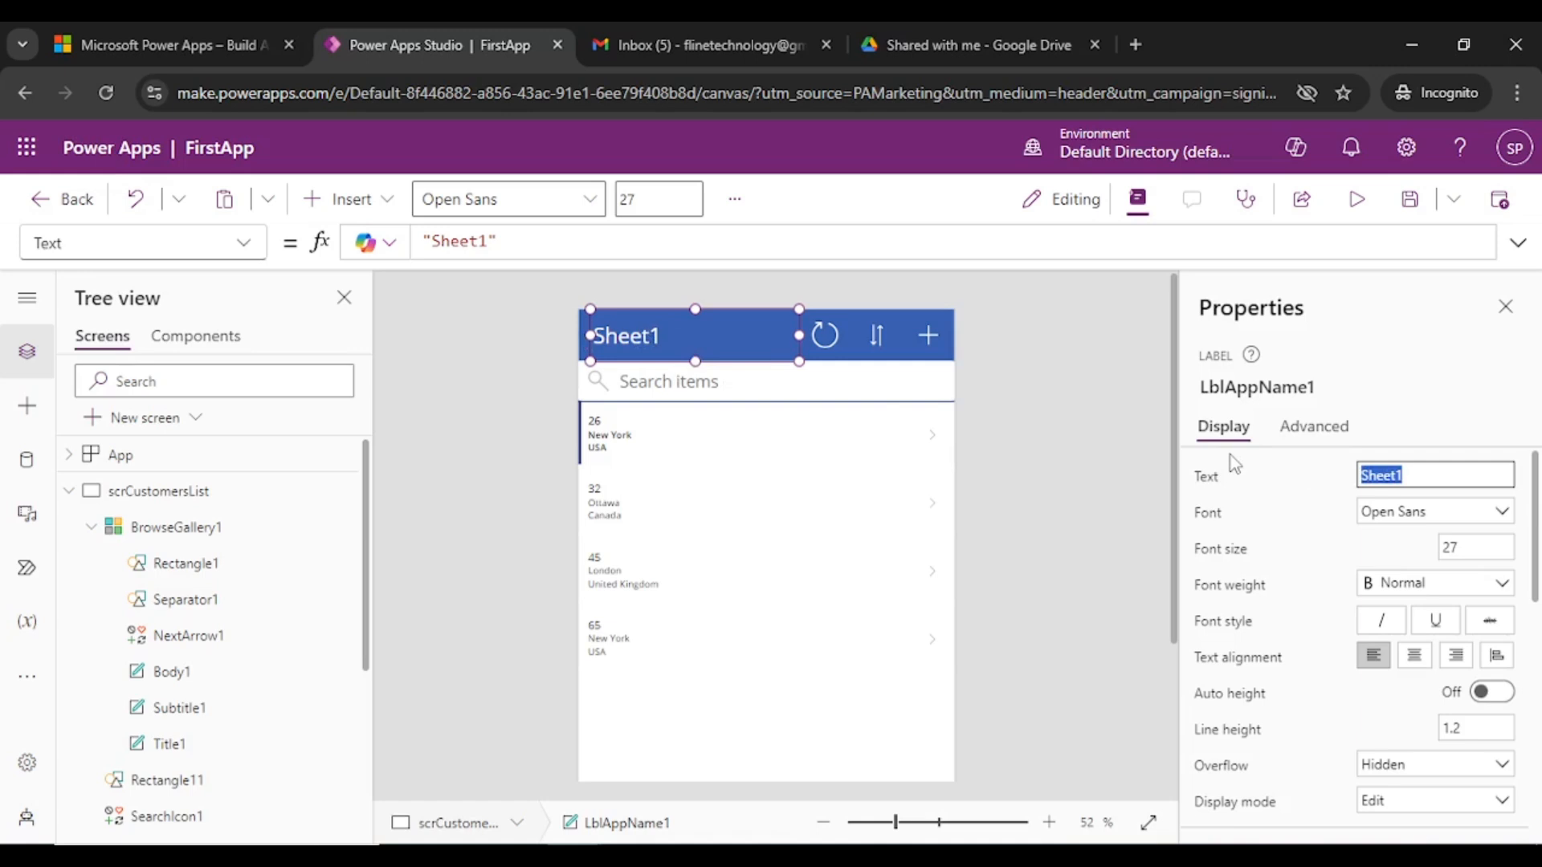
{"action": "type", "text": "Customers List"}
{"action": "key", "text": "Return"}
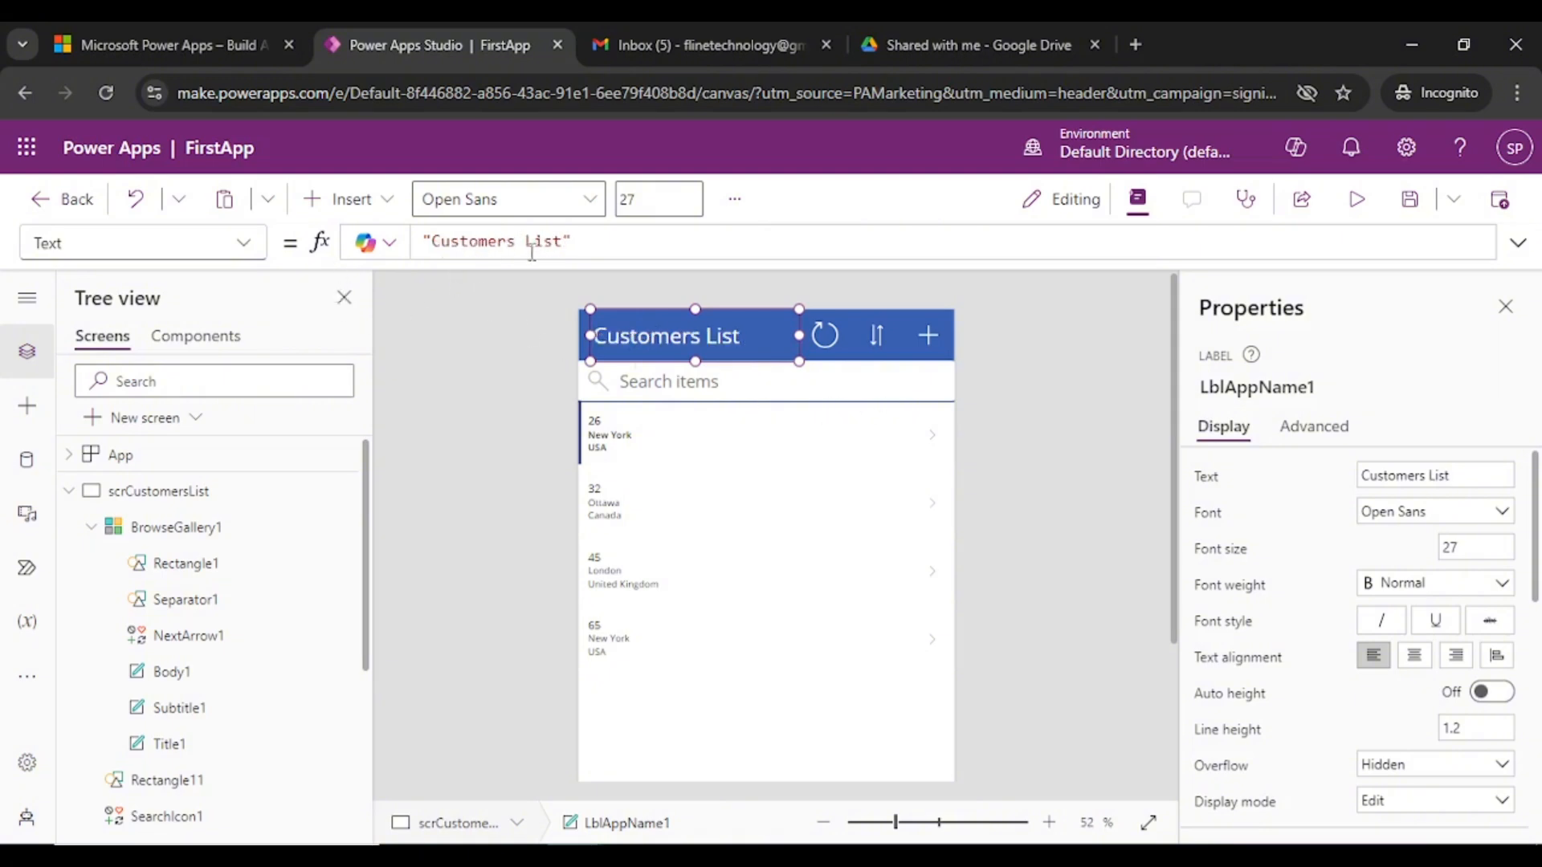
{"action": "left_click", "coordinate": [500, 240]}
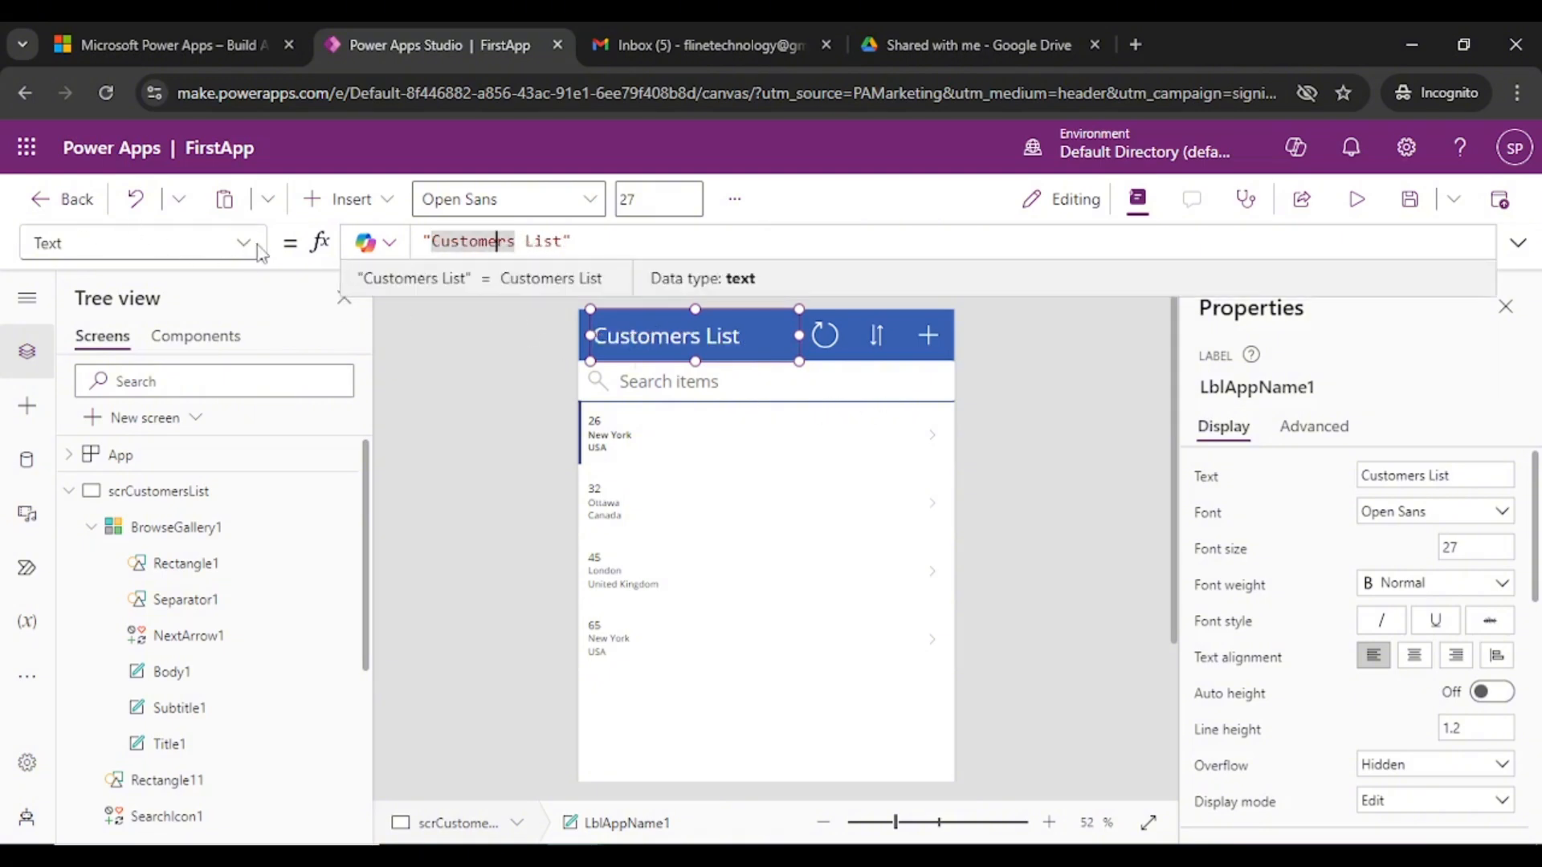
{"action": "left_click", "coordinate": [682, 338]}
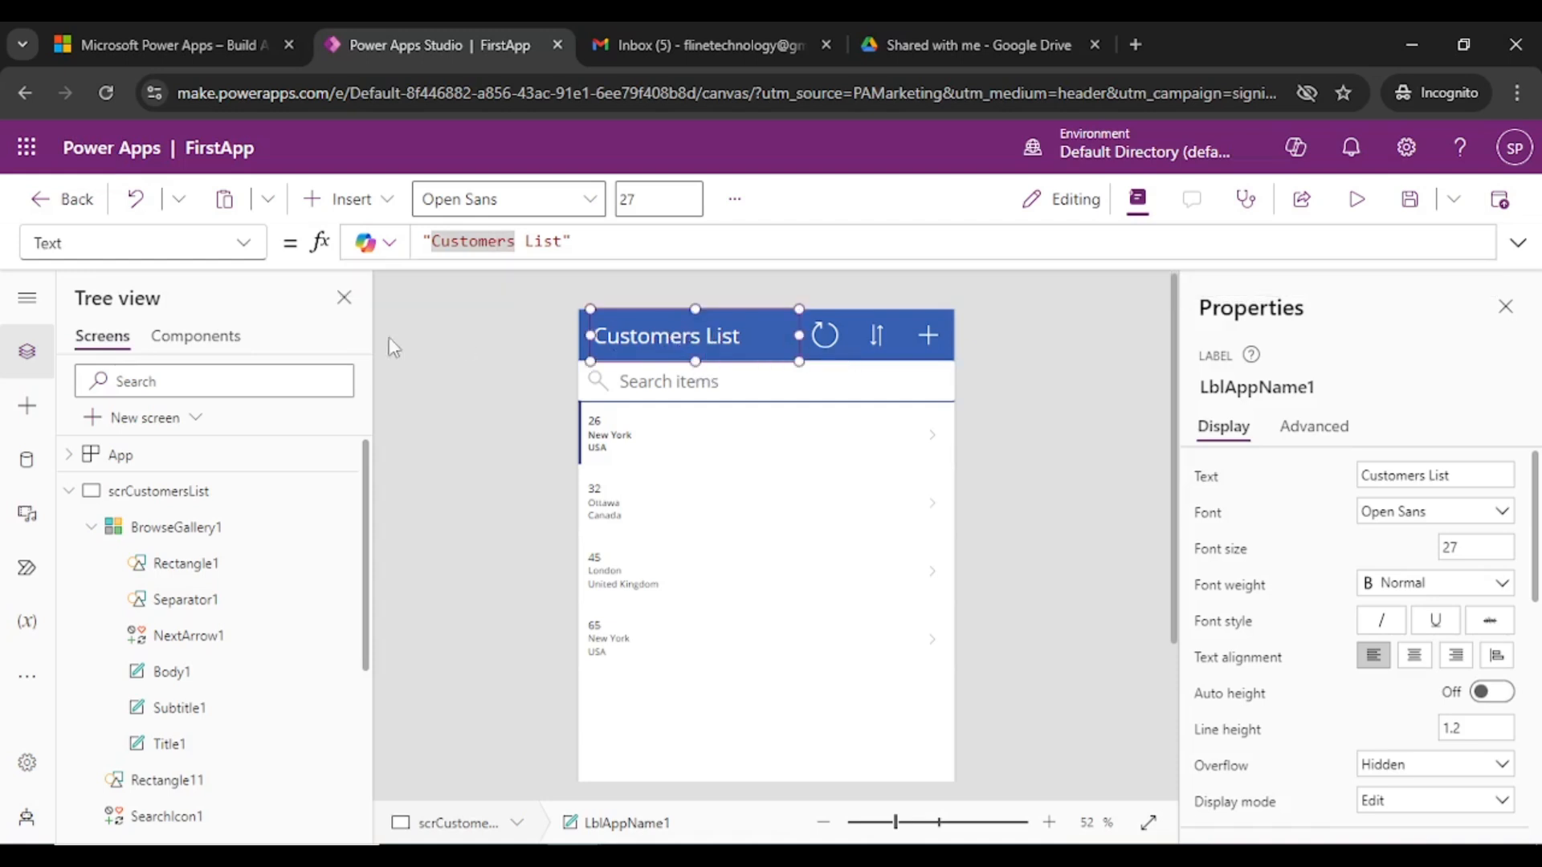
- Switch the title to its Color property and change the blue value to 200
{"action": "left_click", "coordinate": [244, 243]}
{"action": "scroll", "coordinate": [144, 337], "scroll_direction": "up", "scroll_amount": 15}
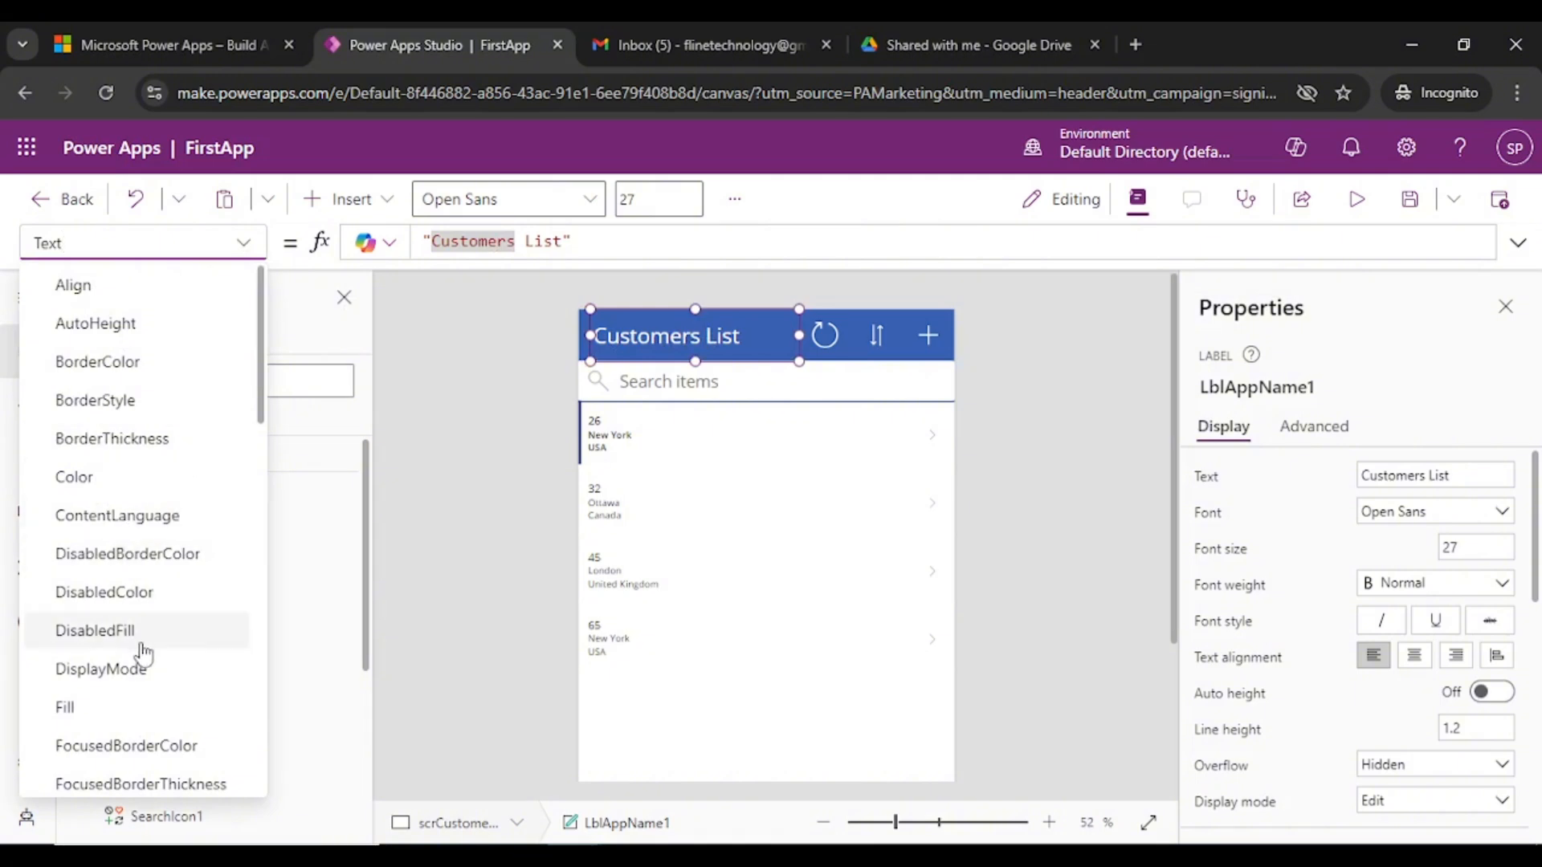
{"action": "scroll", "coordinate": [143, 655], "scroll_direction": "down", "scroll_amount": 4}
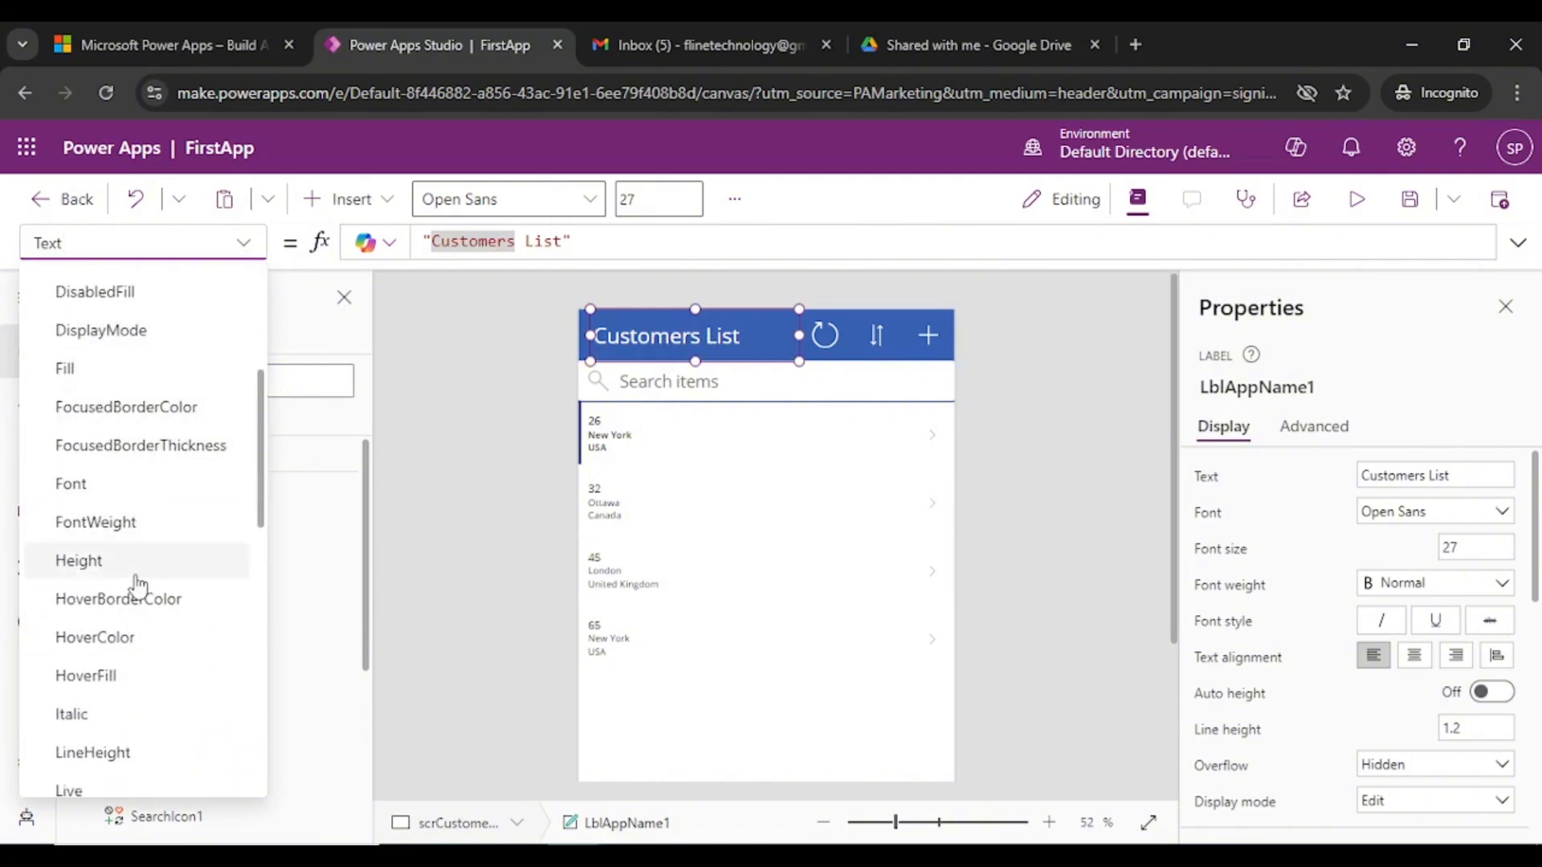
{"action": "scroll", "coordinate": [200, 466], "scroll_direction": "up", "scroll_amount": 4}
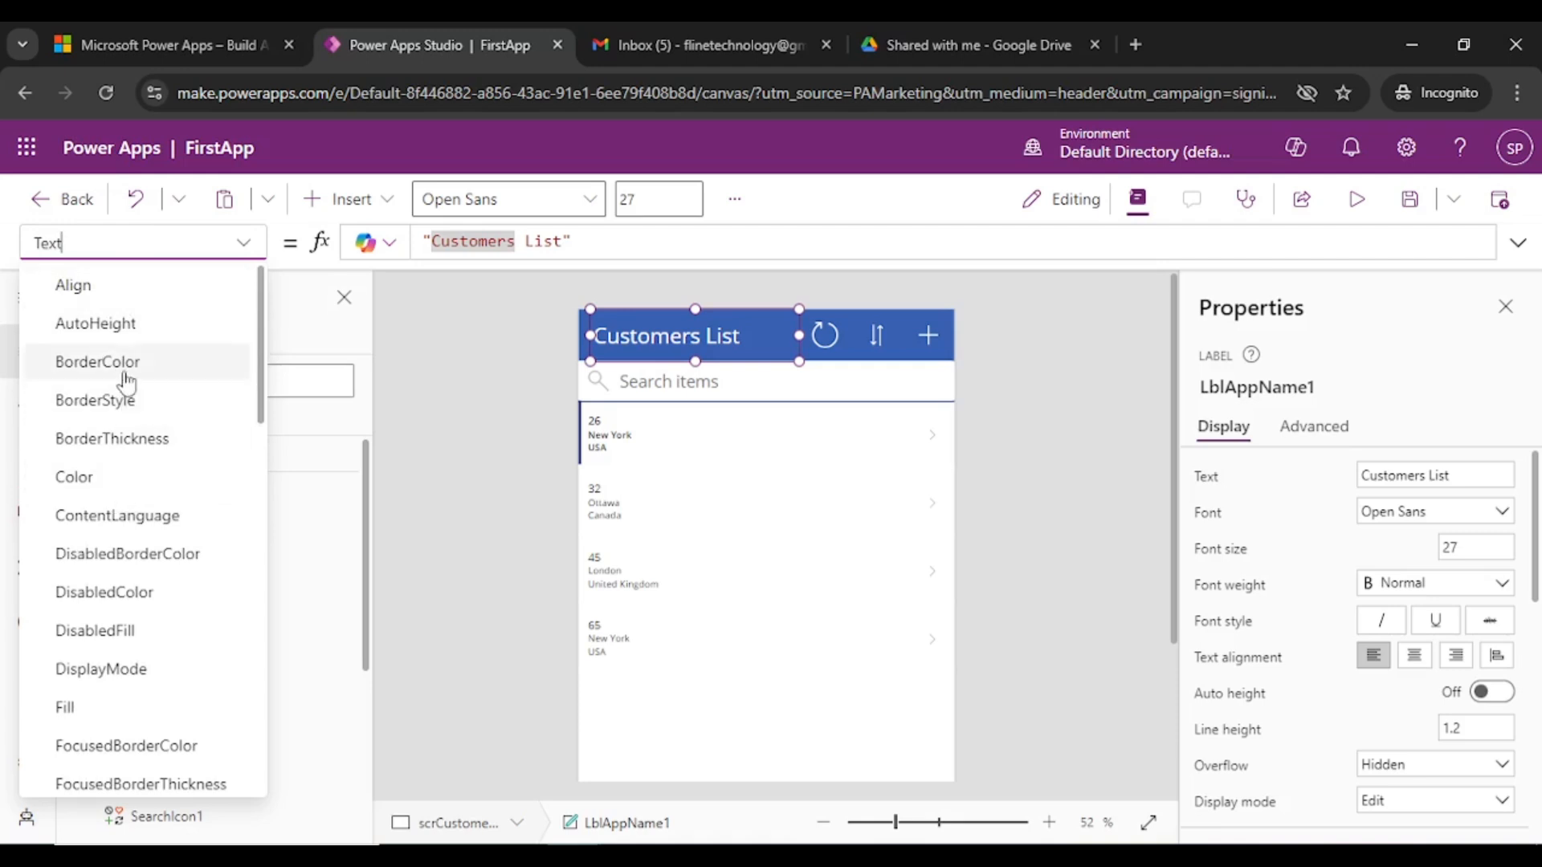
{"action": "left_click", "coordinate": [90, 482]}
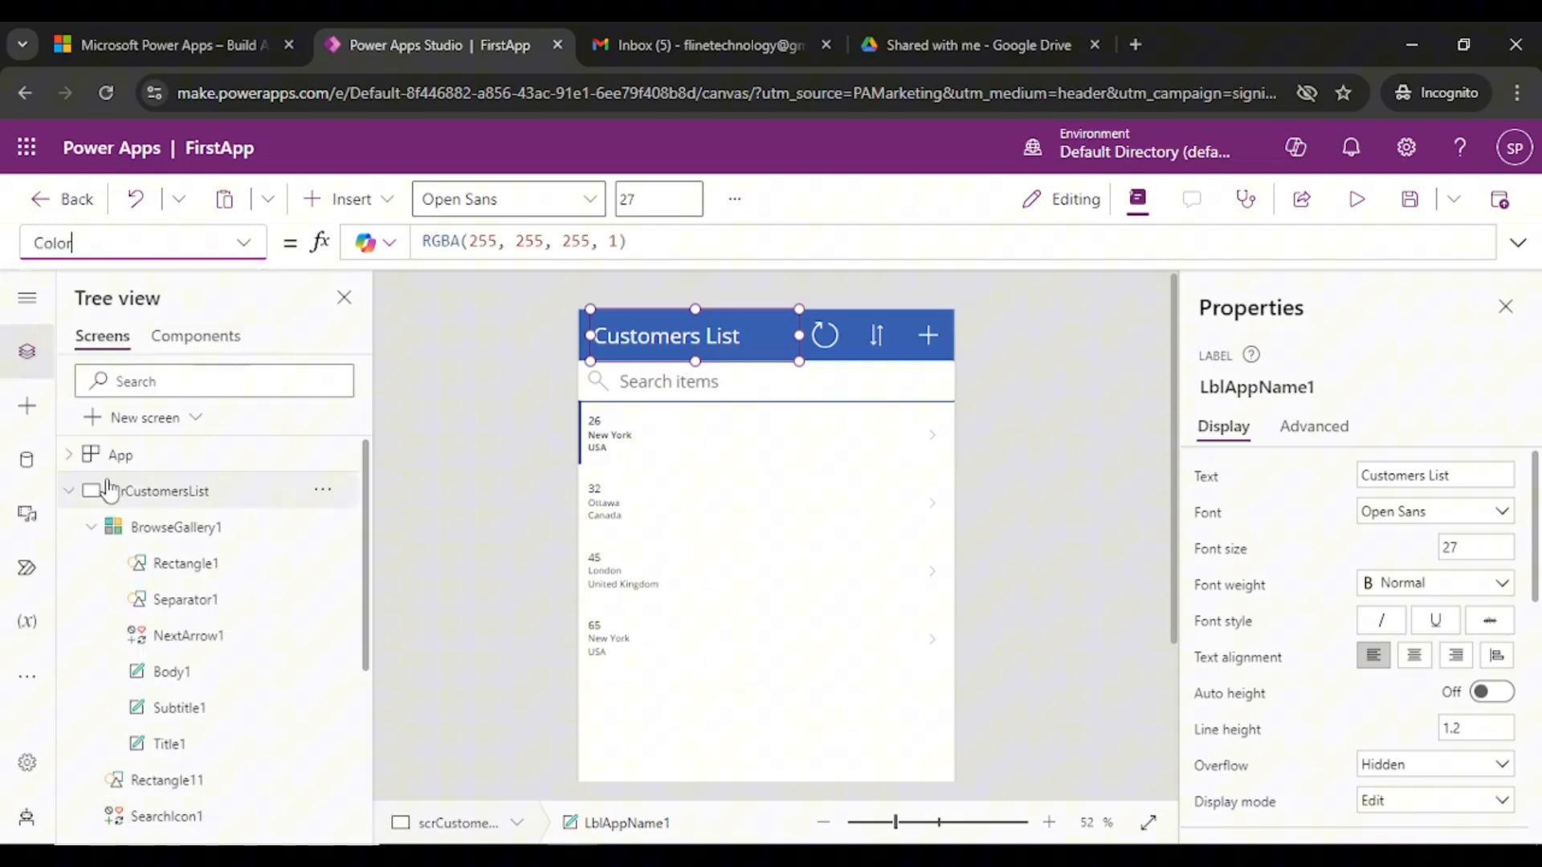
{"action": "left_click", "coordinate": [562, 242]}
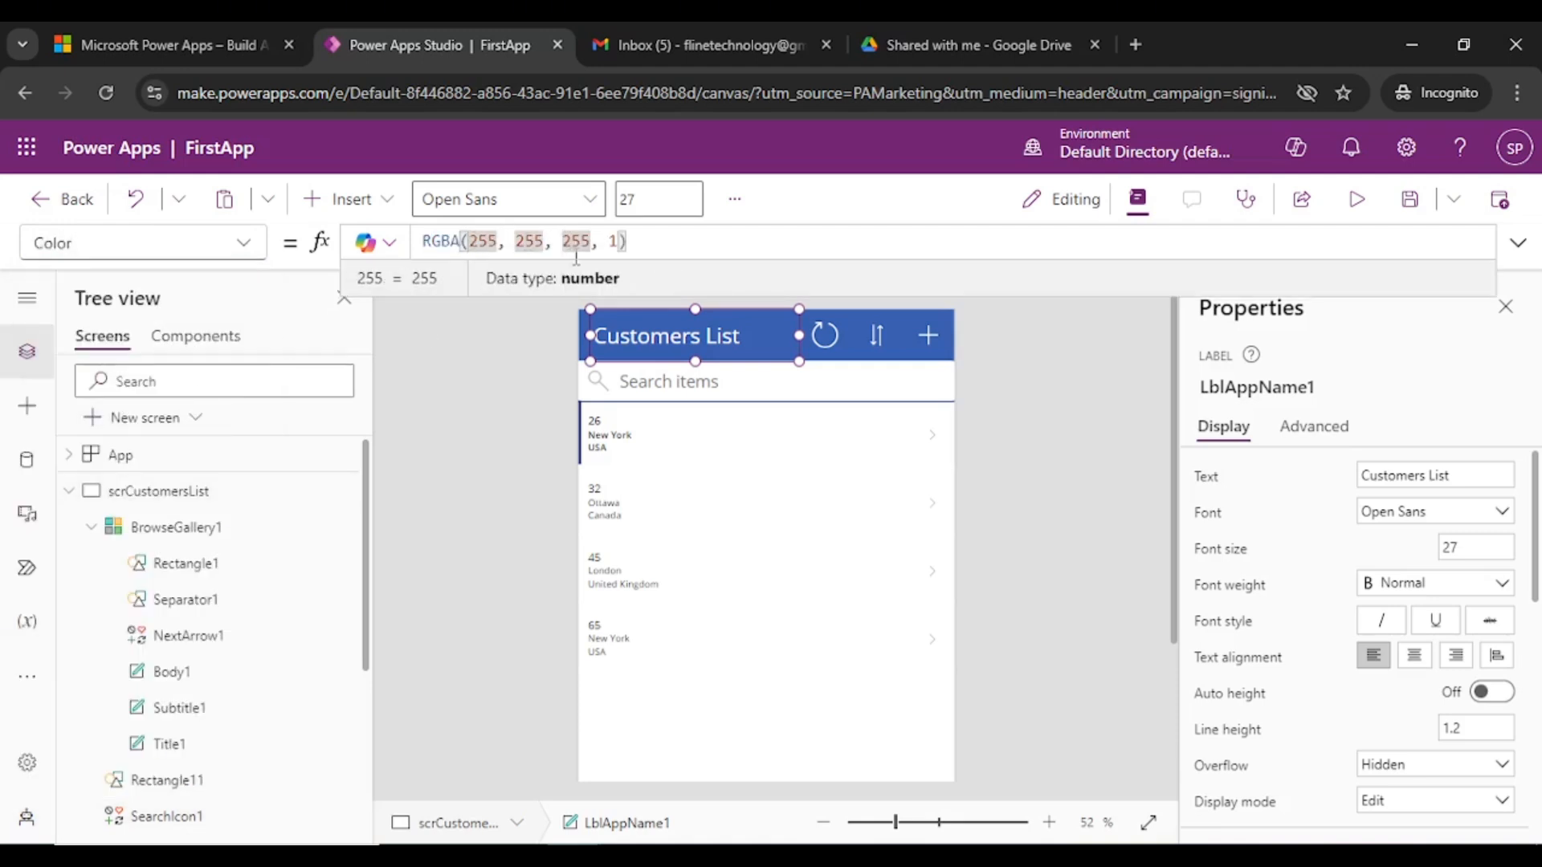
{"action": "double_click", "coordinate": [575, 245]}
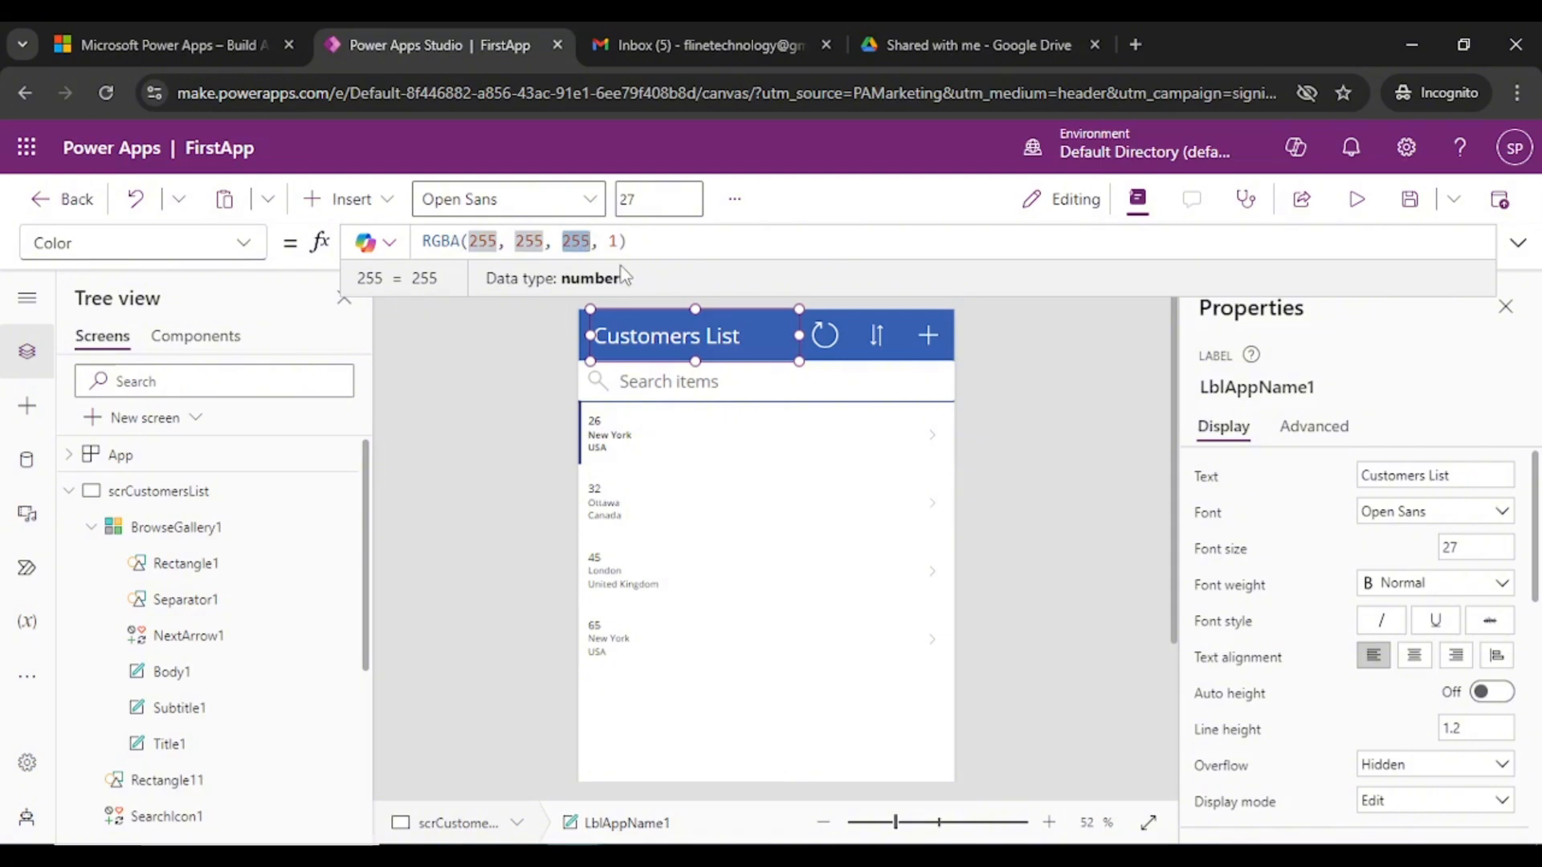
{"action": "type", "text": "200"}
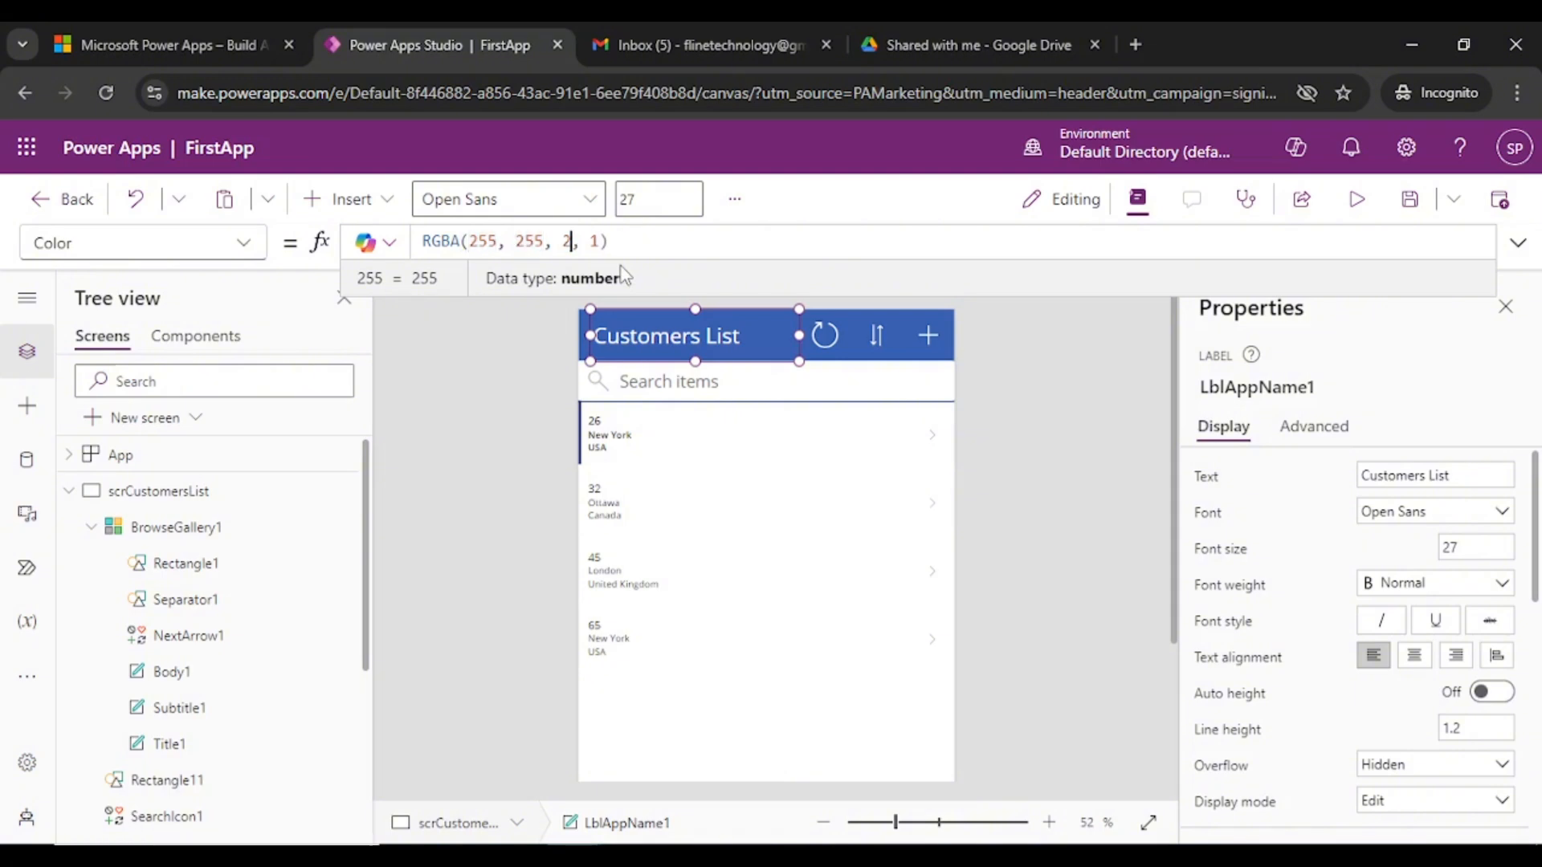
{"action": "left_click", "coordinate": [699, 361]}
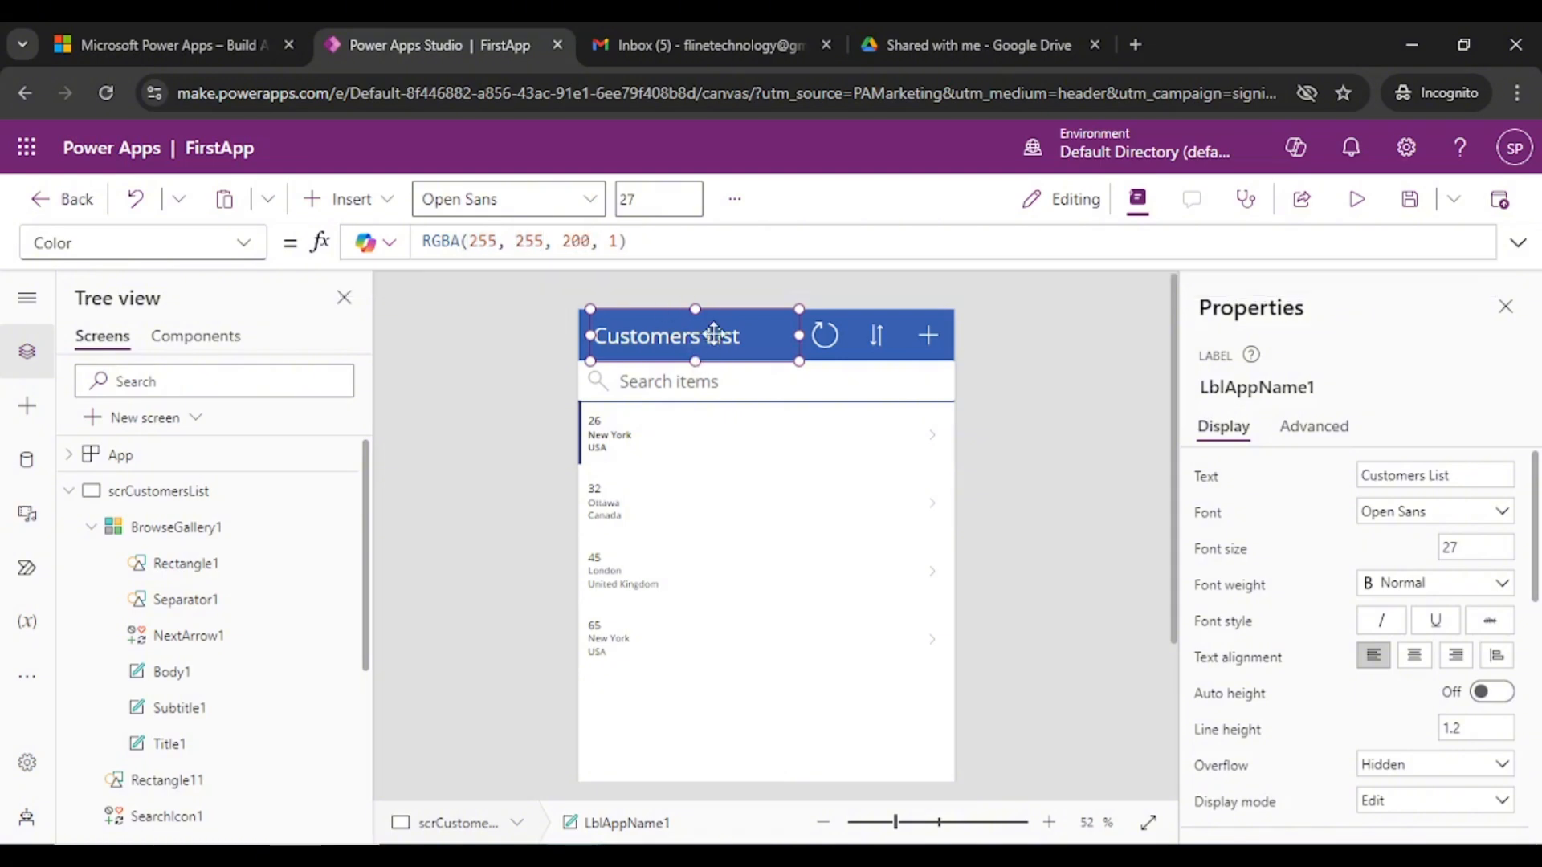
{"action": "left_click", "coordinate": [1010, 389]}
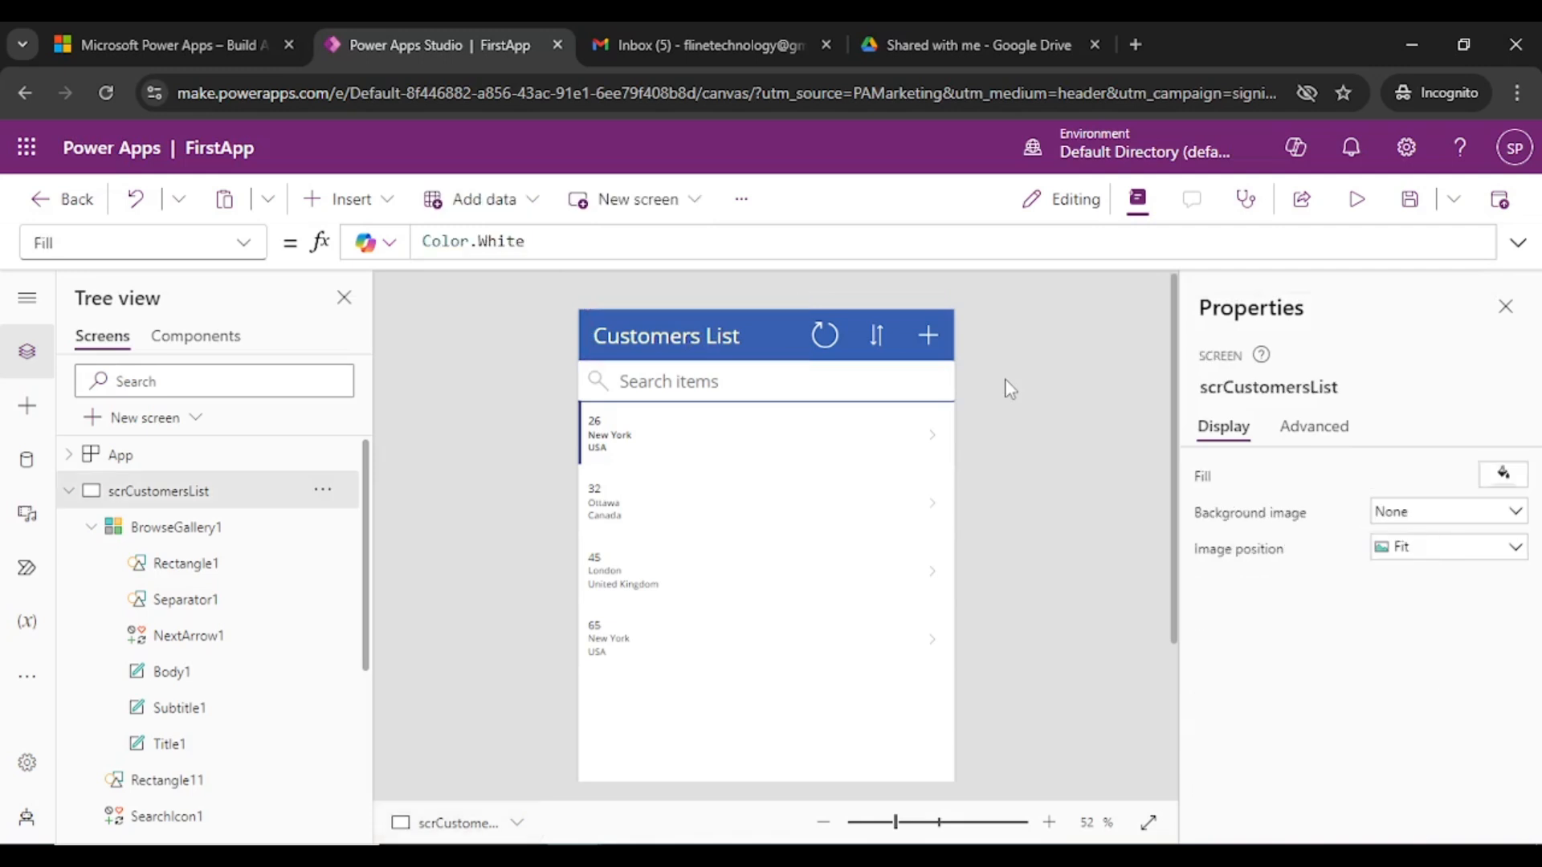
- Change the blue value to 10, making the title yellow at RGBA(255, 255, 10, 1)
{"action": "left_click", "coordinate": [659, 337]}
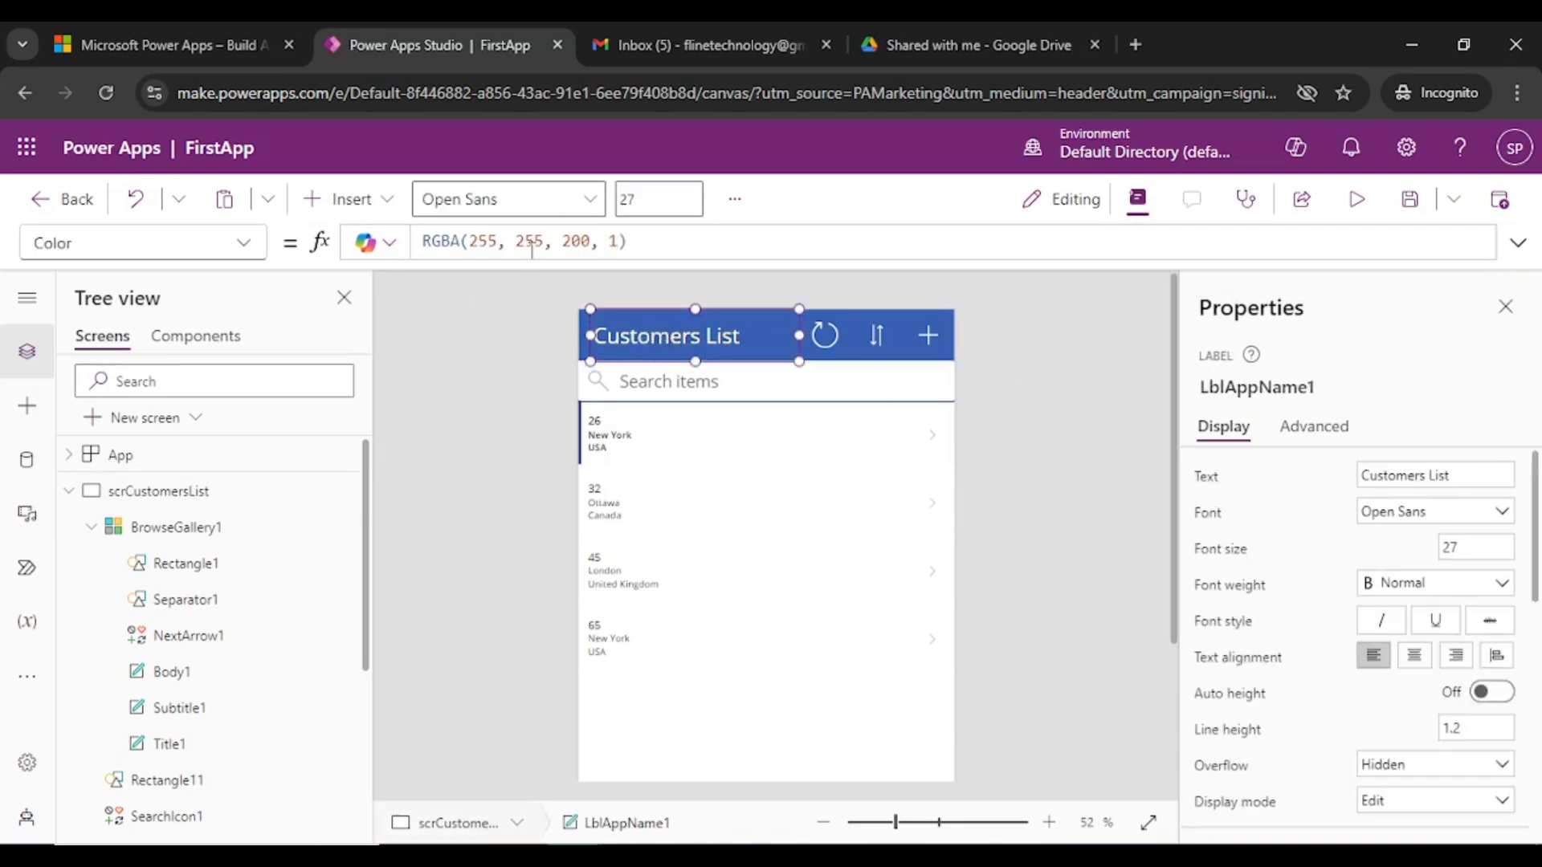
{"action": "double_click", "coordinate": [573, 242]}
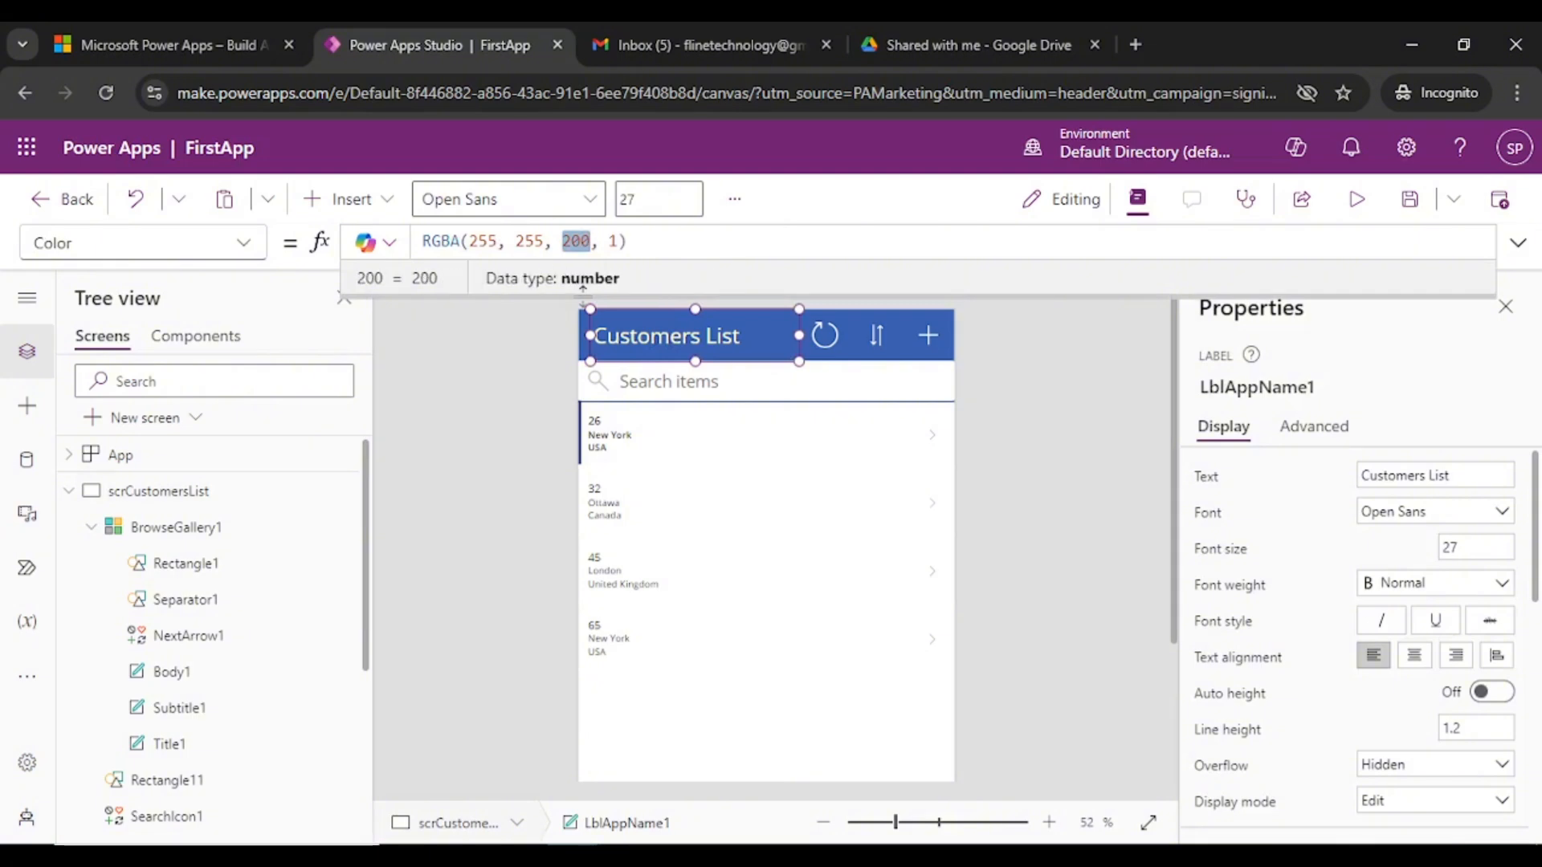
{"action": "type", "text": "10"}
{"action": "left_click", "coordinate": [1026, 394]}
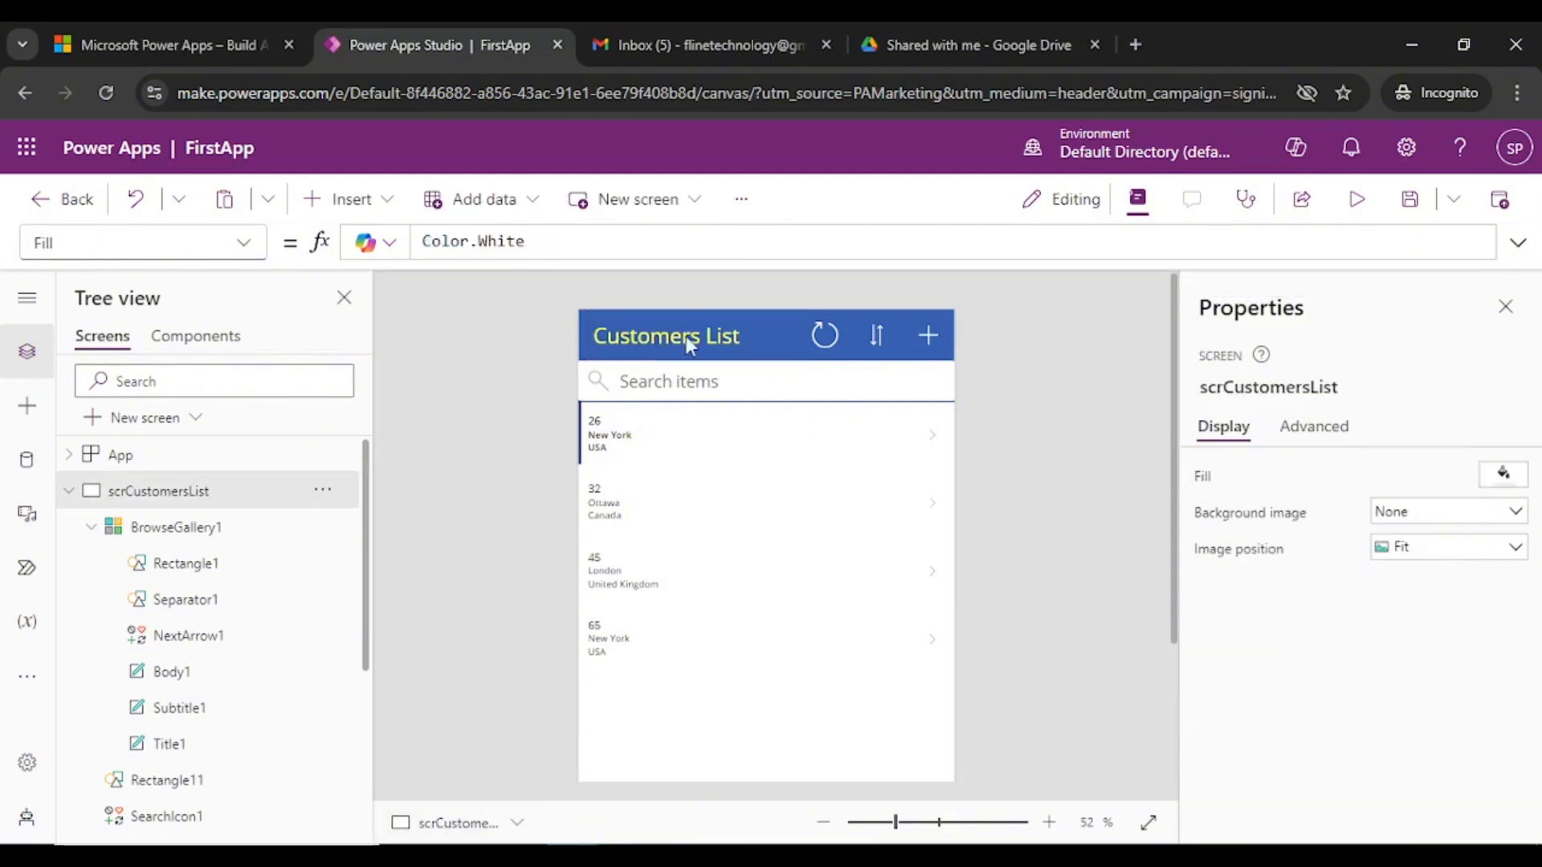
{"action": "left_click", "coordinate": [678, 339]}
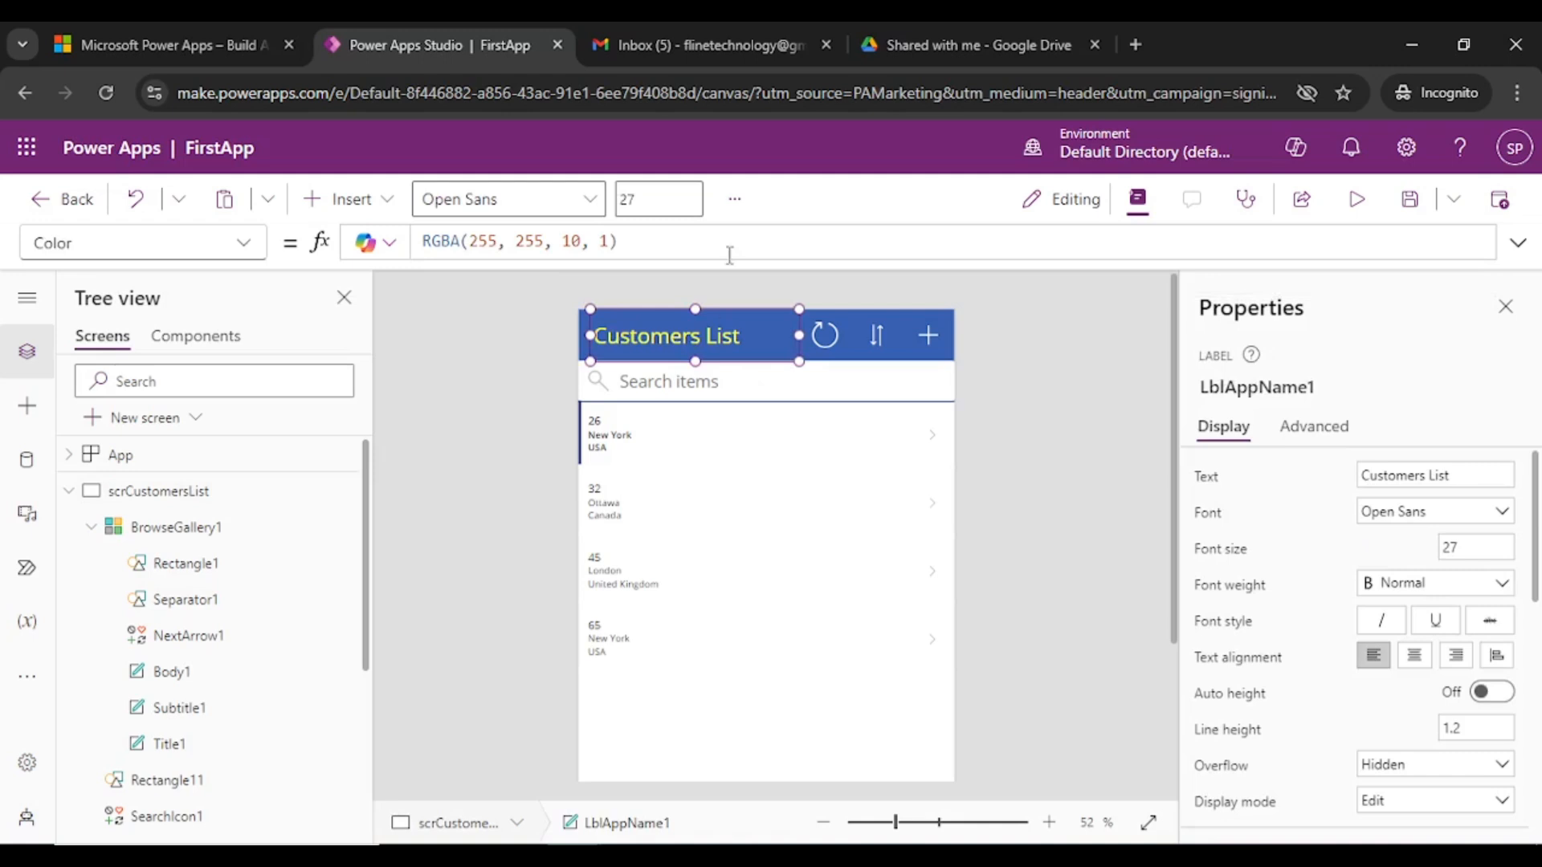
{"action": "triple_click", "coordinate": [522, 242]}
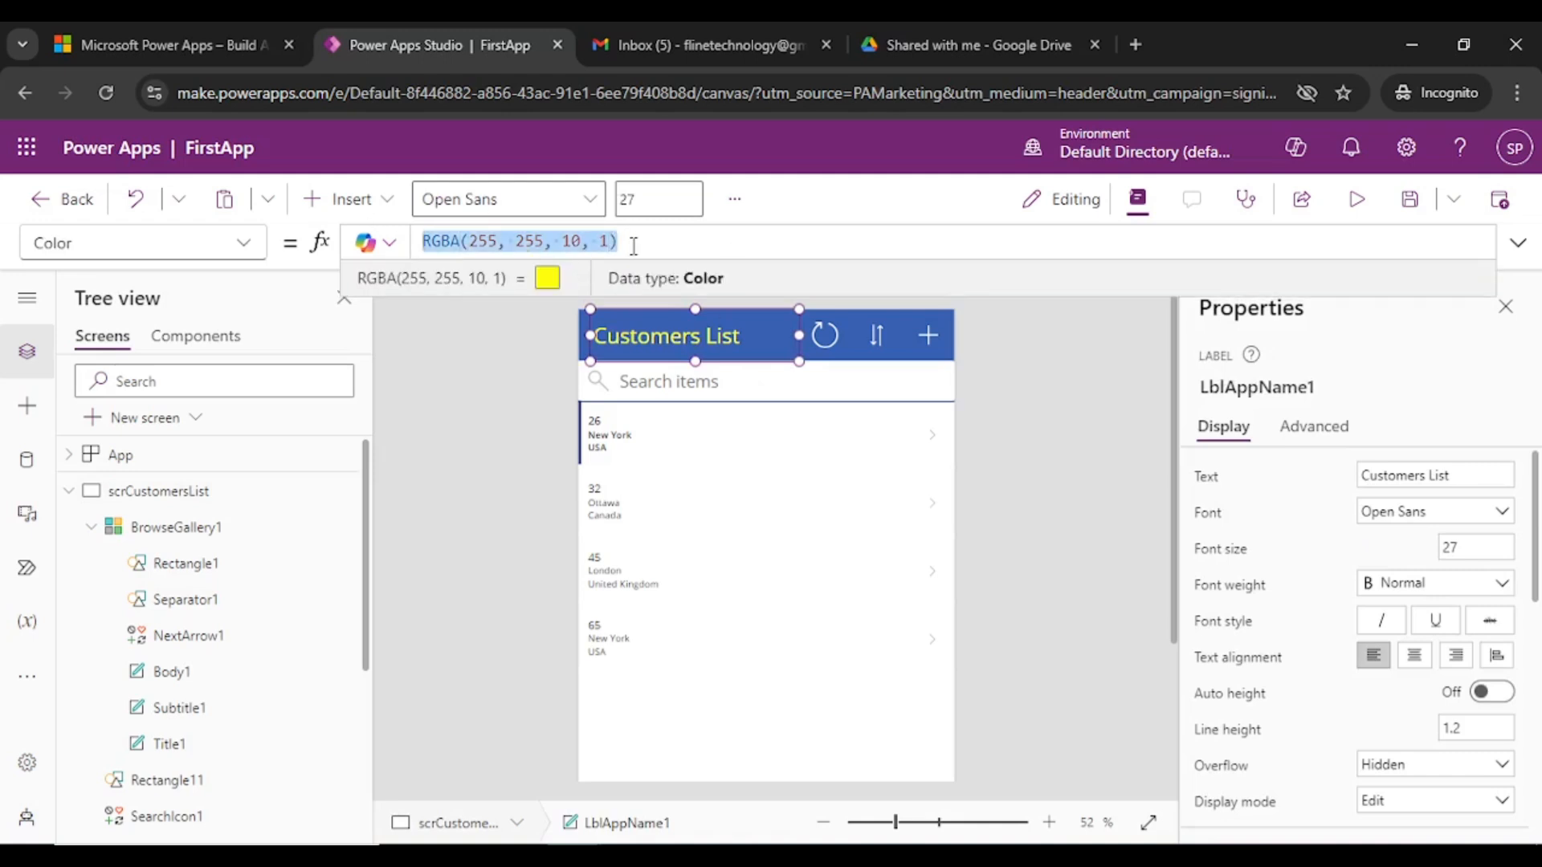
{"action": "left_click_drag", "start_coordinate": [618, 240], "coordinate": [440, 241]}
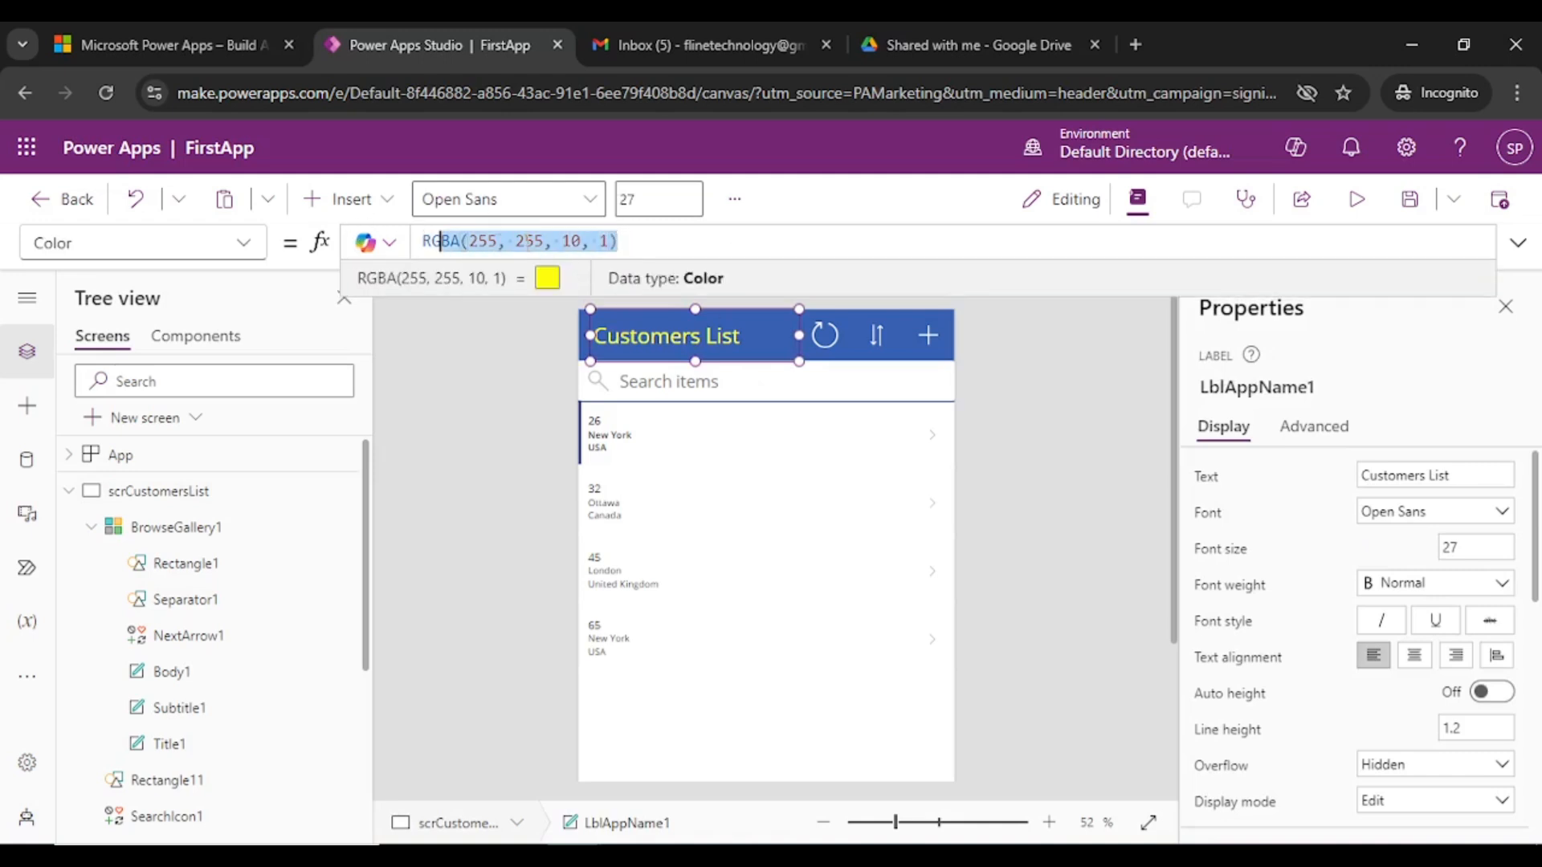
{"action": "left_click", "coordinate": [642, 241]}
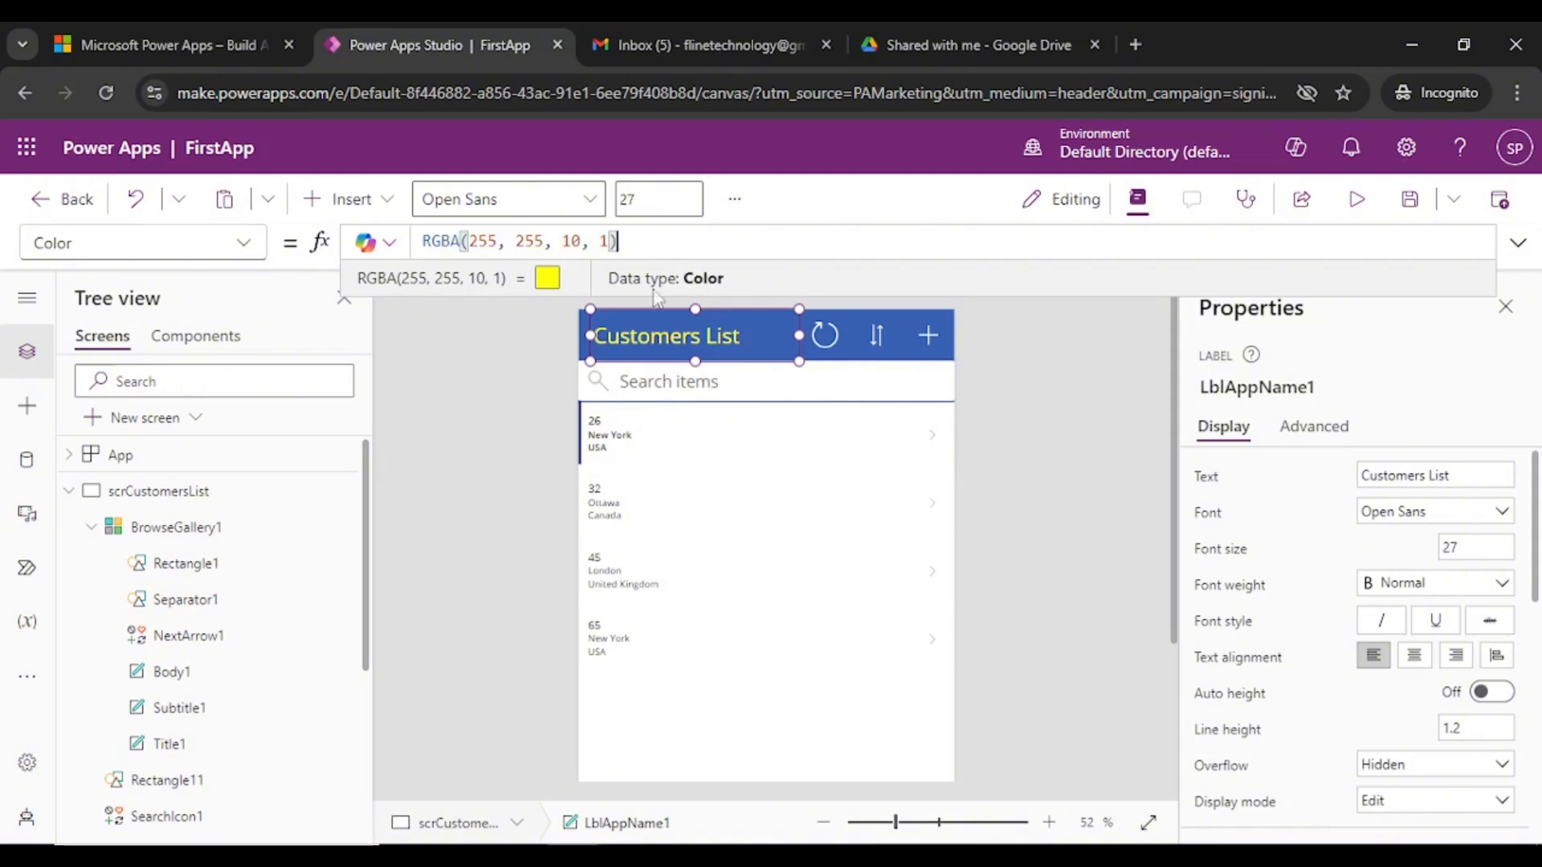
{"action": "left_click", "coordinate": [1066, 426]}
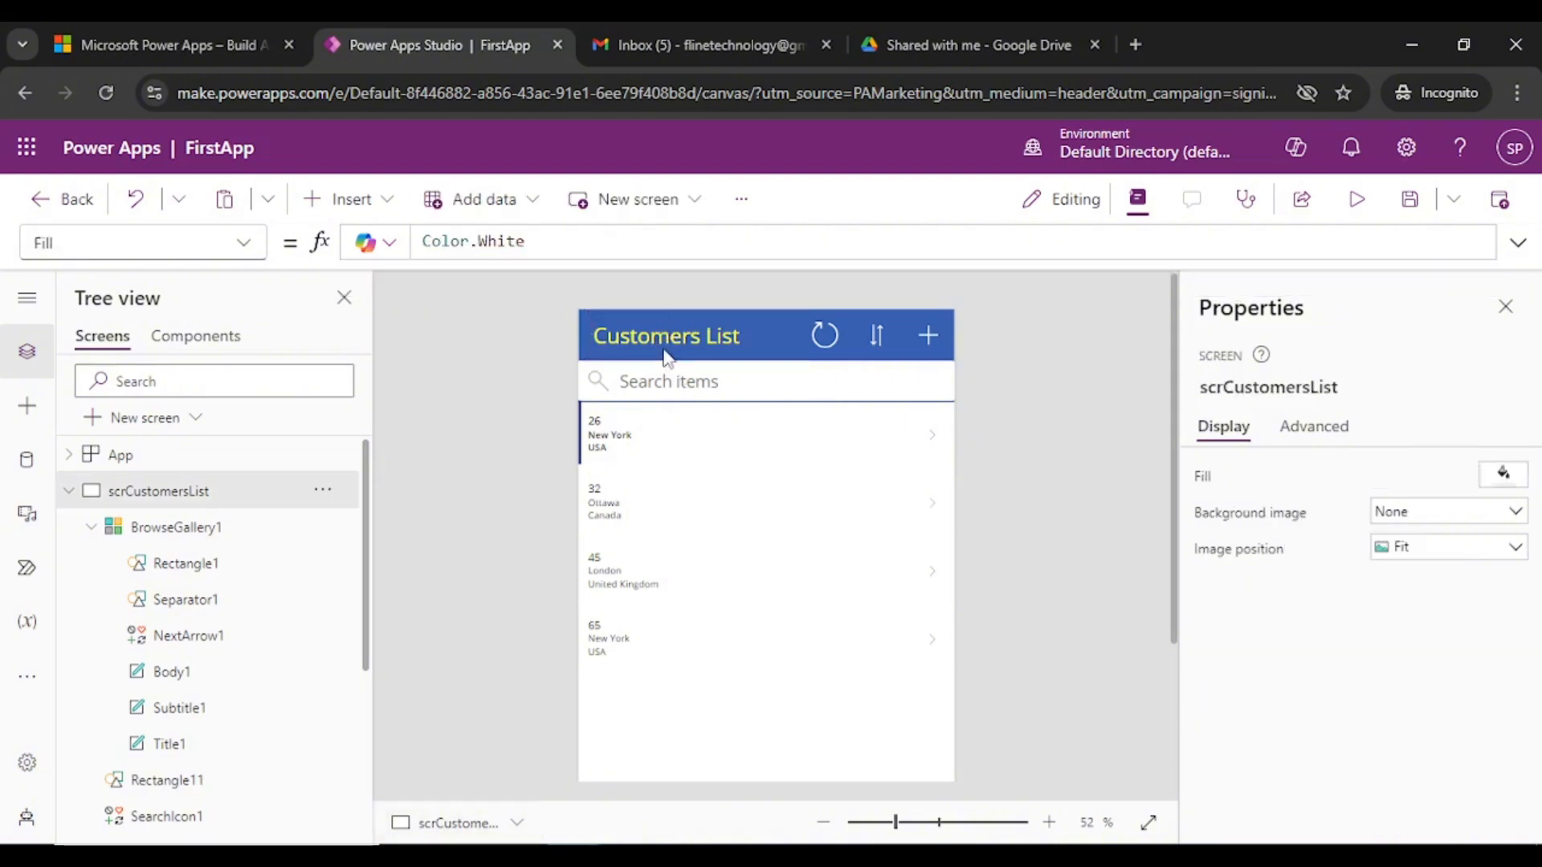
{"action": "left_click", "coordinate": [665, 353]}
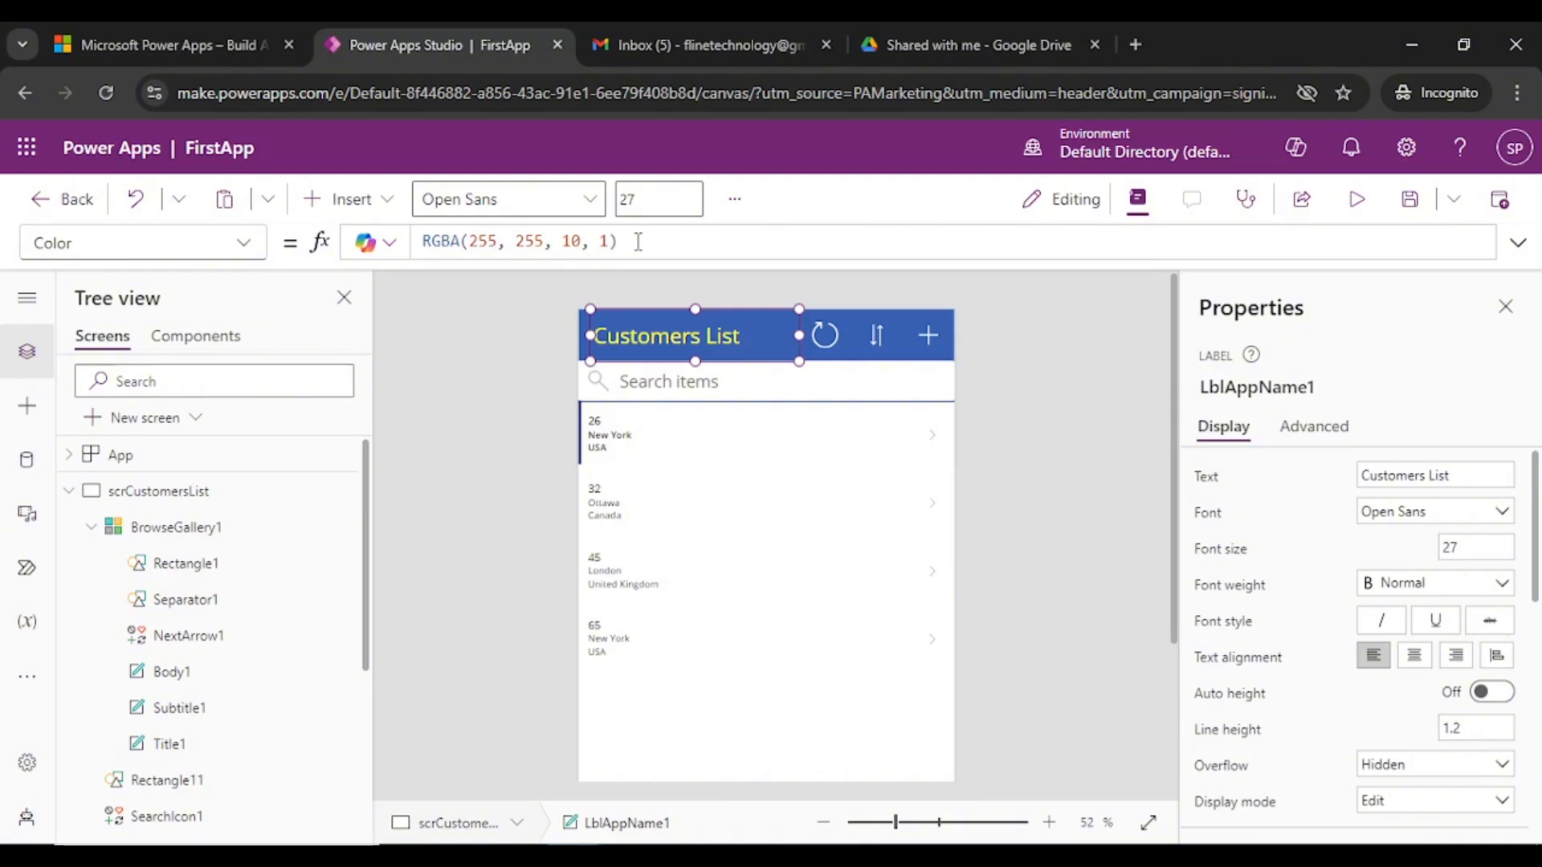
{"action": "left_click", "coordinate": [480, 241]}
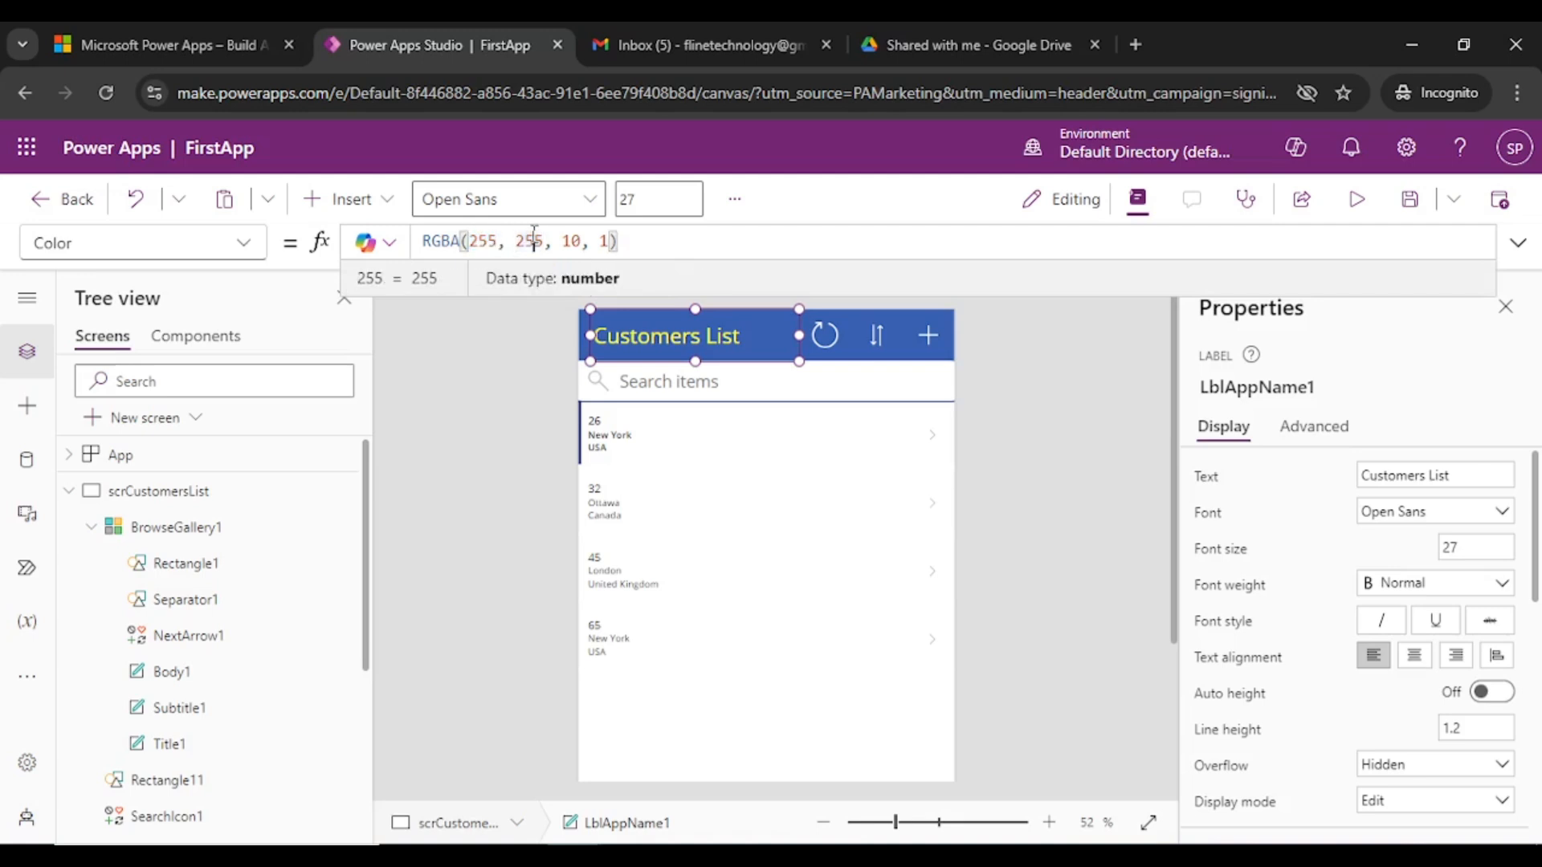
{"action": "left_click", "coordinate": [715, 336]}
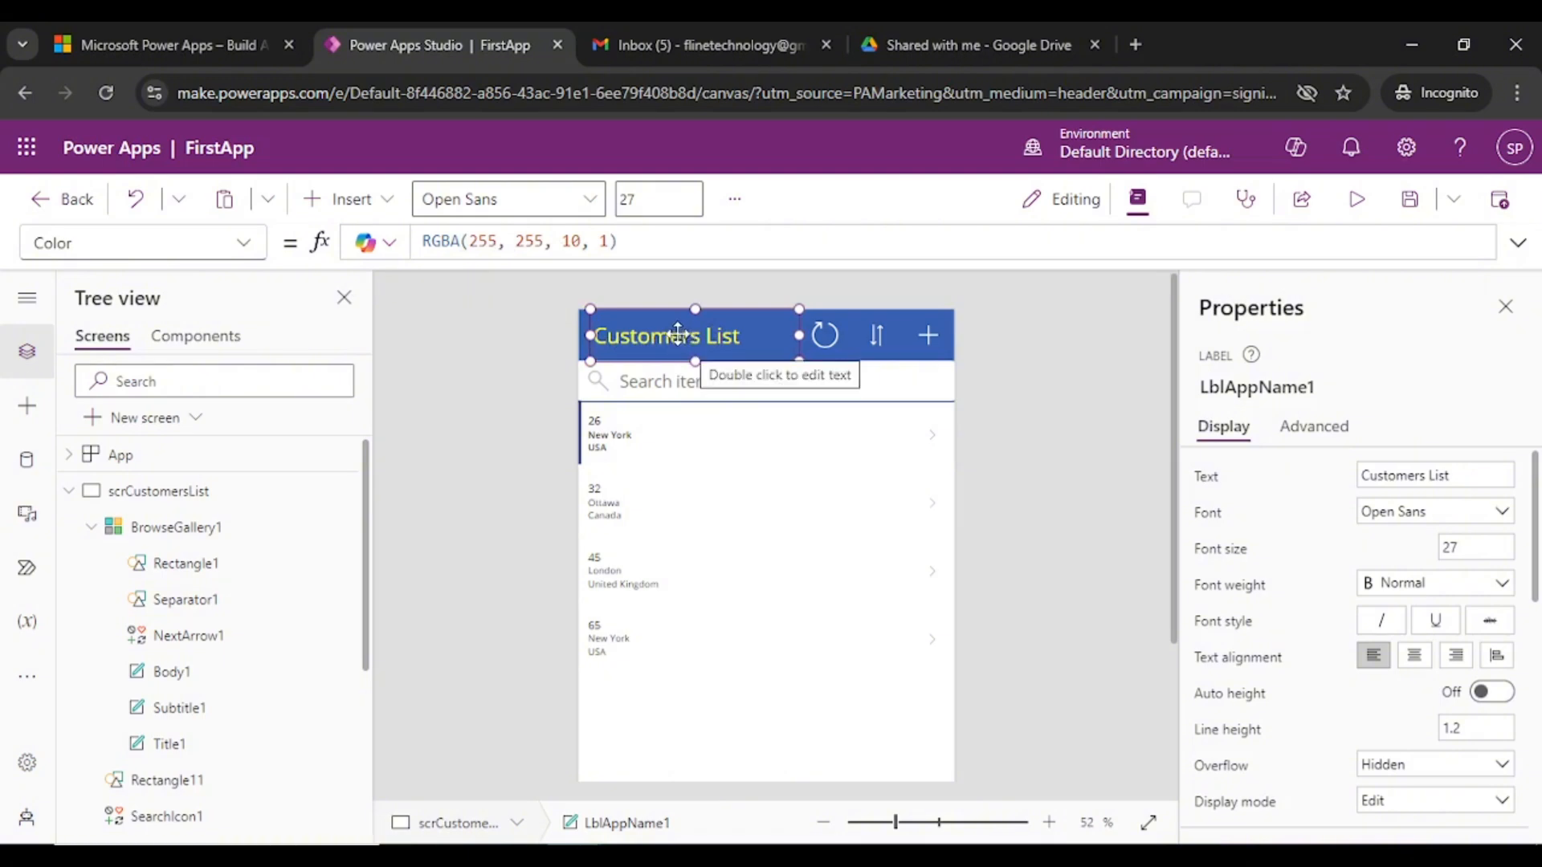
- Scroll the title label's Properties panel to reach the Color setting
{"action": "mouse_move", "coordinate": [1536, 511]}
{"action": "left_mouse_down"}
{"action": "mouse_move", "coordinate": [1535, 712]}
{"action": "mouse_move", "coordinate": [1535, 511]}
{"action": "left_mouse_up"}
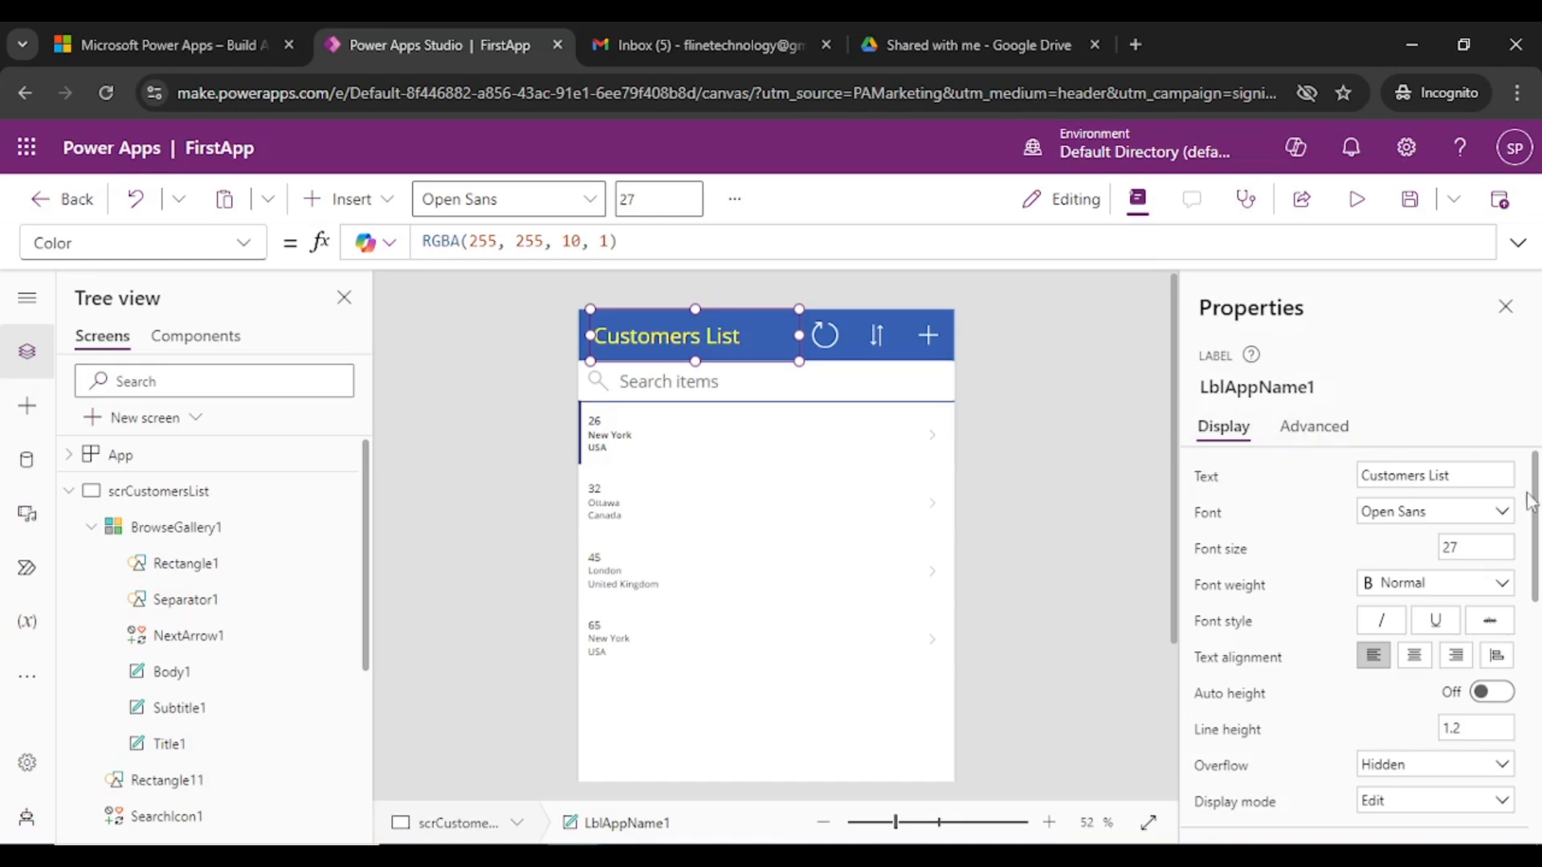
{"action": "scroll", "coordinate": [1537, 508], "scroll_direction": "down", "scroll_amount": 5}
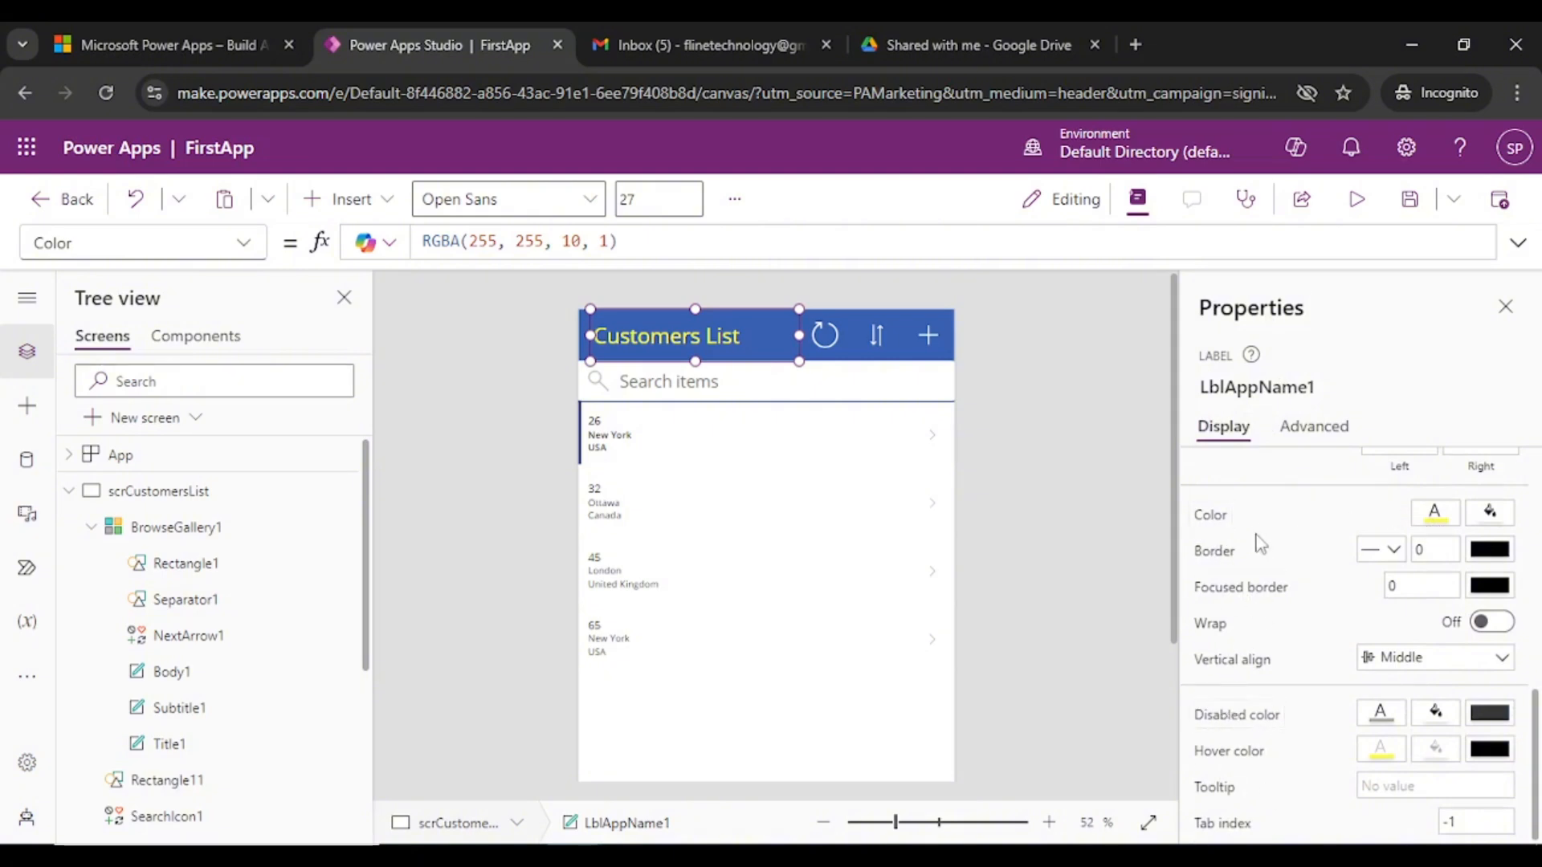
{"action": "scroll", "coordinate": [1539, 737], "scroll_direction": "up", "scroll_amount": 5}
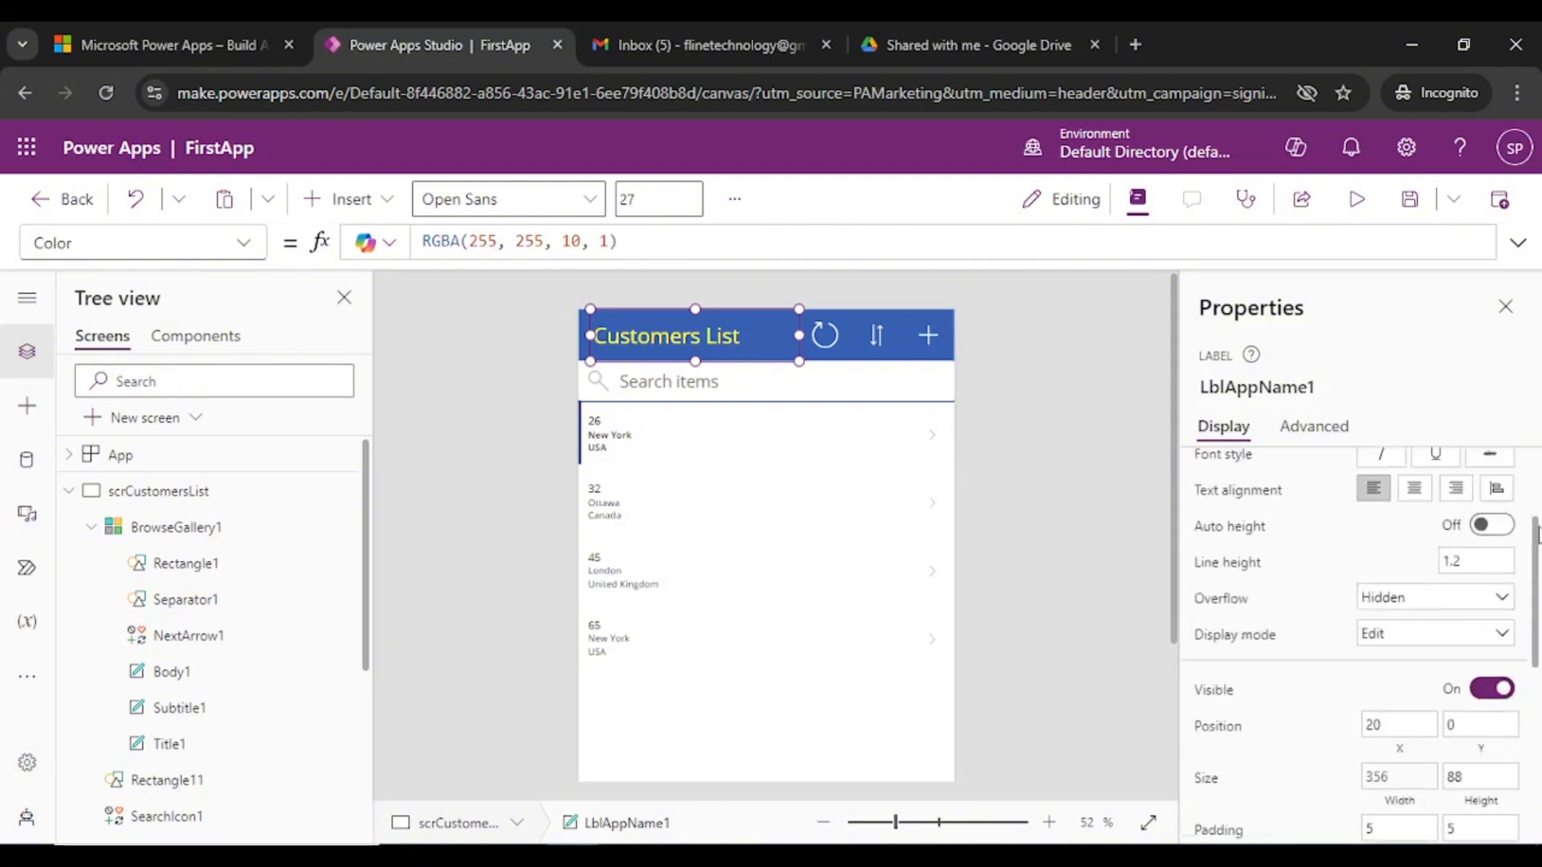
{"action": "scroll", "coordinate": [1540, 771], "scroll_direction": "down", "scroll_amount": 5}
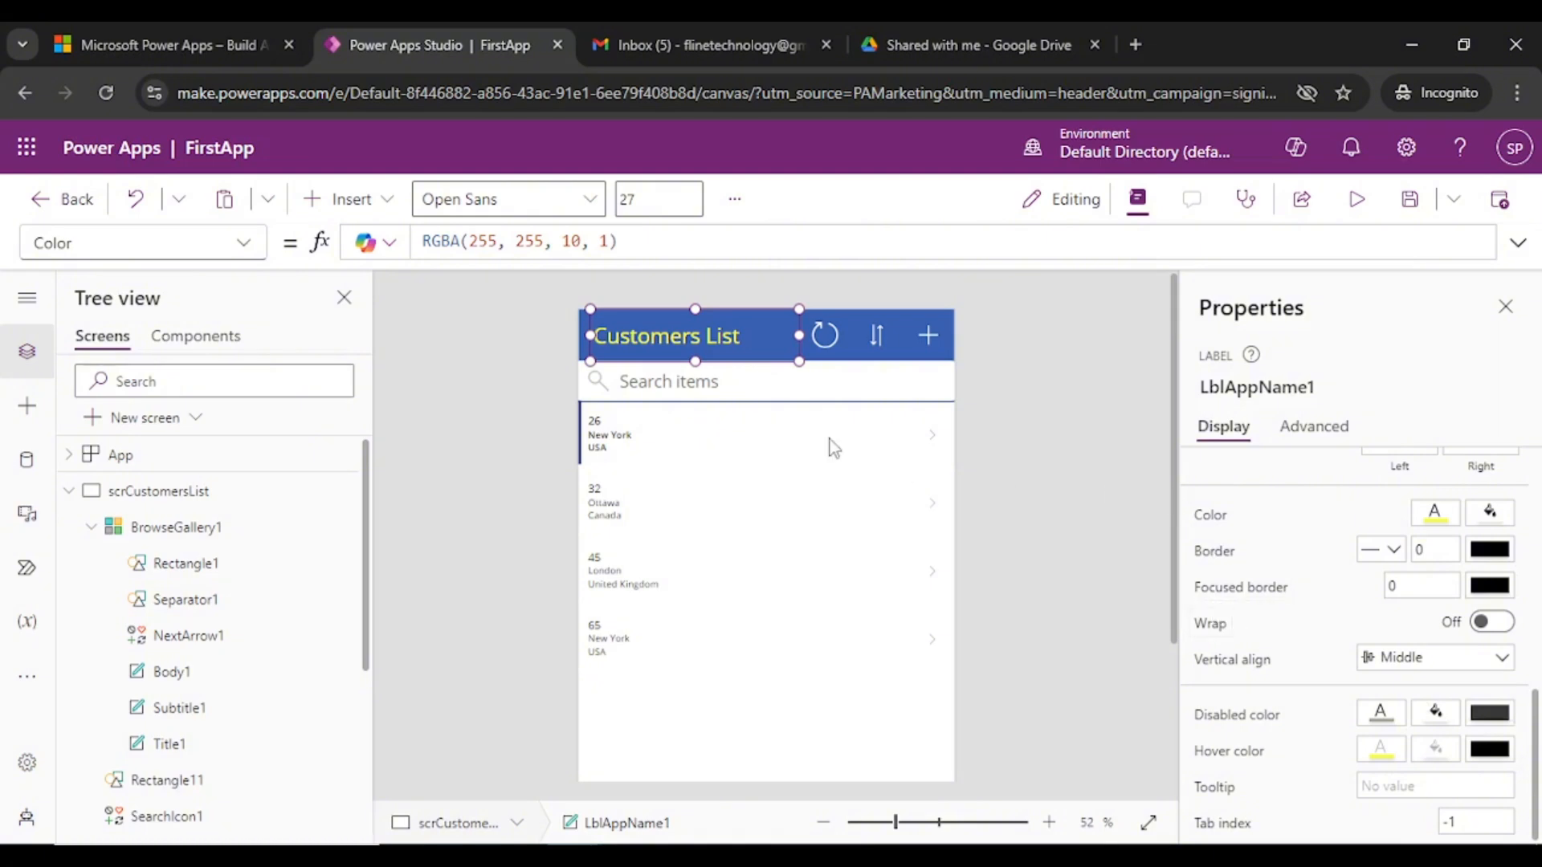
- Change the Customers List title's text colour to the orange swatch
{"action": "left_click", "coordinate": [1434, 512]}
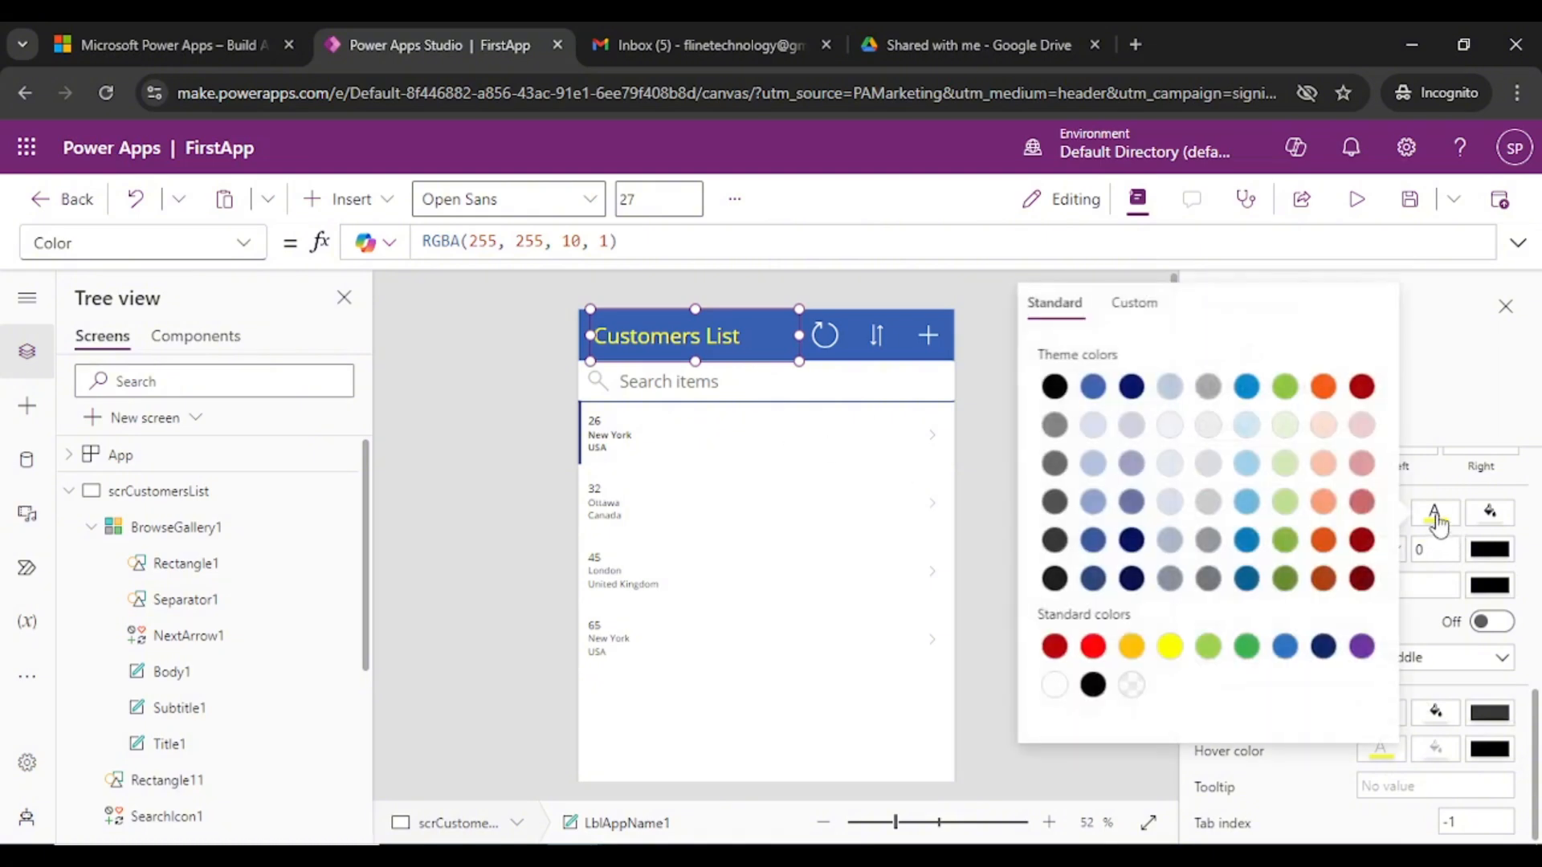
{"action": "left_click", "coordinate": [1092, 646]}
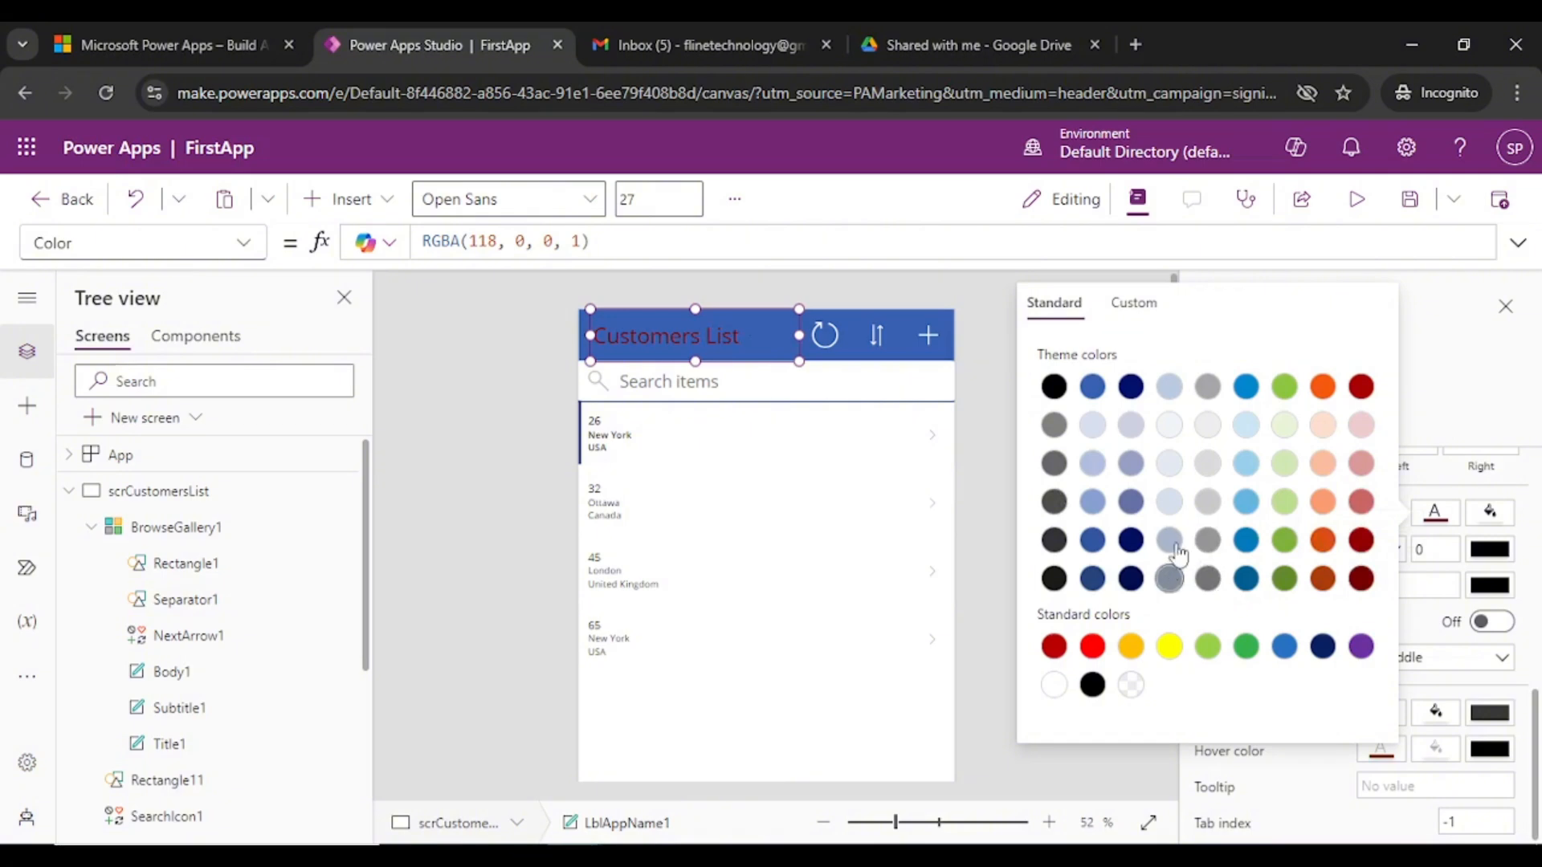
{"action": "left_click", "coordinate": [1323, 386]}
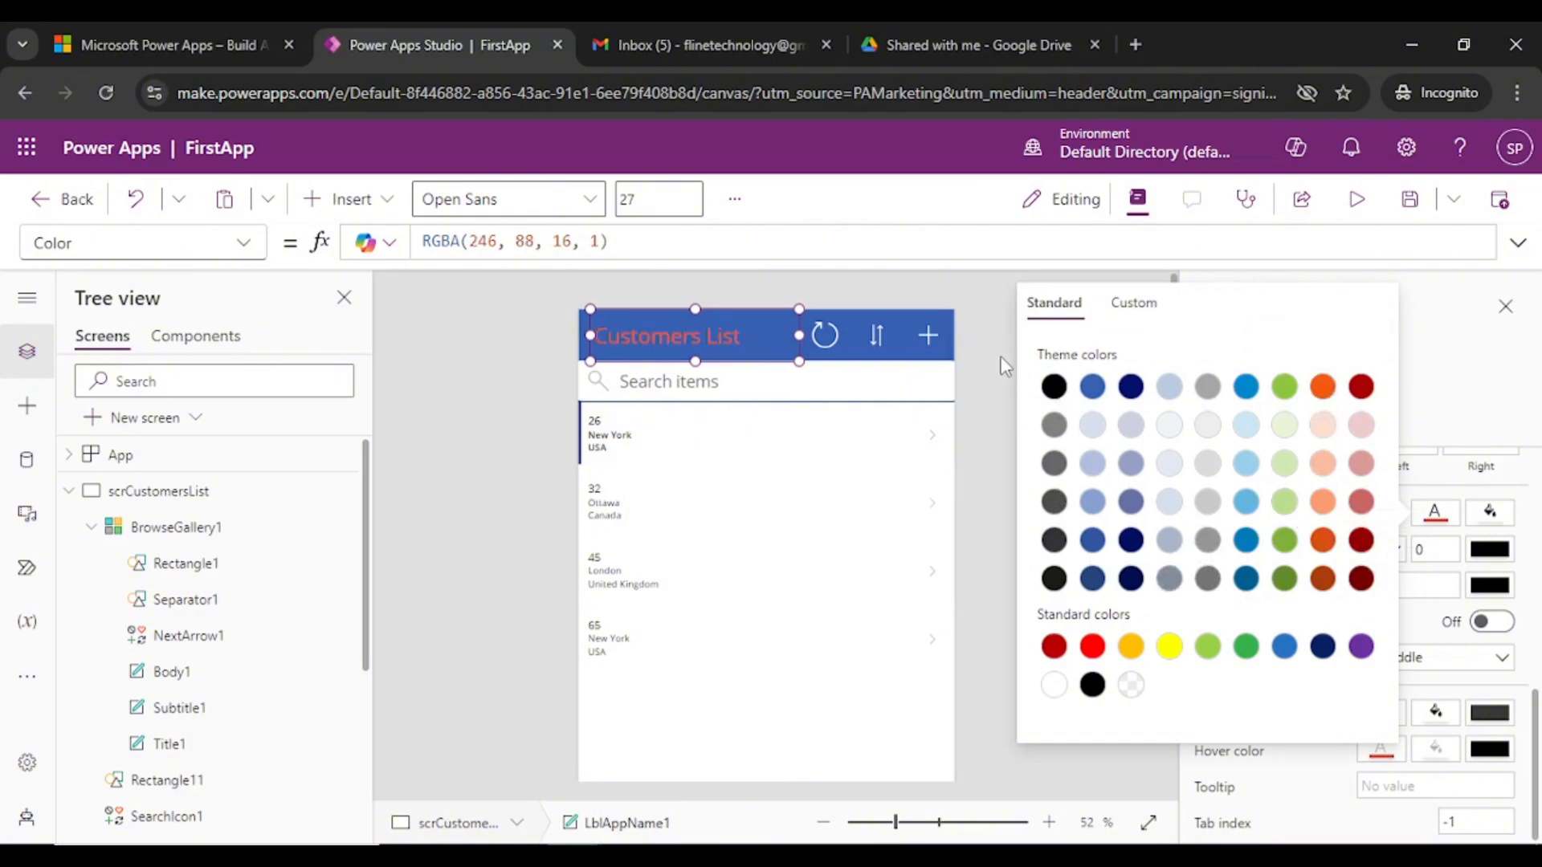
{"action": "left_click", "coordinate": [707, 334]}
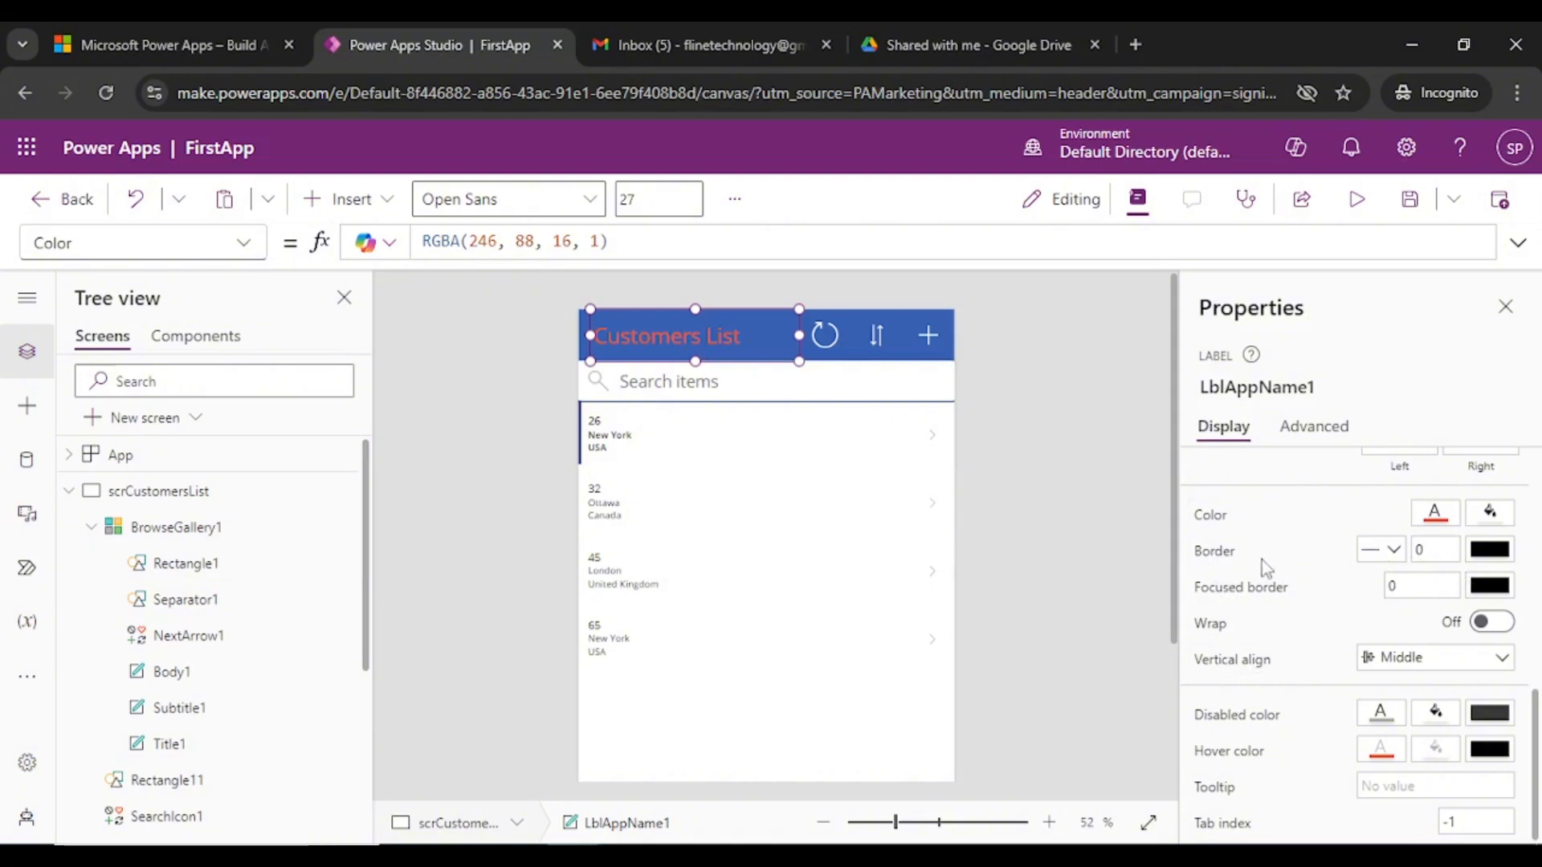
- Give the title a light blue background fill and deselect it to review
{"action": "scroll", "coordinate": [1264, 578], "scroll_direction": "up", "scroll_amount": 4}
{"action": "scroll", "coordinate": [1298, 648], "scroll_direction": "down", "scroll_amount": 3}
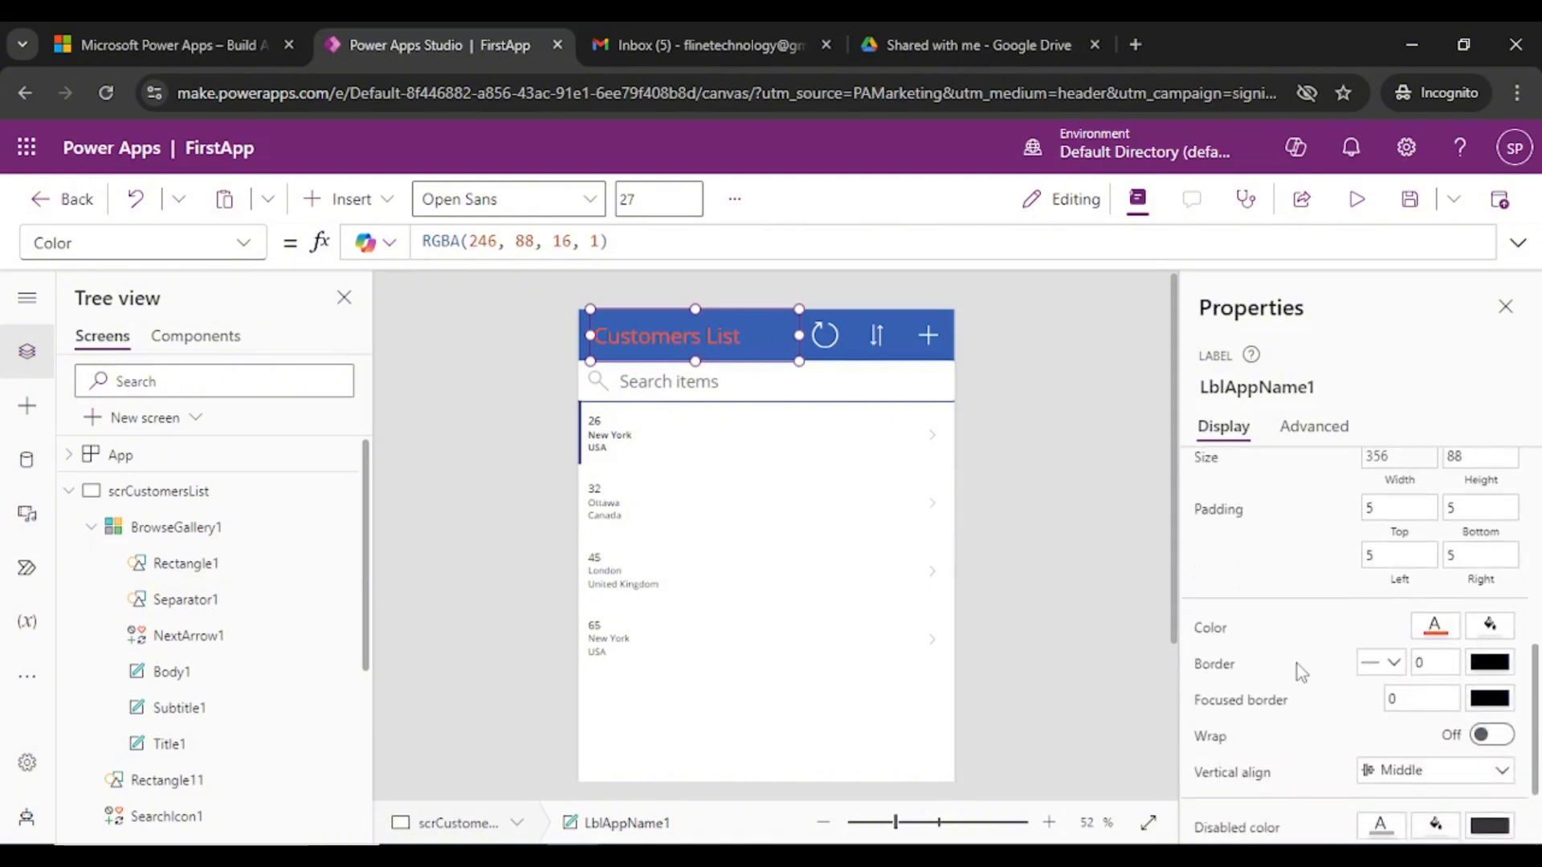
{"action": "scroll", "coordinate": [1293, 672], "scroll_direction": "down", "scroll_amount": 2}
{"action": "scroll", "coordinate": [1288, 690], "scroll_direction": "up", "scroll_amount": 5}
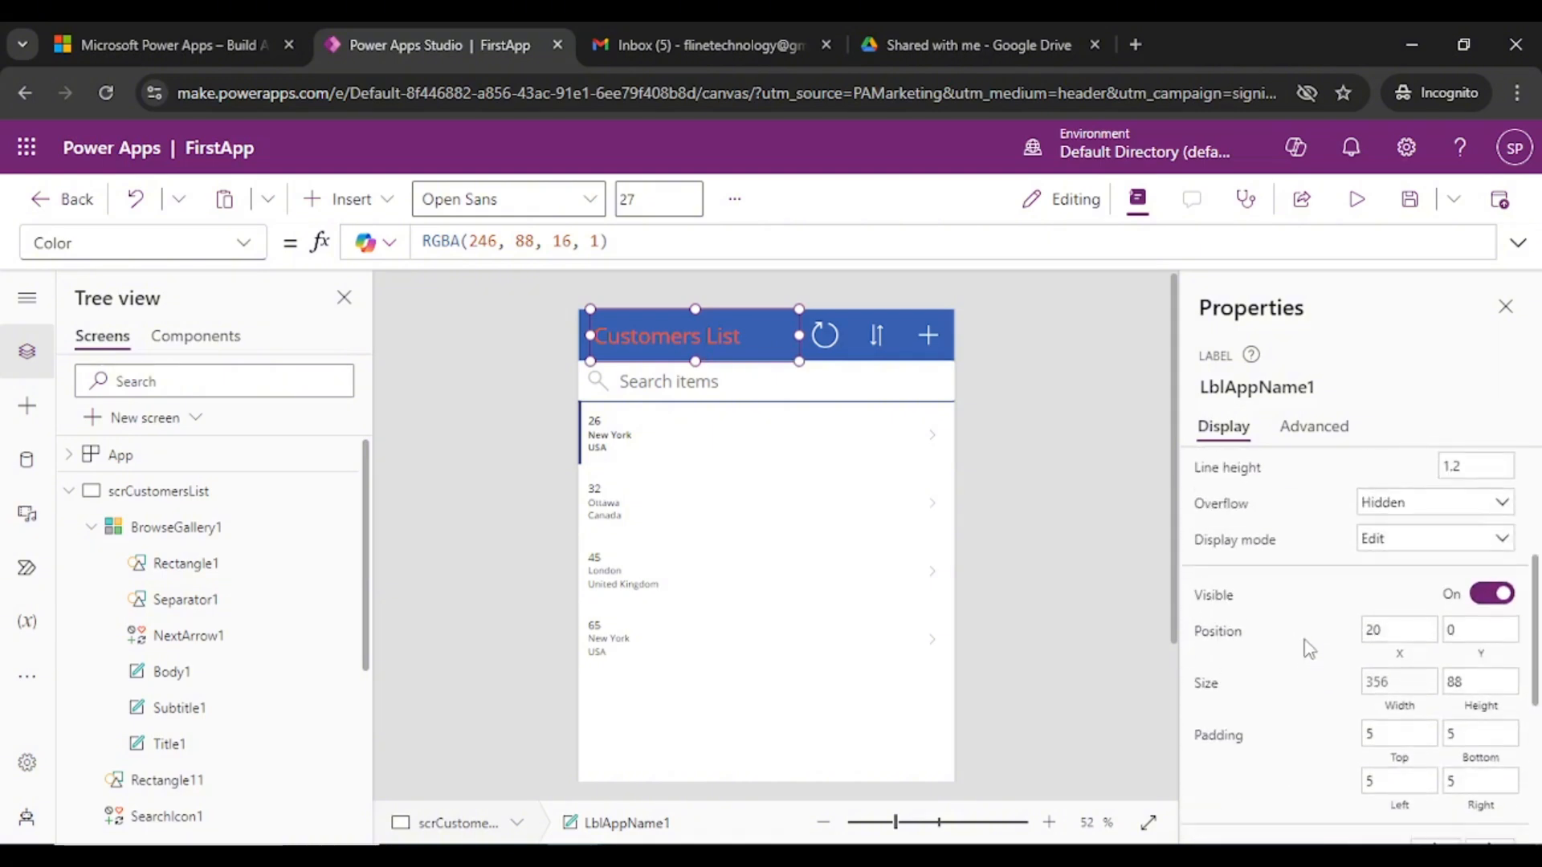
{"action": "scroll", "coordinate": [1309, 647], "scroll_direction": "down", "scroll_amount": 5}
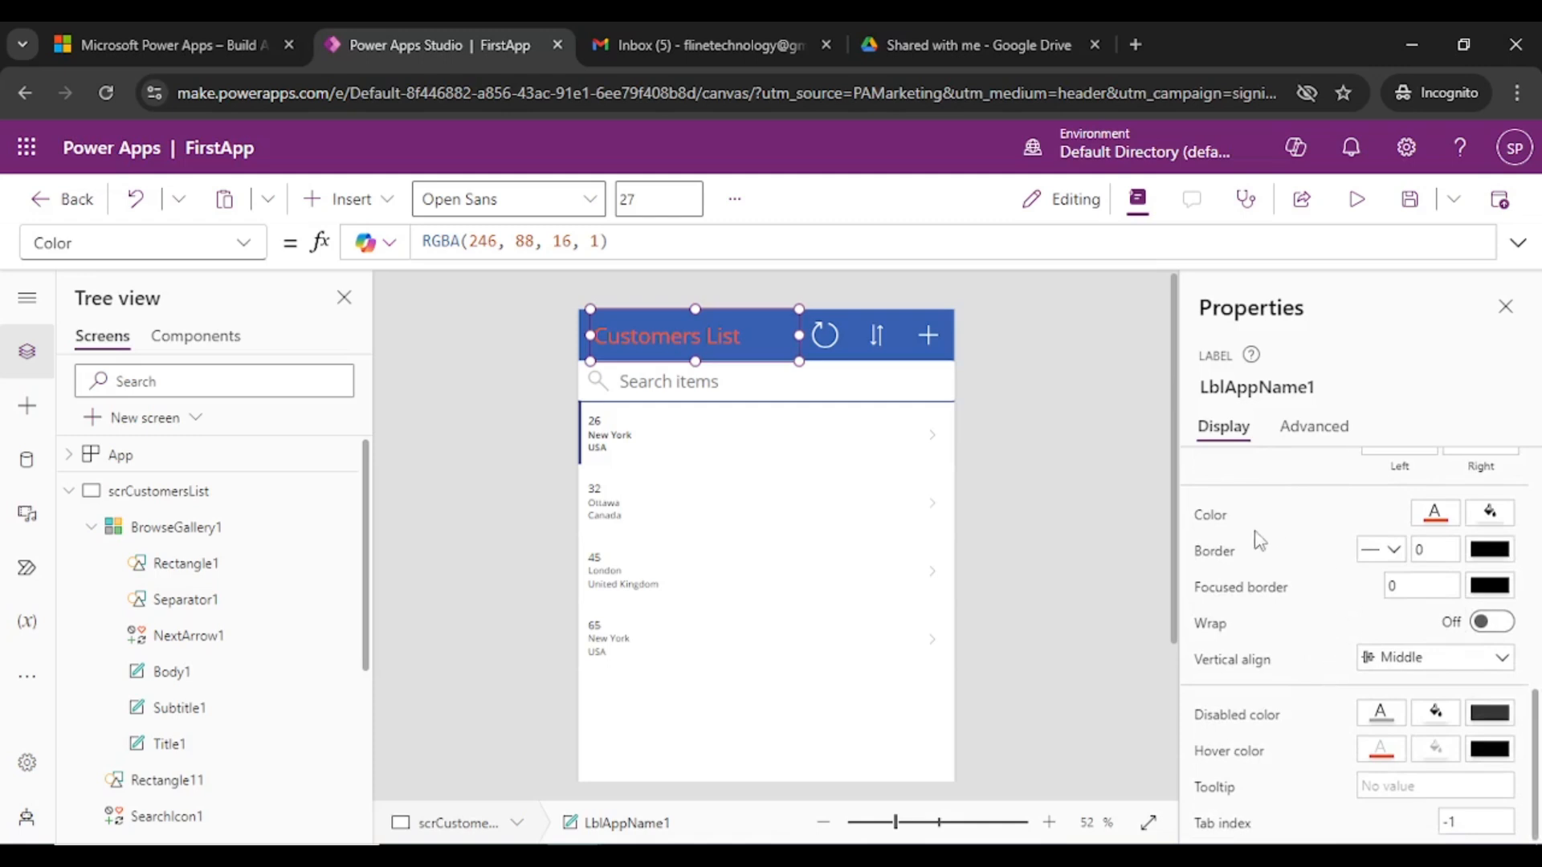
{"action": "left_click", "coordinate": [1490, 514]}
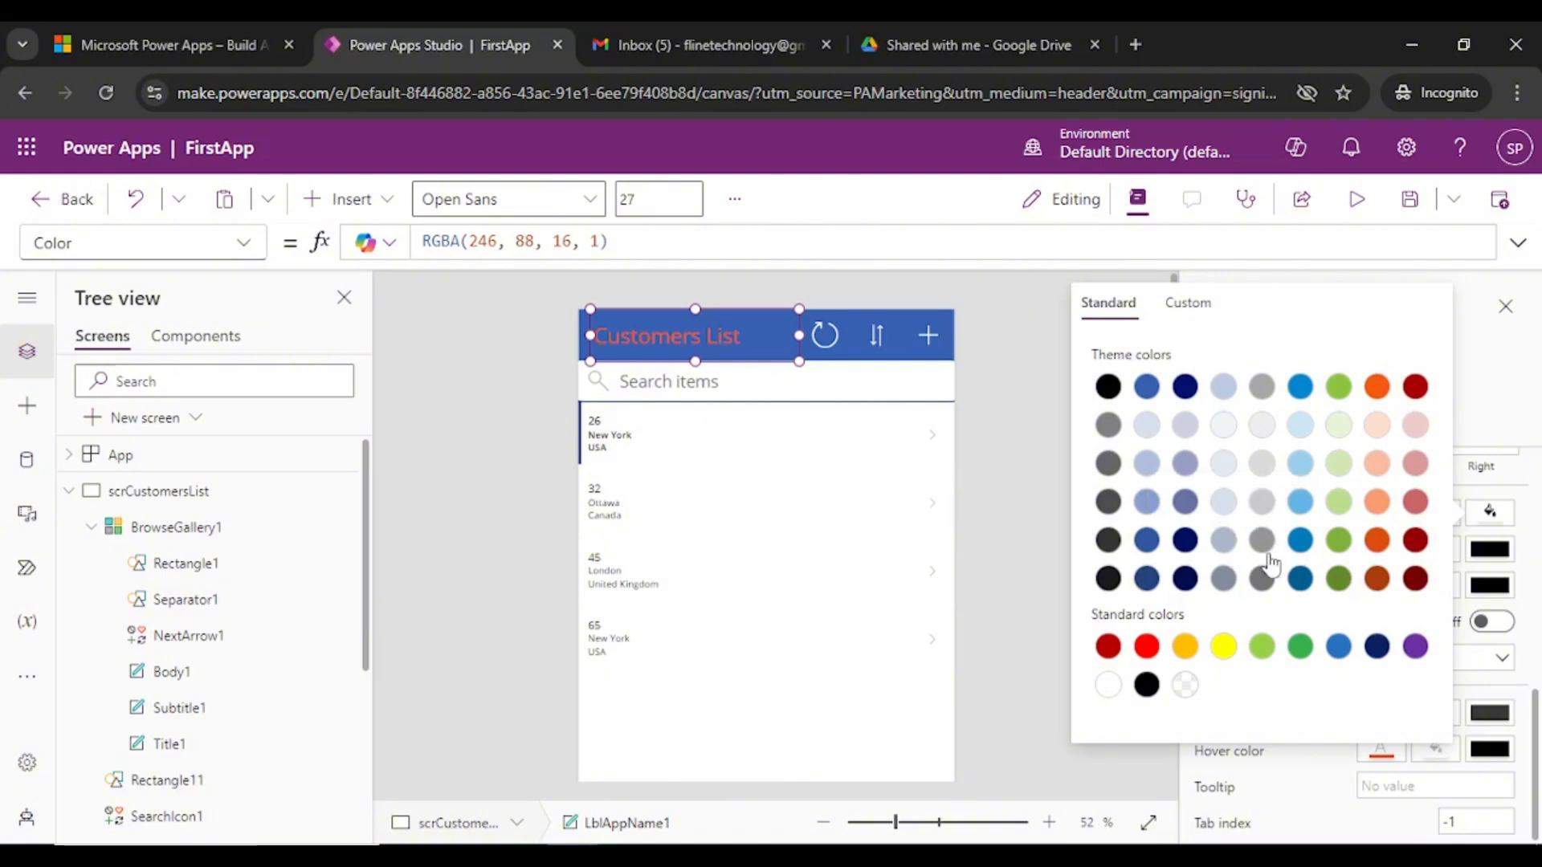
{"action": "left_click", "coordinate": [1224, 502]}
{"action": "left_click", "coordinate": [1008, 382]}
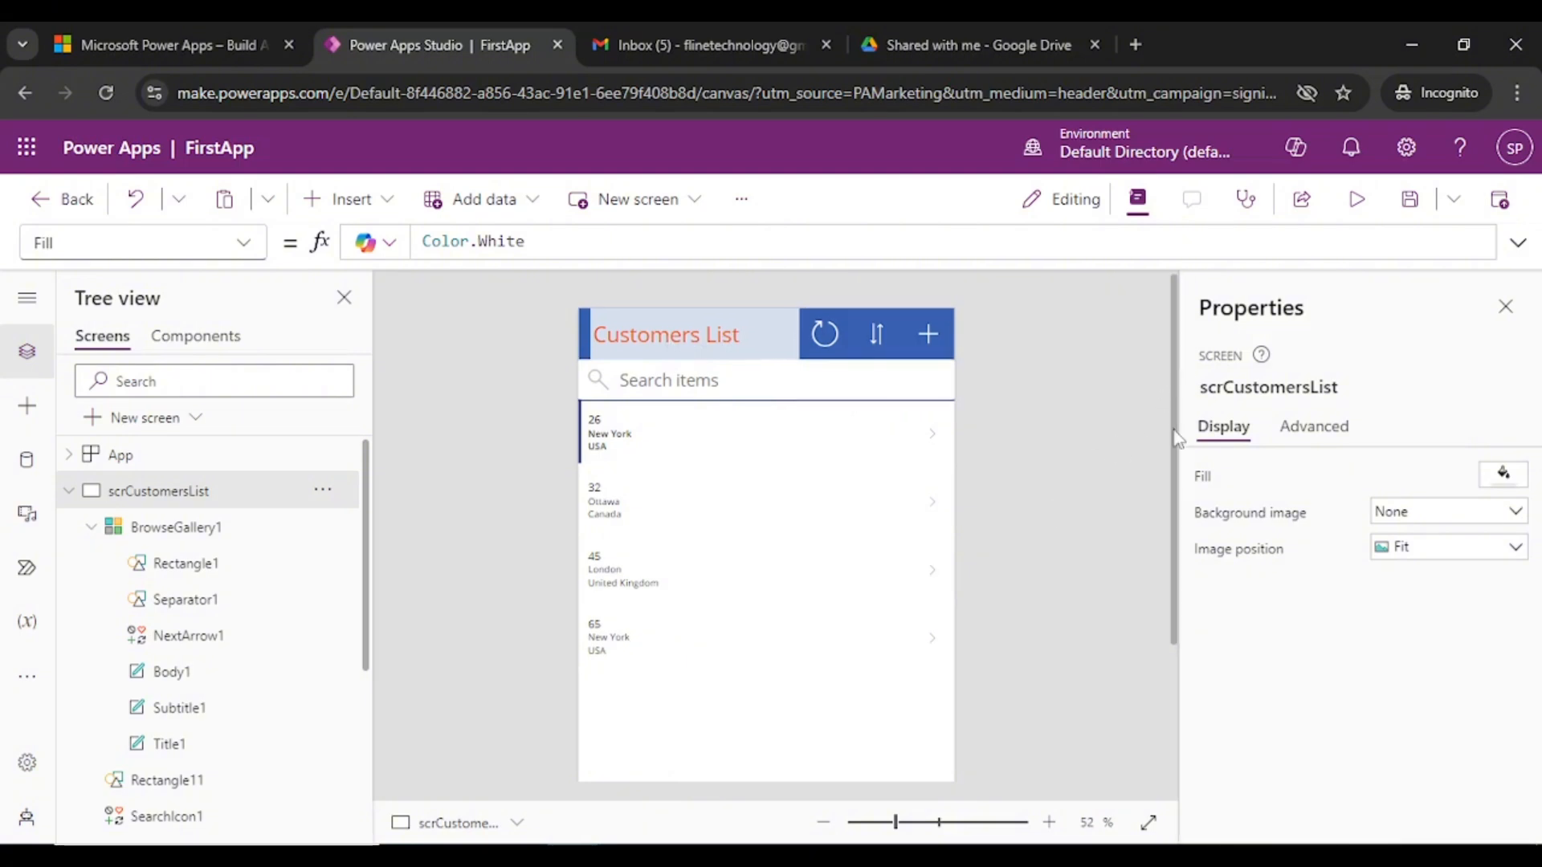
{"action": "scroll", "coordinate": [1163, 360], "scroll_direction": "down", "scroll_amount": 3}
{"action": "scroll", "coordinate": [1163, 360], "scroll_direction": "up", "scroll_amount": 3}
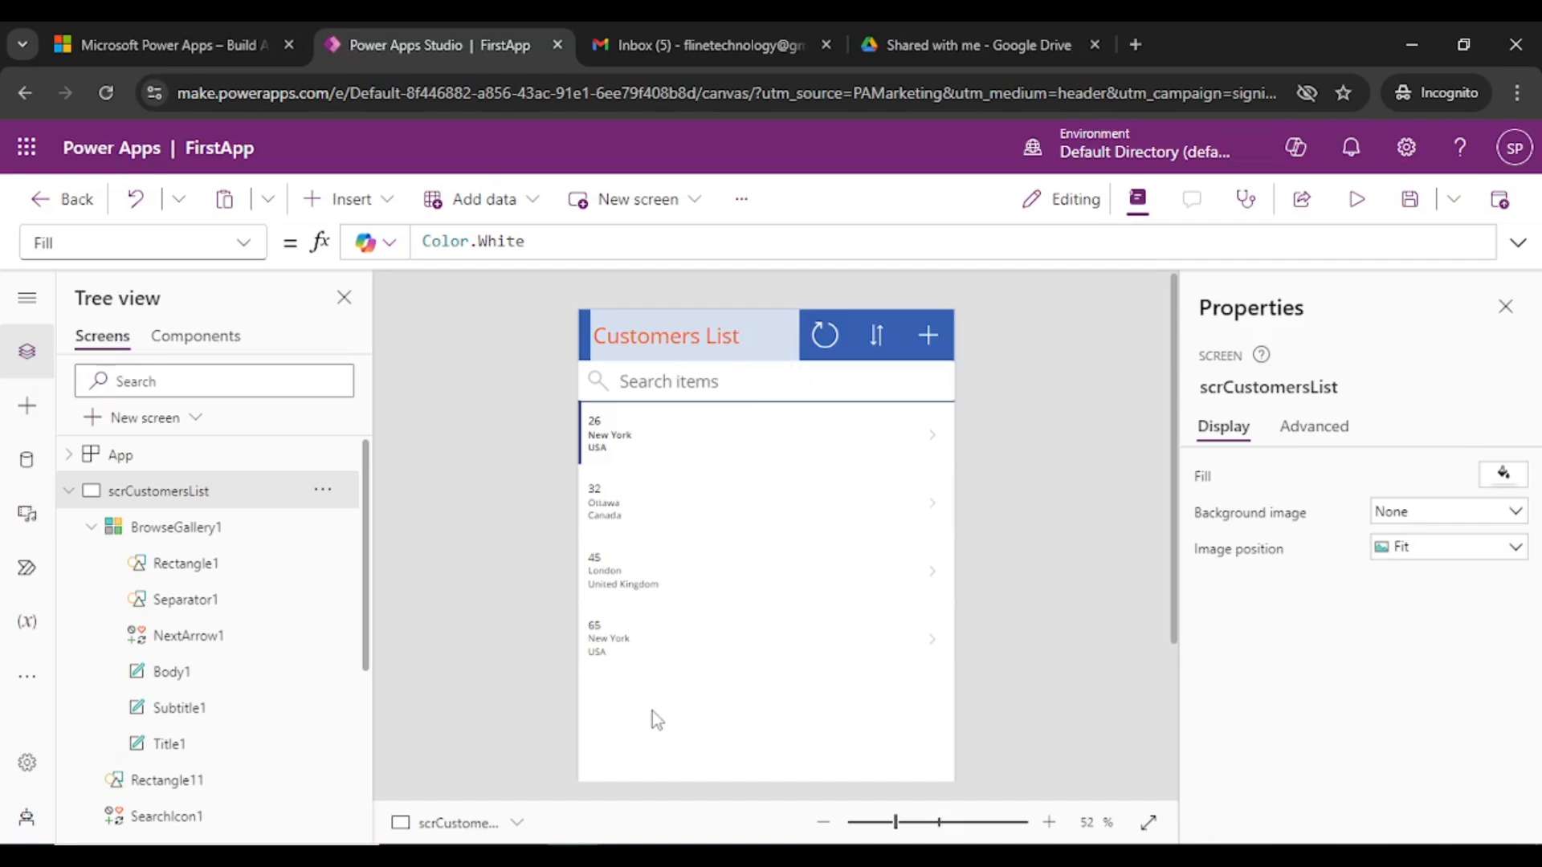
- Shorten BrowseGallery1 to height 828 and move it down to Y 261
{"action": "left_click", "coordinate": [728, 408]}
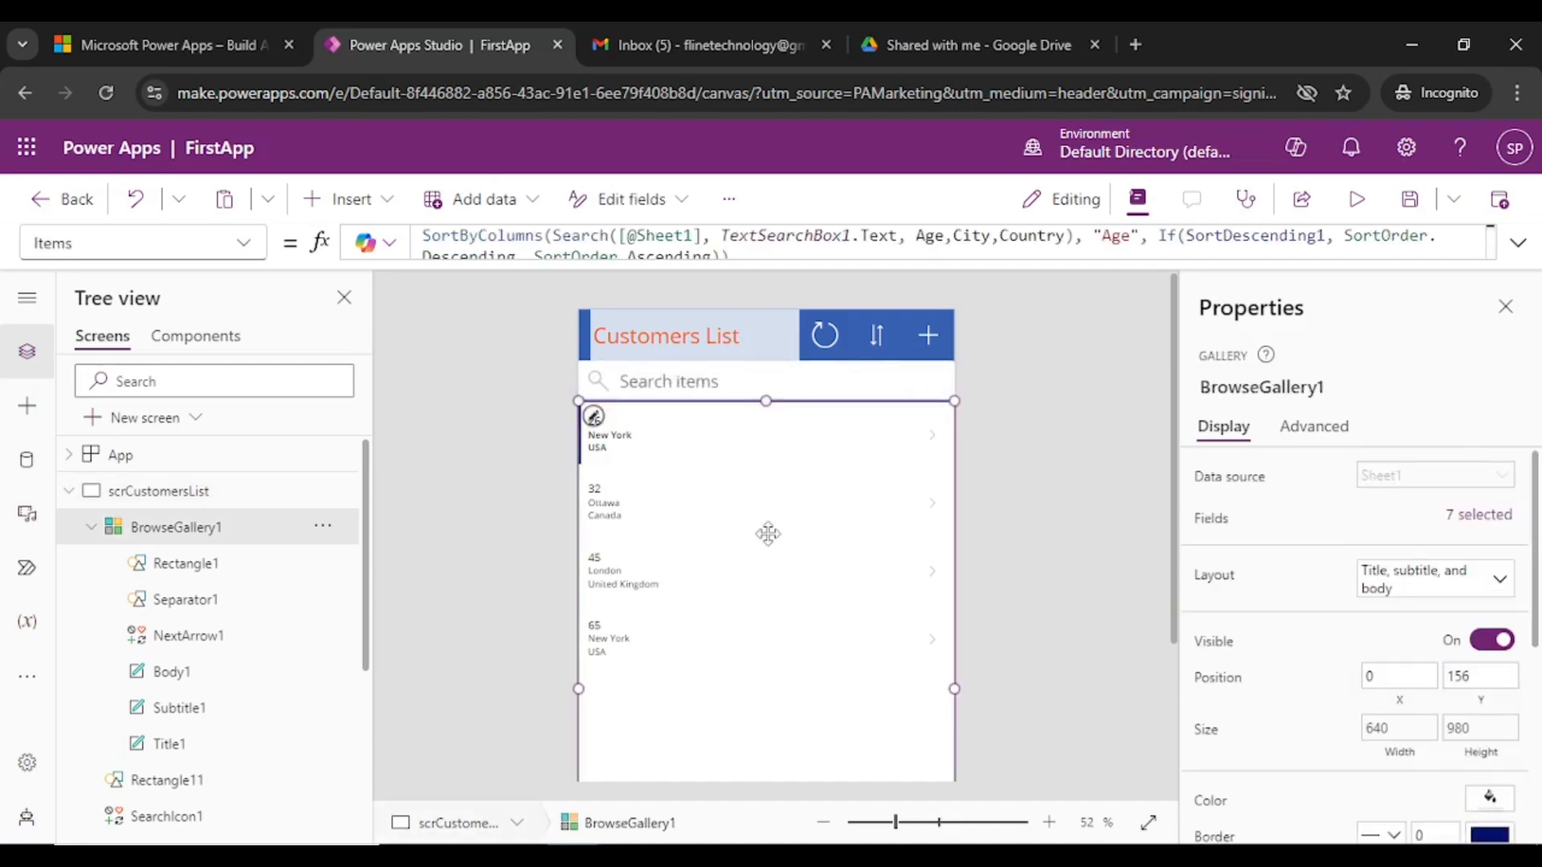
{"action": "scroll", "coordinate": [767, 533], "scroll_direction": "down", "scroll_amount": 3}
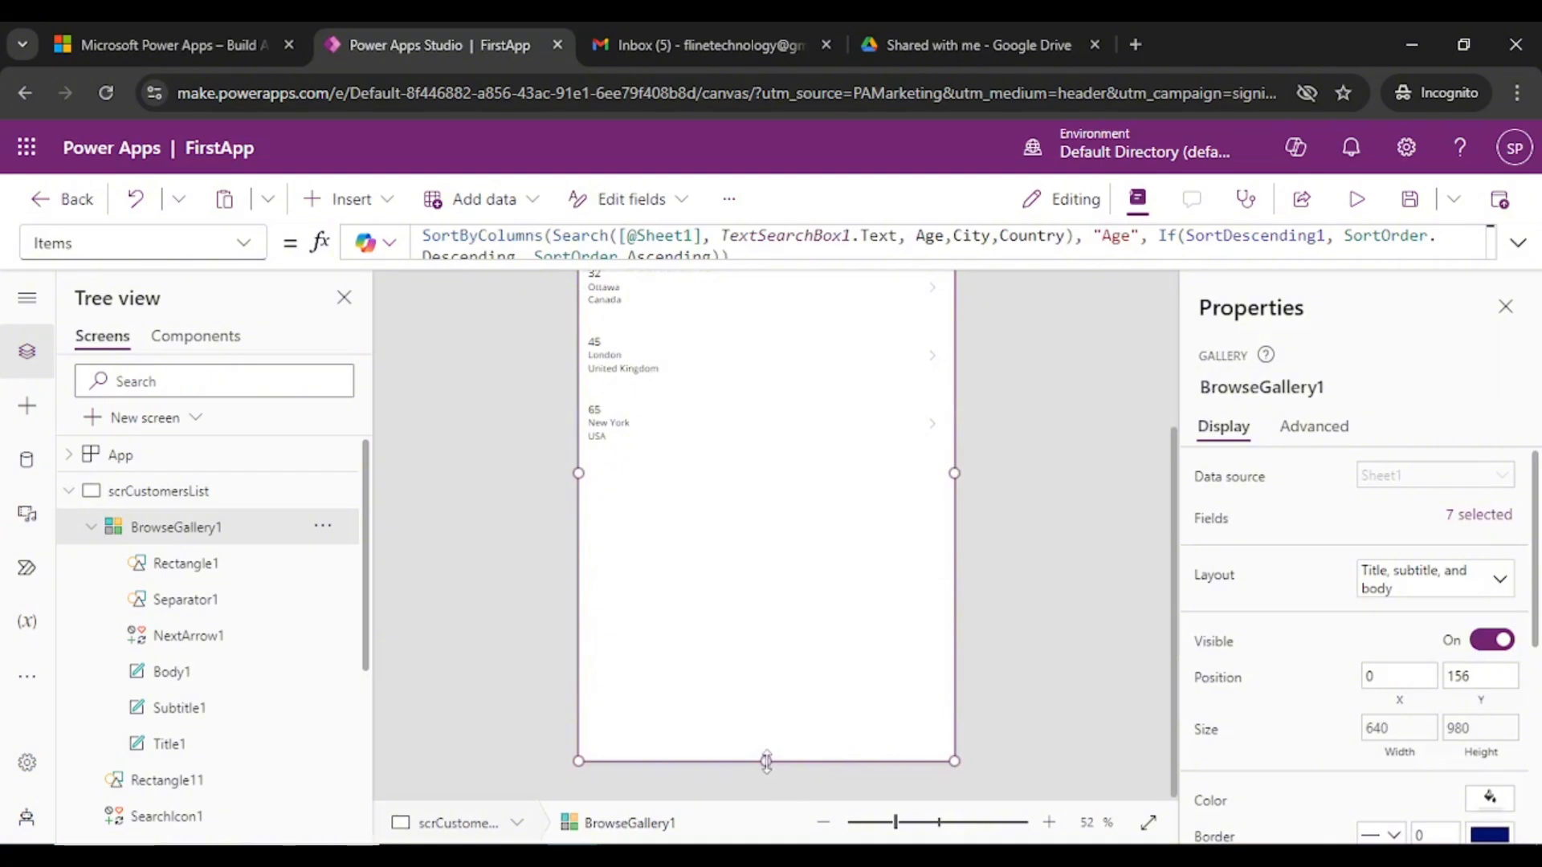
{"action": "mouse_move", "coordinate": [767, 761]}
{"action": "left_mouse_down"}
{"action": "mouse_move", "coordinate": [764, 668]}
{"action": "mouse_move", "coordinate": [771, 743]}
{"action": "left_mouse_up"}
{"action": "scroll", "coordinate": [1056, 485], "scroll_direction": "up", "scroll_amount": 3}
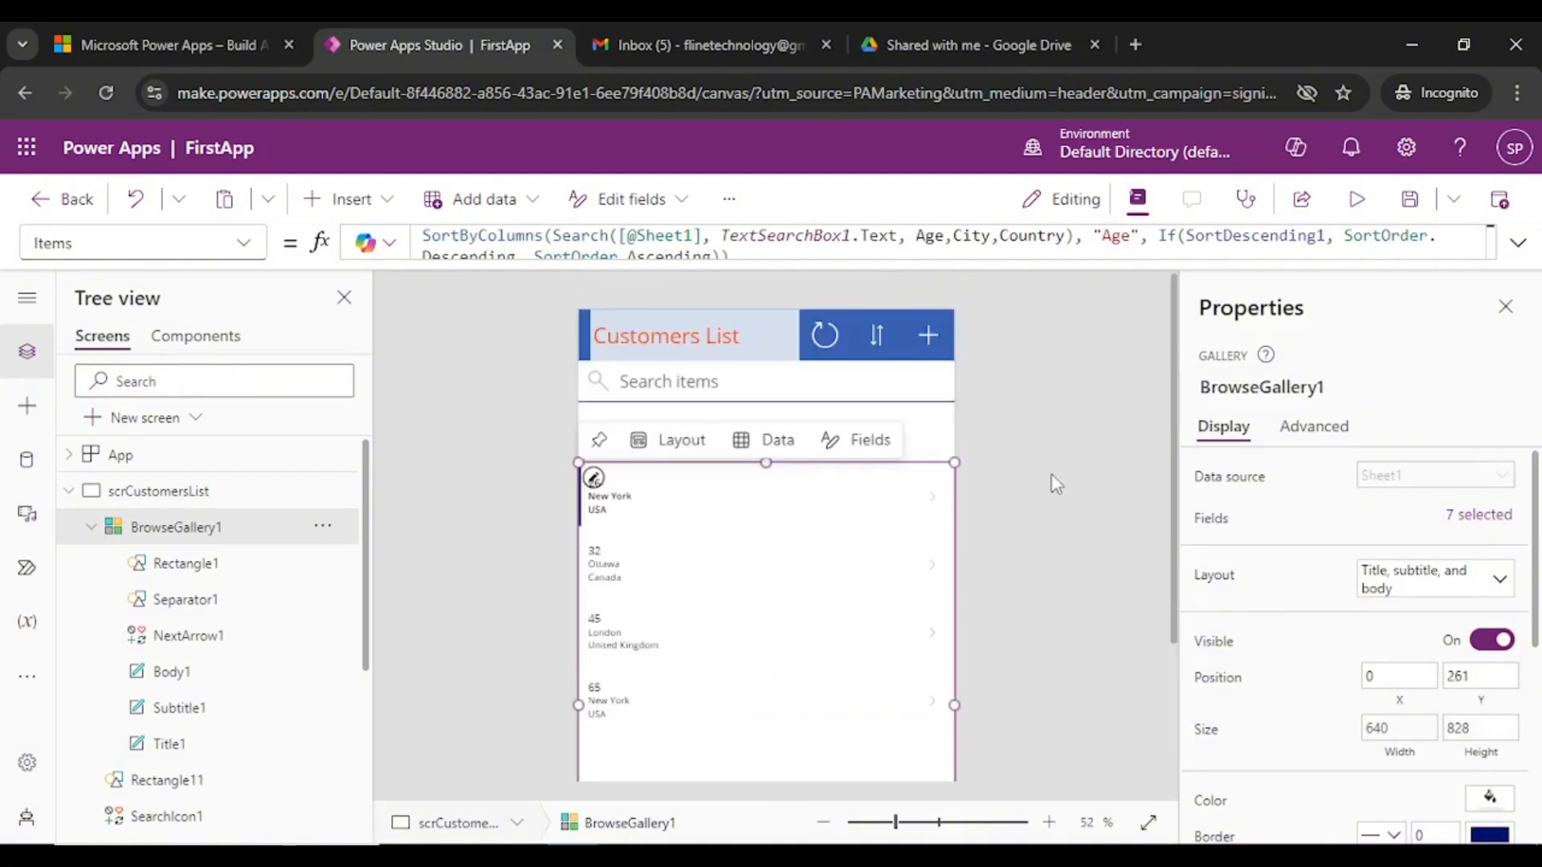
{"action": "left_click", "coordinate": [705, 431]}
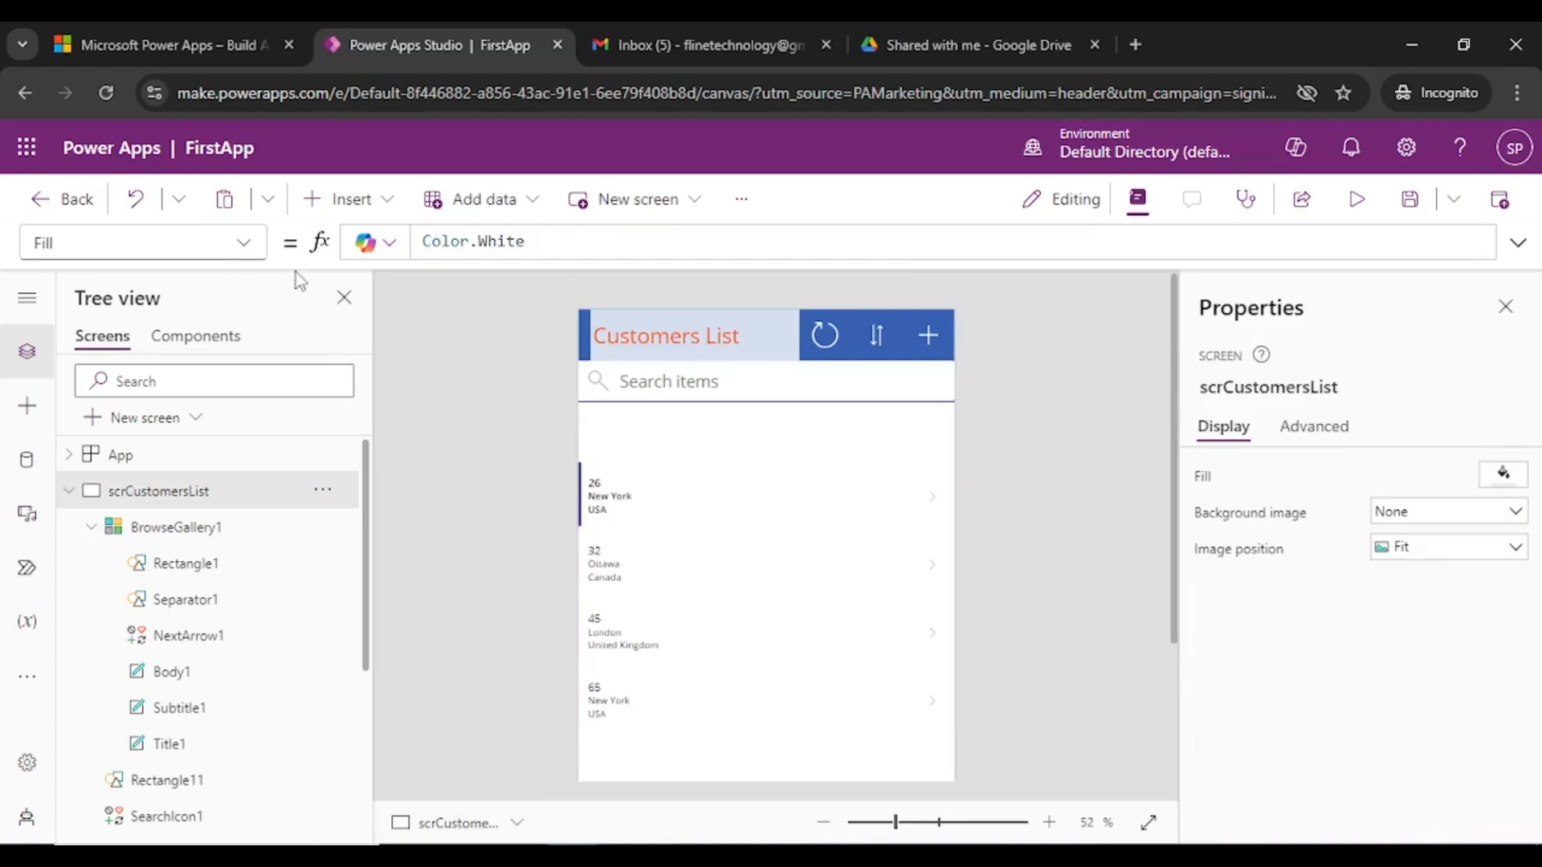
{"action": "left_click", "coordinate": [342, 200]}
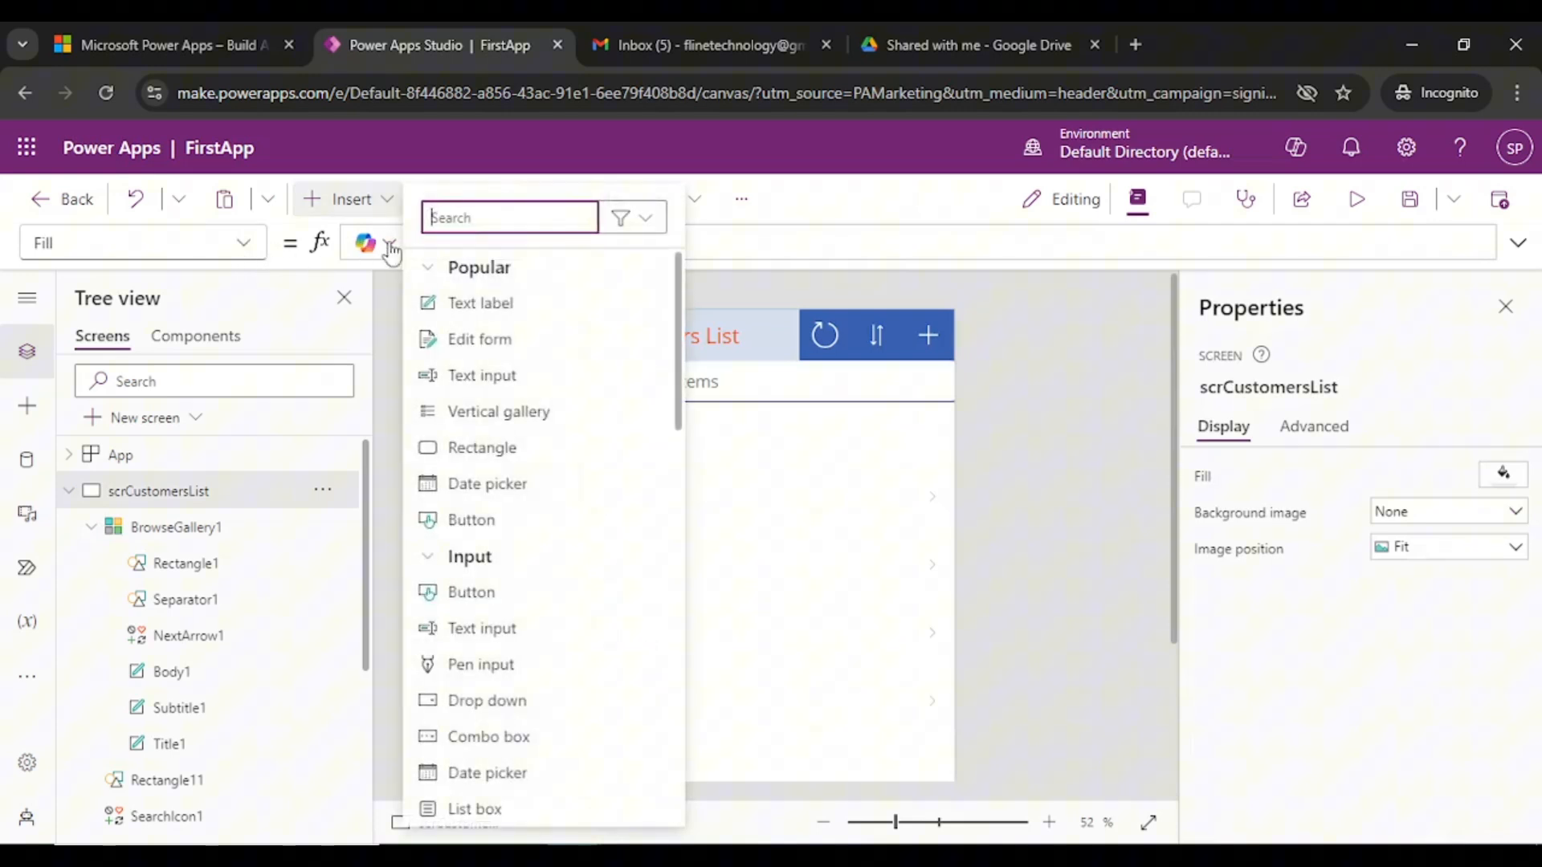
- Insert text label Label1 below the Search items box, widened to the screen's right edge
{"action": "left_click", "coordinate": [504, 309]}
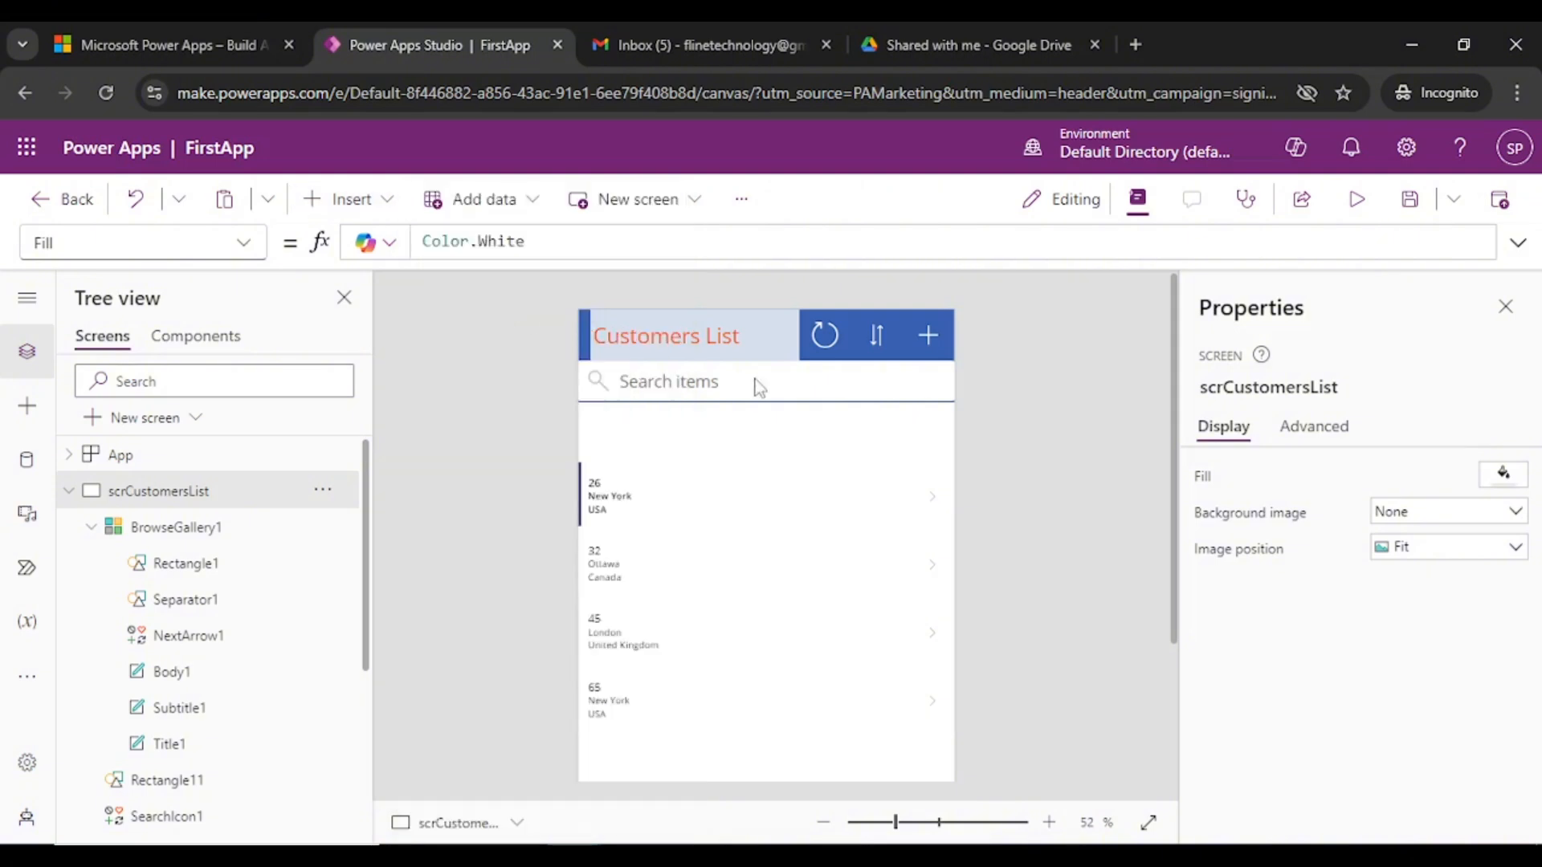
{"action": "left_click_drag", "start_coordinate": [689, 340], "coordinate": [666, 418]}
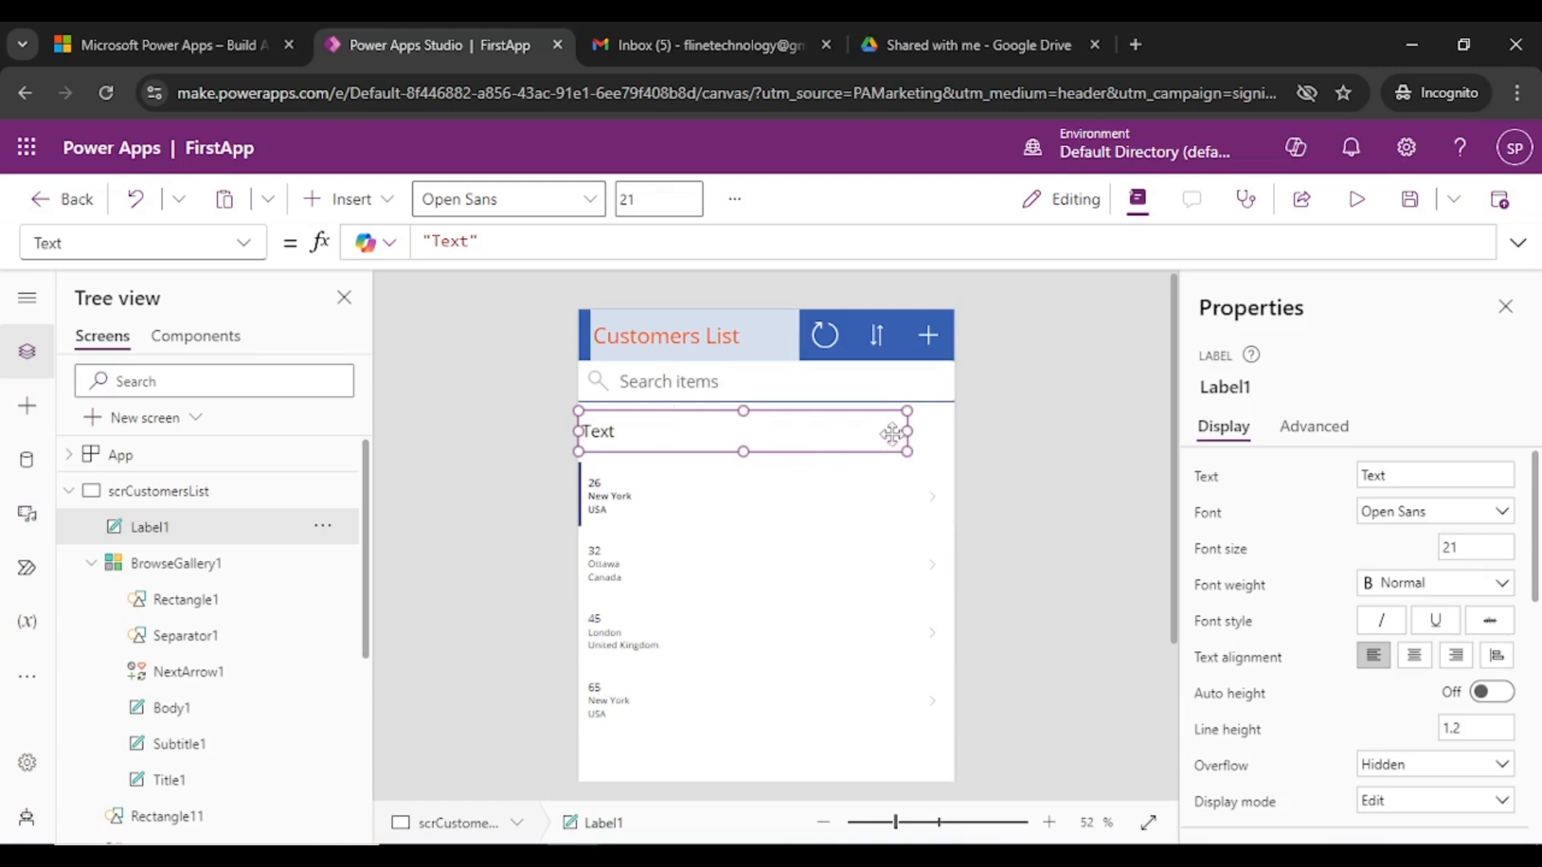
{"action": "left_click_drag", "start_coordinate": [907, 431], "coordinate": [957, 433]}
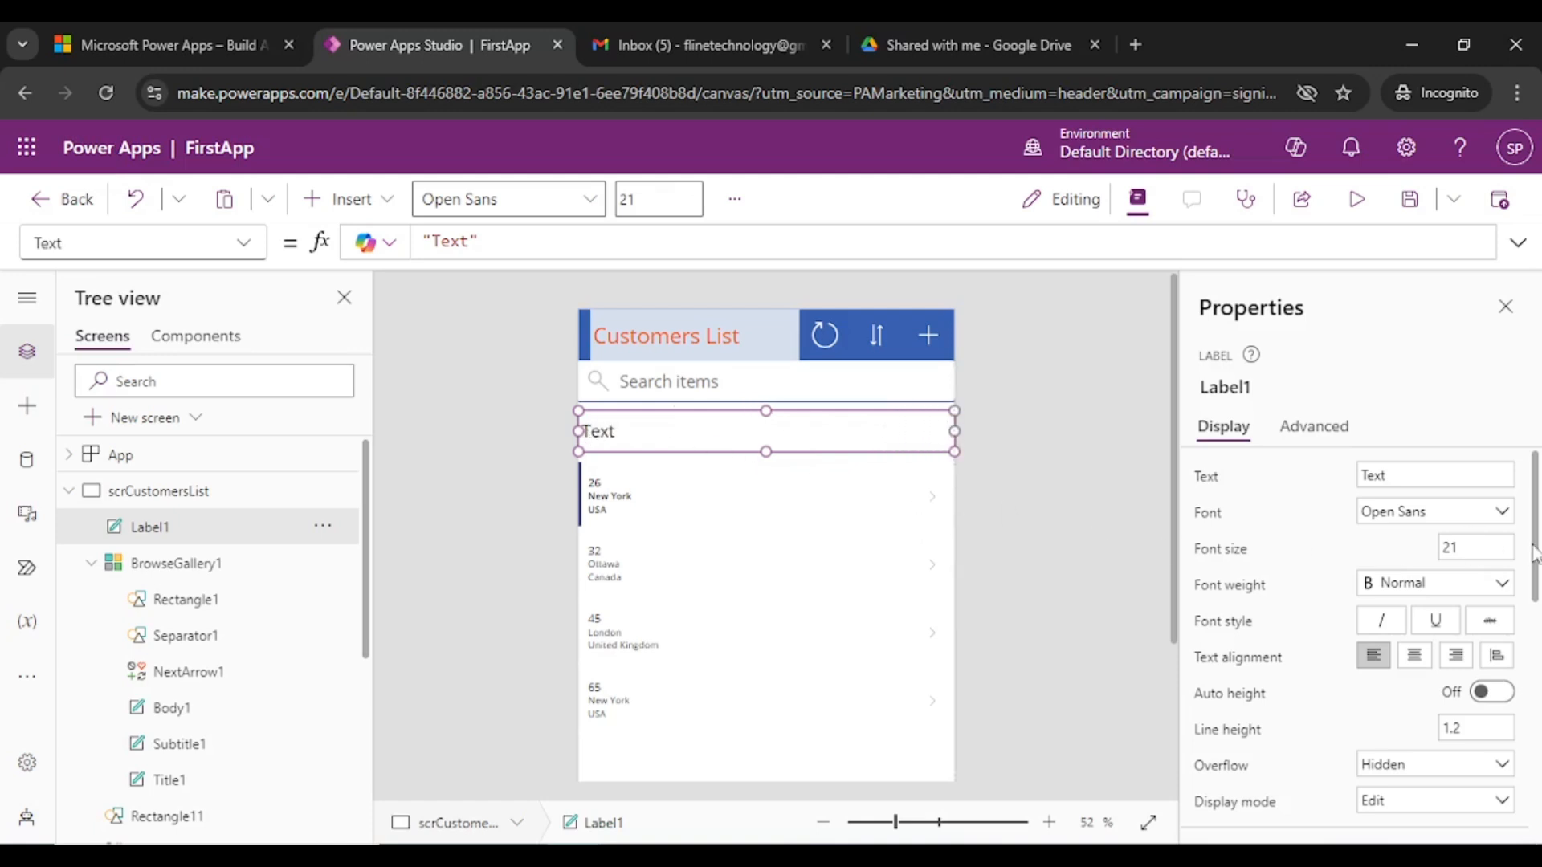
- Set Label1's font size to 13
{"action": "left_click", "coordinate": [1481, 542]}
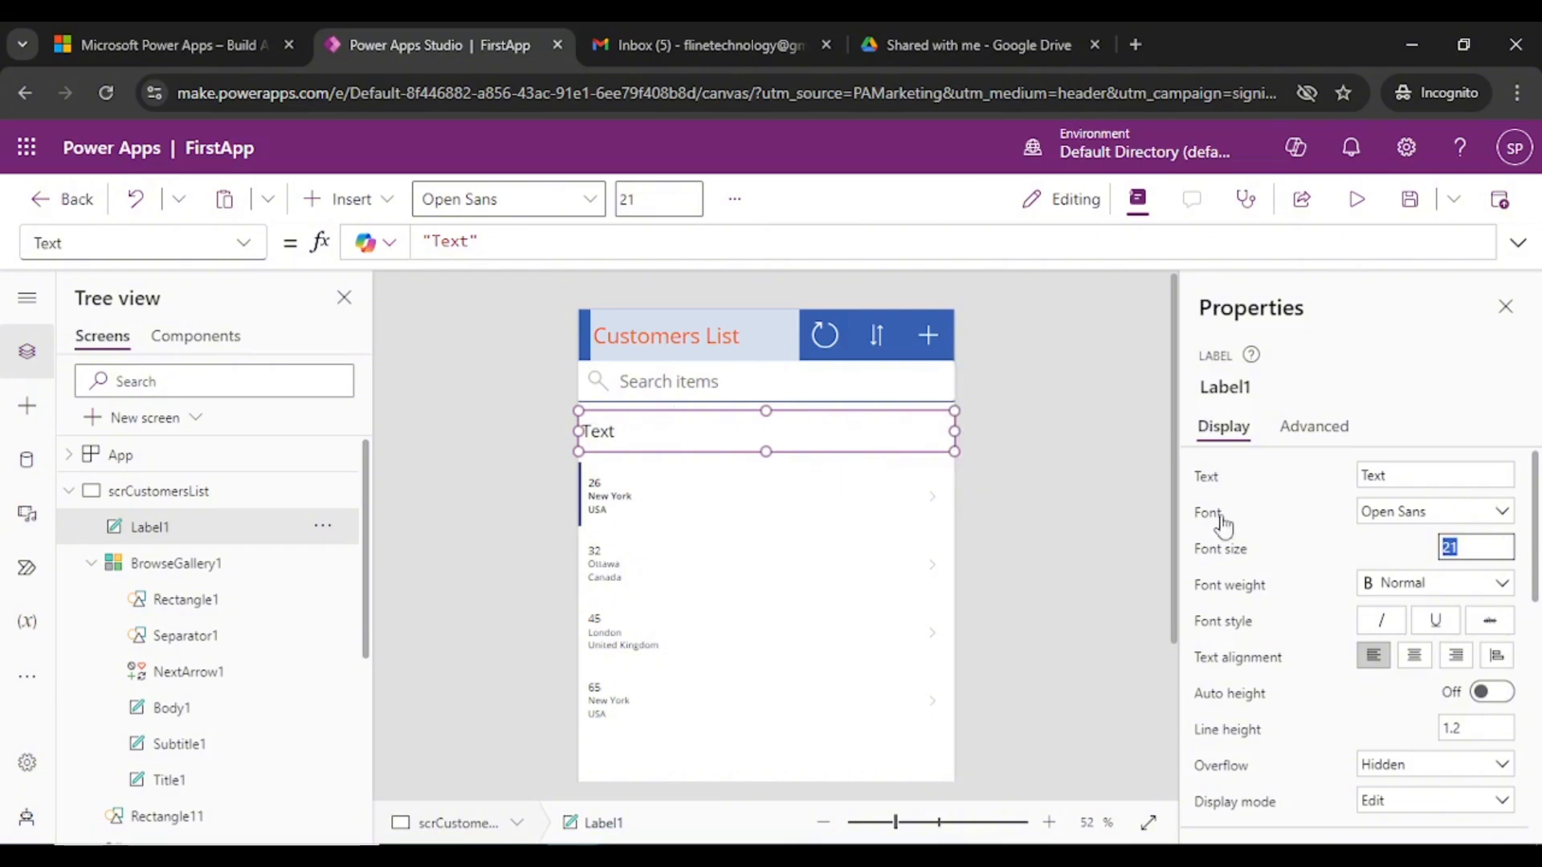
{"action": "type", "text": "1"}
{"action": "left_click", "coordinate": [996, 440]}
{"action": "left_click", "coordinate": [656, 444]}
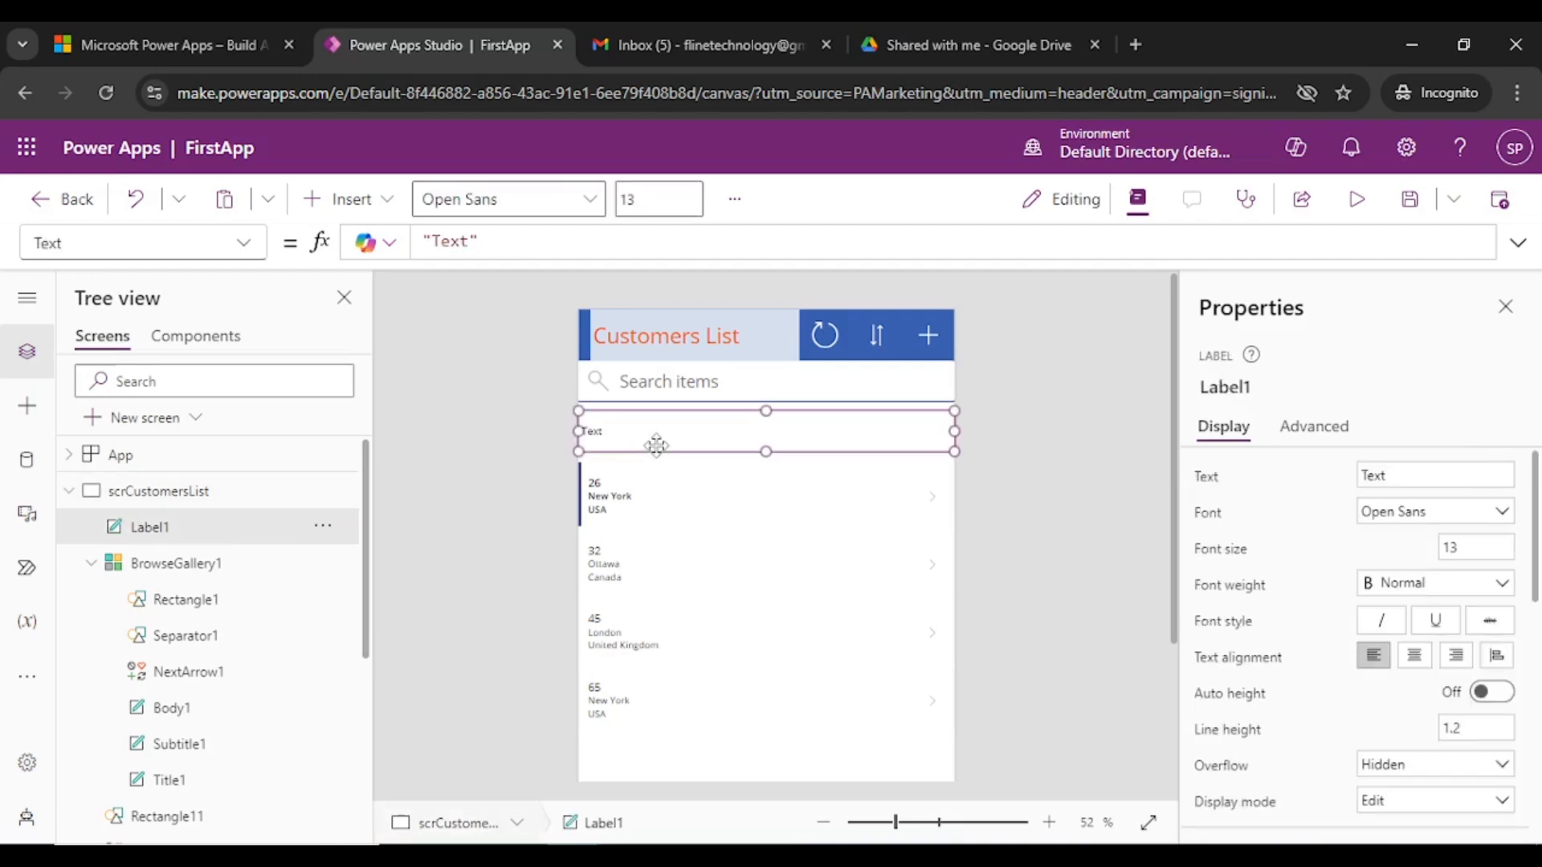
- Change Label1's text to "* Click on Customer to Modify"
{"action": "left_click", "coordinate": [1402, 478]}
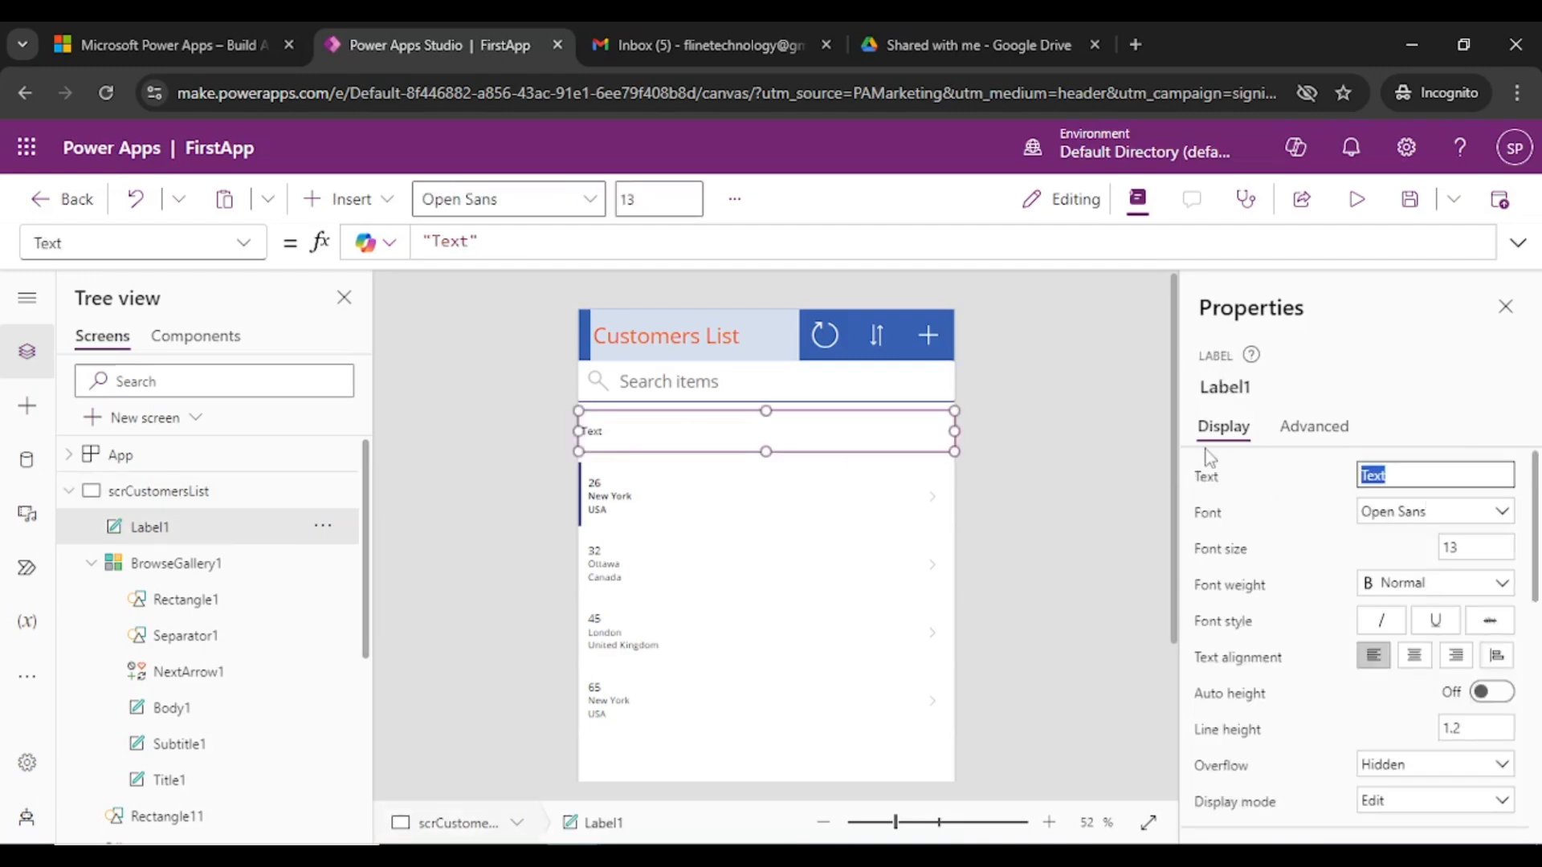
{"action": "type", "text": "* Clicn"}
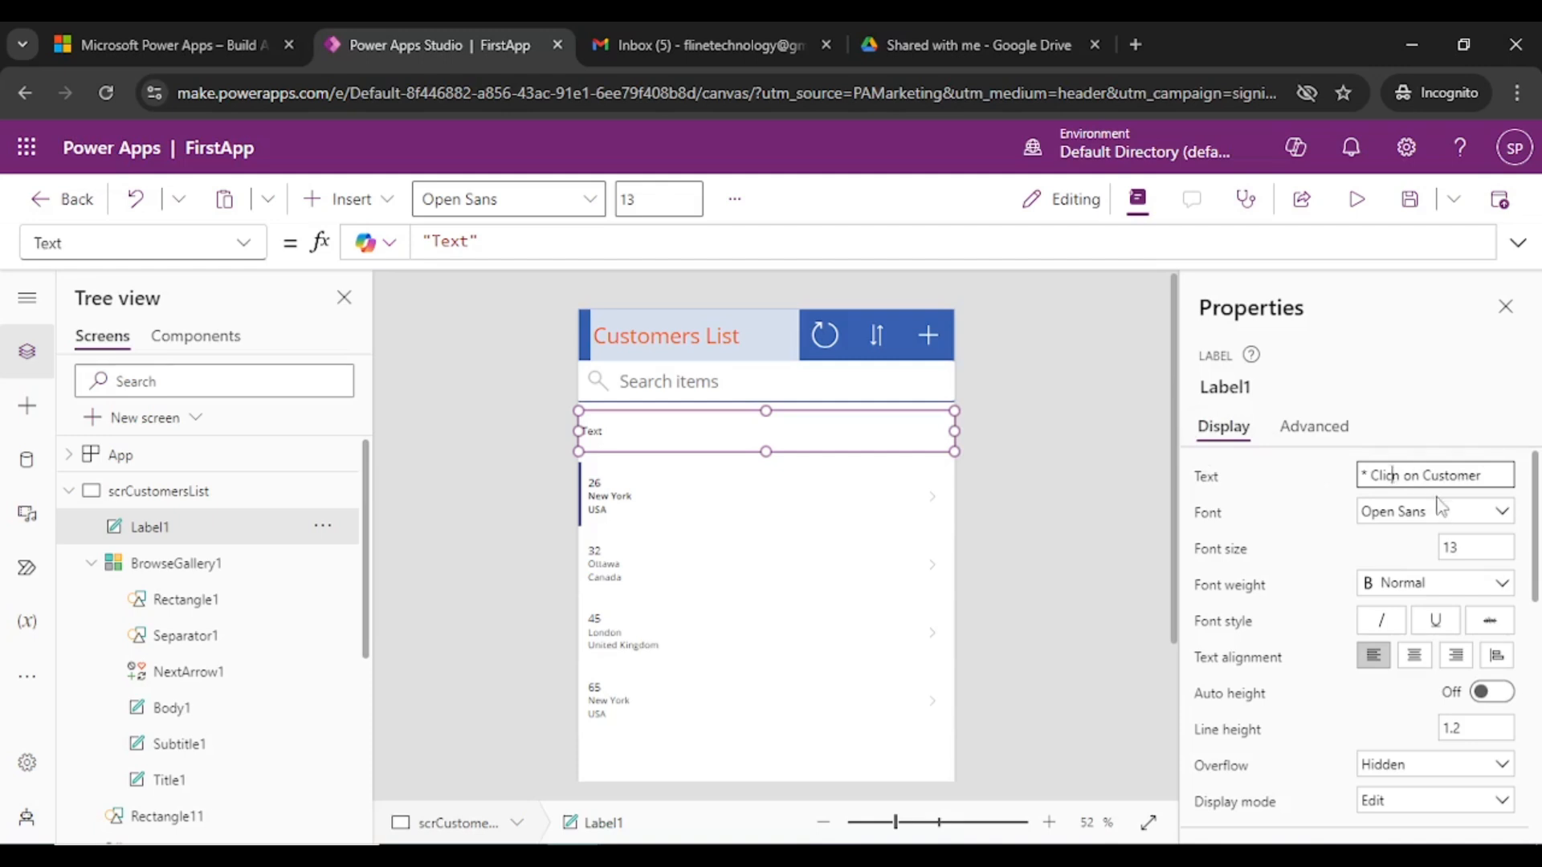
{"action": "key", "text": "Delete"}
{"action": "type", "text": "k"}
{"action": "type", "text": "Modify"}
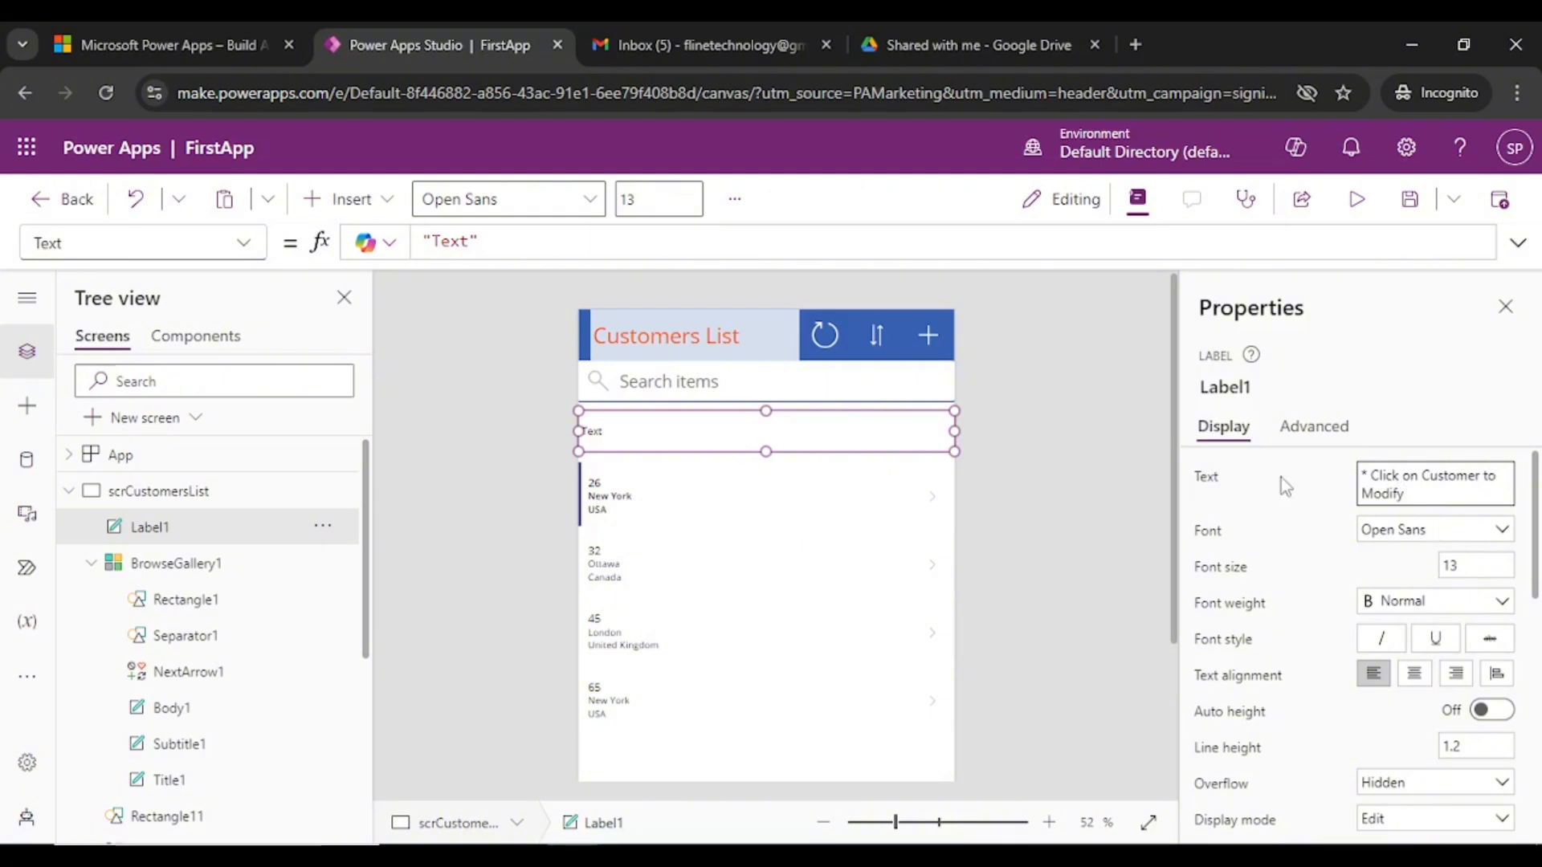
{"action": "left_click", "coordinate": [1047, 421]}
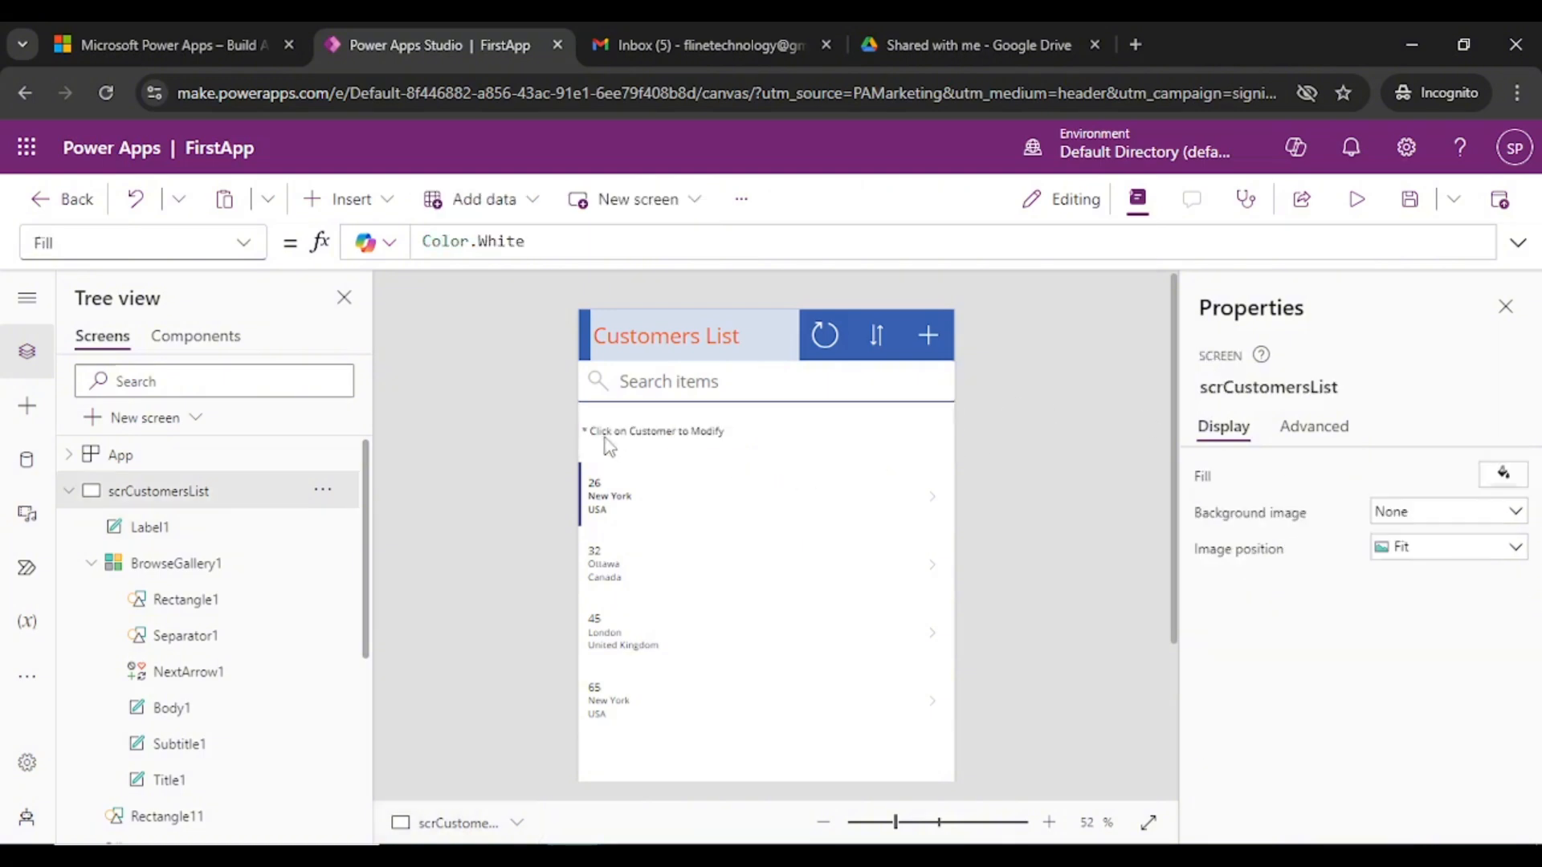
{"action": "left_click", "coordinate": [787, 465]}
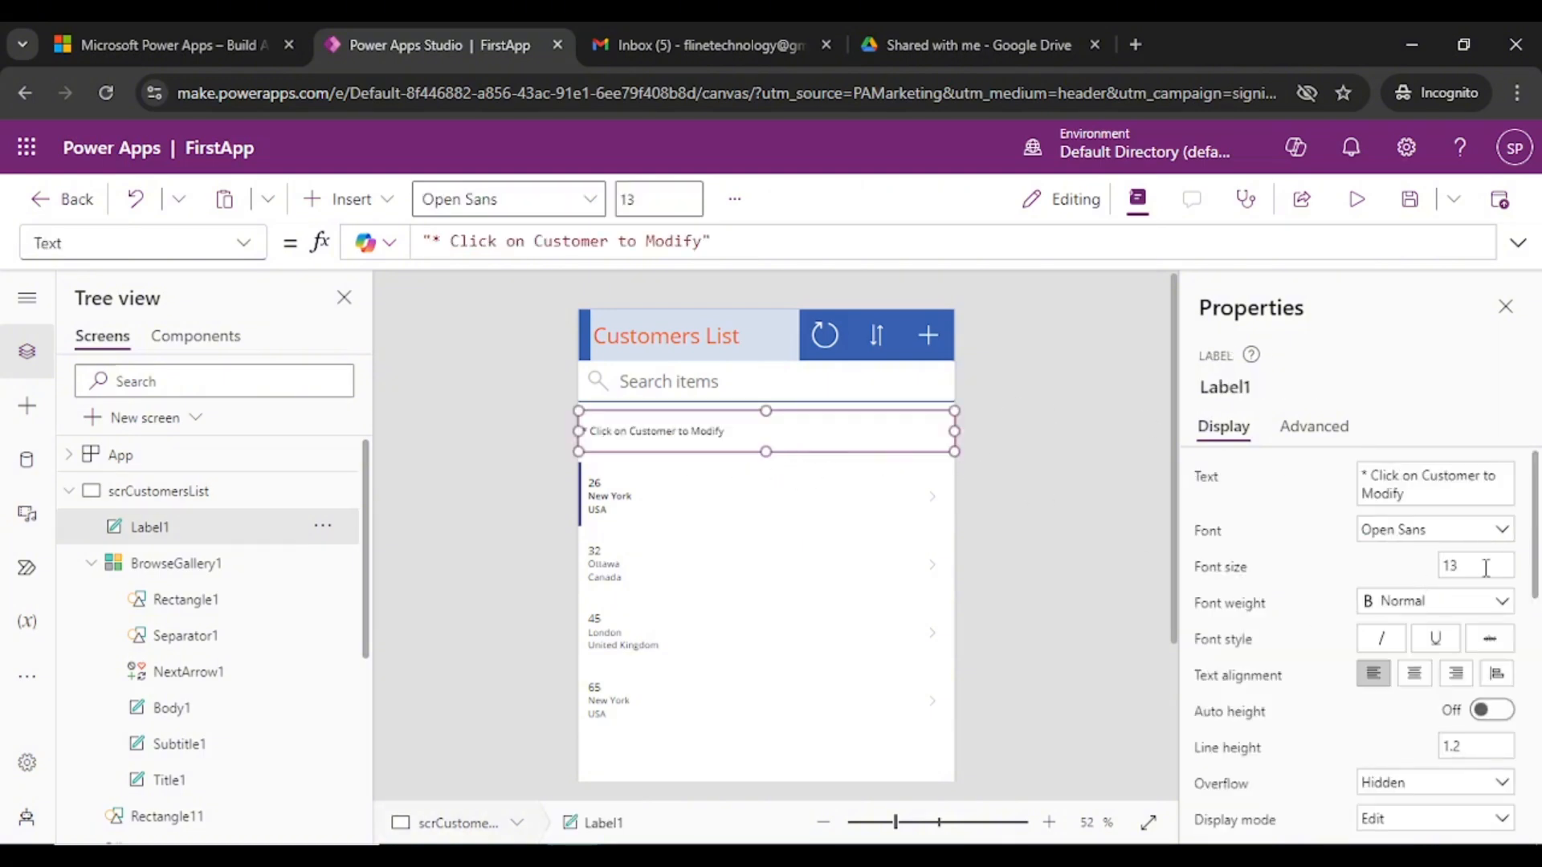
- Set the hint label's text colour to the standard blue swatch
{"action": "scroll", "coordinate": [1471, 664], "scroll_direction": "down", "scroll_amount": 5}
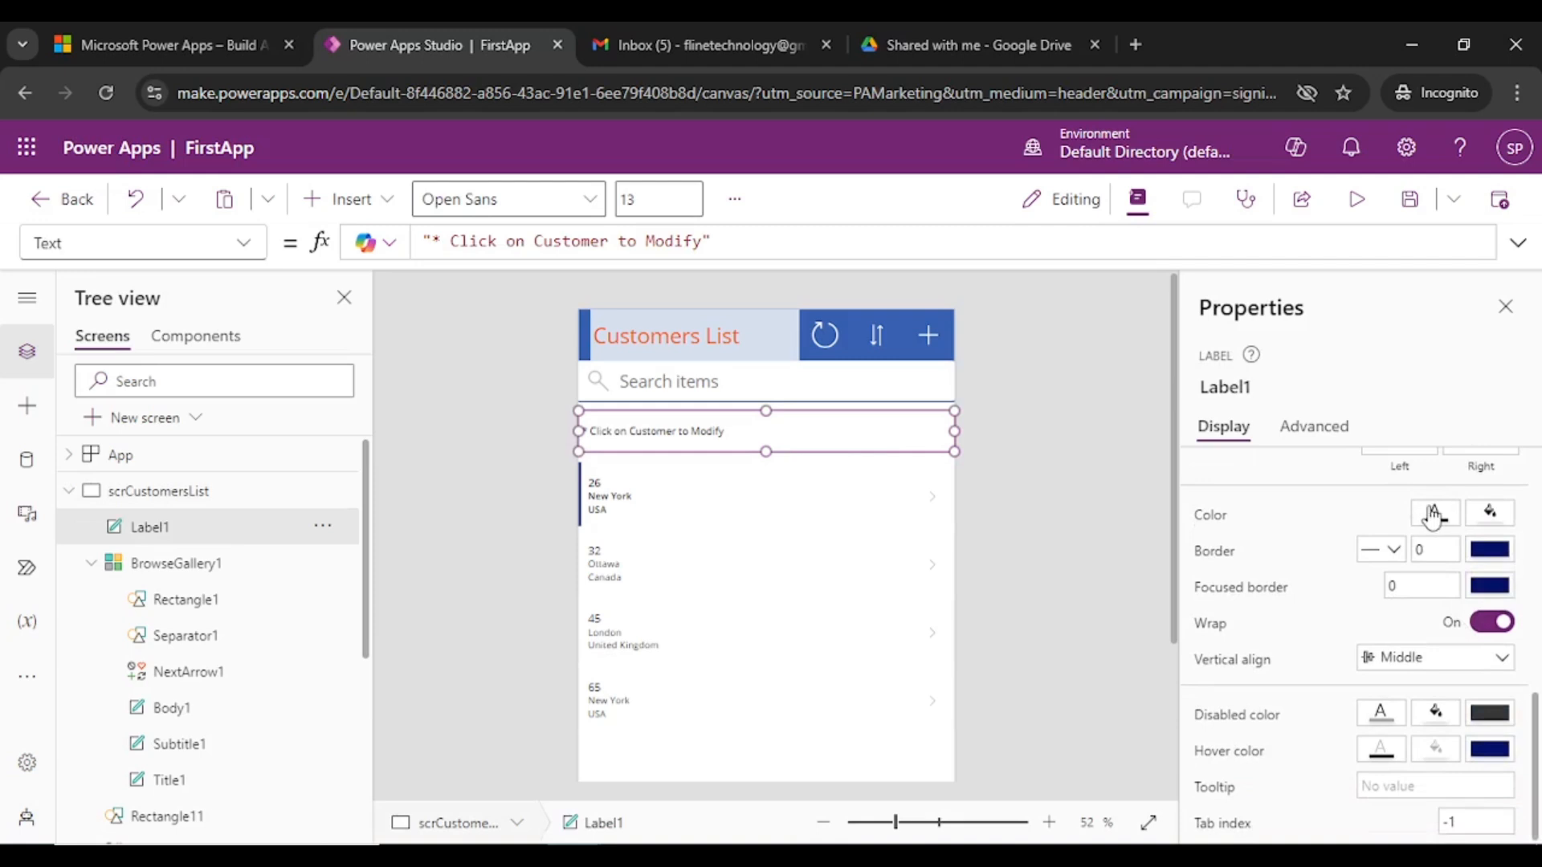
{"action": "left_click", "coordinate": [1434, 513]}
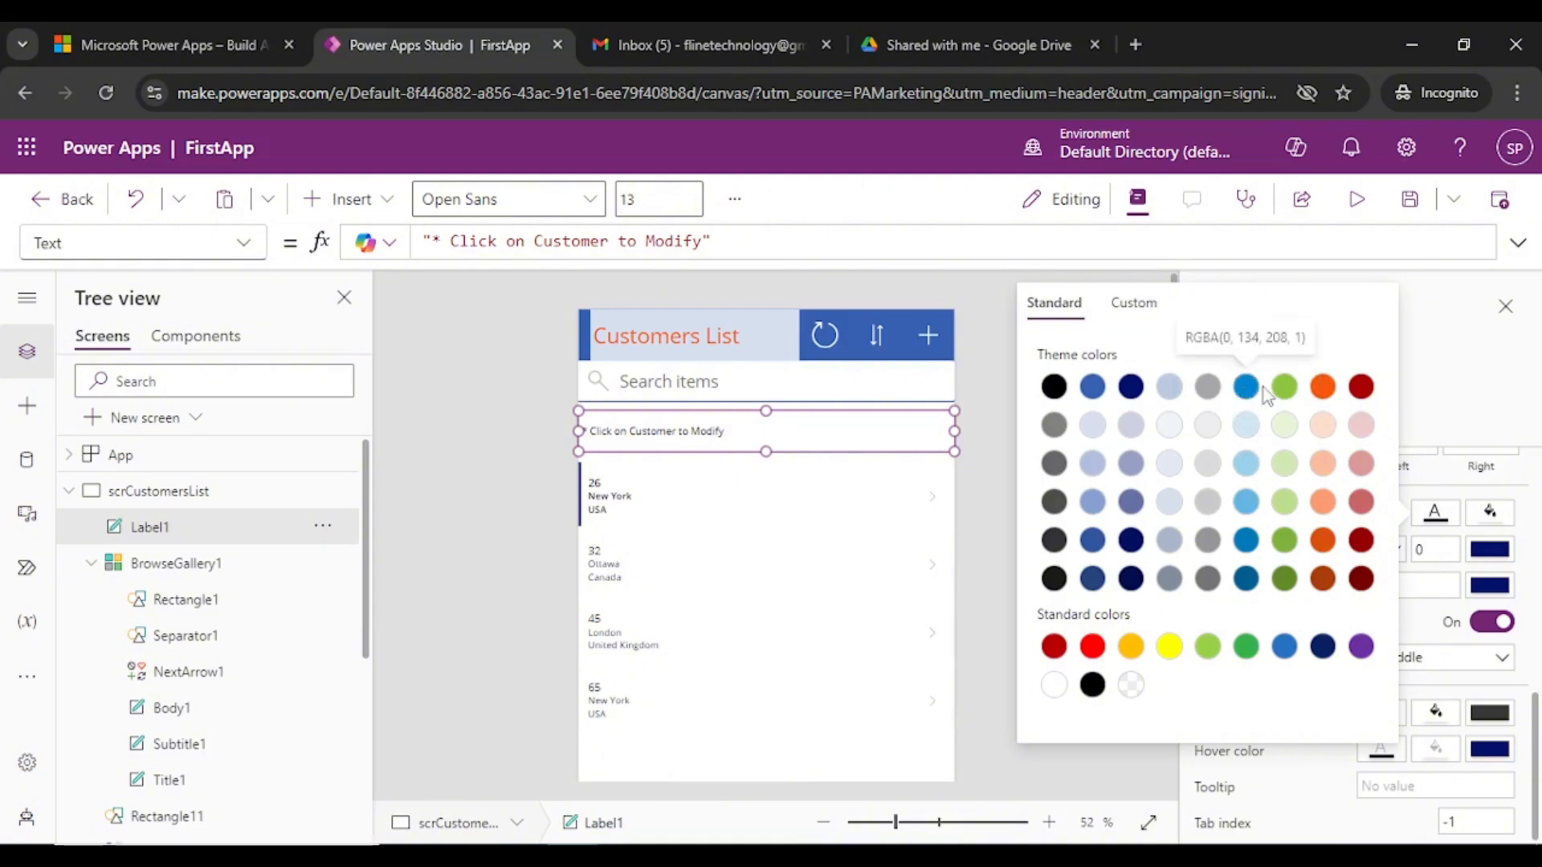
{"action": "left_click", "coordinate": [1284, 647]}
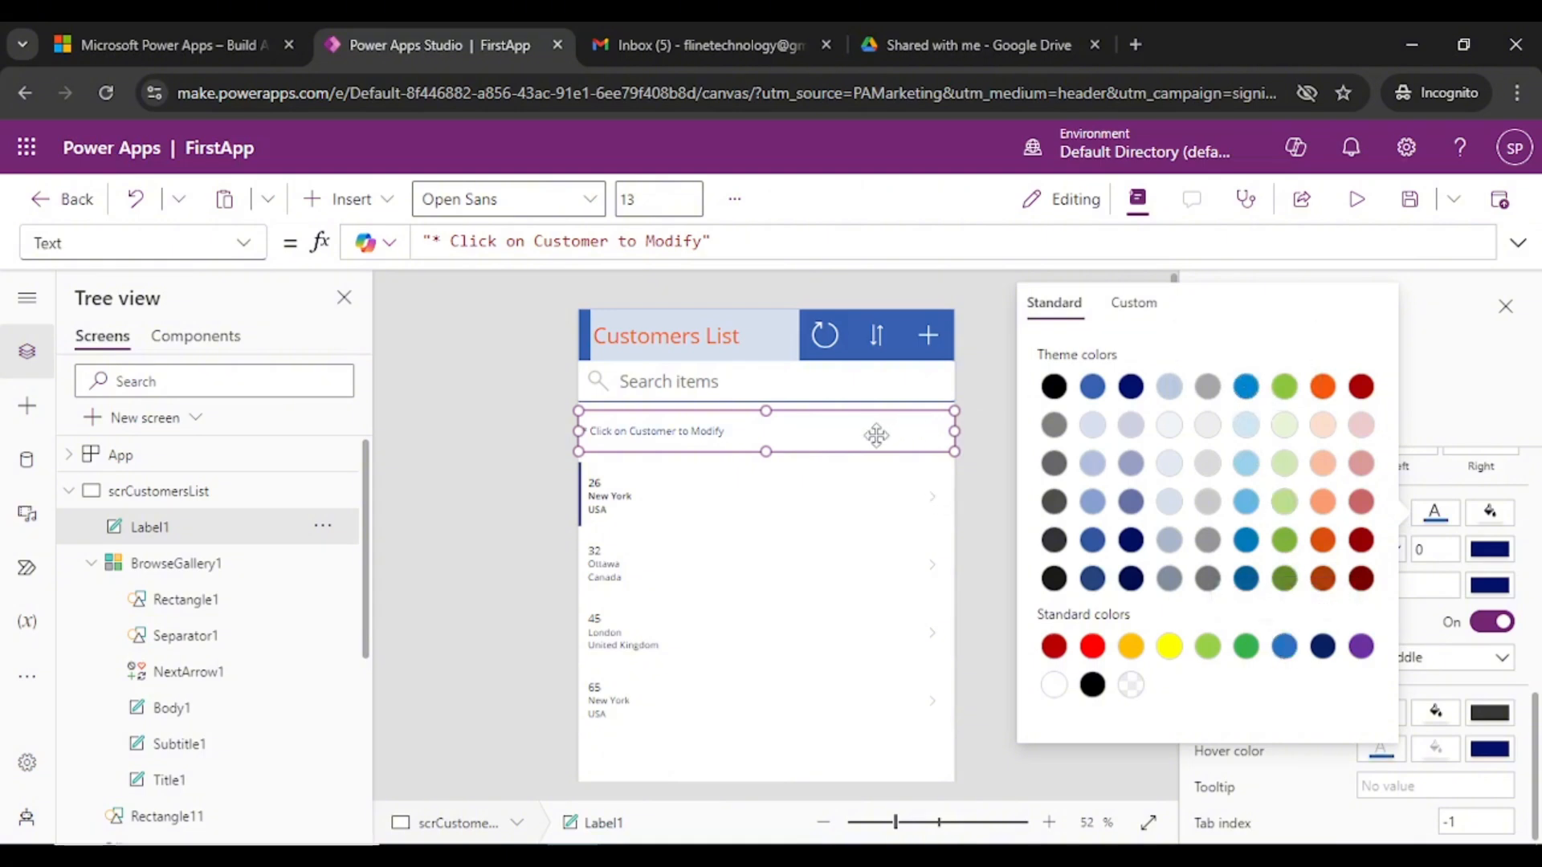
{"action": "left_click", "coordinate": [770, 449]}
- Make the hint label's box slightly shorter from the bottom
{"action": "mouse_move", "coordinate": [769, 449]}
{"action": "left_mouse_down"}
{"action": "mouse_move", "coordinate": [769, 429]}
{"action": "mouse_move", "coordinate": [771, 450]}
{"action": "left_mouse_up"}
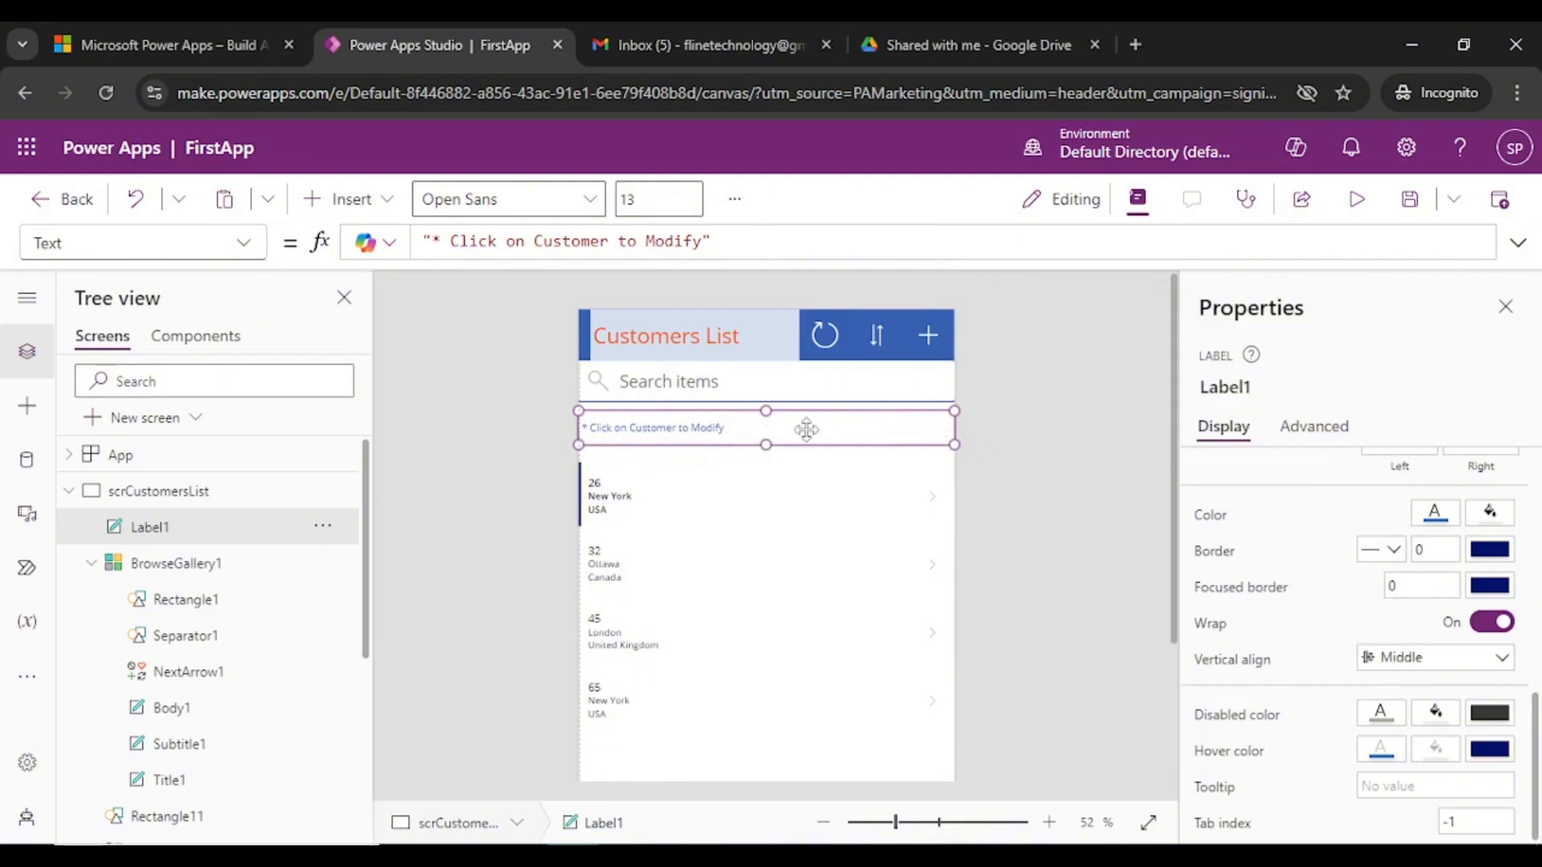
{"action": "left_click", "coordinate": [1034, 435]}
{"action": "scroll", "coordinate": [887, 526], "scroll_direction": "up", "scroll_amount": 3}
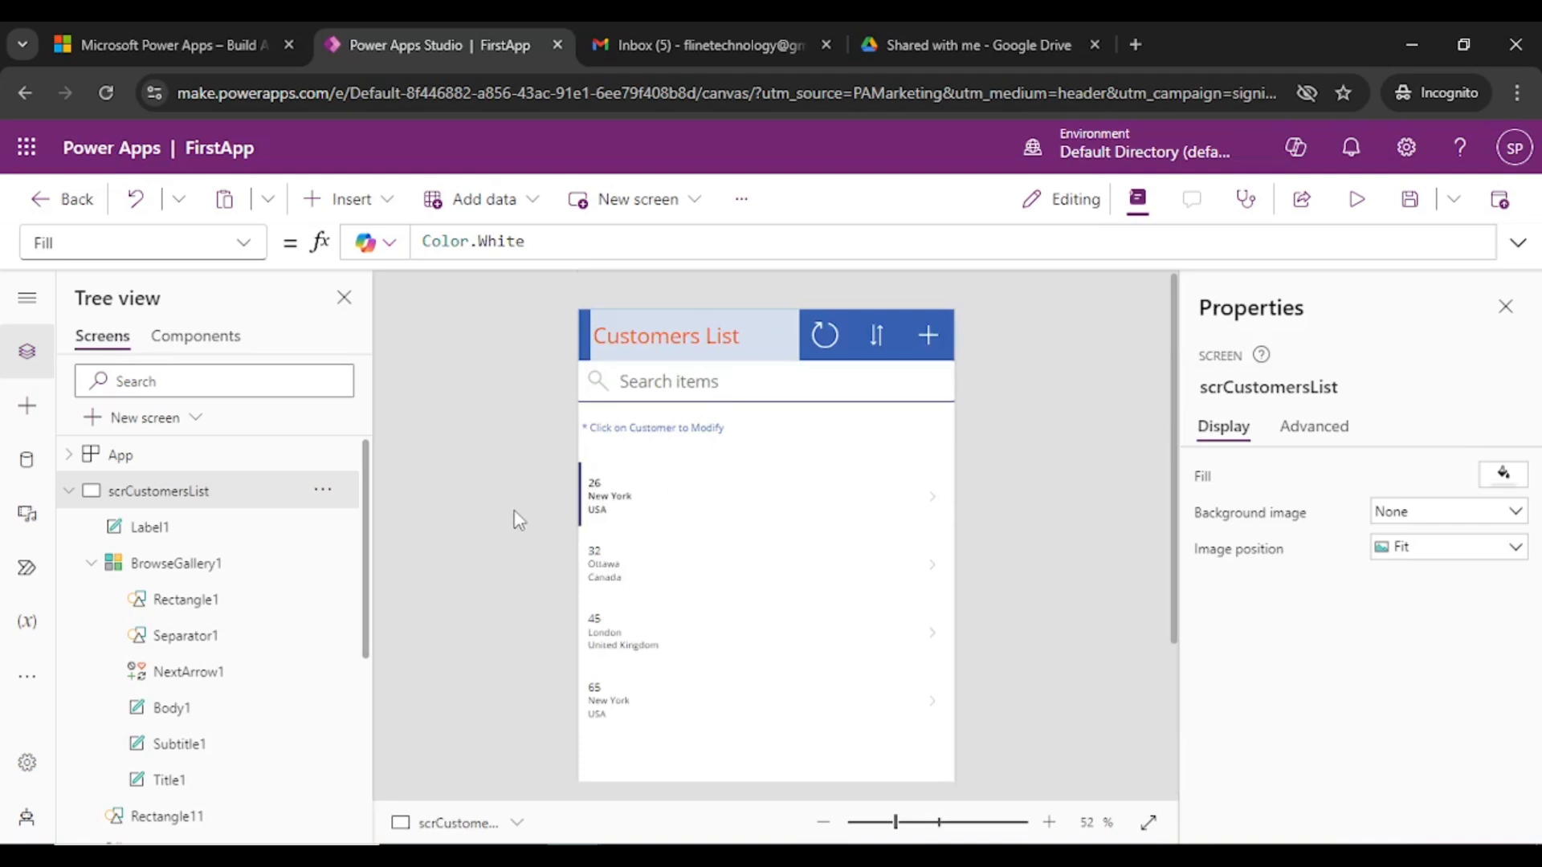
- On scrCUstomerDetail, change the Sheet1 header text to "Cutomer Detail"
{"action": "left_click", "coordinate": [69, 493]}
{"action": "left_click", "coordinate": [158, 536]}
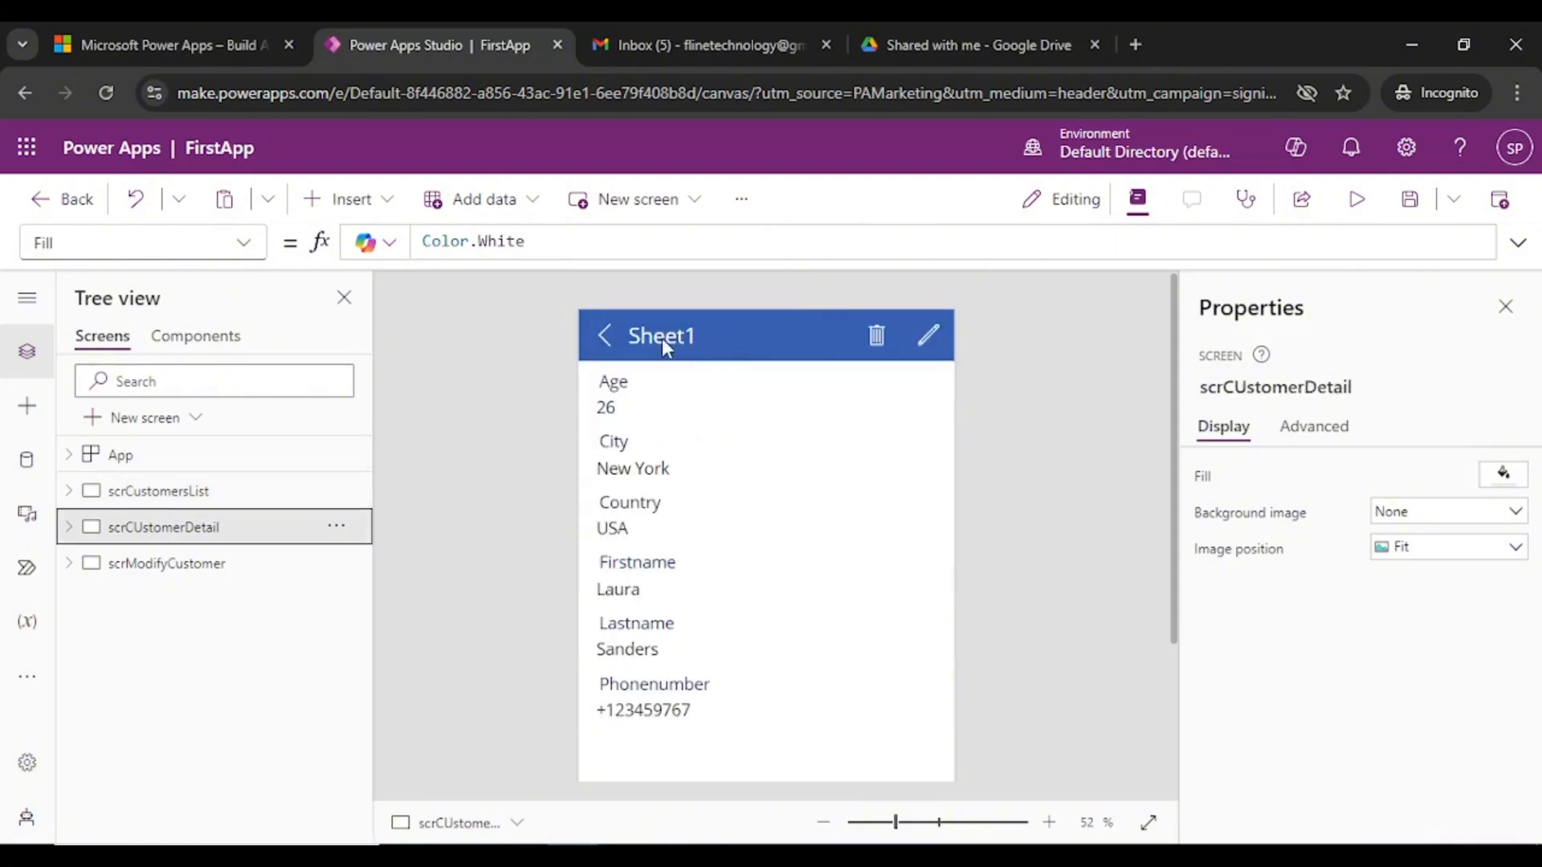
{"action": "left_click", "coordinate": [662, 337]}
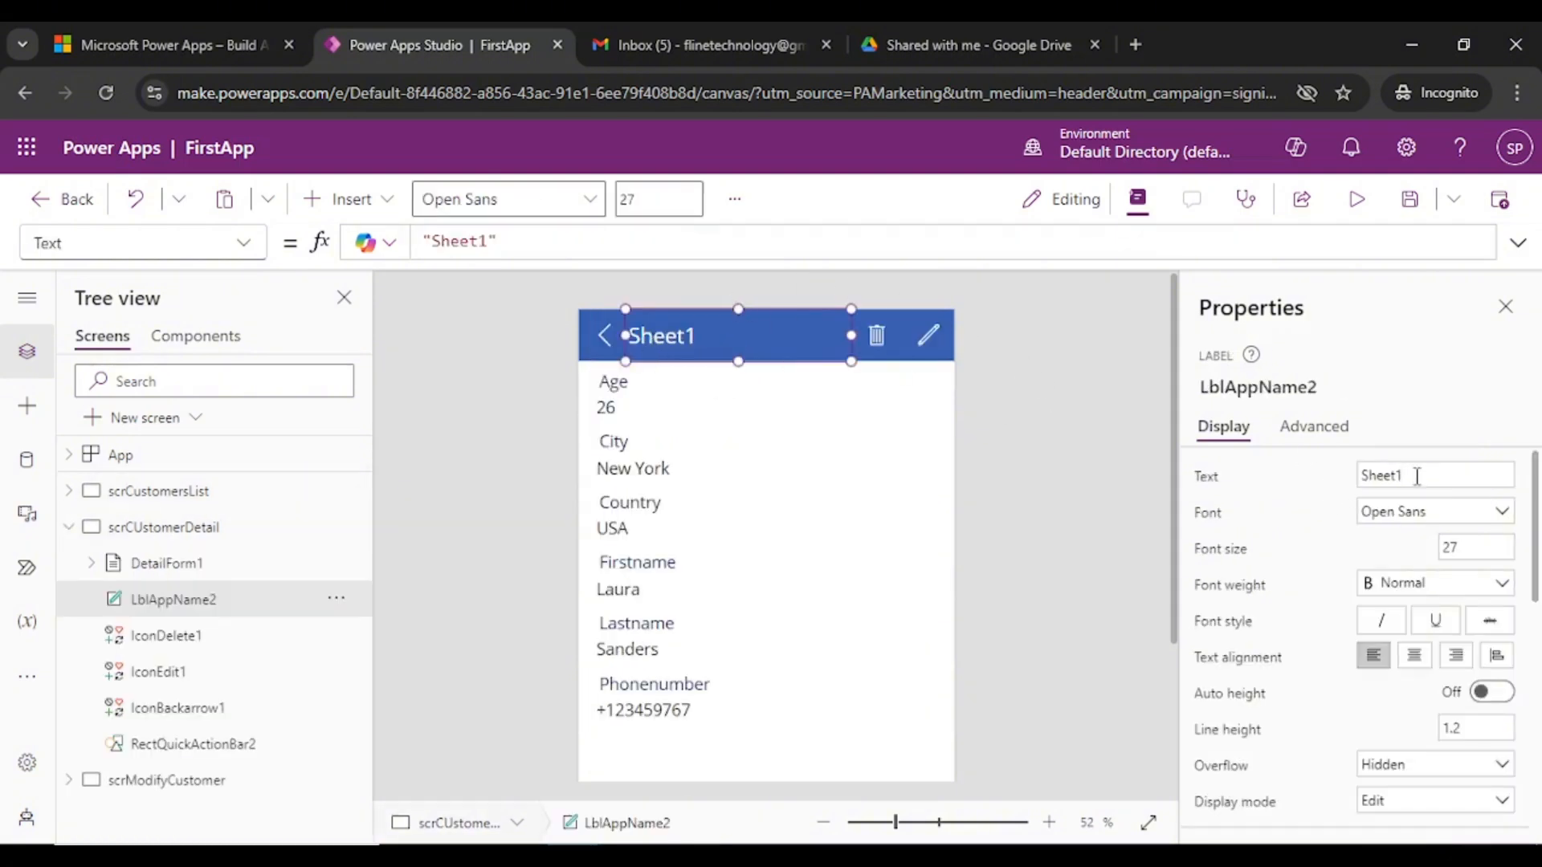
{"action": "left_click", "coordinate": [1415, 476]}
{"action": "type", "text": "Cutomer Detail"}
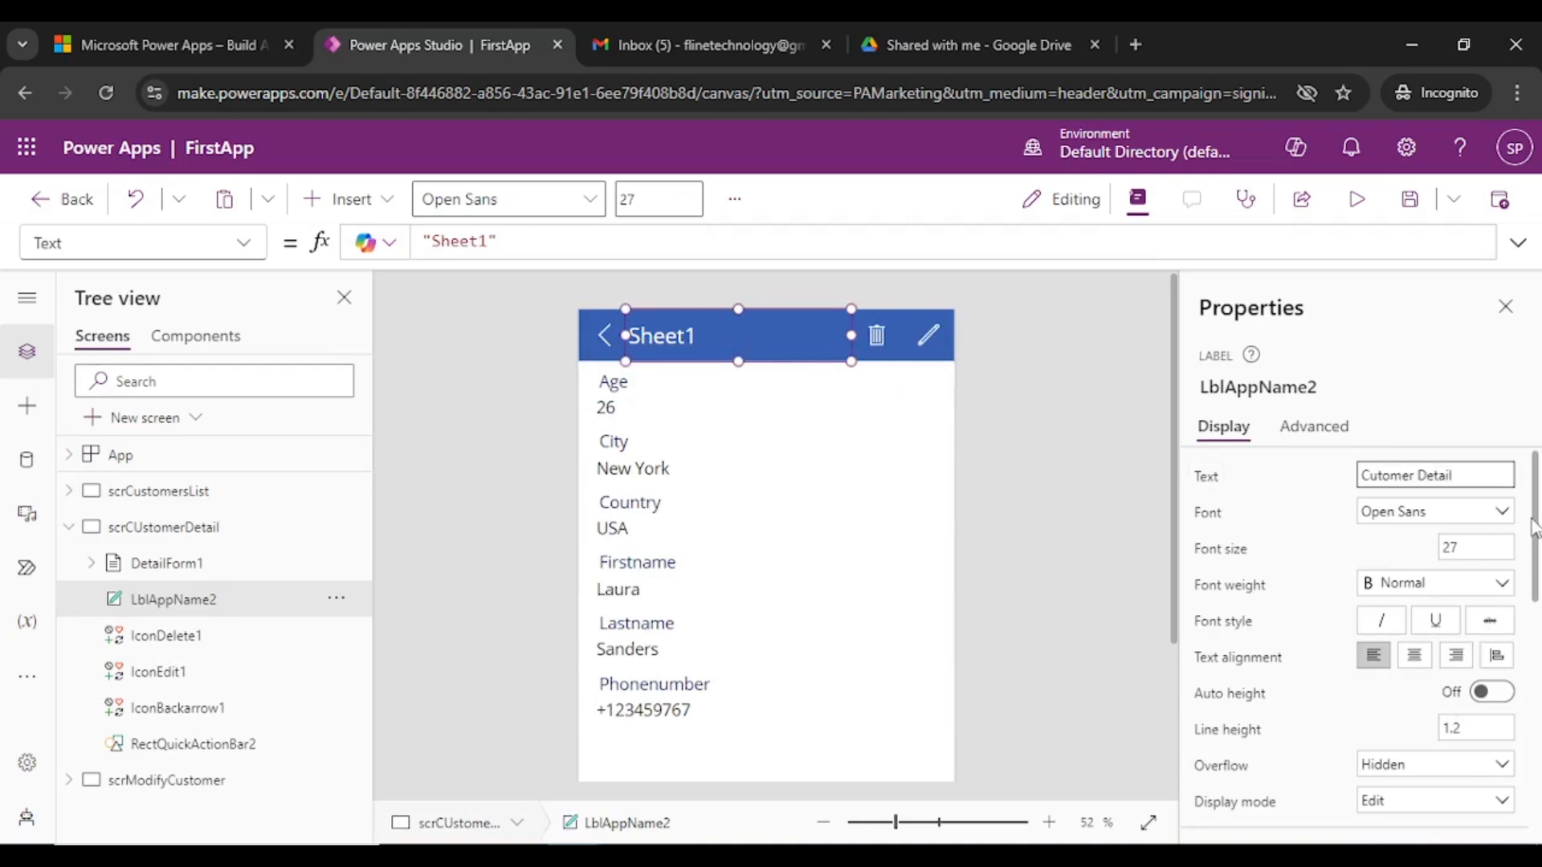
- Set the Cutomer Detail header's font size to 27
{"action": "left_click_drag", "start_coordinate": [1536, 527], "coordinate": [1363, 518]}
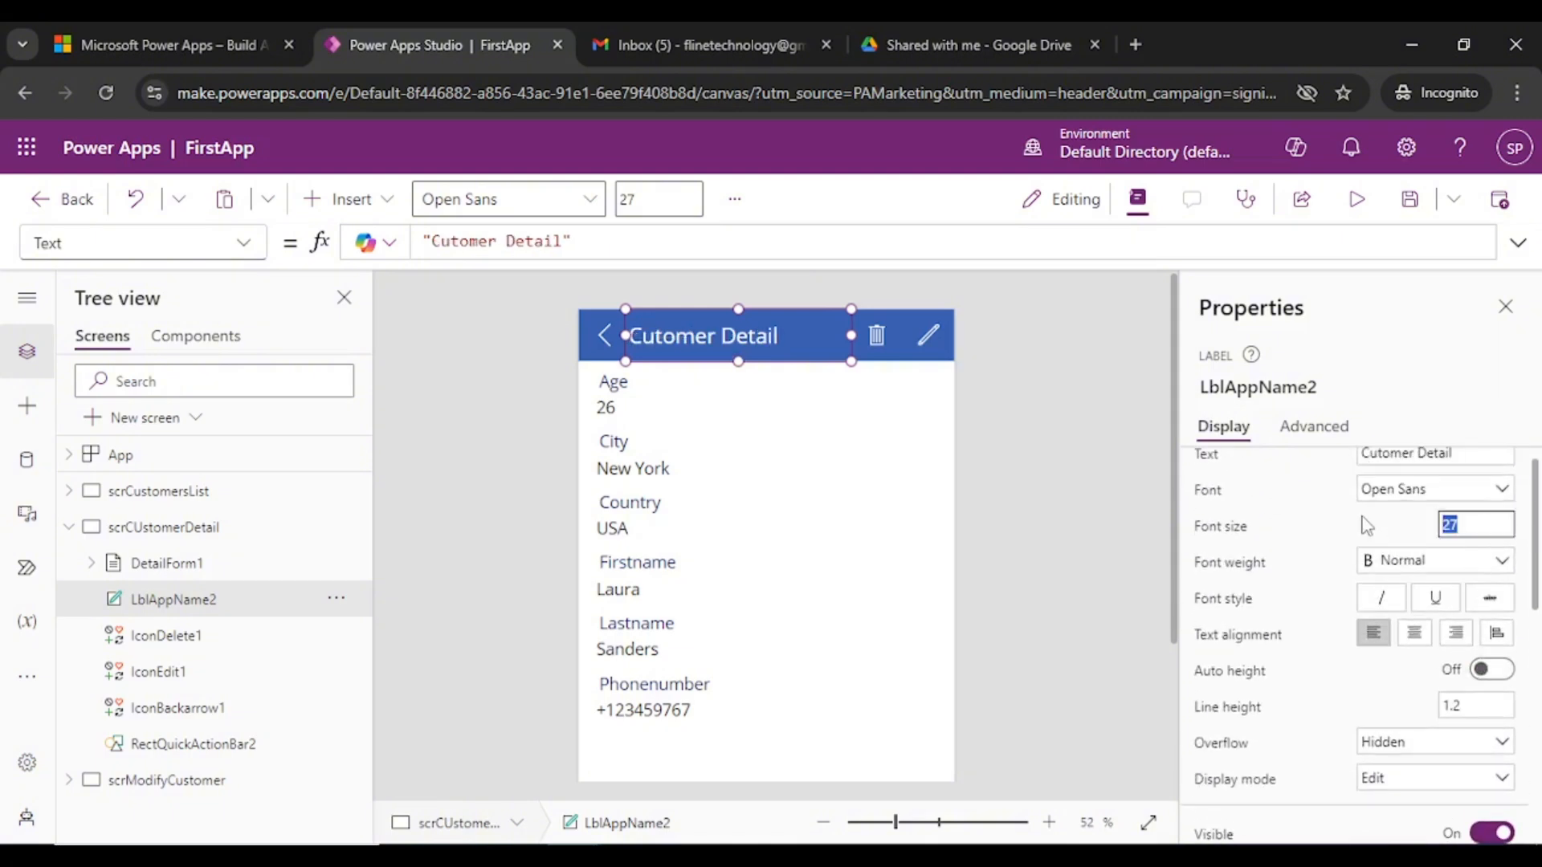
{"action": "type", "text": "24"}
{"action": "left_click", "coordinate": [740, 359]}
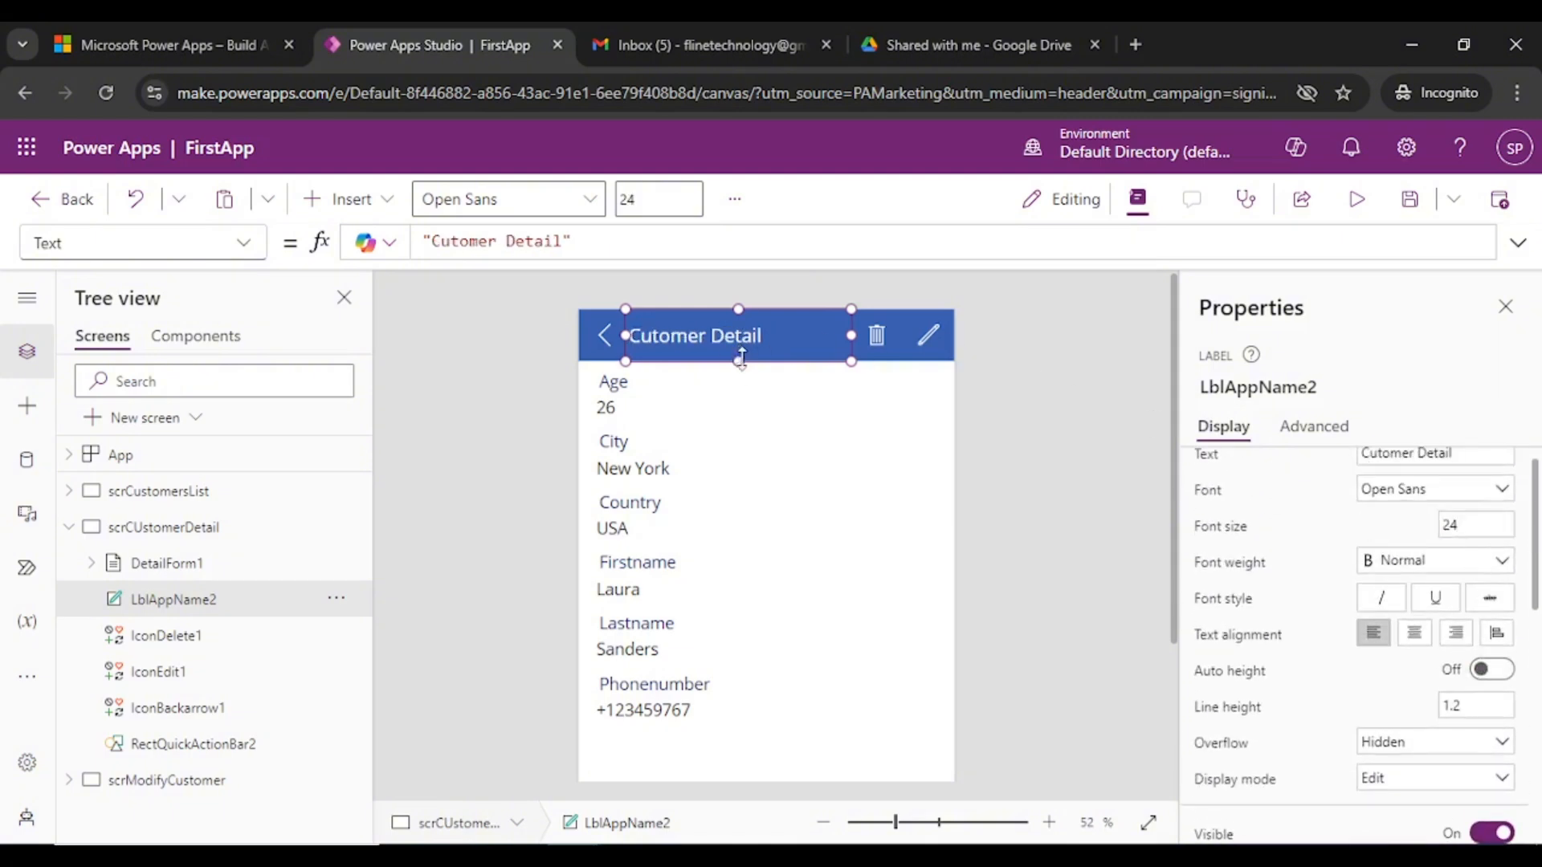
{"action": "left_click_drag", "start_coordinate": [1481, 524], "coordinate": [1386, 527]}
{"action": "type", "text": "27"}
{"action": "left_click", "coordinate": [681, 333]}
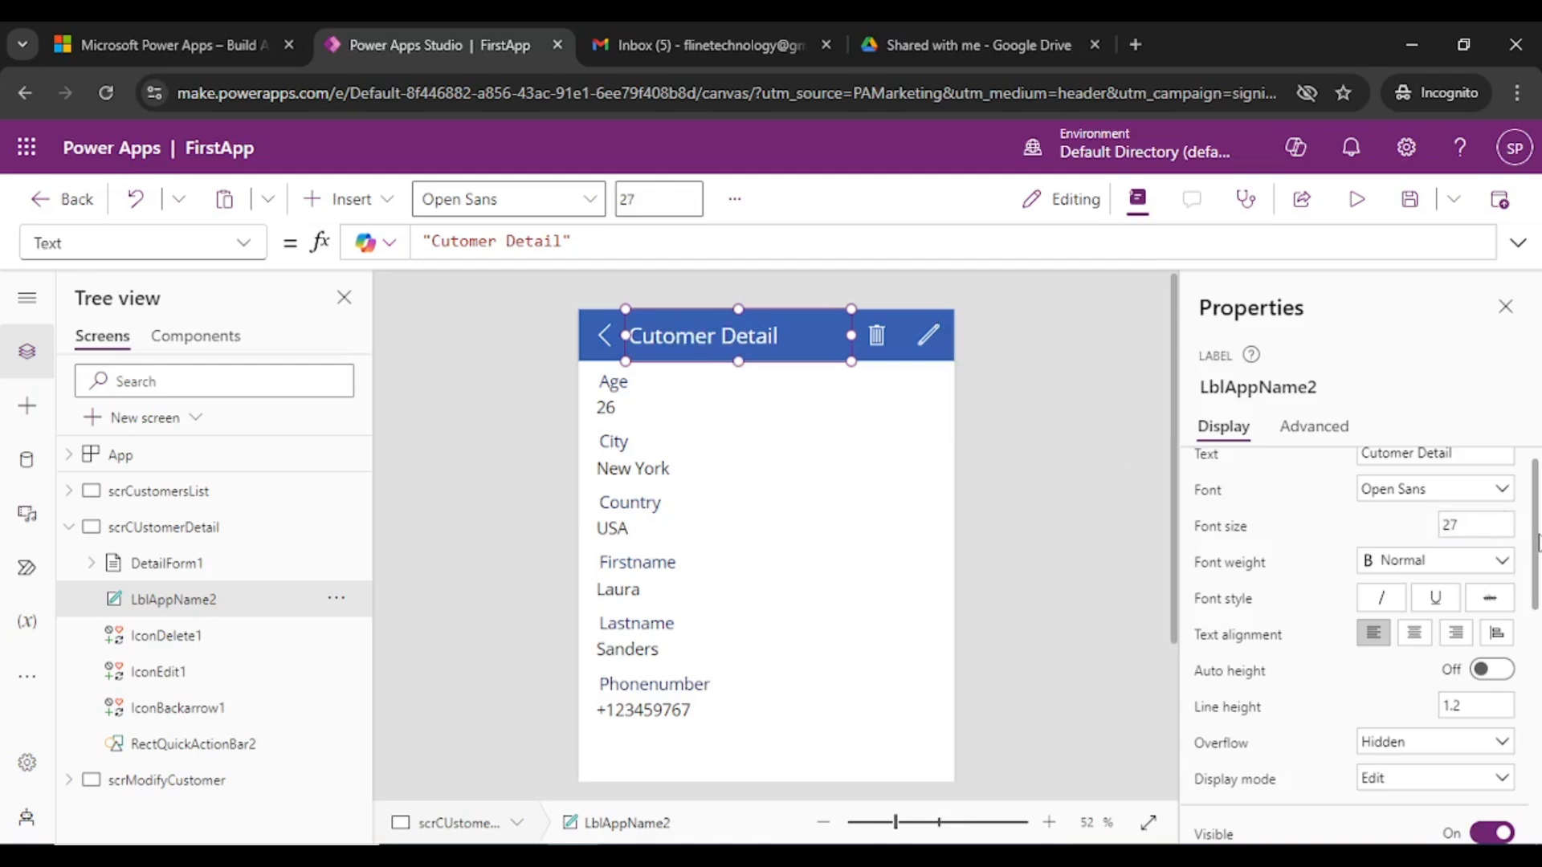
{"action": "mouse_move", "coordinate": [1537, 544]}
{"action": "left_mouse_down"}
{"action": "mouse_move", "coordinate": [1539, 701]}
{"action": "mouse_move", "coordinate": [1535, 530]}
{"action": "left_mouse_up"}
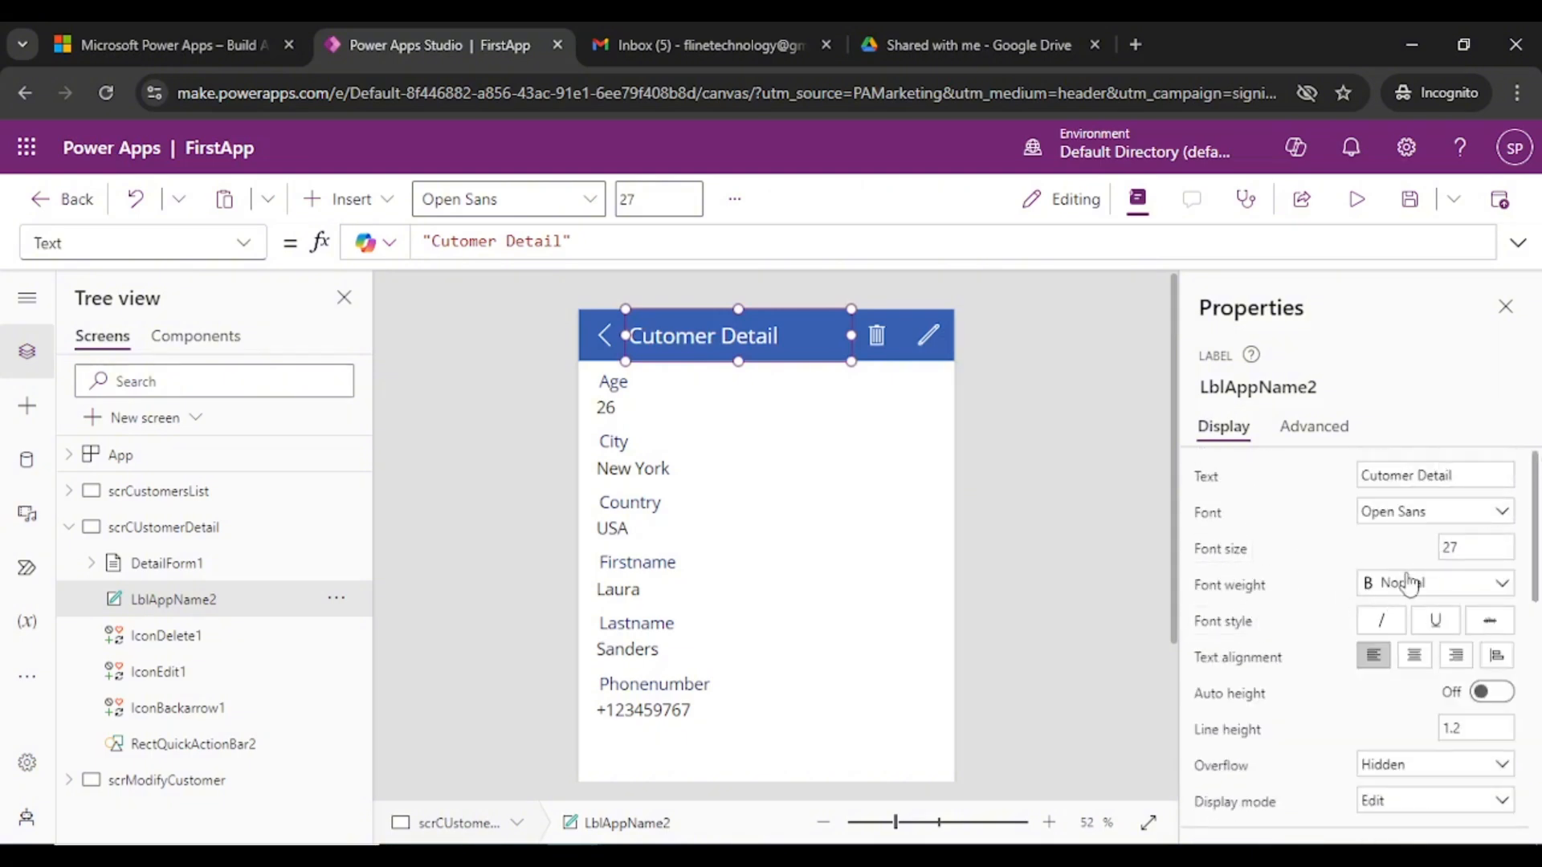
- Change the LblAppName2 title text colour from white to the dark navy theme swatch
{"action": "left_click", "coordinate": [1477, 591]}
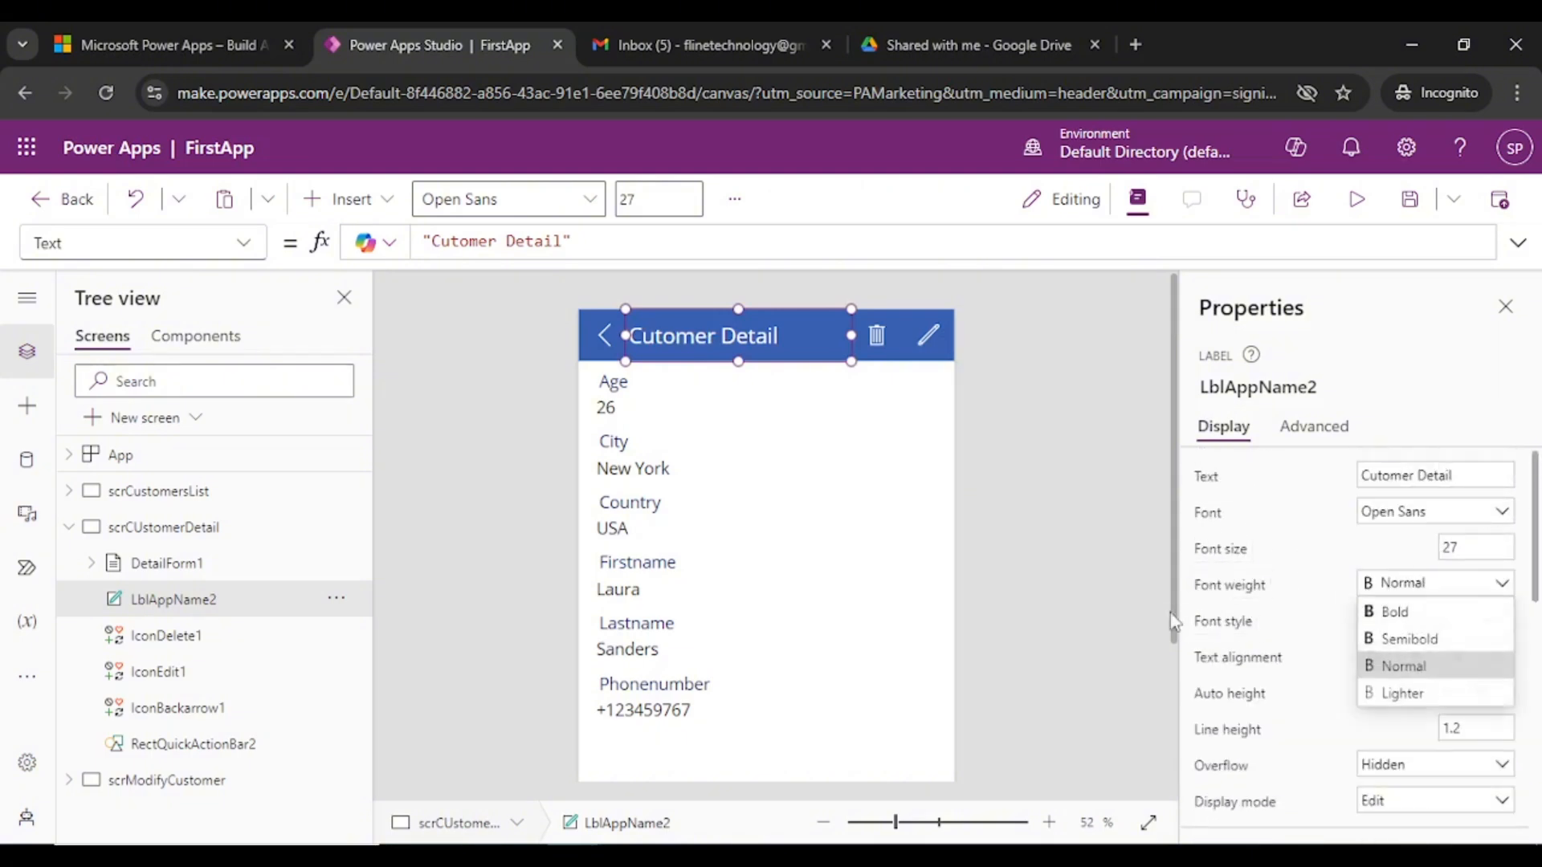
{"action": "left_click", "coordinate": [1450, 584]}
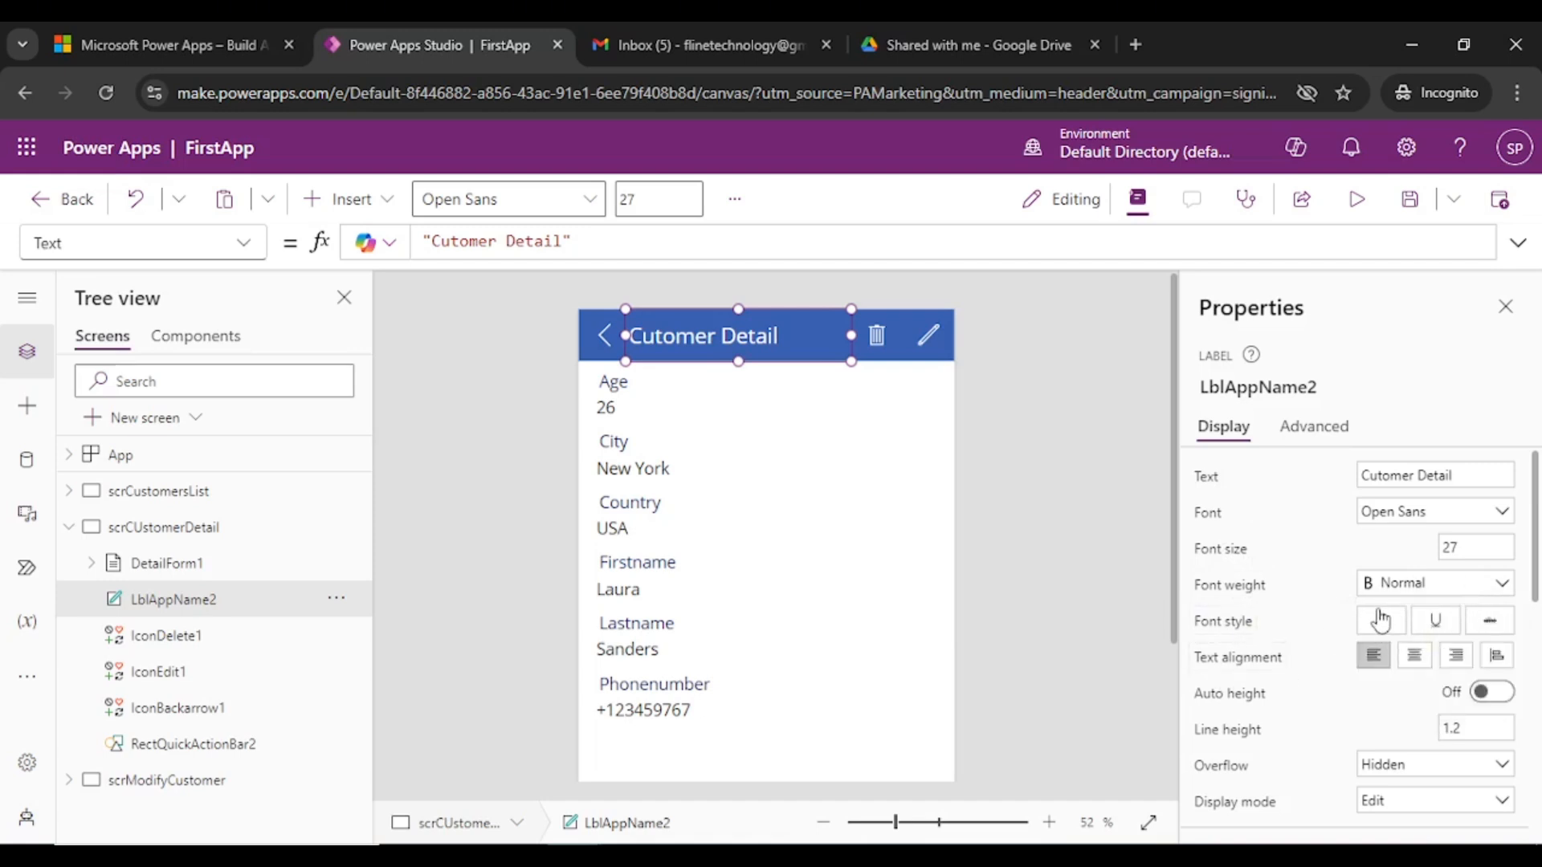
{"action": "scroll", "coordinate": [1410, 624], "scroll_direction": "down", "scroll_amount": 2}
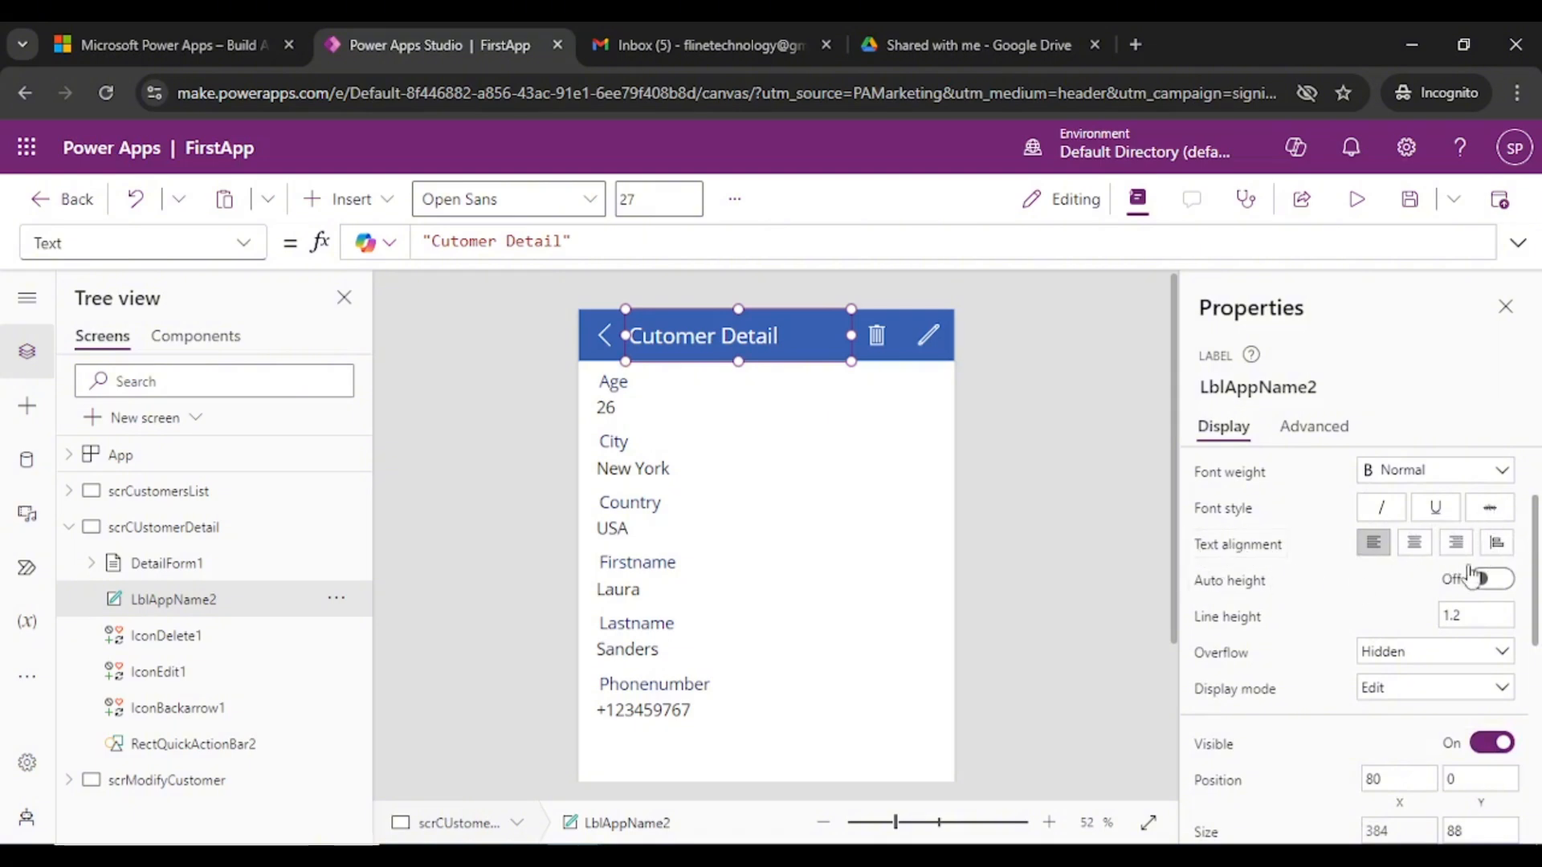
{"action": "scroll", "coordinate": [1280, 653], "scroll_direction": "down", "scroll_amount": 3}
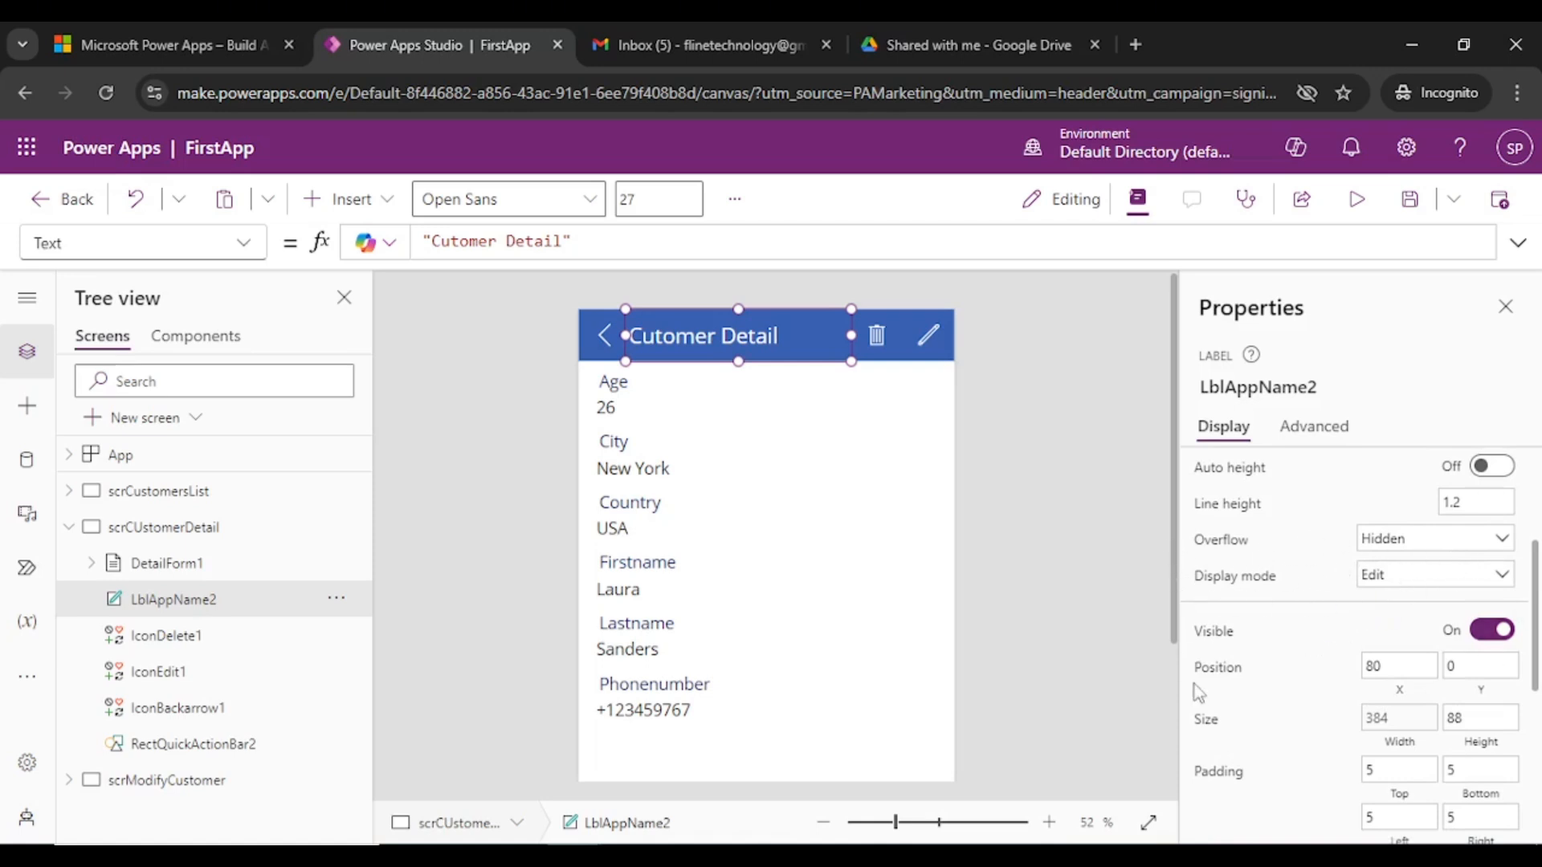
{"action": "scroll", "coordinate": [1246, 697], "scroll_direction": "down", "scroll_amount": 3}
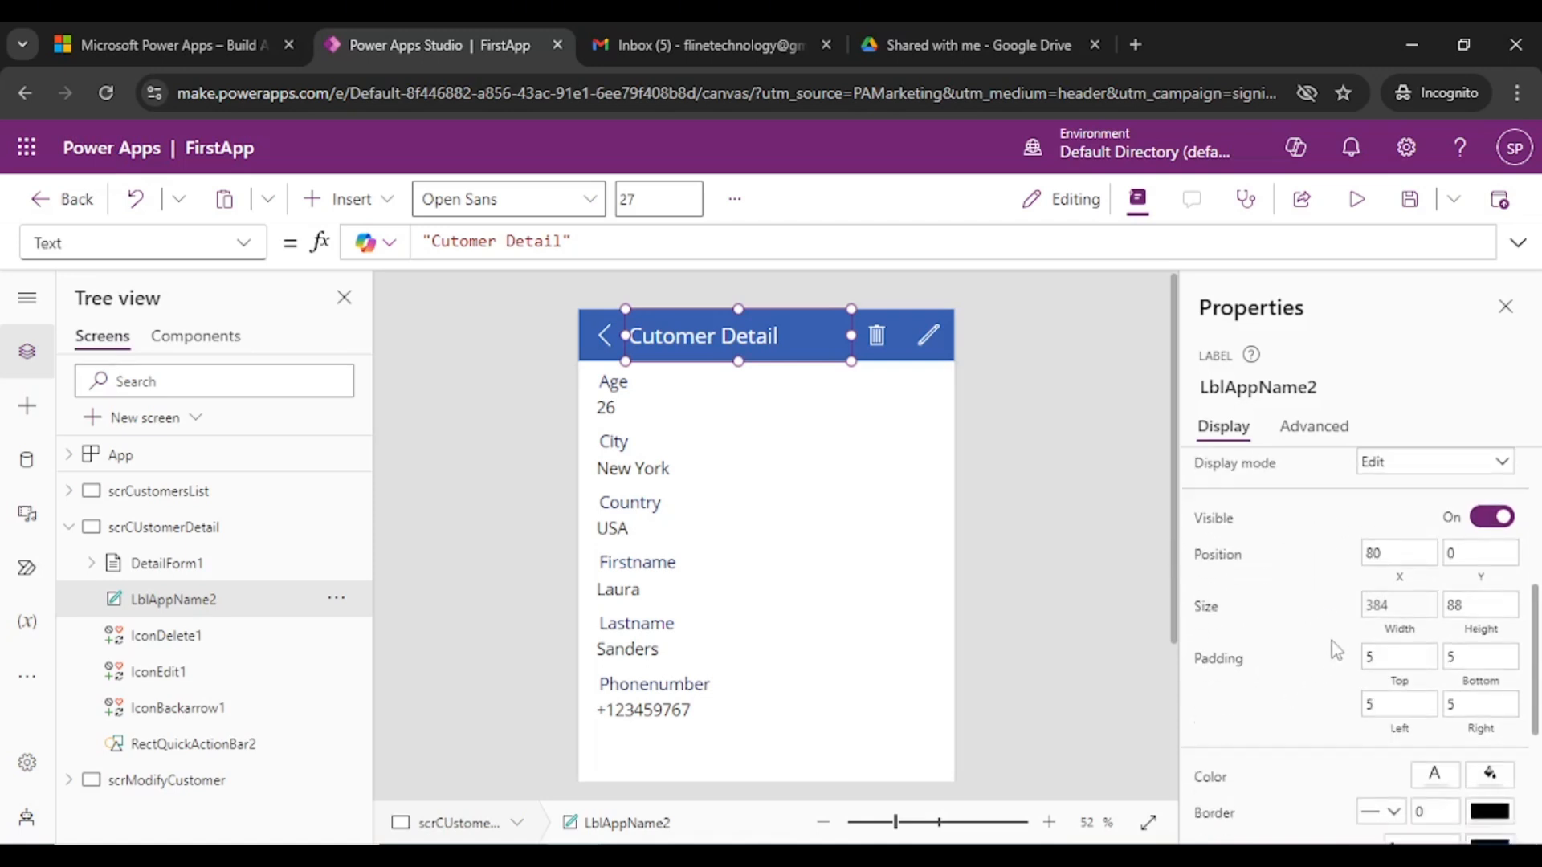
{"action": "scroll", "coordinate": [1331, 641], "scroll_direction": "down", "scroll_amount": 3}
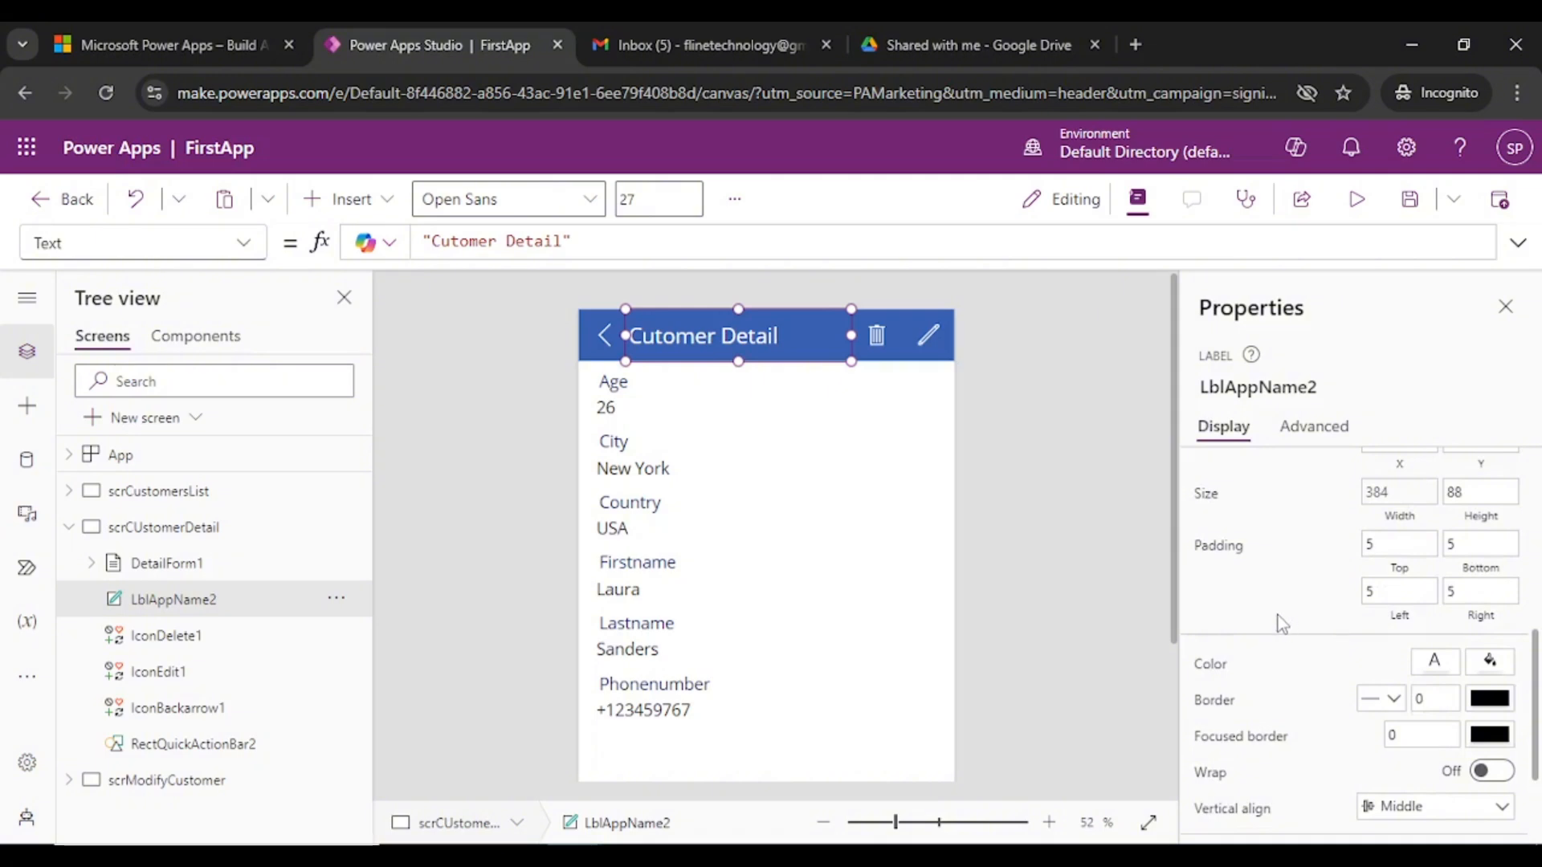
{"action": "left_click", "coordinate": [1435, 660]}
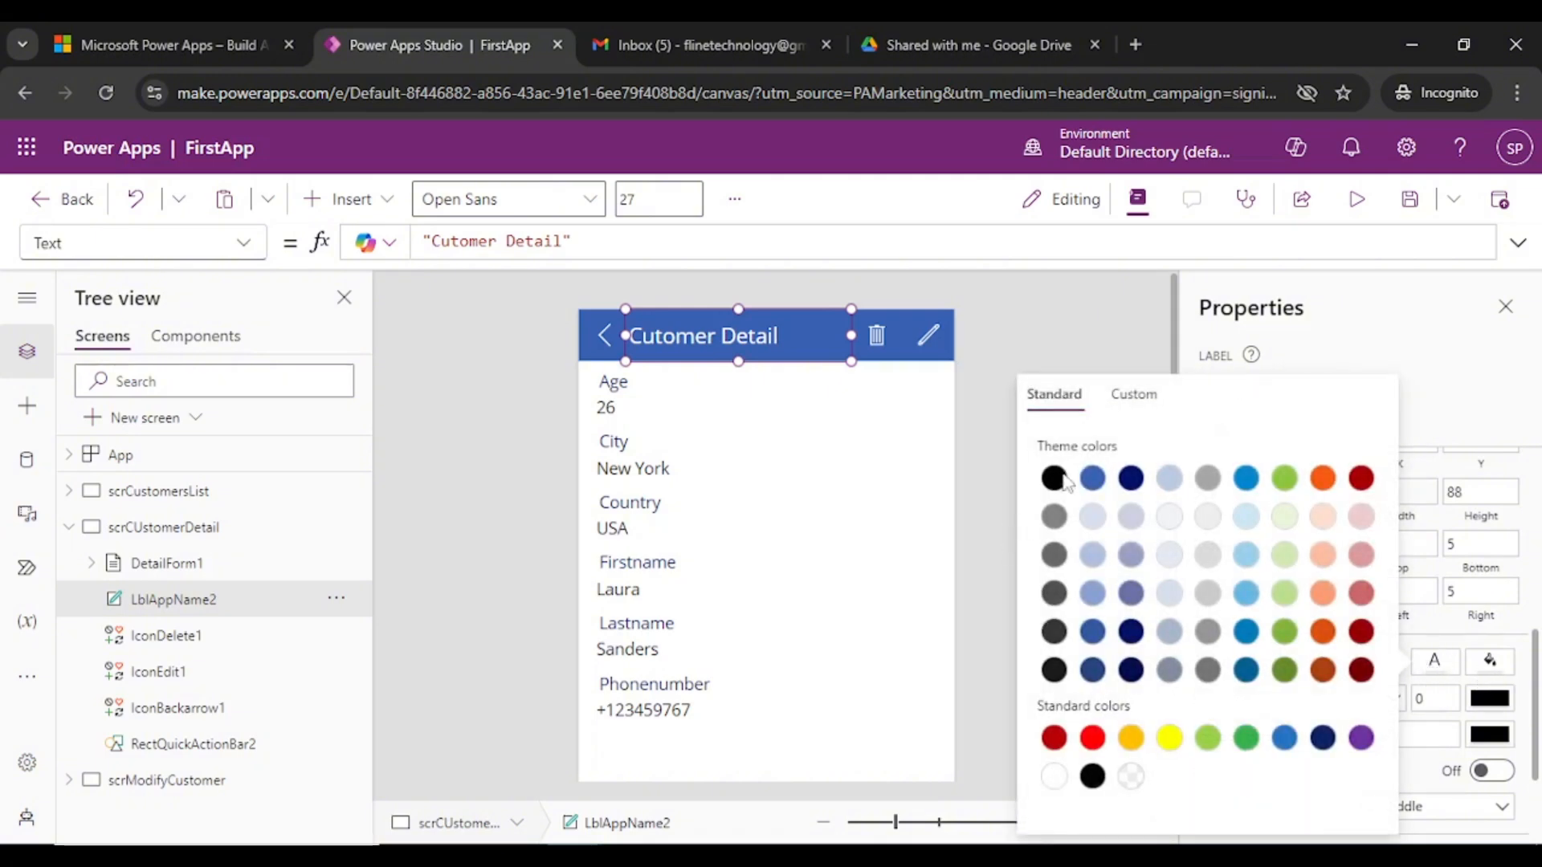
{"action": "left_click", "coordinate": [1132, 481]}
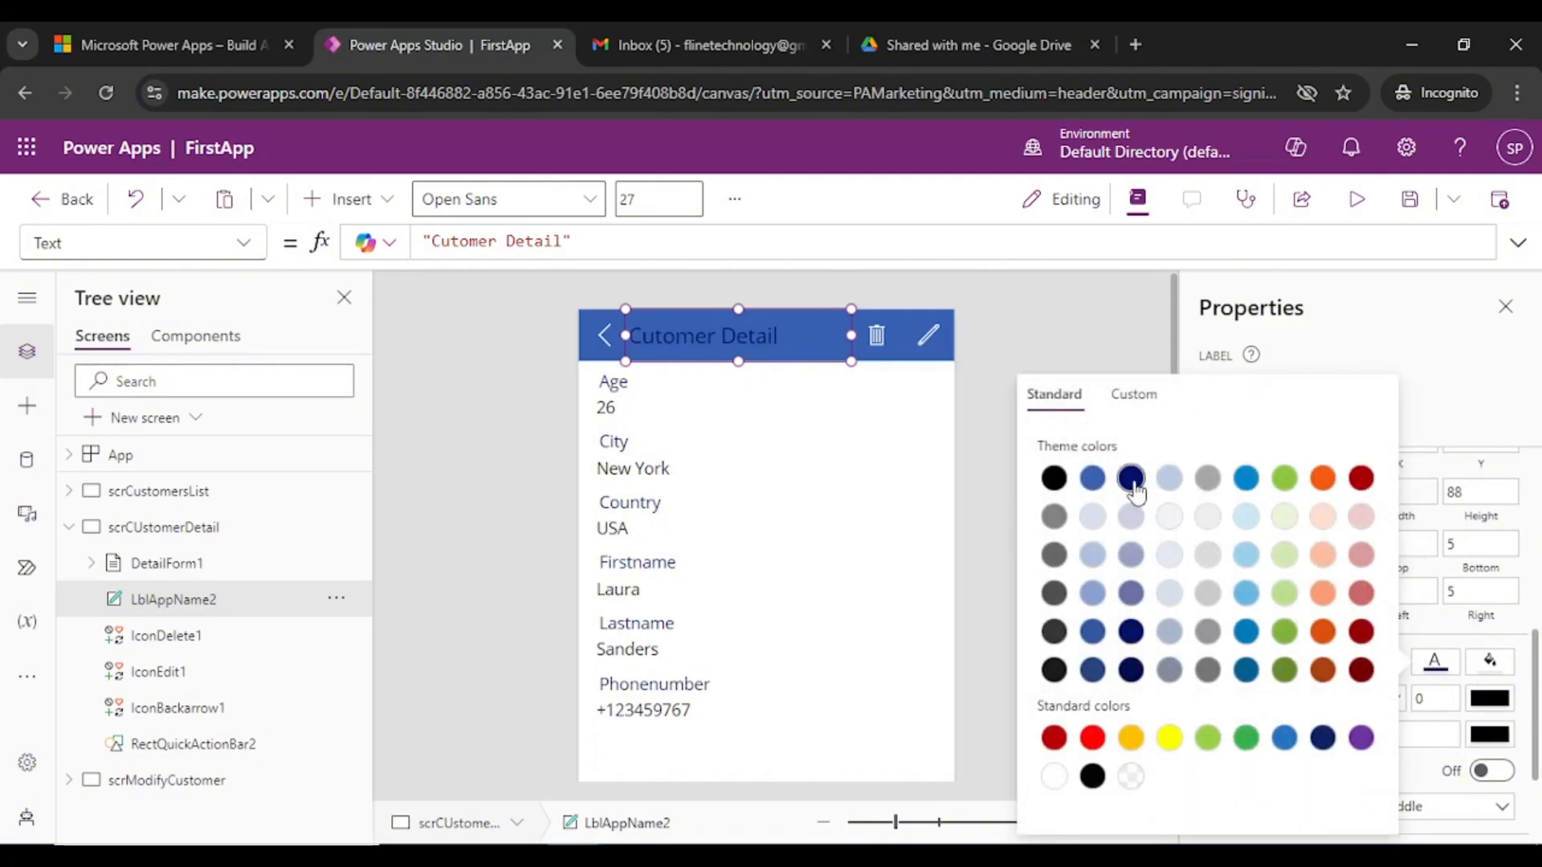
{"action": "left_click", "coordinate": [1054, 307]}
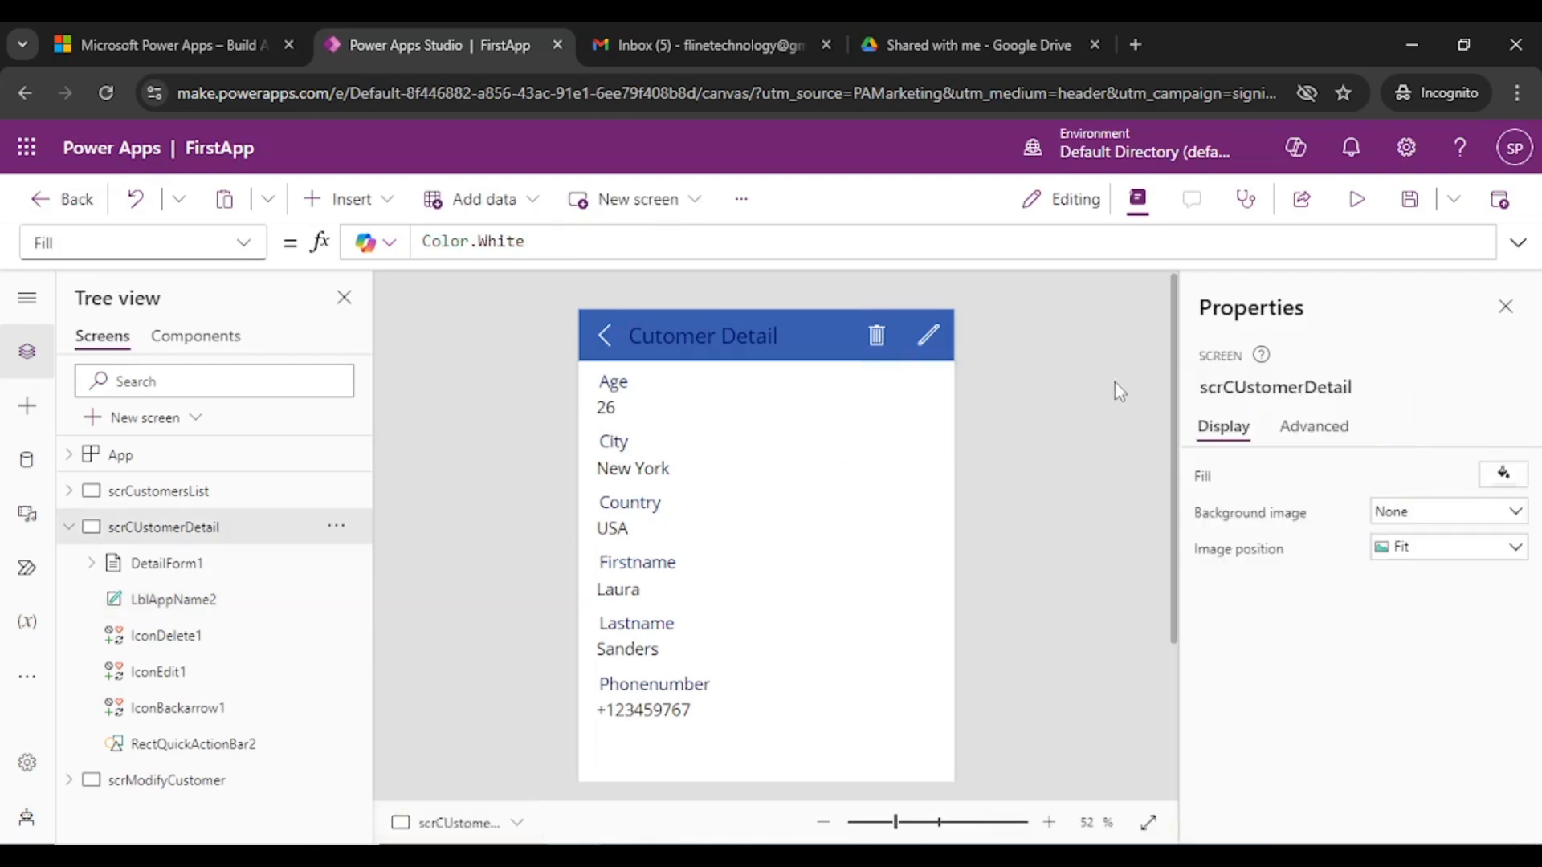
{"action": "scroll", "coordinate": [1041, 412], "scroll_direction": "down", "scroll_amount": 1}
{"action": "scroll", "coordinate": [1012, 394], "scroll_direction": "up", "scroll_amount": 1}
{"action": "left_click", "coordinate": [927, 336]}
{"action": "left_click", "coordinate": [1025, 350]}
{"action": "left_click", "coordinate": [1357, 198]}
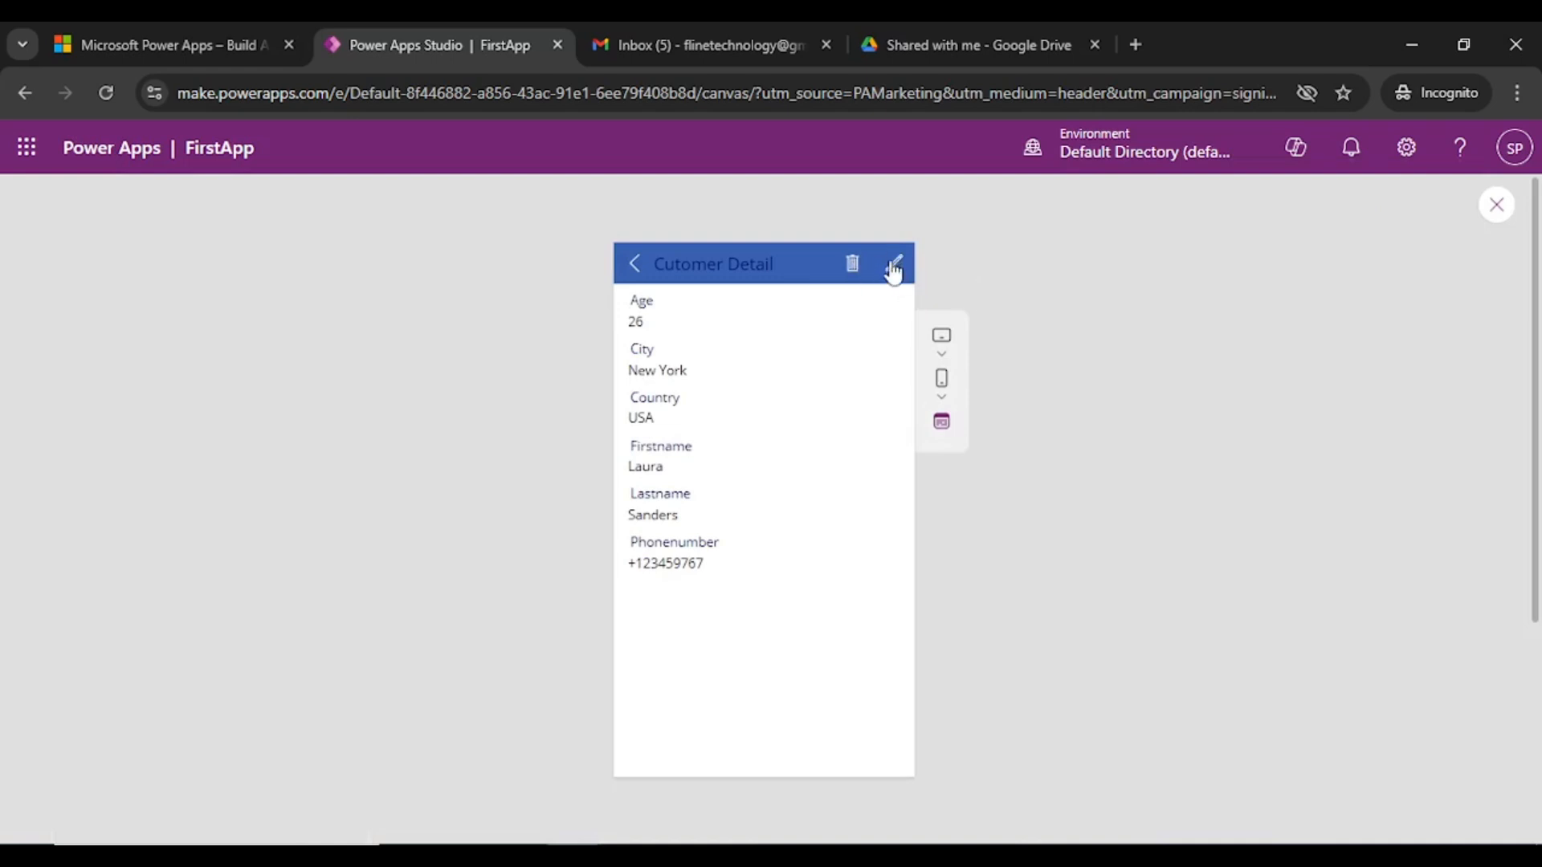
{"action": "left_click", "coordinate": [1496, 204]}
{"action": "left_click", "coordinate": [992, 601]}
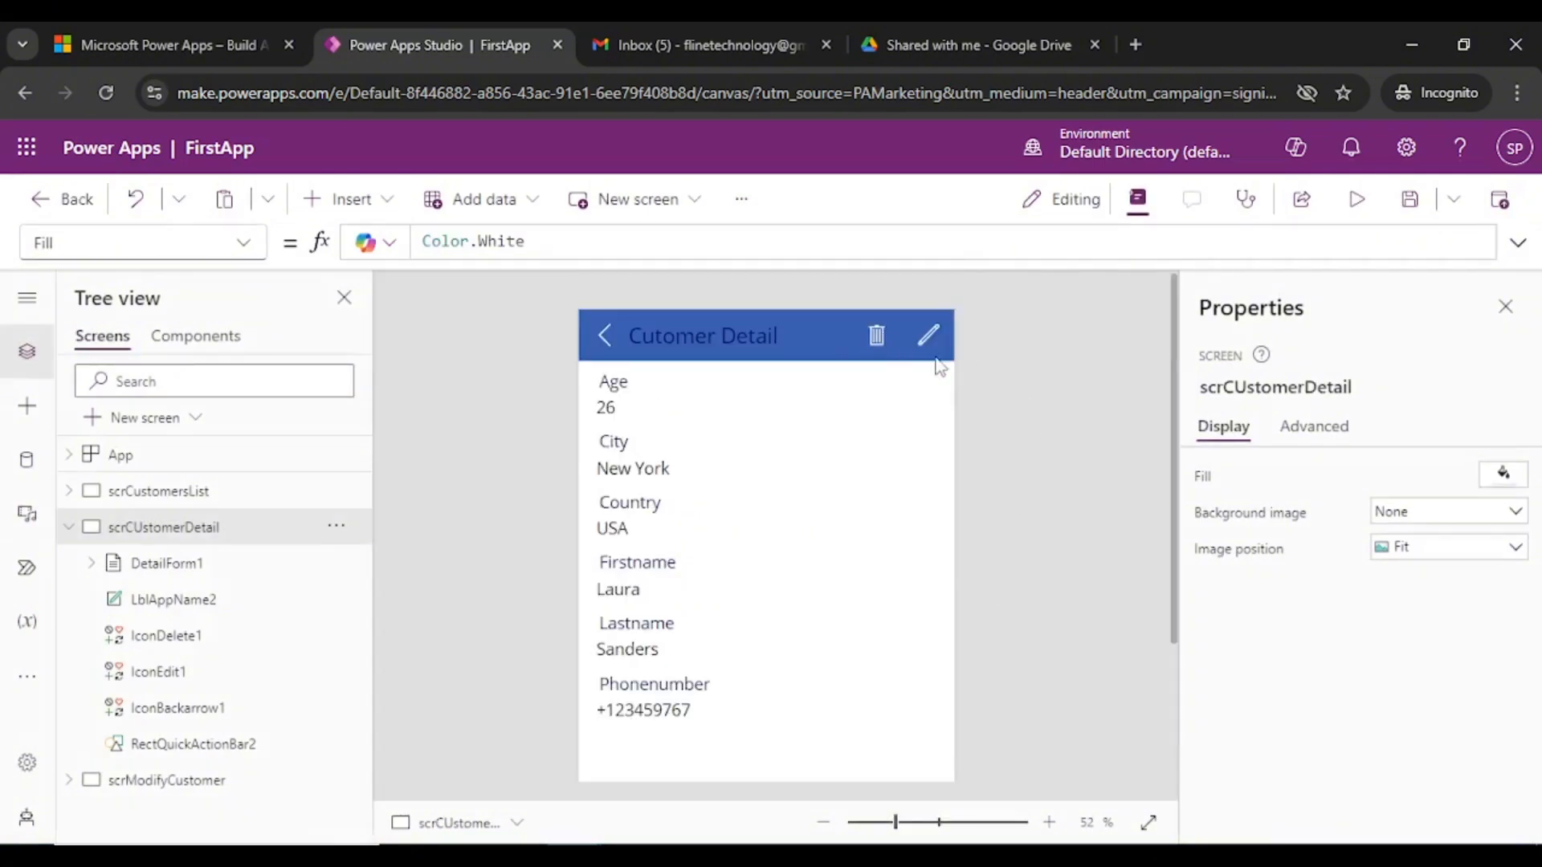
- Set IconDelete1's tooltip to 'Click me and I delete forever'
{"action": "left_click", "coordinate": [877, 337]}
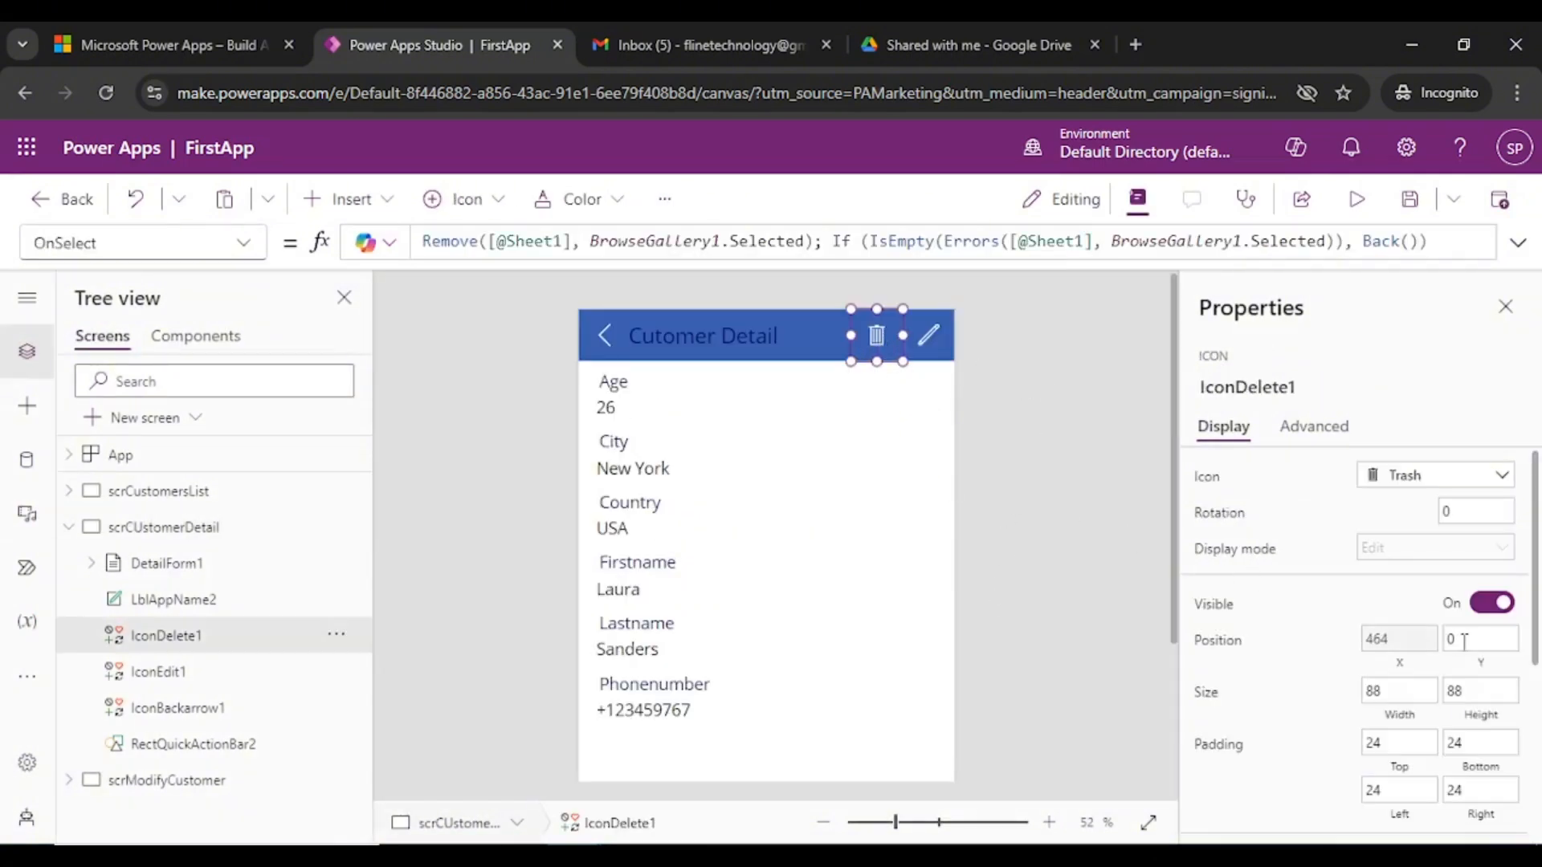
{"action": "scroll", "coordinate": [1486, 681], "scroll_direction": "down", "scroll_amount": 3}
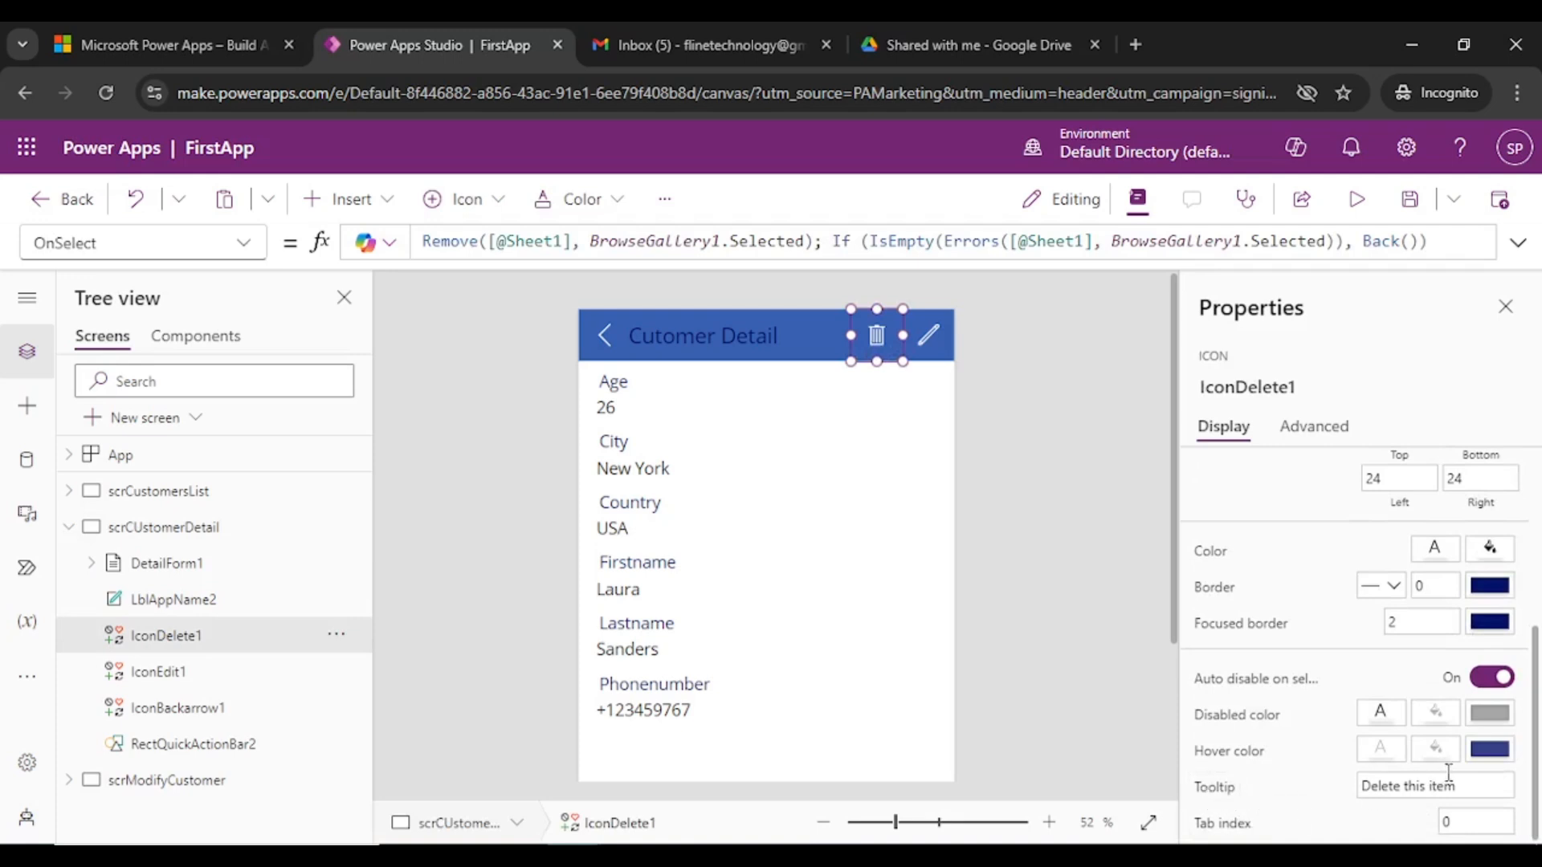
{"action": "left_click", "coordinate": [1473, 787]}
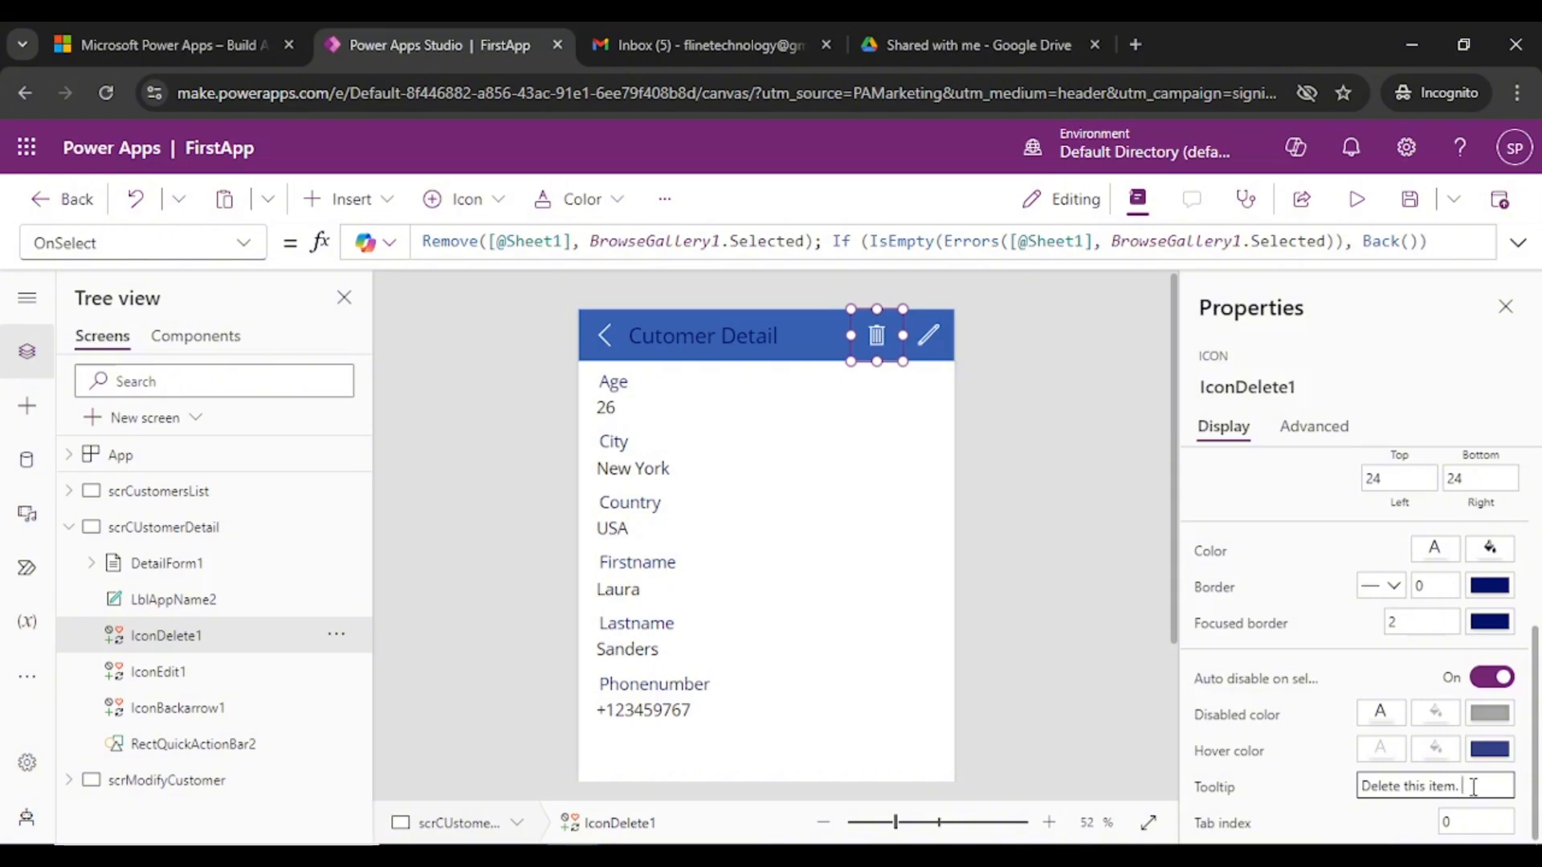
{"action": "type", "text": "Items are deleted"}
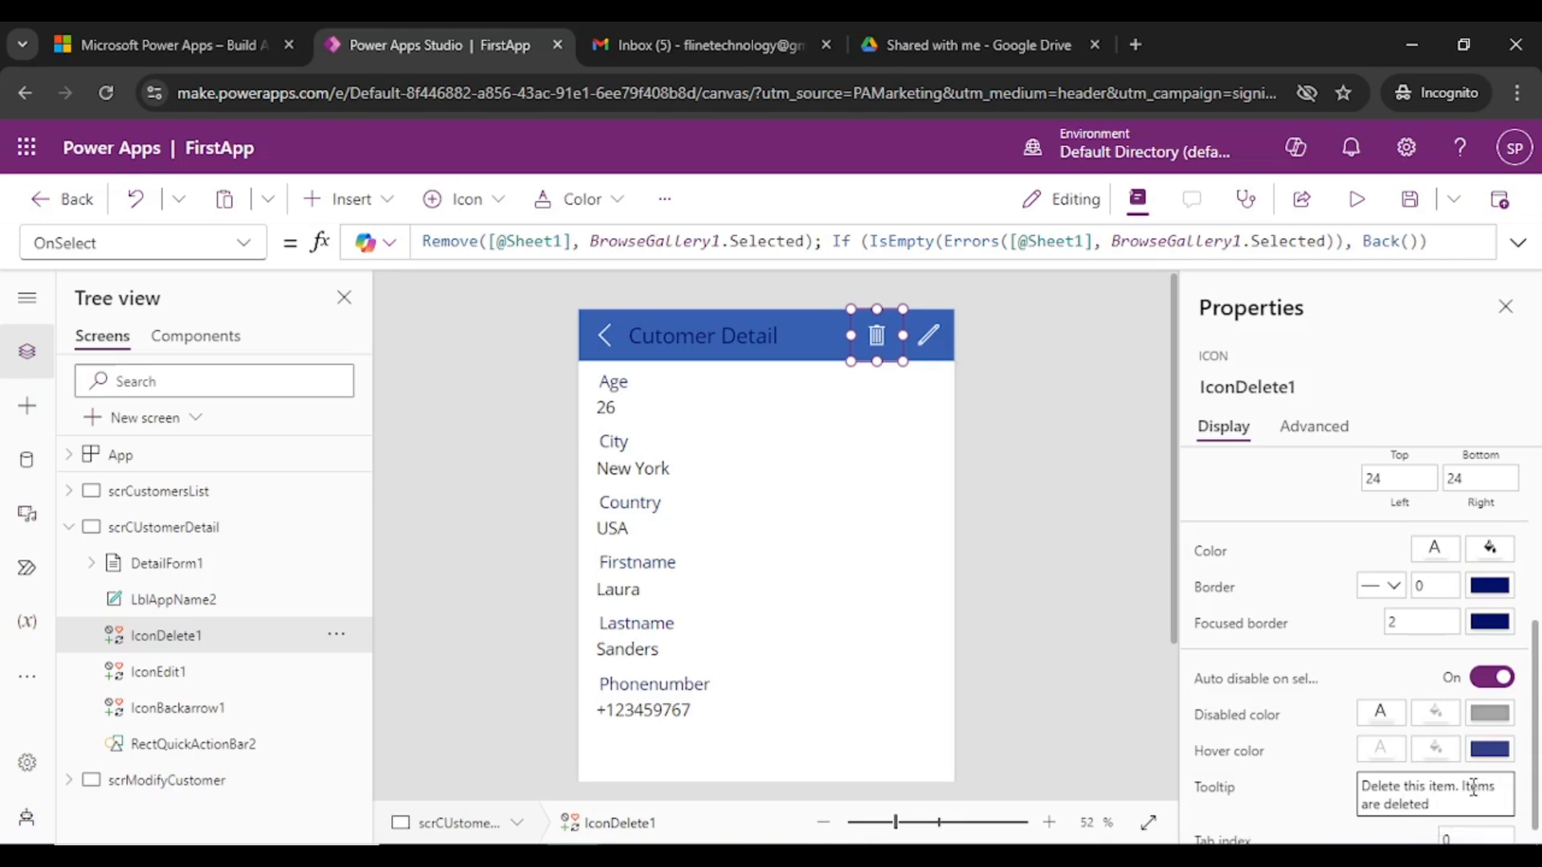
{"action": "key", "text": "ctrl+a"}
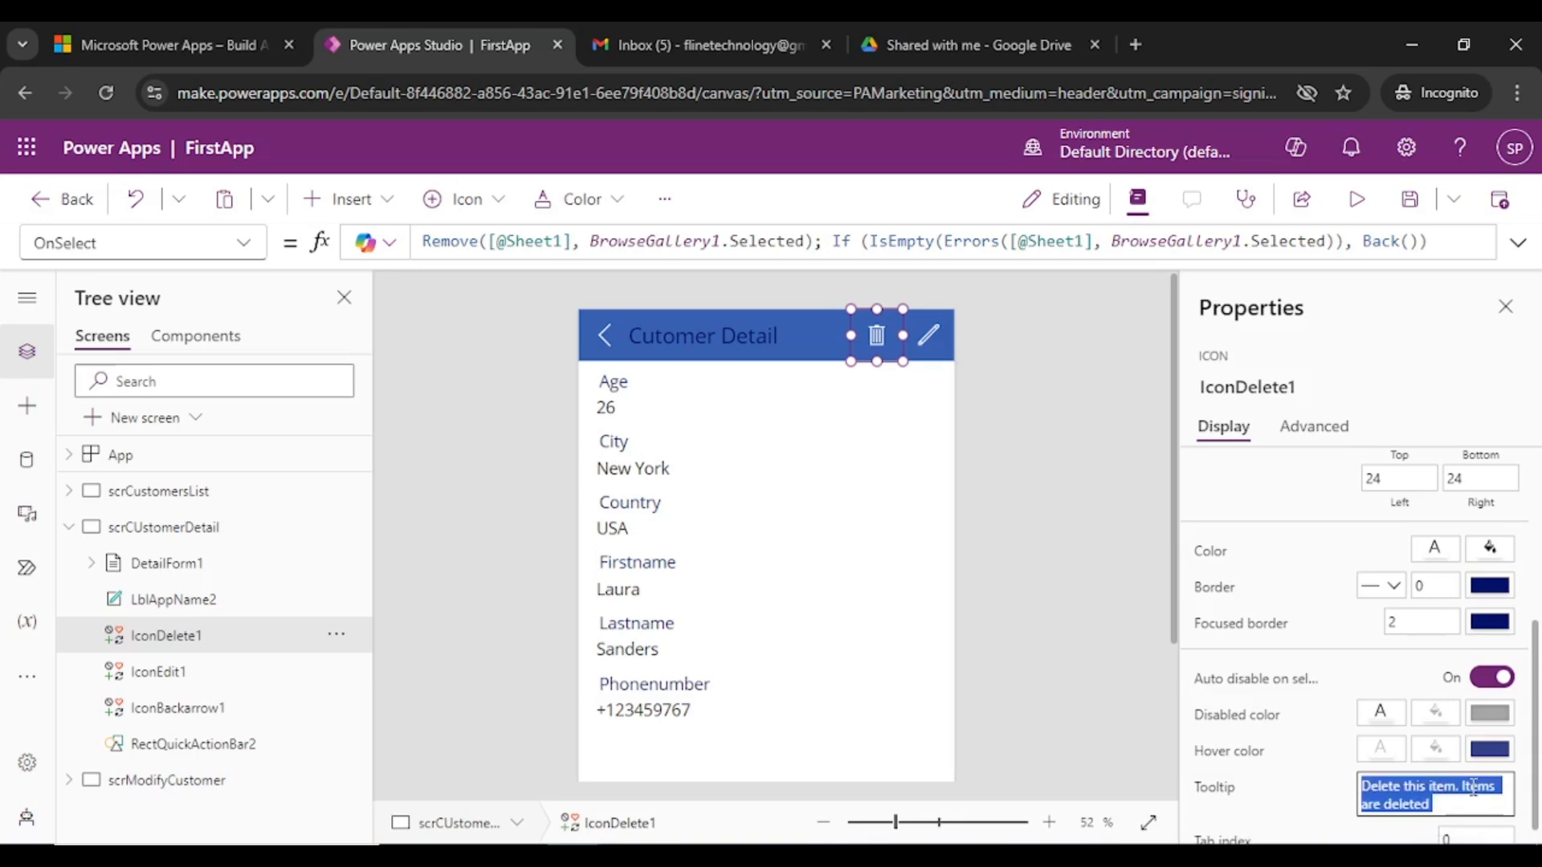
{"action": "type", "text": "Click me and I delete for"}
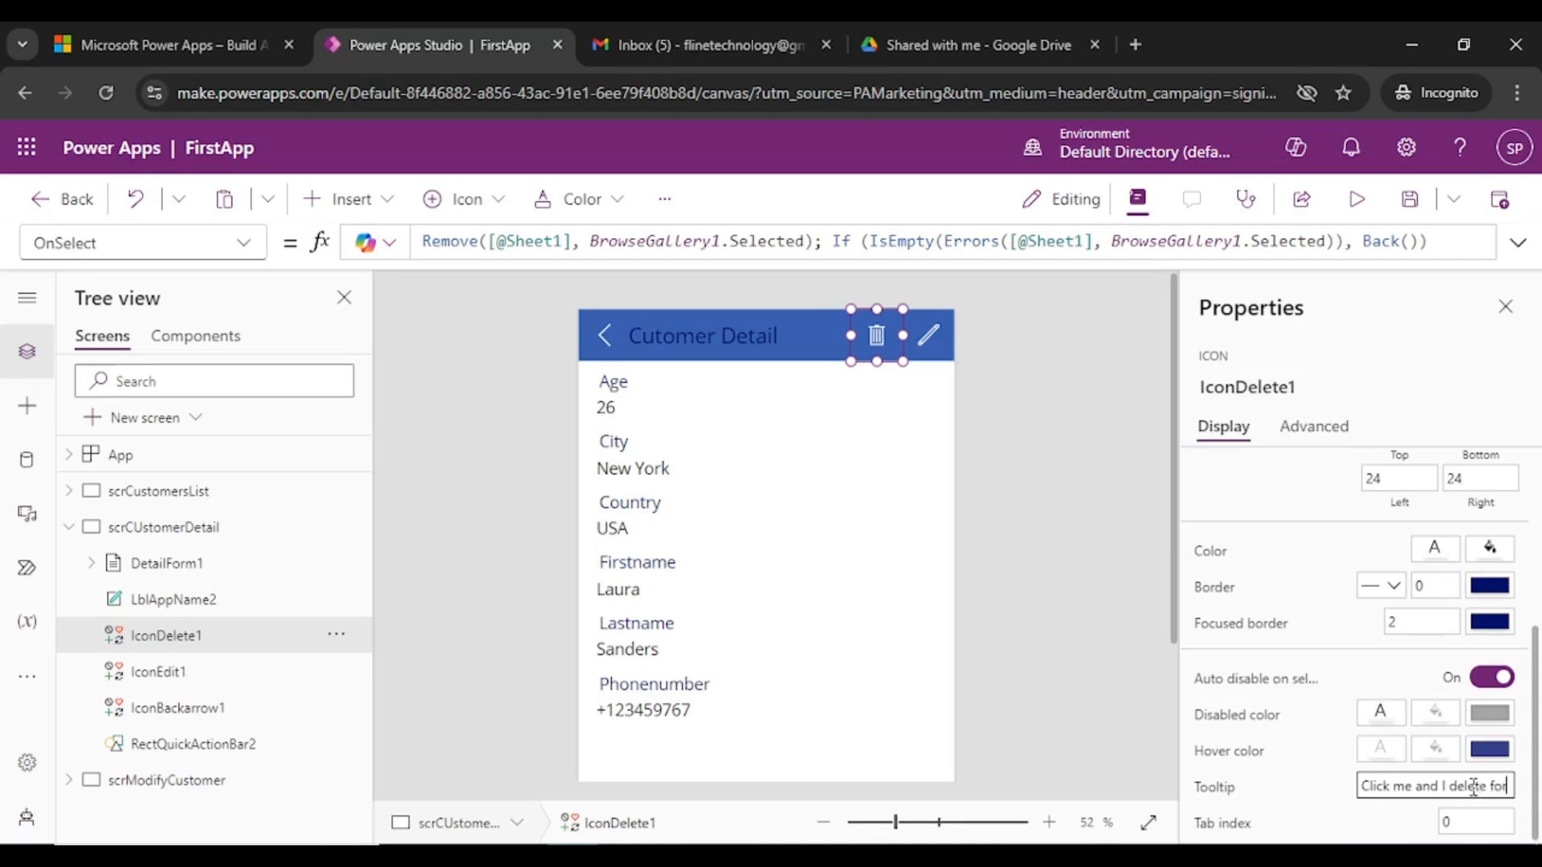
{"action": "type", "text": "ever"}
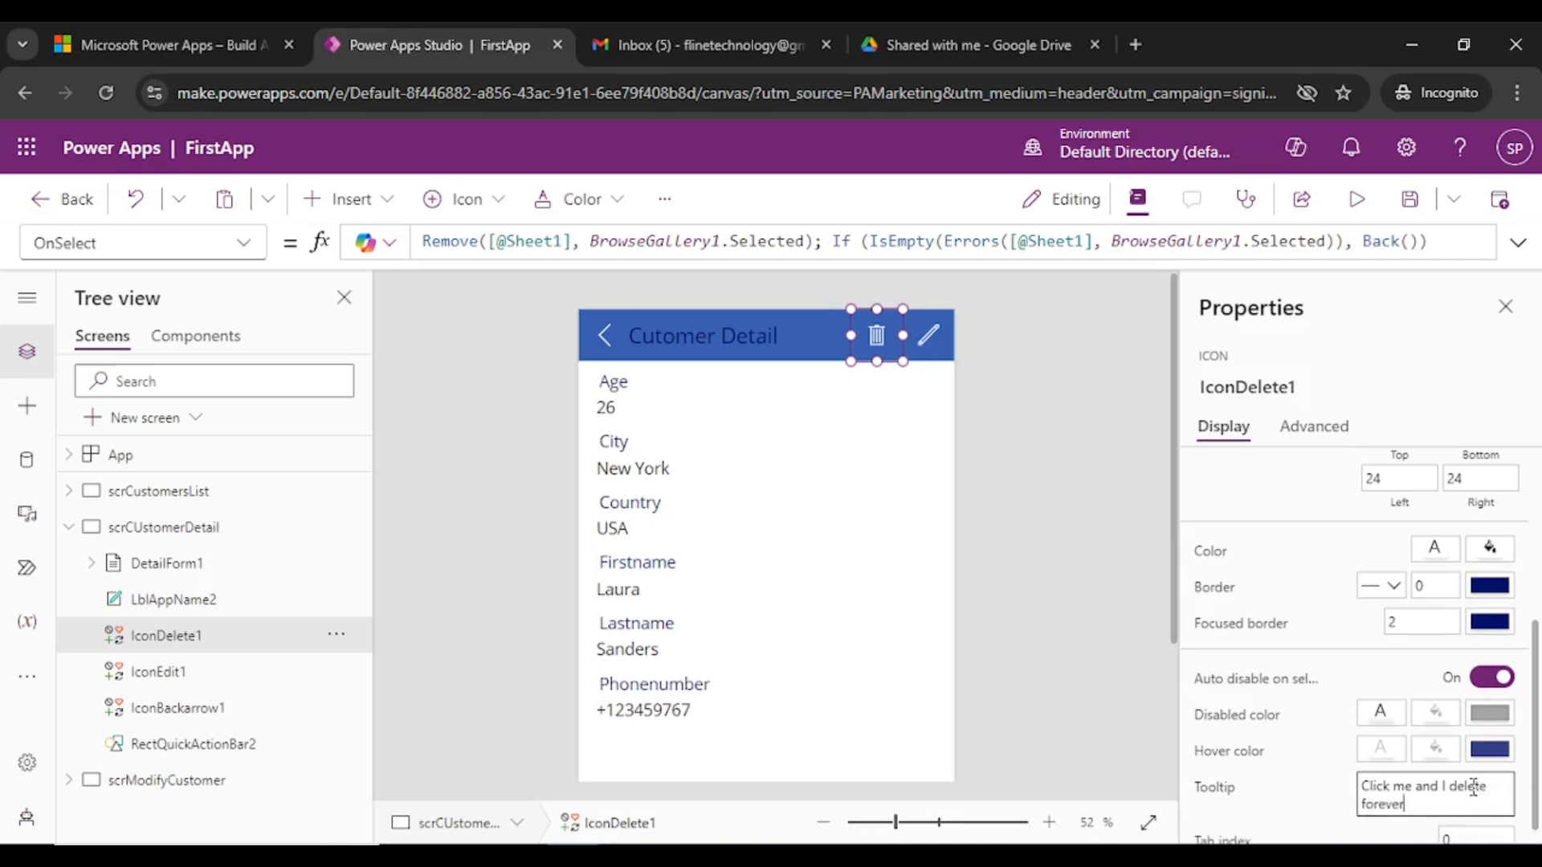
- Set IconEdit1's tooltip to 'Edit Customer Record'
{"action": "left_click", "coordinate": [926, 335]}
{"action": "left_click", "coordinate": [1467, 791]}
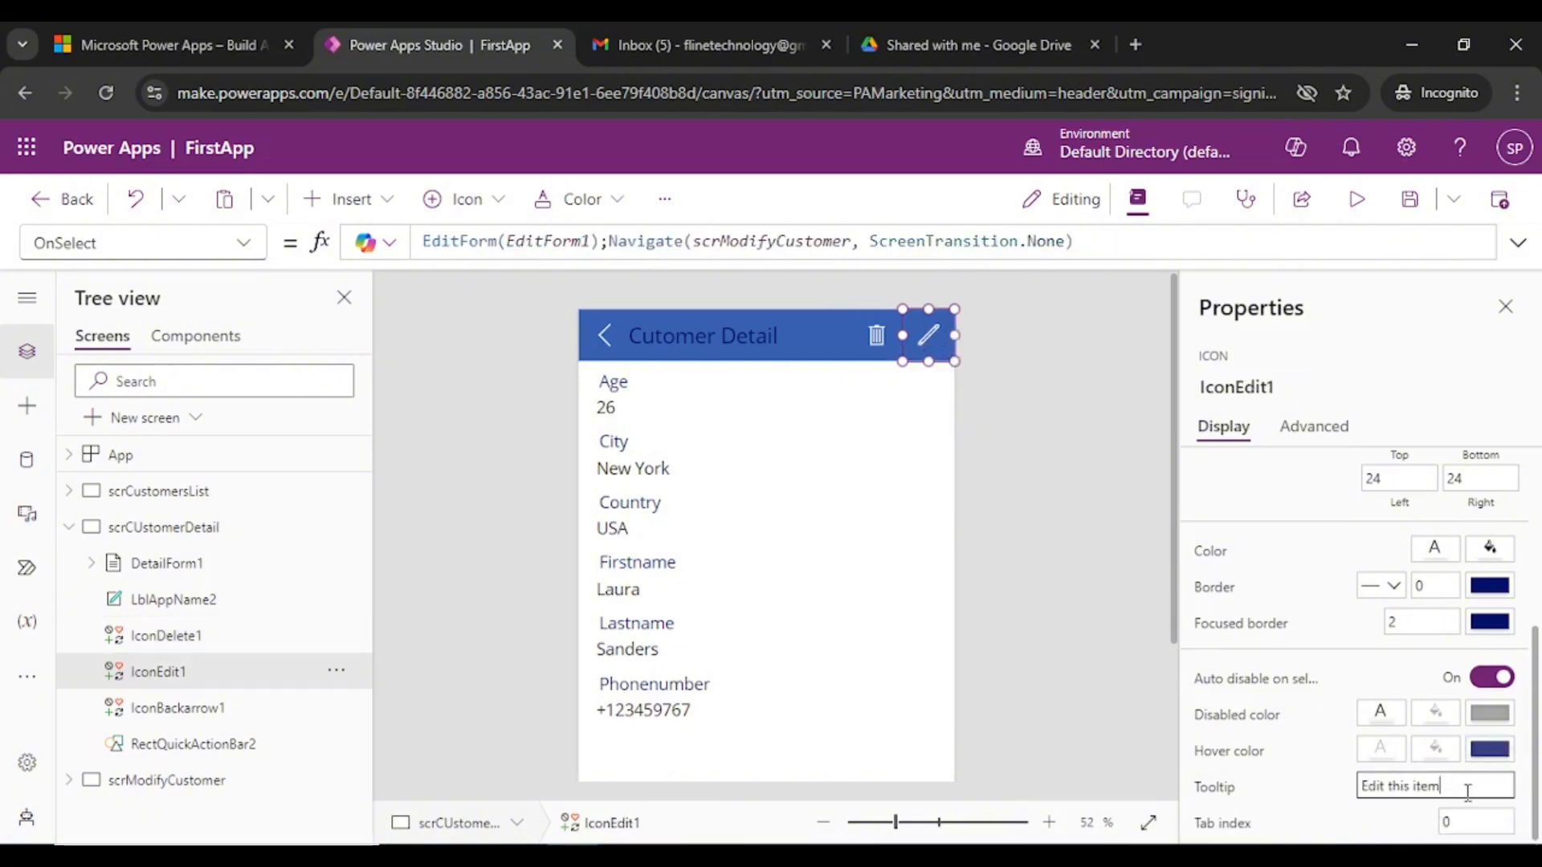
{"action": "left_click_drag", "start_coordinate": [1467, 790], "coordinate": [1389, 777]}
{"action": "type", "text": "Cutomer"}
{"action": "type", "text": "s"}
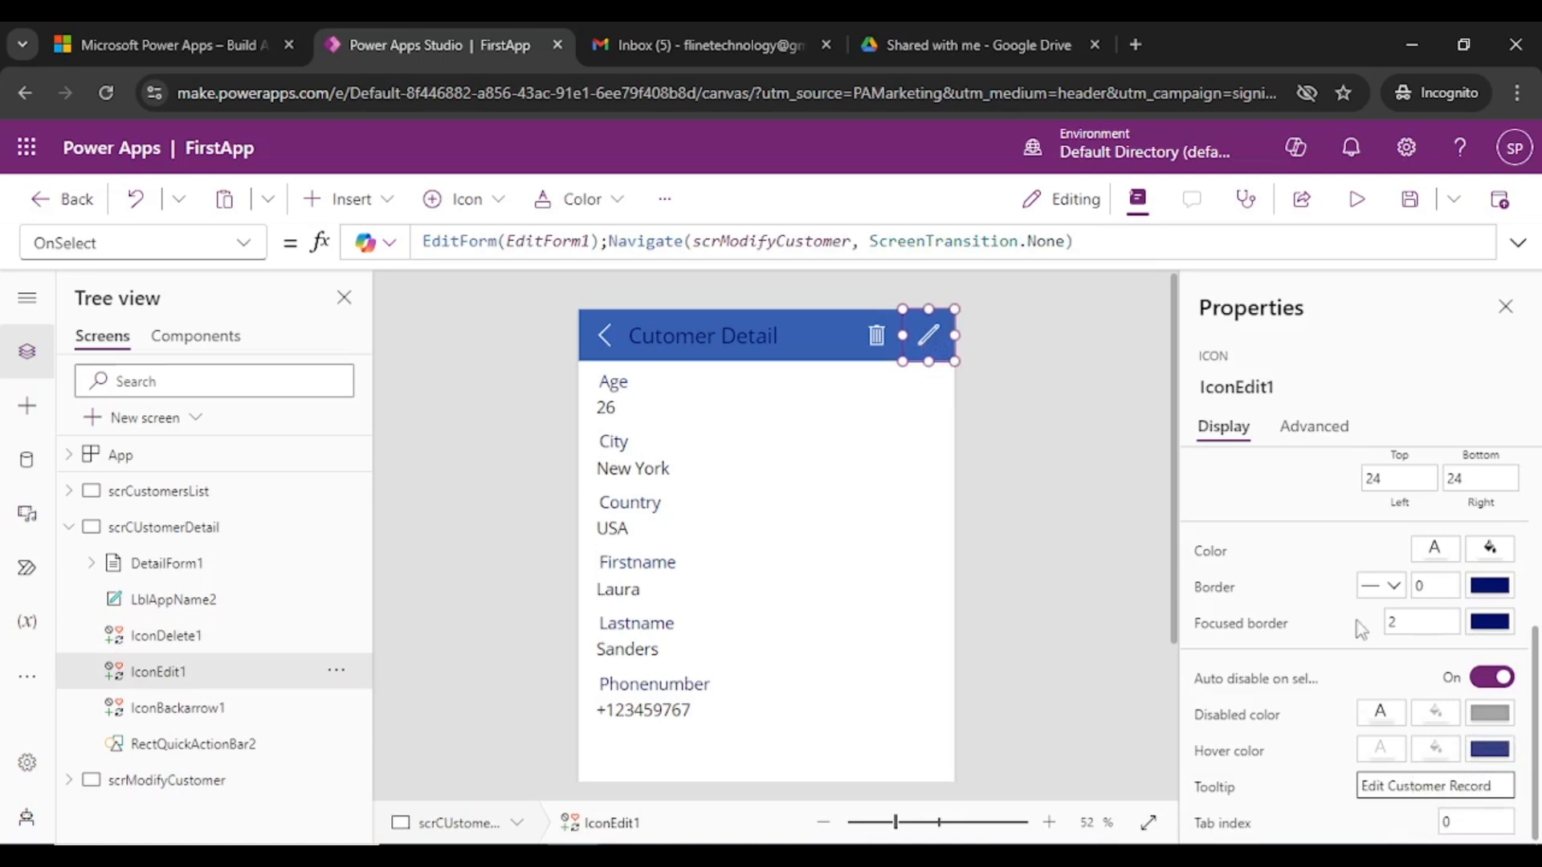
{"action": "left_click", "coordinate": [1047, 507]}
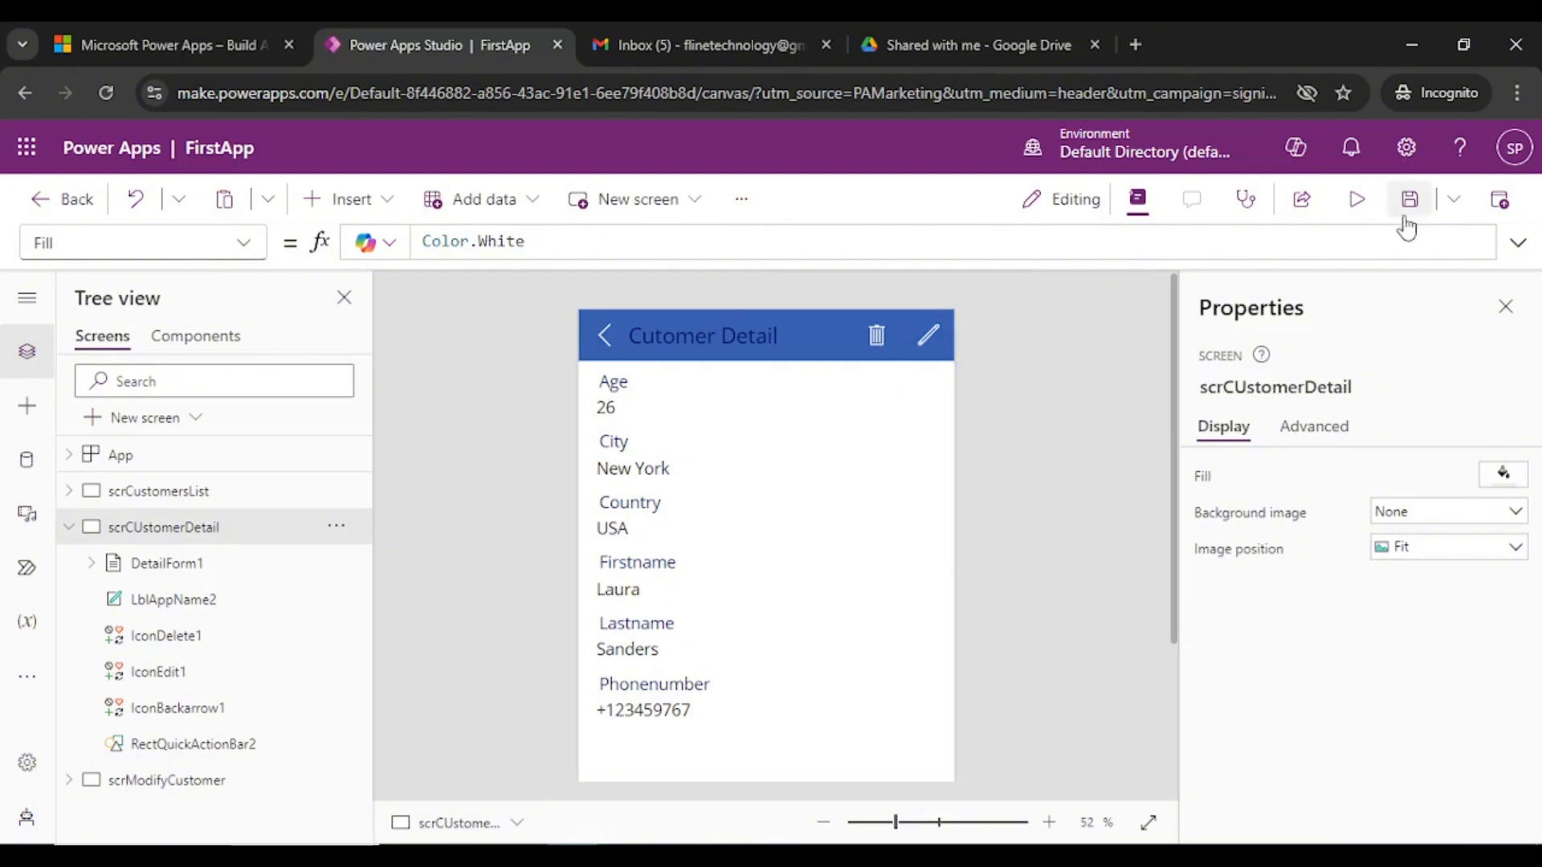
- Save the app and dismiss the publish banner
{"action": "left_click", "coordinate": [706, 334]}
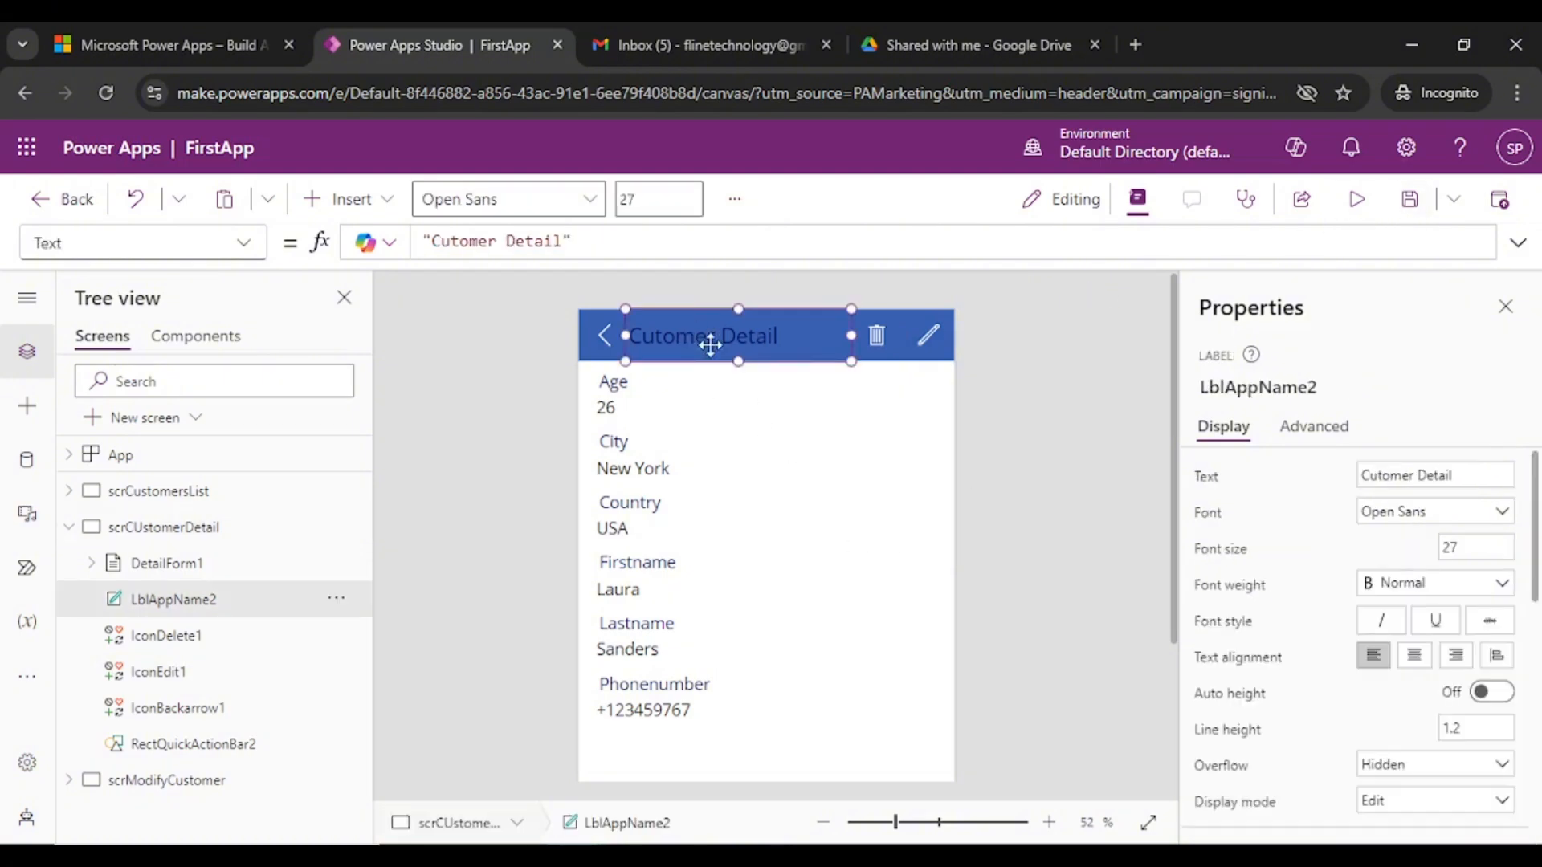
{"action": "left_click", "coordinate": [1410, 206]}
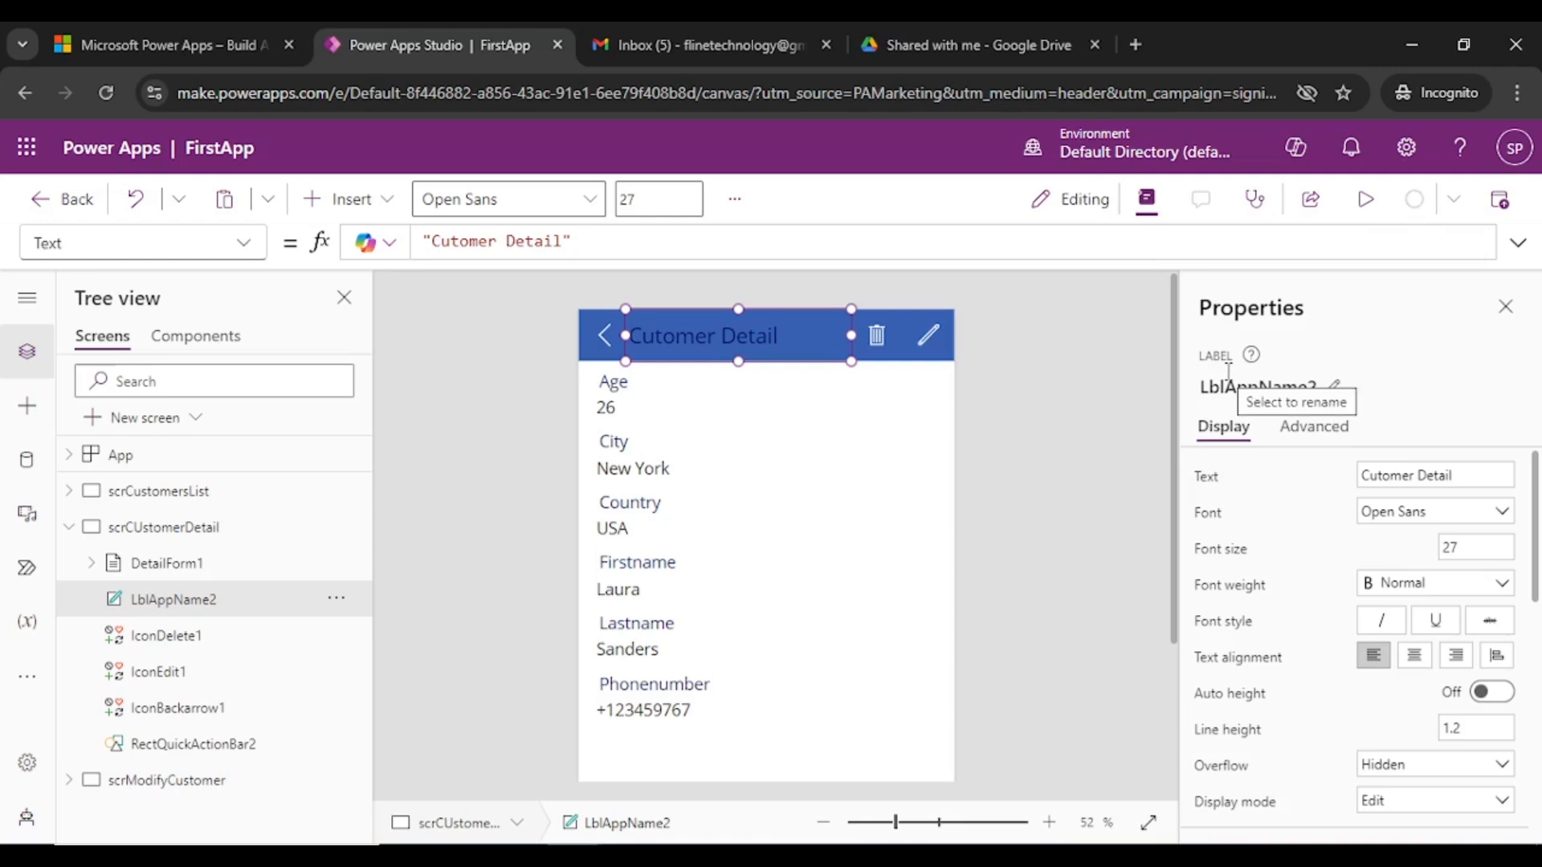
{"action": "left_click", "coordinate": [450, 506]}
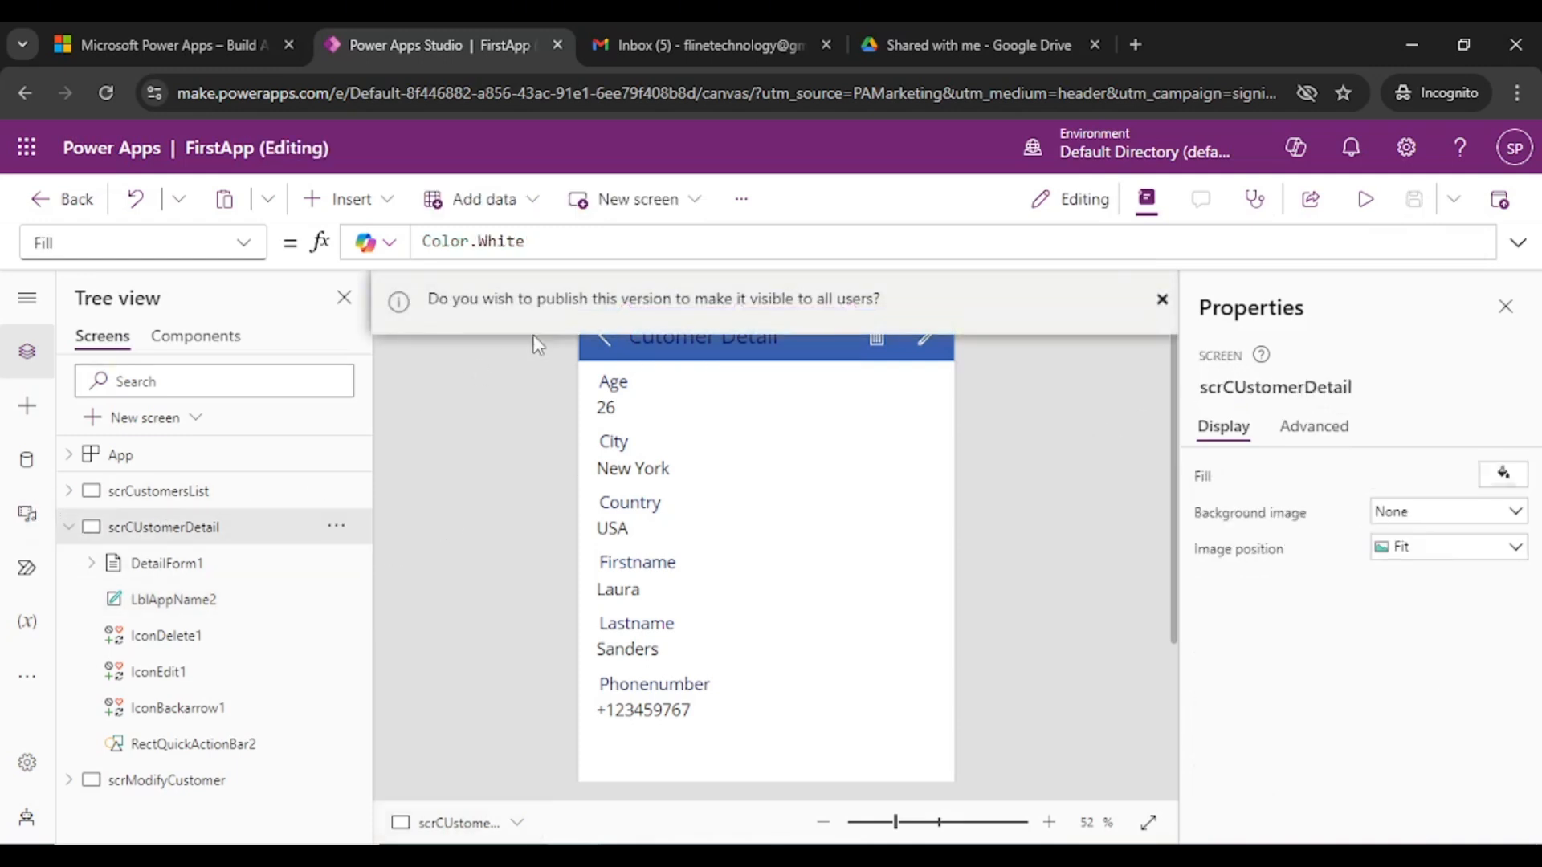
{"action": "left_click", "coordinate": [1163, 301]}
- On scrModifyCustomer, change the LblAppName3 header text from Sheet1 to 'Update and Save'
{"action": "left_click", "coordinate": [69, 529]}
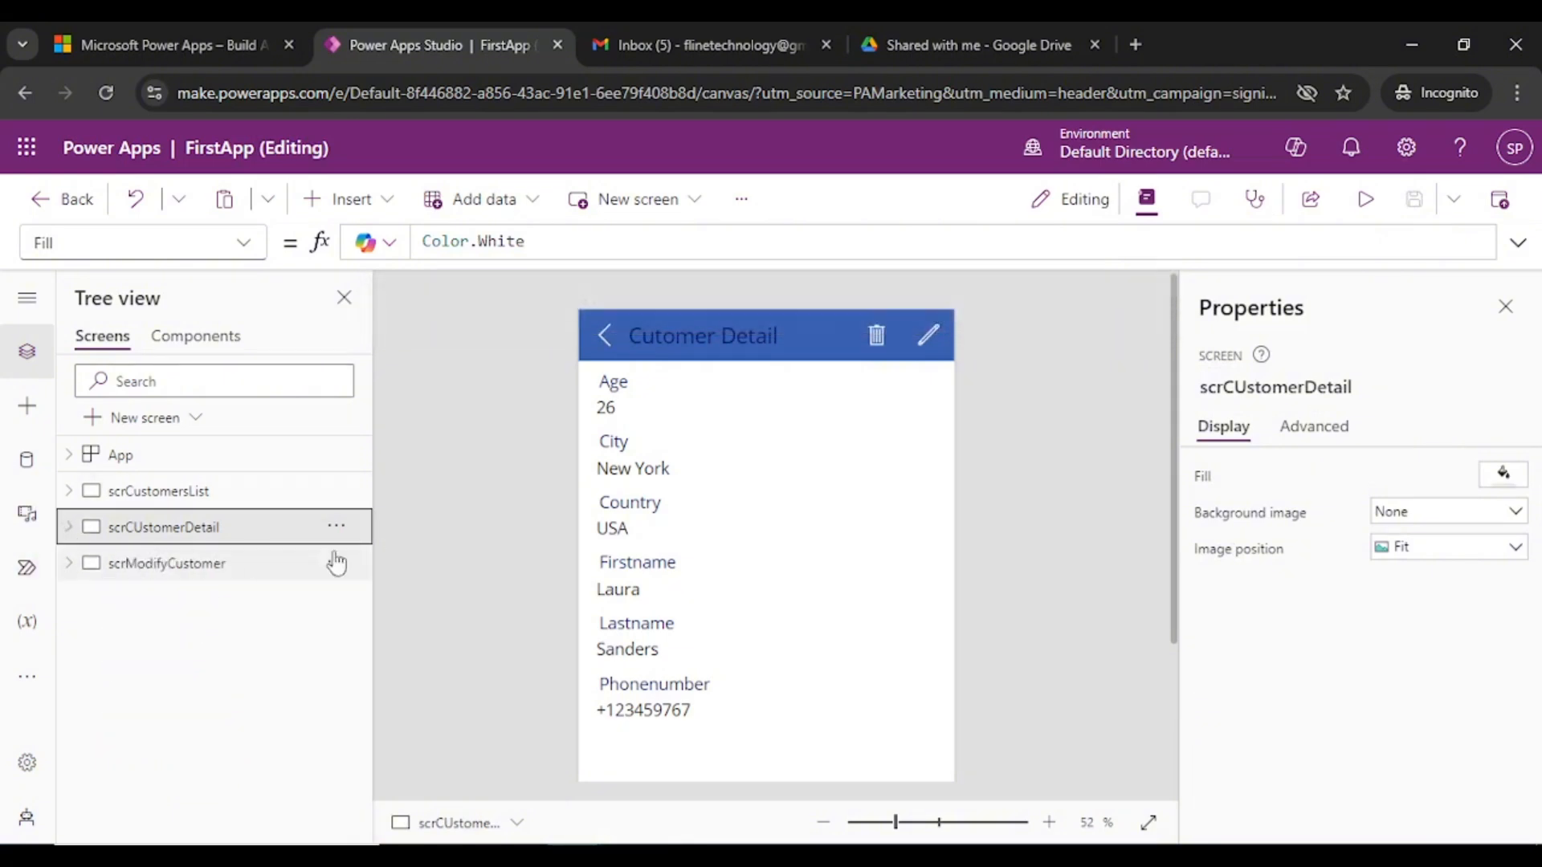
{"action": "left_click", "coordinate": [152, 566]}
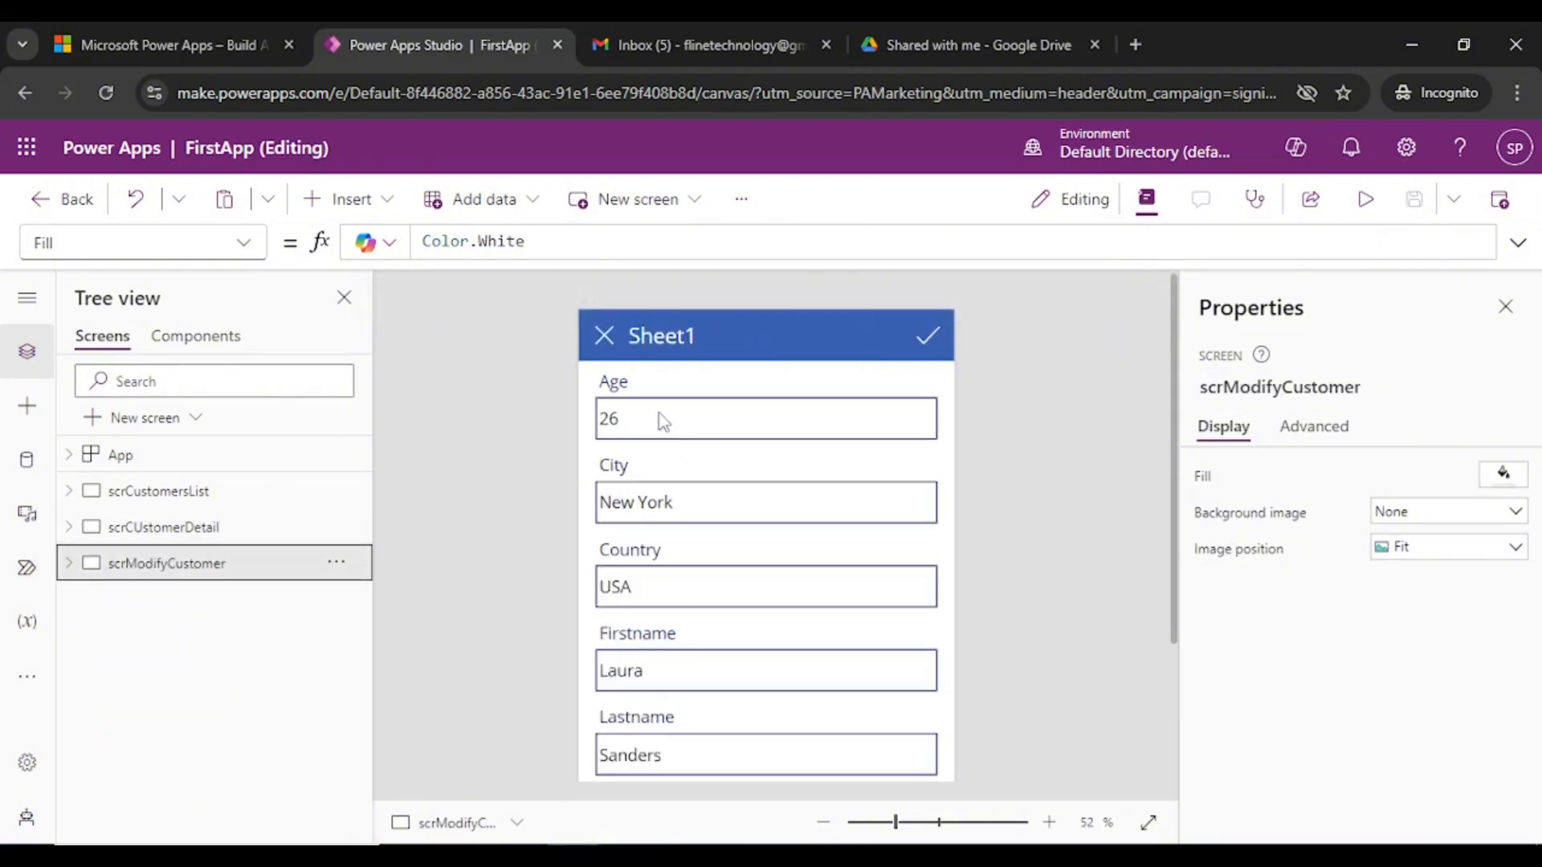
{"action": "scroll", "coordinate": [745, 547], "scroll_direction": "down", "scroll_amount": 2}
{"action": "scroll", "coordinate": [805, 444], "scroll_direction": "up", "scroll_amount": 2}
{"action": "left_click", "coordinate": [631, 336]}
{"action": "left_click_drag", "start_coordinate": [1432, 475], "coordinate": [1258, 480]}
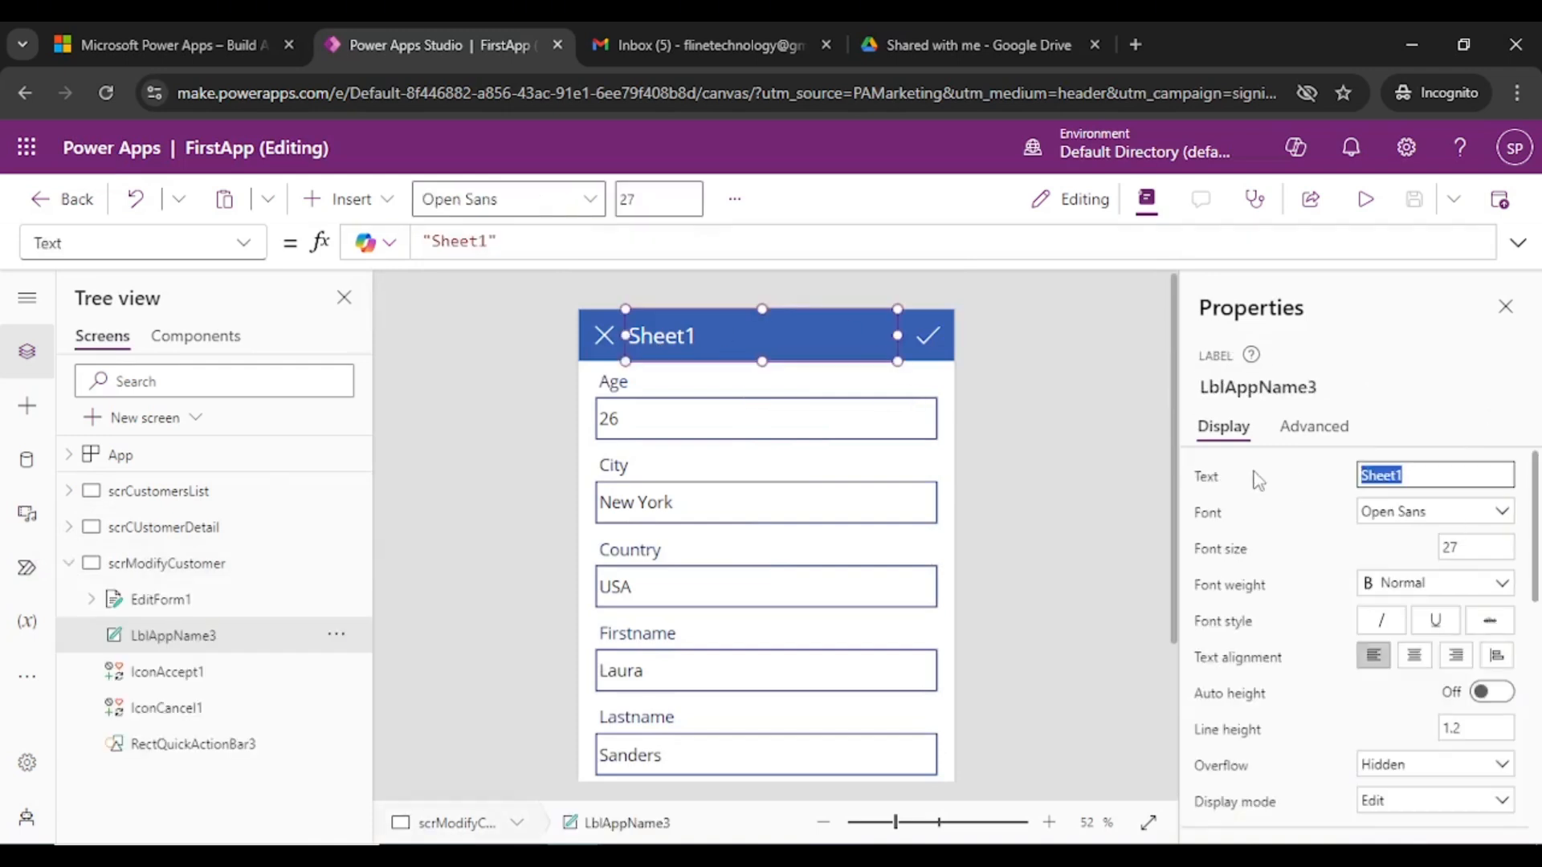
{"action": "type", "text": "Update"}
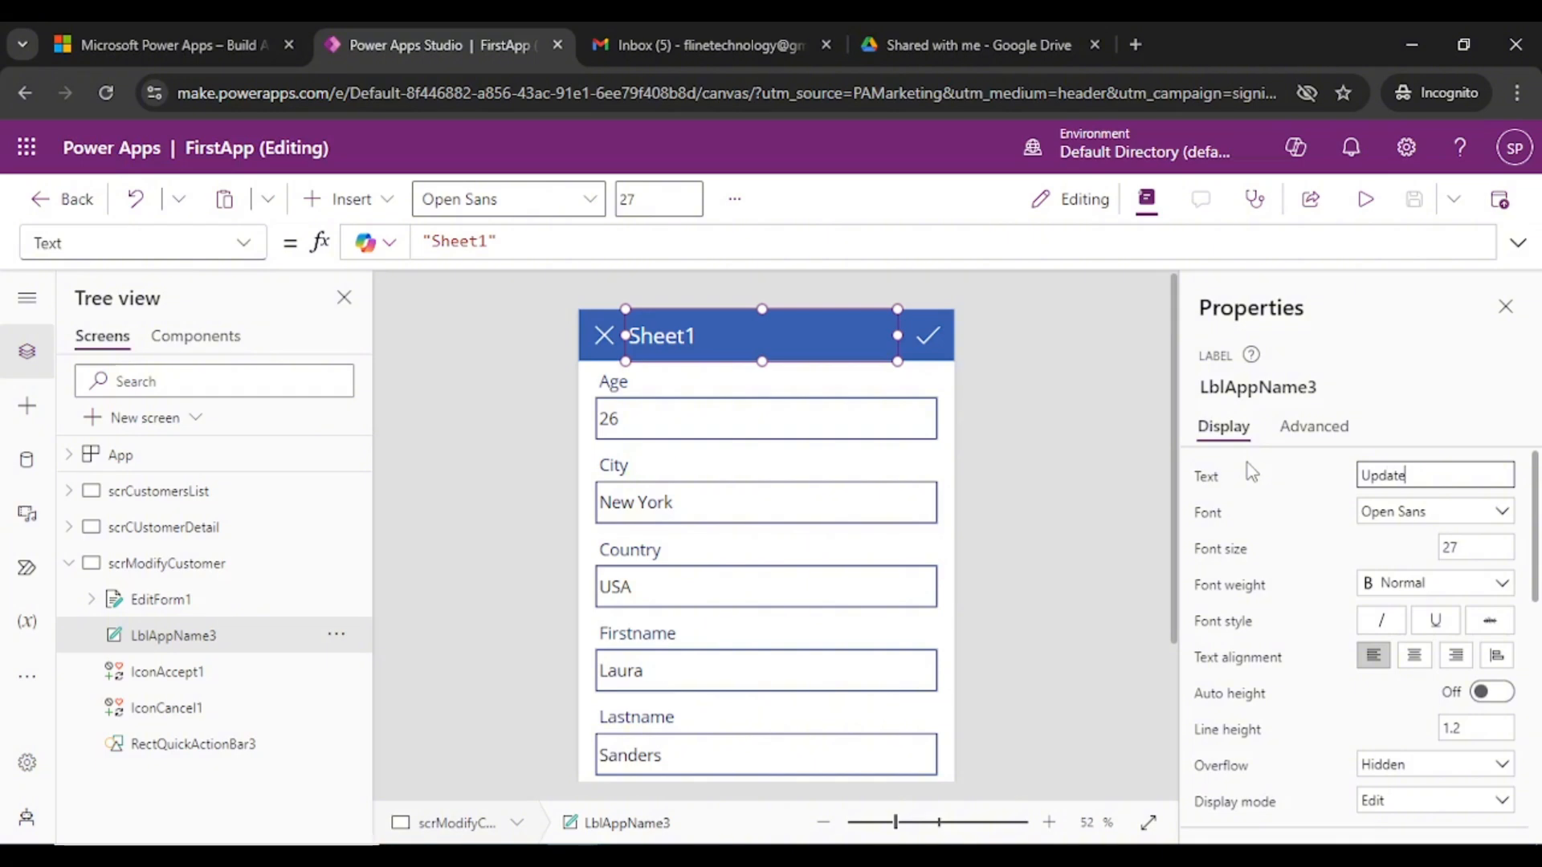
{"action": "type", "text": " and Save"}
{"action": "left_click", "coordinate": [167, 562]}
{"action": "left_click", "coordinate": [69, 563]}
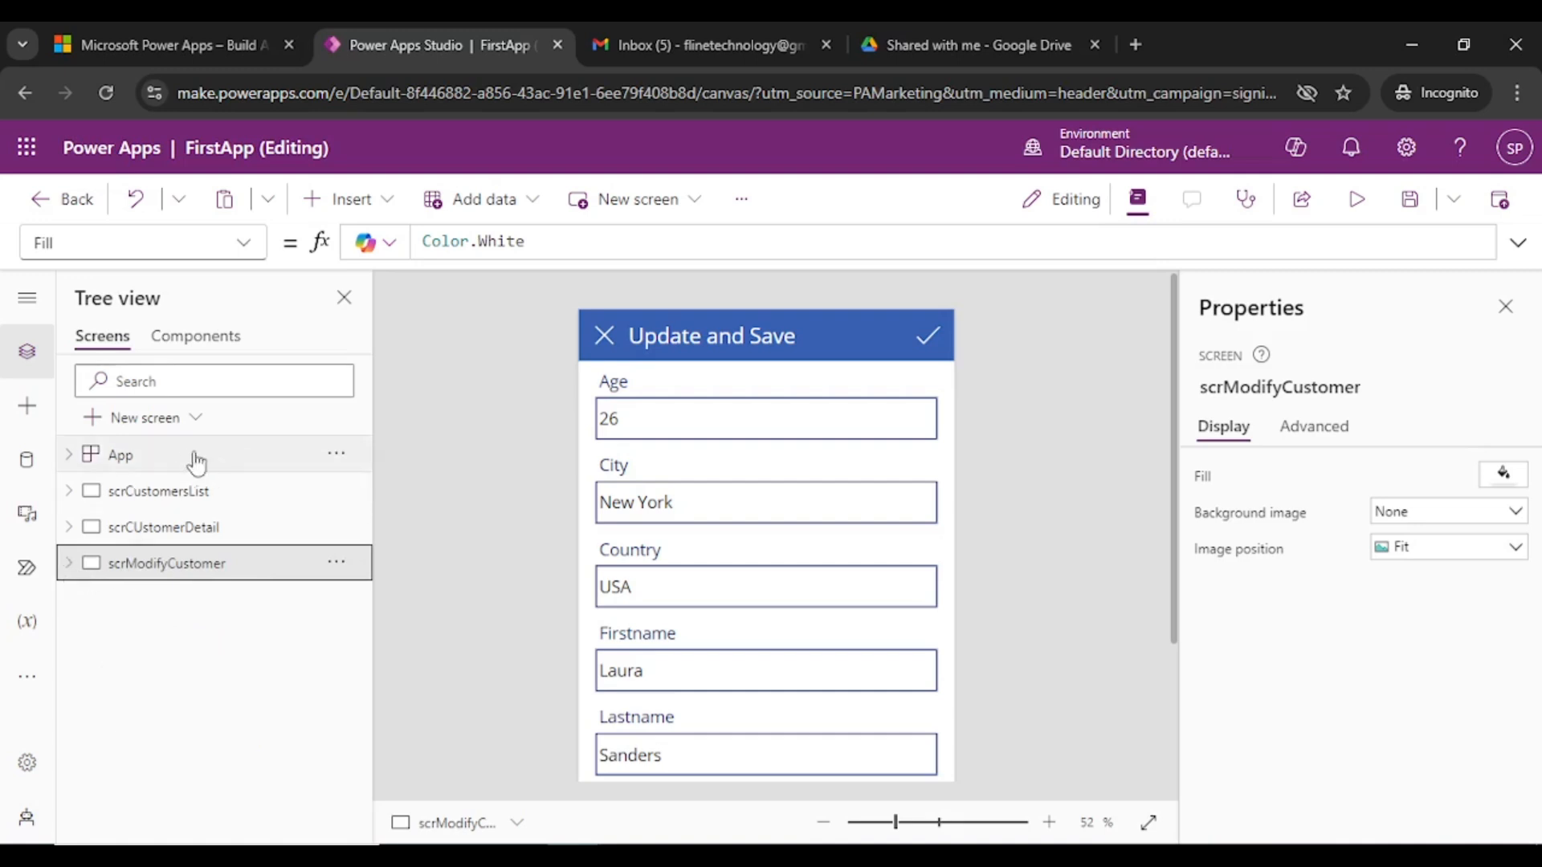
{"action": "left_click", "coordinate": [504, 387]}
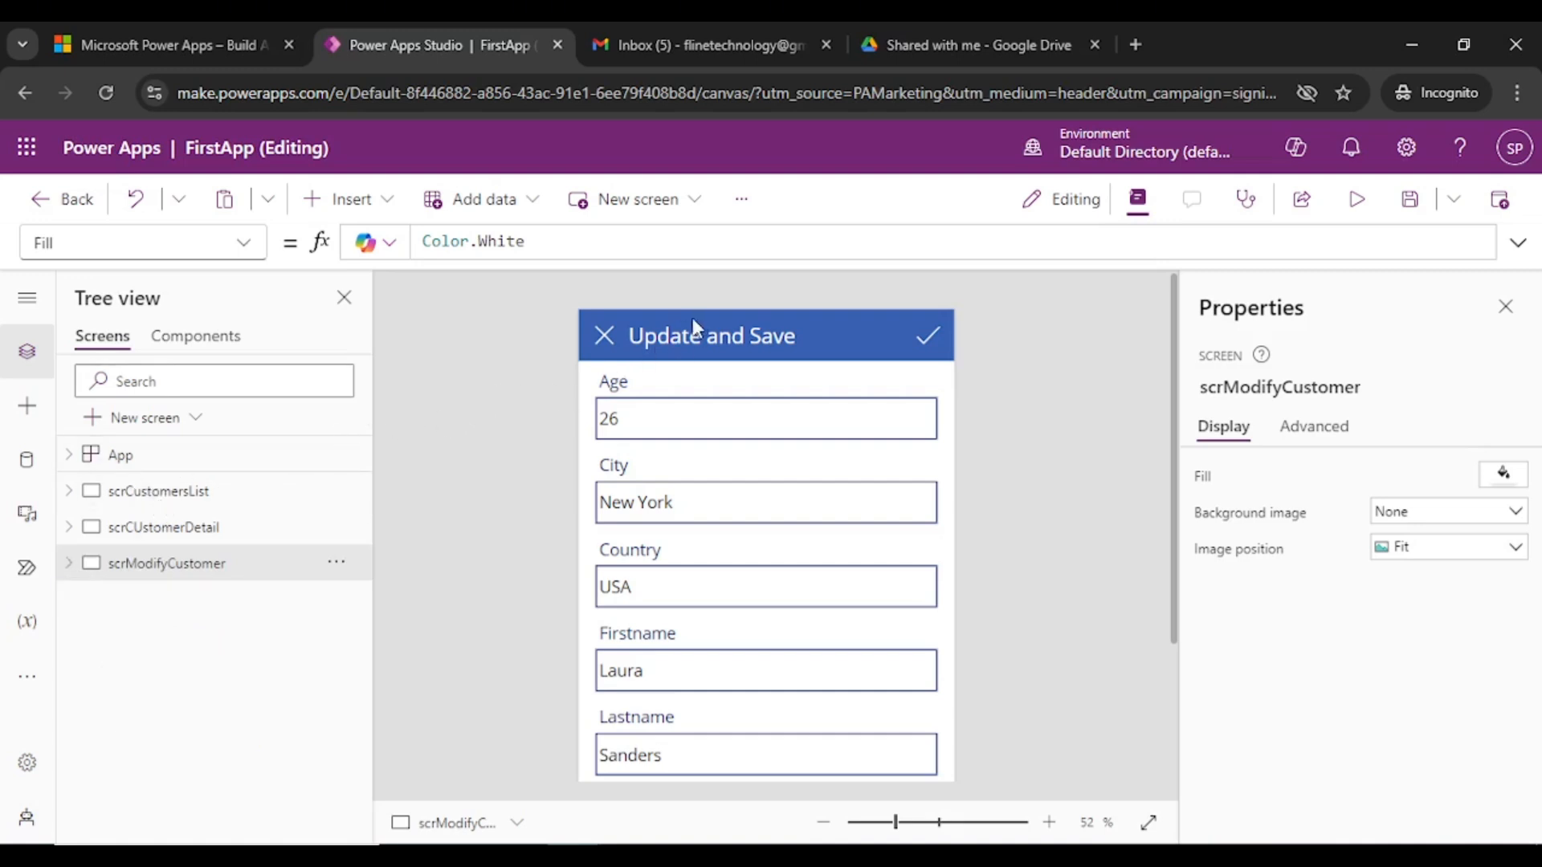
- Save, preview the app and open the + new-record form, then exit preview
{"action": "left_click", "coordinate": [161, 493]}
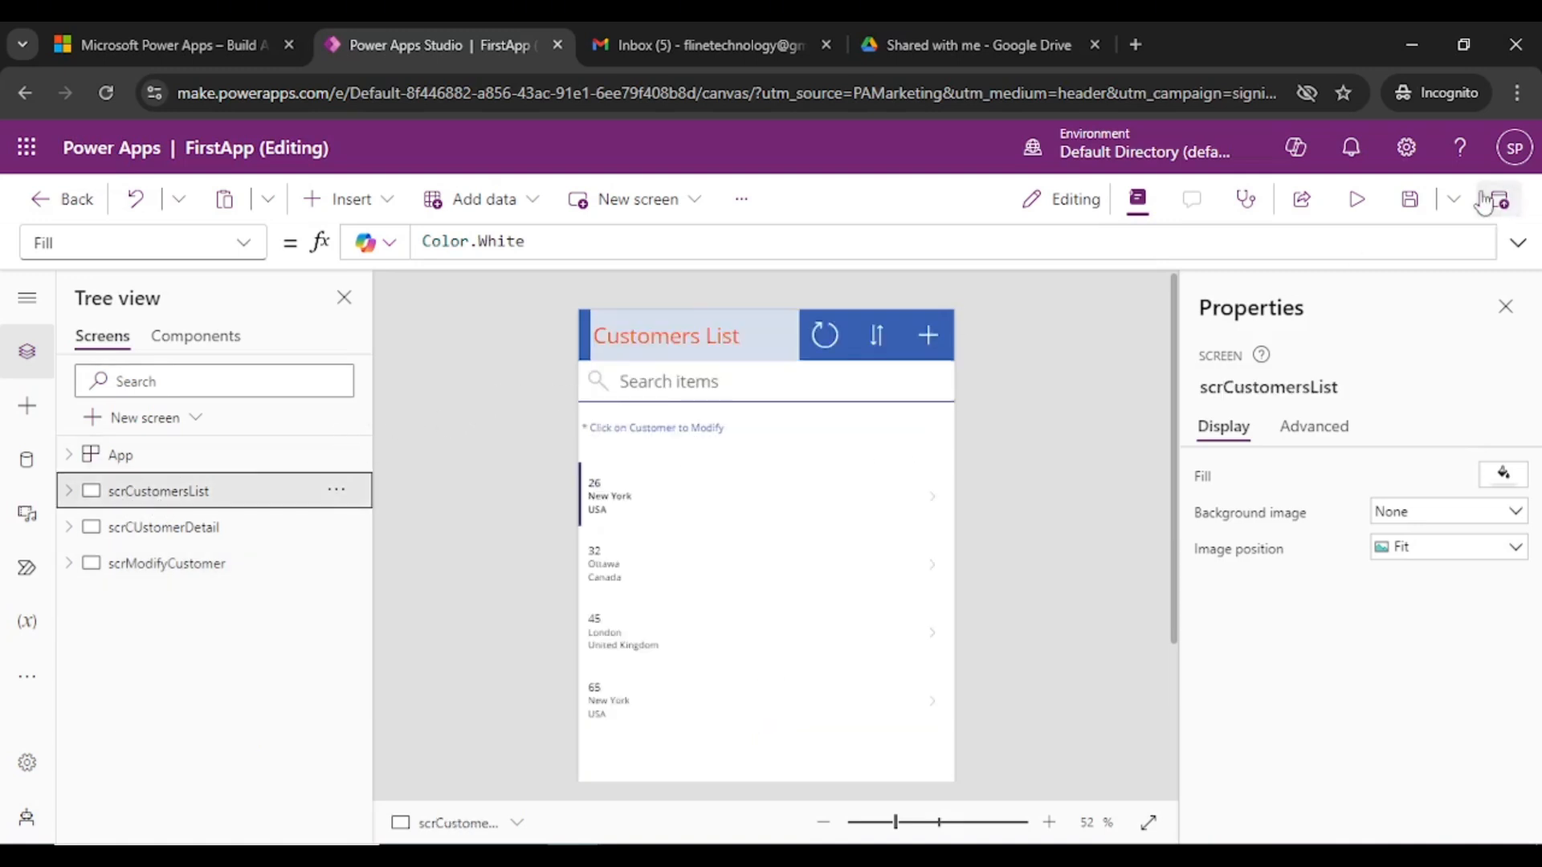
{"action": "left_click", "coordinate": [1410, 207]}
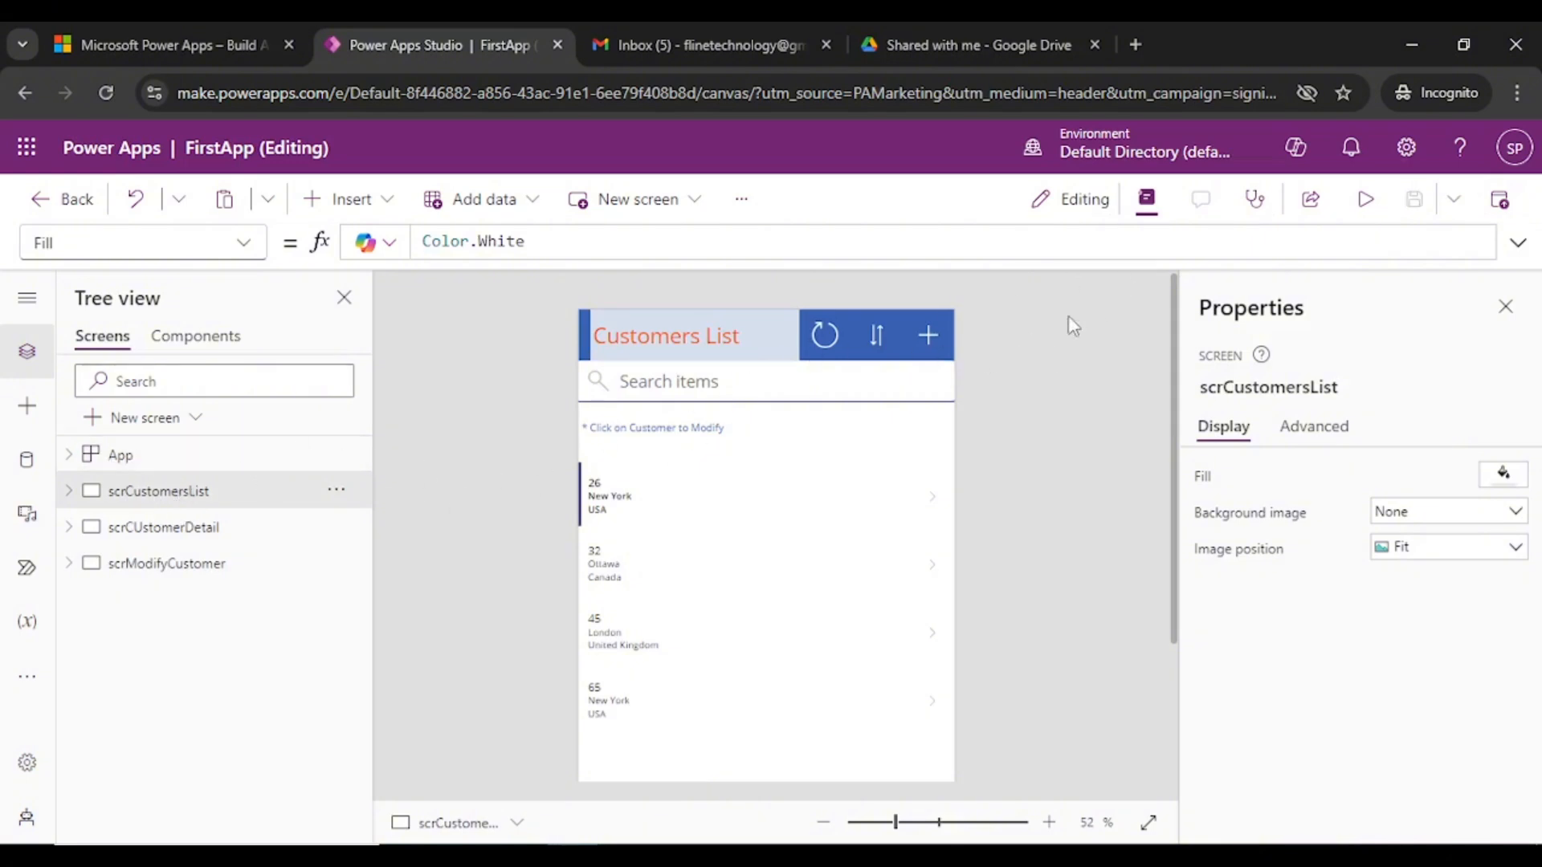
{"action": "left_click", "coordinate": [1365, 199]}
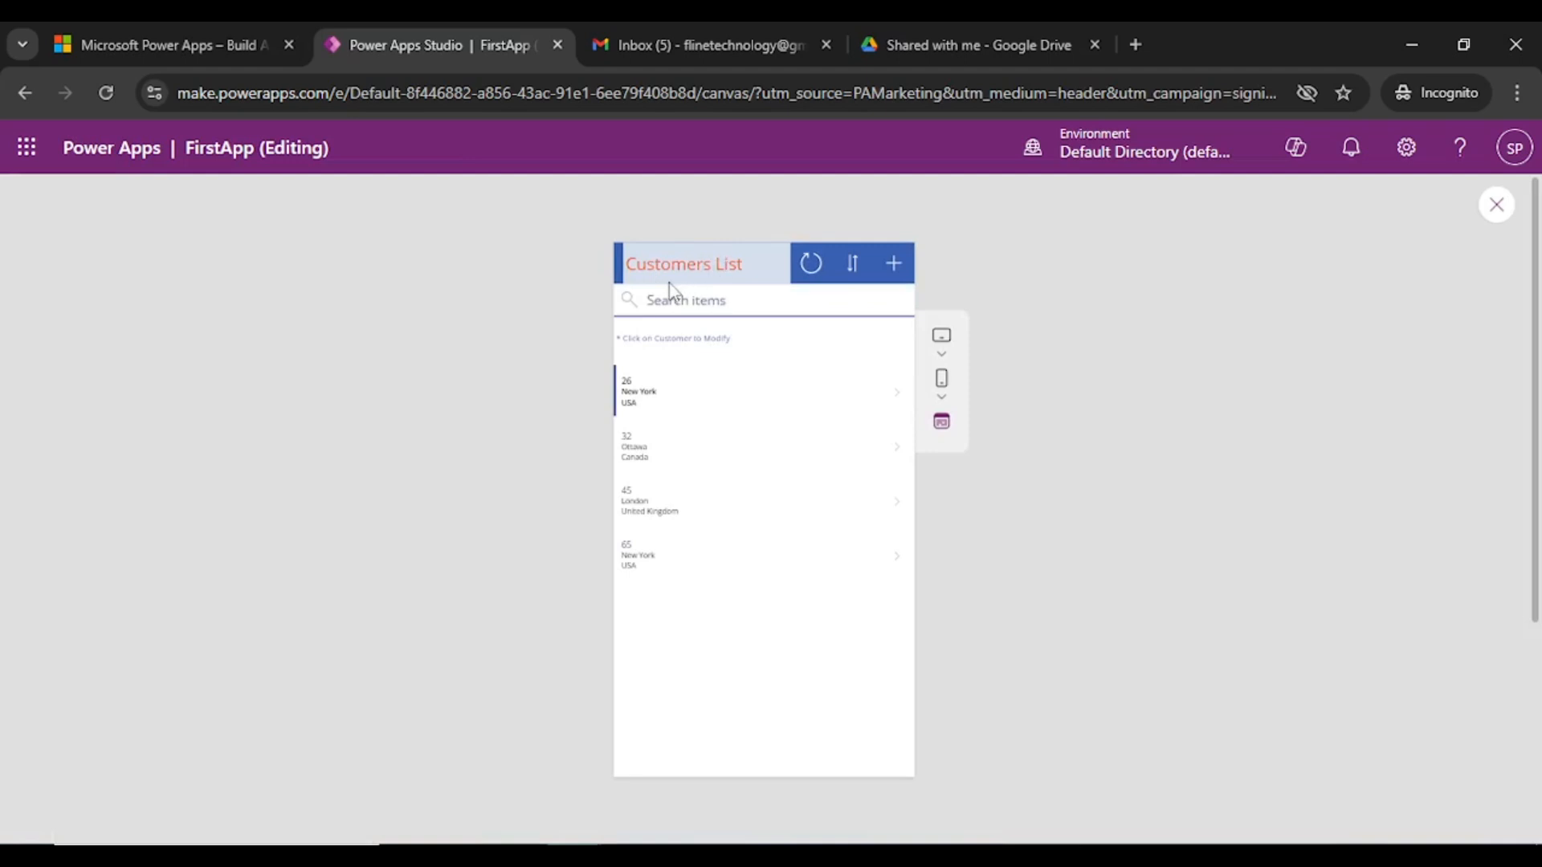
{"action": "left_click", "coordinate": [891, 267]}
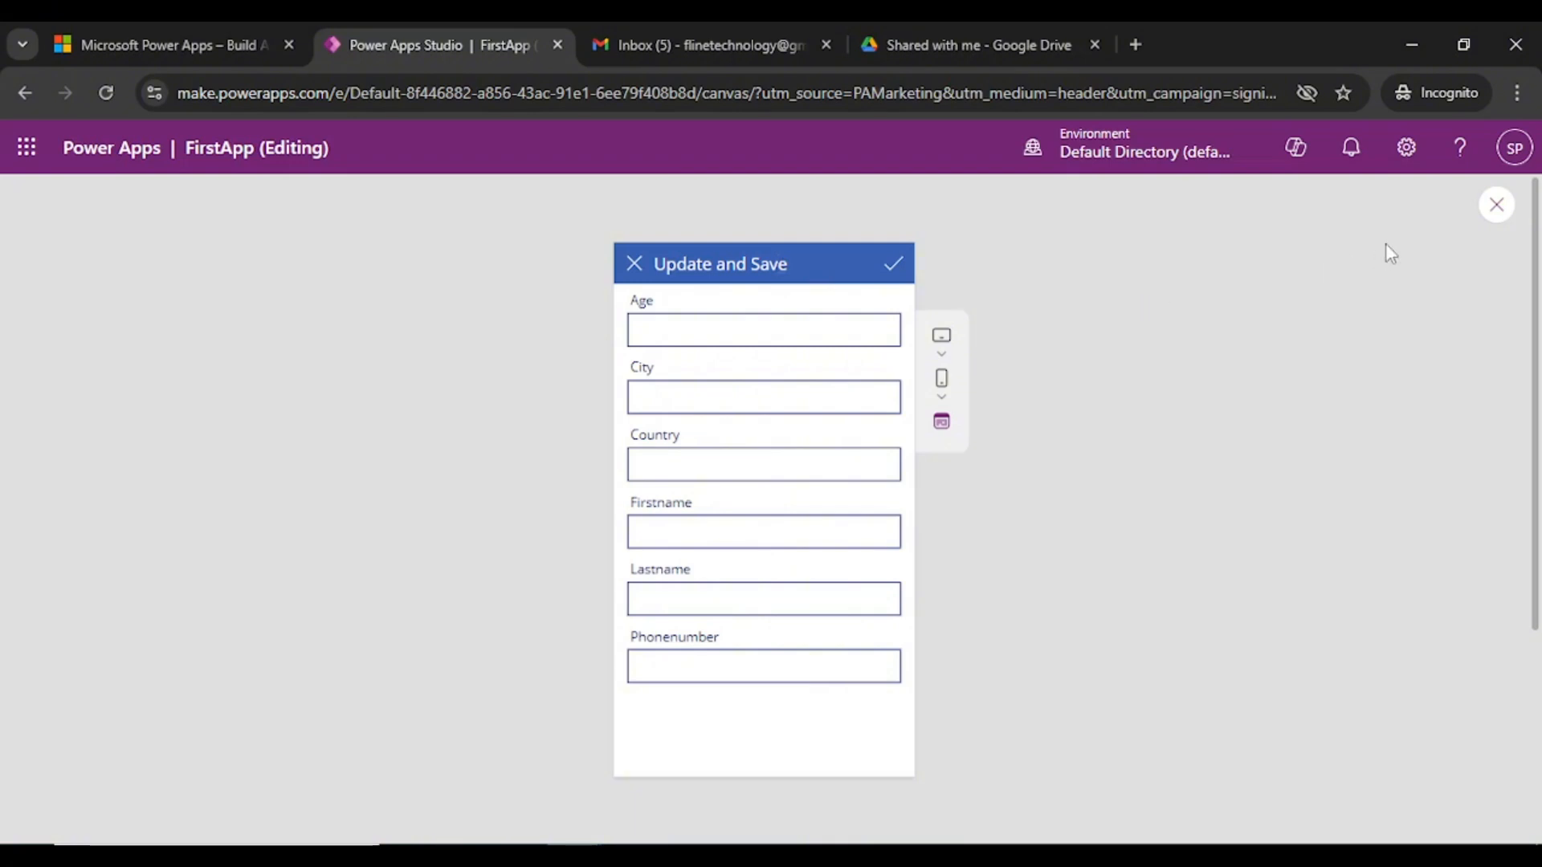
{"action": "left_click", "coordinate": [1496, 204]}
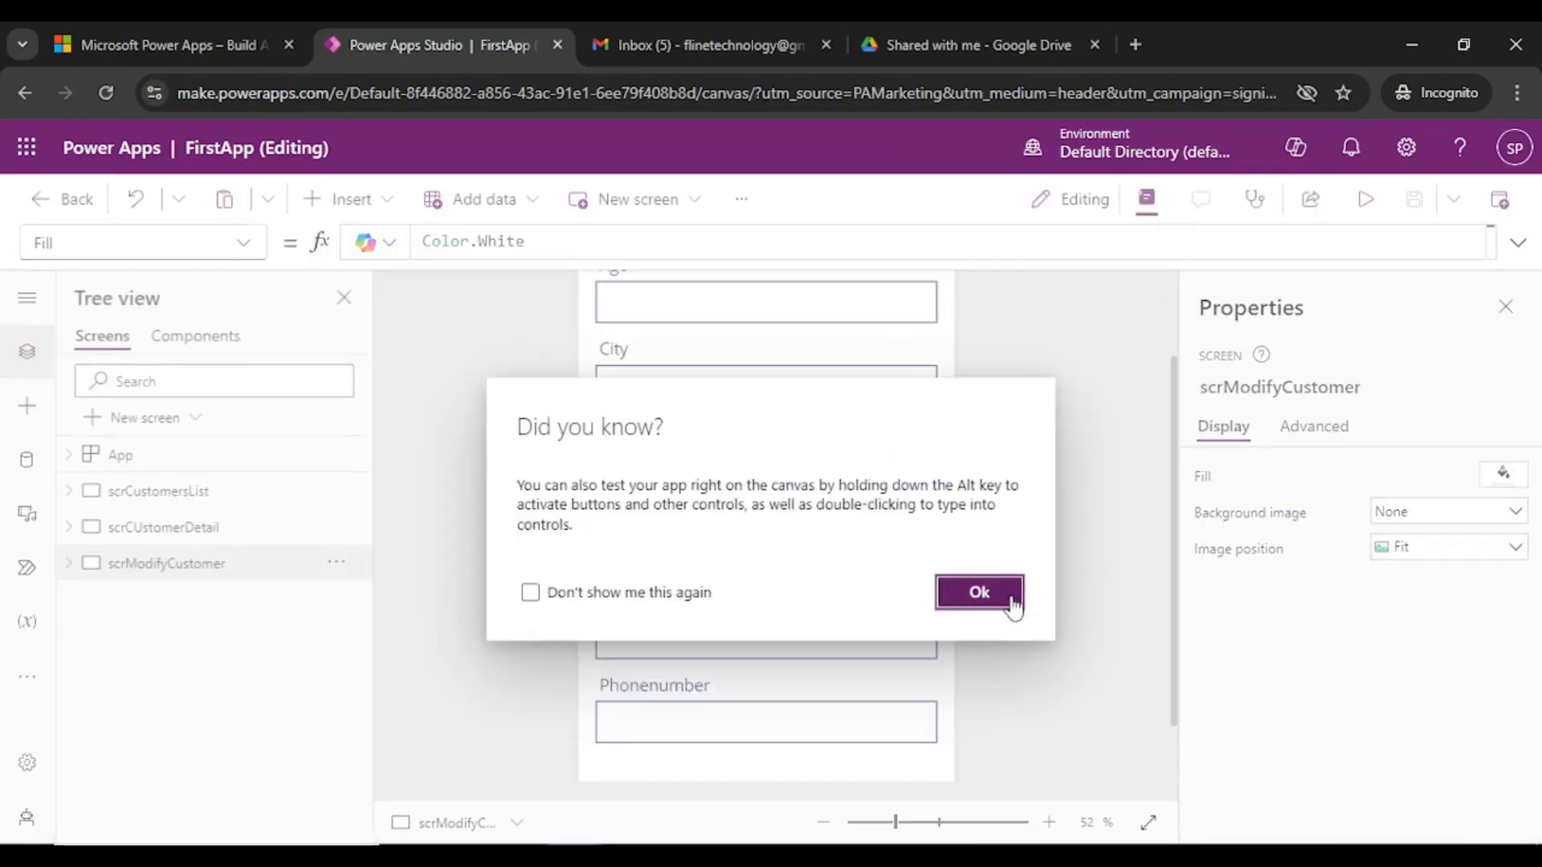
{"action": "left_click", "coordinate": [998, 592]}
- Change the LblAppName3 title from 'Update and Save' to "Create New Record"
{"action": "scroll", "coordinate": [763, 401], "scroll_direction": "up", "scroll_amount": 2}
{"action": "left_click", "coordinate": [699, 343]}
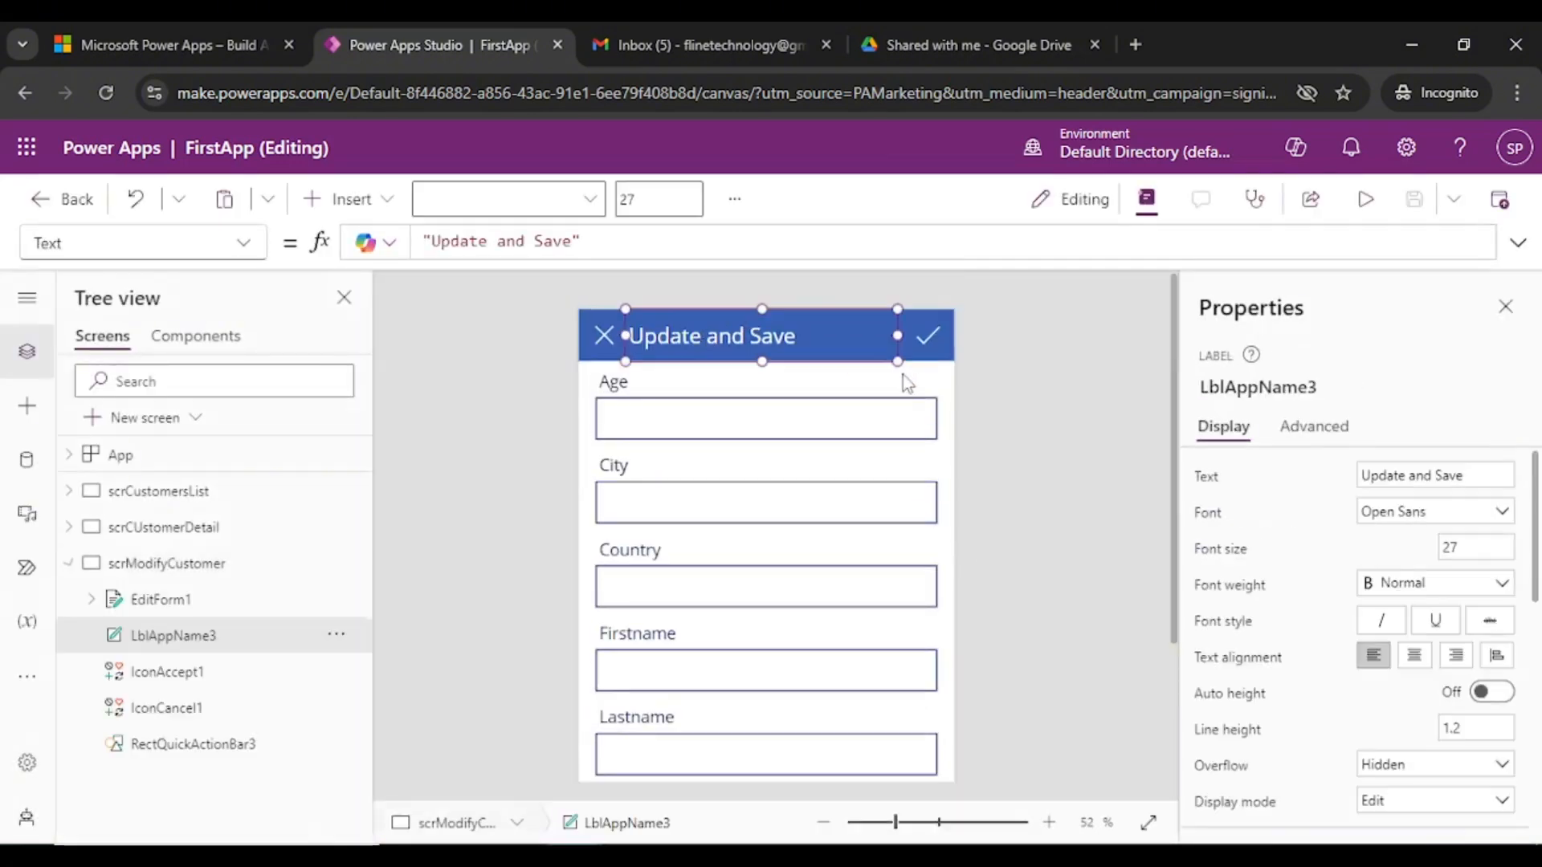
{"action": "left_click", "coordinate": [1310, 389]}
{"action": "left_click", "coordinate": [1418, 472]}
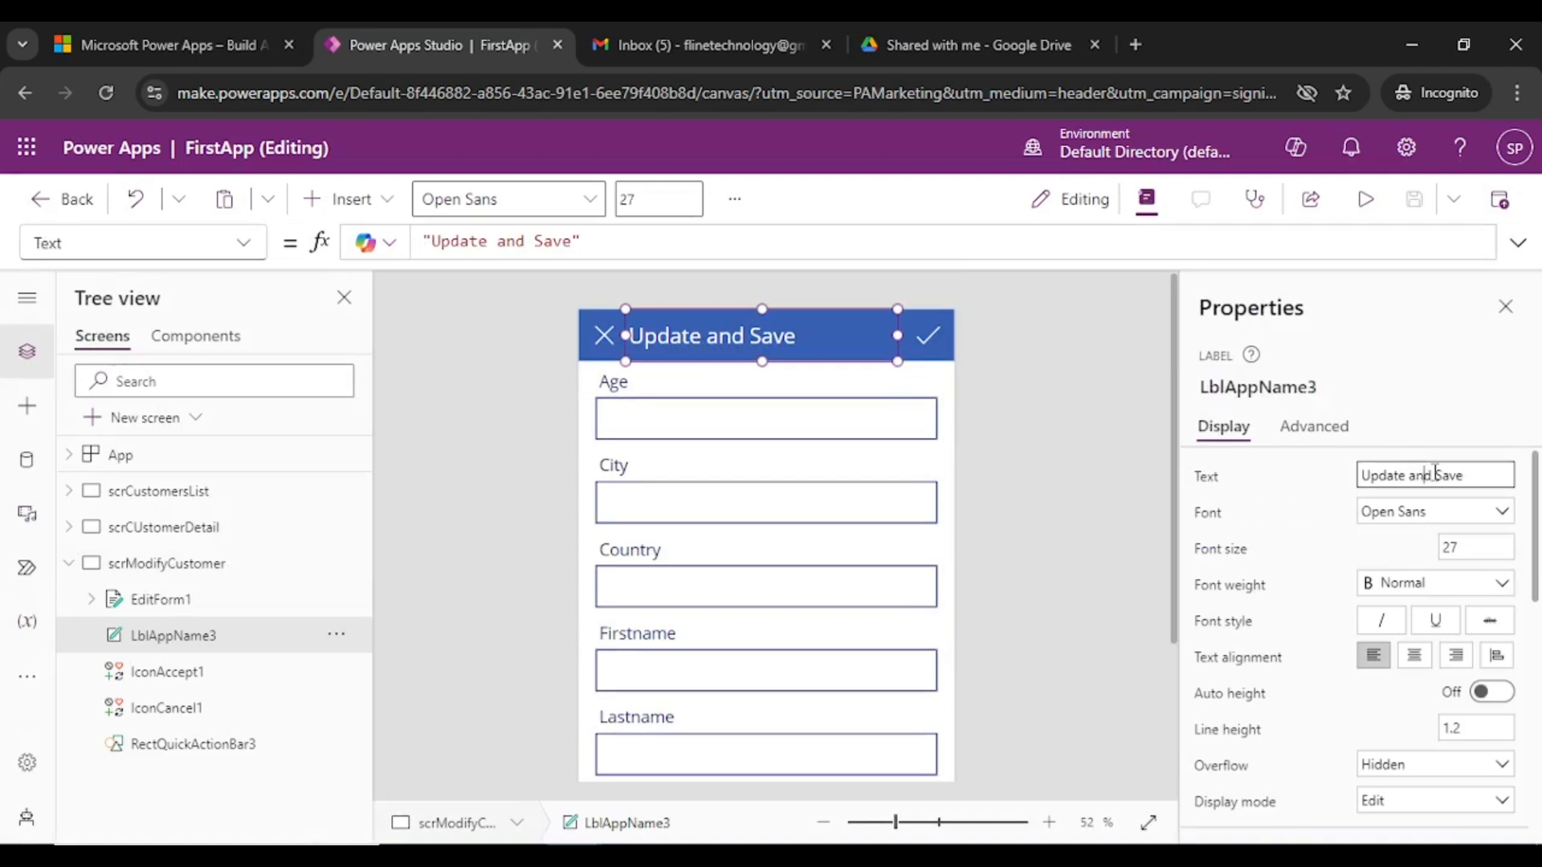
{"action": "left_click_drag", "start_coordinate": [1480, 474], "coordinate": [1278, 473]}
{"action": "type", "text": "Create New Record"}
{"action": "left_click", "coordinate": [1109, 411]}
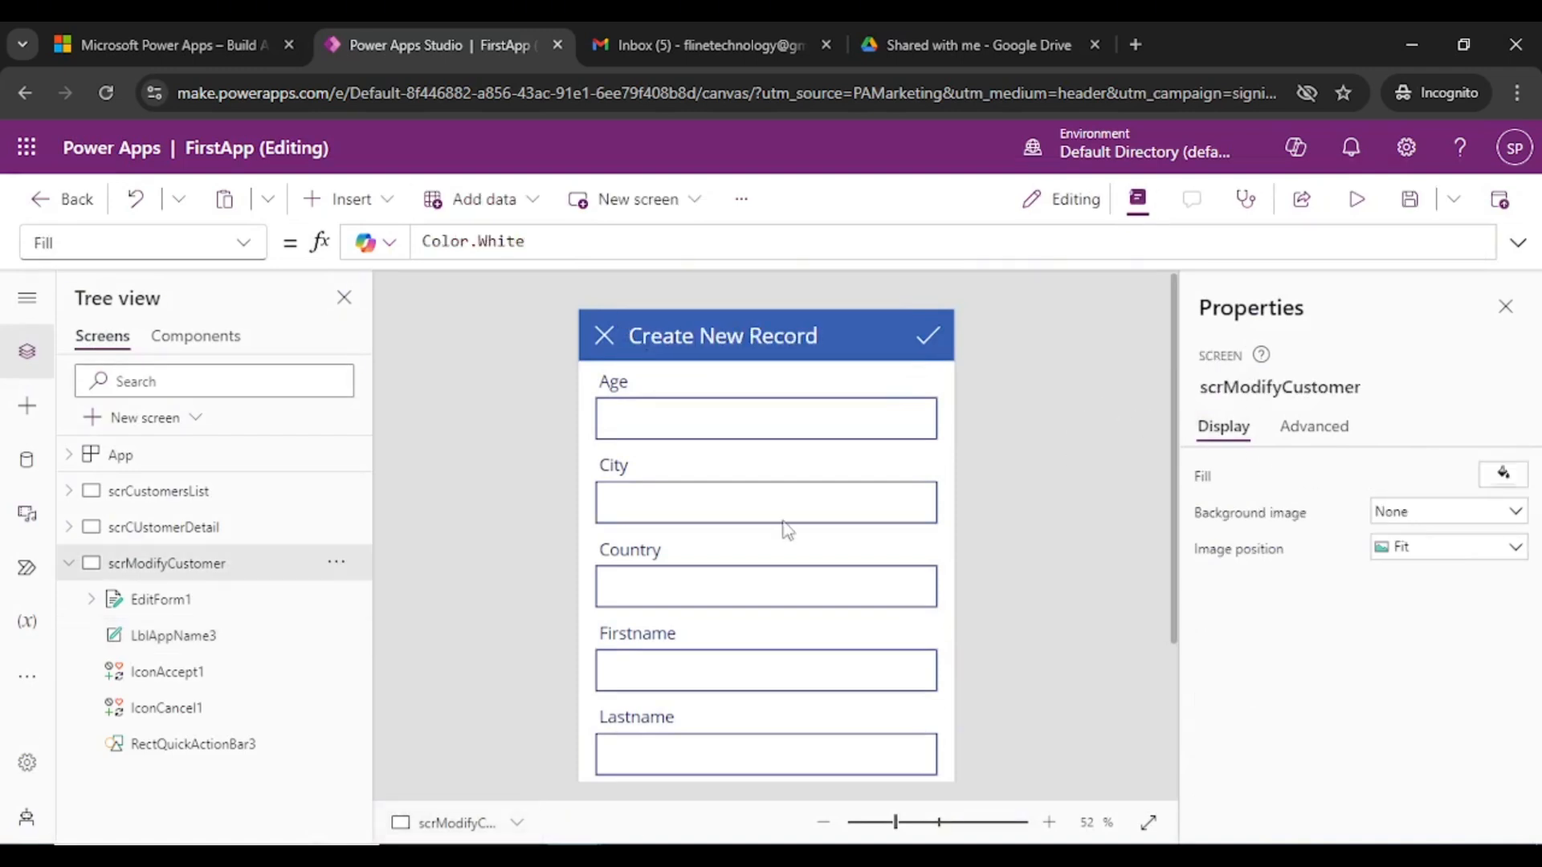
{"action": "left_click", "coordinate": [172, 492]}
- In preview, check the + form title, cancel, and open the first customer's details
{"action": "left_click", "coordinate": [1356, 199]}
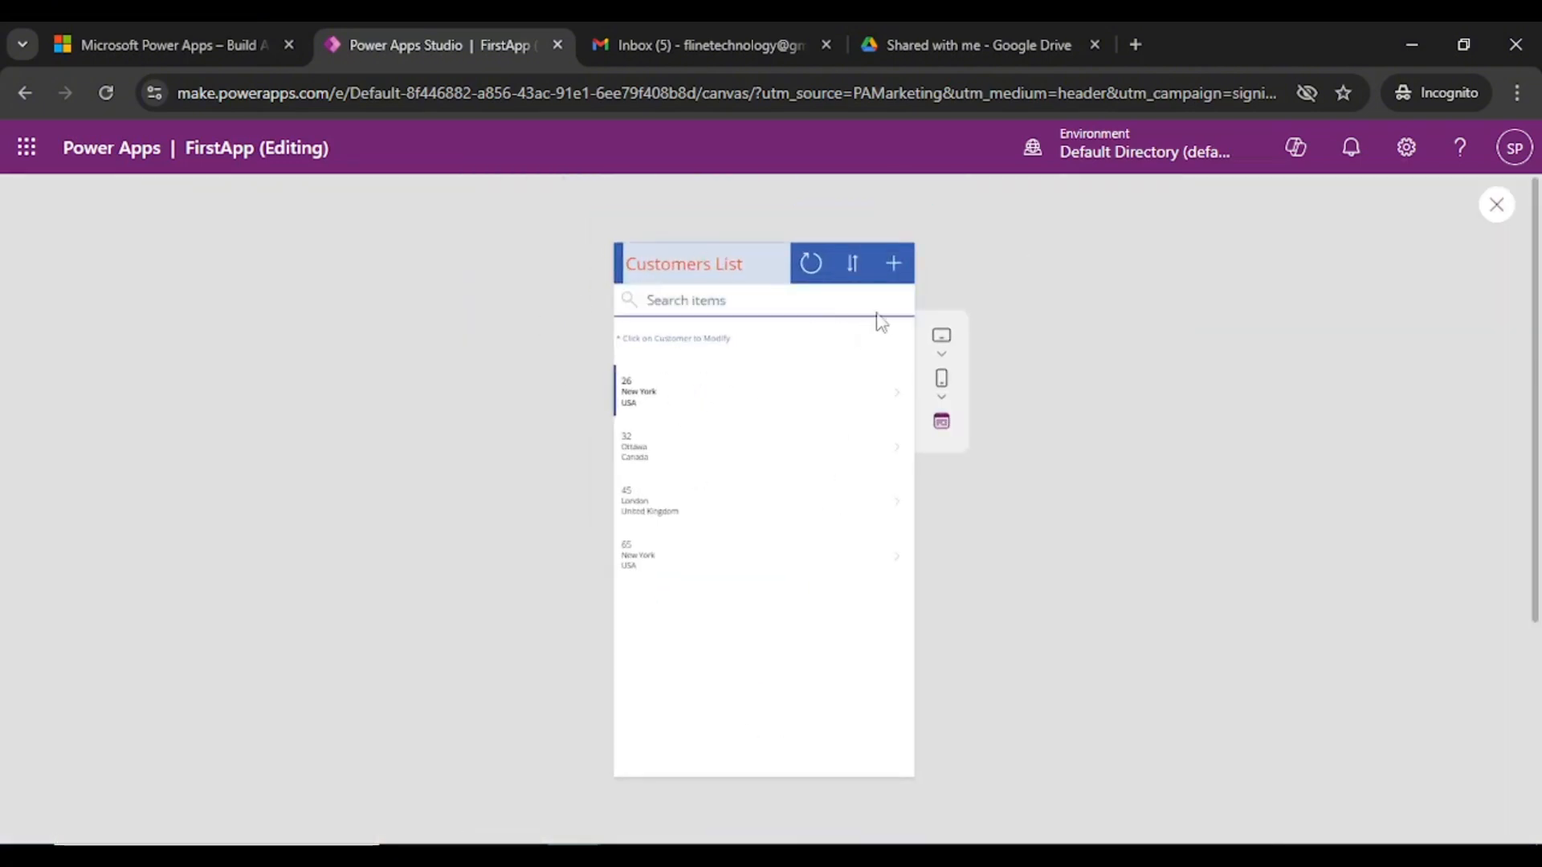
{"action": "left_click", "coordinate": [900, 273]}
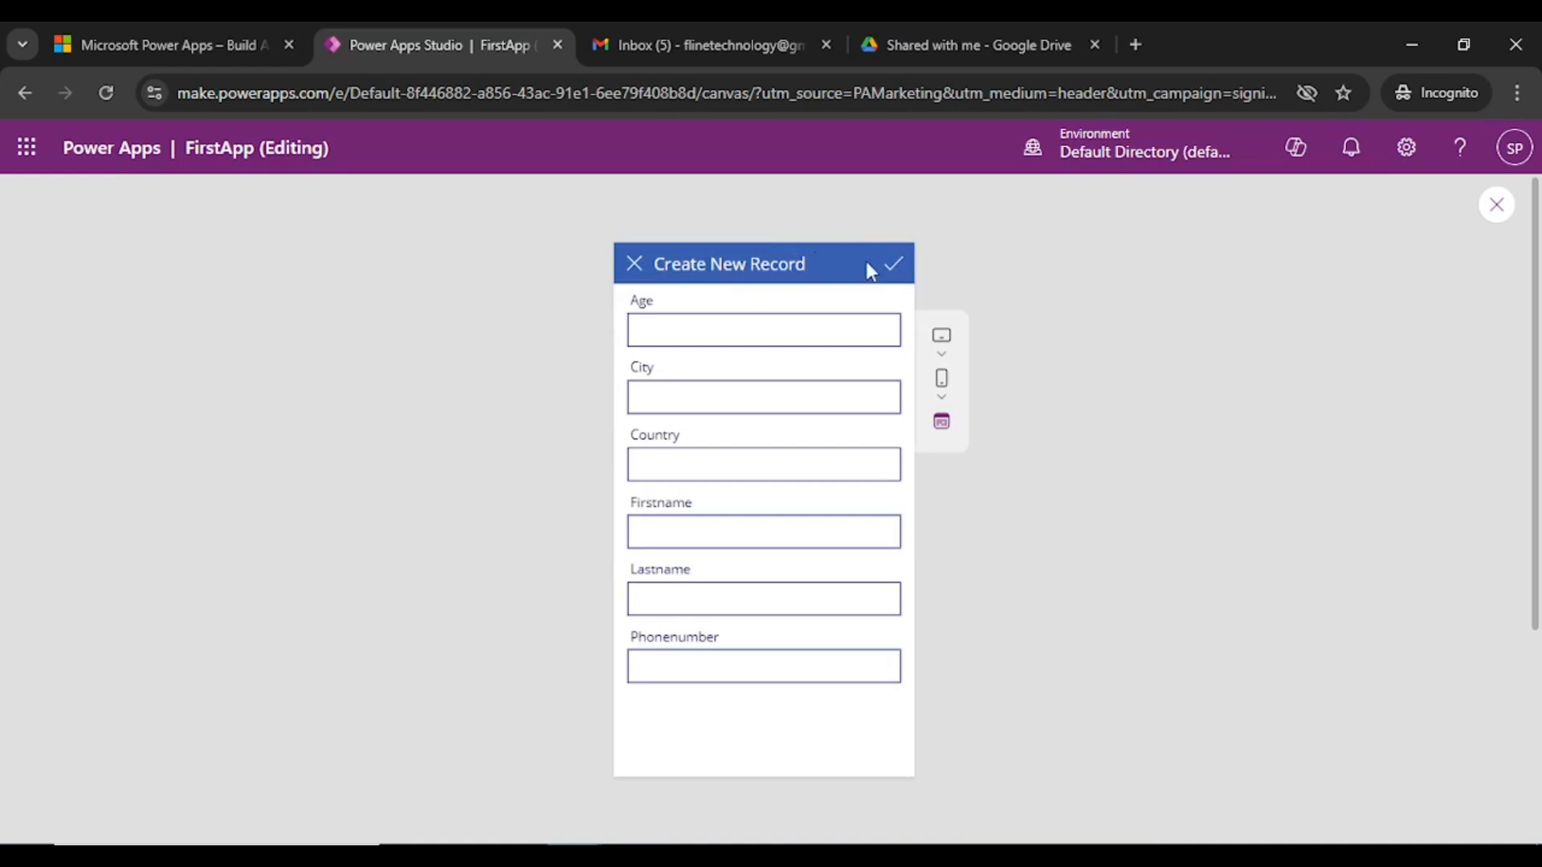
{"action": "left_click", "coordinate": [633, 262]}
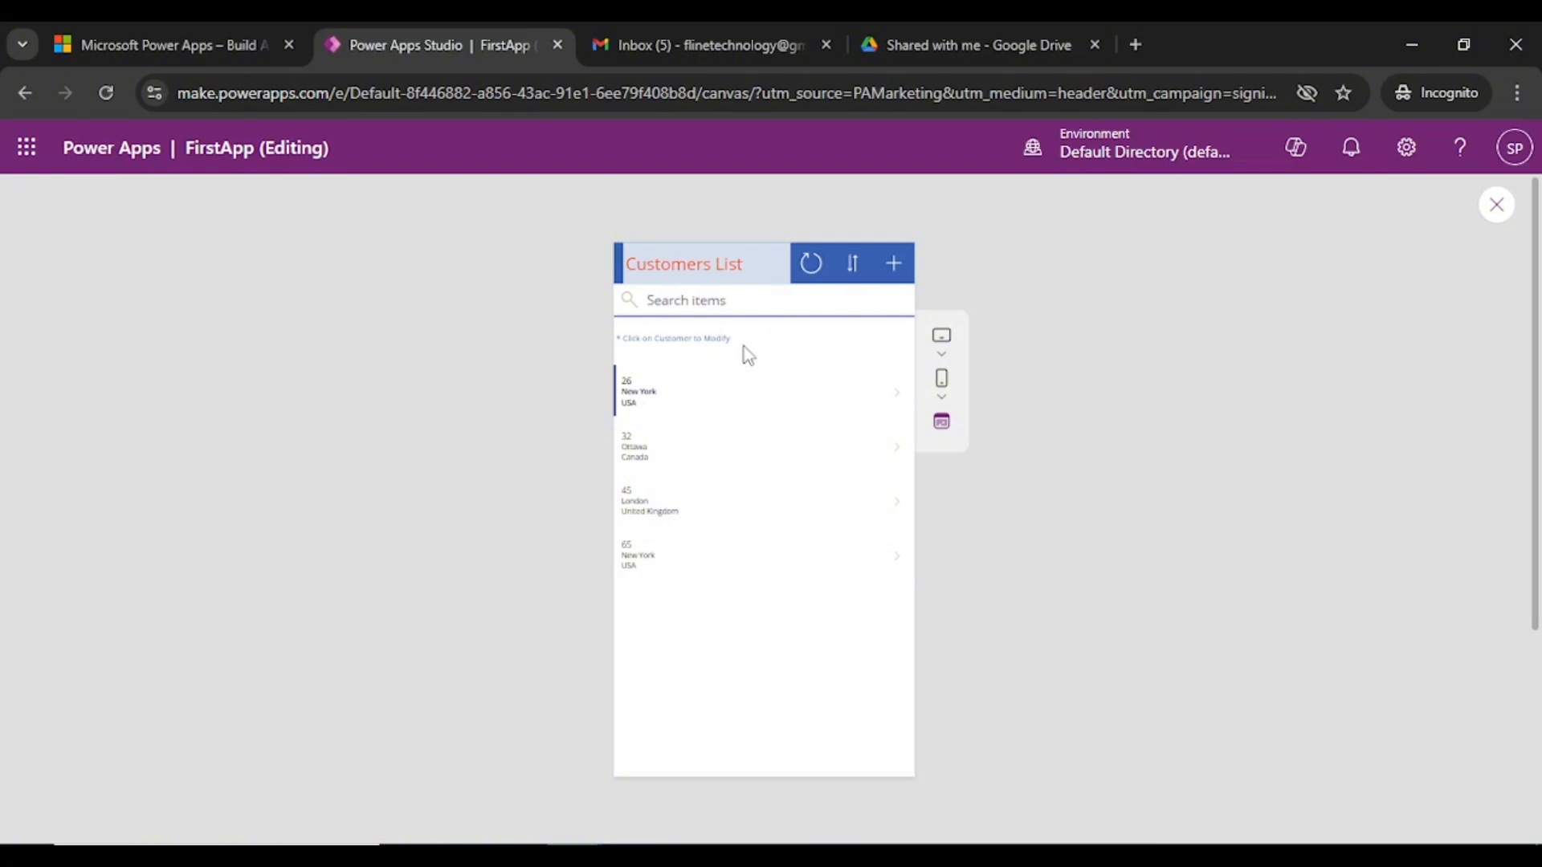
{"action": "left_click", "coordinate": [639, 389]}
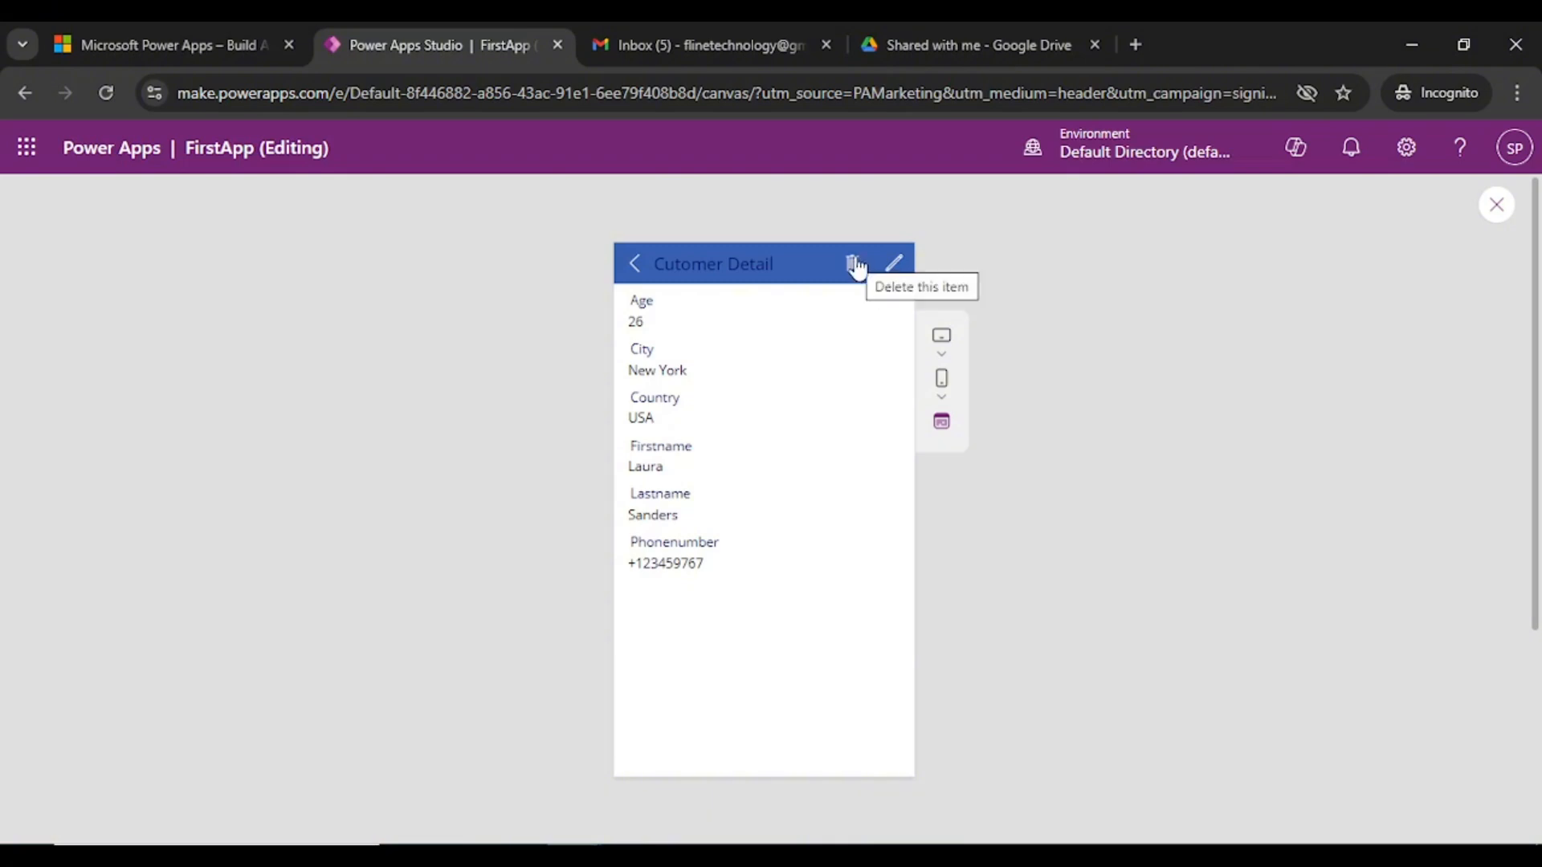
- Change IconDelete1's tooltip from 'Delete this item' to 'Delete me Forever'
{"action": "left_click", "coordinate": [1503, 207]}
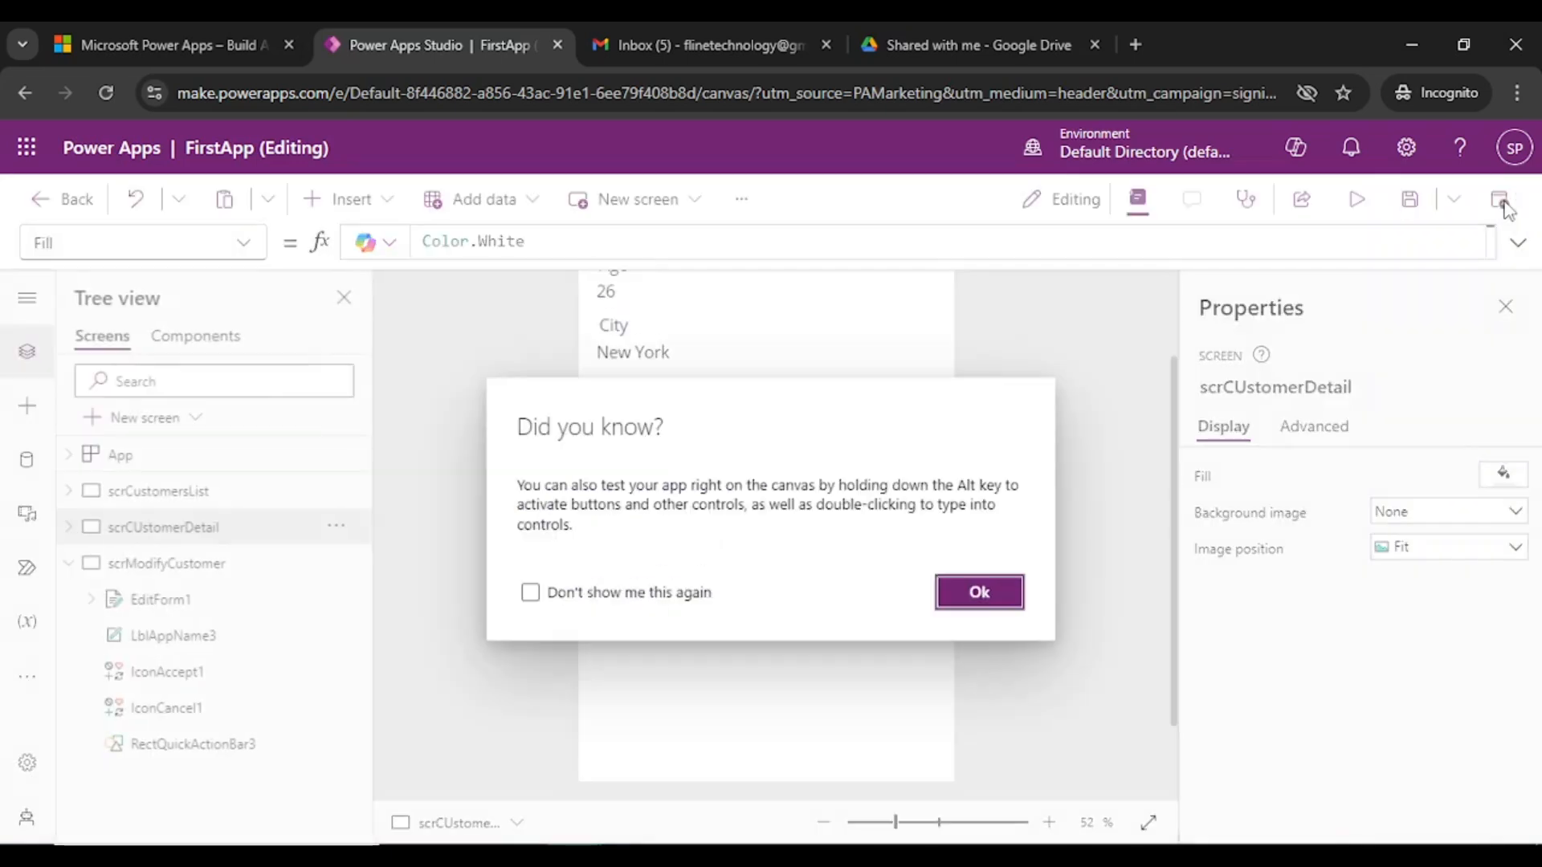
{"action": "left_click", "coordinate": [982, 576]}
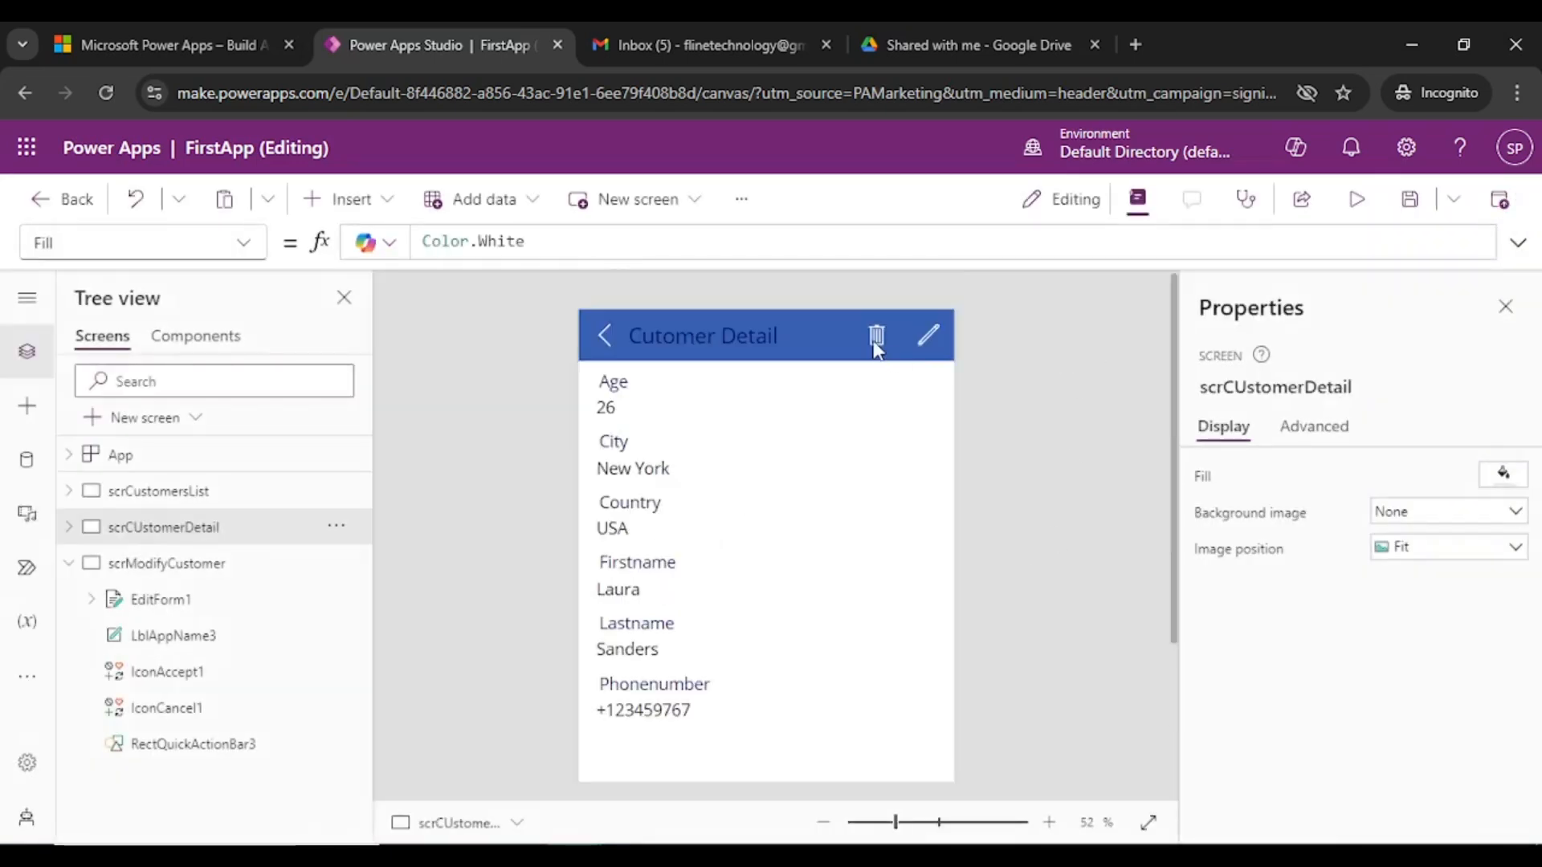
{"action": "left_click", "coordinate": [877, 336]}
{"action": "scroll", "coordinate": [1369, 660], "scroll_direction": "down", "scroll_amount": 4}
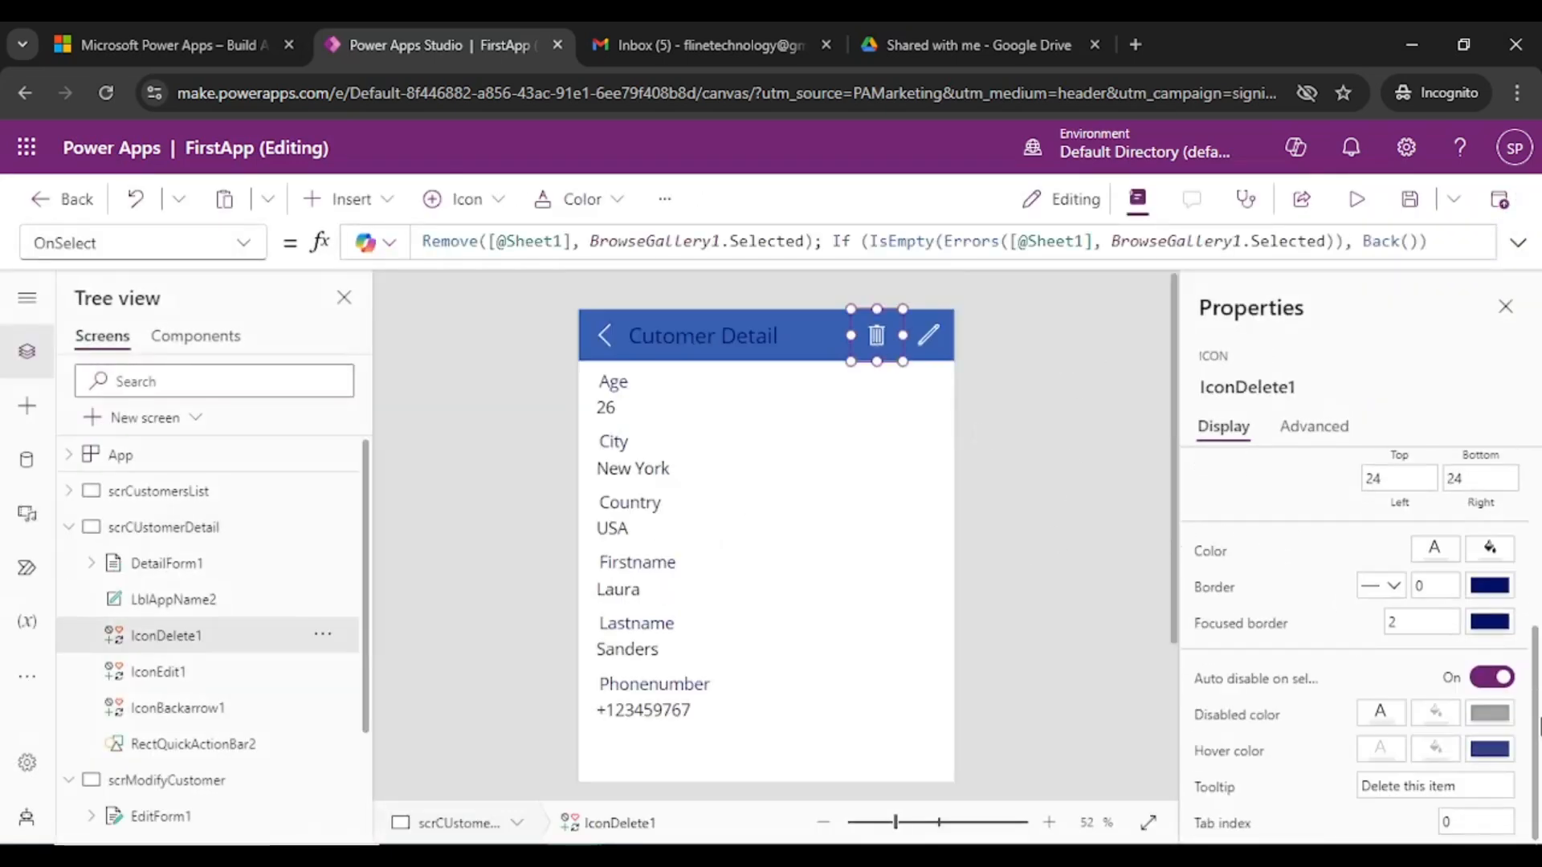
{"action": "left_click", "coordinate": [1460, 787]}
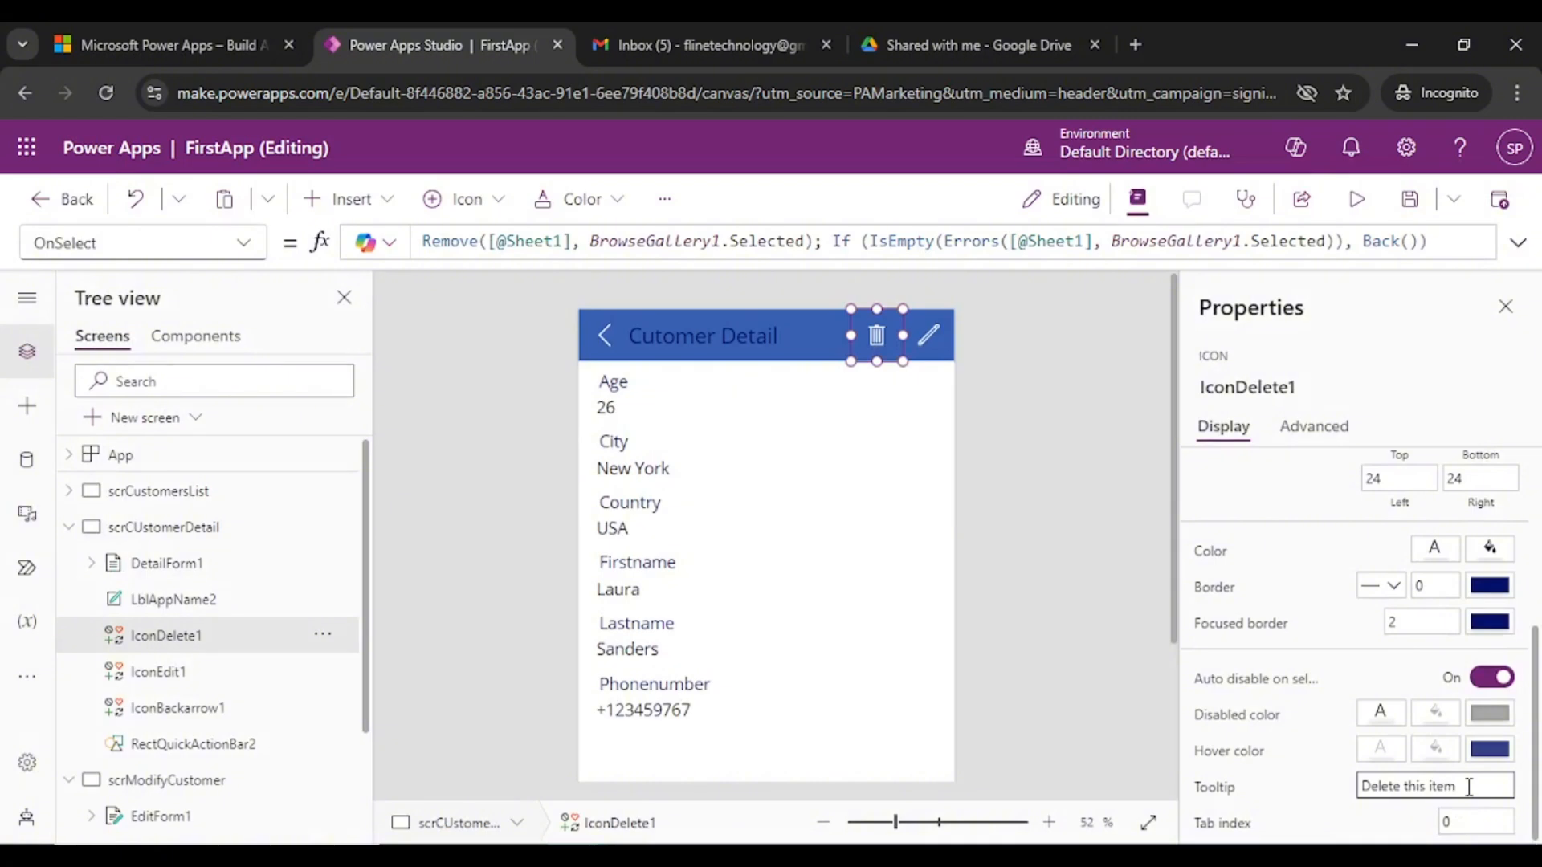
{"action": "left_click_drag", "start_coordinate": [1458, 787], "coordinate": [1393, 786]}
{"action": "type", "text": "e me Forec"}
{"action": "key", "text": "BackSpace"}
{"action": "type", "text": "ver"}
{"action": "left_click", "coordinate": [1027, 474]}
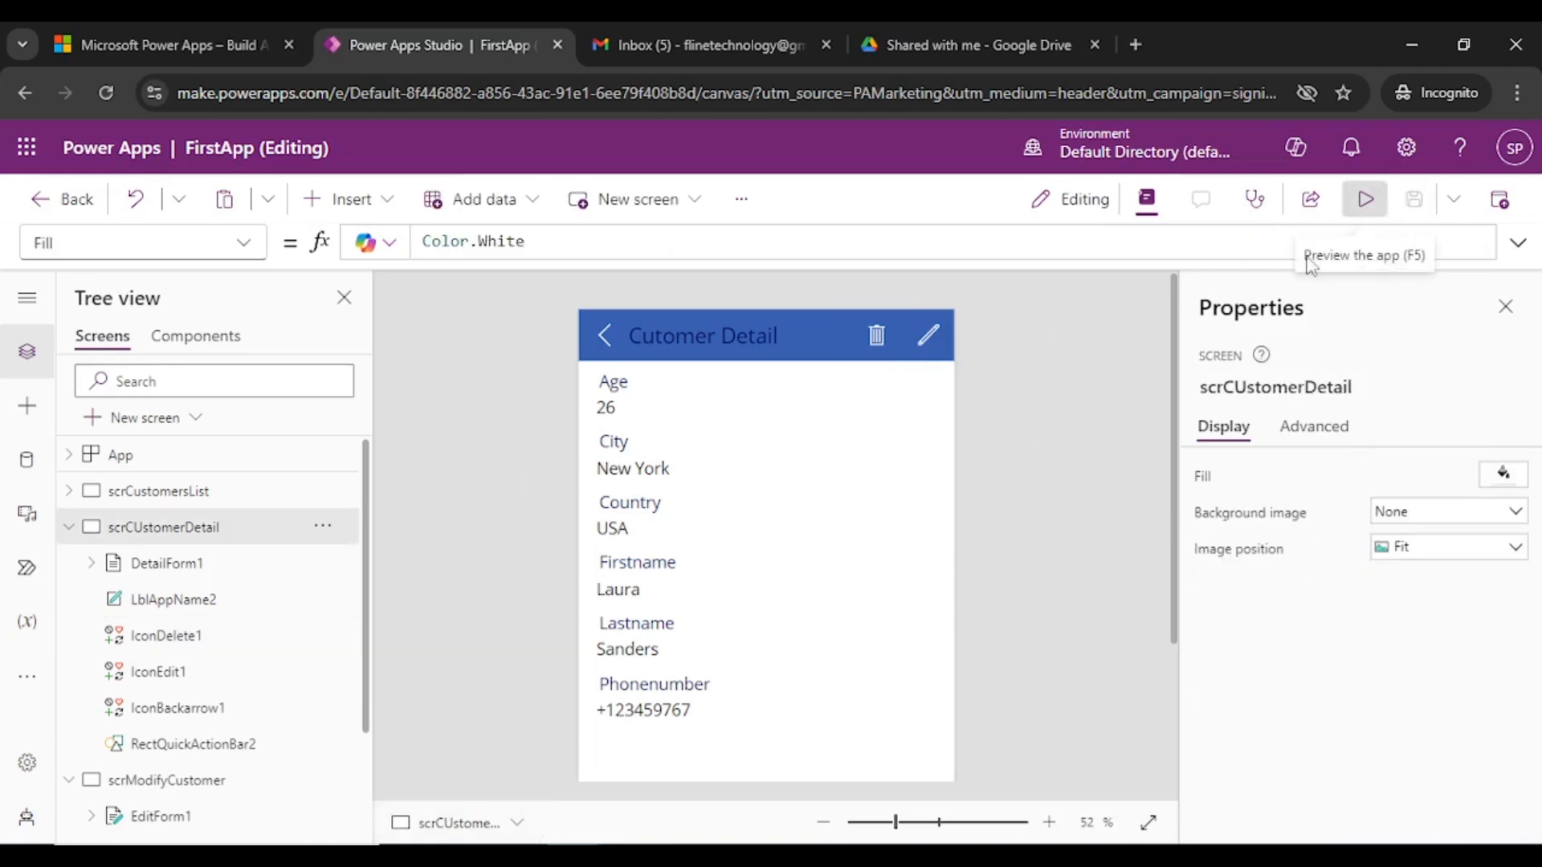
- Preview the app and check that the delete icon shows the 'Delete me Forever' tooltip
{"action": "left_click", "coordinate": [1365, 199]}
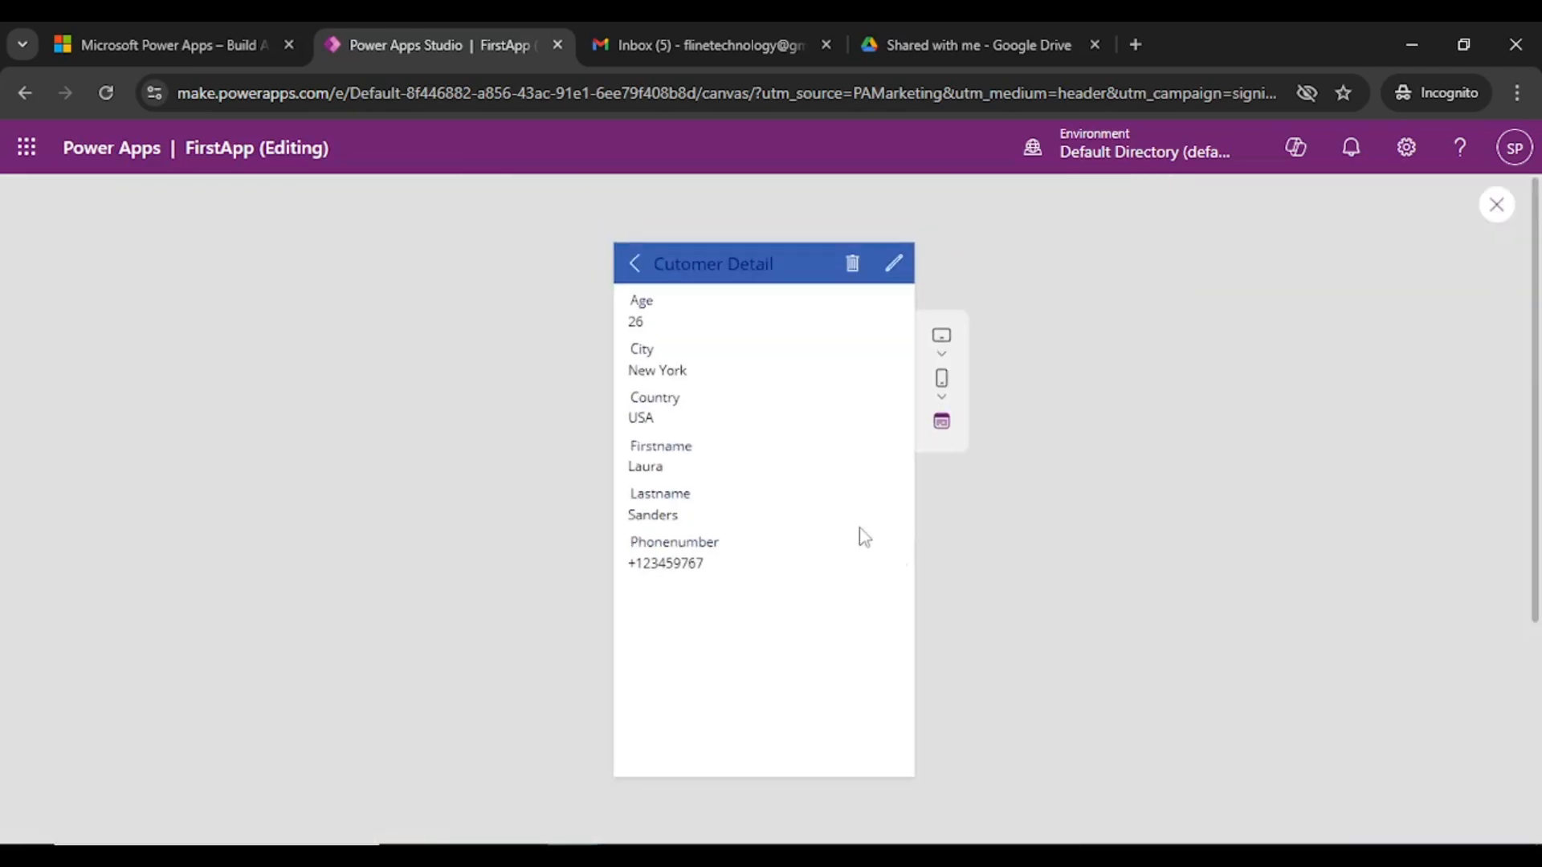
{"action": "left_click", "coordinate": [852, 267]}
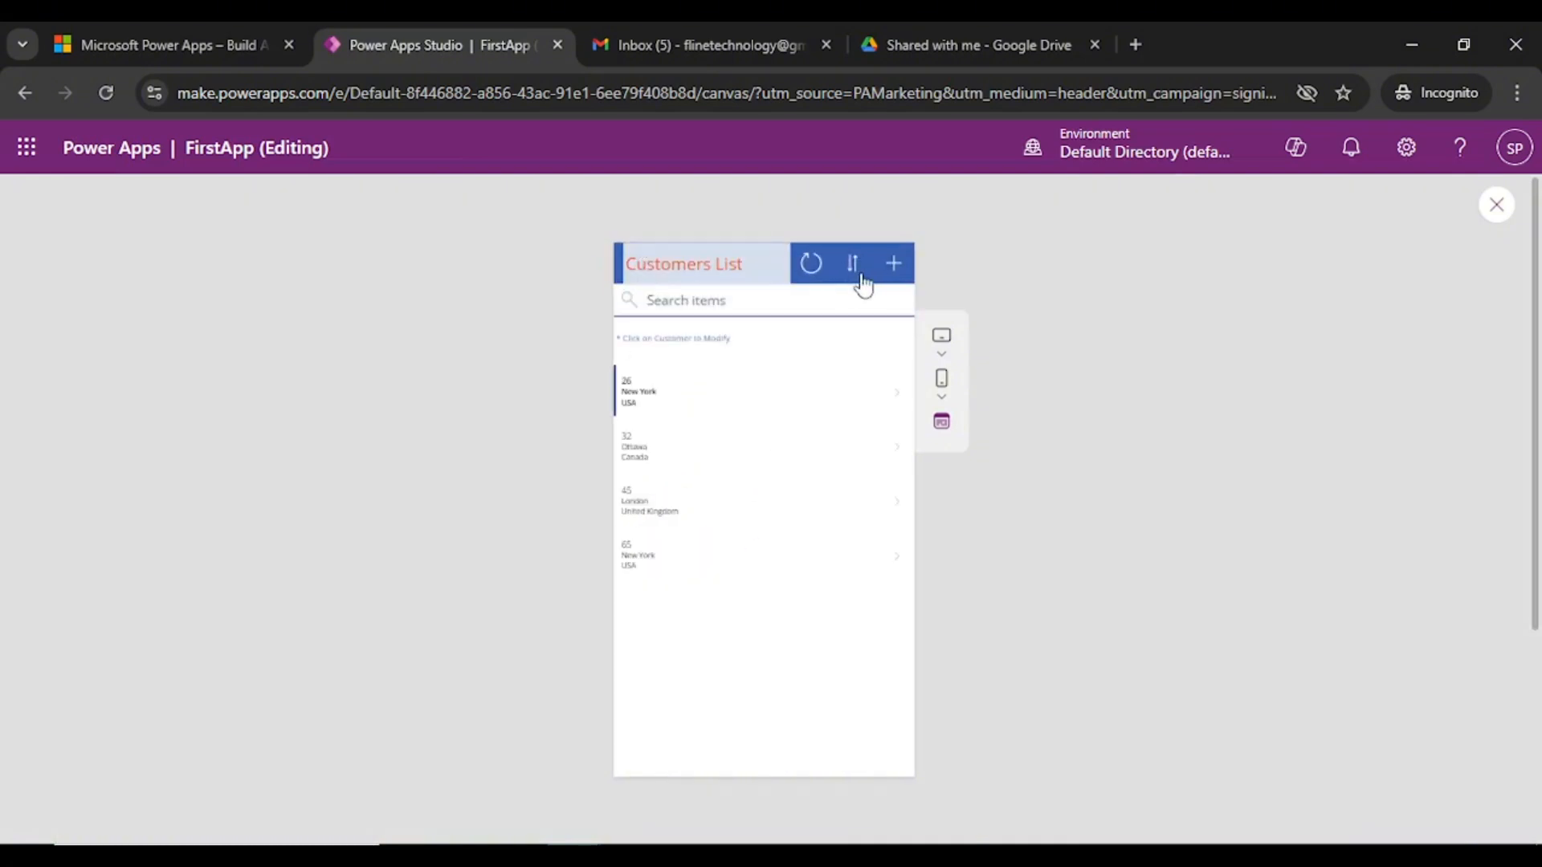
{"action": "left_click", "coordinate": [1490, 218]}
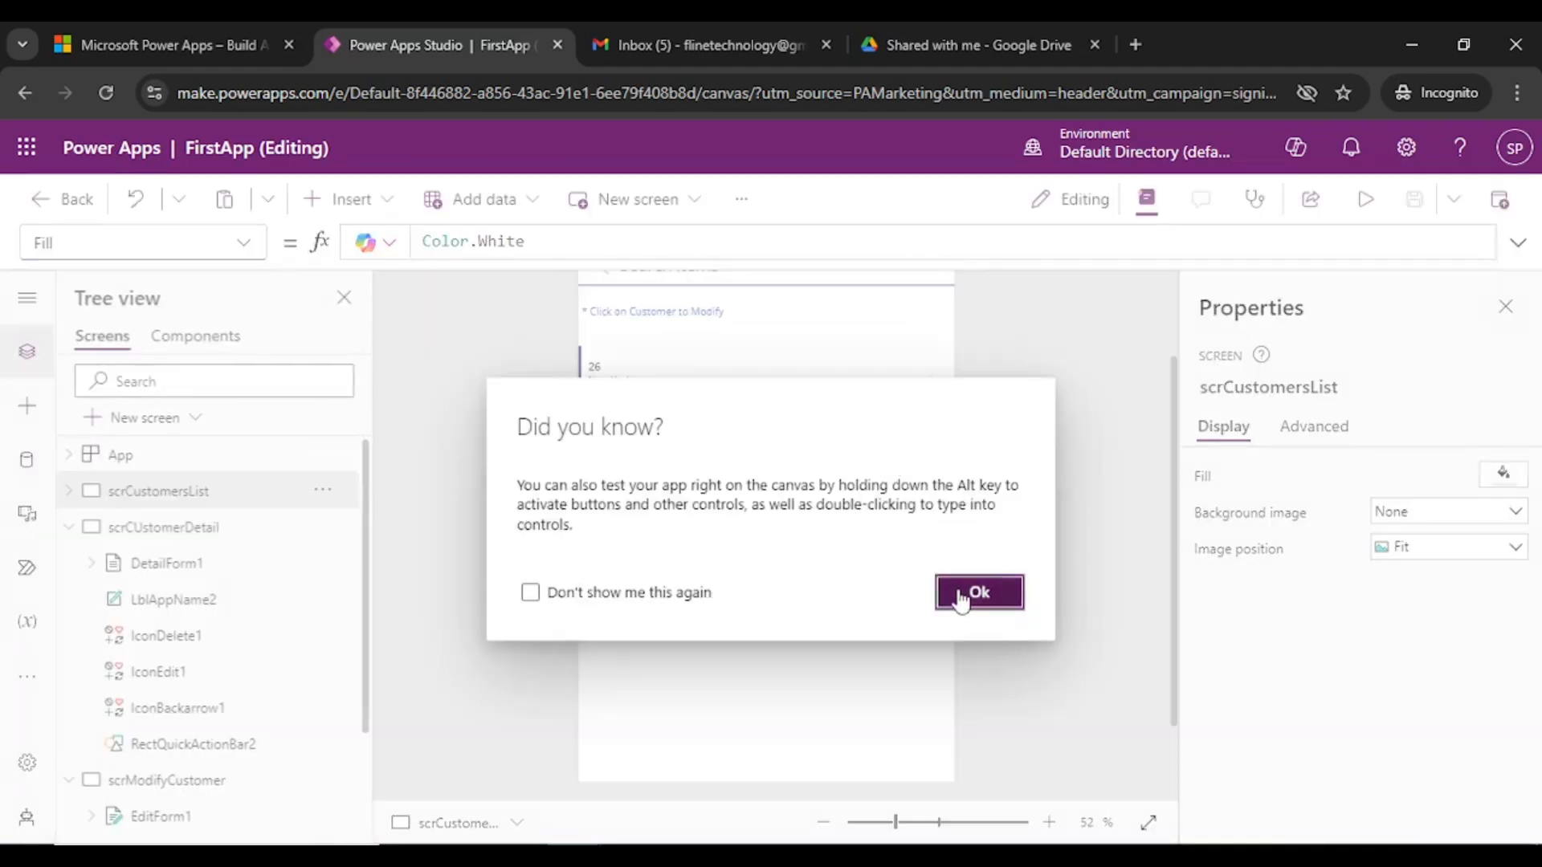
{"action": "left_click", "coordinate": [961, 598]}
- Collapse the customer detail and scrModifyCustomer control lists, then preview the app from the customer list
{"action": "left_click", "coordinate": [70, 528]}
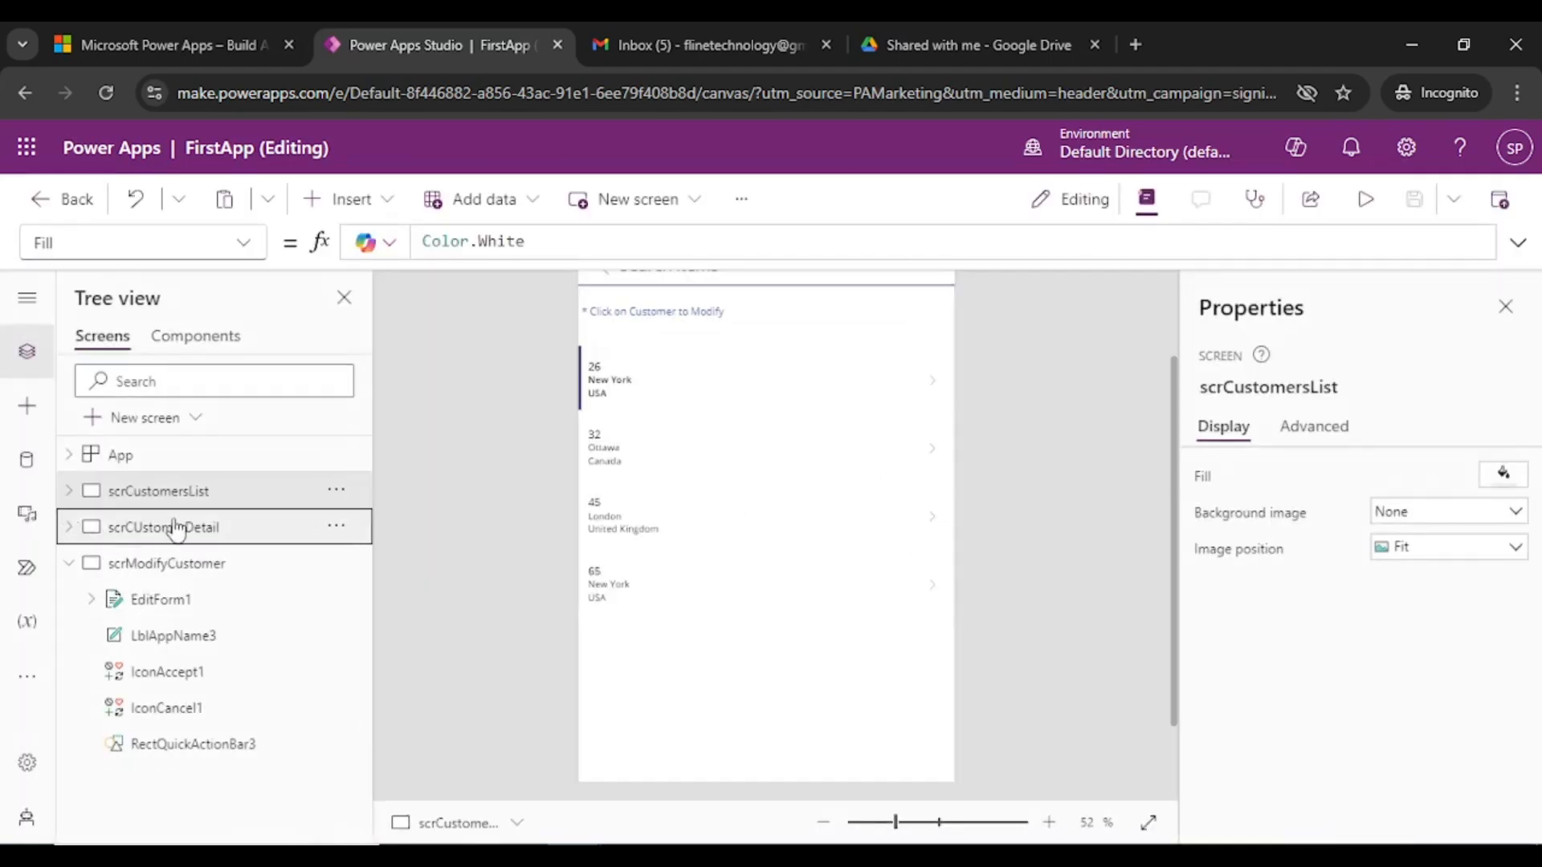
{"action": "left_click", "coordinate": [69, 563]}
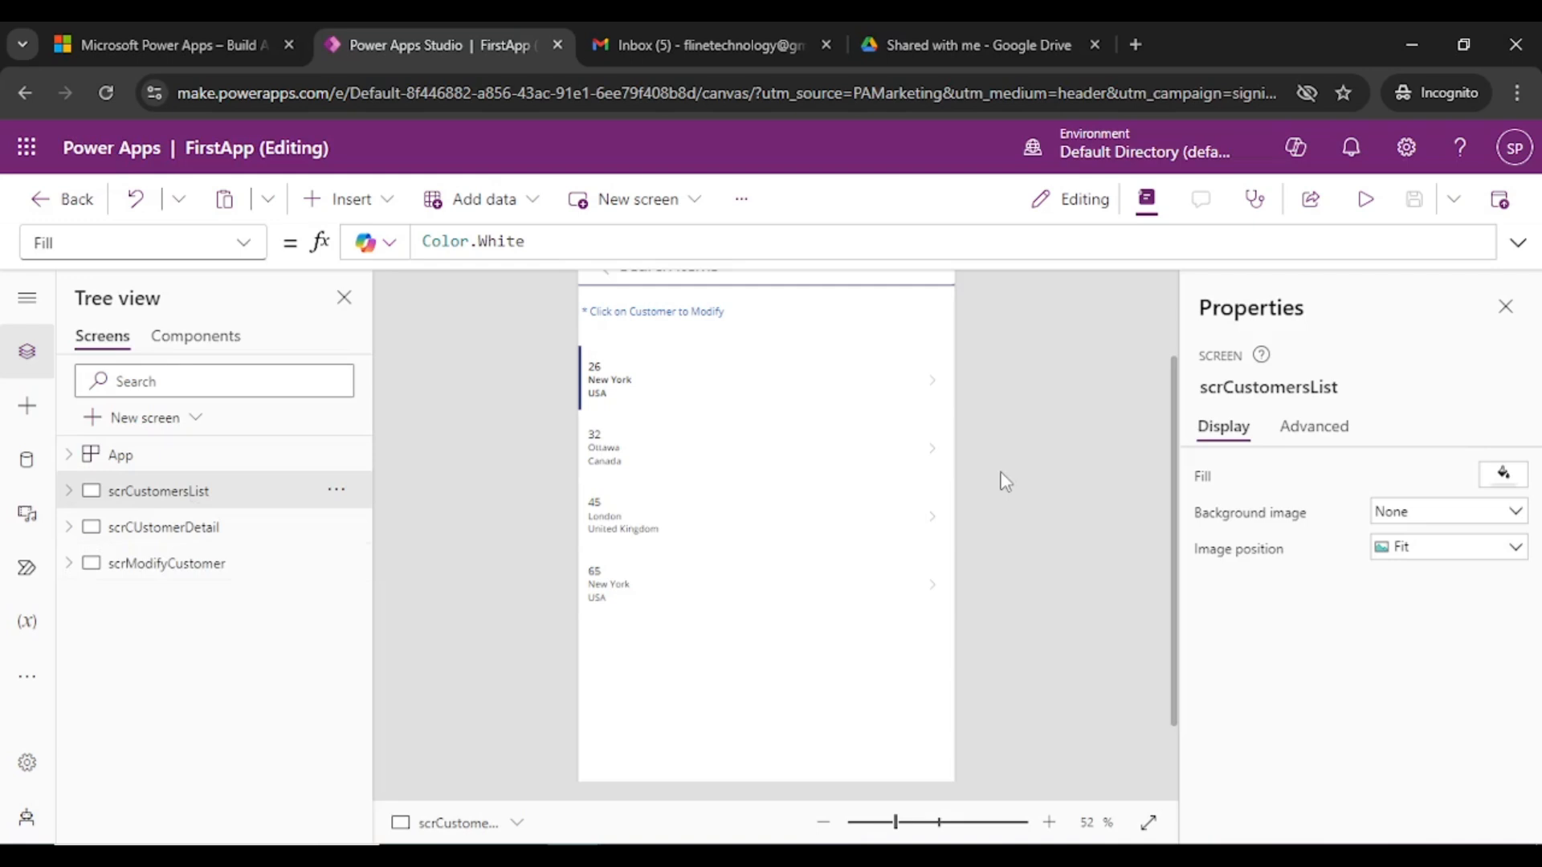
{"action": "left_click", "coordinate": [1365, 211]}
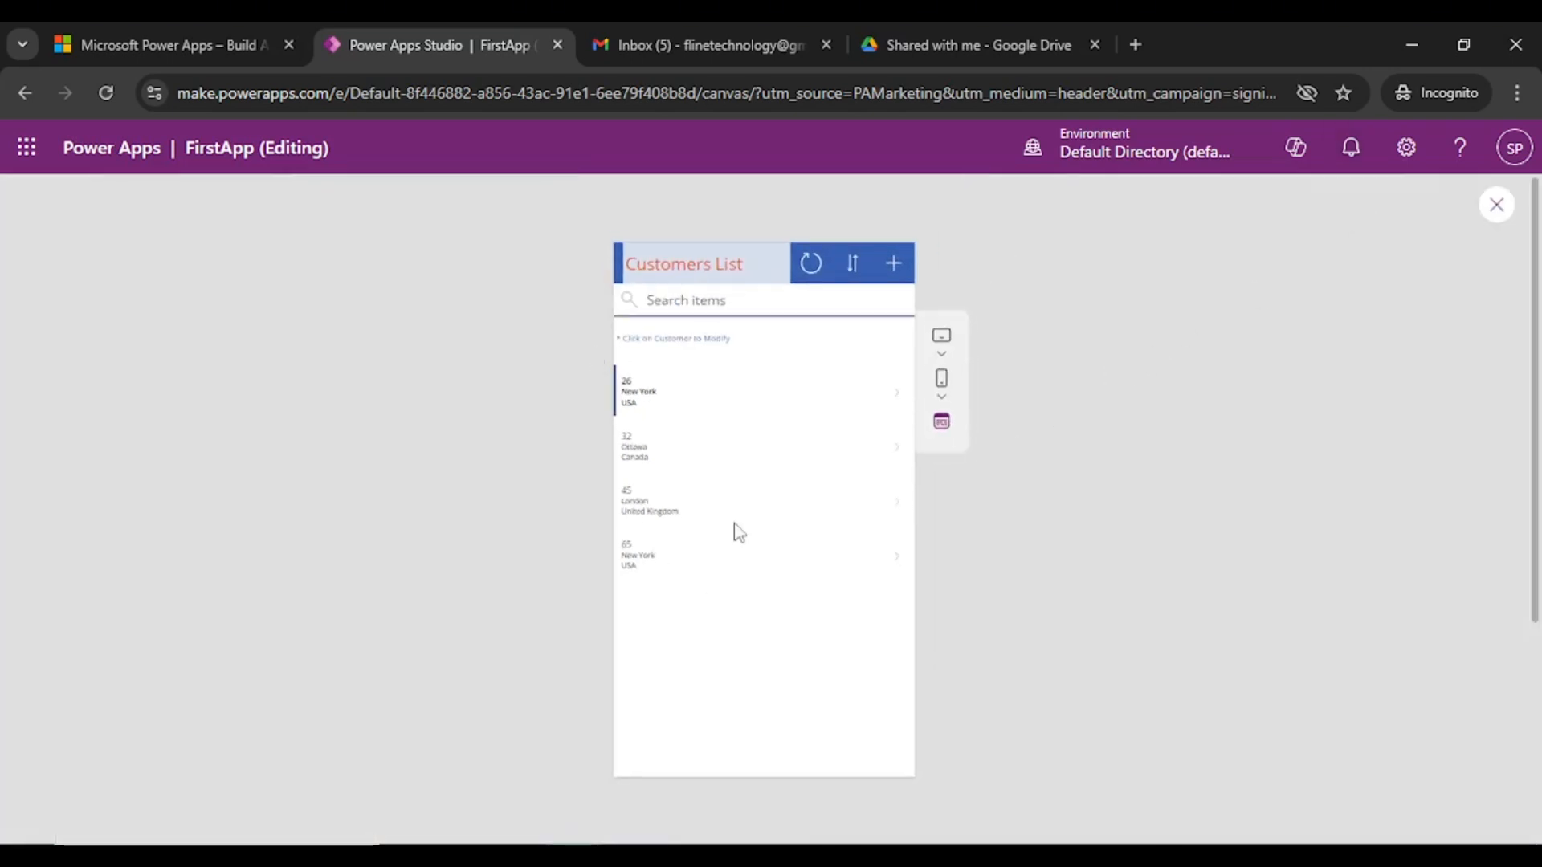
{"action": "left_click", "coordinate": [1497, 207]}
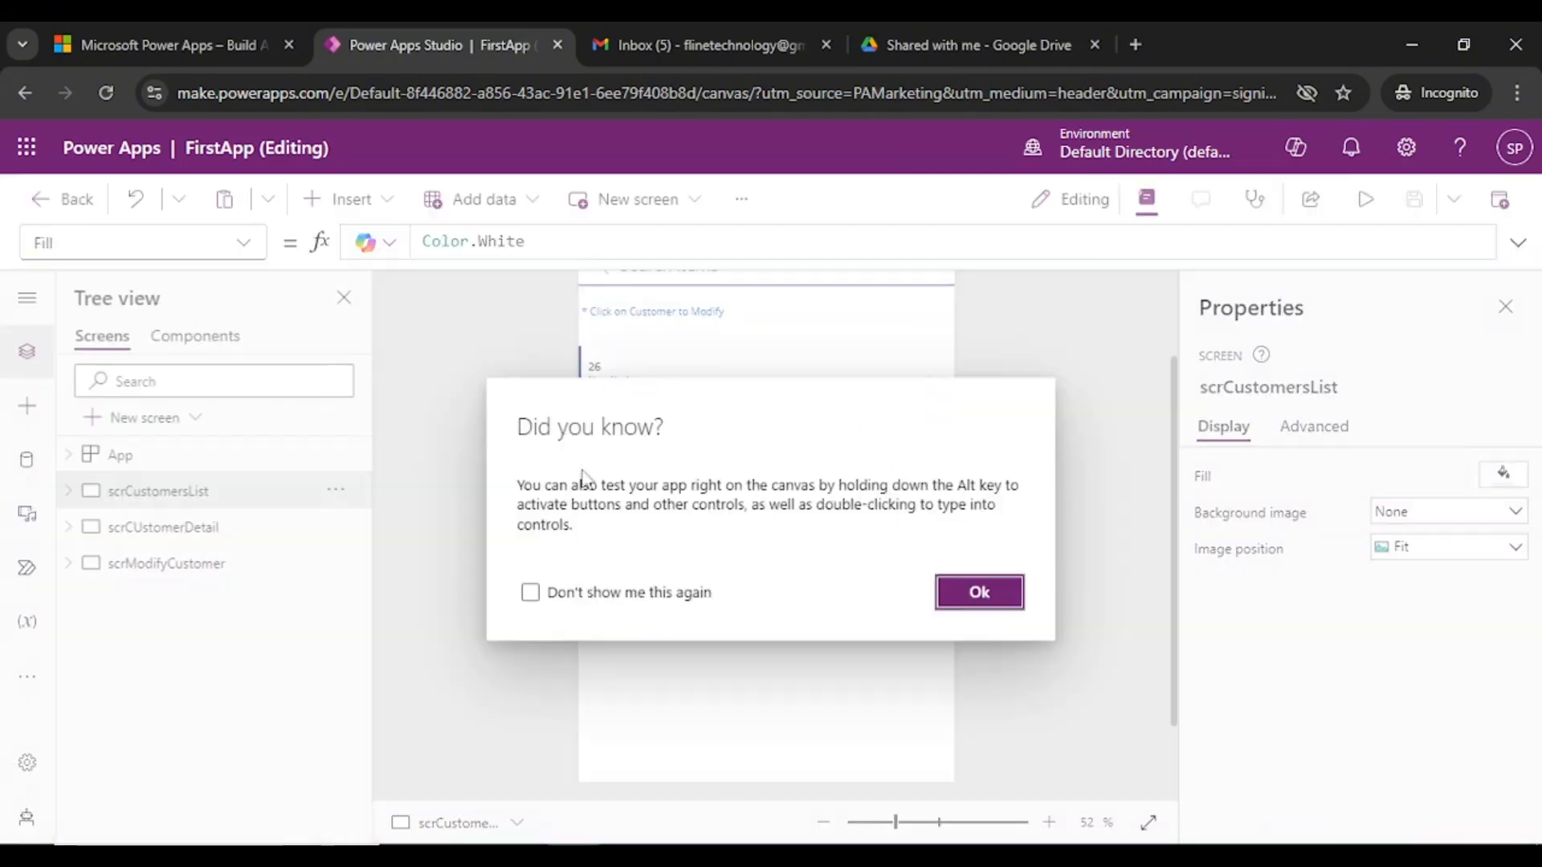
{"action": "left_click", "coordinate": [978, 594]}
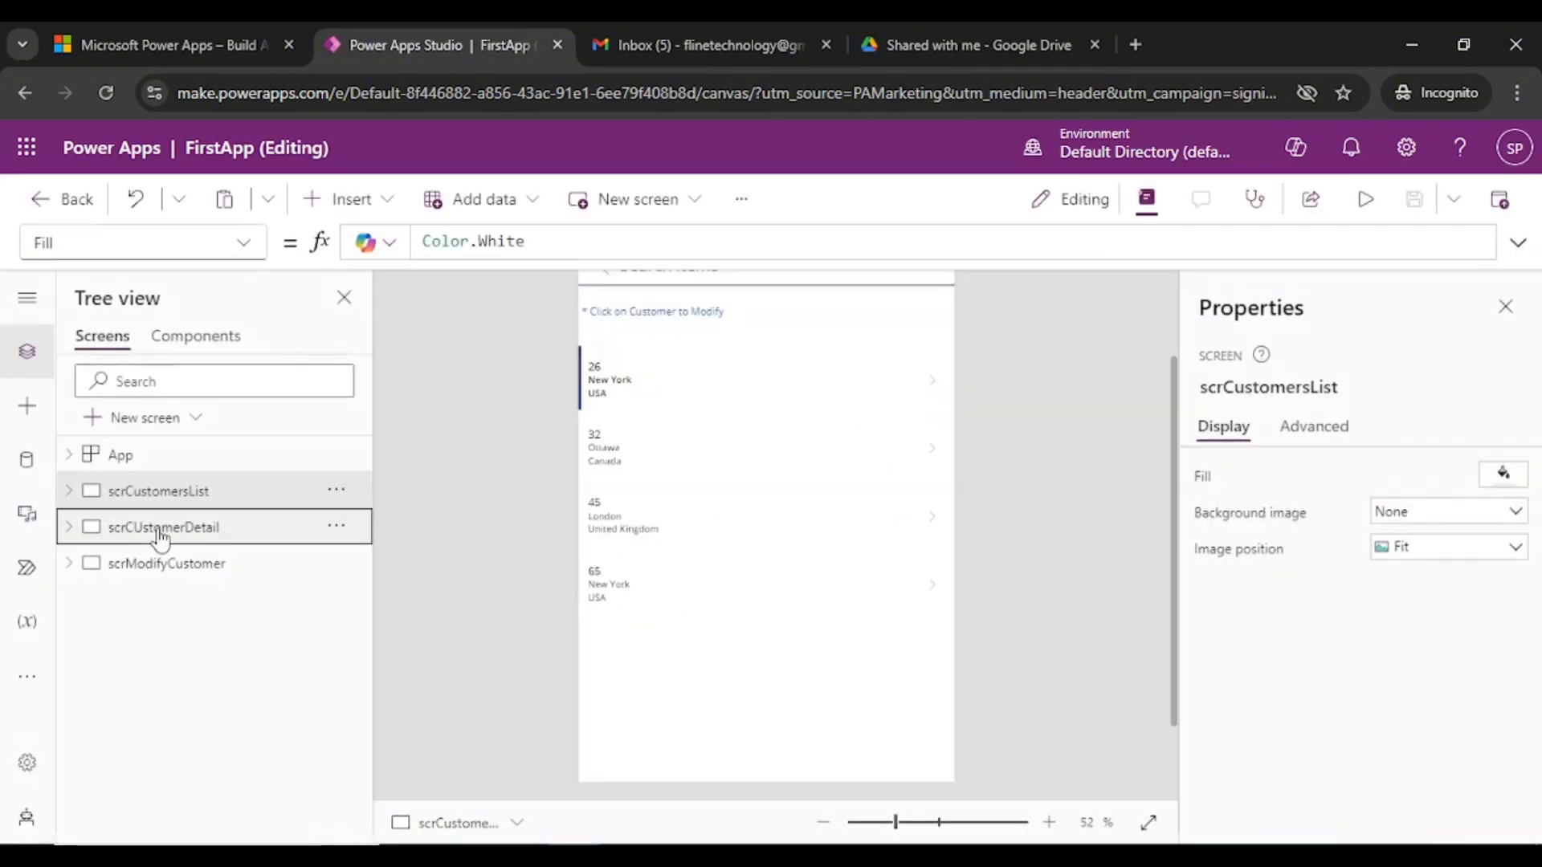
- Bring up the Cutomer Detail screen on the canvas and preview it once more
{"action": "left_click", "coordinate": [161, 530]}
{"action": "left_click", "coordinate": [1375, 205]}
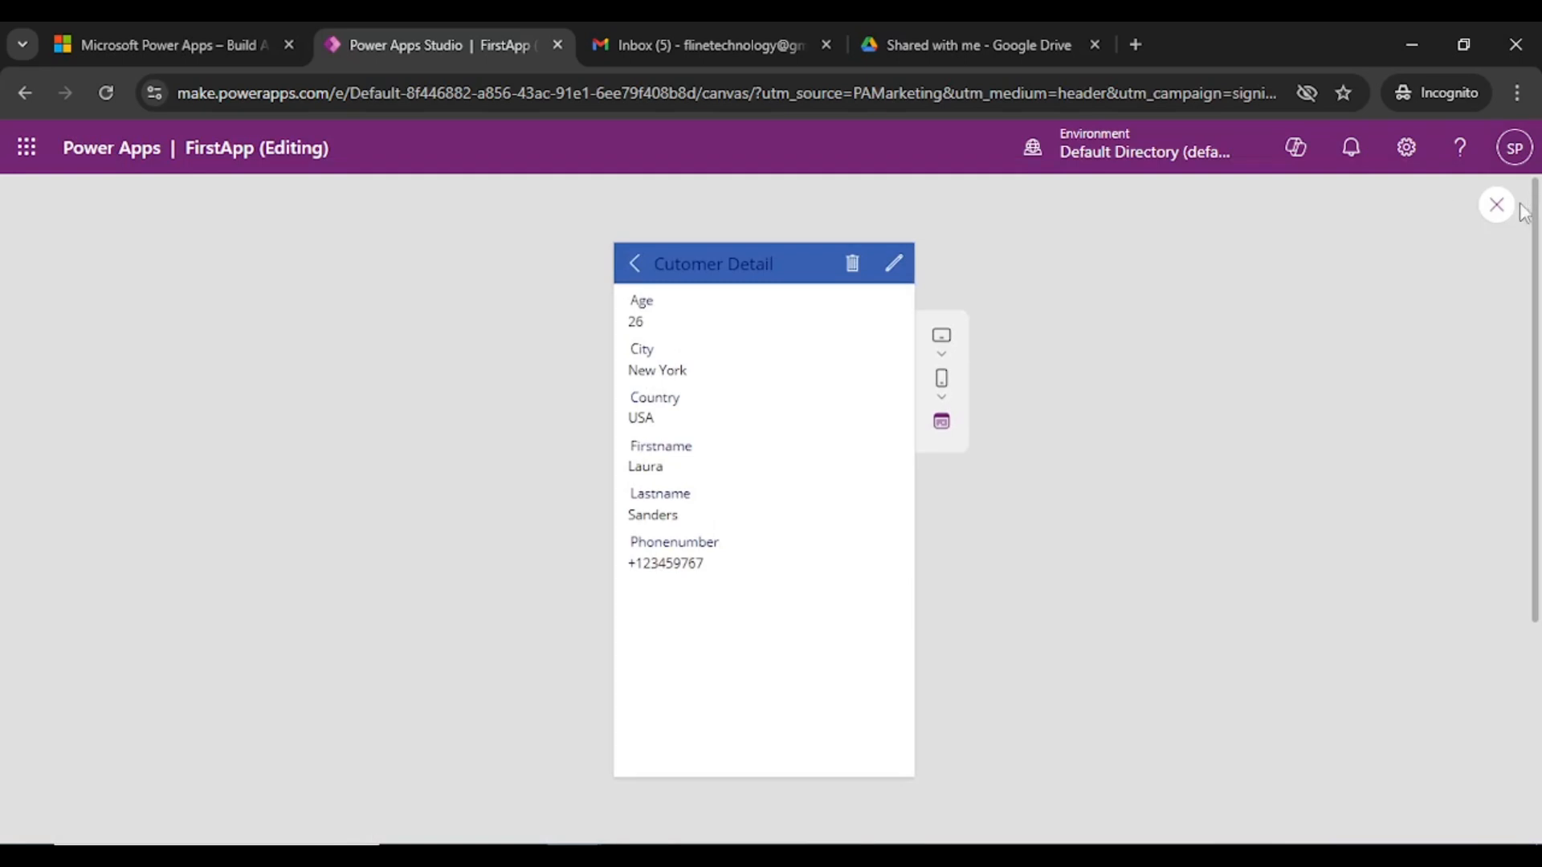
{"action": "left_click", "coordinate": [1499, 212]}
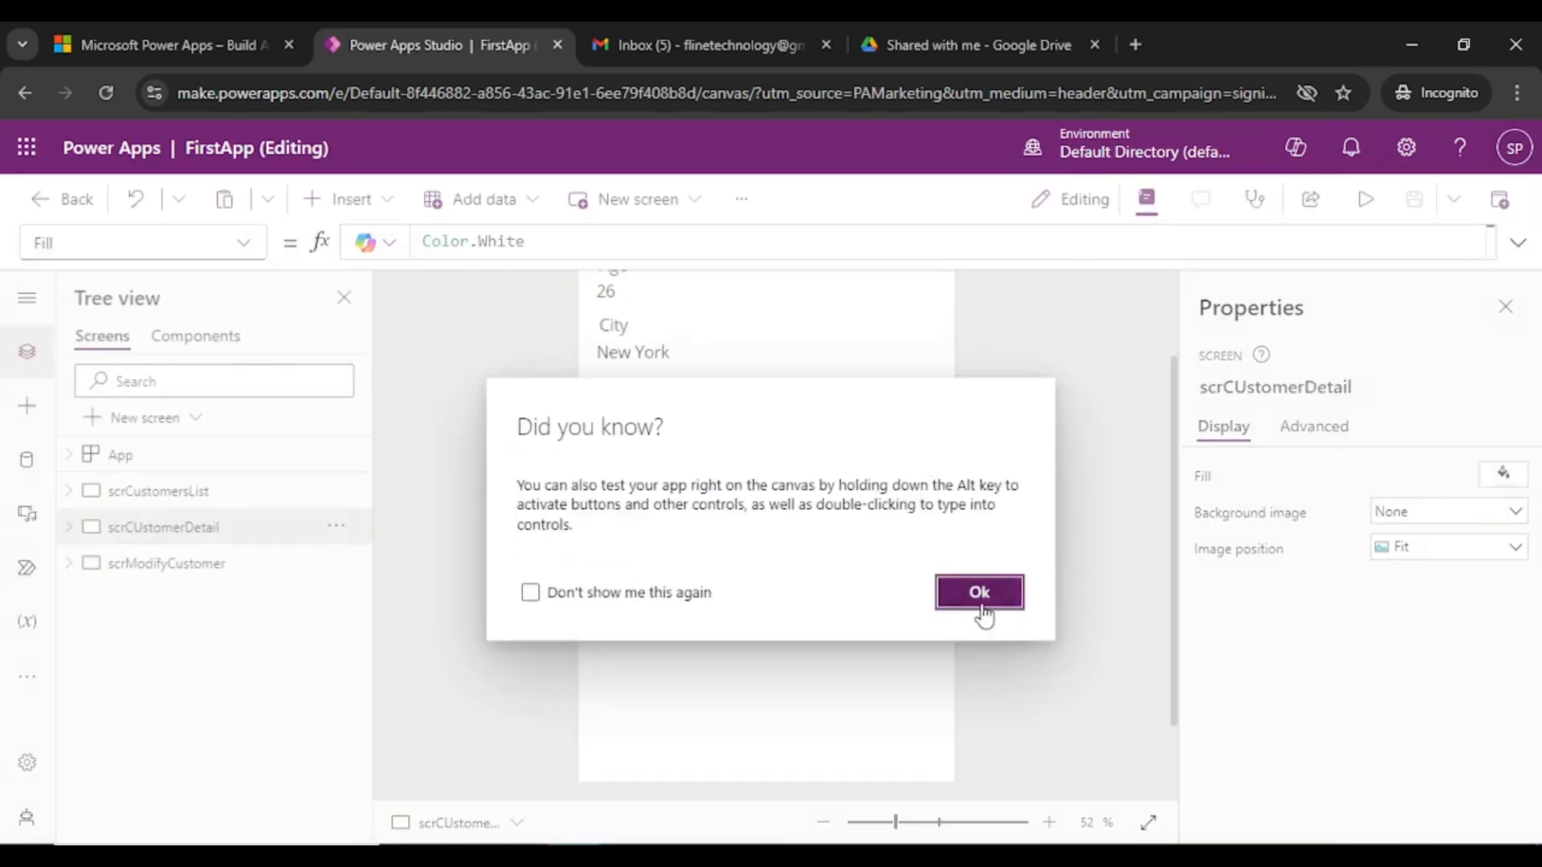
{"action": "left_click", "coordinate": [979, 593]}
{"action": "scroll", "coordinate": [1067, 378], "scroll_direction": "up", "scroll_amount": 2}
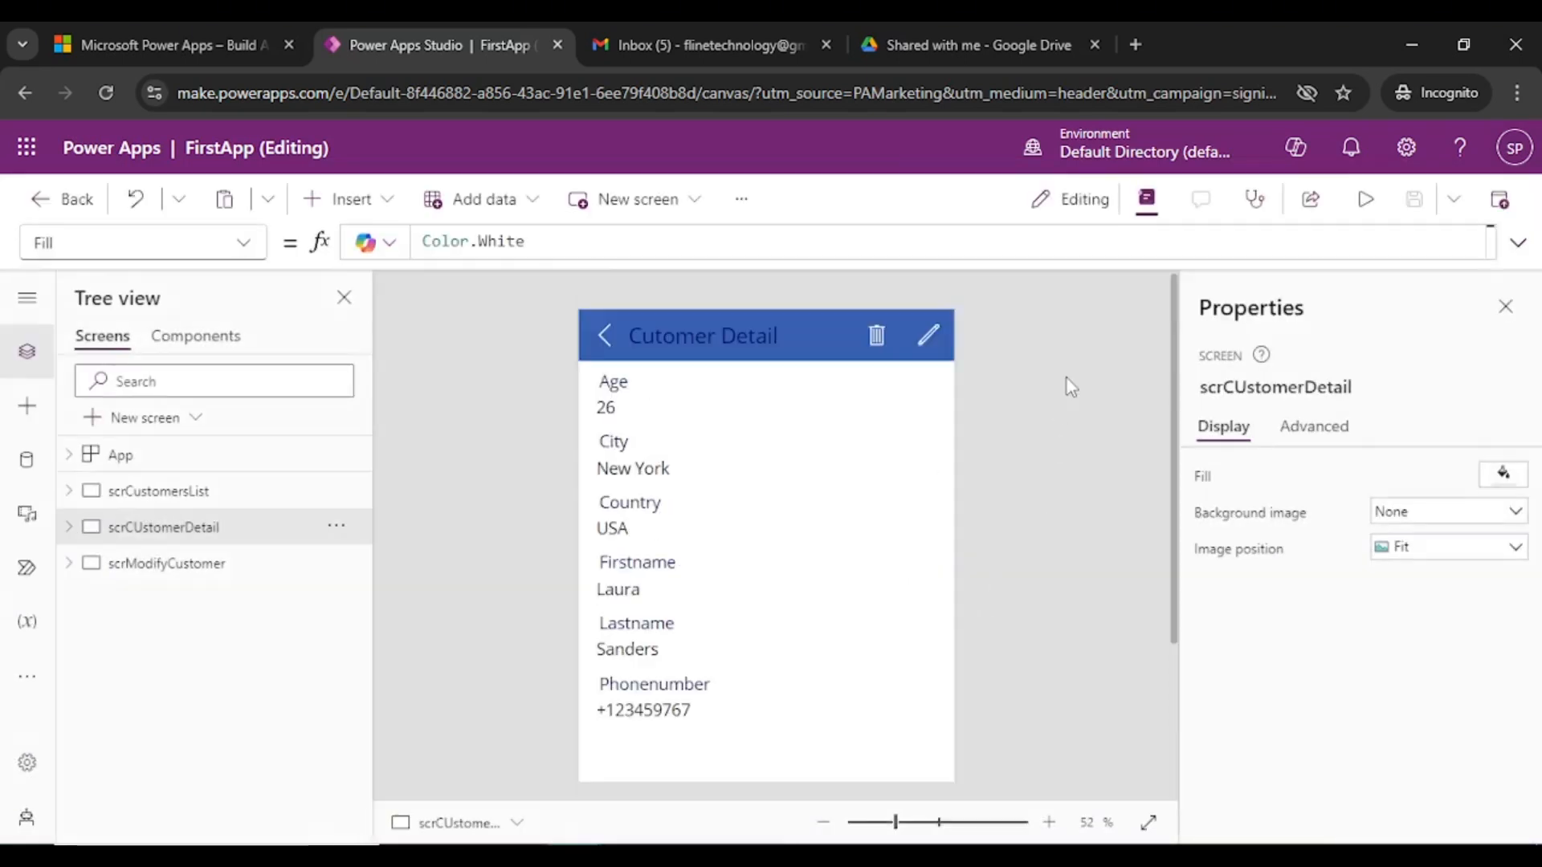
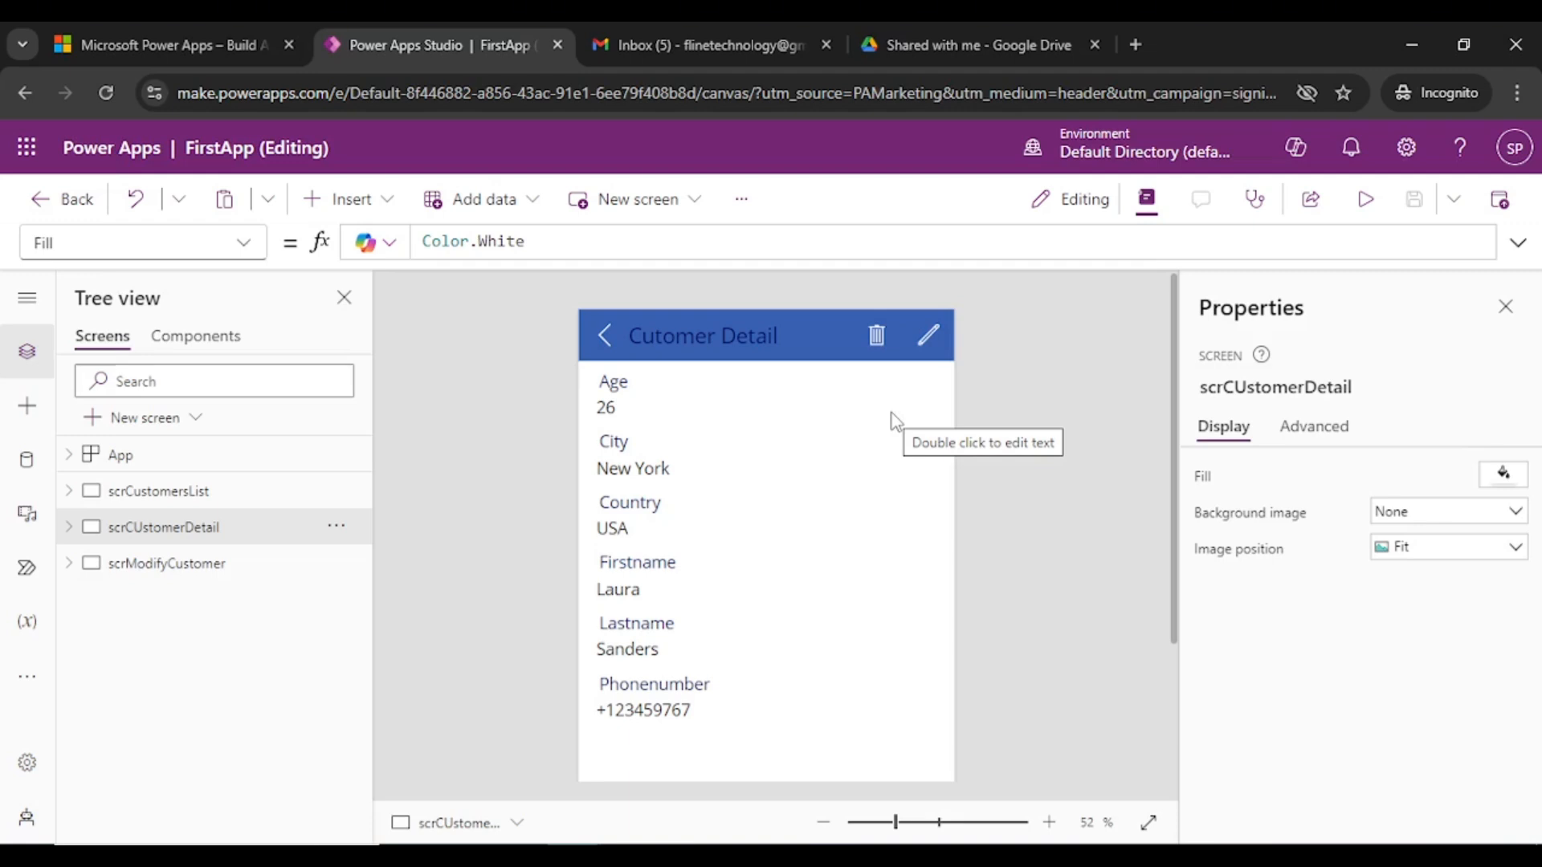
- Browse the Customers List, customer detail and edit form screens, then preview the edit form
{"action": "left_click", "coordinate": [193, 492]}
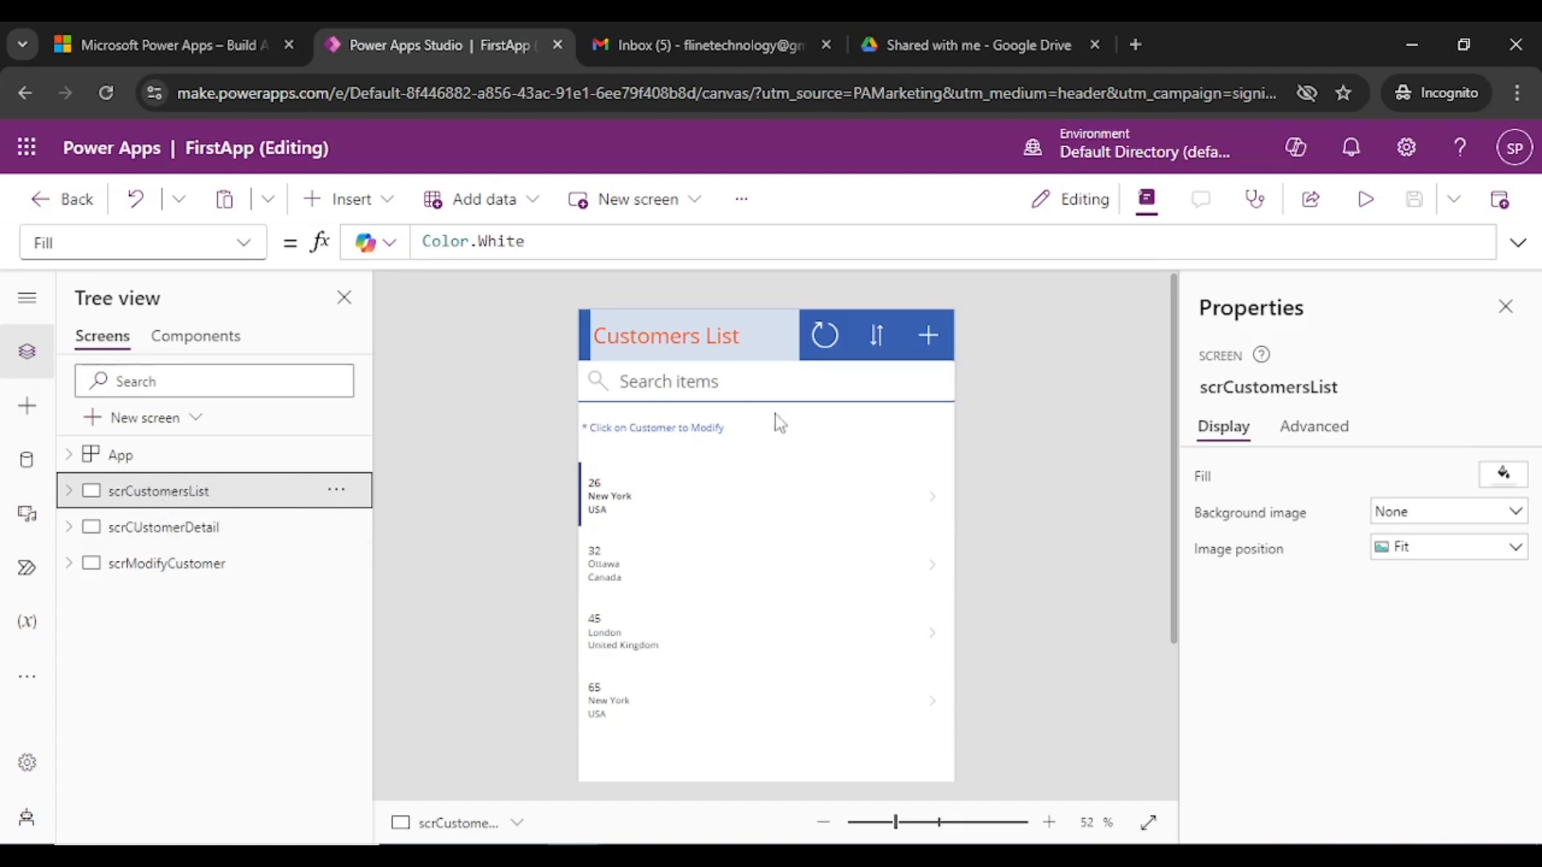
{"action": "left_click", "coordinate": [205, 527]}
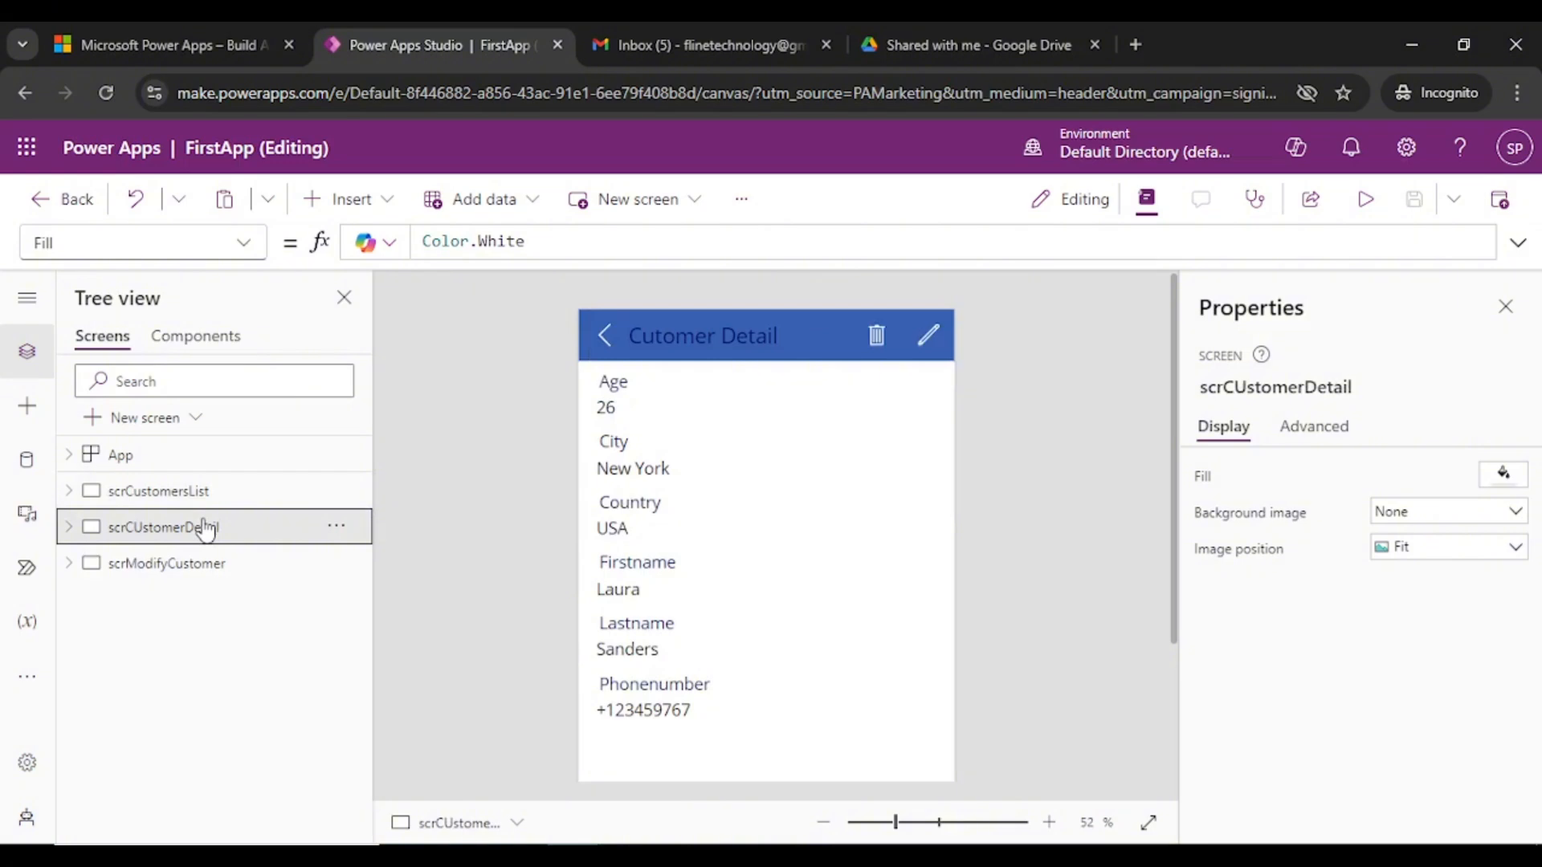
{"action": "left_click", "coordinate": [208, 575]}
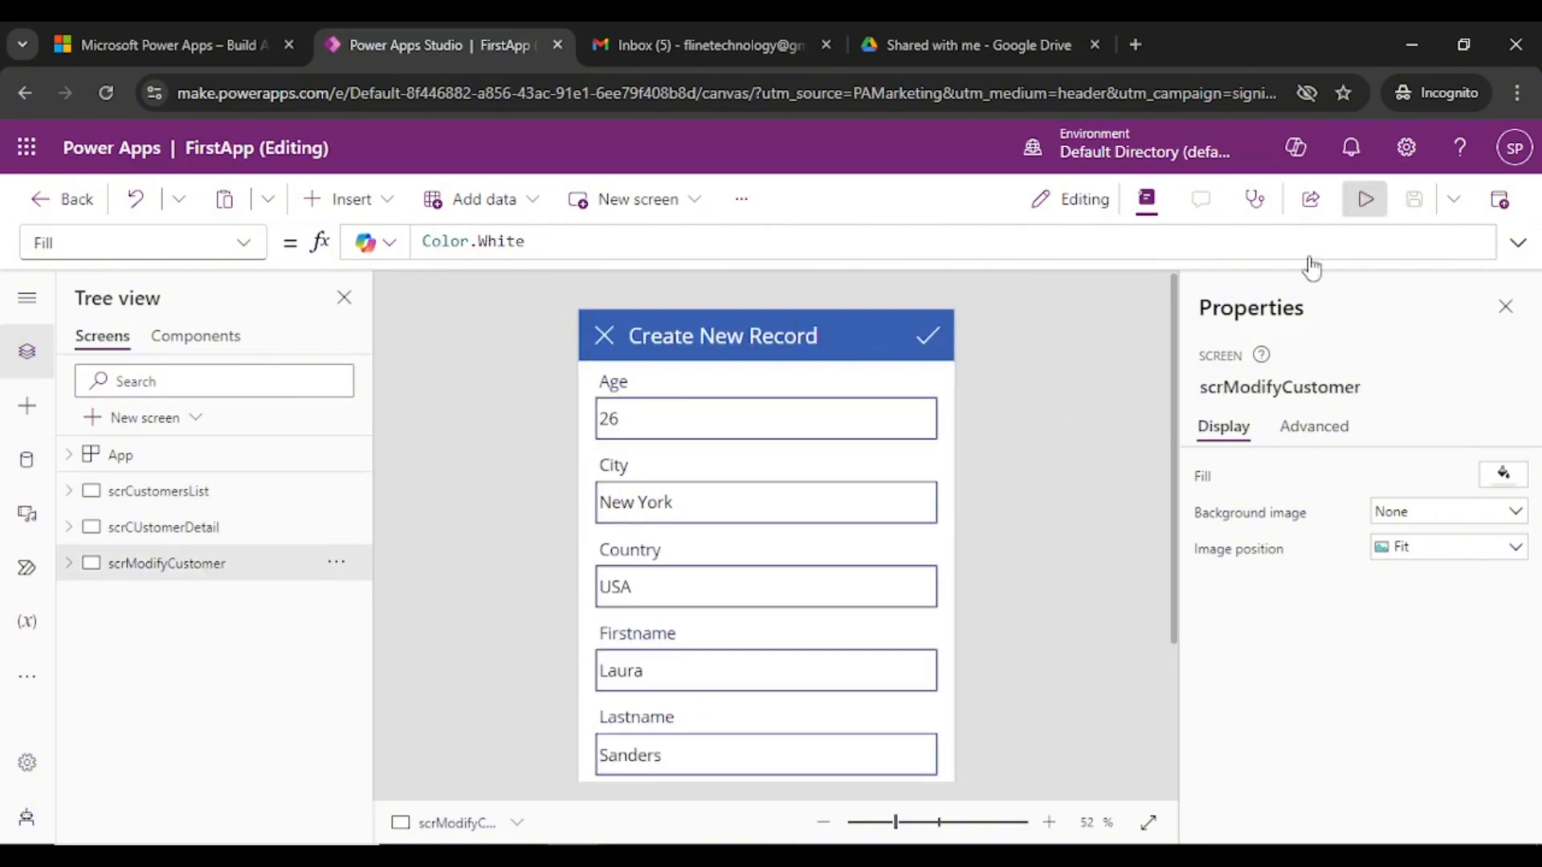
{"action": "key", "text": "F5"}
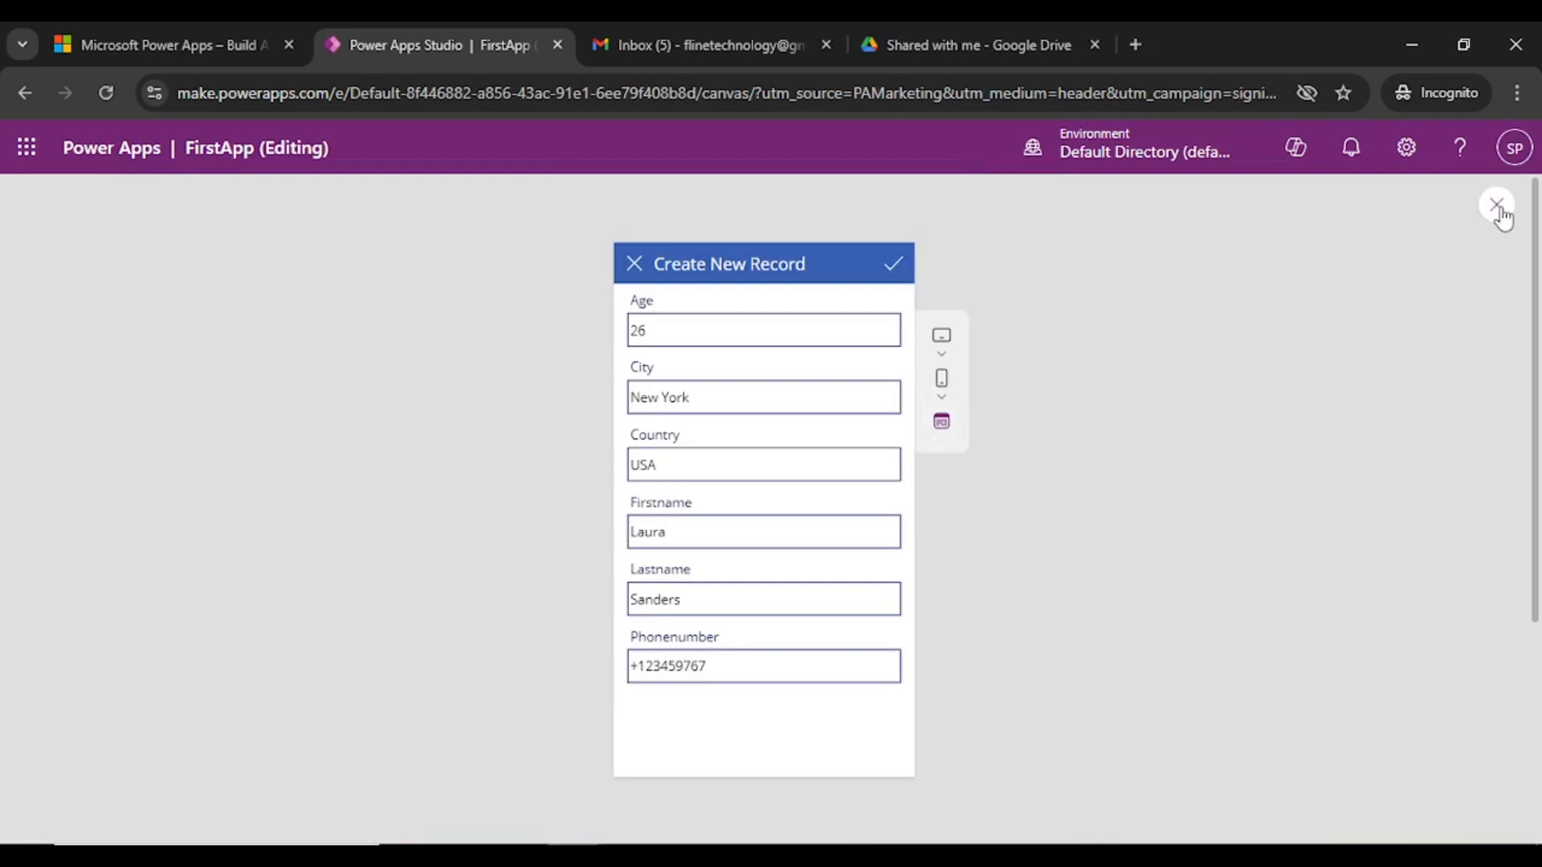
{"action": "left_click", "coordinate": [1497, 206]}
{"action": "left_click", "coordinate": [979, 590]}
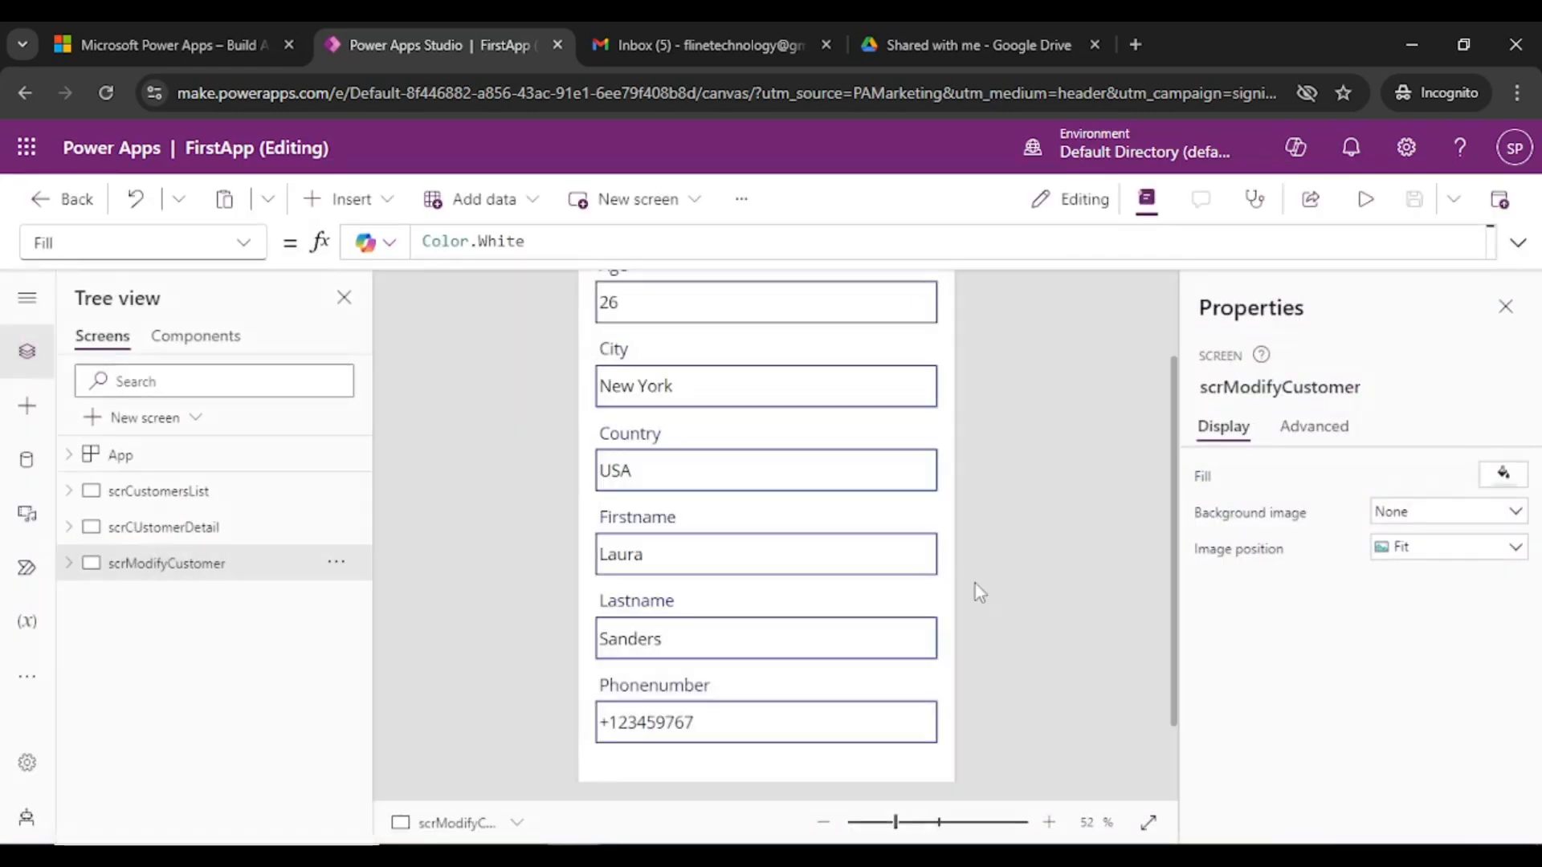
- Return to the Customers List screen and bring up the new-screen layout choices
{"action": "scroll", "coordinate": [498, 481], "scroll_direction": "up", "scroll_amount": 3}
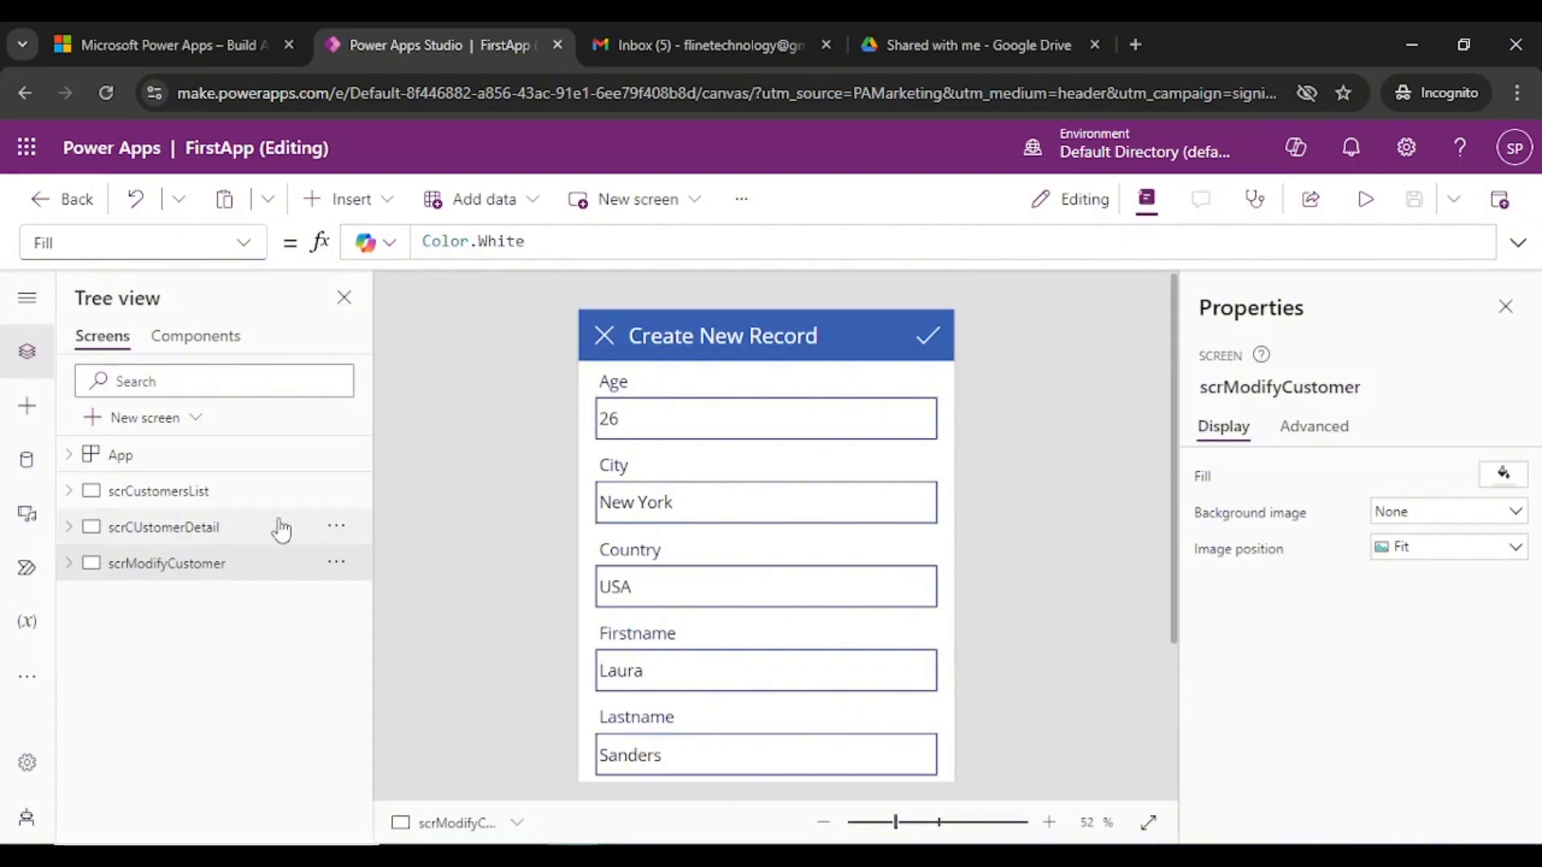
{"action": "left_click", "coordinate": [214, 502]}
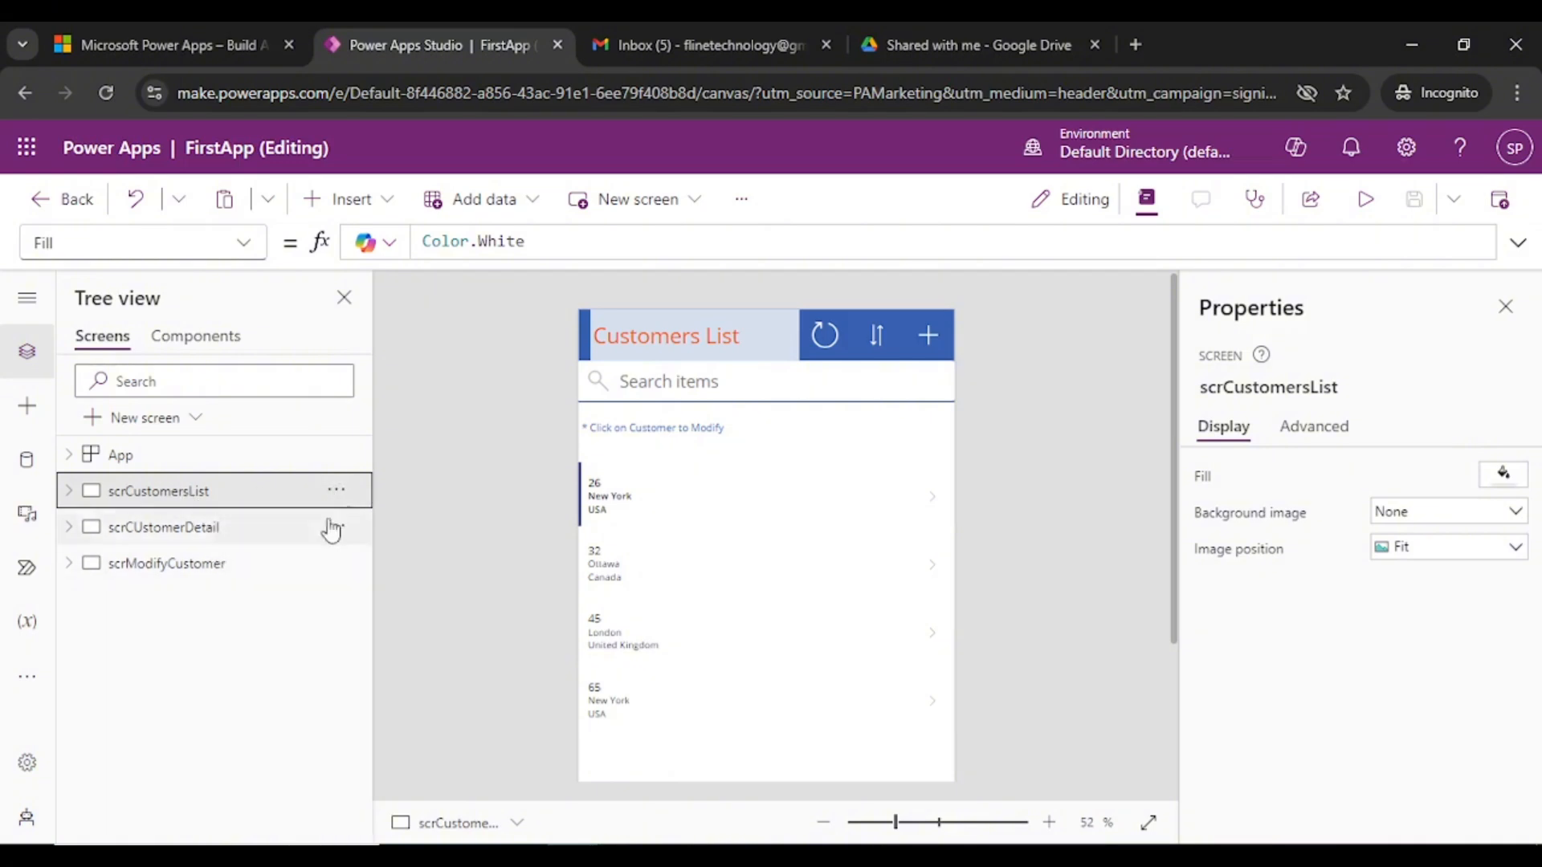
{"action": "left_click", "coordinate": [336, 490]}
{"action": "left_click", "coordinate": [522, 393]}
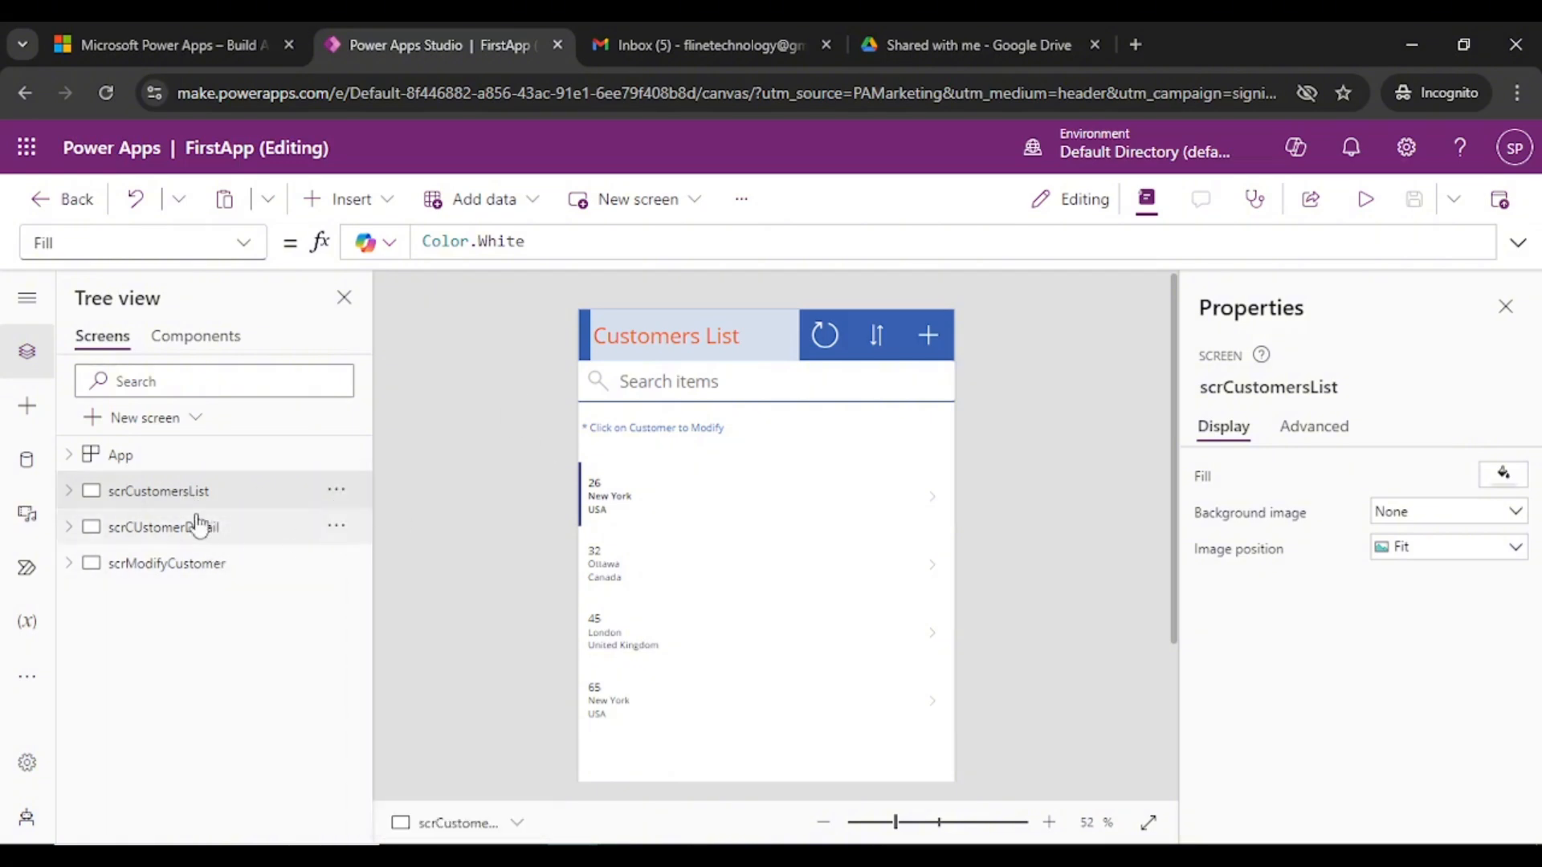
{"action": "left_click", "coordinate": [190, 418]}
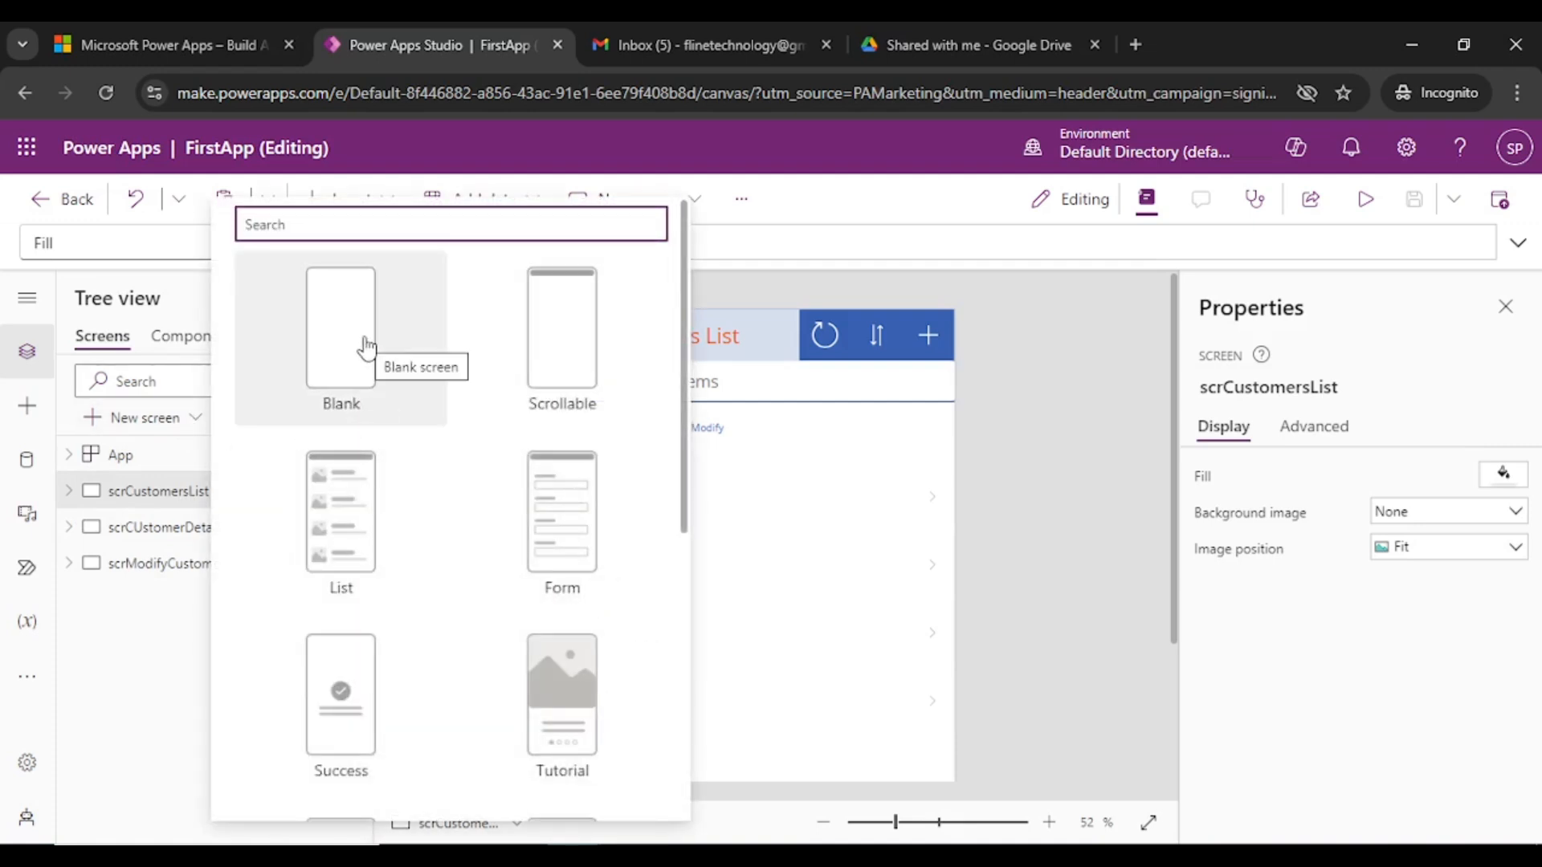
- Add a new blank screen and insert a rectangle on it
{"action": "left_click", "coordinate": [365, 347]}
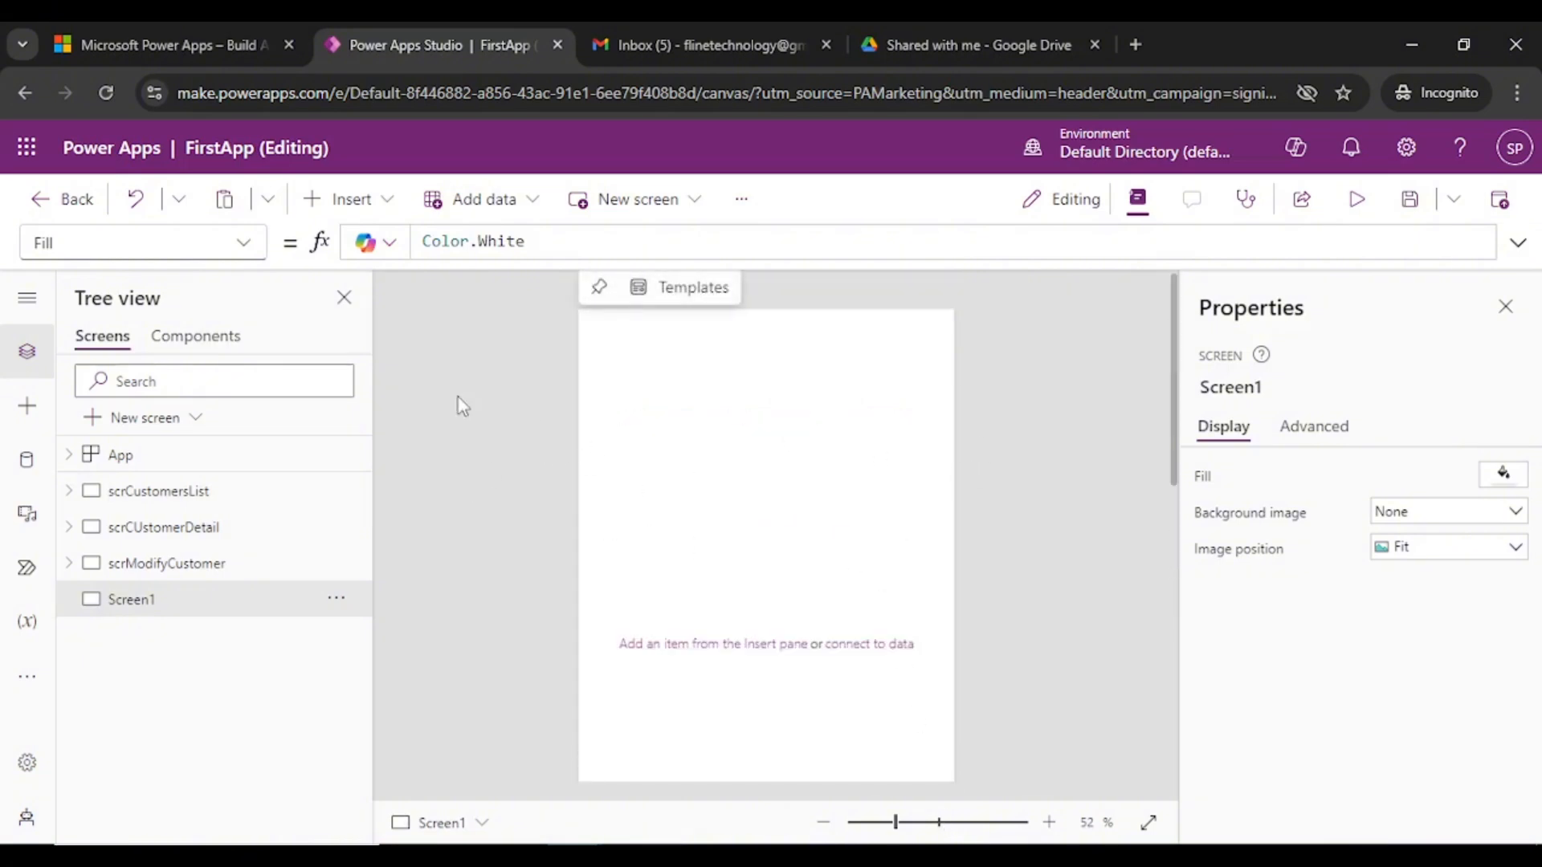
{"action": "left_click", "coordinate": [346, 205]}
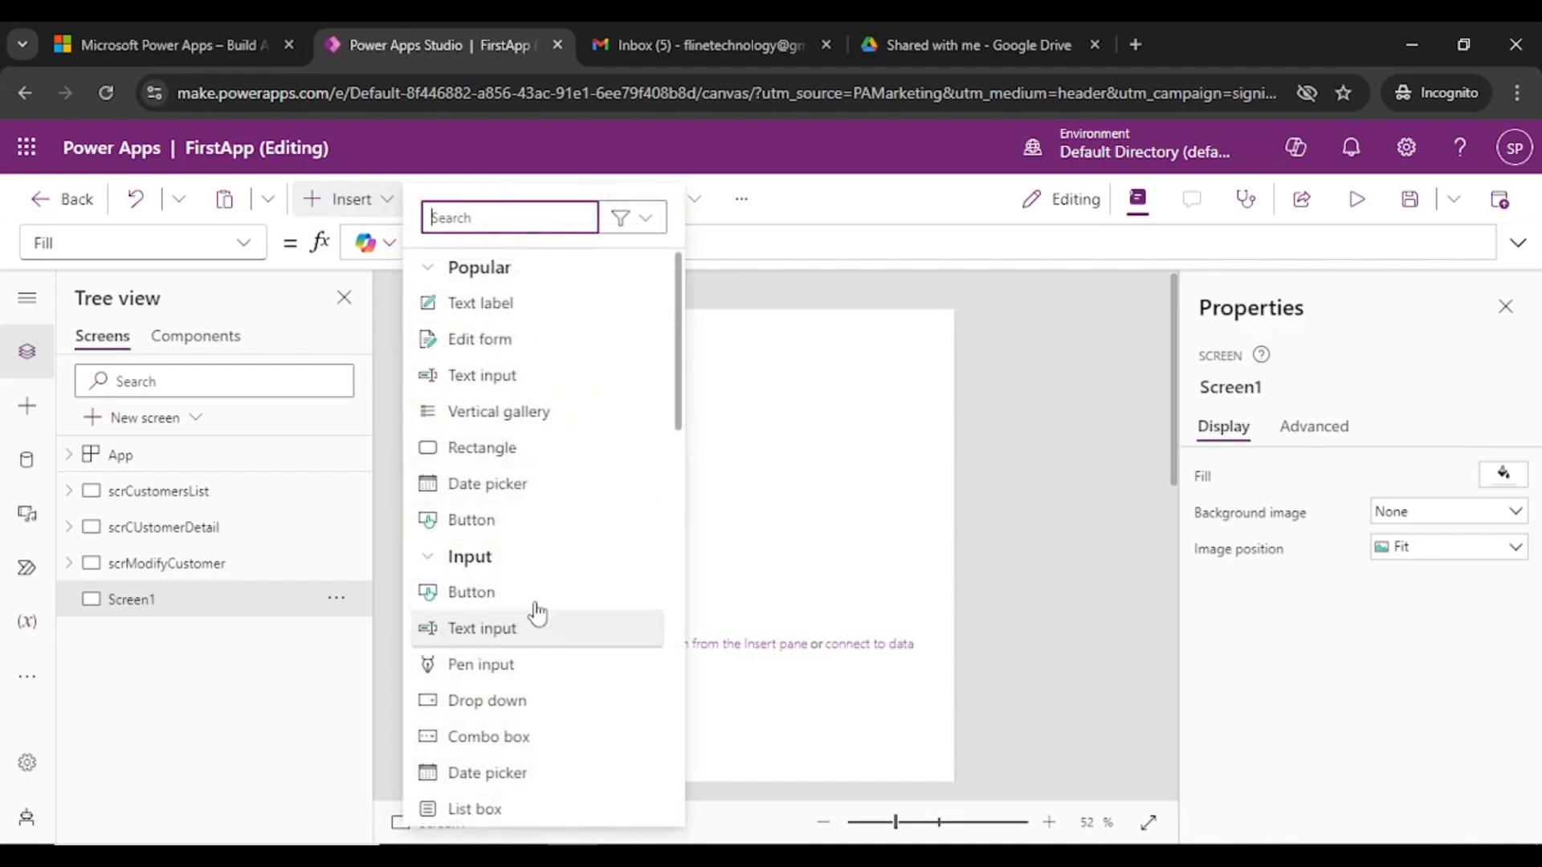
{"action": "left_click", "coordinate": [546, 453]}
{"action": "left_click", "coordinate": [543, 447]}
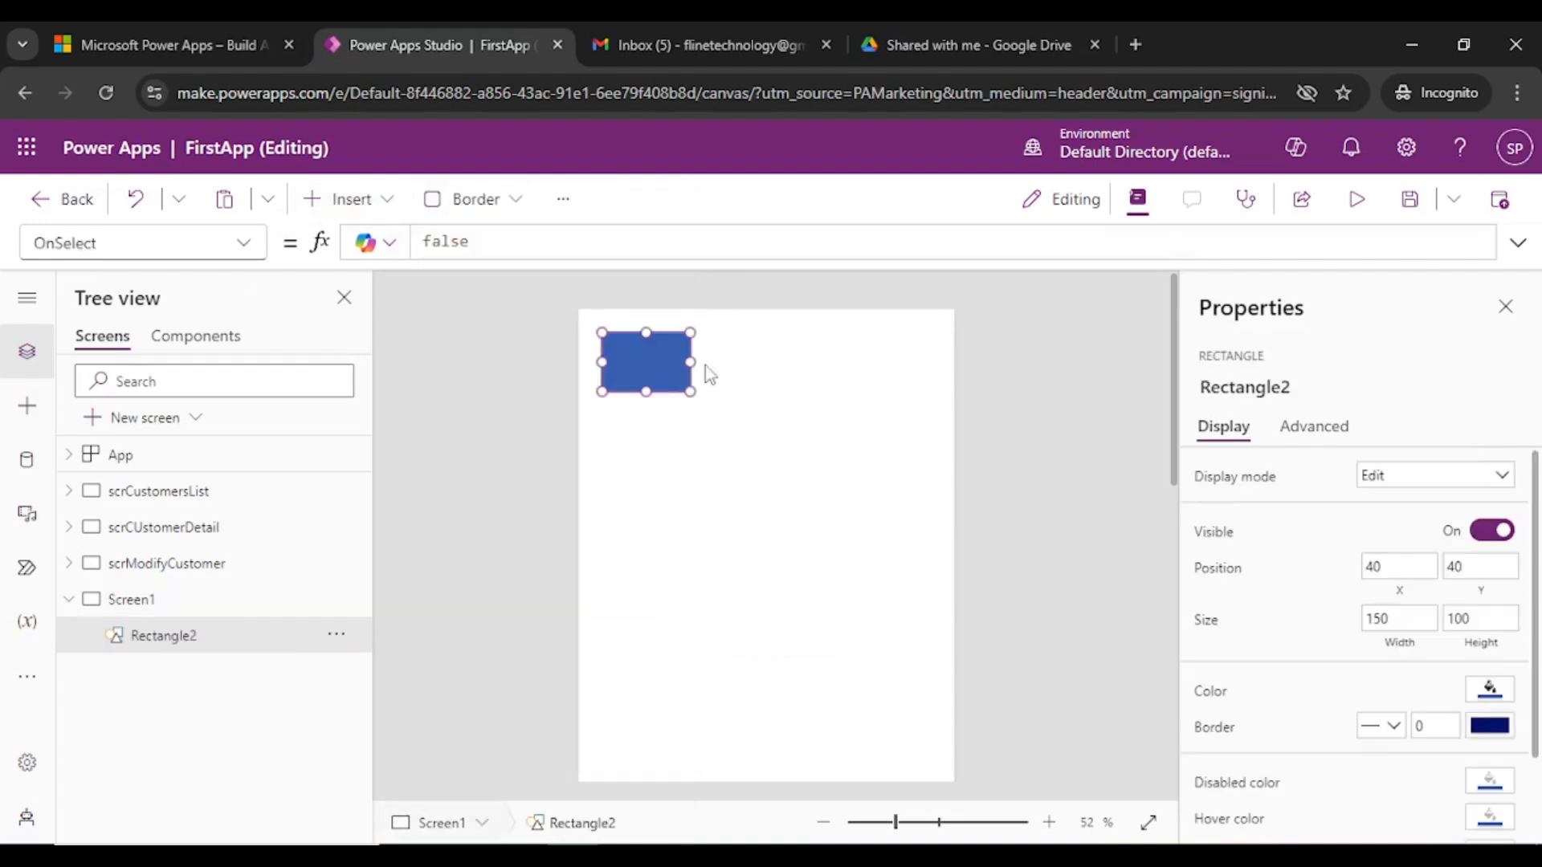
- Position the rectangle as a full-width 638×98 blue bar at Y 108
{"action": "left_click_drag", "start_coordinate": [683, 382], "coordinate": [660, 557]}
{"action": "left_click_drag", "start_coordinate": [653, 487], "coordinate": [631, 489]}
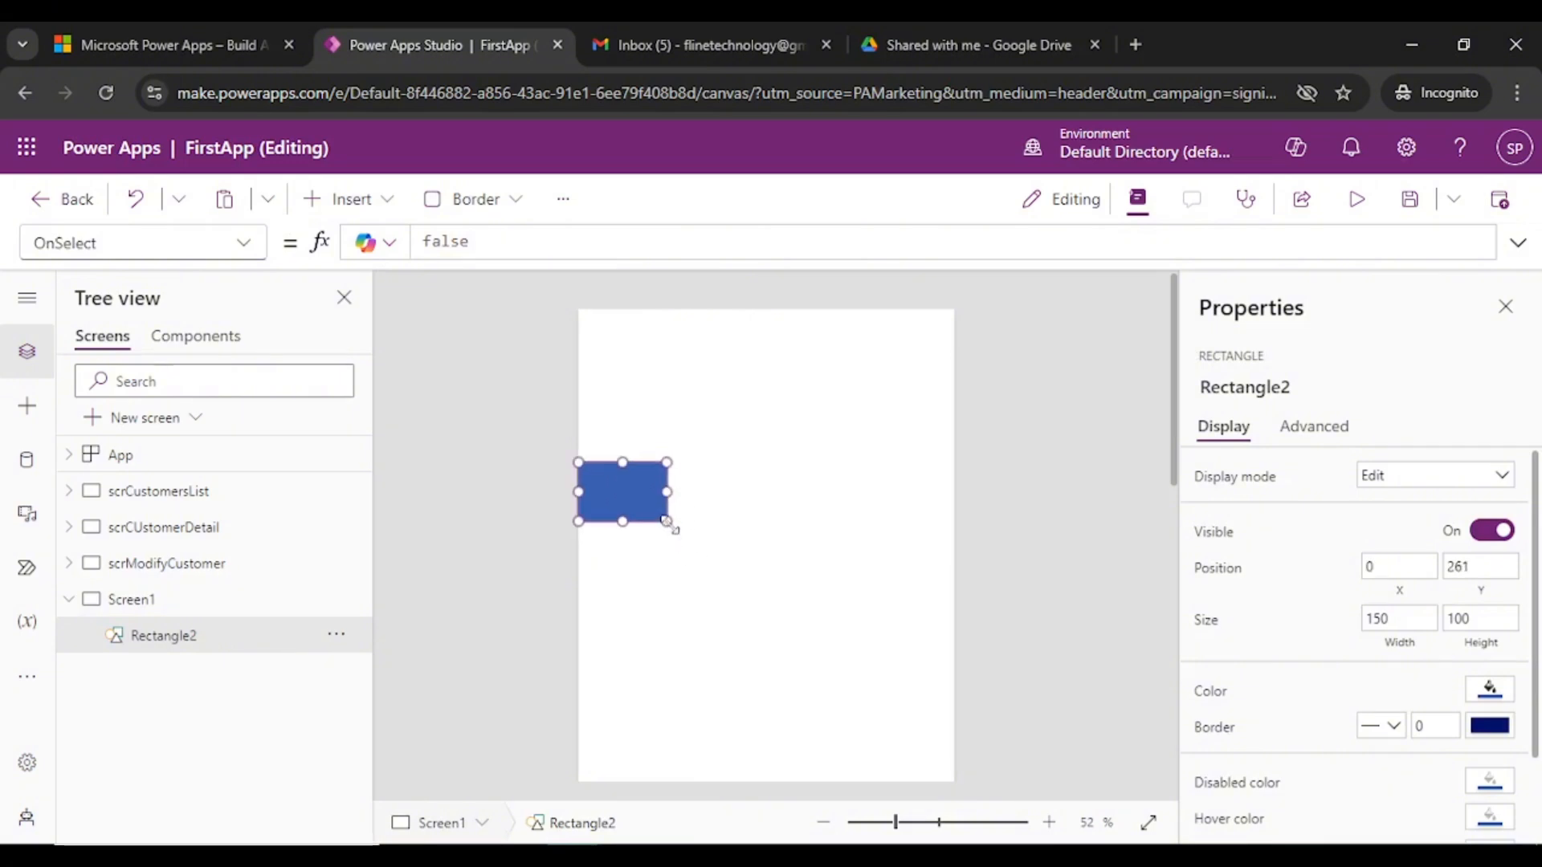
{"action": "left_click_drag", "start_coordinate": [850, 553], "coordinate": [956, 522]}
{"action": "left_click_drag", "start_coordinate": [754, 510], "coordinate": [752, 385]}
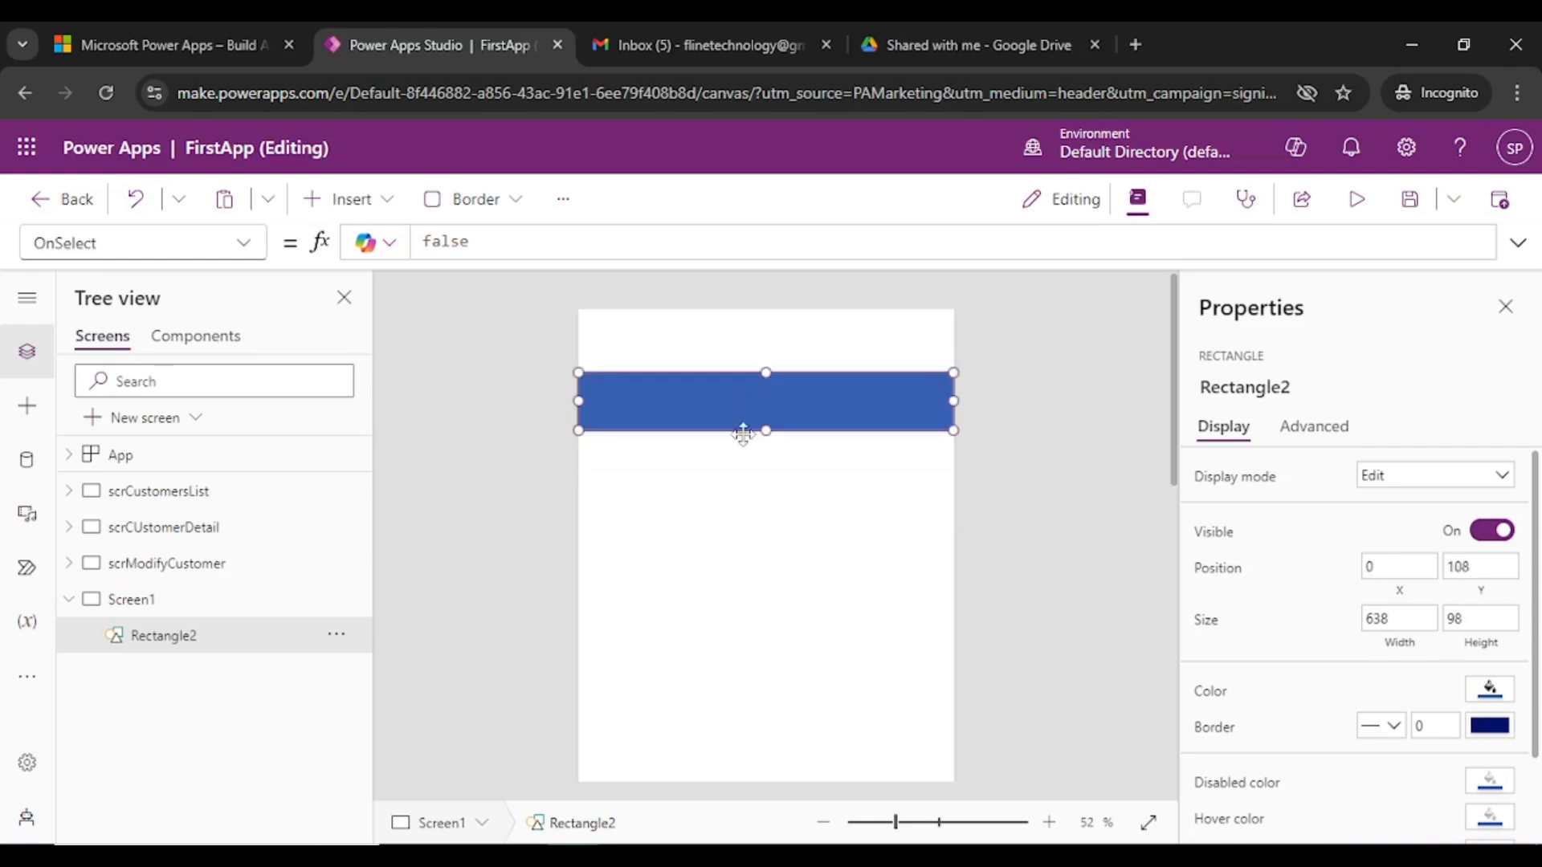
{"action": "left_click", "coordinate": [692, 432]}
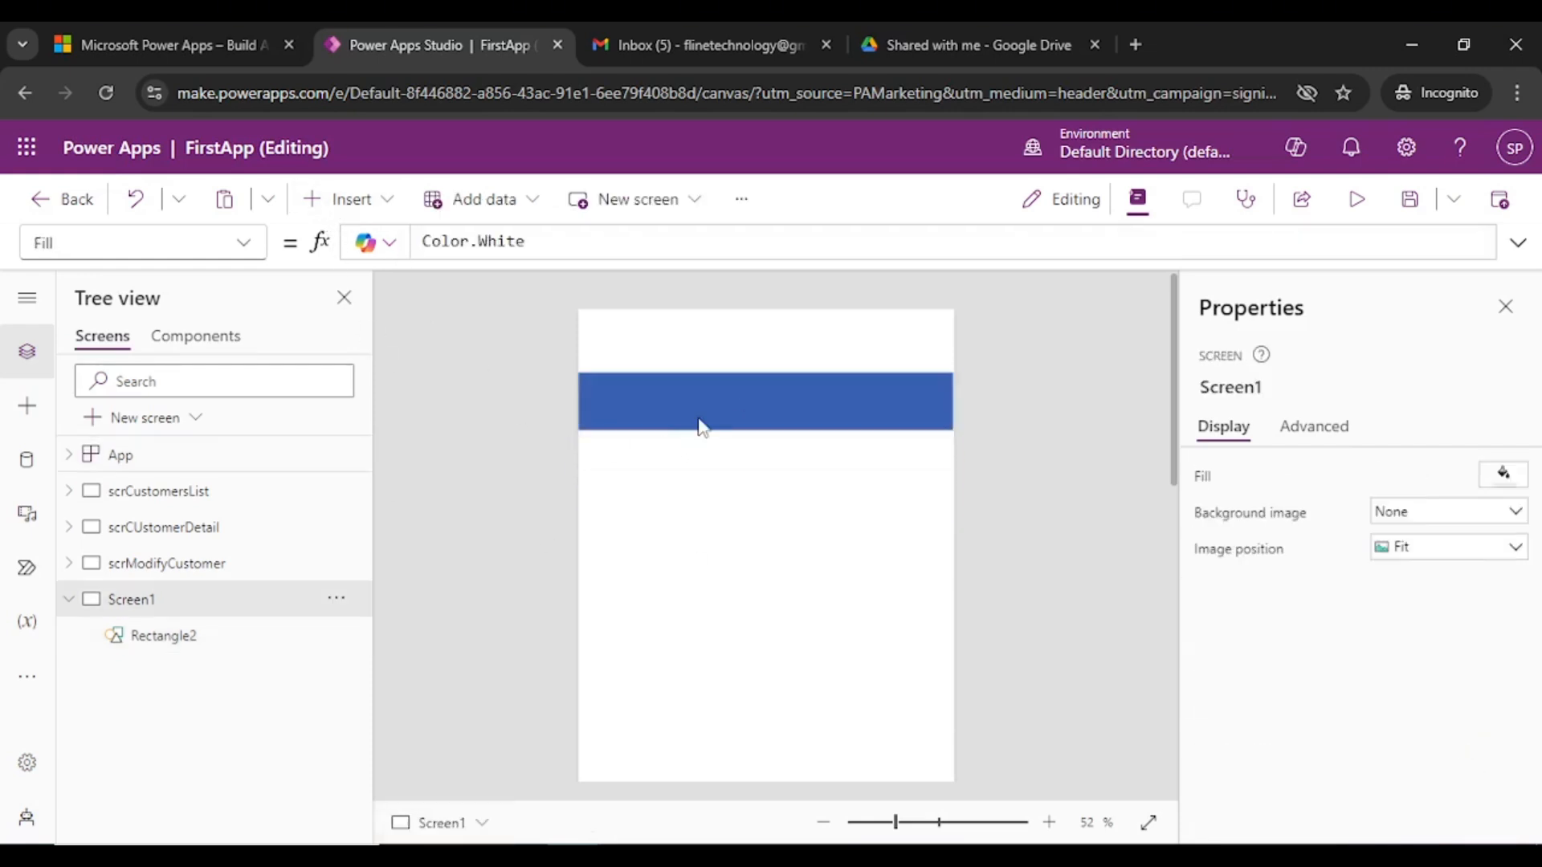
{"action": "left_click", "coordinate": [699, 424]}
{"action": "left_click", "coordinate": [341, 199]}
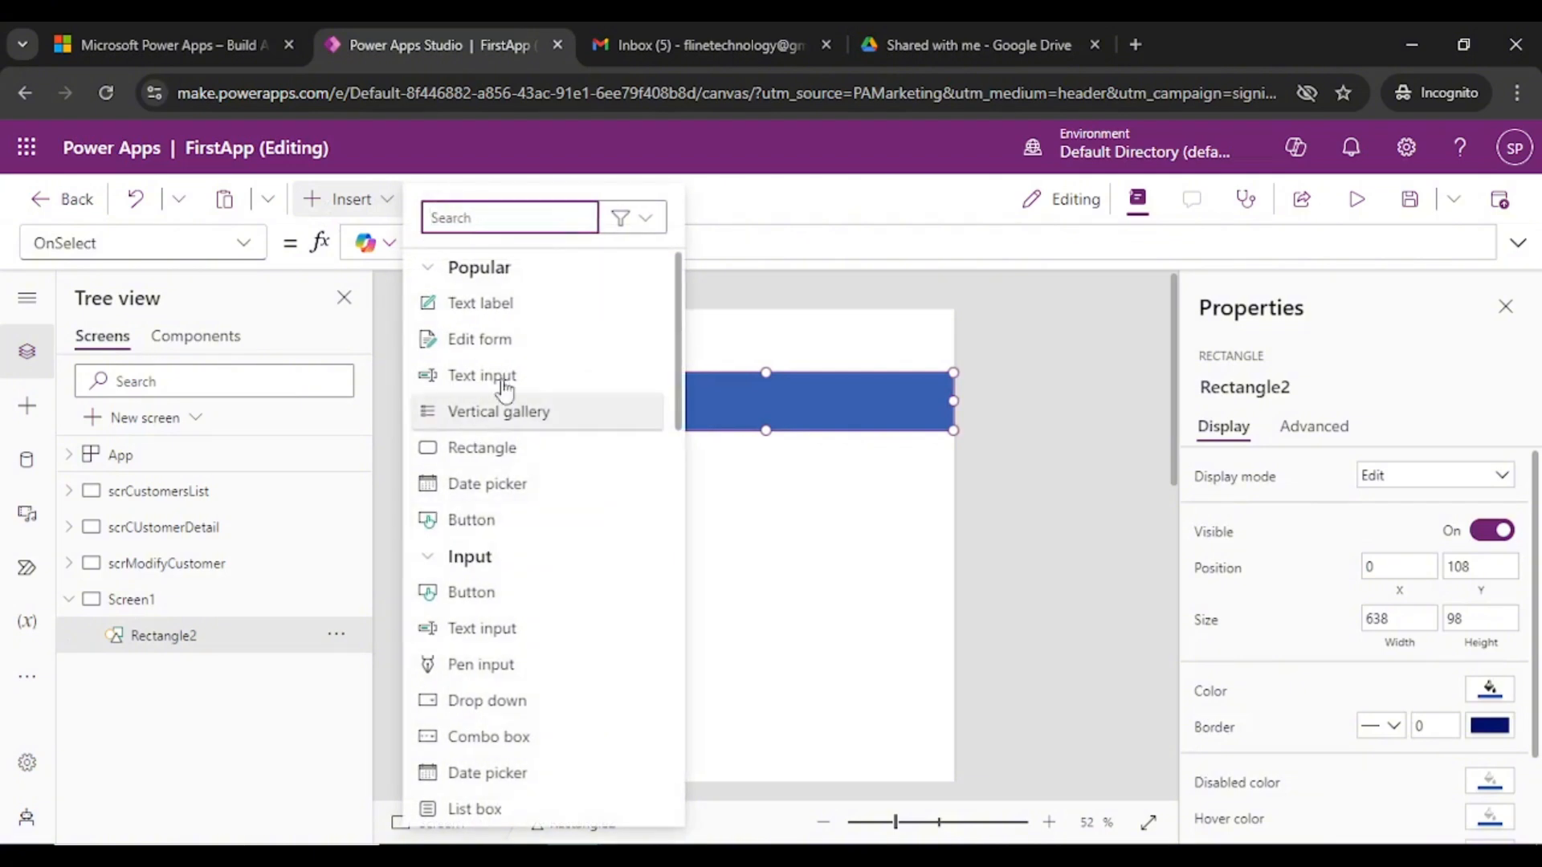
- Add a label on the blue bar reading 'Login' with font size 27
{"action": "left_click", "coordinate": [912, 481]}
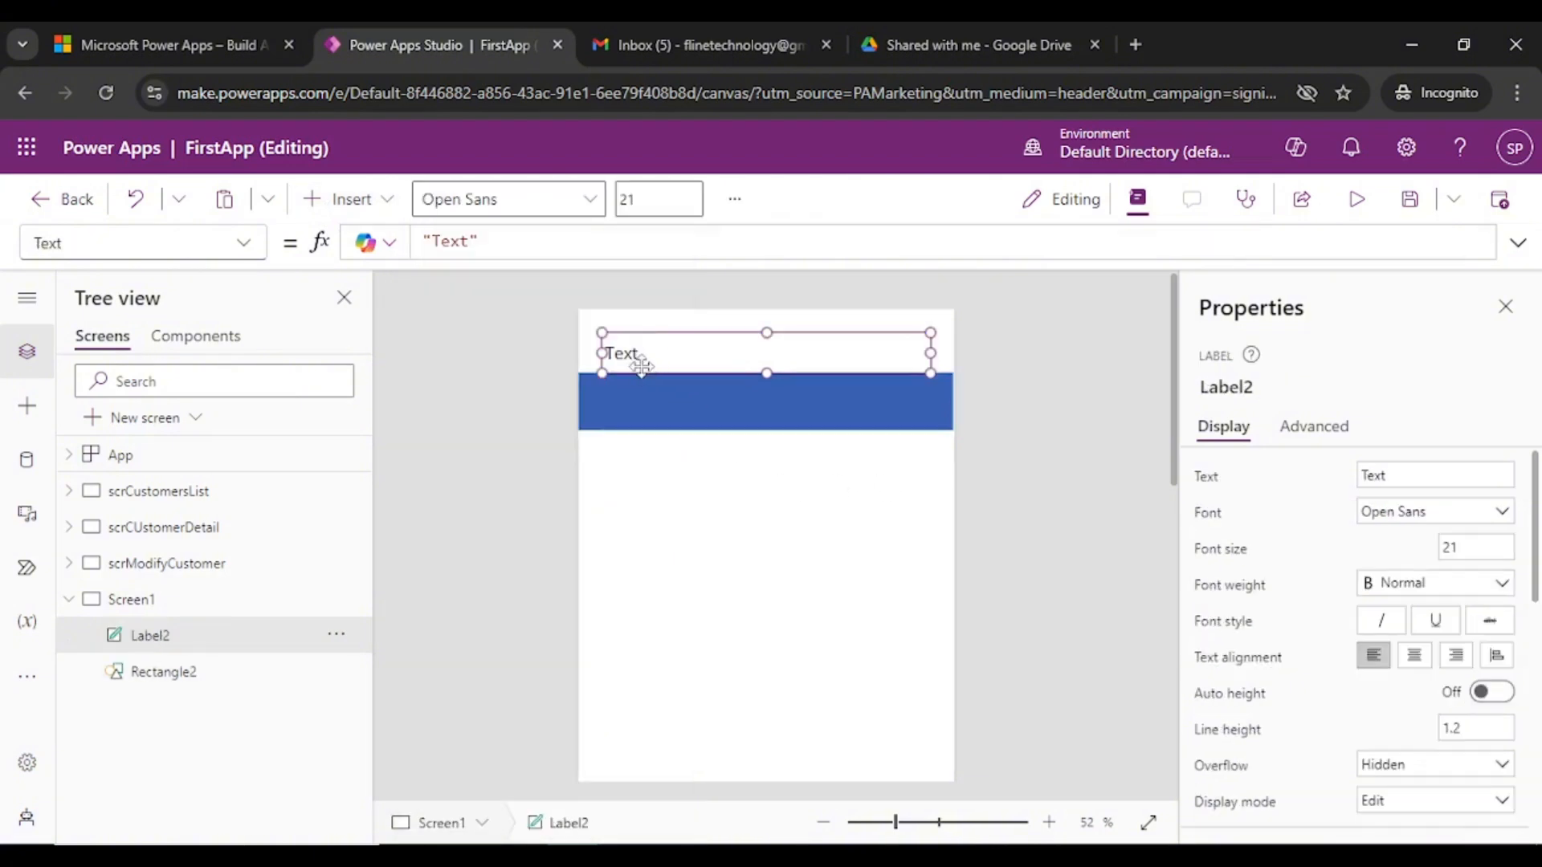
{"action": "left_click_drag", "start_coordinate": [637, 362], "coordinate": [647, 407]}
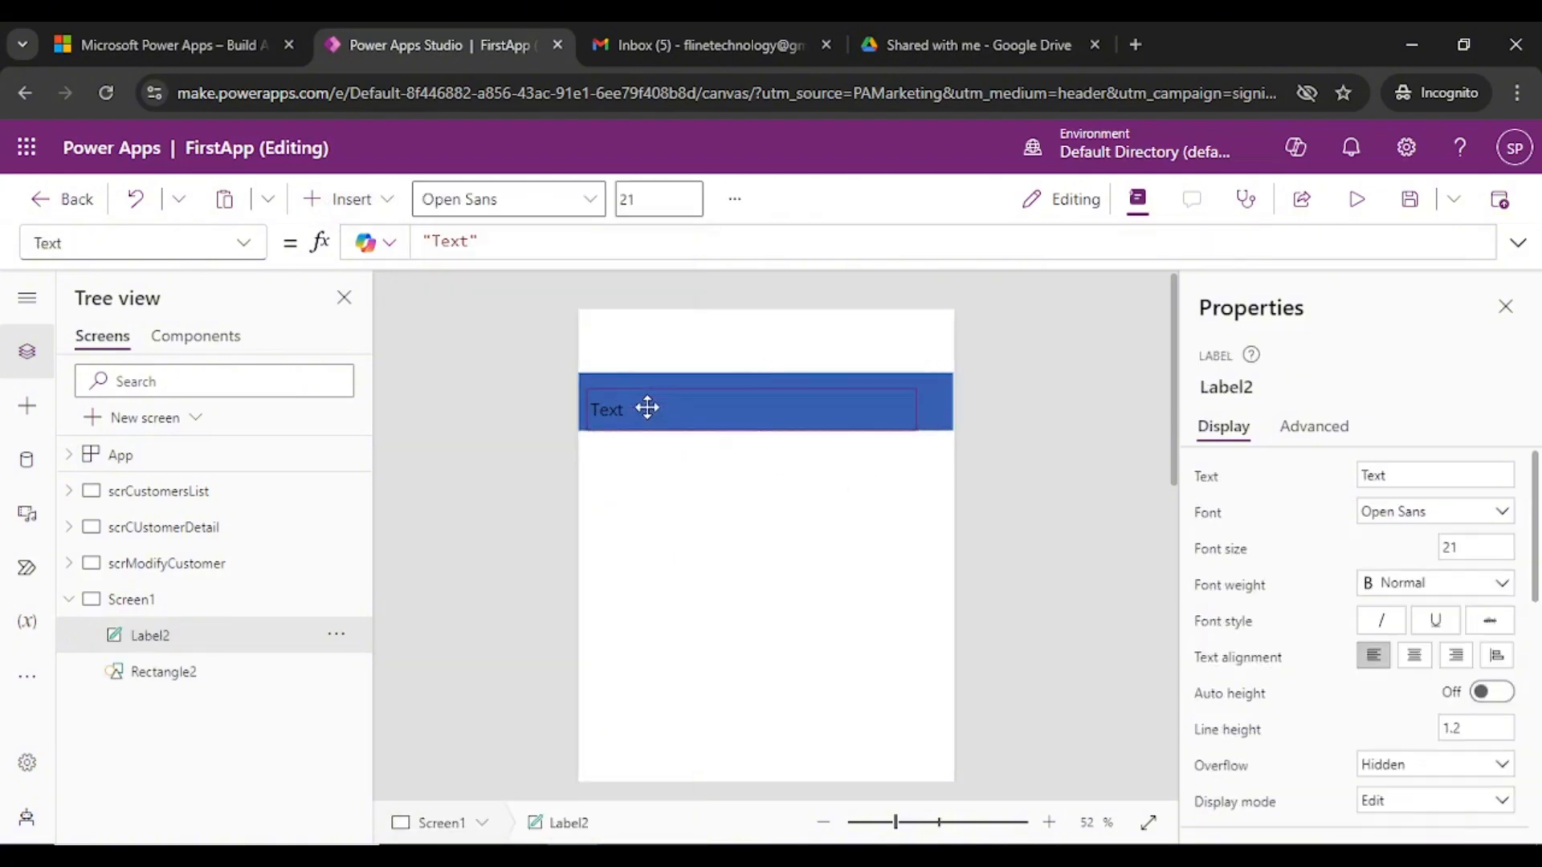
{"action": "left_click", "coordinate": [1402, 484]}
{"action": "type", "text": "Login"}
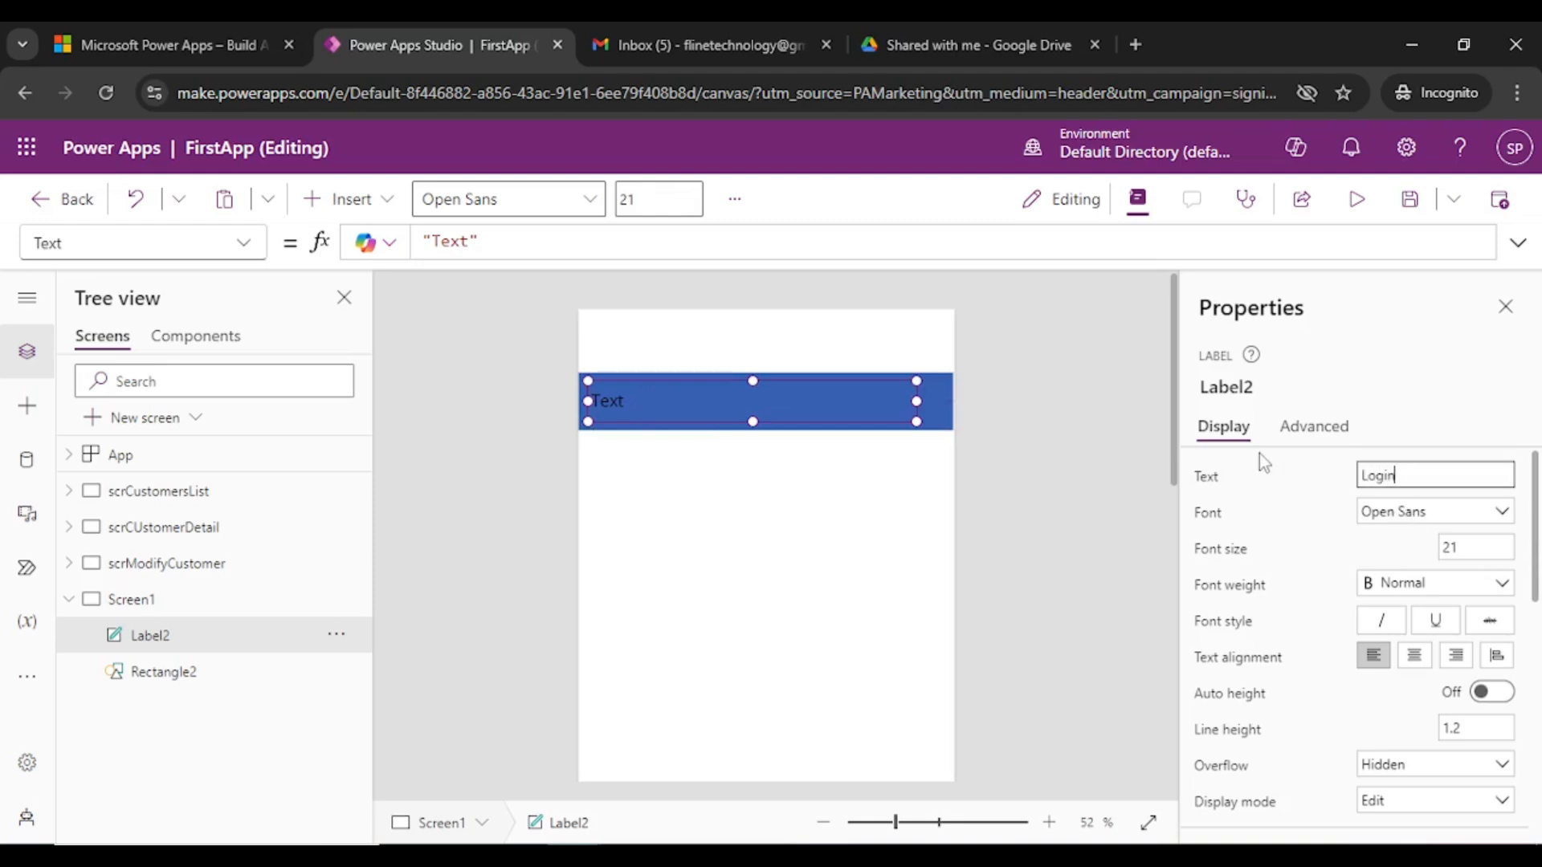
{"action": "left_click", "coordinate": [797, 406]}
{"action": "left_click", "coordinate": [1480, 551]}
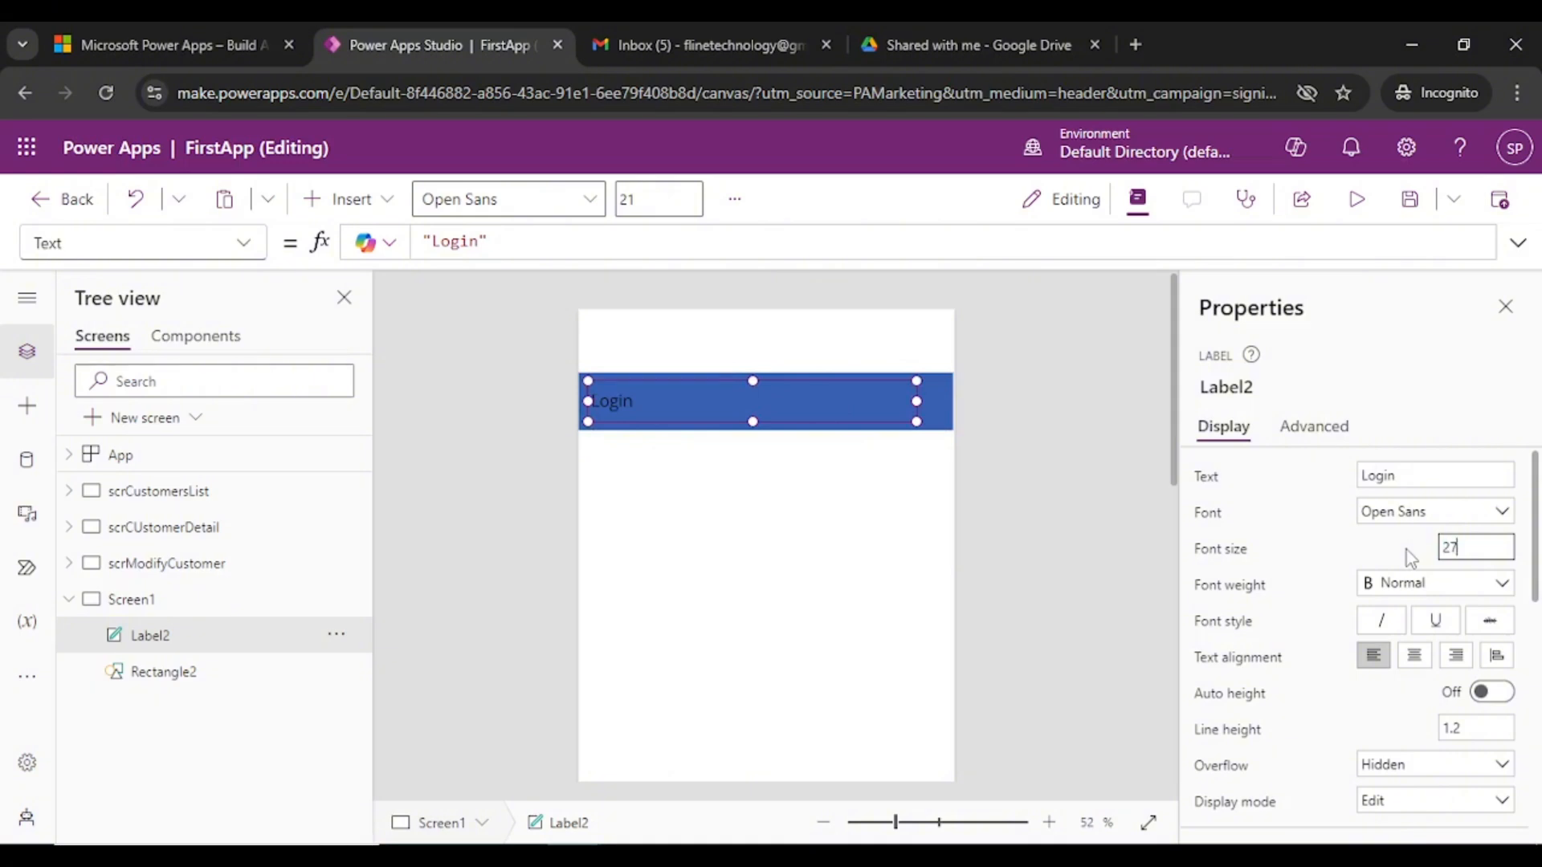
{"action": "left_click_drag", "start_coordinate": [1536, 540], "coordinate": [1504, 707]}
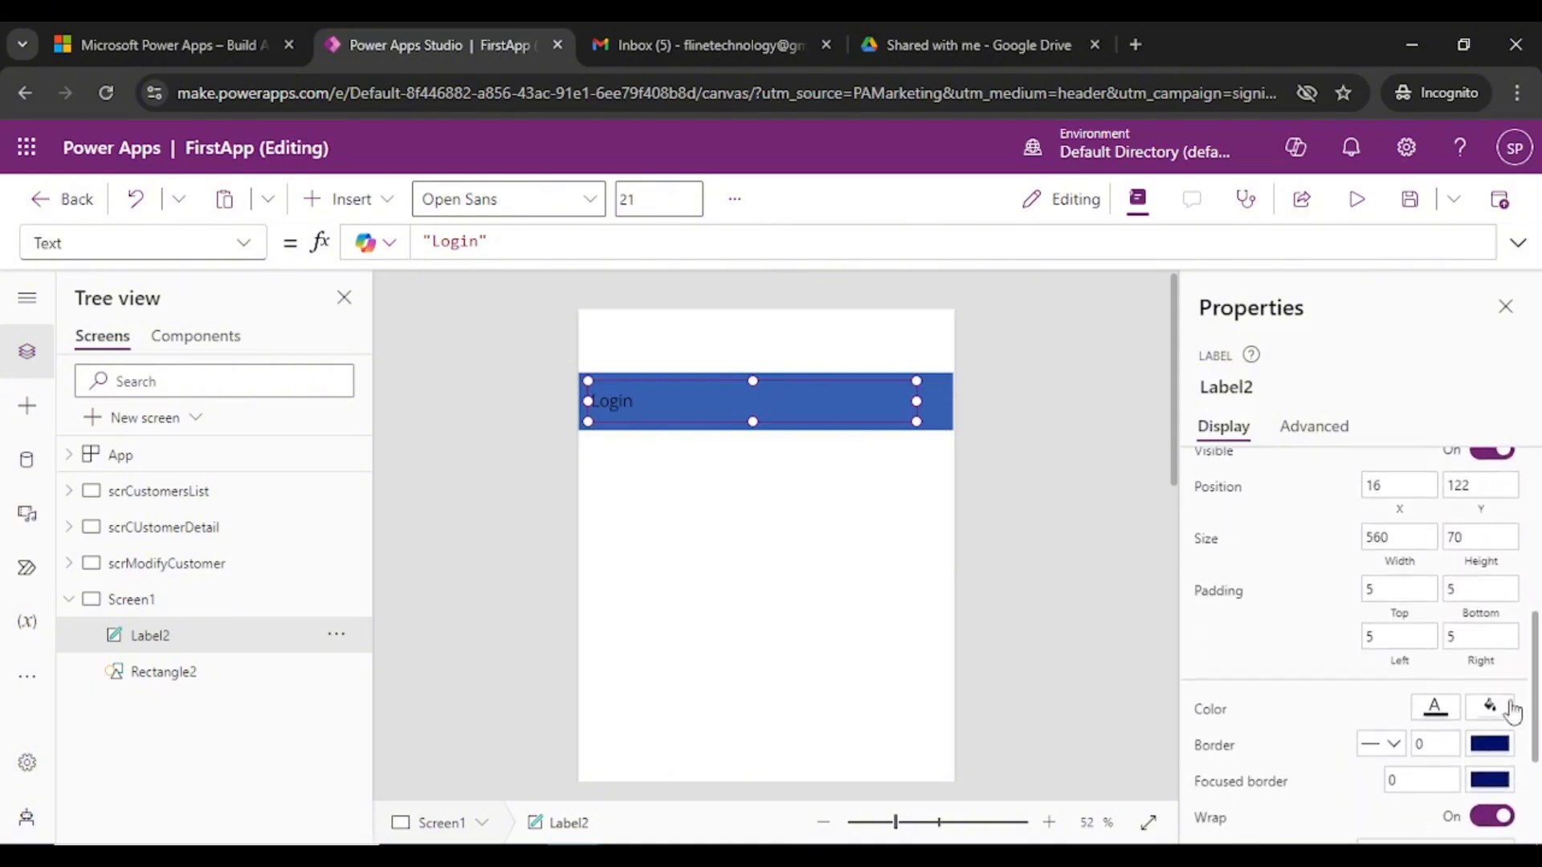
- Make the label text white, widen it to the right edge and centre-align it
{"action": "left_click", "coordinate": [1435, 708]}
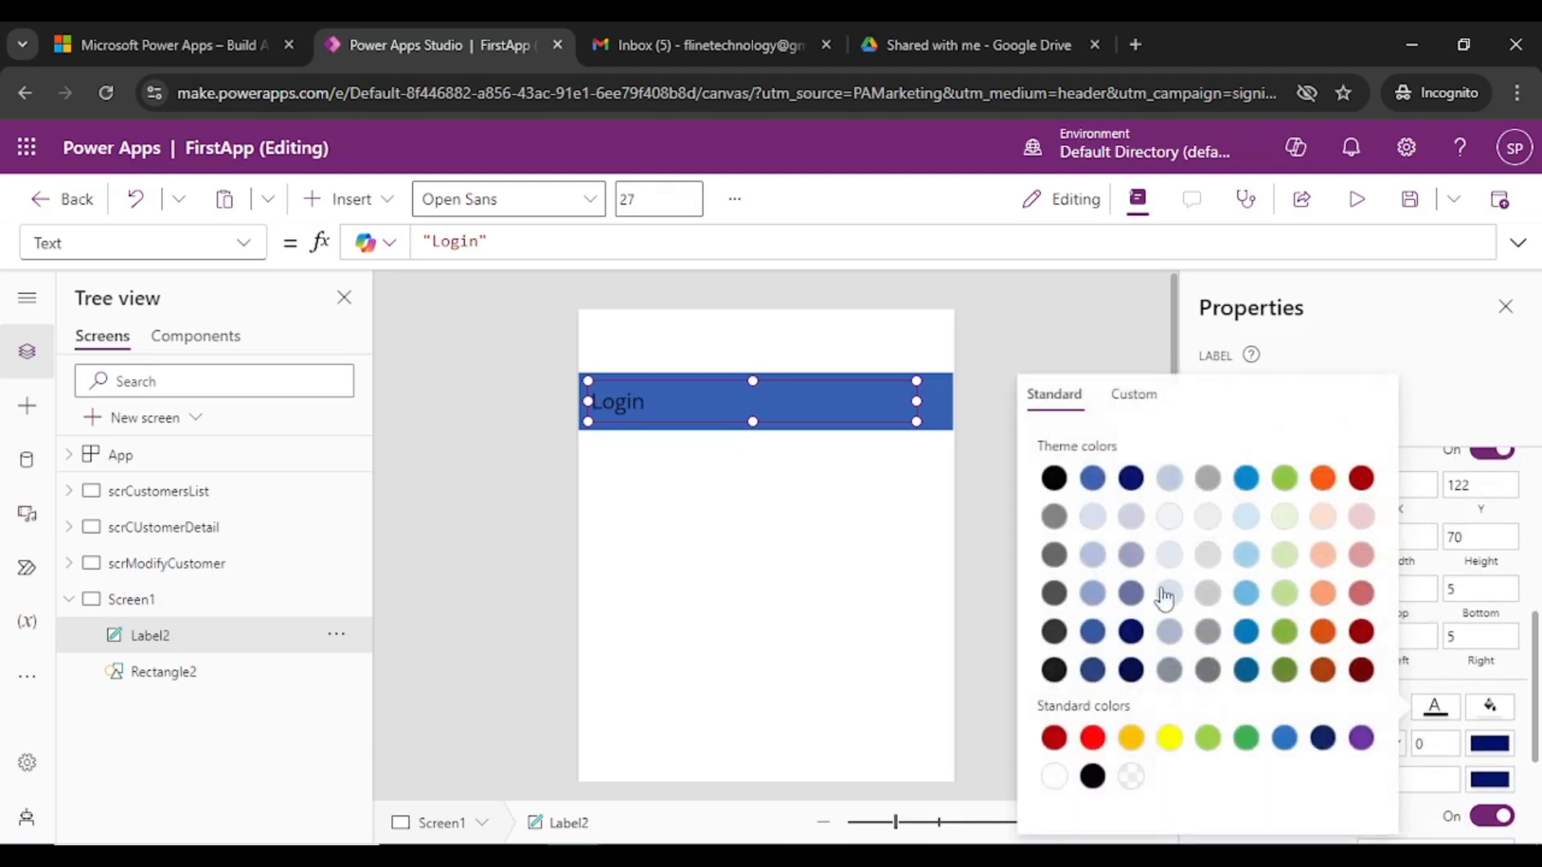
{"action": "left_click", "coordinate": [1054, 776]}
{"action": "left_click", "coordinate": [941, 402]}
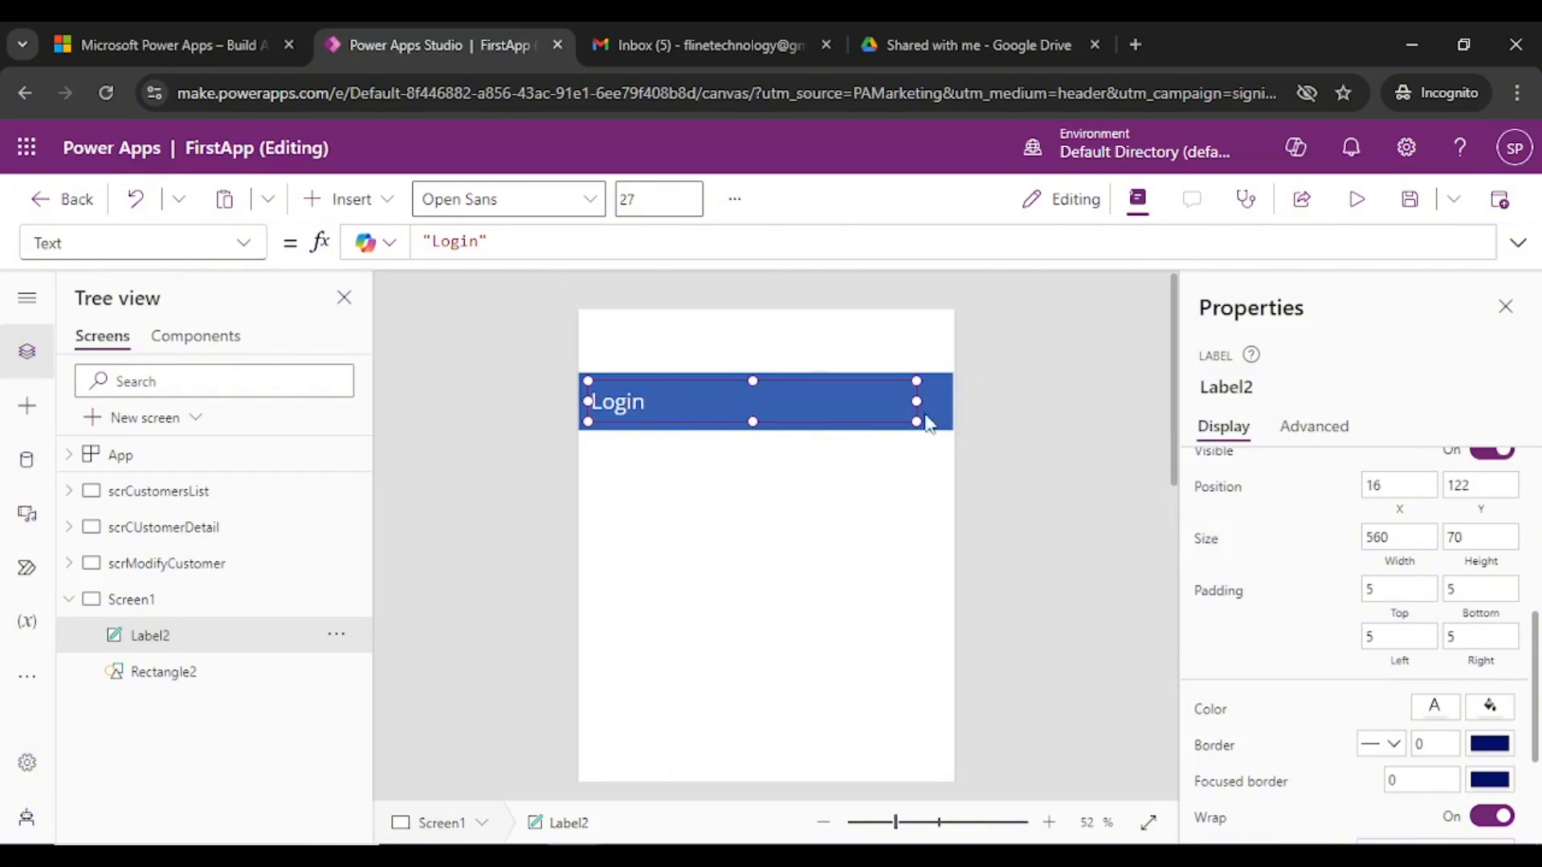
{"action": "left_click_drag", "start_coordinate": [916, 400], "coordinate": [950, 396]}
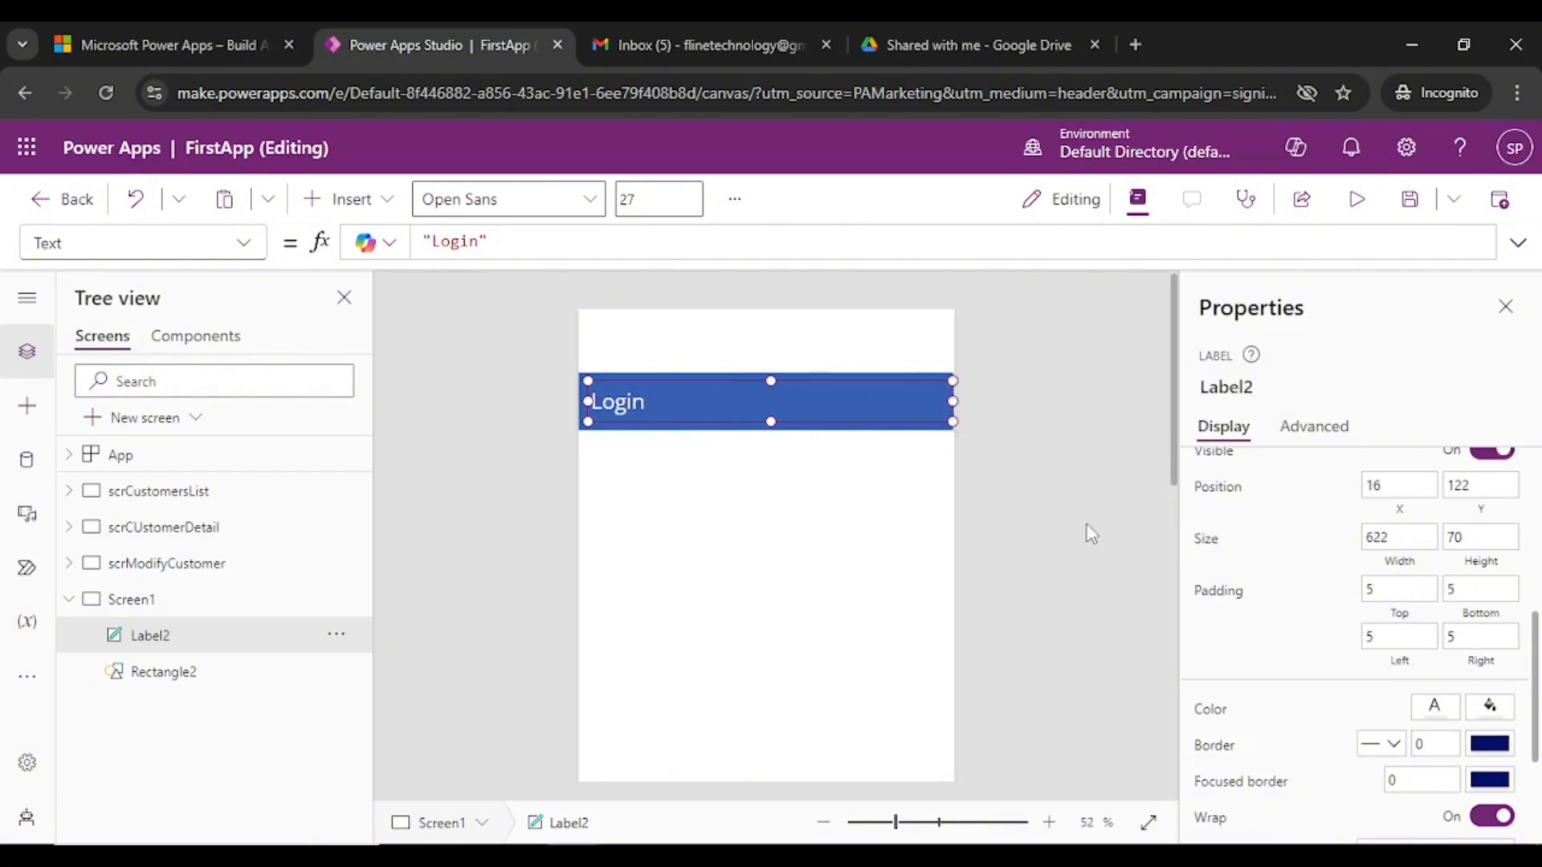
{"action": "scroll", "coordinate": [1495, 616], "scroll_direction": "up", "scroll_amount": 5}
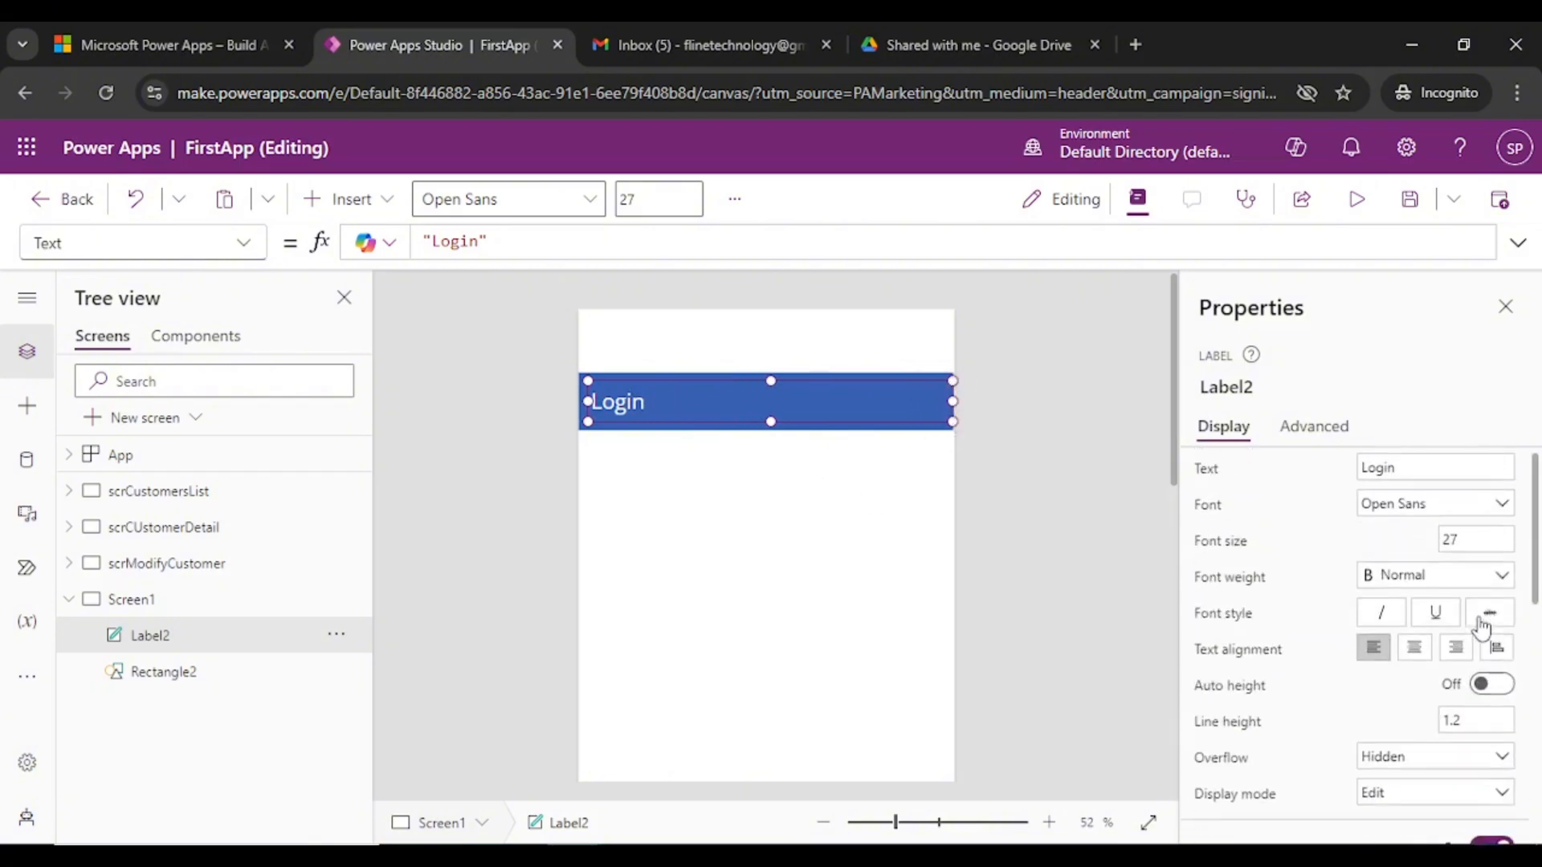
{"action": "left_click", "coordinate": [1414, 656]}
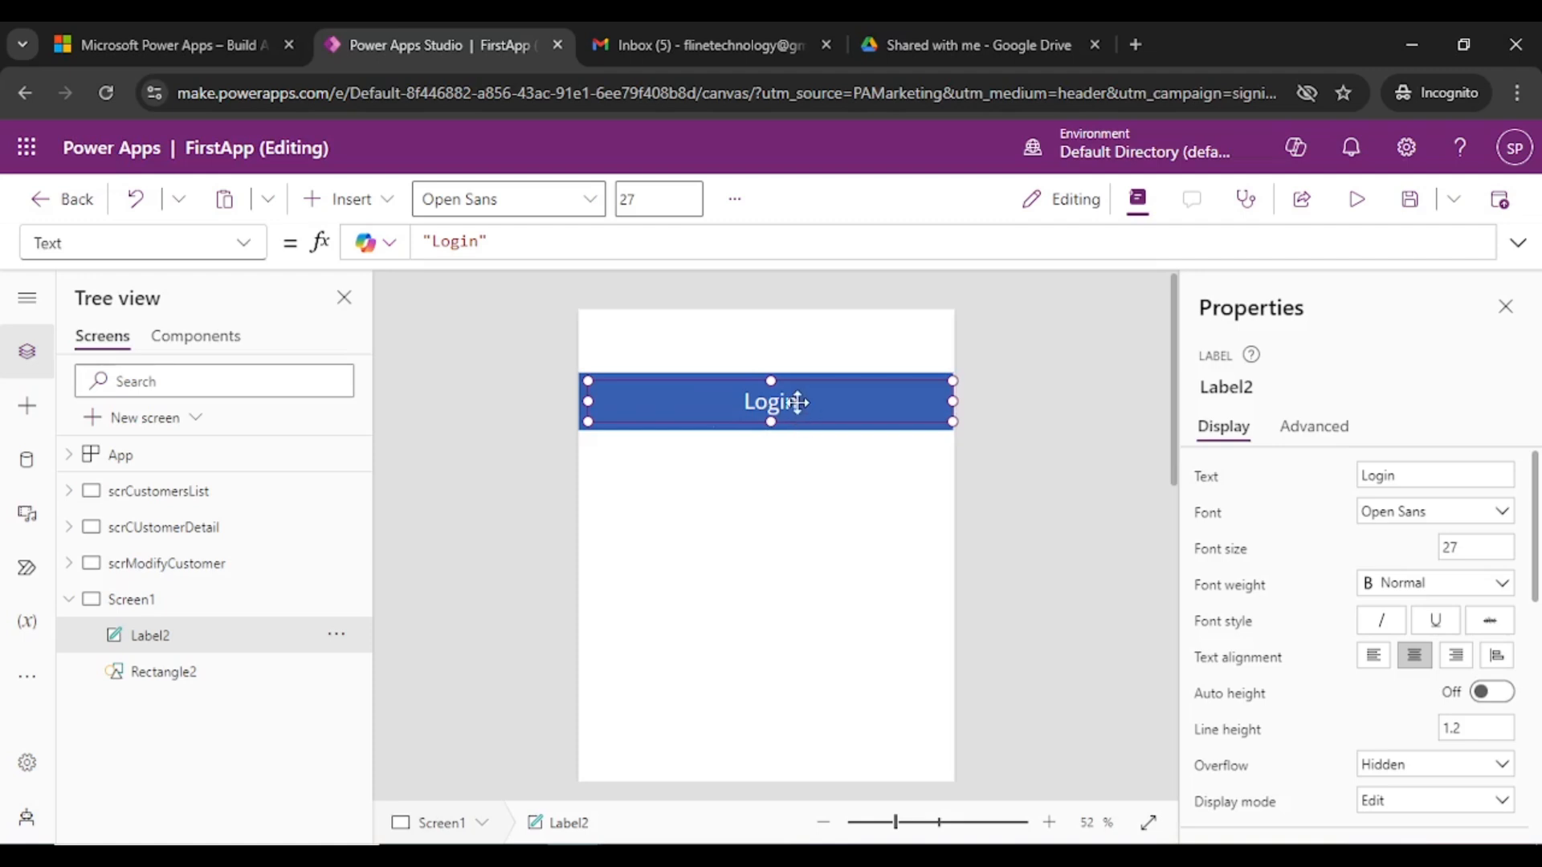
- Add 'Page' so the header label reads 'Login Page'
{"action": "double_click", "coordinate": [791, 395]}
{"action": "type", "text": "Page"}
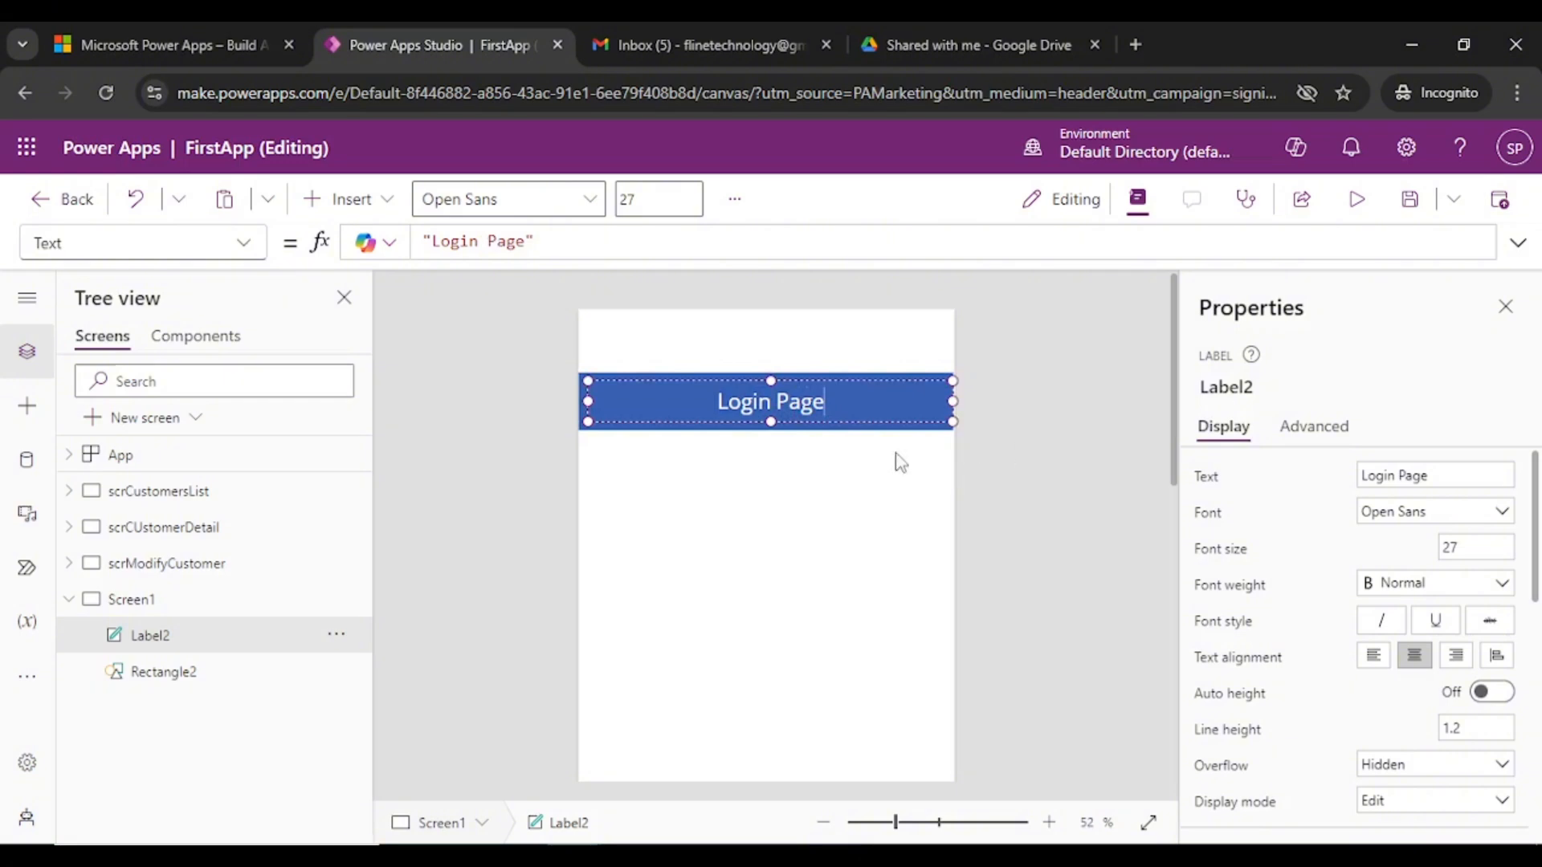
{"action": "left_click", "coordinate": [895, 458]}
{"action": "scroll", "coordinate": [967, 547], "scroll_direction": "down", "scroll_amount": 3}
{"action": "scroll", "coordinate": [856, 411], "scroll_direction": "up", "scroll_amount": 3}
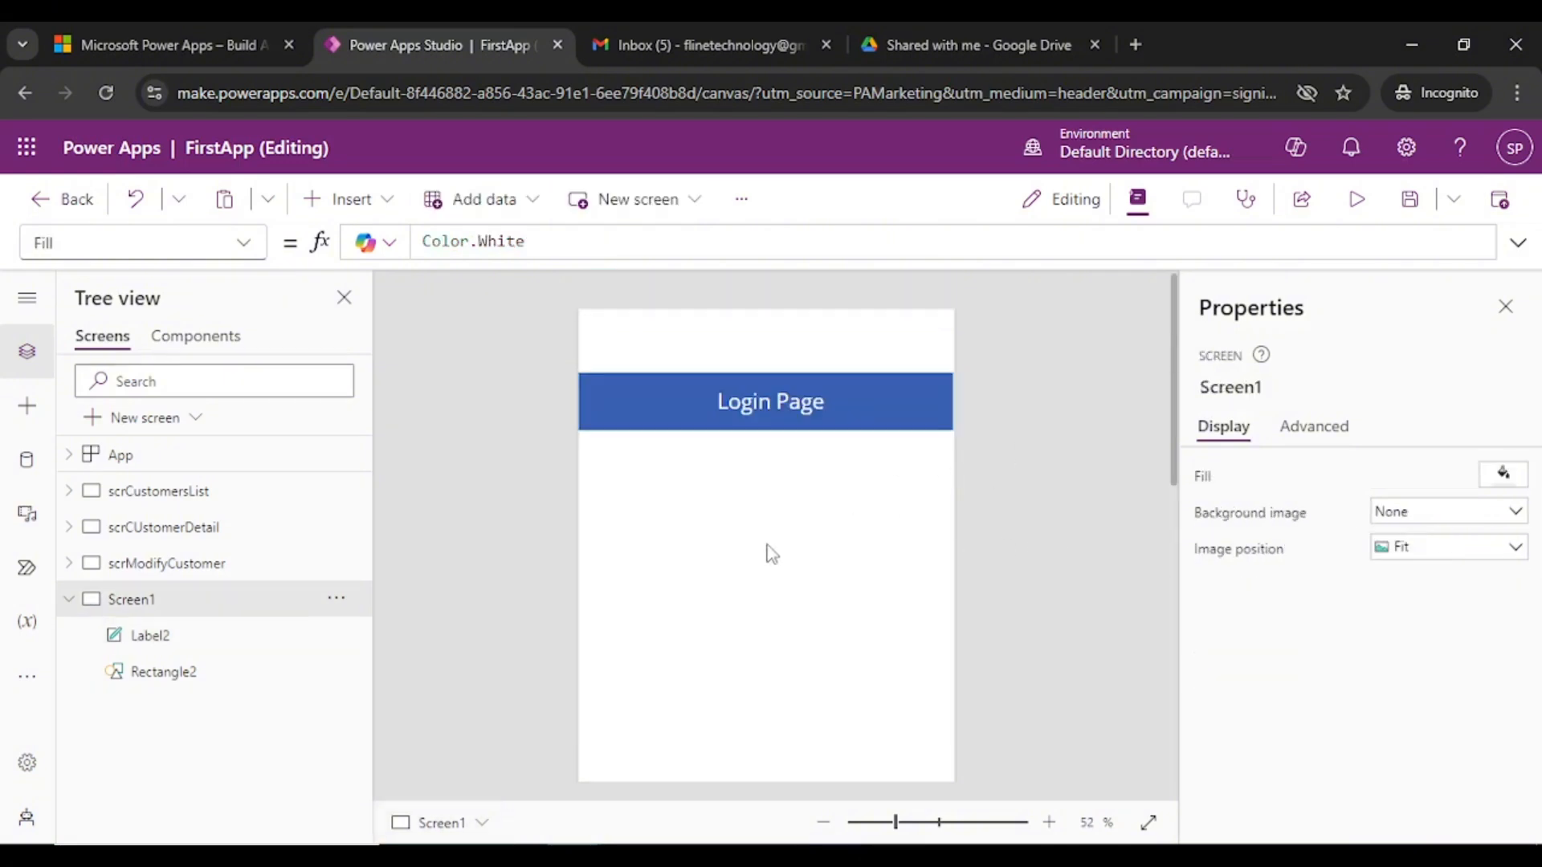
{"action": "scroll", "coordinate": [1009, 563], "scroll_direction": "down", "scroll_amount": 3}
{"action": "scroll", "coordinate": [1009, 563], "scroll_direction": "up", "scroll_amount": 3}
{"action": "left_click", "coordinate": [663, 422]}
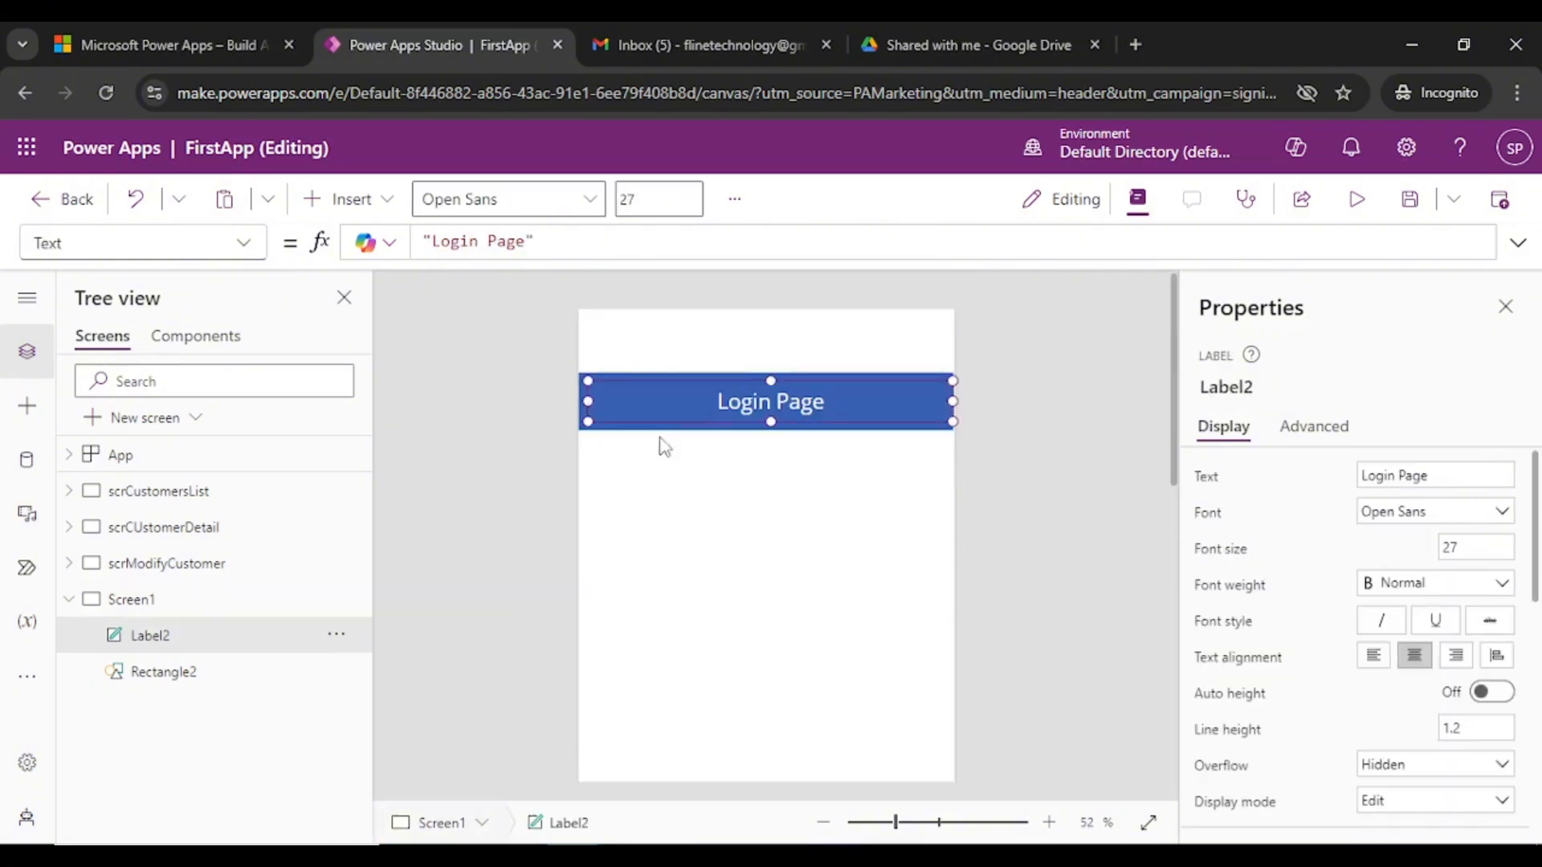
- Paste a copy of the header bar below it and stretch it to 930 tall
{"action": "left_click", "coordinate": [652, 459]}
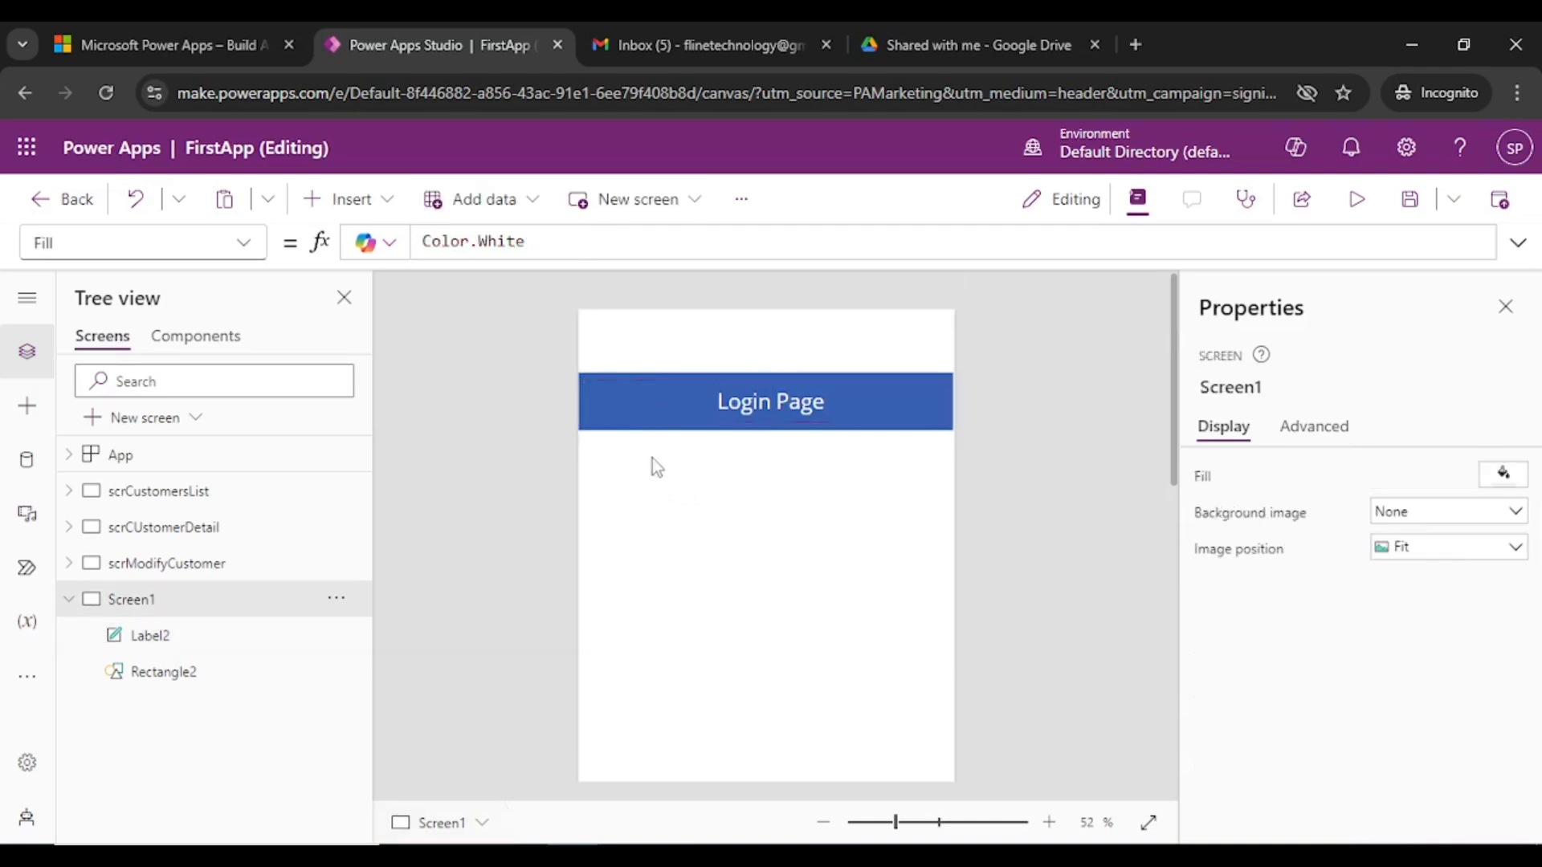
{"action": "left_click", "coordinate": [673, 431]}
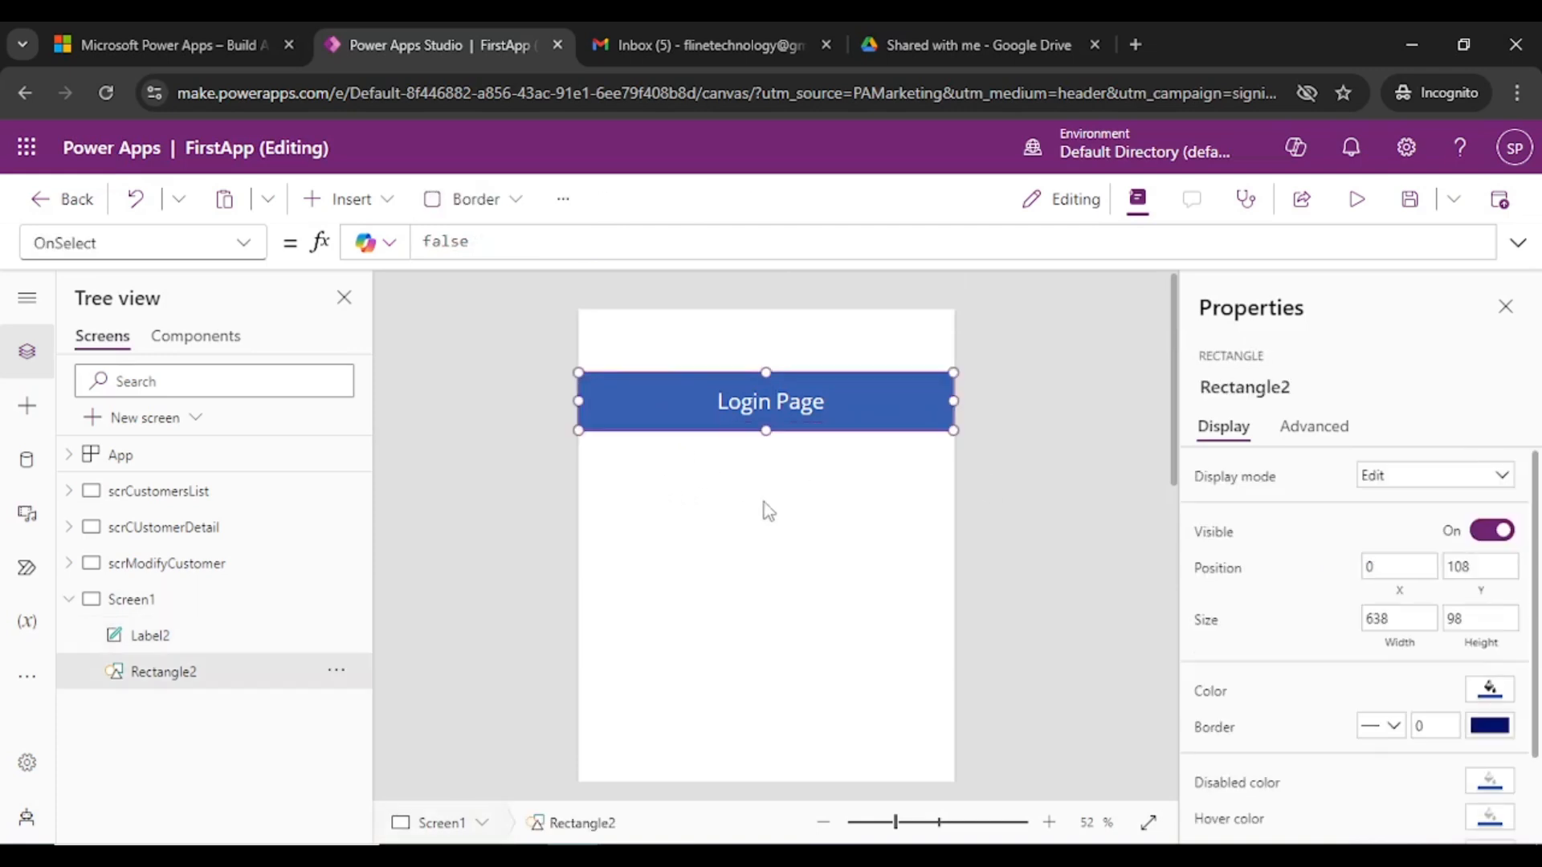
{"action": "left_click", "coordinate": [741, 587]}
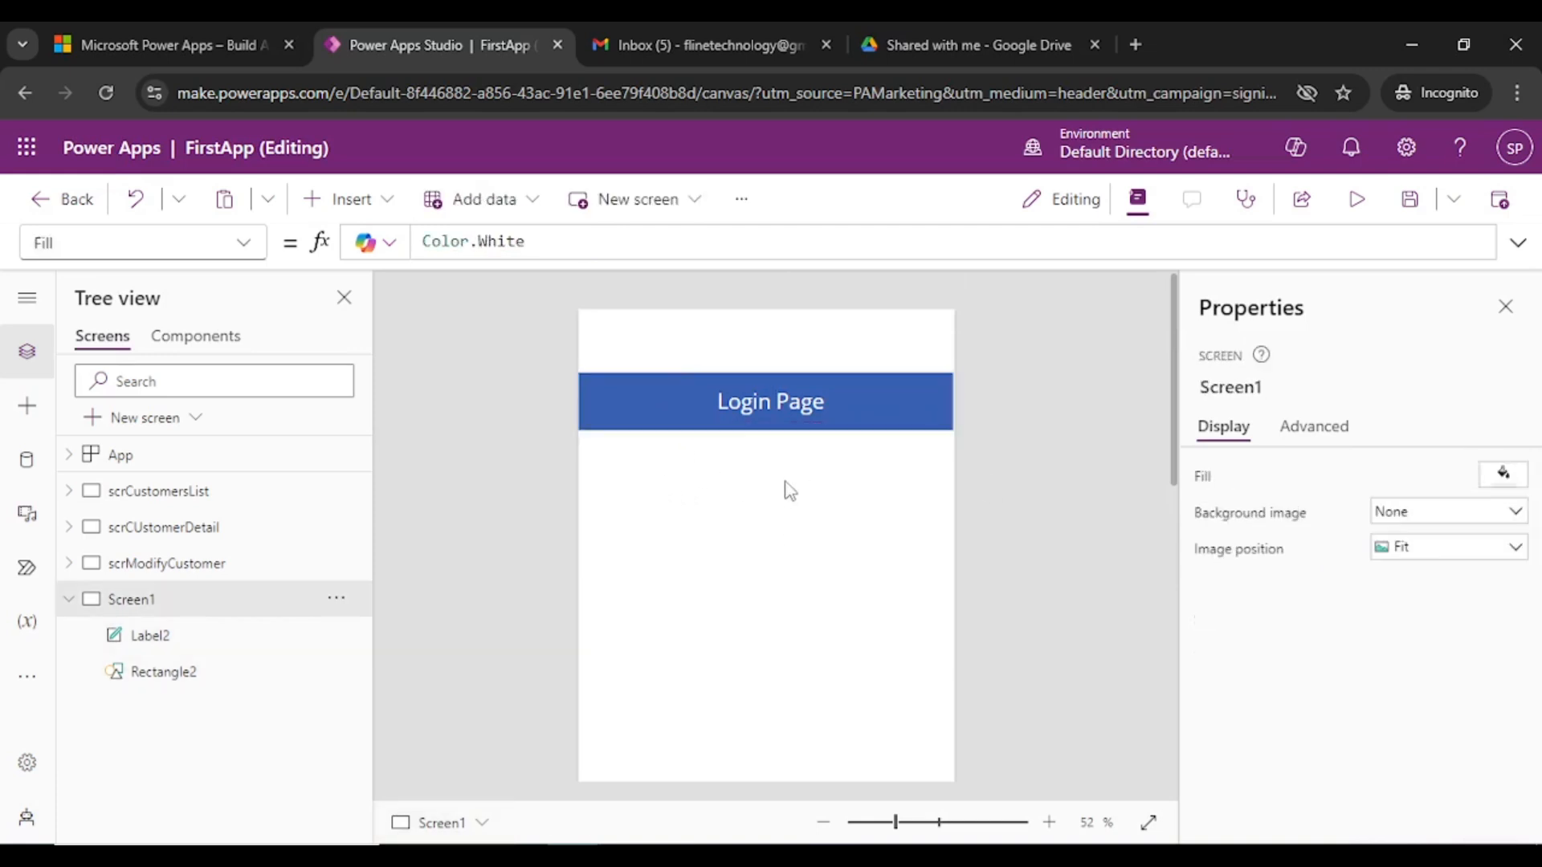
{"action": "key", "text": "ctrl+v"}
{"action": "left_click_drag", "start_coordinate": [777, 414], "coordinate": [773, 770]}
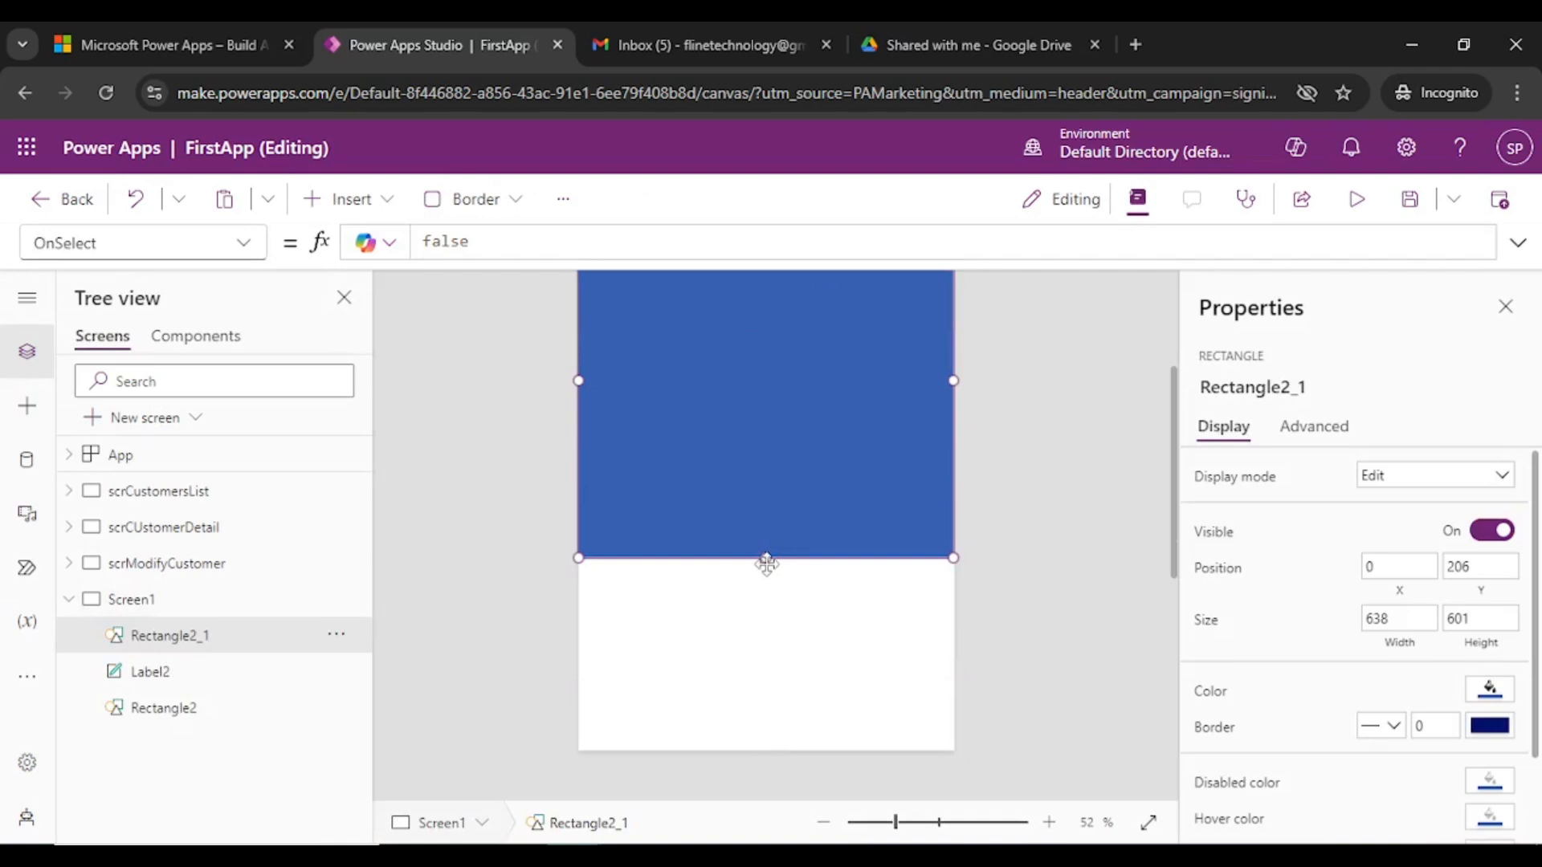
{"action": "left_click_drag", "start_coordinate": [767, 557], "coordinate": [791, 754]}
- Fill the copied rectangle with a light blue-grey colour
{"action": "scroll", "coordinate": [1052, 530], "scroll_direction": "up", "scroll_amount": 3}
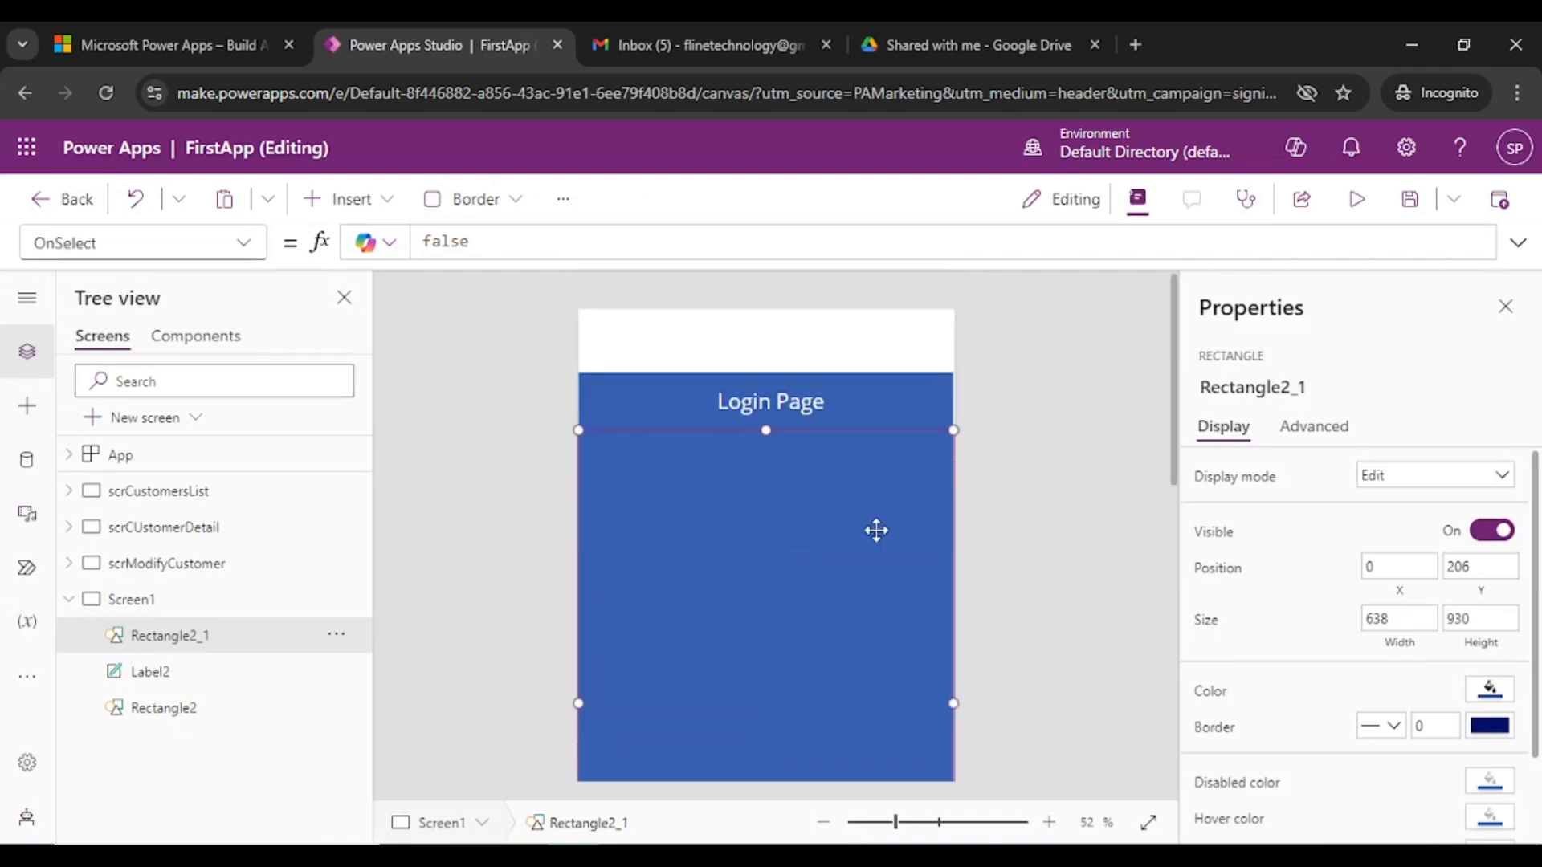
{"action": "left_click", "coordinate": [1488, 688]}
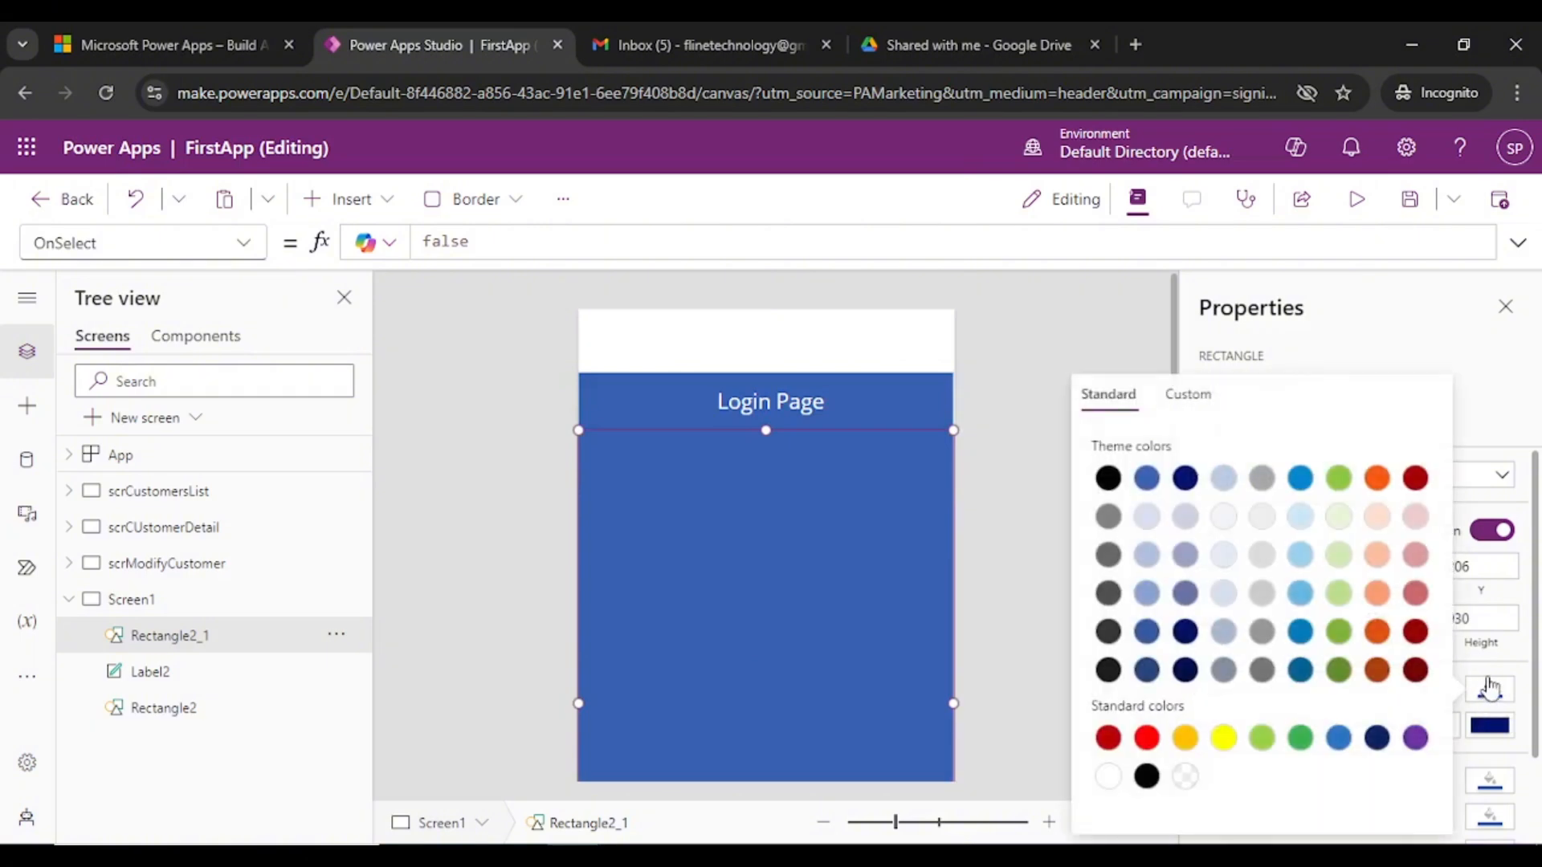
{"action": "left_click", "coordinate": [1231, 592]}
{"action": "left_click", "coordinate": [967, 516]}
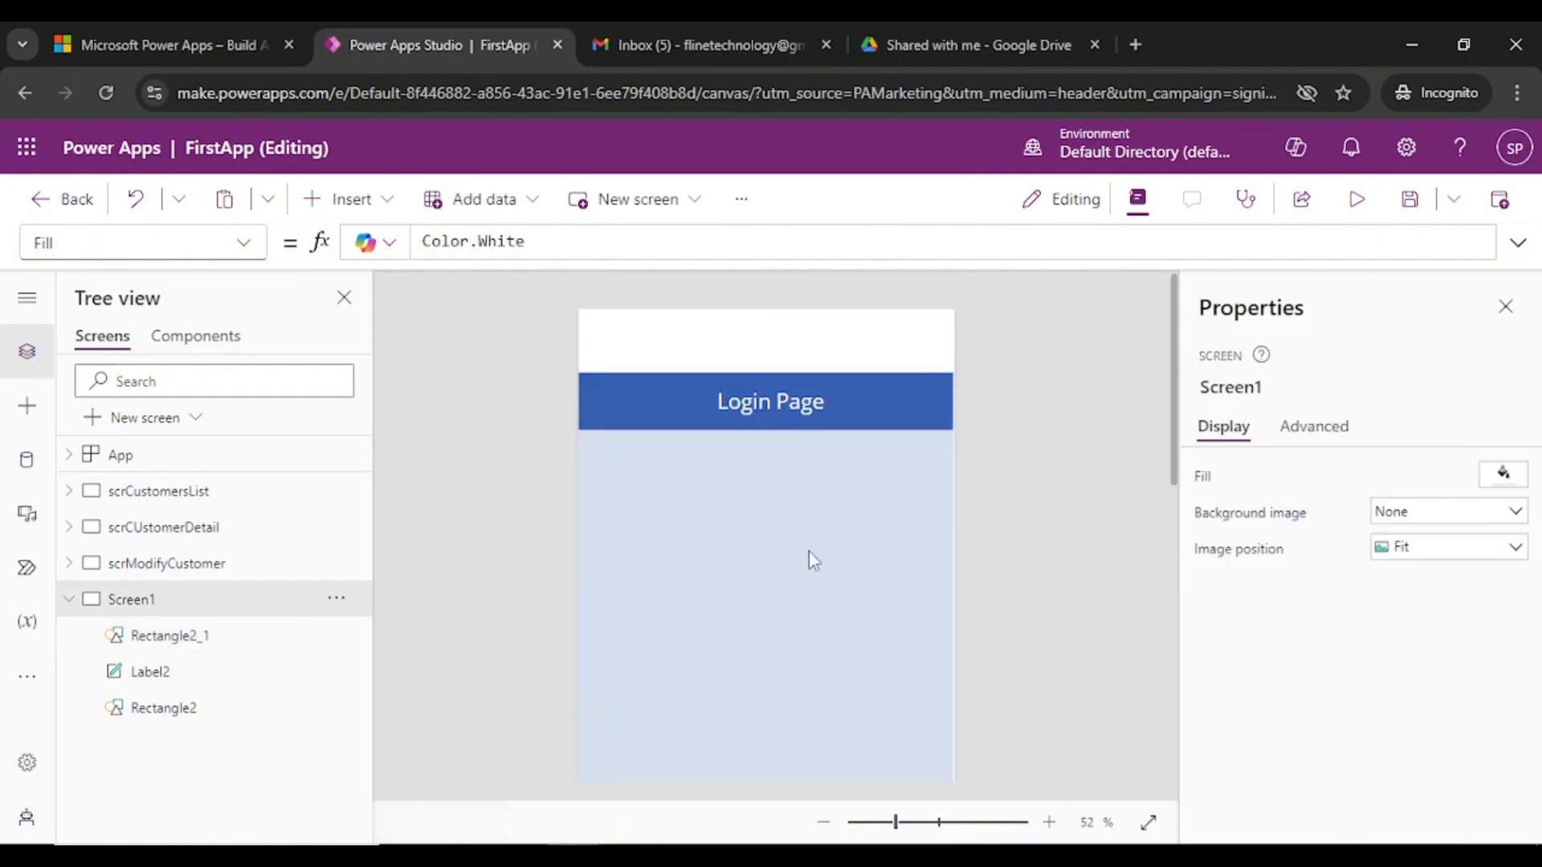
{"action": "left_click", "coordinate": [793, 541]}
{"action": "left_click", "coordinate": [1061, 597]}
{"action": "left_click", "coordinate": [936, 675]}
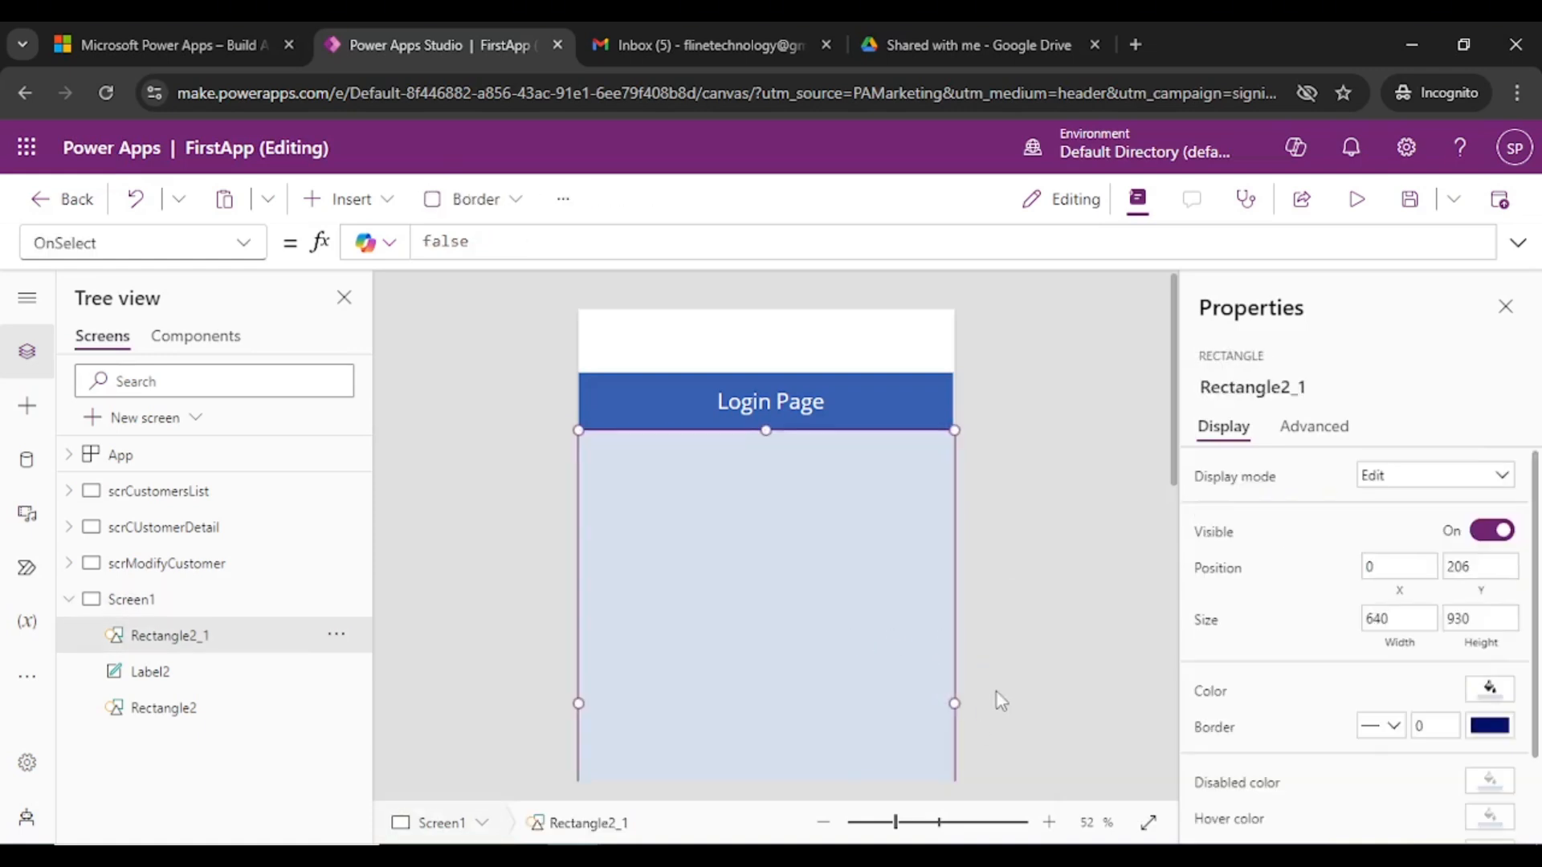
{"action": "left_click", "coordinate": [1044, 608]}
{"action": "scroll", "coordinate": [1047, 614], "scroll_direction": "down", "scroll_amount": 1}
{"action": "scroll", "coordinate": [1045, 619], "scroll_direction": "up", "scroll_amount": 1}
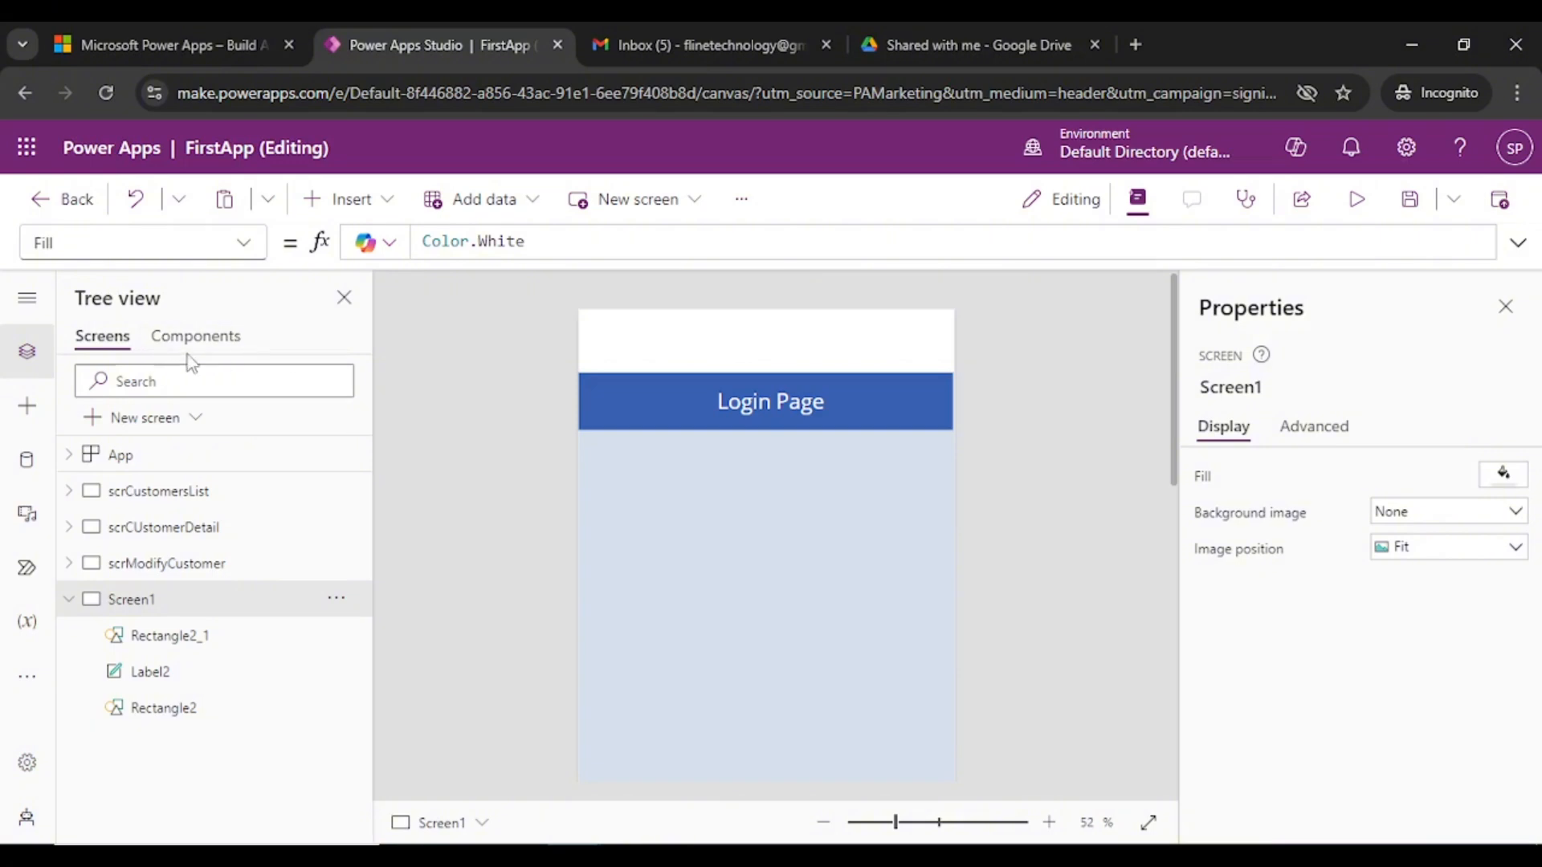
- Insert a text label below the header reading 'Customer Portfolio Apps'
{"action": "left_click", "coordinate": [338, 199]}
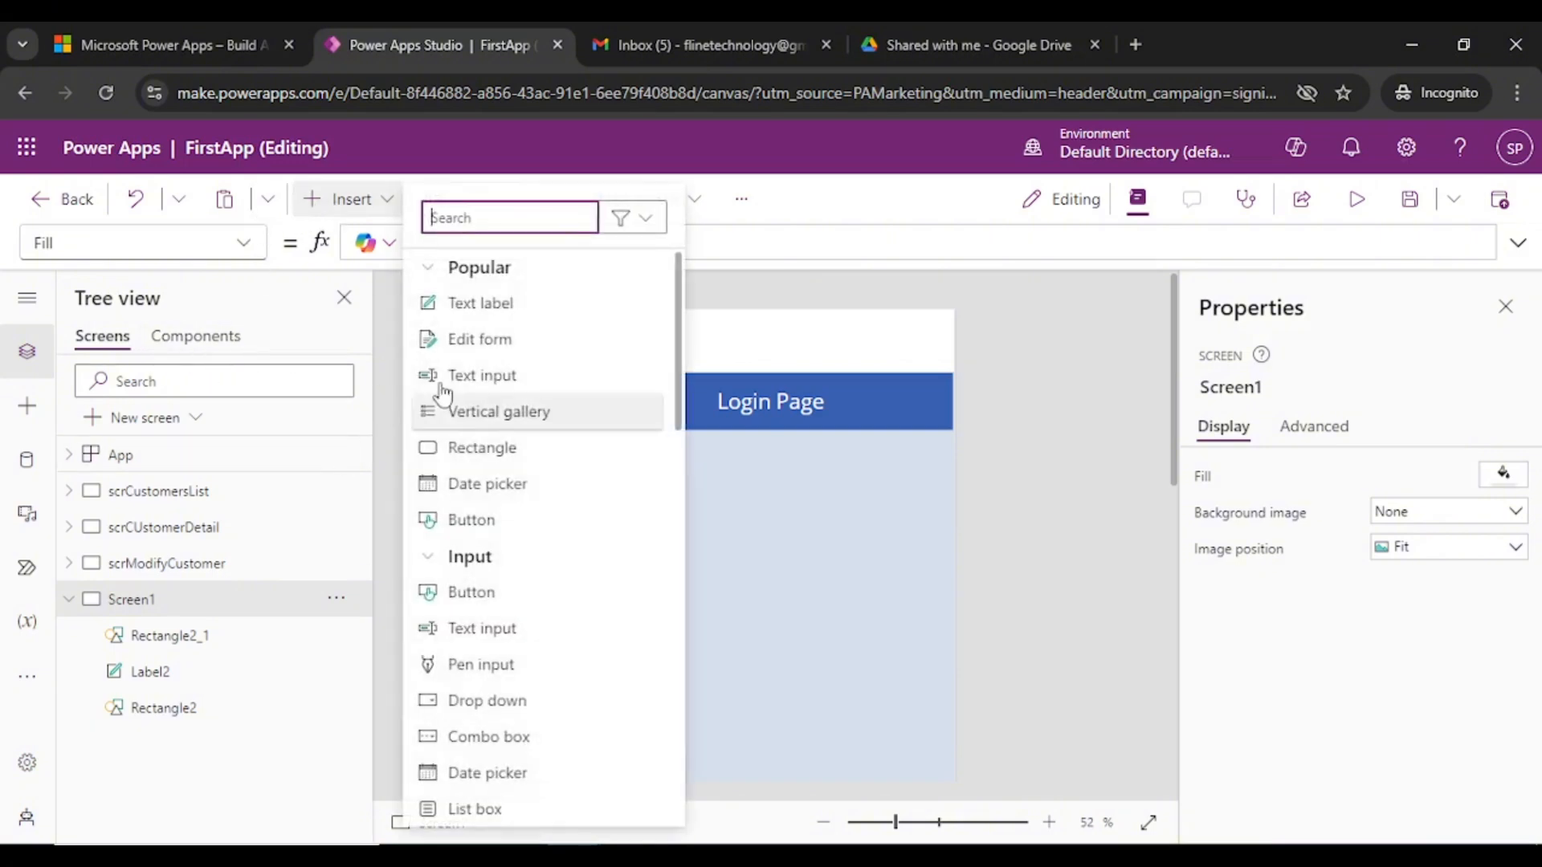
{"action": "key", "text": "Escape"}
{"action": "left_click_drag", "start_coordinate": [732, 343], "coordinate": [716, 521]}
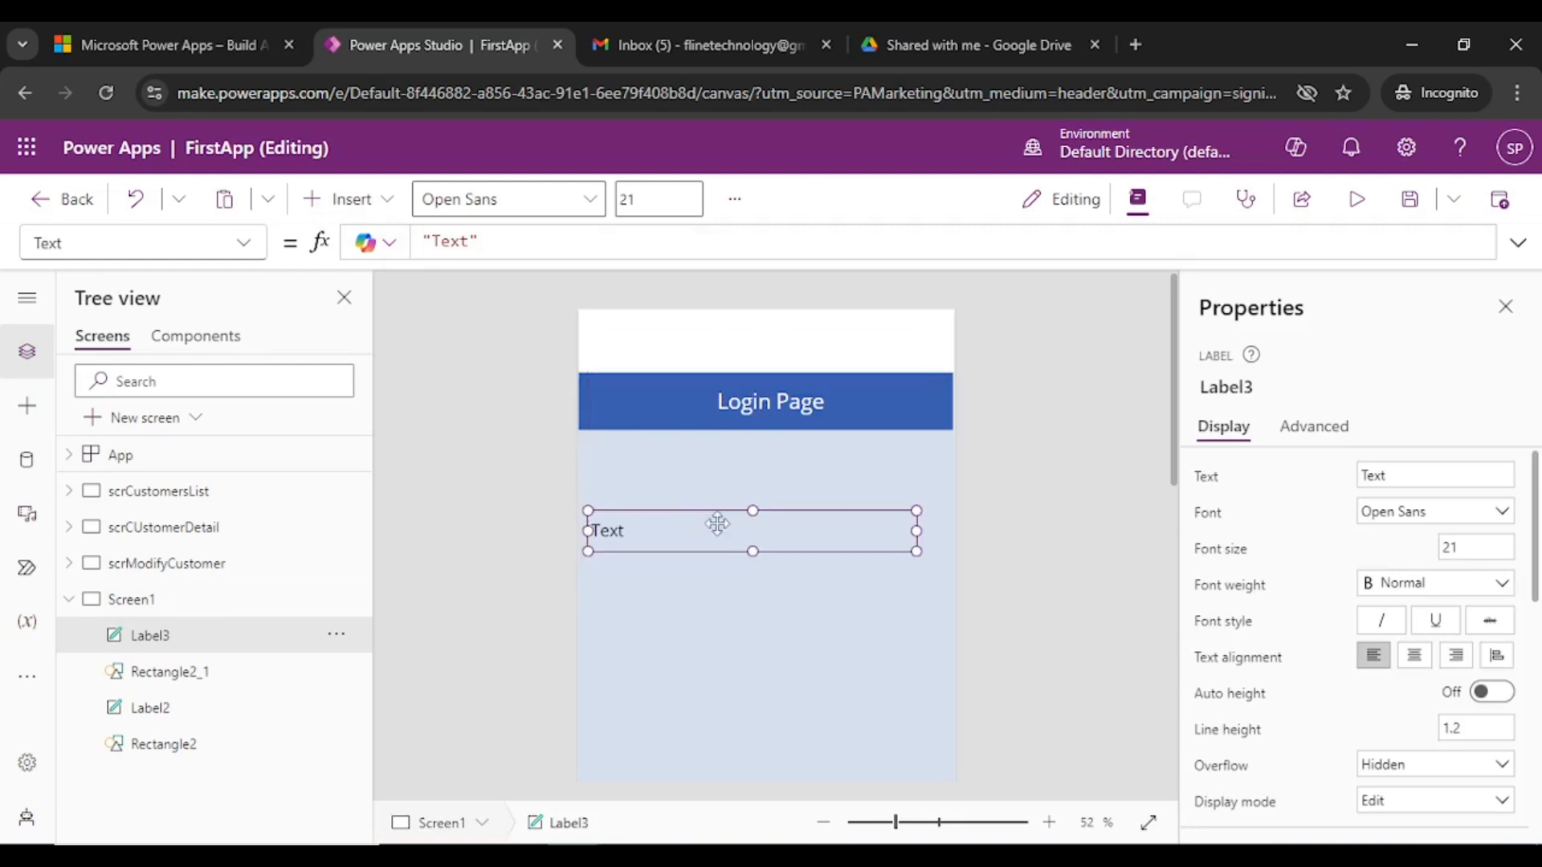
{"action": "left_click", "coordinate": [1443, 476]}
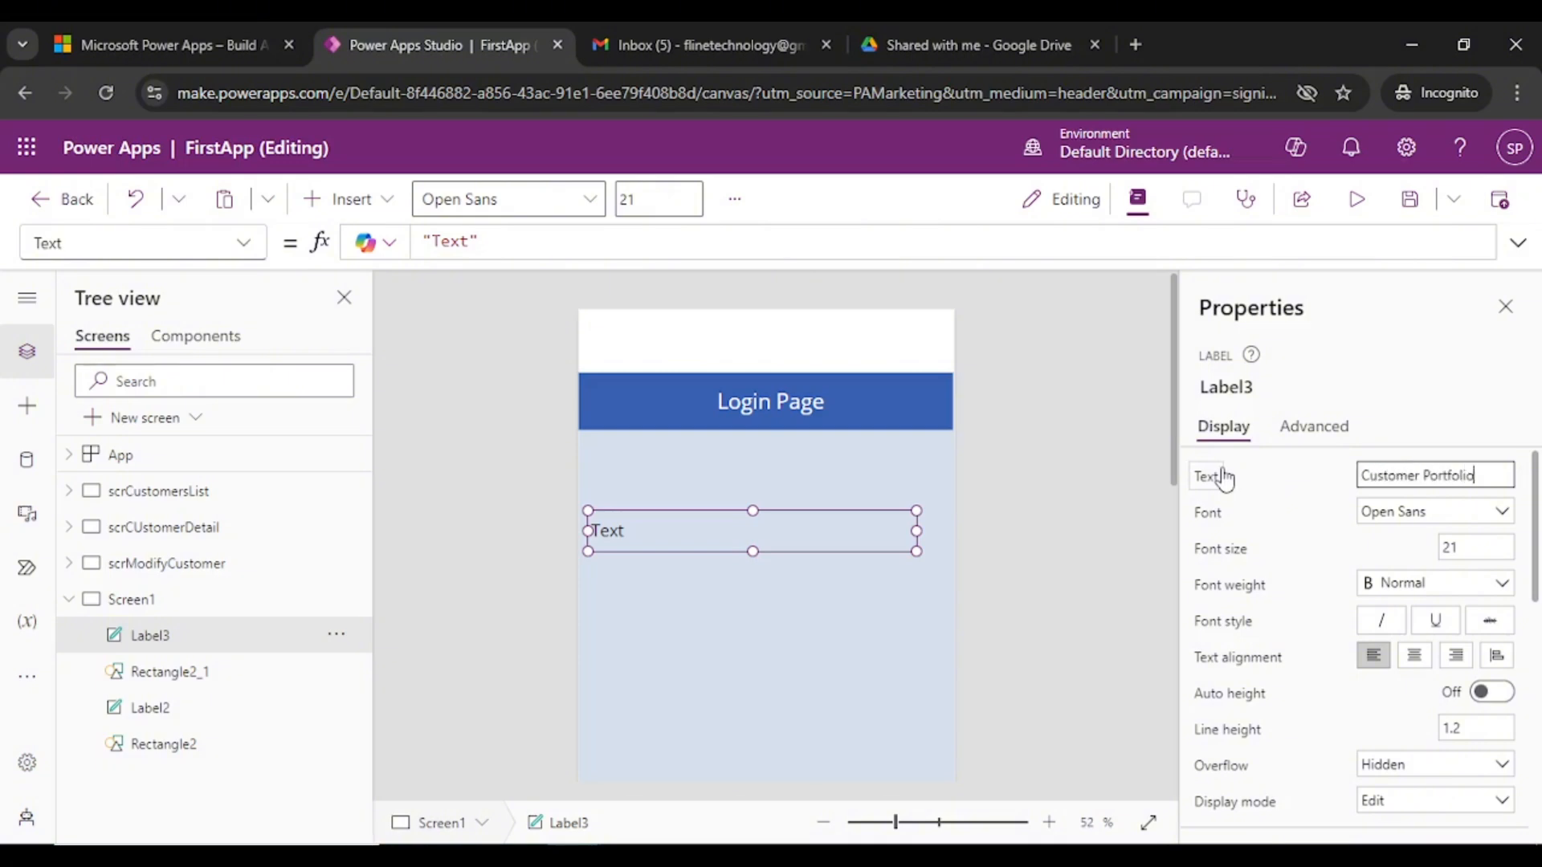
{"action": "left_click", "coordinate": [755, 543]}
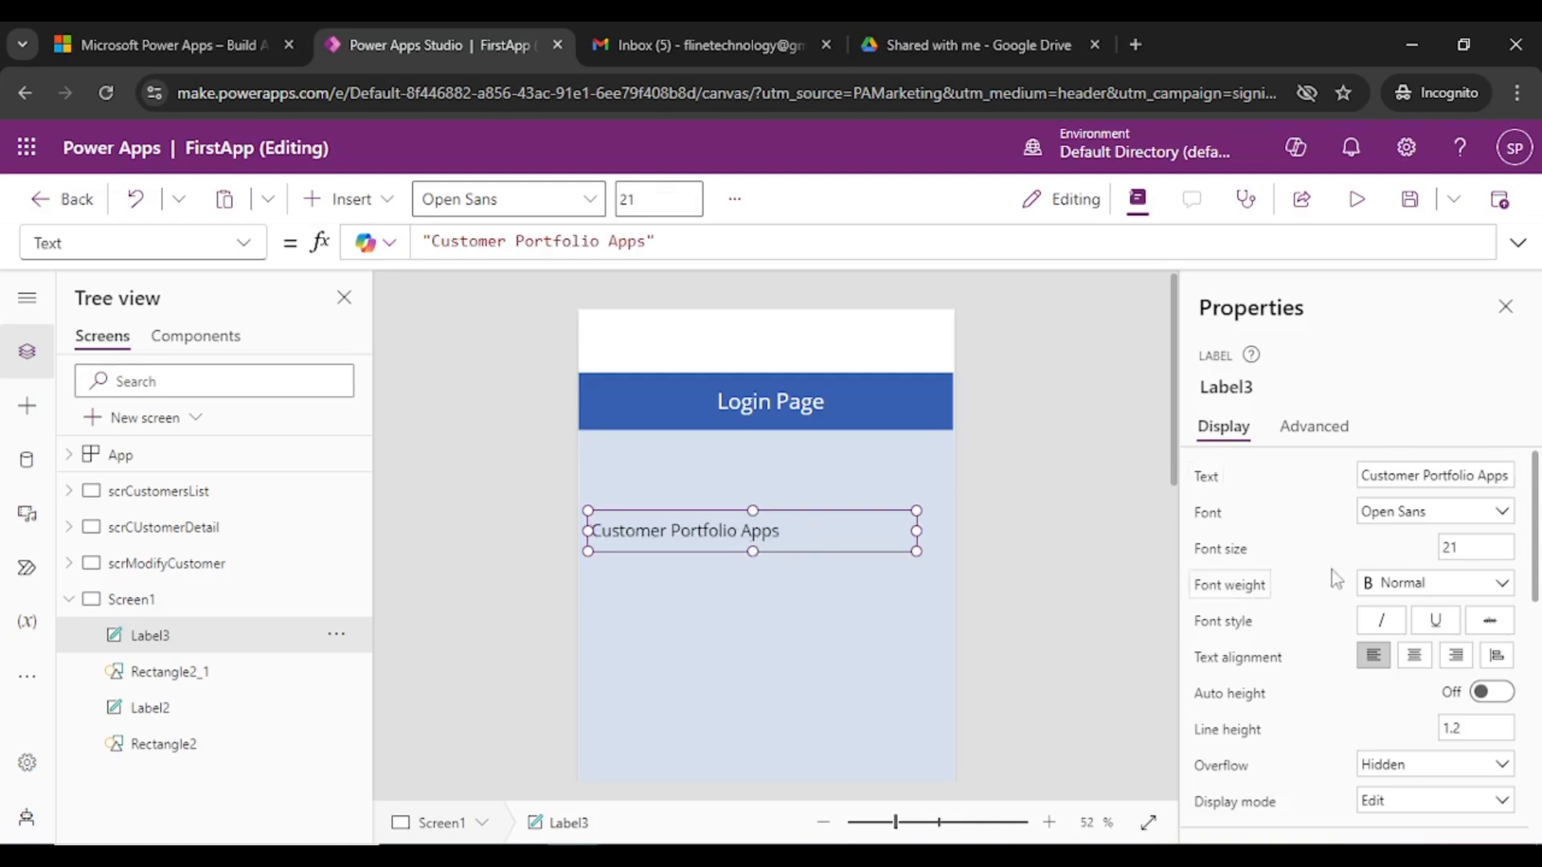
- Centre the label text, correct it to 'Customer Portfolio App', and centre it horizontally
{"action": "left_click", "coordinate": [1413, 657]}
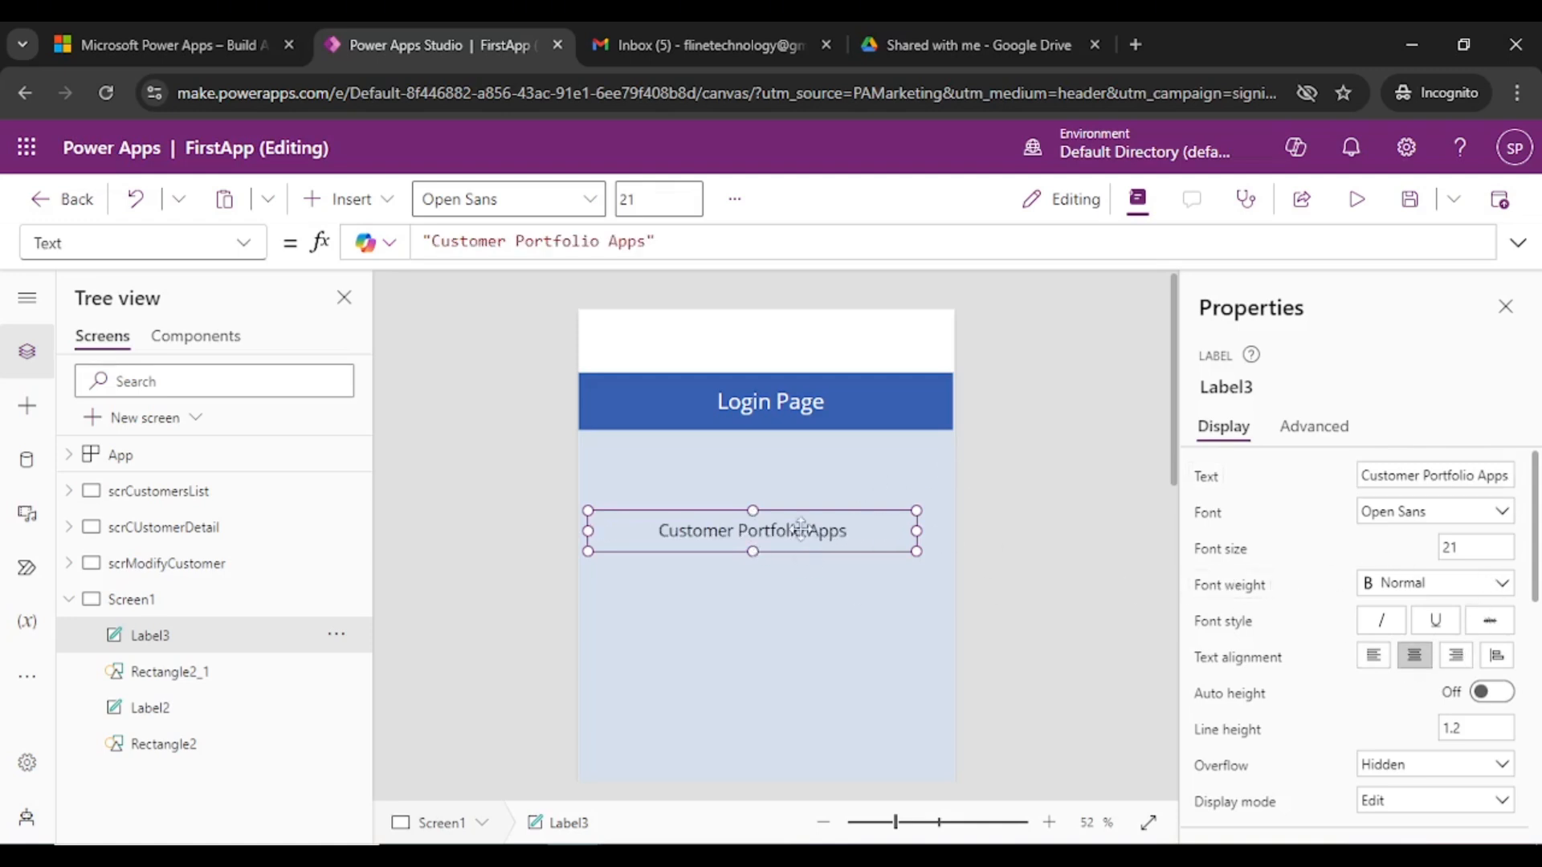
{"action": "double_click", "coordinate": [873, 538]}
{"action": "left_click", "coordinate": [872, 539]}
{"action": "key", "text": "BackSpace"}
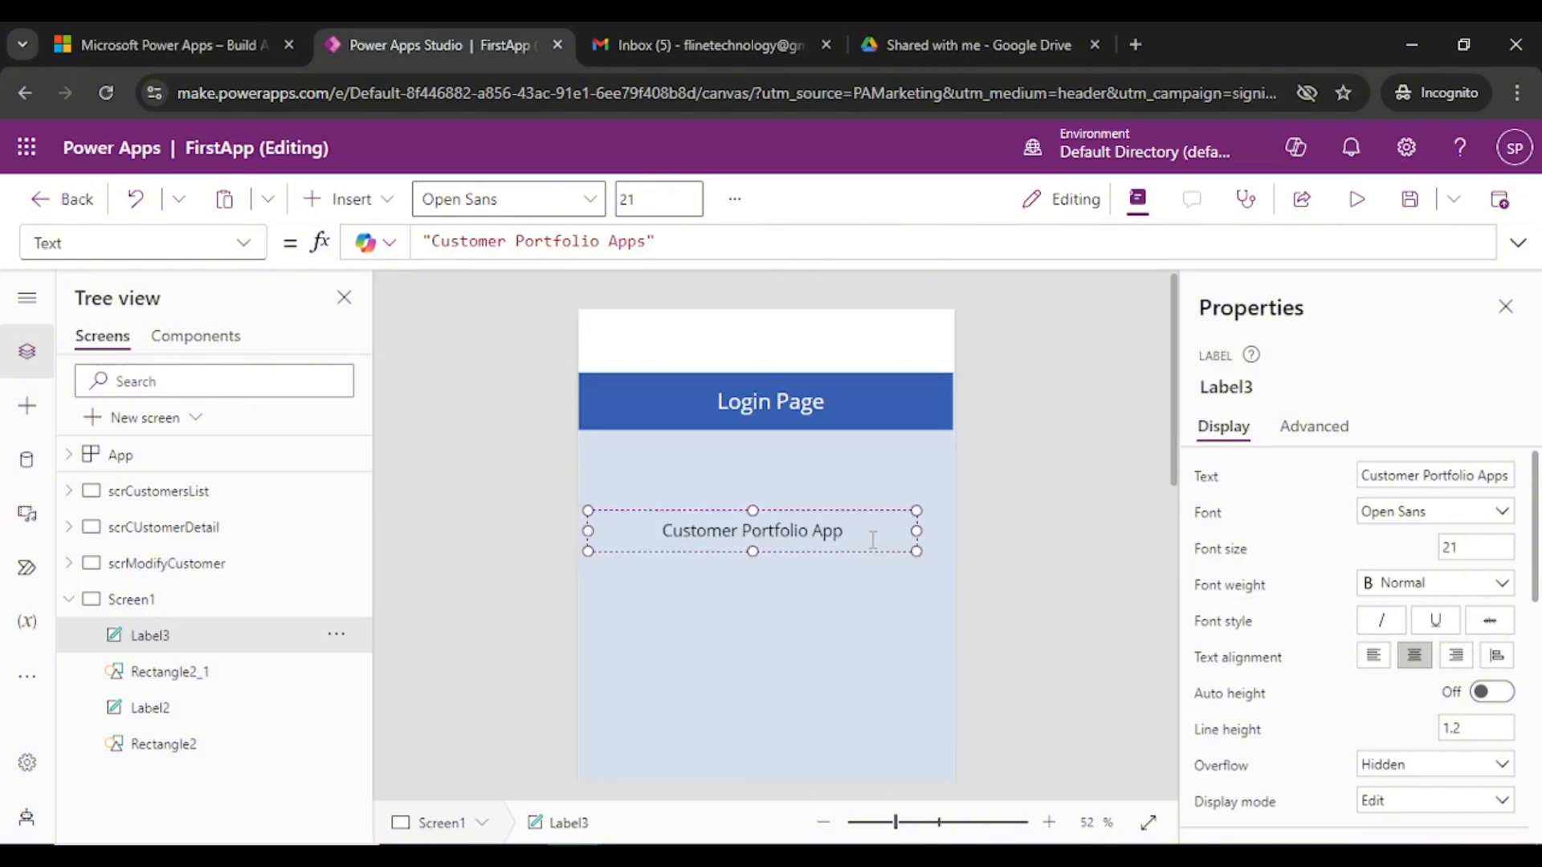
{"action": "left_click", "coordinate": [1018, 477]}
{"action": "left_click", "coordinate": [785, 538]}
{"action": "left_click_drag", "start_coordinate": [775, 536], "coordinate": [787, 540]}
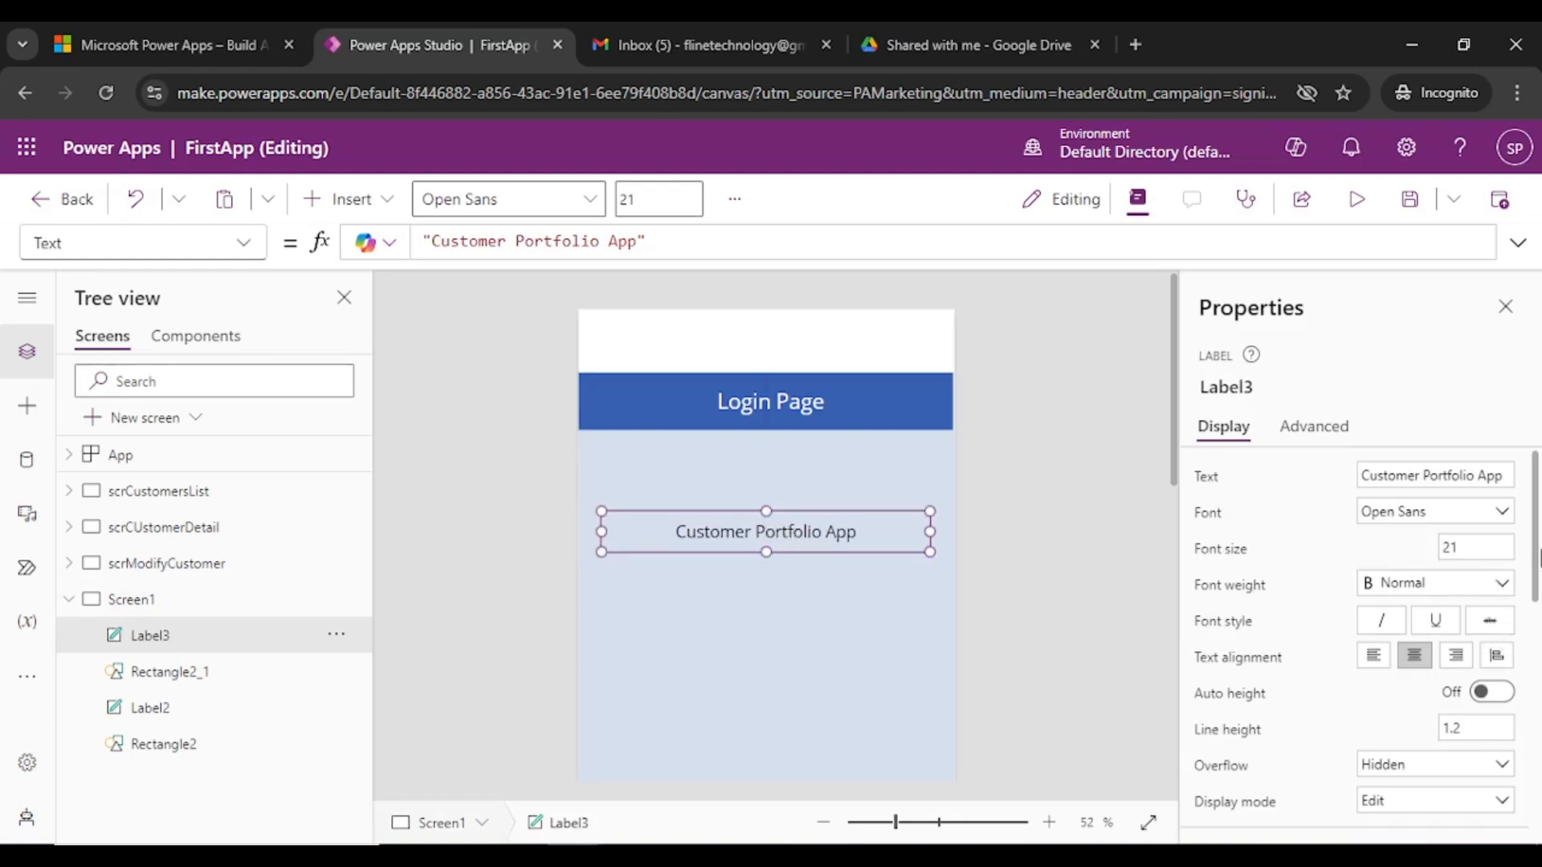
- Give the Customer Portfolio App label a border width of 2
{"action": "left_click_drag", "start_coordinate": [1539, 557], "coordinate": [1539, 804]}
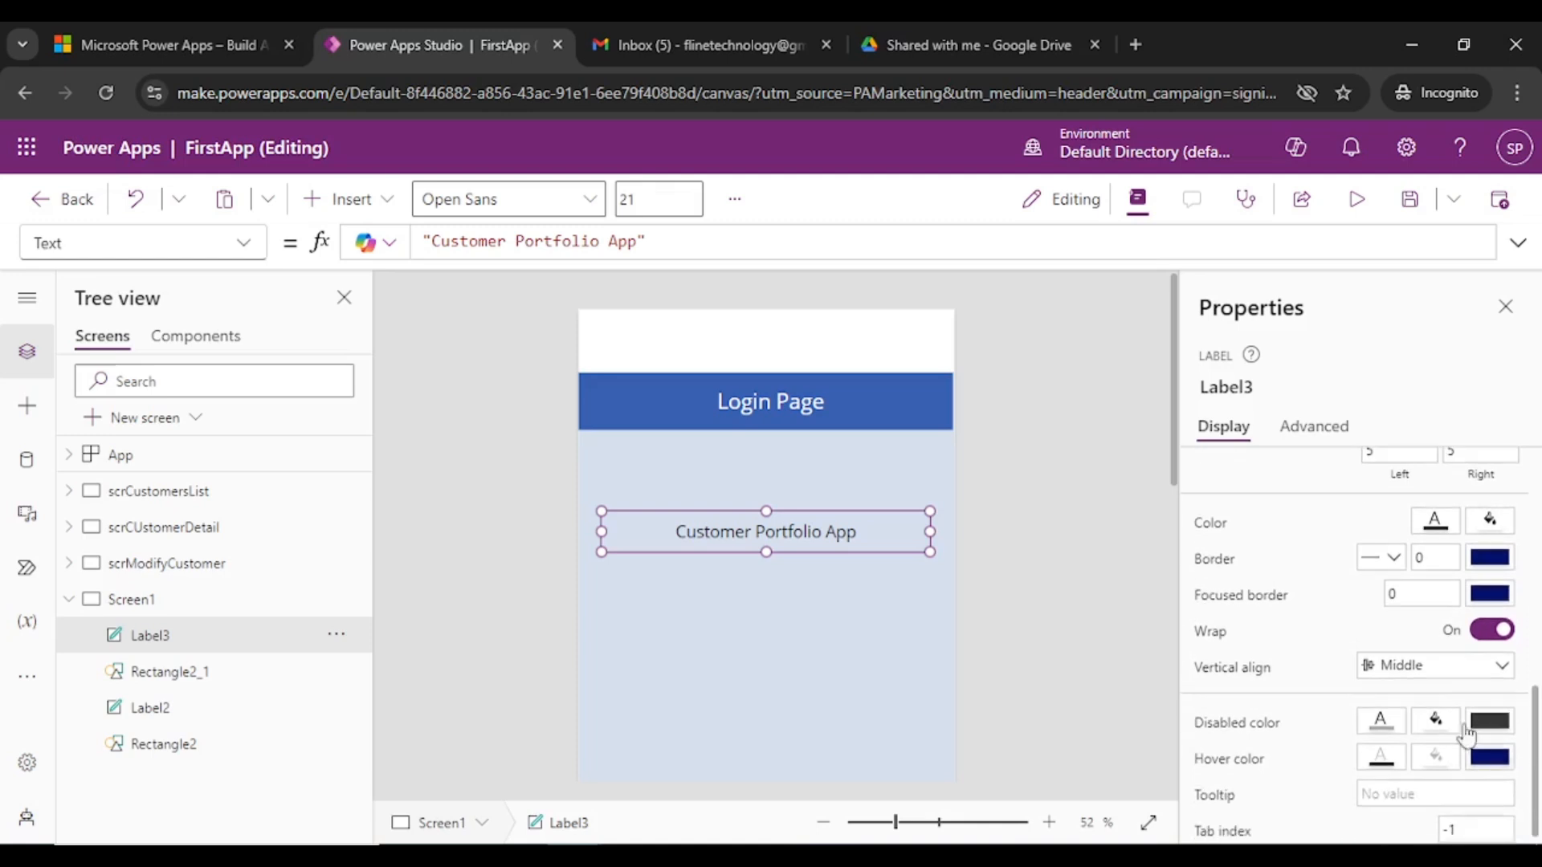
{"action": "left_click", "coordinate": [1415, 560]}
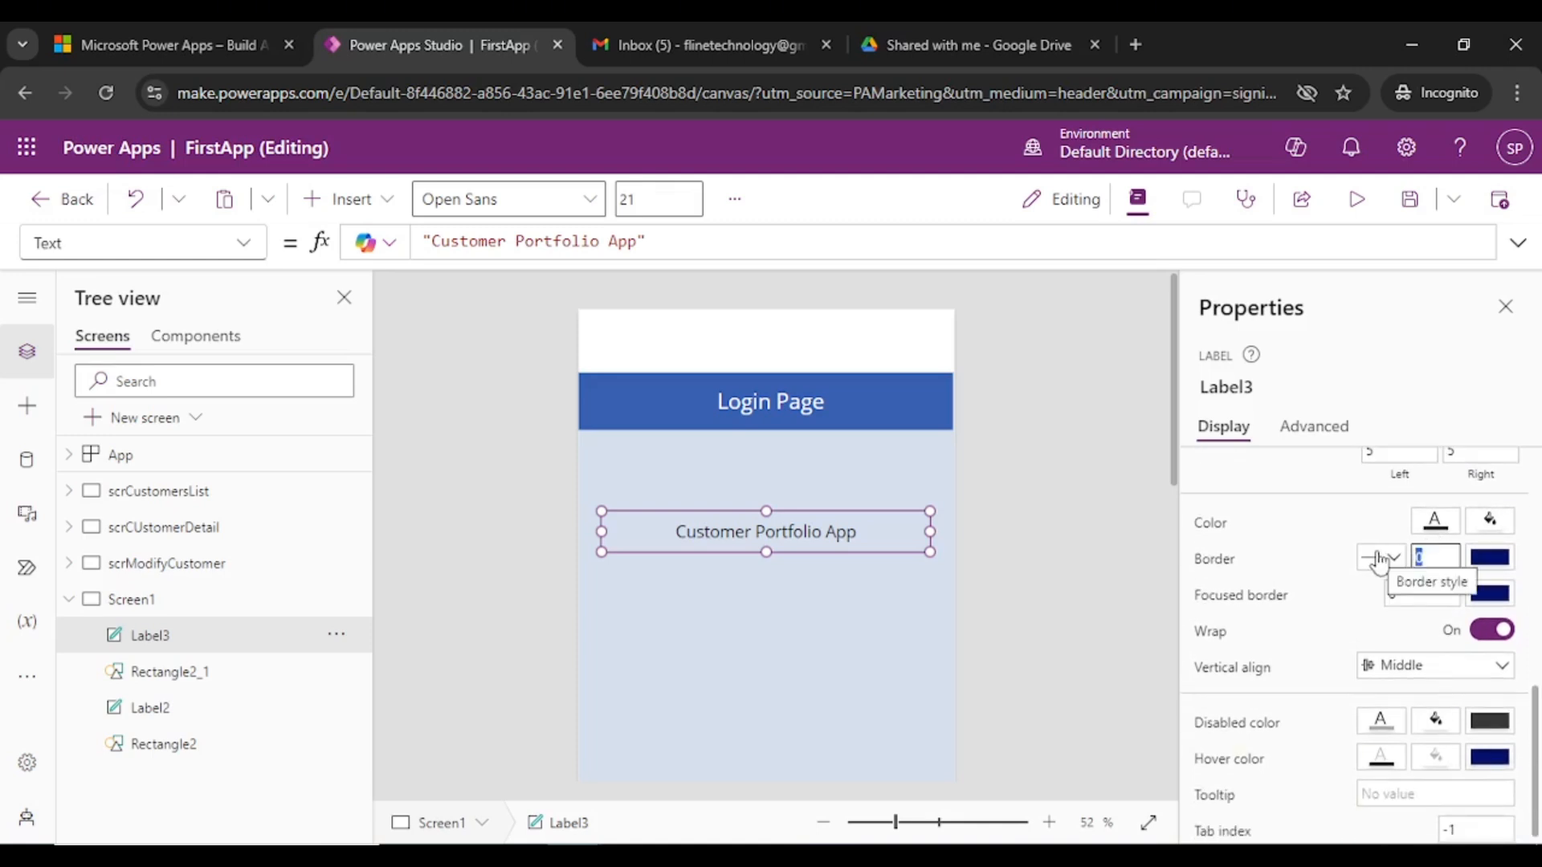
{"action": "type", "text": "2"}
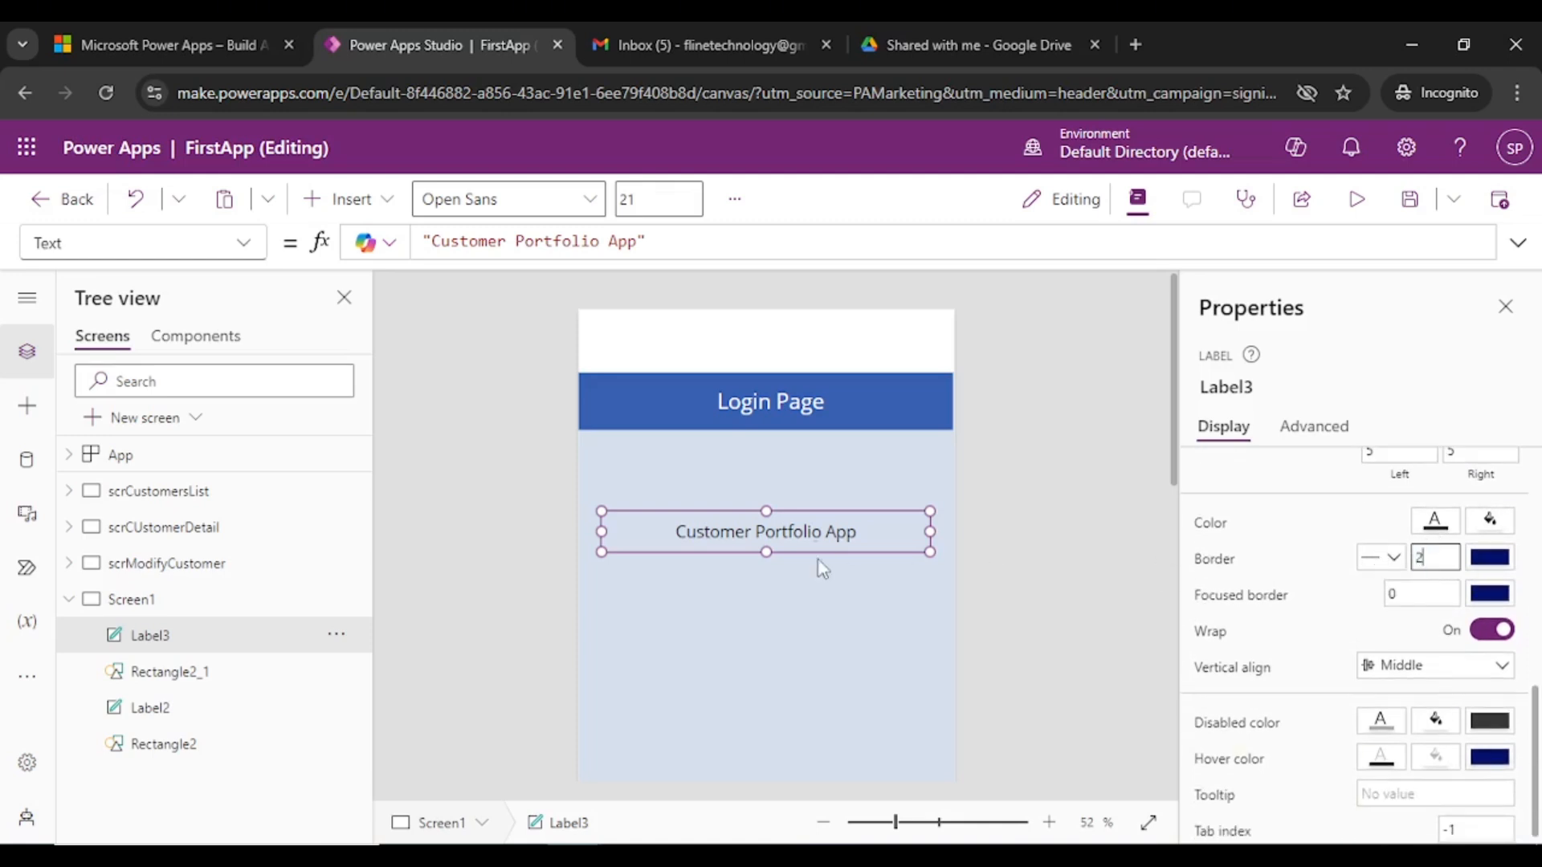
{"action": "left_click", "coordinate": [1120, 506]}
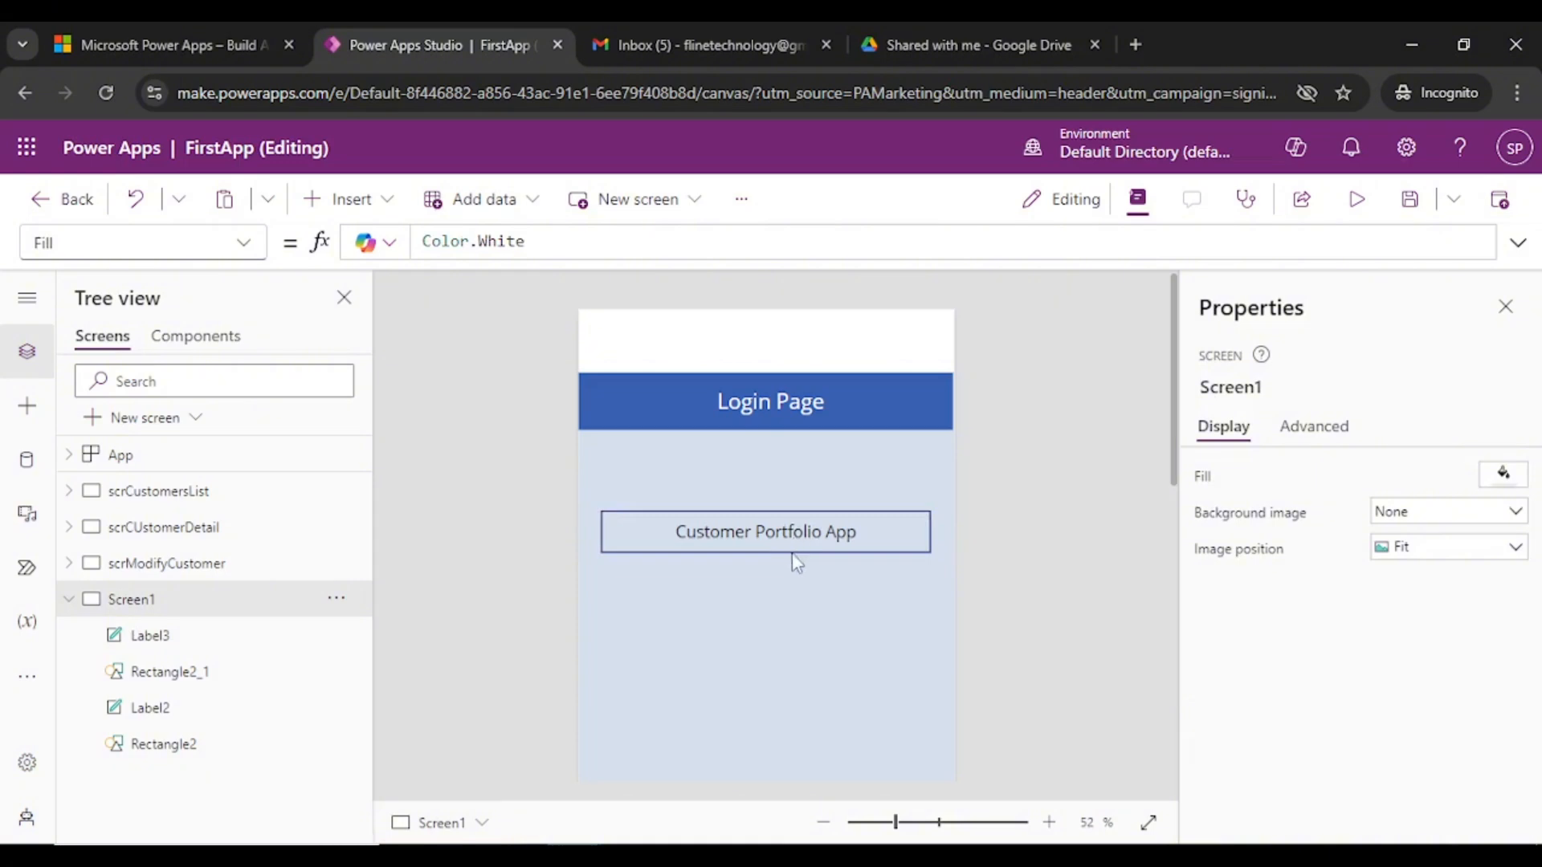
{"action": "left_click", "coordinate": [793, 536]}
- Move the Customer Portfolio App label lower and adjust the Login Page label's position
{"action": "left_click_drag", "start_coordinate": [794, 533], "coordinate": [765, 639]}
{"action": "left_click", "coordinate": [626, 471]}
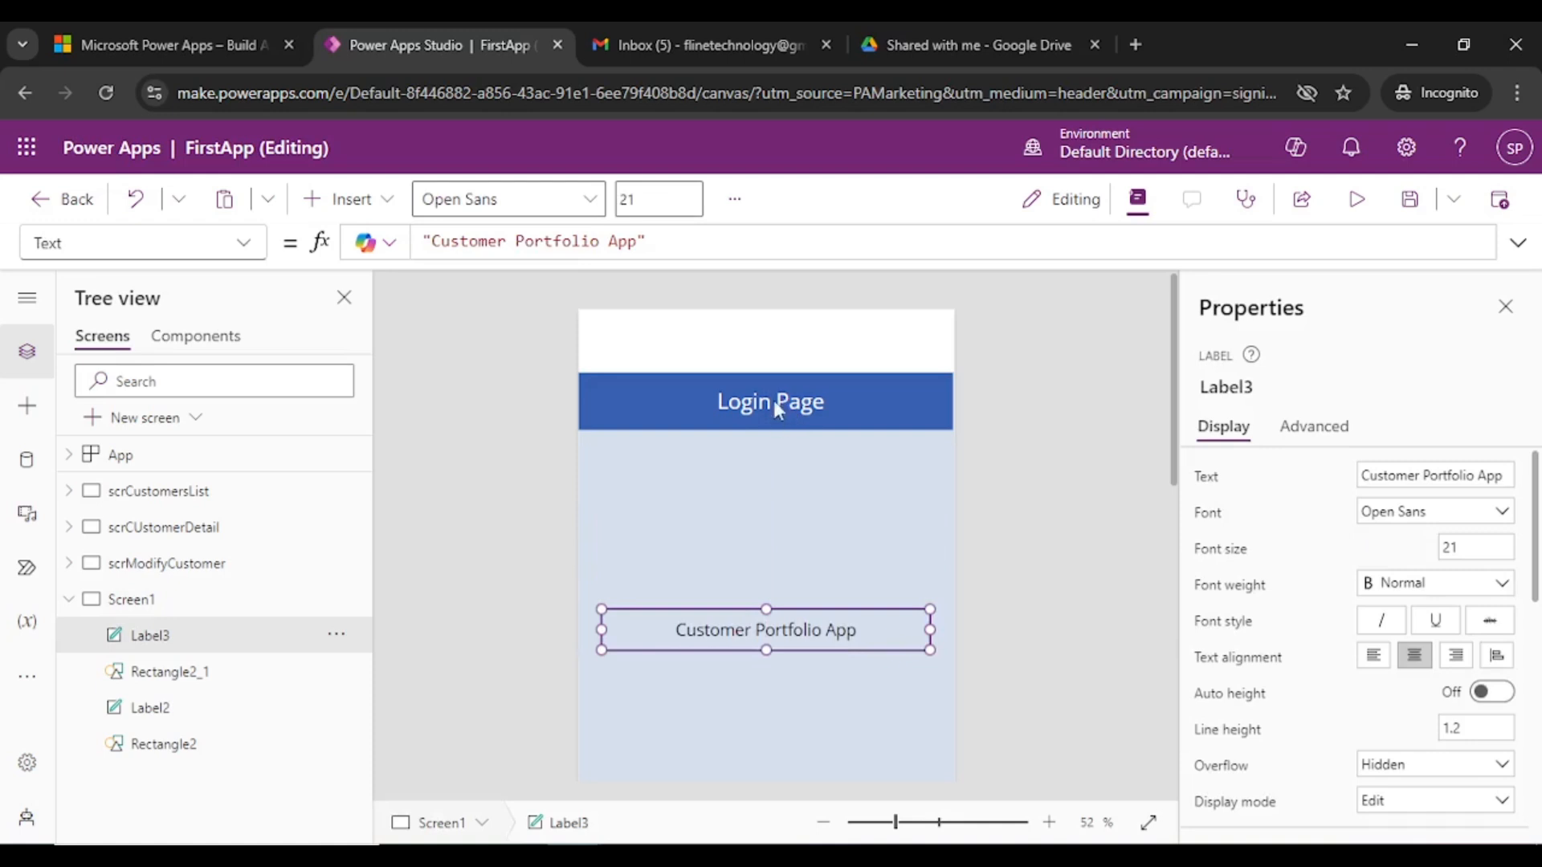
{"action": "mouse_move", "coordinate": [773, 400]}
{"action": "left_mouse_down"}
{"action": "mouse_move", "coordinate": [774, 465]}
{"action": "mouse_move", "coordinate": [765, 402]}
{"action": "left_mouse_up"}
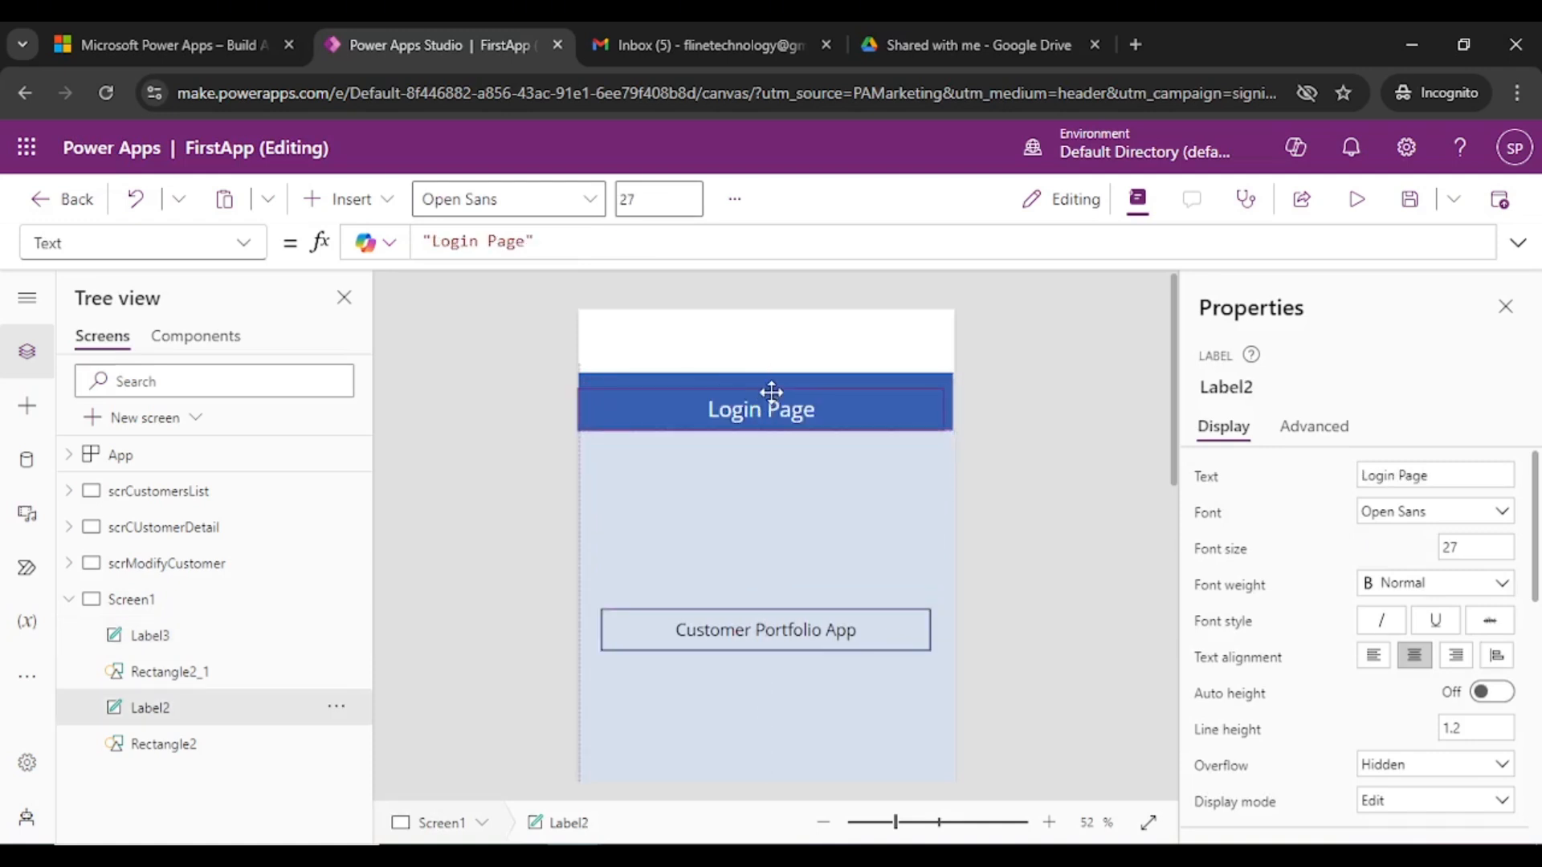
{"action": "mouse_move", "coordinate": [771, 391]}
{"action": "left_mouse_down"}
{"action": "mouse_move", "coordinate": [764, 402]}
{"action": "mouse_move", "coordinate": [781, 401]}
{"action": "left_mouse_up"}
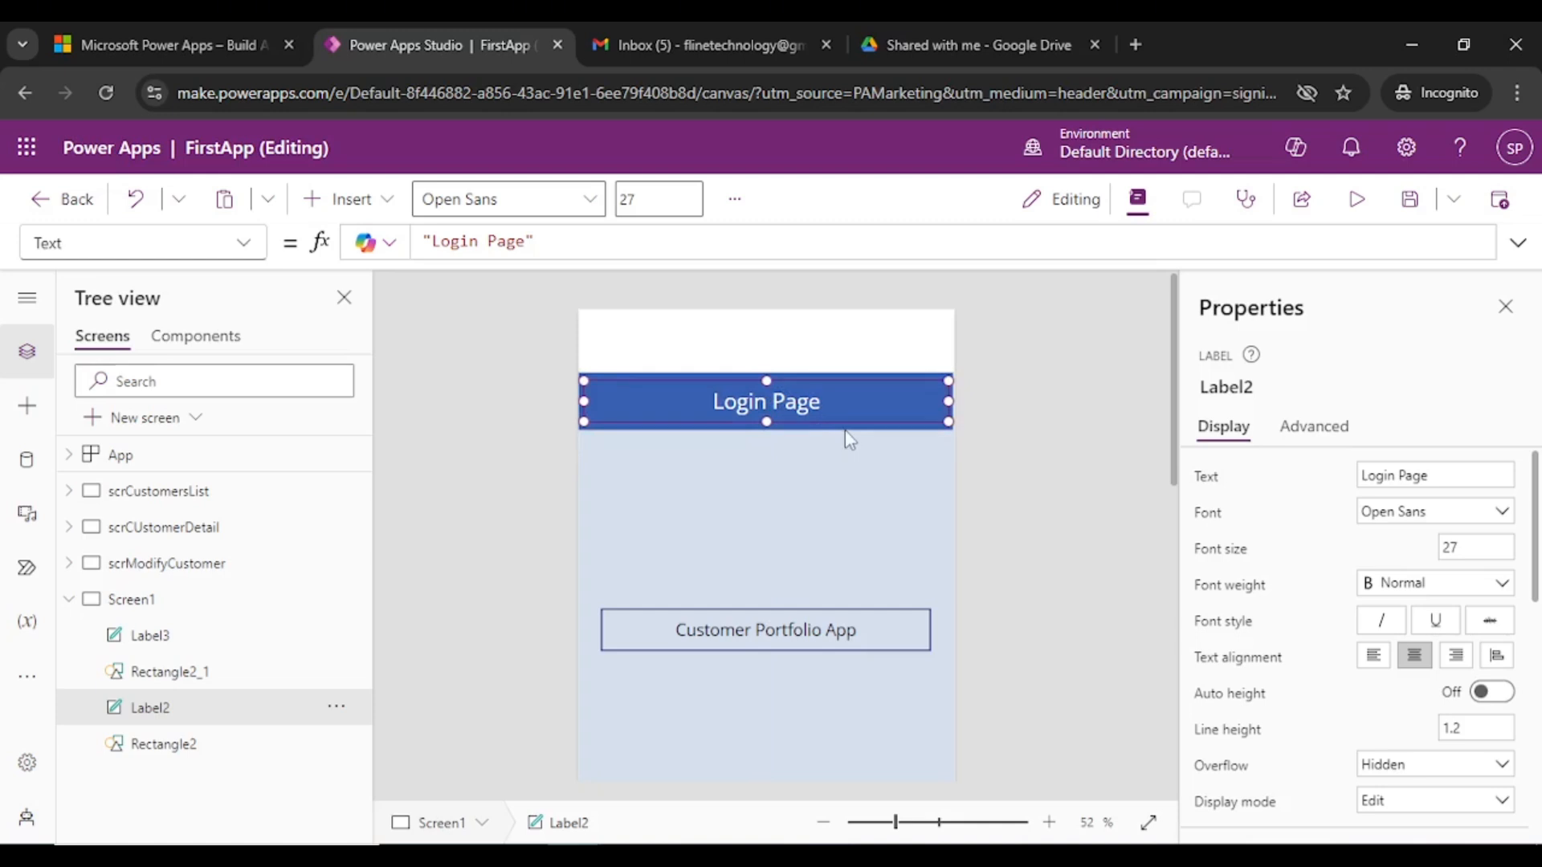
- Narrow the Login Page label from both sides so it sits centred on the bar
{"action": "left_click", "coordinate": [845, 429], "text": "shift"}
{"action": "left_click", "coordinate": [991, 358]}
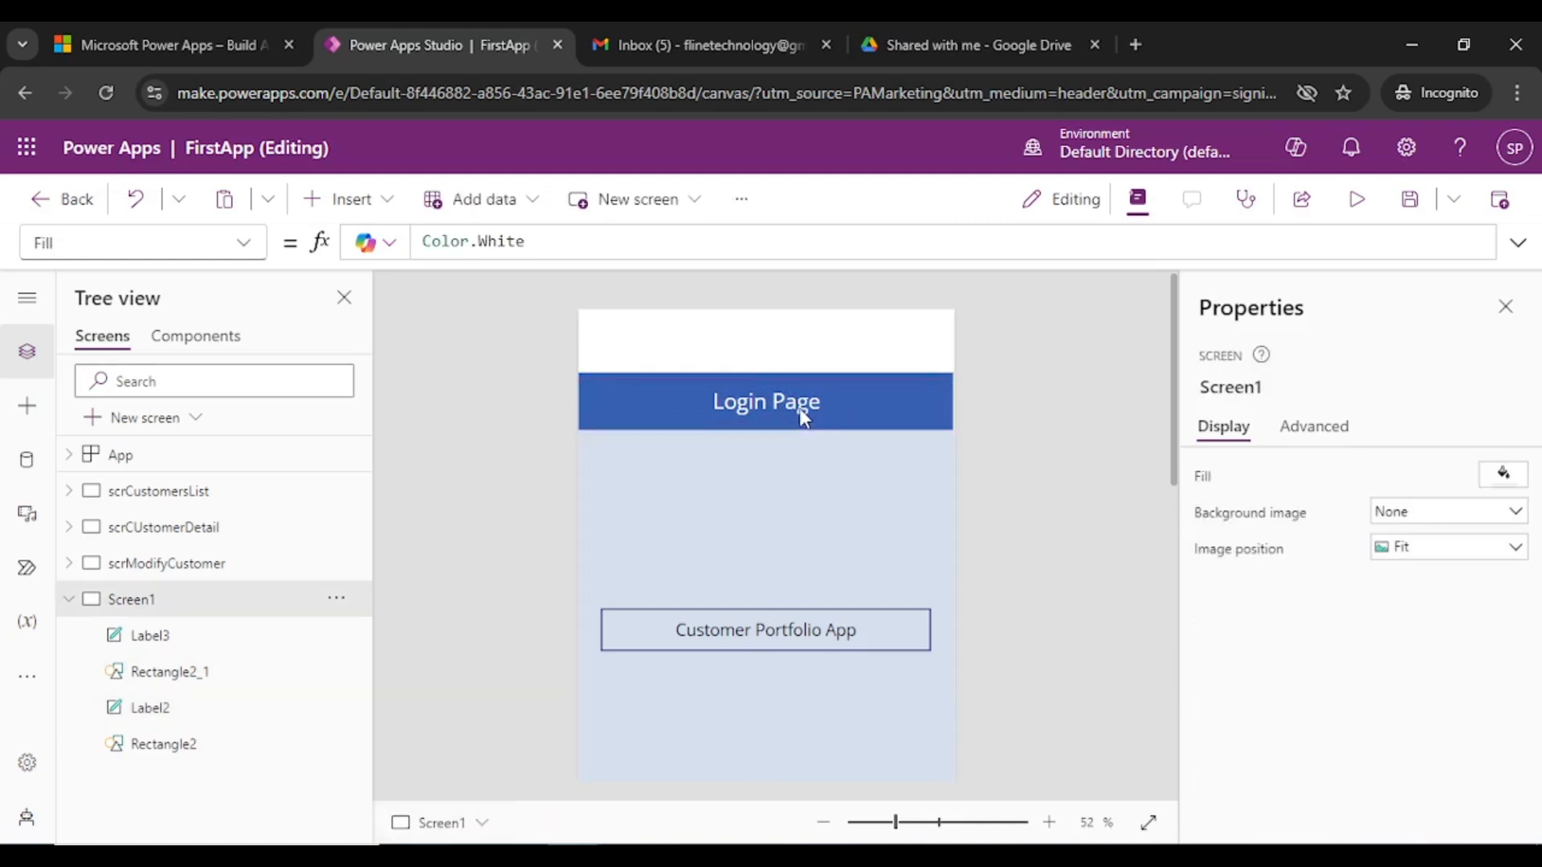
{"action": "left_click", "coordinate": [797, 408]}
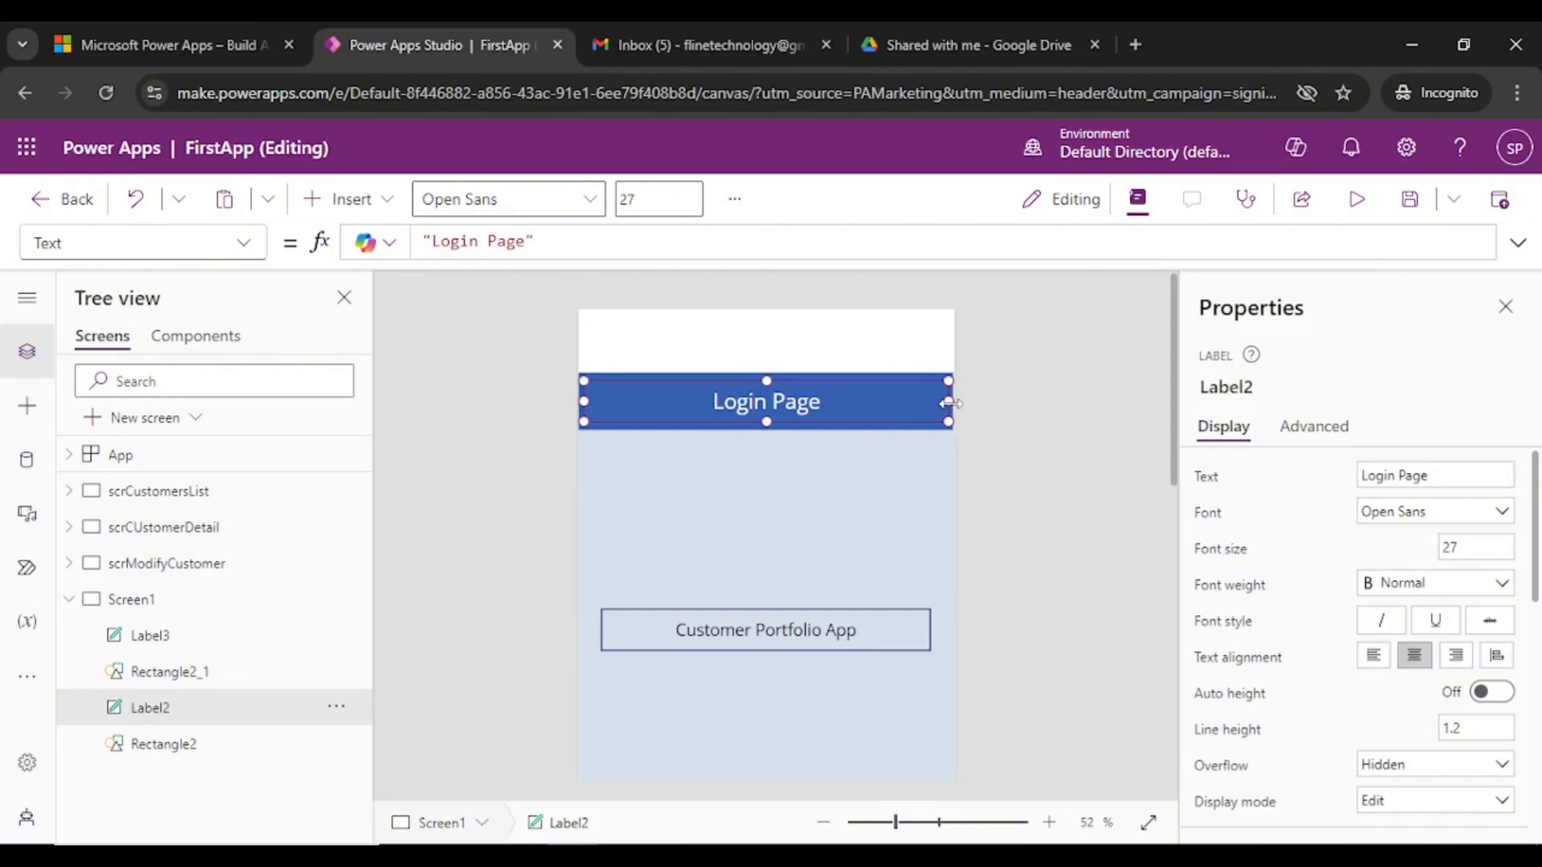
{"action": "left_click_drag", "start_coordinate": [949, 401], "coordinate": [840, 401]}
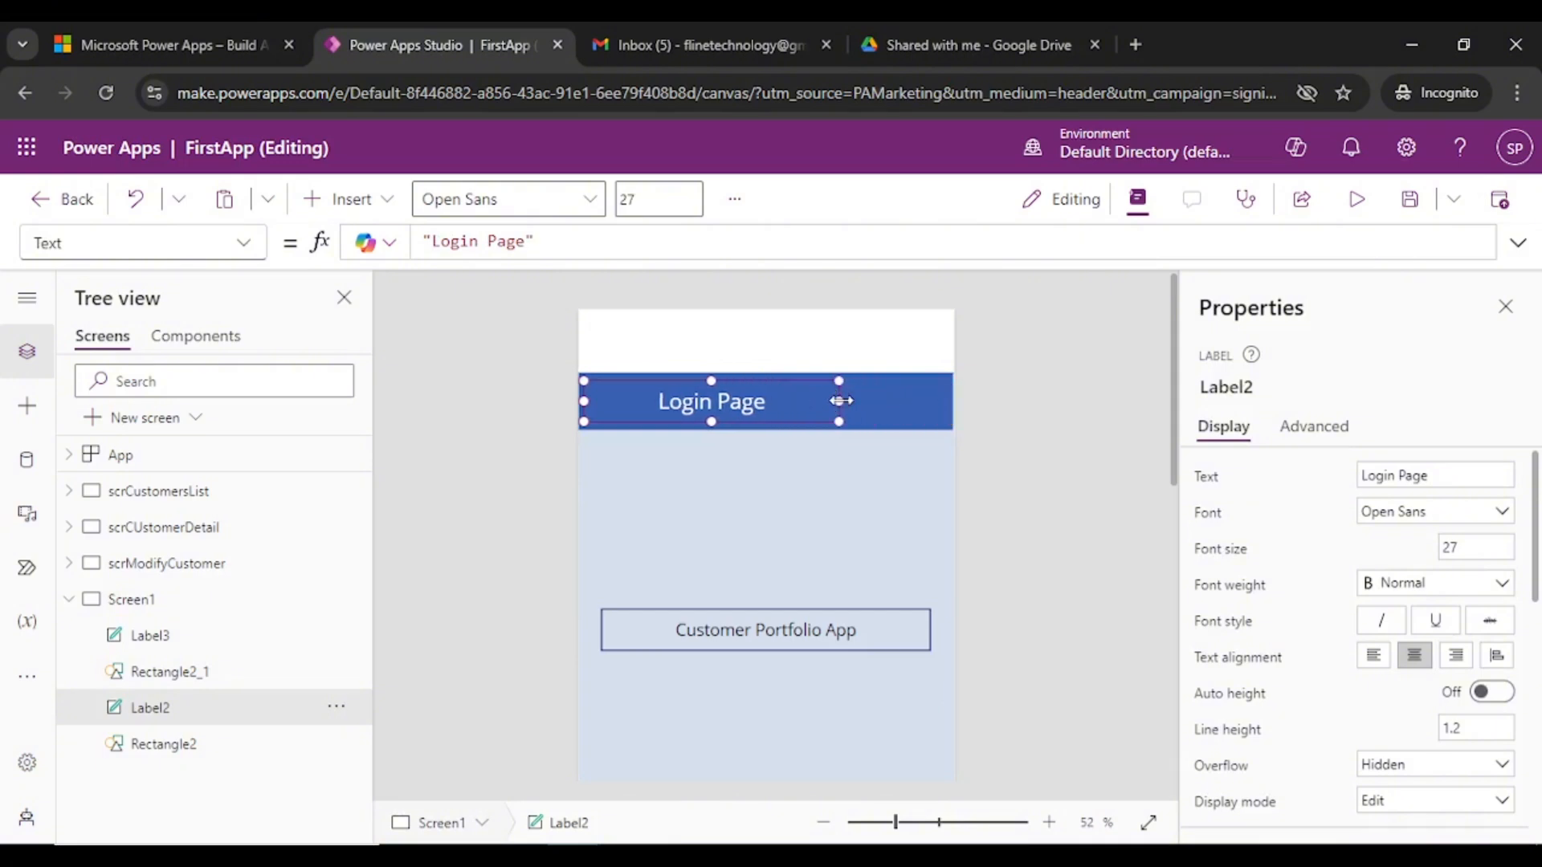
{"action": "left_click_drag", "start_coordinate": [582, 401], "coordinate": [766, 401]}
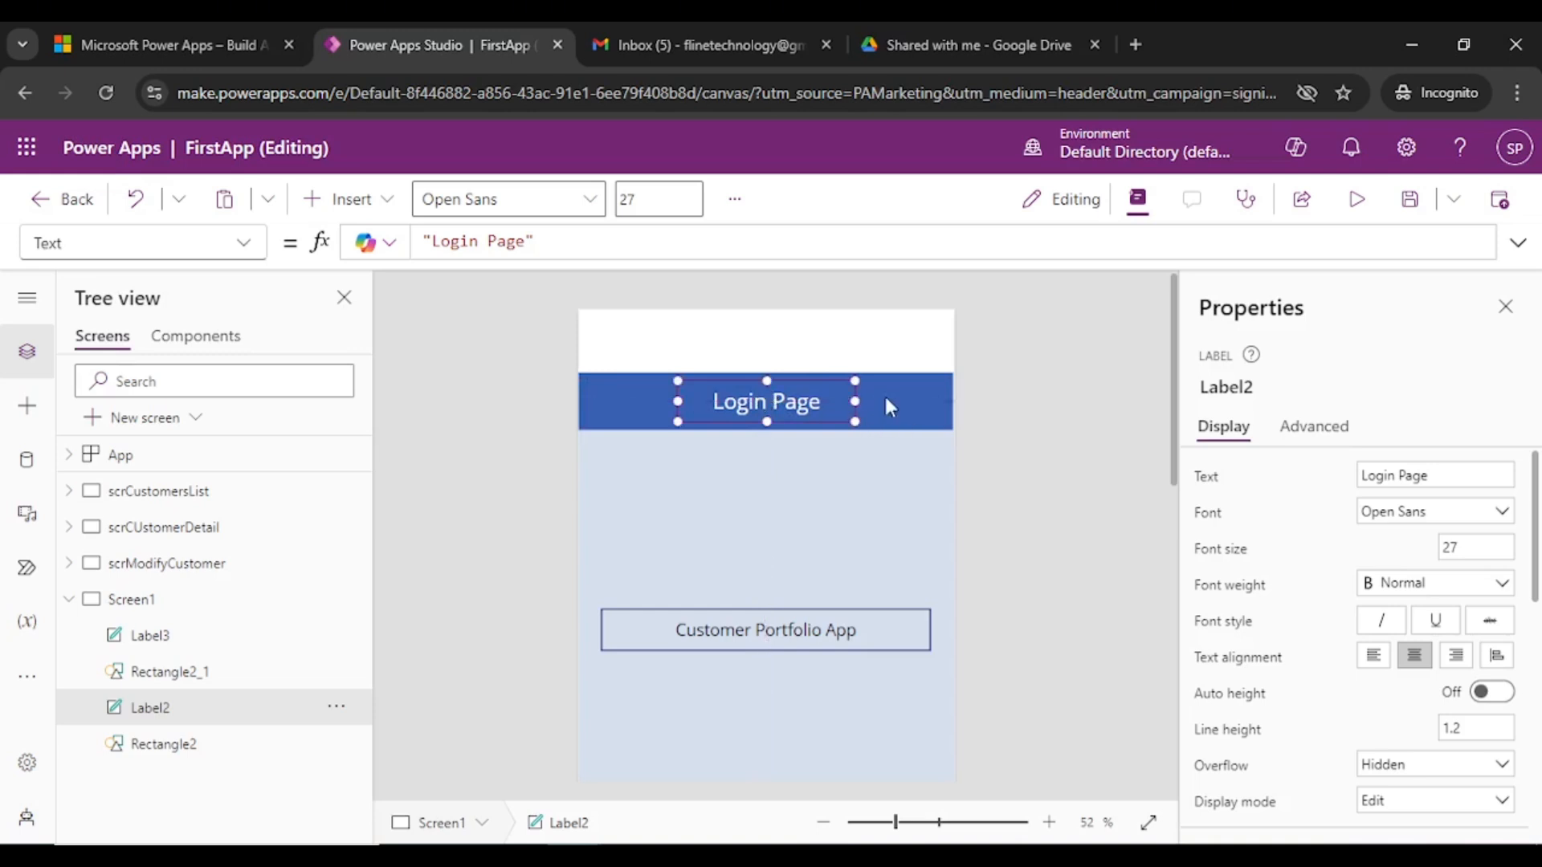
- Group the Login Page label with the blue header bar as Group1
{"action": "left_click", "coordinate": [875, 408], "text": "shift"}
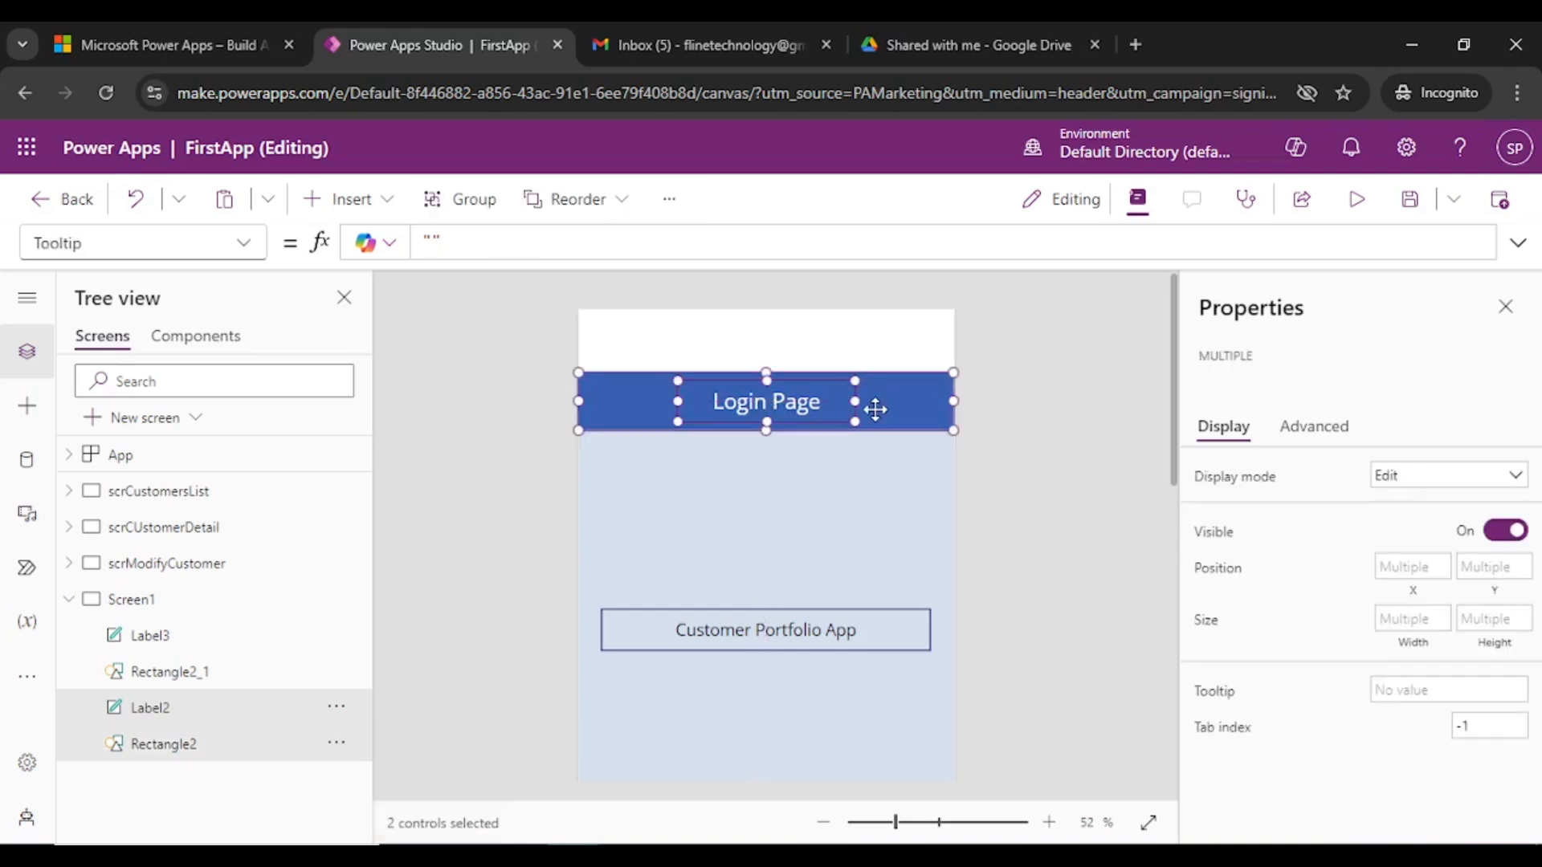
{"action": "left_click", "coordinate": [465, 200]}
{"action": "left_click", "coordinate": [1093, 431]}
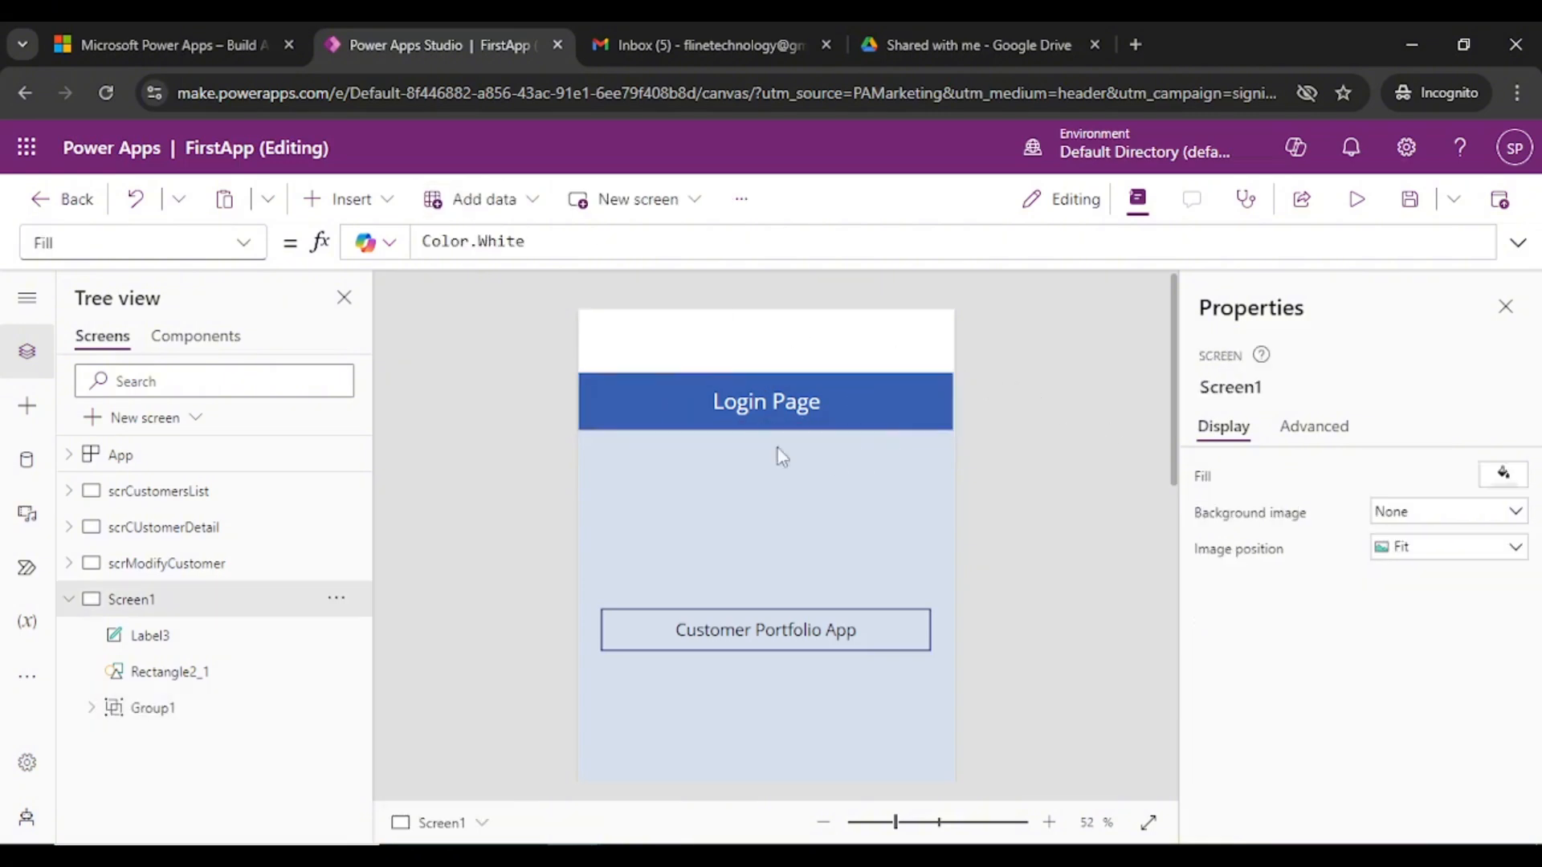
{"action": "scroll", "coordinate": [934, 572], "scroll_direction": "down", "scroll_amount": 2}
{"action": "scroll", "coordinate": [884, 578], "scroll_direction": "up", "scroll_amount": 1}
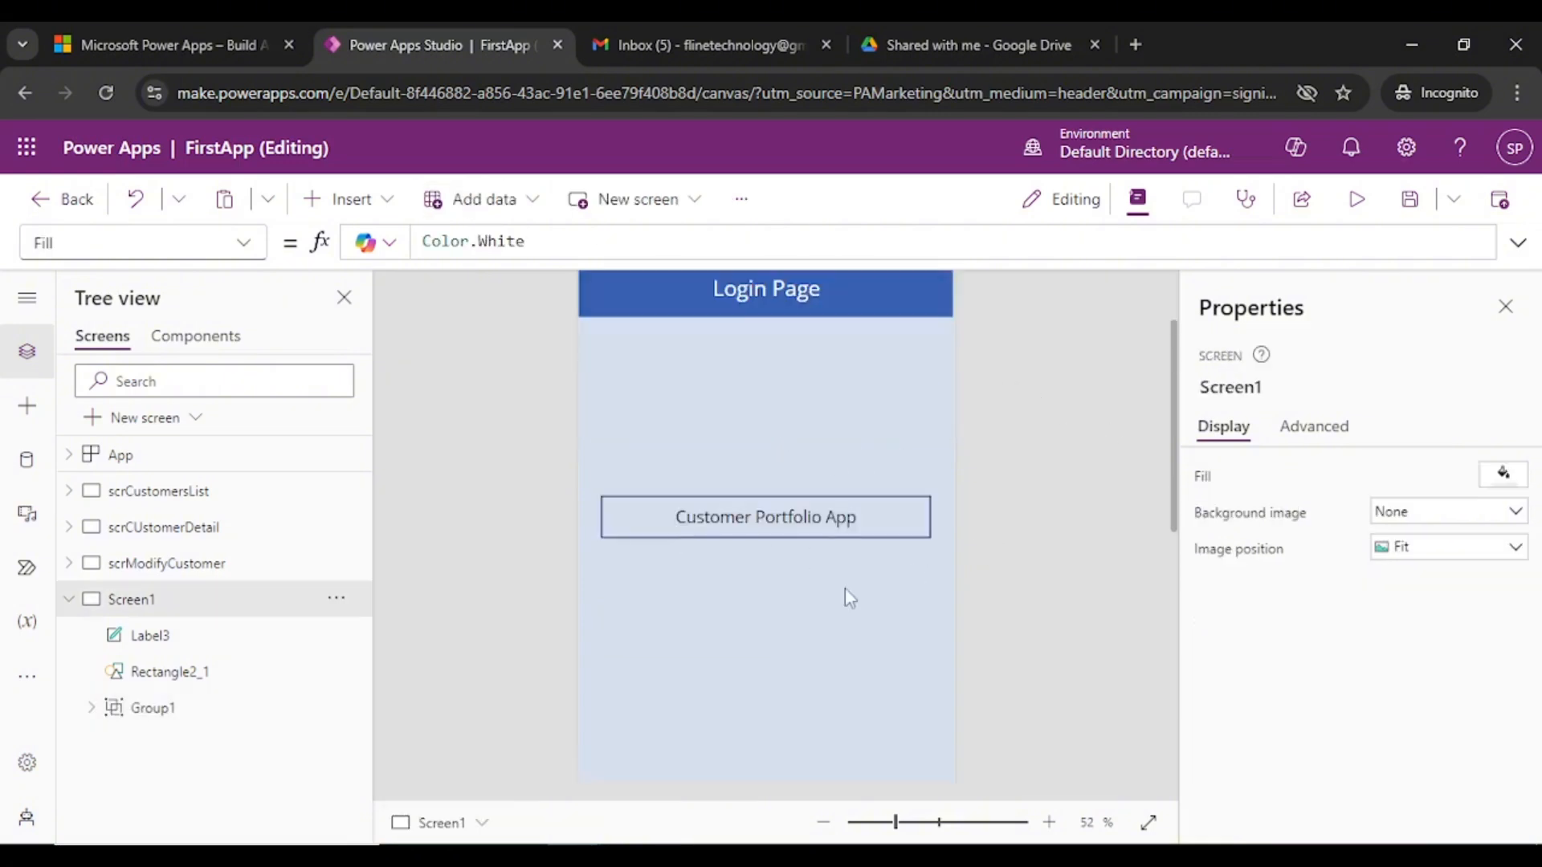
- Zoom the canvas to 45% and insert a Button found by searching 'button'
{"action": "left_click_drag", "start_coordinate": [894, 822], "coordinate": [888, 822]}
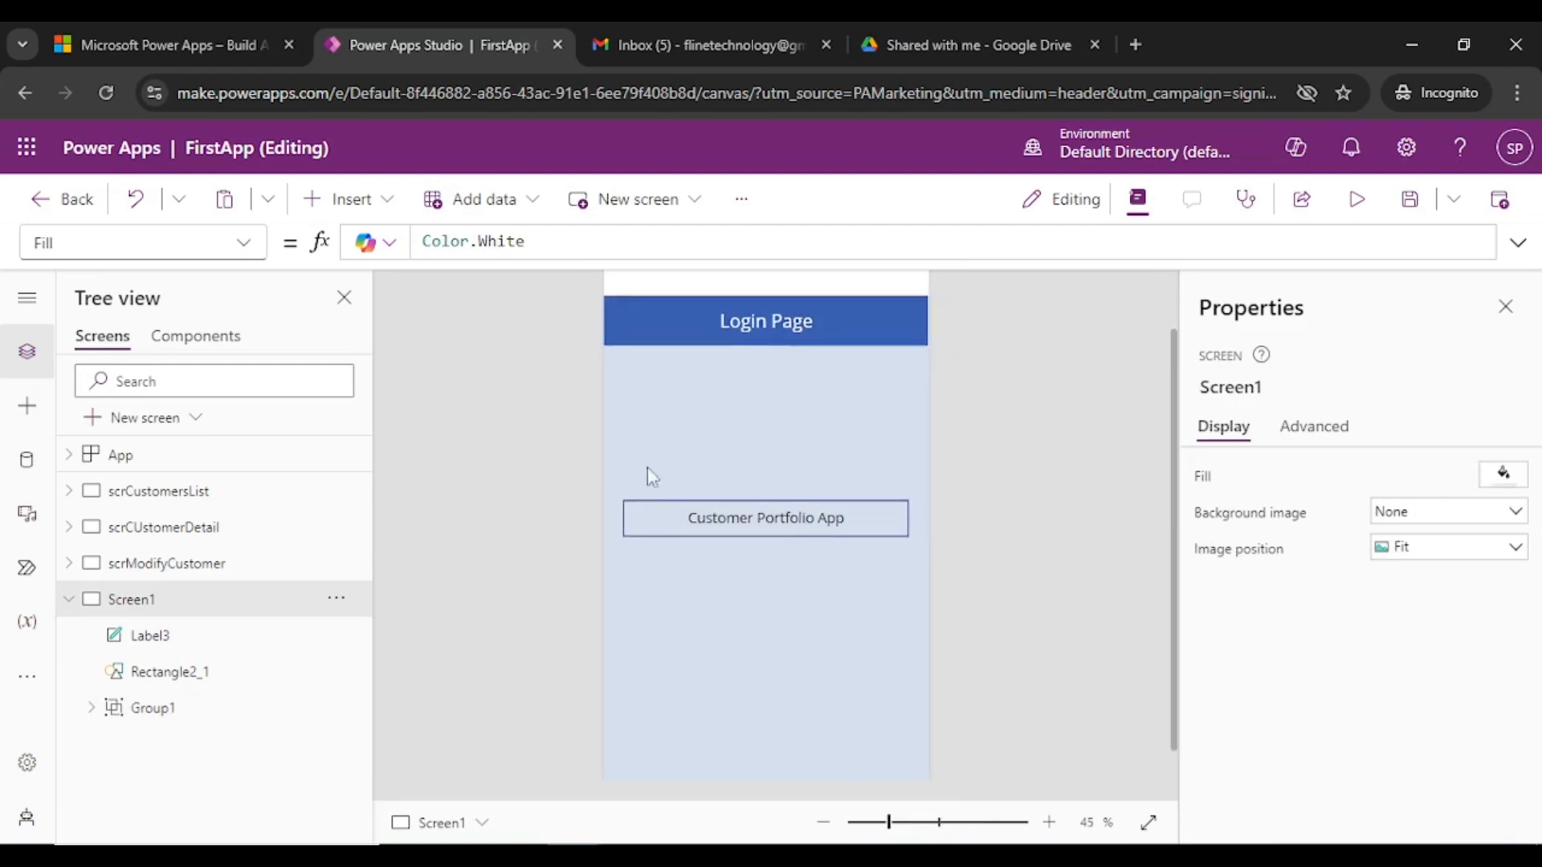
{"action": "left_click", "coordinate": [338, 200]}
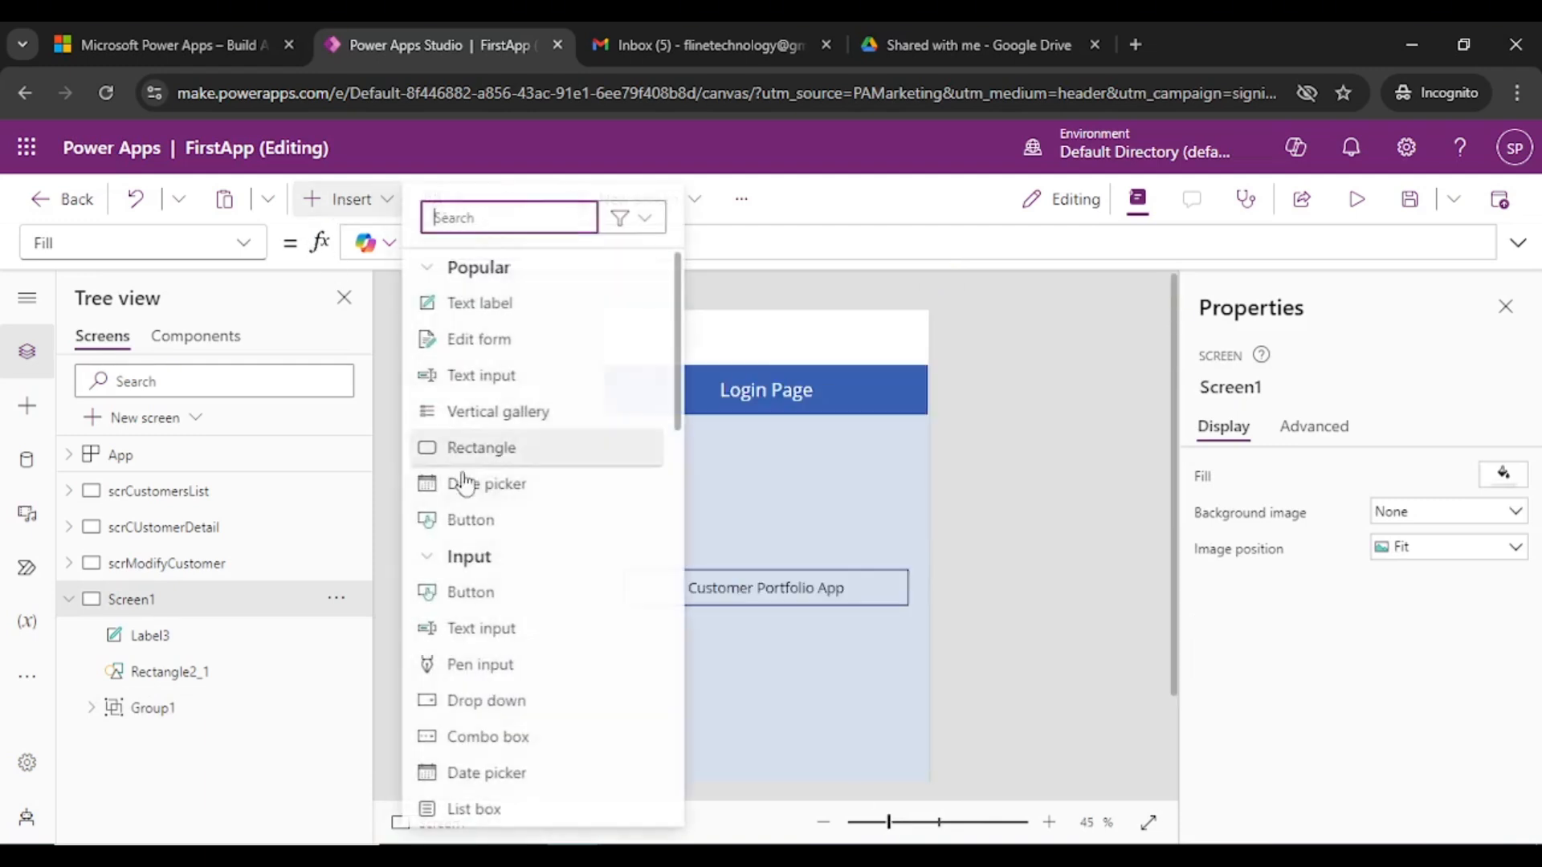
{"action": "type", "text": "bo"}
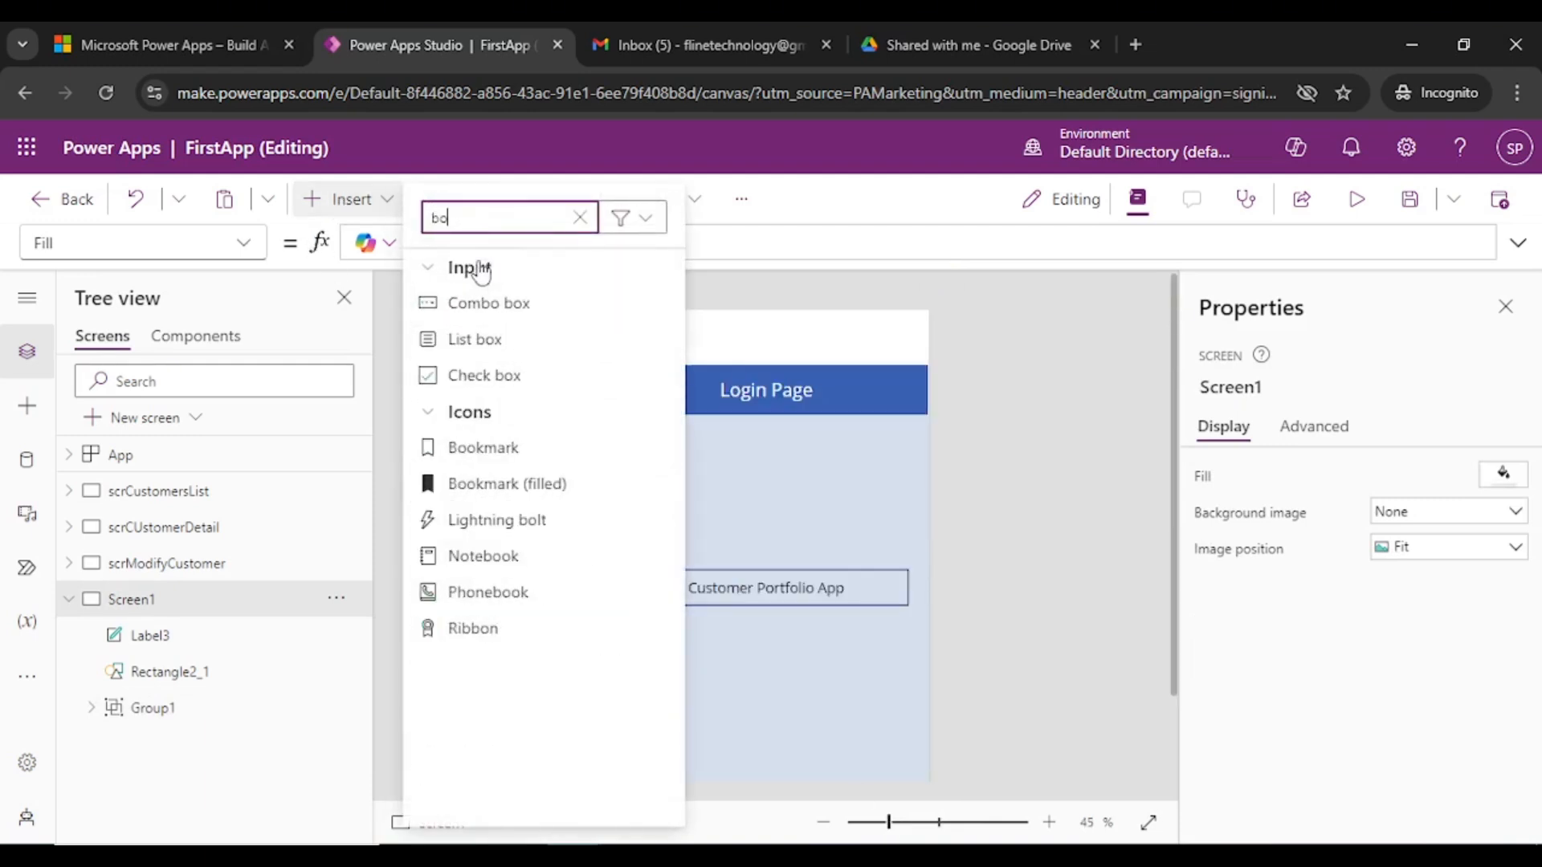
{"action": "key", "text": "BackSpace"}
{"action": "type", "text": "tu"}
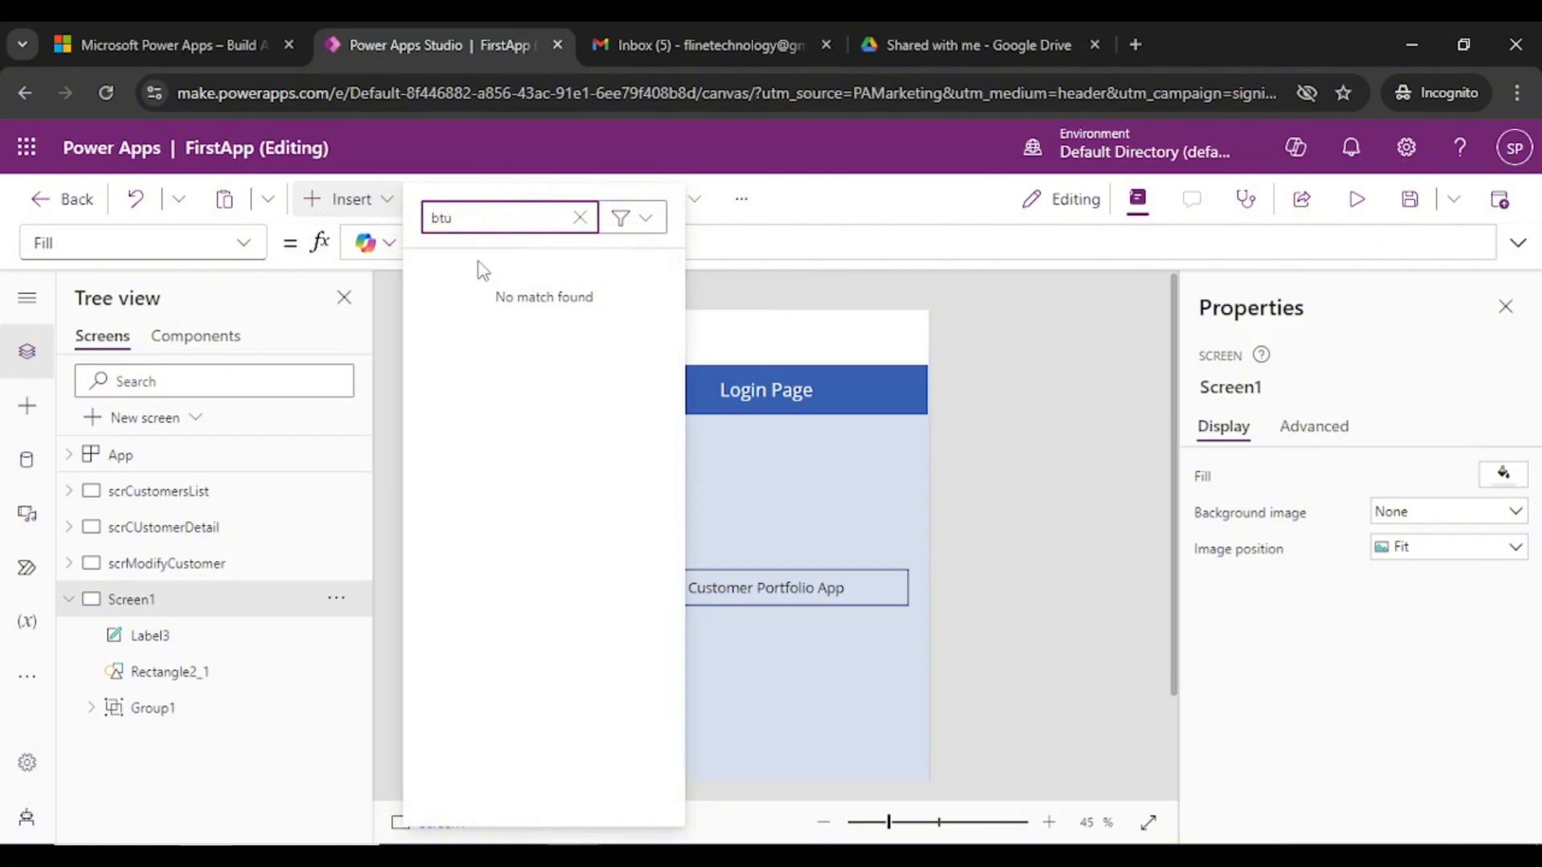
{"action": "key", "text": "BackSpace"}
{"action": "type", "text": "ut"}
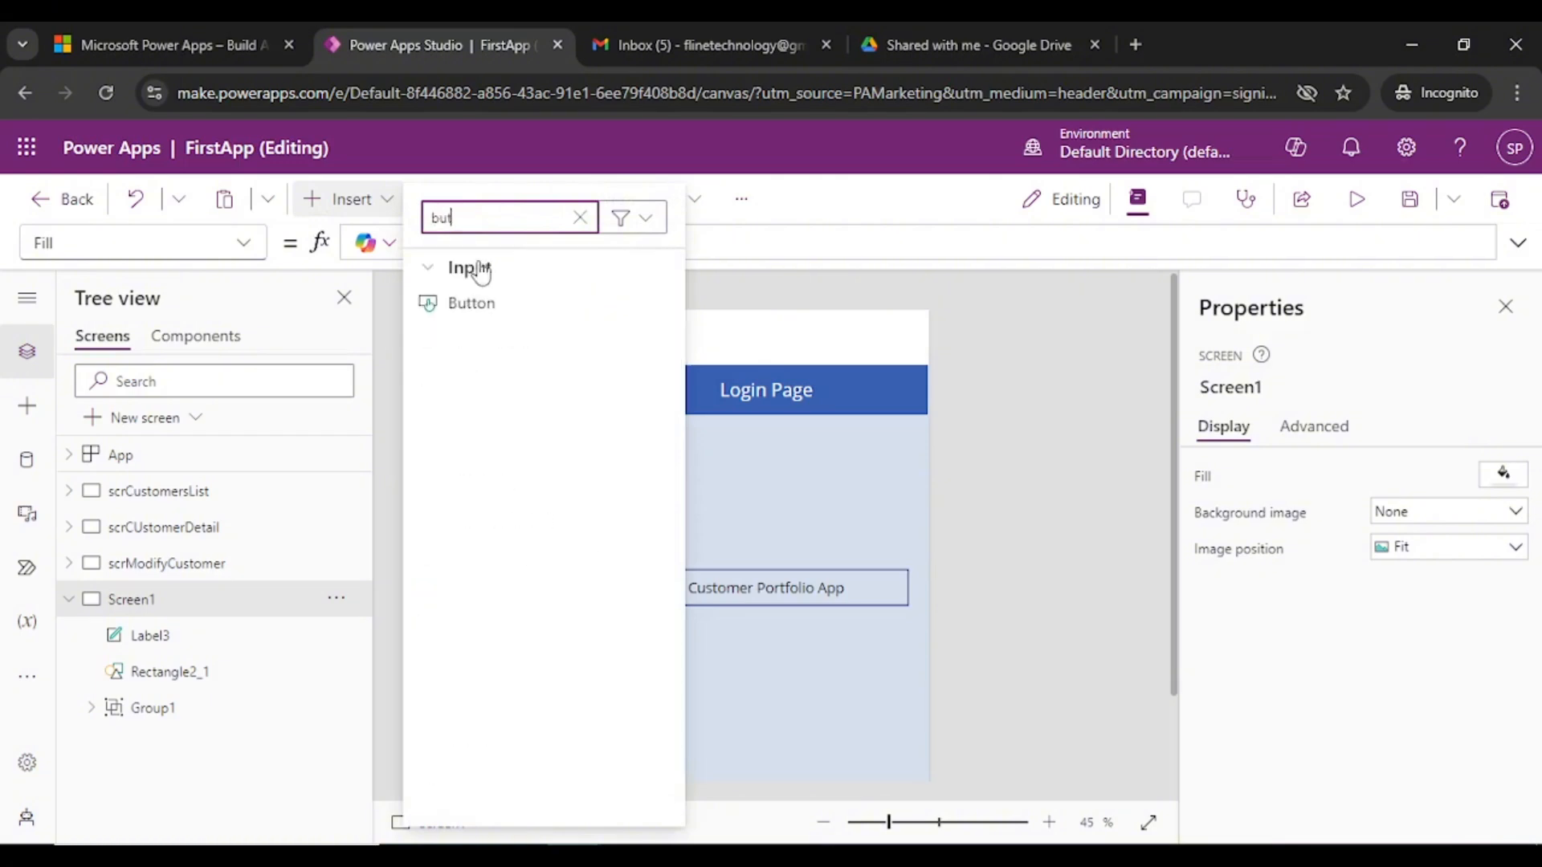
{"action": "type", "text": "to"}
{"action": "left_click", "coordinate": [468, 303]}
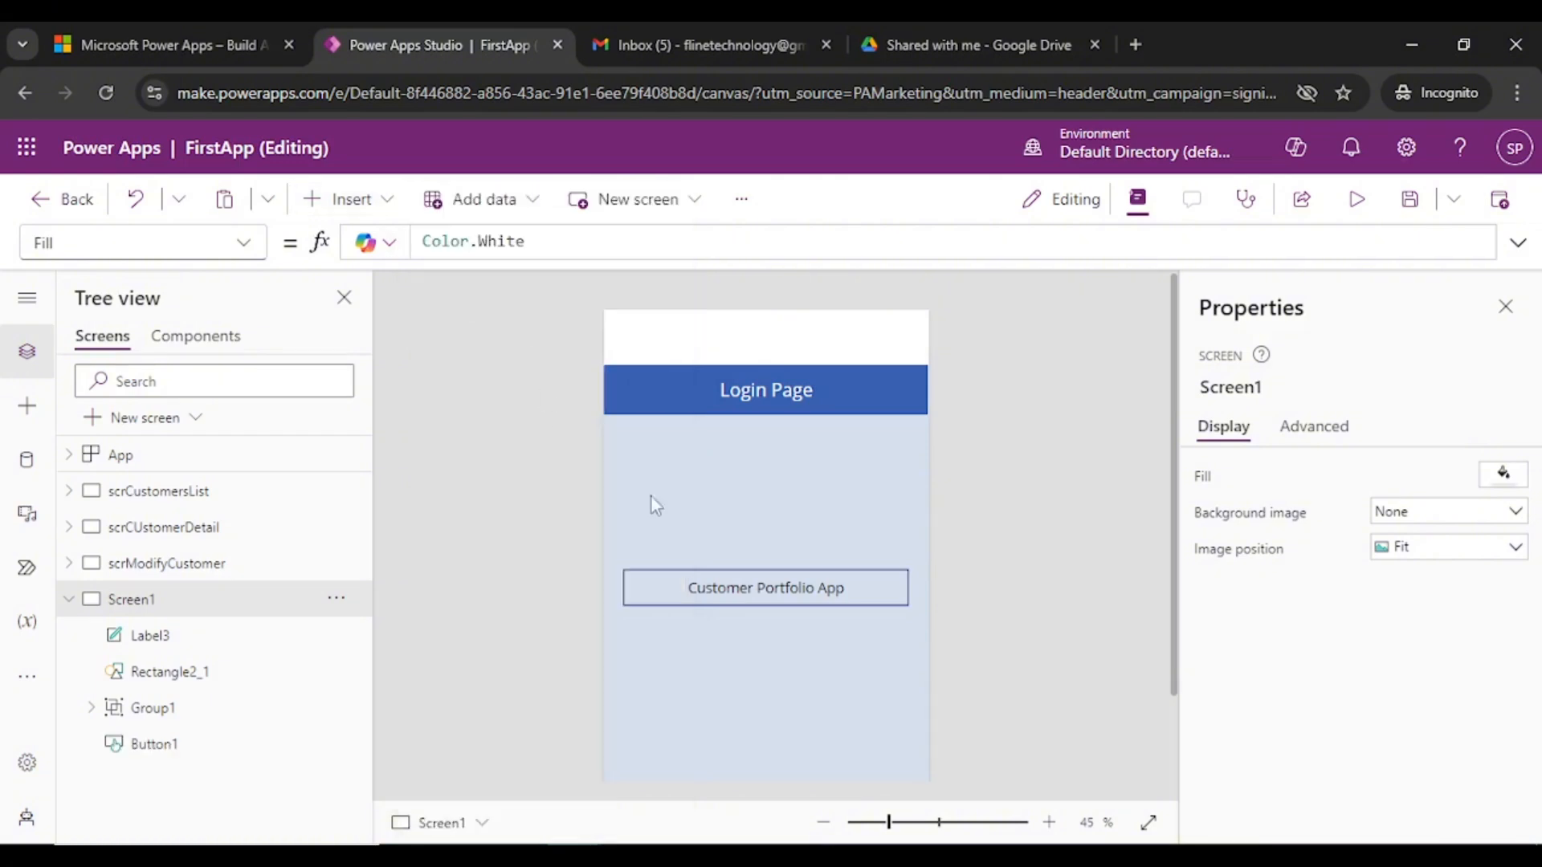
- Place the button near the bottom at X 169, Y 808 with caption 'Login'
{"action": "left_click_drag", "start_coordinate": [695, 345], "coordinate": [760, 739]}
{"action": "left_click", "coordinate": [1437, 473]}
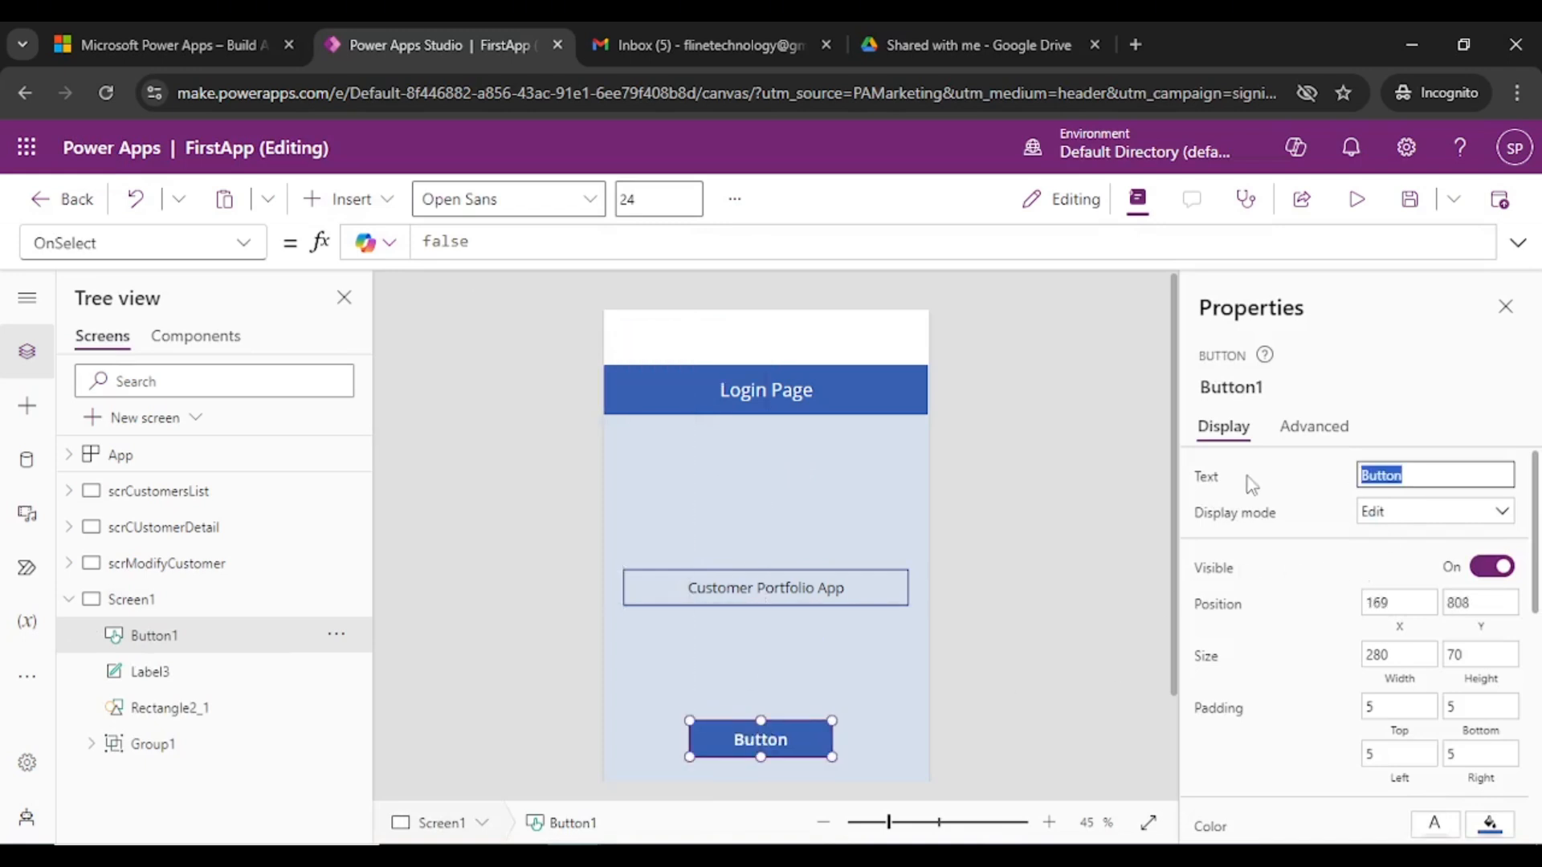
{"action": "type", "text": "Login"}
{"action": "left_click", "coordinate": [735, 750]}
{"action": "left_click", "coordinate": [759, 651]}
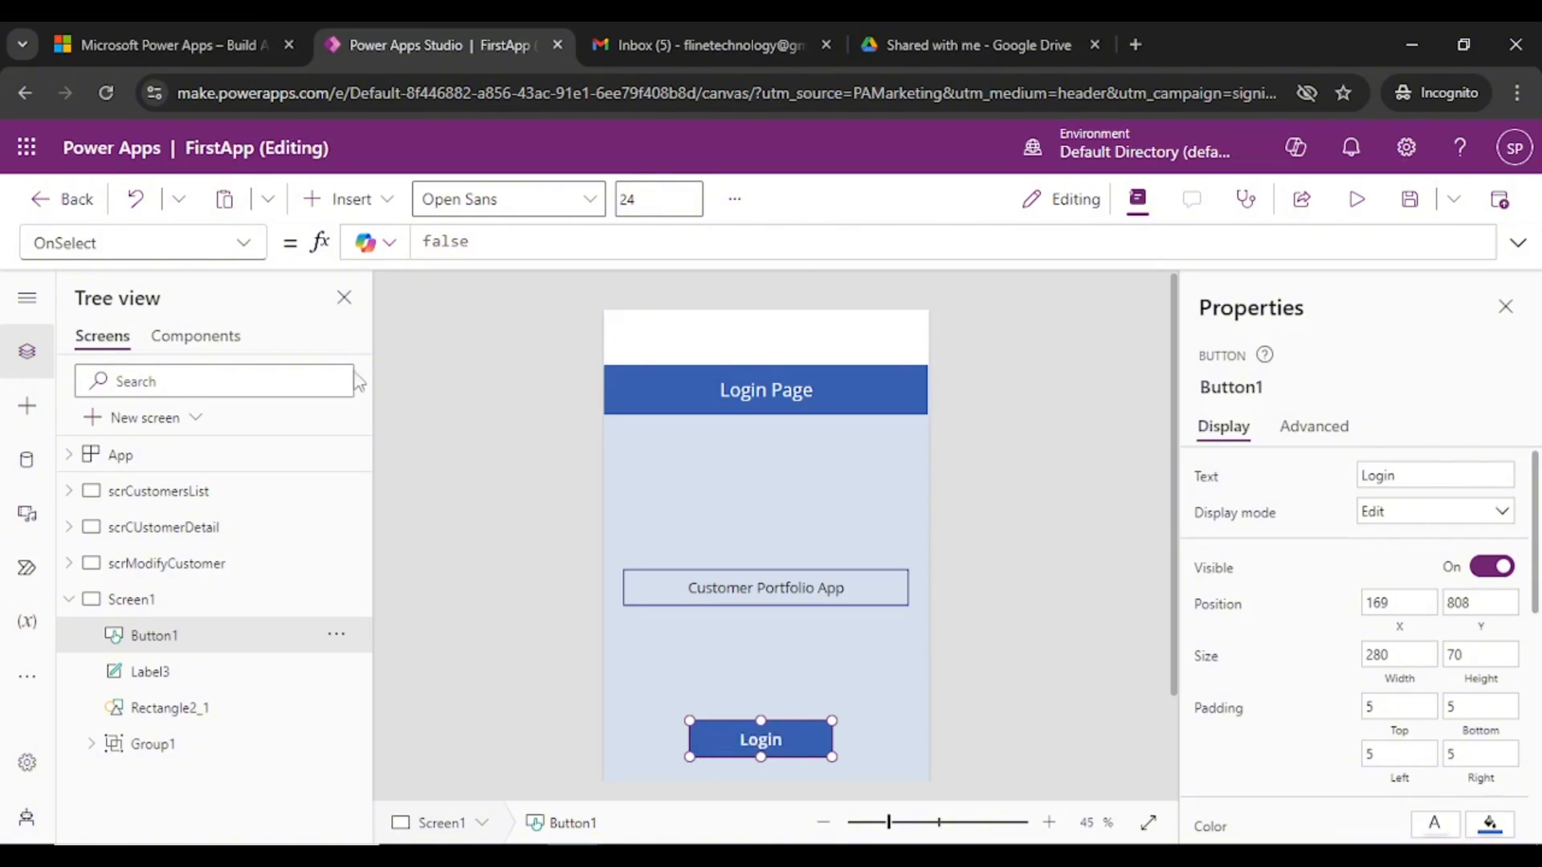
{"action": "left_click", "coordinate": [337, 200]}
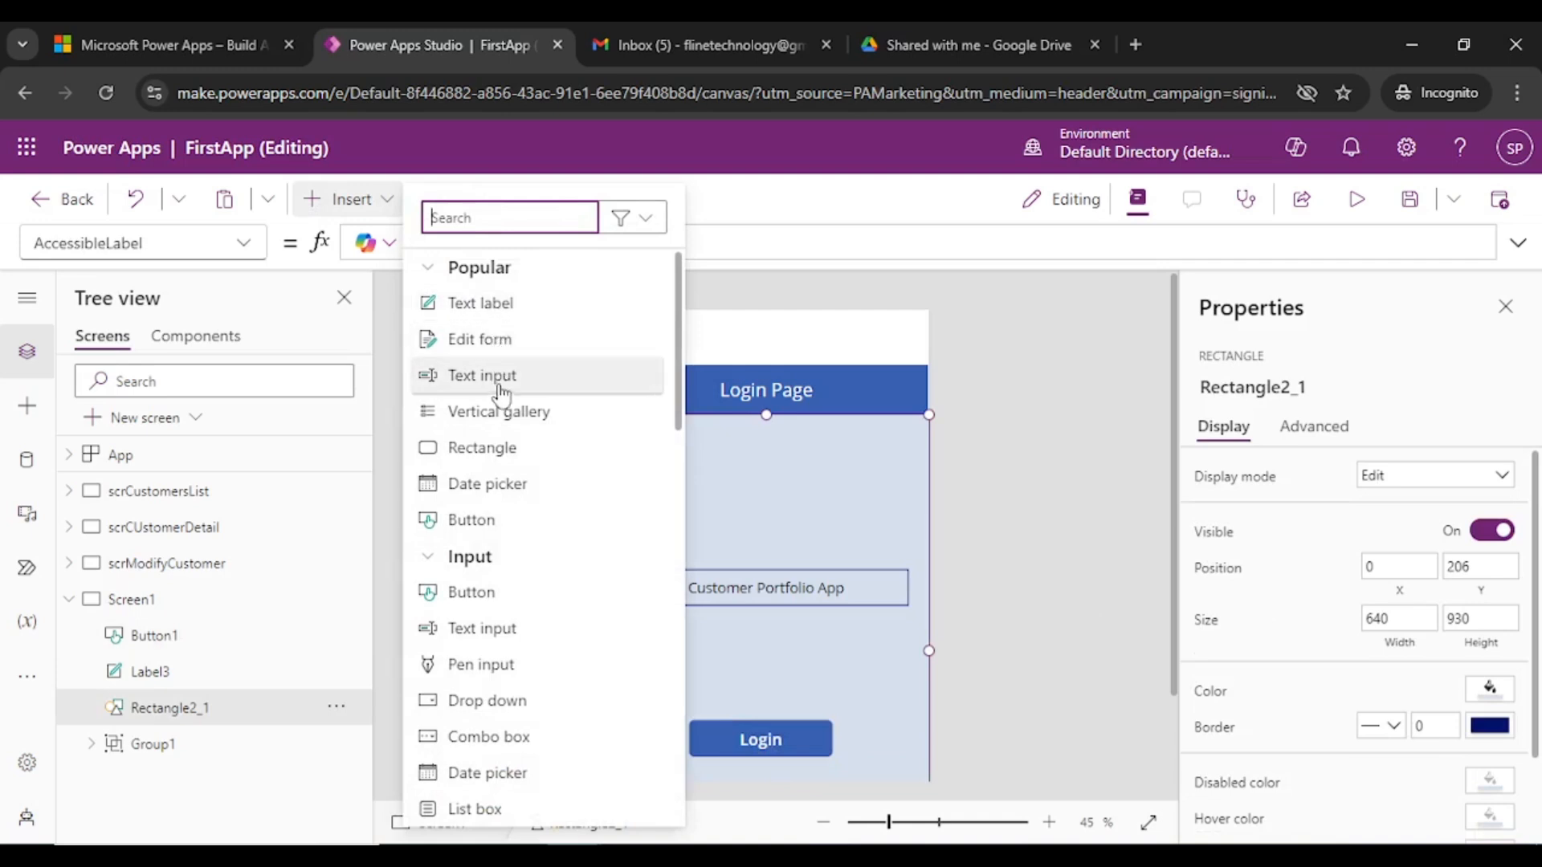
- Add a text input above Login and raise the title, setting its font size to 30
{"action": "left_click", "coordinate": [832, 521]}
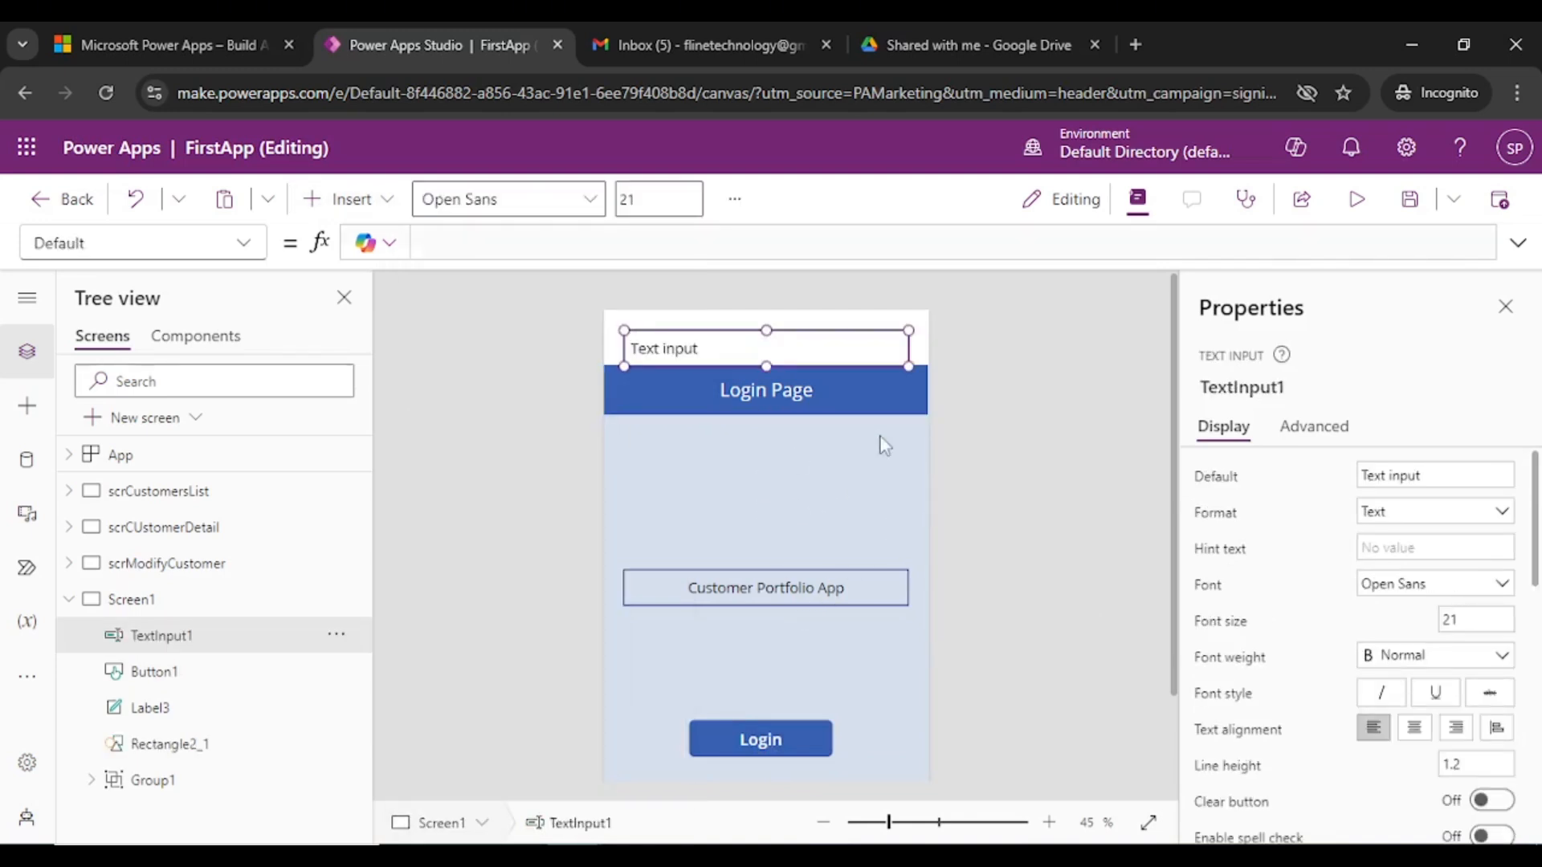
{"action": "left_click_drag", "start_coordinate": [792, 348], "coordinate": [782, 684]}
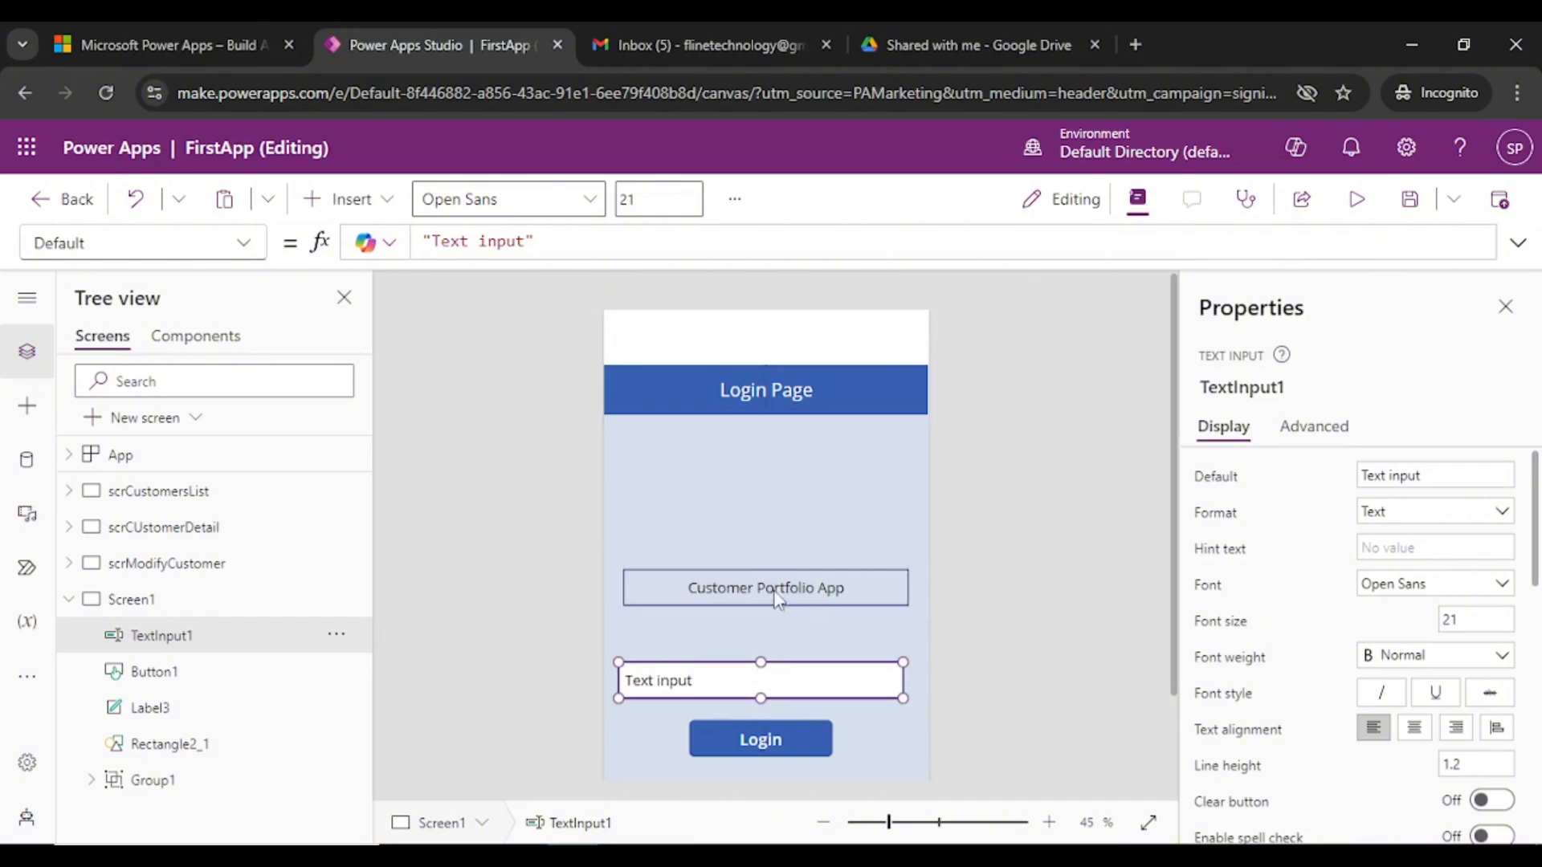
{"action": "left_click_drag", "start_coordinate": [771, 588], "coordinate": [764, 489]}
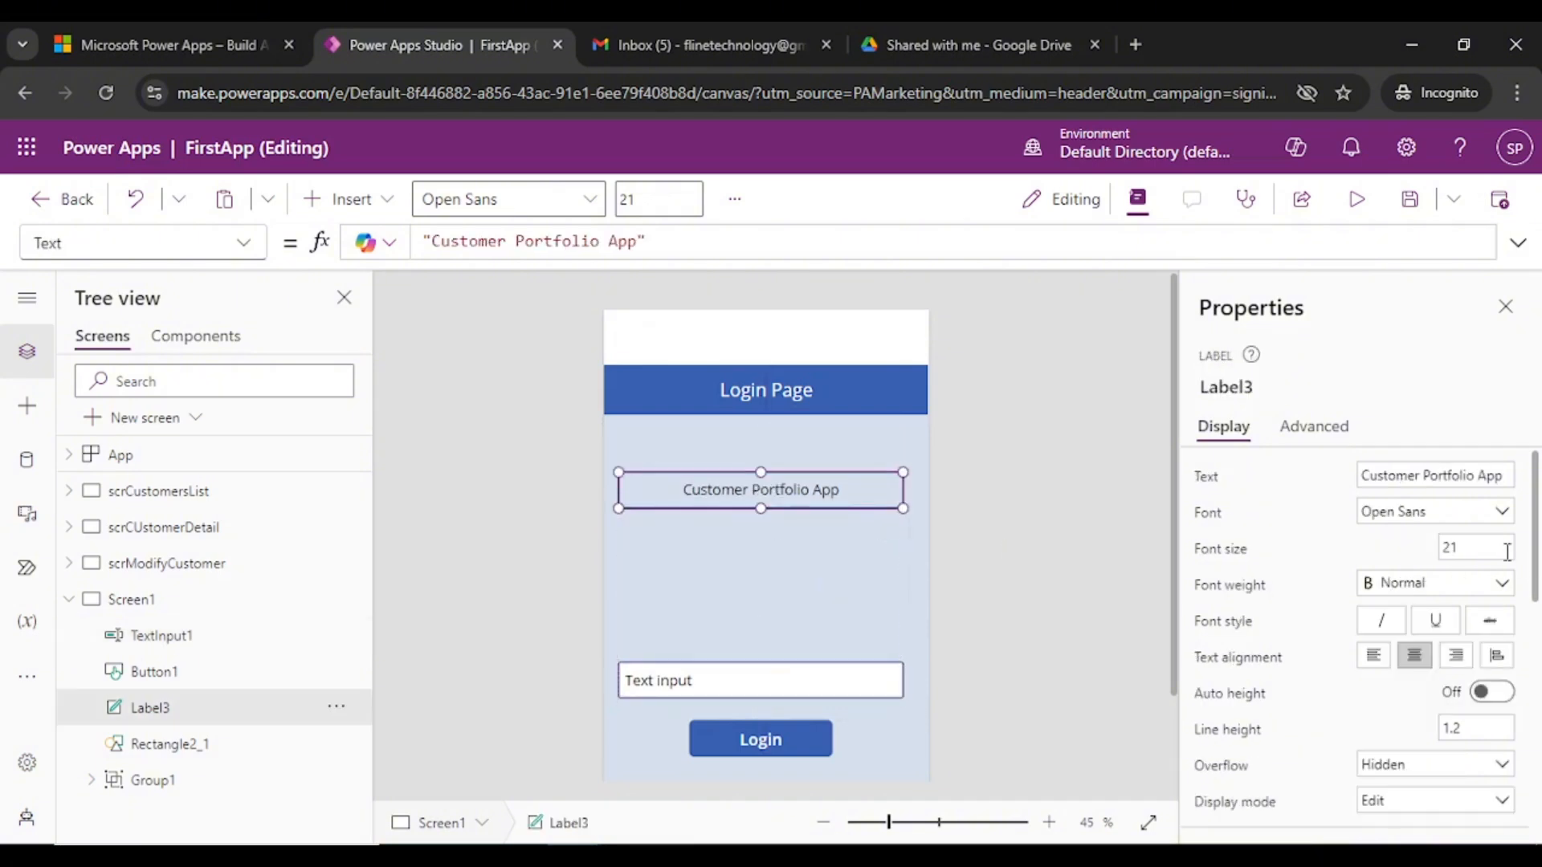
{"action": "left_click", "coordinate": [1474, 546]}
{"action": "left_click", "coordinate": [794, 492]}
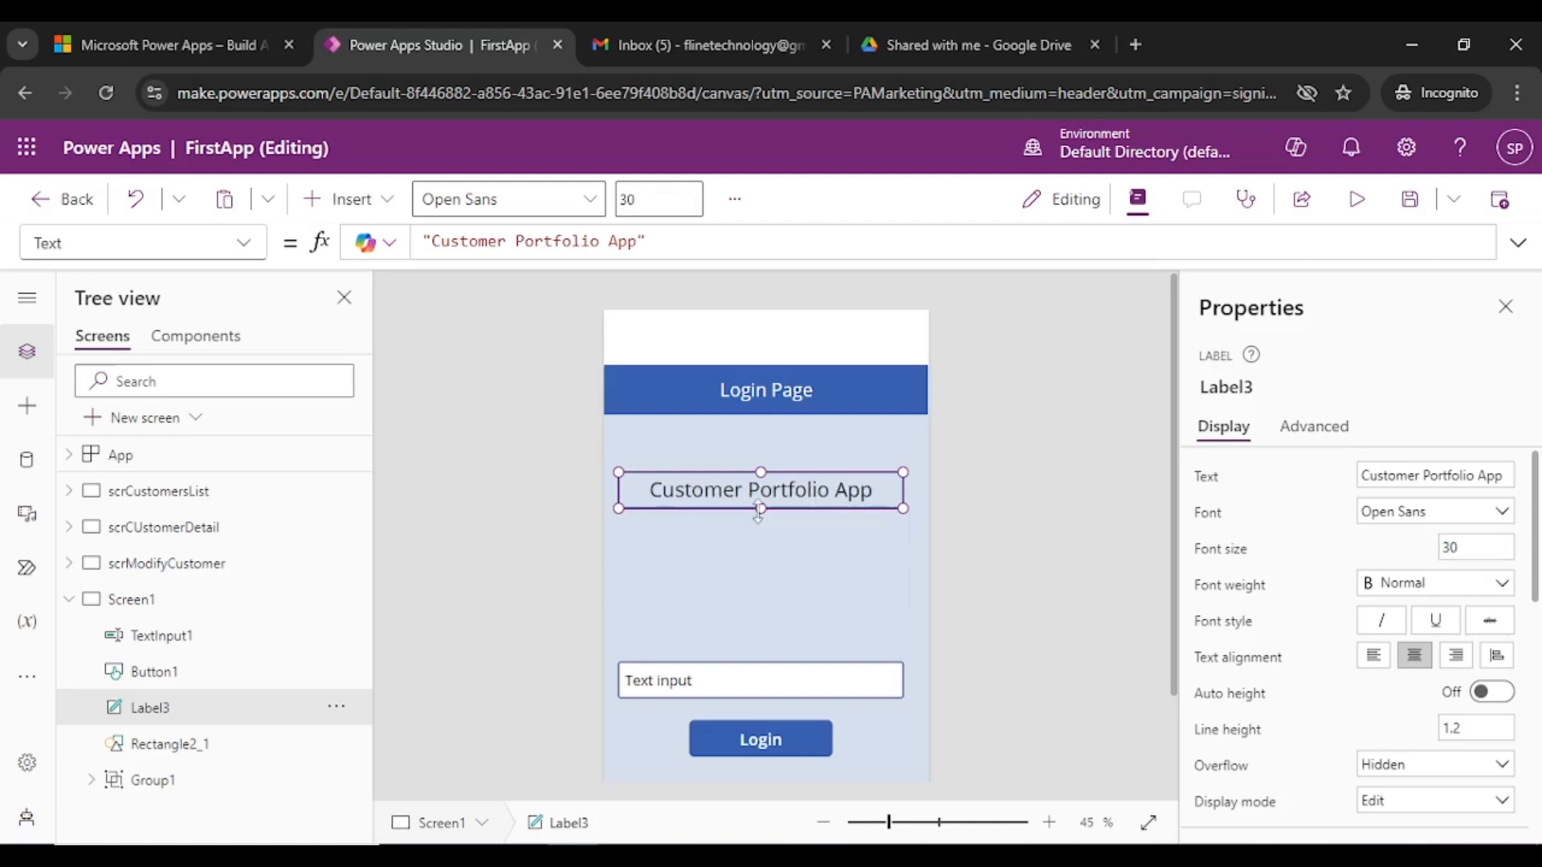
- Make the Customer Portfolio App title box taller and centre it
{"action": "left_click_drag", "start_coordinate": [761, 523], "coordinate": [760, 553]}
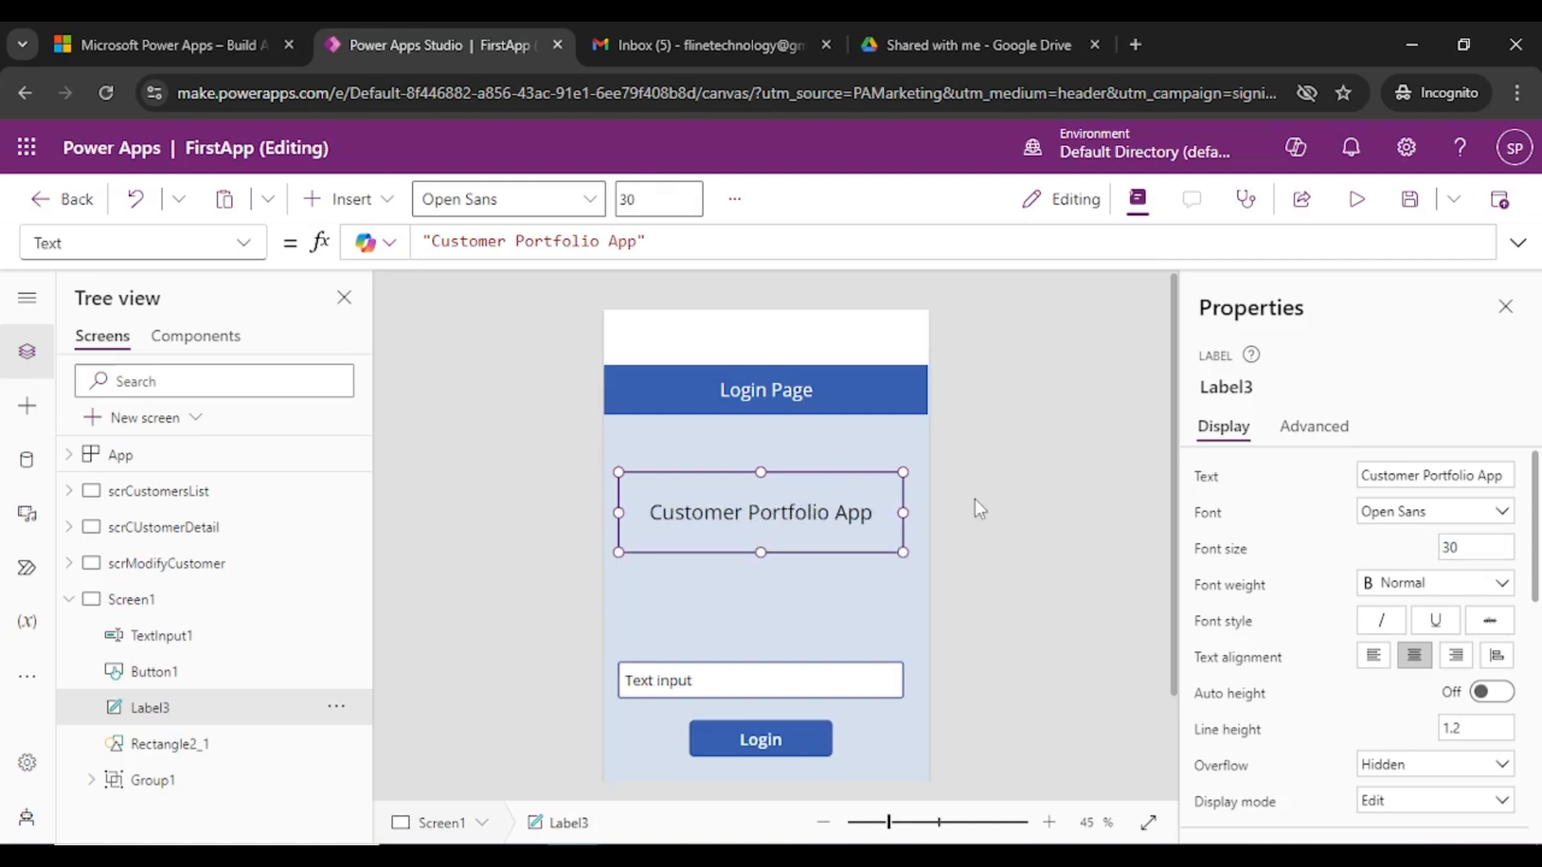
{"action": "left_click", "coordinate": [974, 506]}
{"action": "left_click", "coordinate": [733, 533]}
{"action": "left_click_drag", "start_coordinate": [754, 519], "coordinate": [771, 522]}
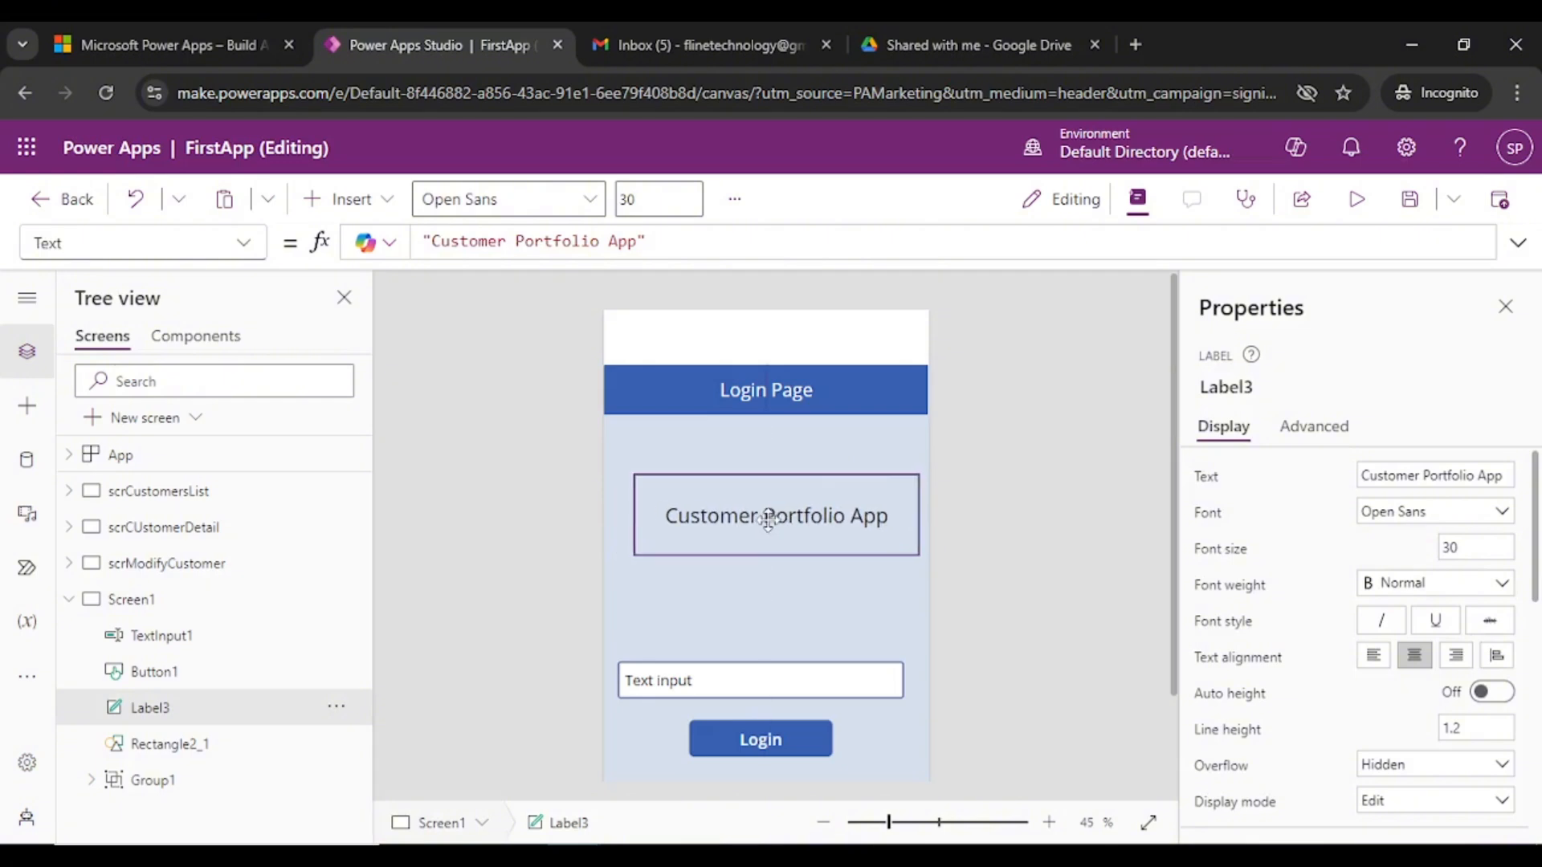
{"action": "left_click", "coordinate": [1018, 609]}
{"action": "scroll", "coordinate": [703, 592], "scroll_direction": "down", "scroll_amount": 2}
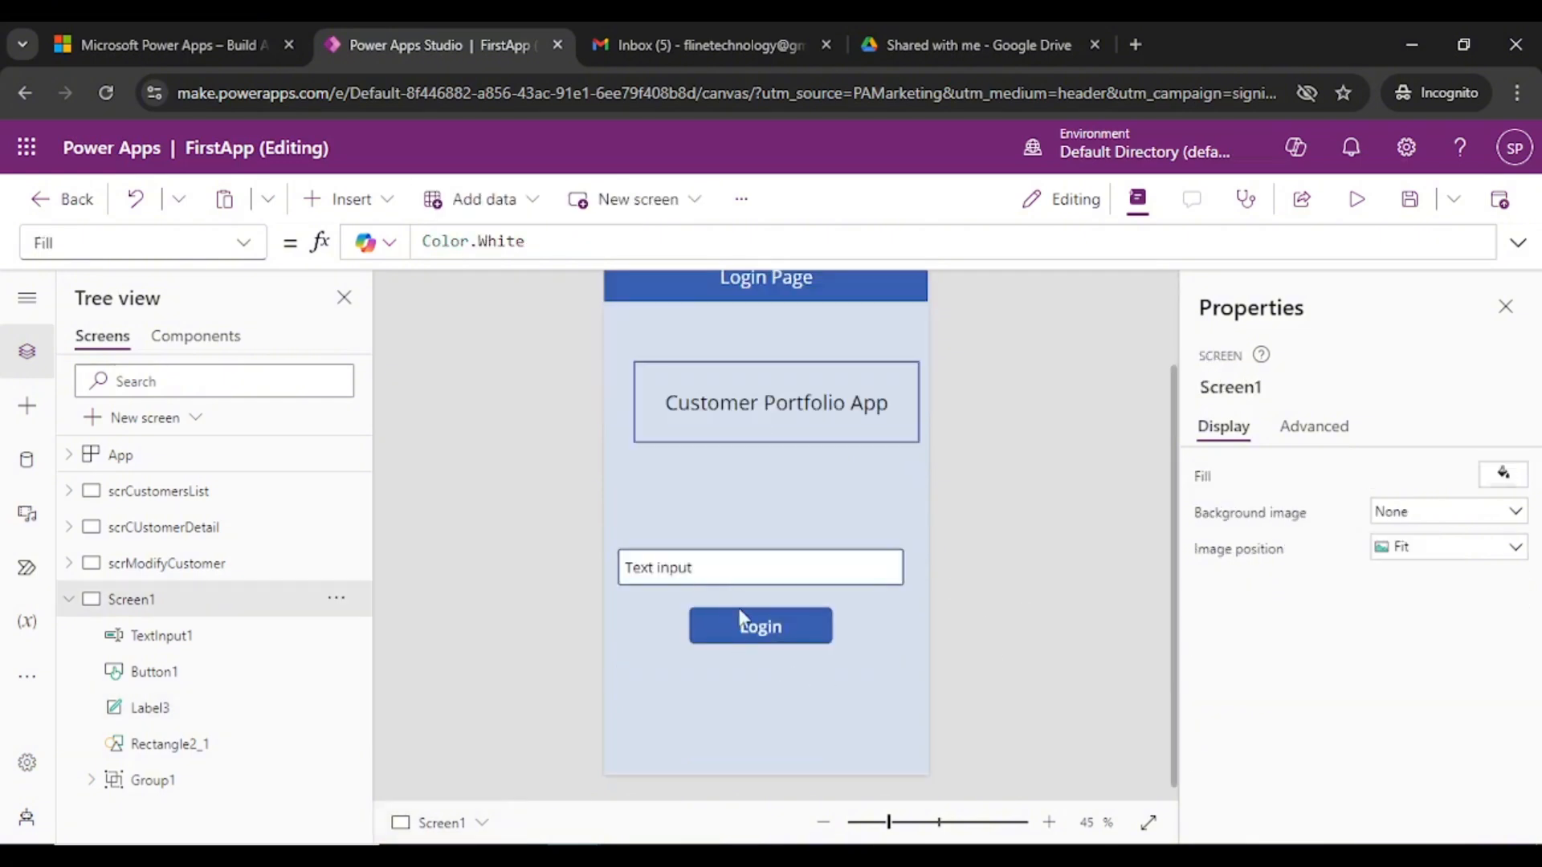
- Clear the text input's default text, keeping its format as Text
{"action": "left_click", "coordinate": [753, 578]}
{"action": "left_click", "coordinate": [1426, 476]}
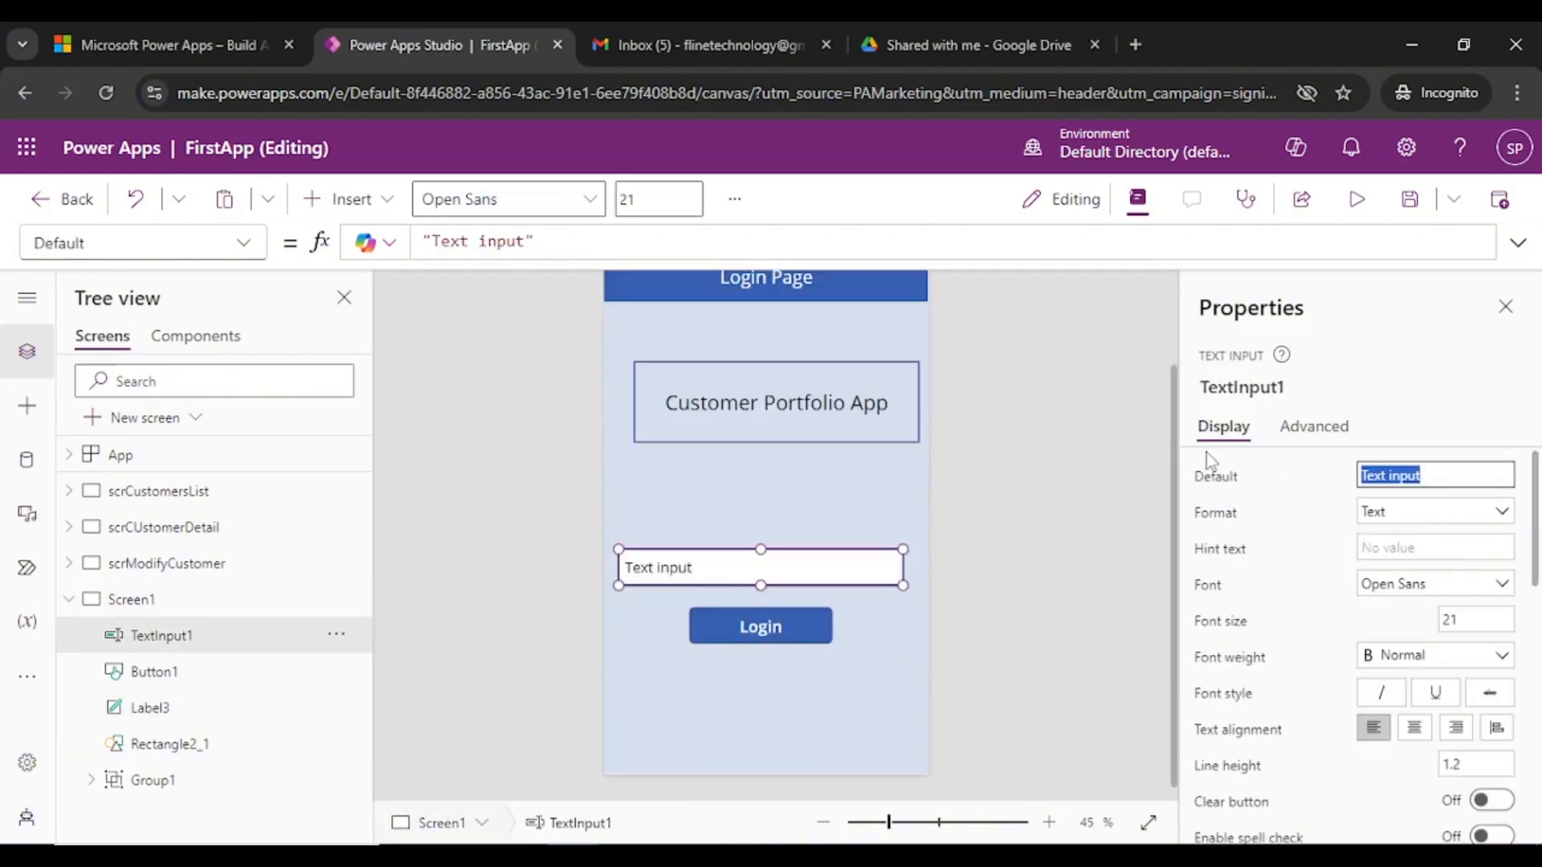
{"action": "key", "text": "BackSpace"}
{"action": "left_click", "coordinate": [1502, 514]}
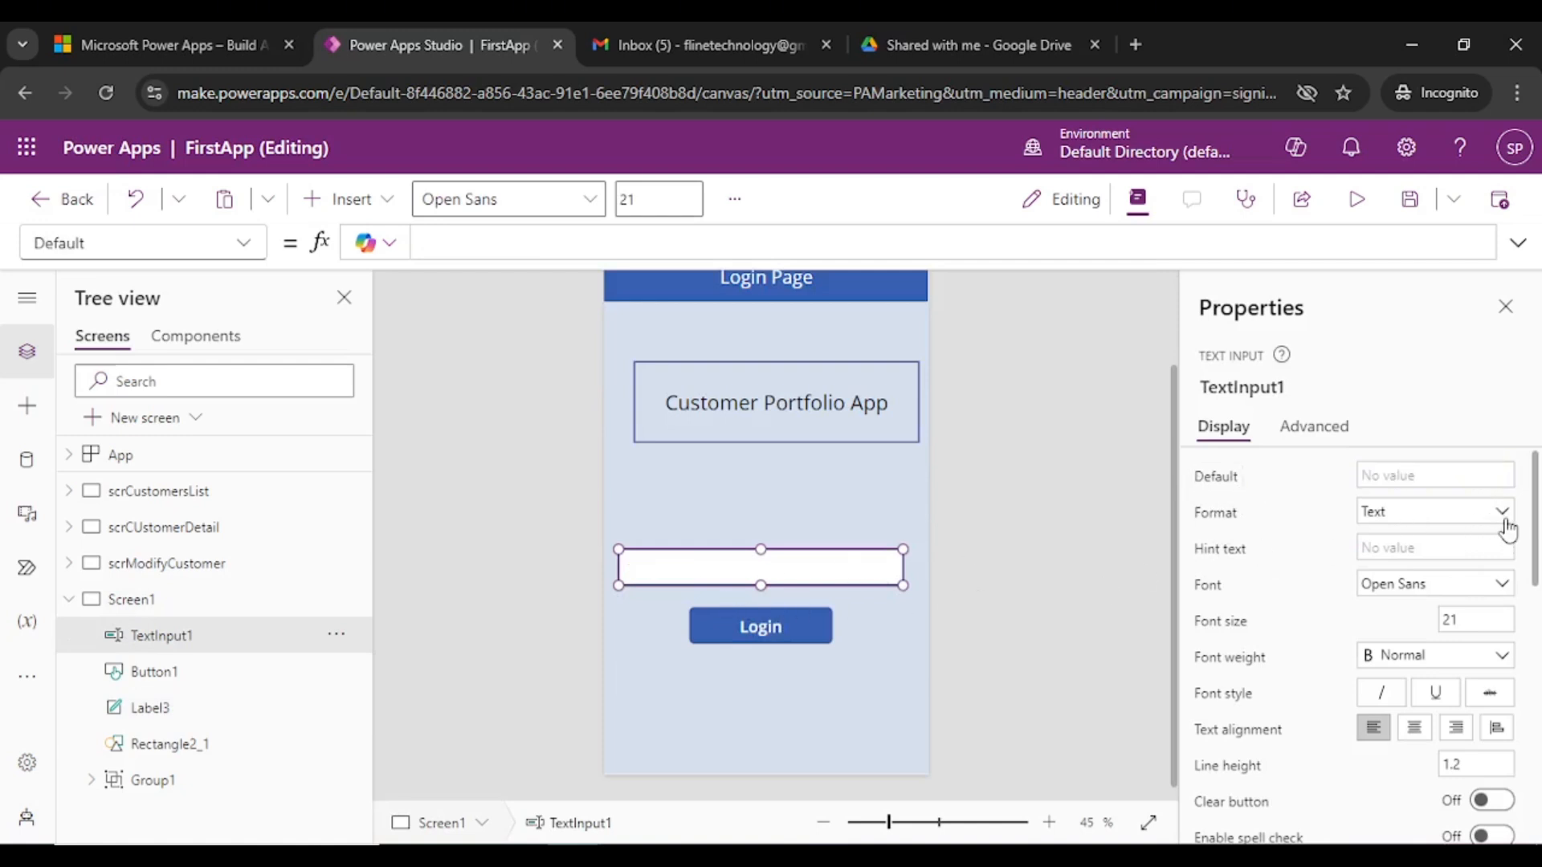
{"action": "left_click", "coordinate": [1503, 516]}
- Set the text input's Mode to Password
{"action": "scroll", "coordinate": [1297, 678], "scroll_direction": "down", "scroll_amount": 1}
{"action": "scroll", "coordinate": [1297, 678], "scroll_direction": "down", "scroll_amount": 2}
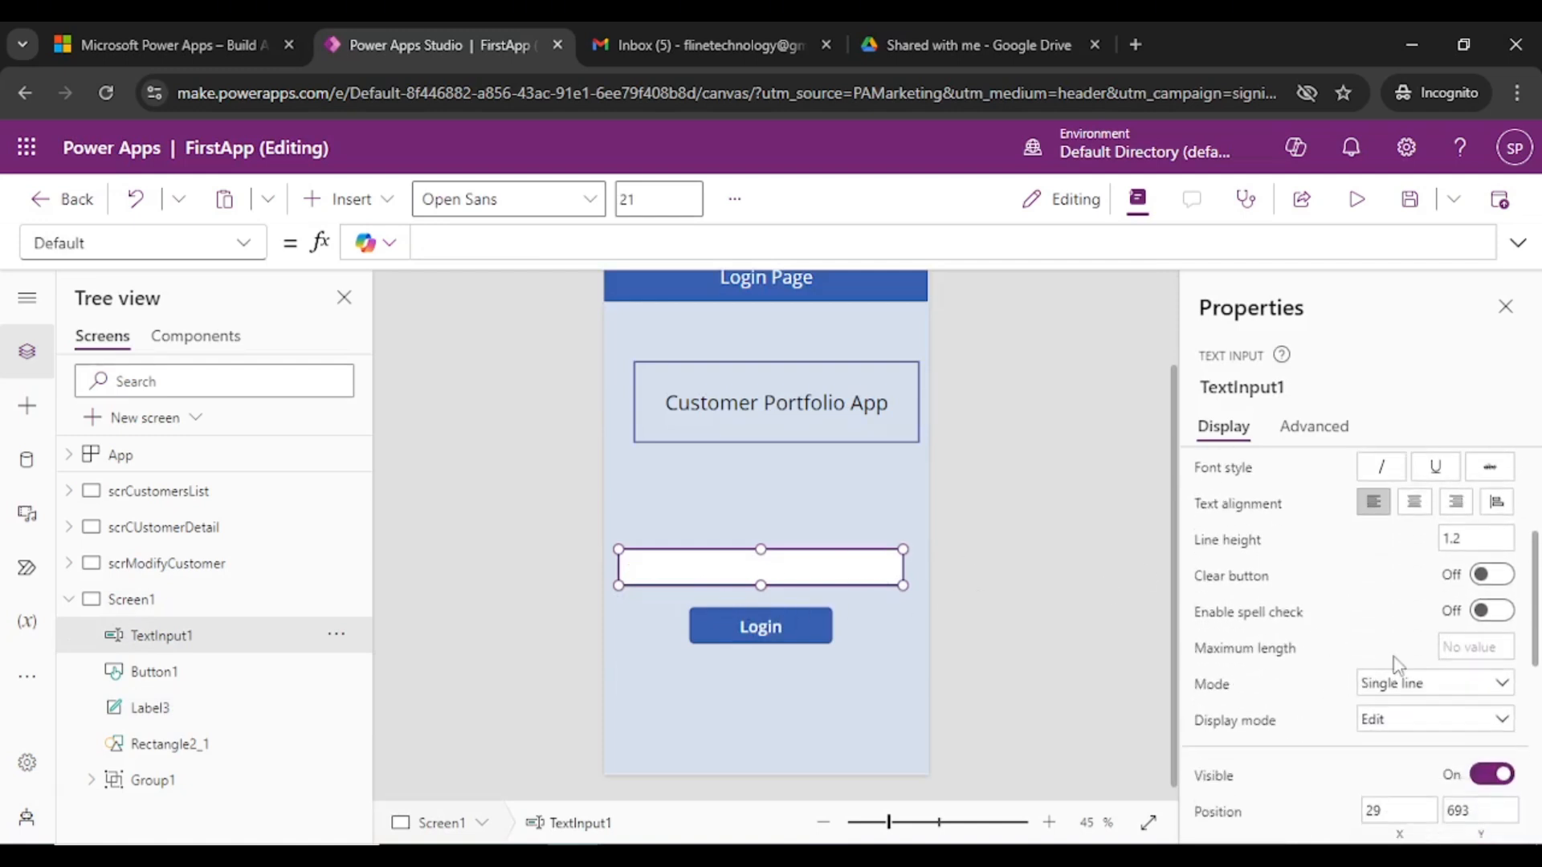
{"action": "left_click", "coordinate": [1482, 696]}
{"action": "left_click", "coordinate": [1428, 738]}
{"action": "left_click", "coordinate": [757, 646]}
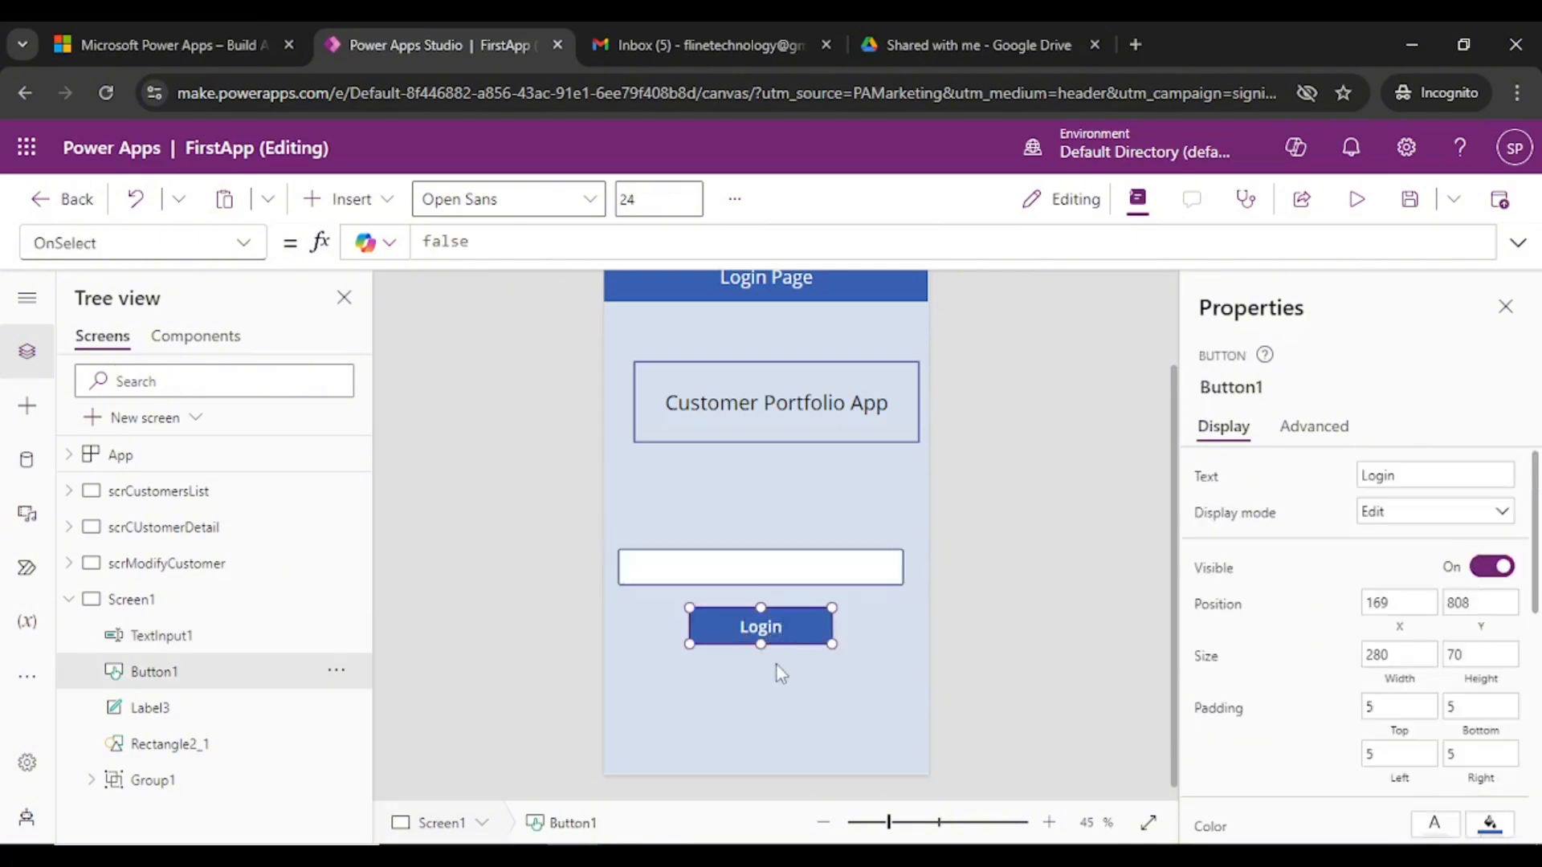
{"action": "left_click", "coordinate": [844, 572]}
{"action": "scroll", "coordinate": [972, 580], "scroll_direction": "up", "scroll_amount": 2}
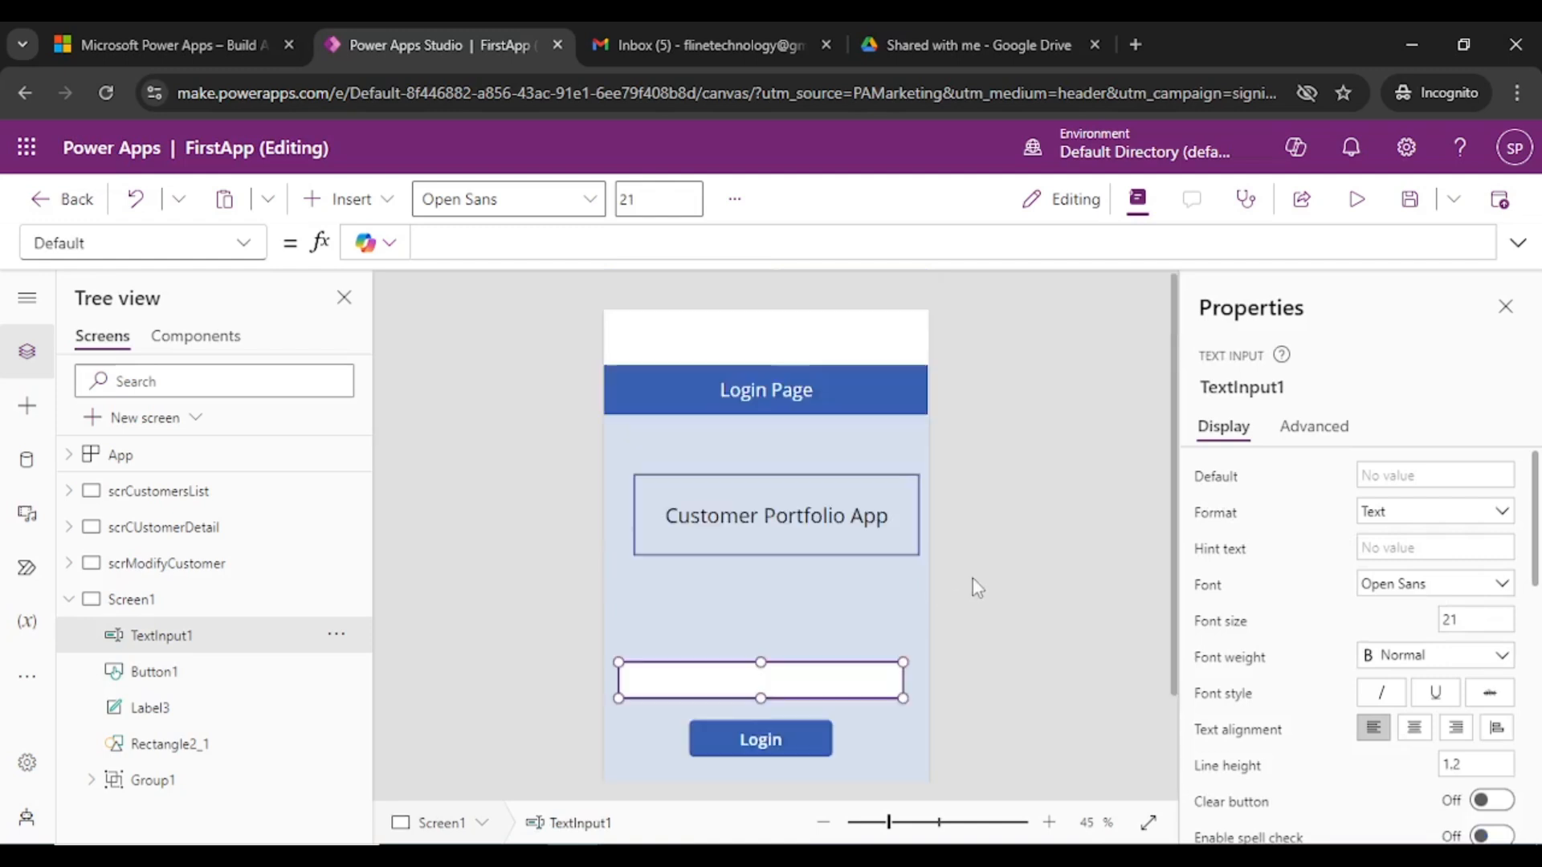
- Move the Login Page header group down and bring it to the front
{"action": "left_click", "coordinate": [760, 393]}
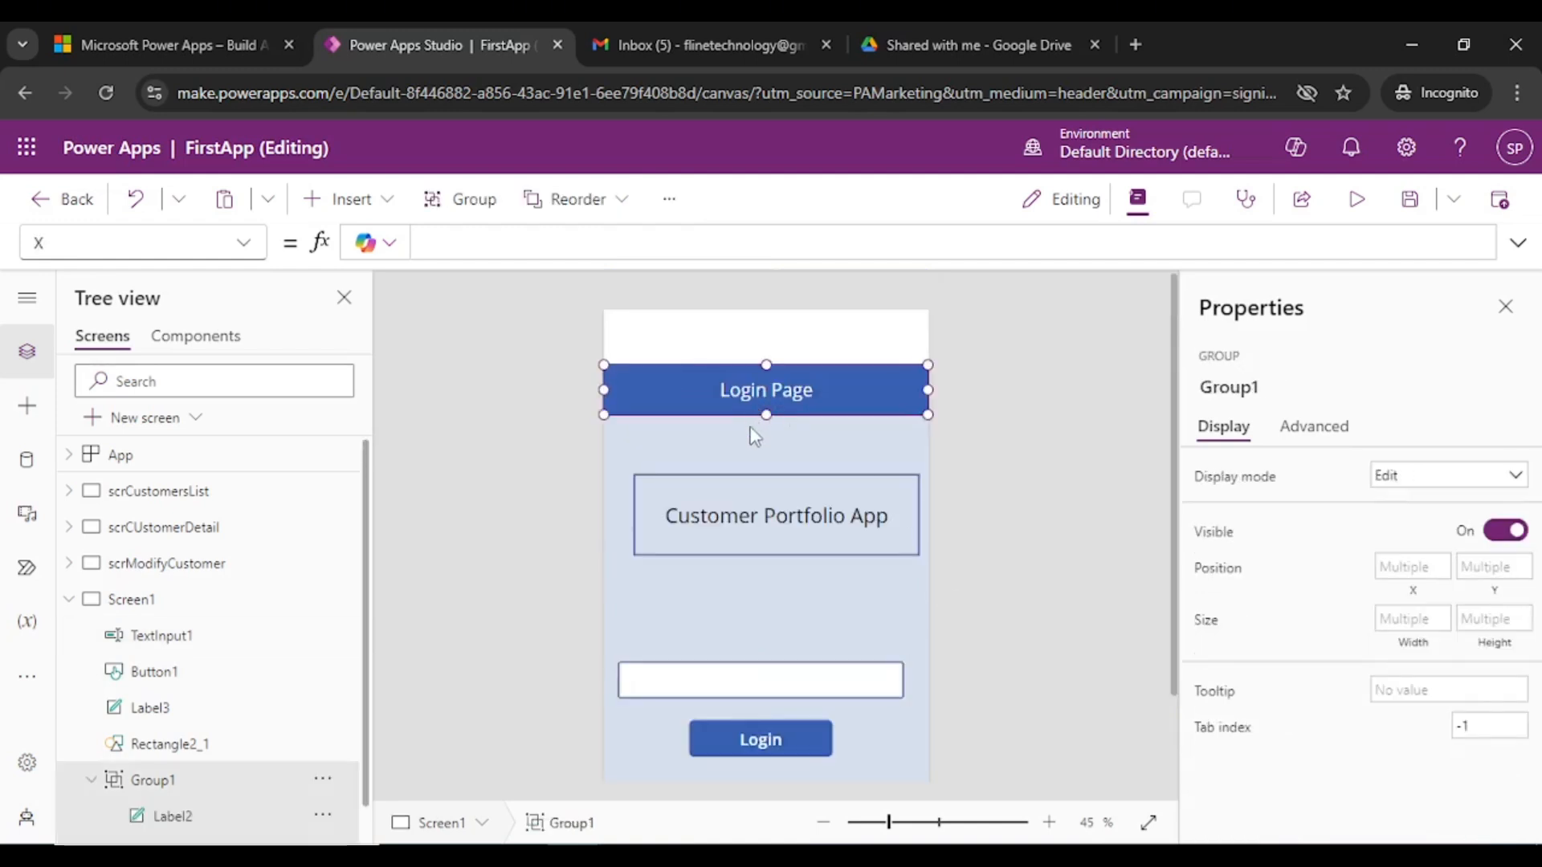
{"action": "mouse_move", "coordinate": [760, 391]}
{"action": "left_mouse_down"}
{"action": "mouse_move", "coordinate": [783, 432]}
{"action": "mouse_move", "coordinate": [791, 391]}
{"action": "left_mouse_up"}
{"action": "left_click", "coordinate": [912, 400]}
{"action": "left_click_drag", "start_coordinate": [873, 413], "coordinate": [874, 460]}
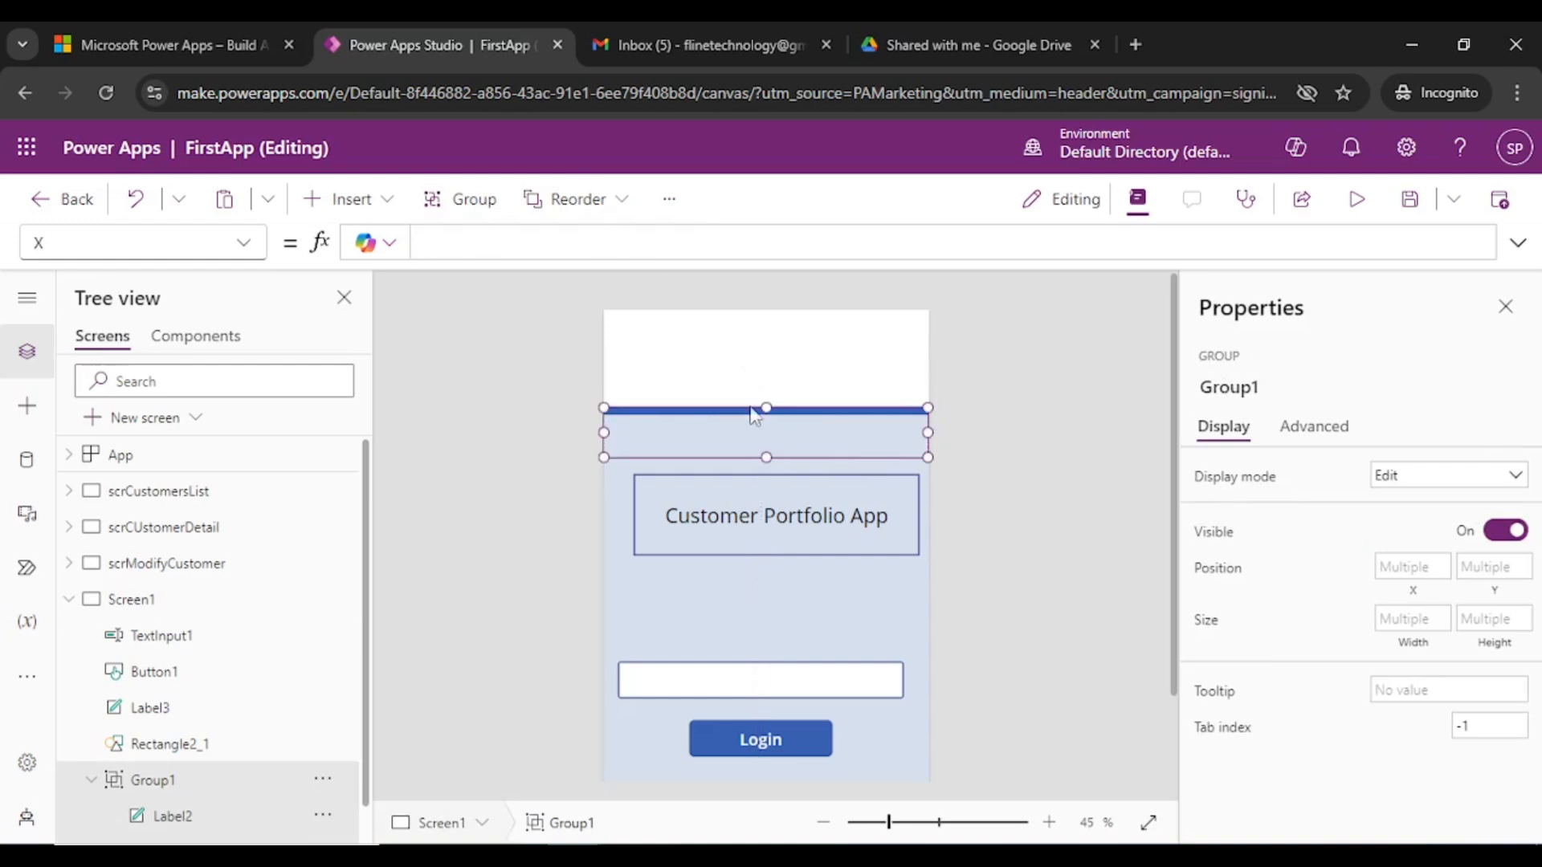
{"action": "left_click", "coordinate": [617, 200]}
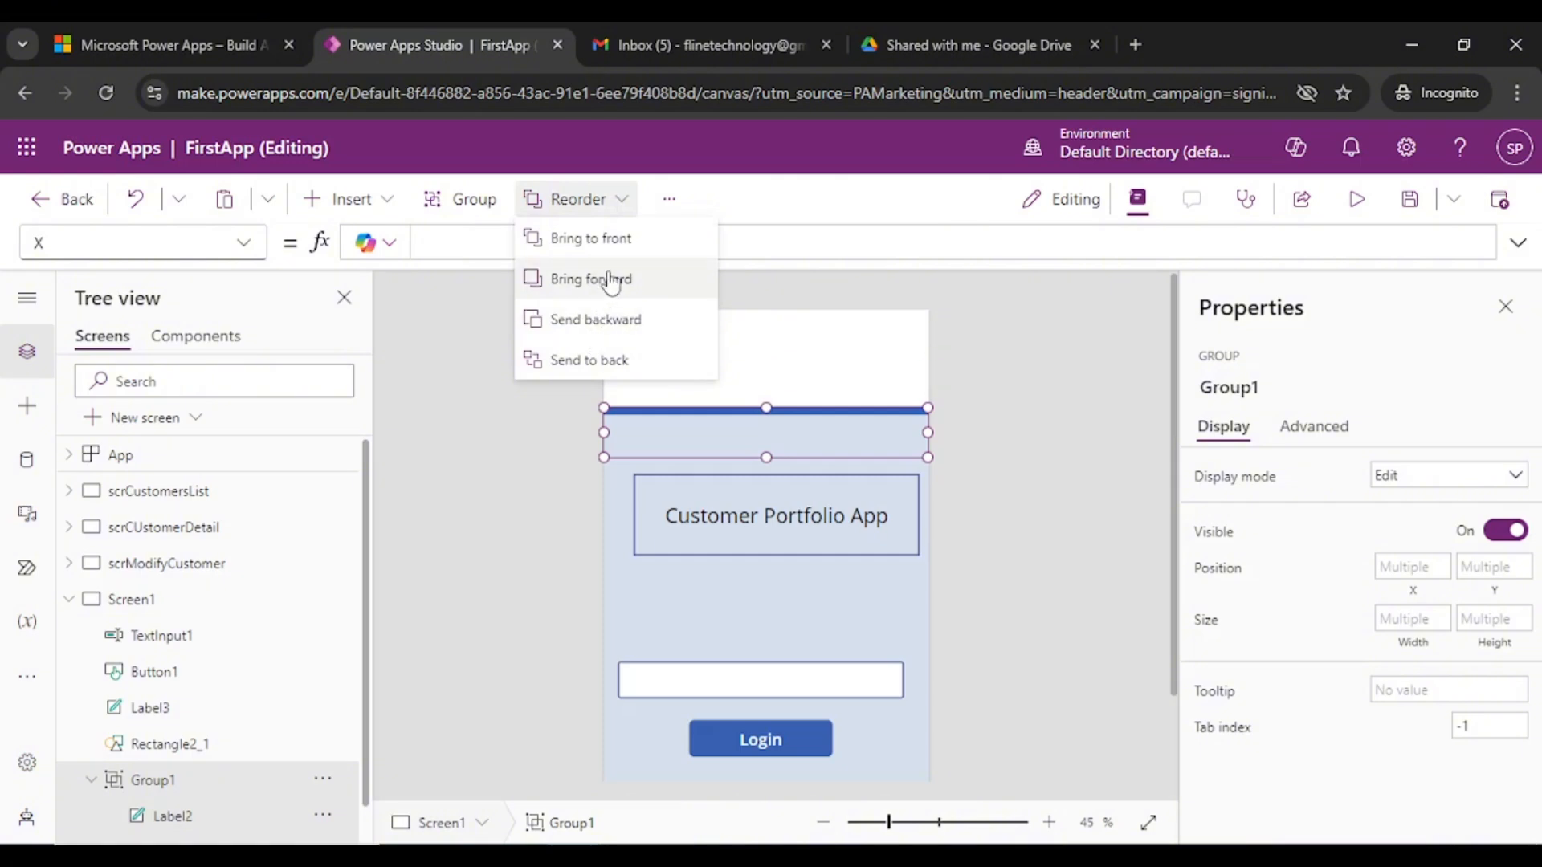
{"action": "left_click", "coordinate": [617, 241]}
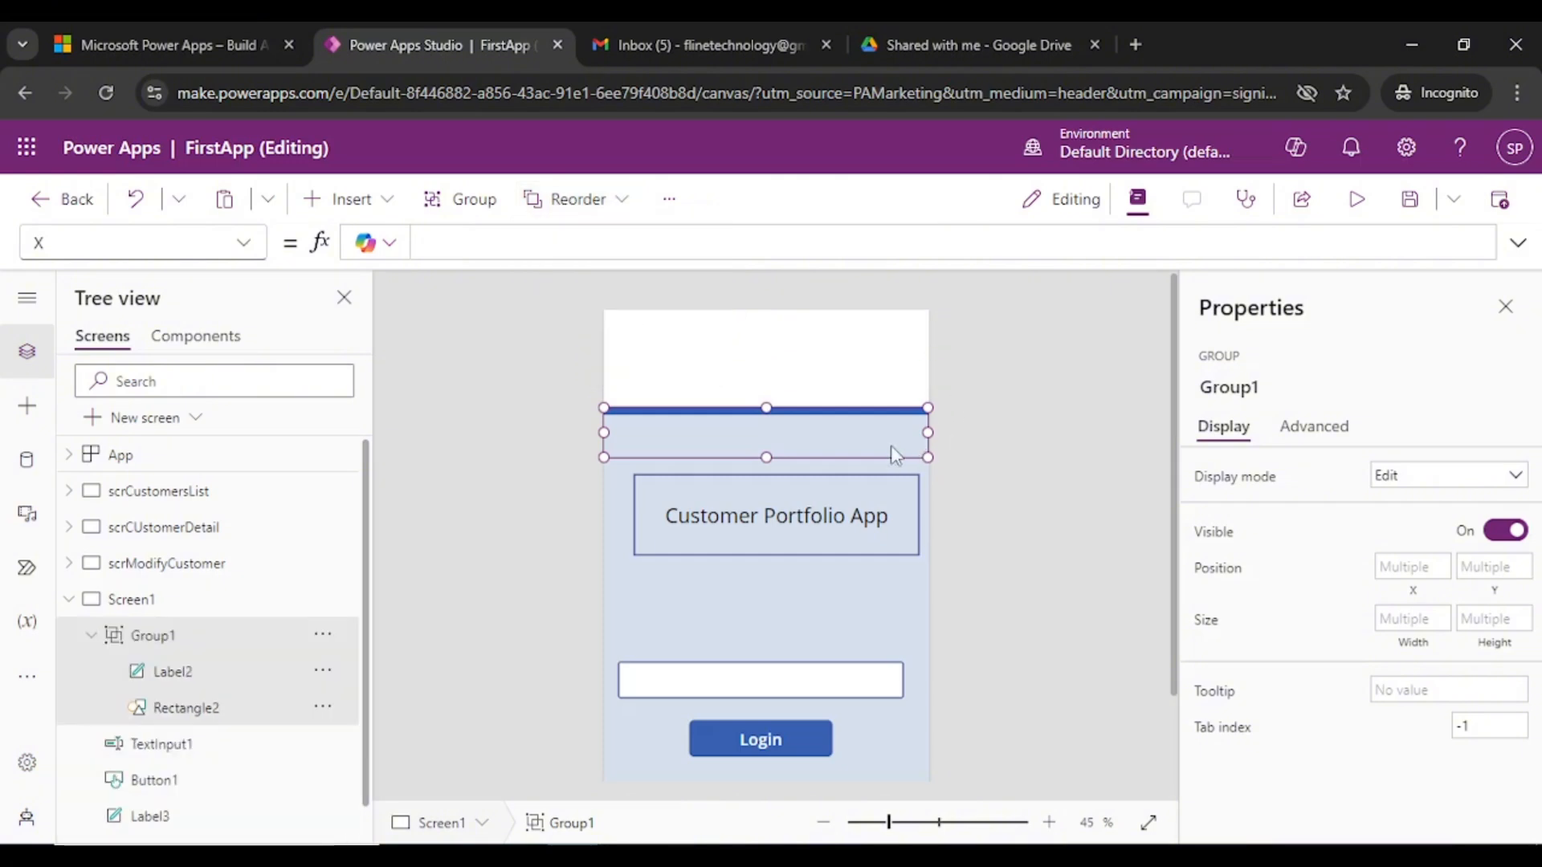
- Stretch the pale background rectangle up to the top, filling the screen at 640×1136
{"action": "left_click", "coordinate": [915, 608]}
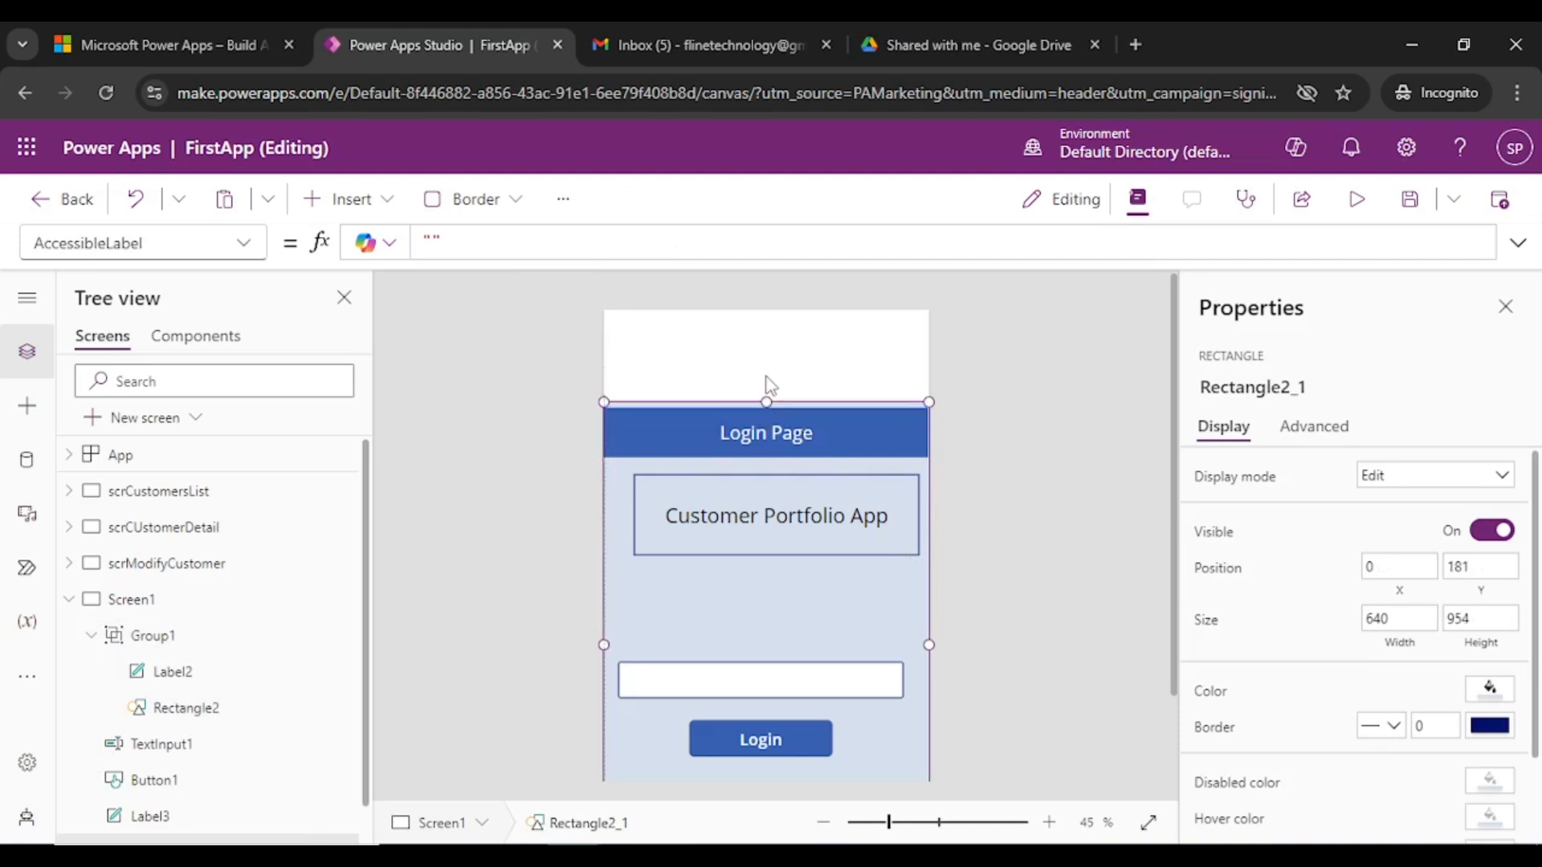
{"action": "left_click_drag", "start_coordinate": [767, 401], "coordinate": [765, 309]}
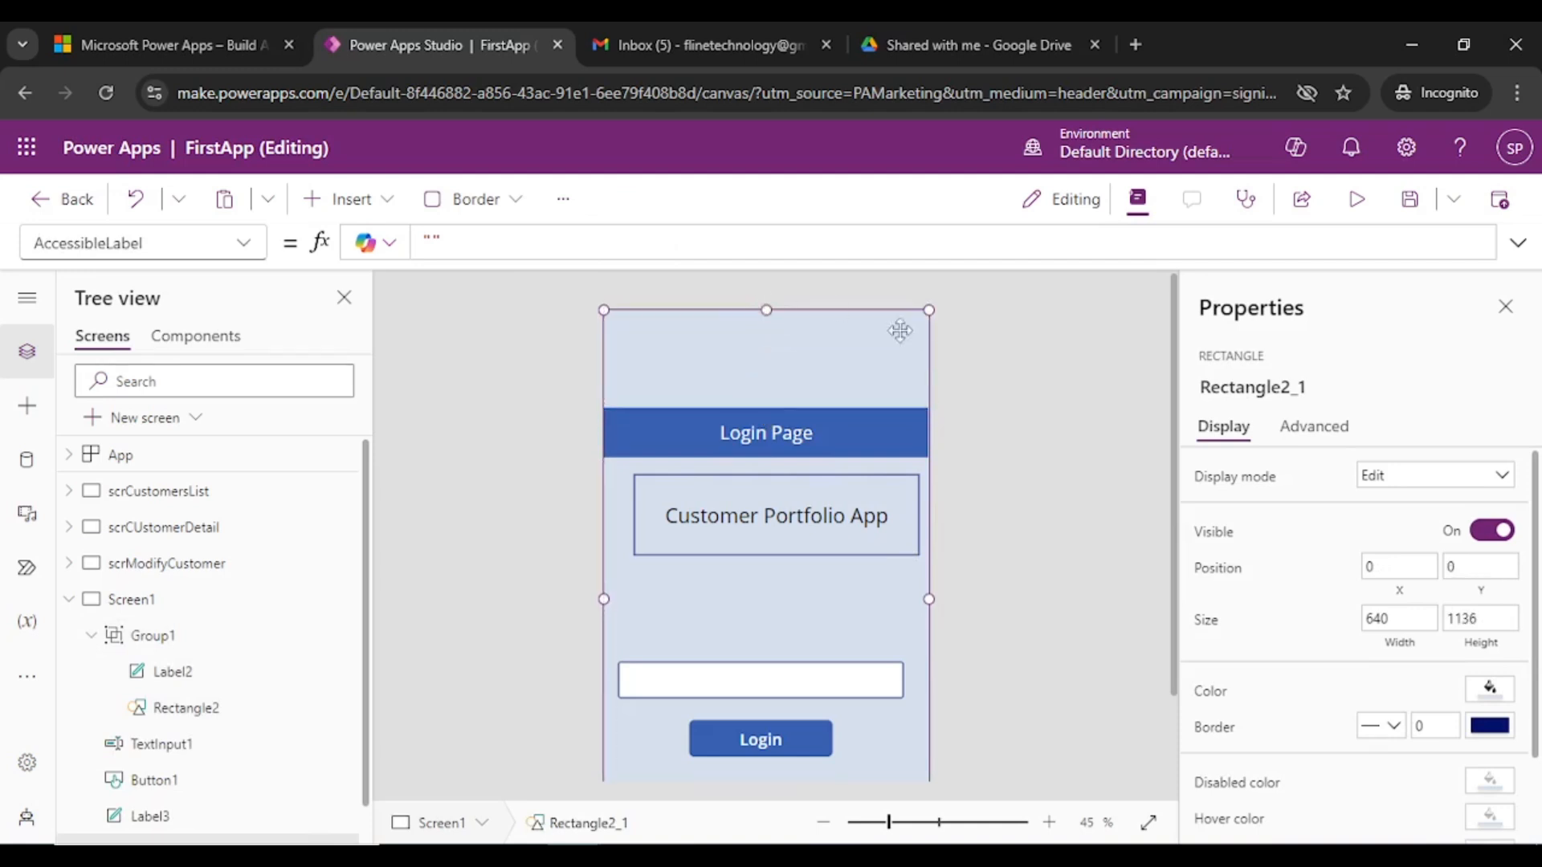
{"action": "left_click", "coordinate": [933, 369]}
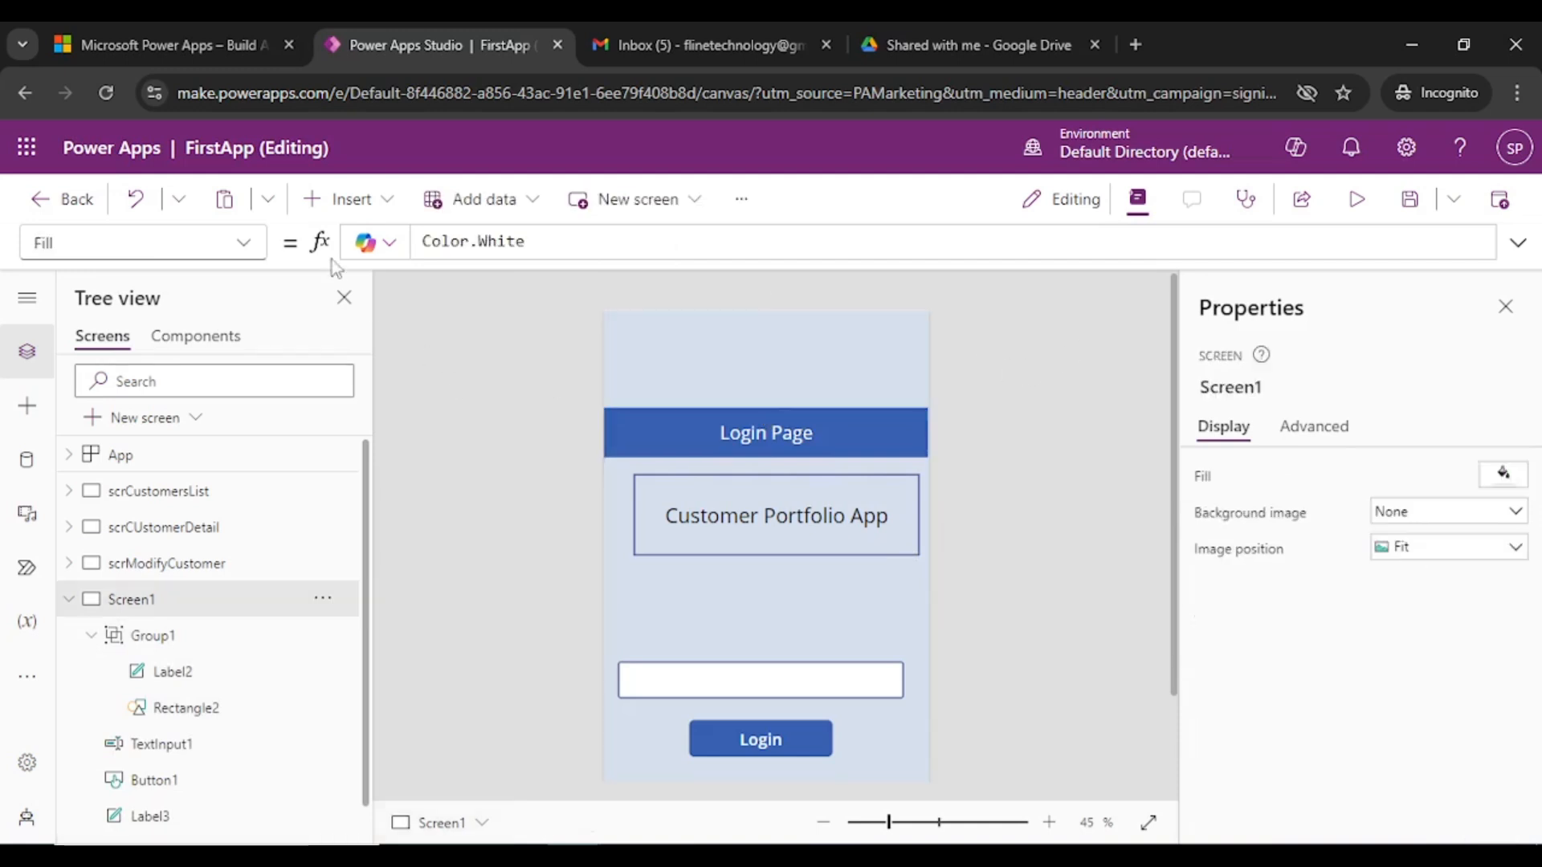
{"action": "left_click", "coordinate": [358, 210]}
- Insert an Image control and shrink it to 197×152 in the top-left corner above the Login Page banner
{"action": "scroll", "coordinate": [551, 657], "scroll_direction": "down", "scroll_amount": 1}
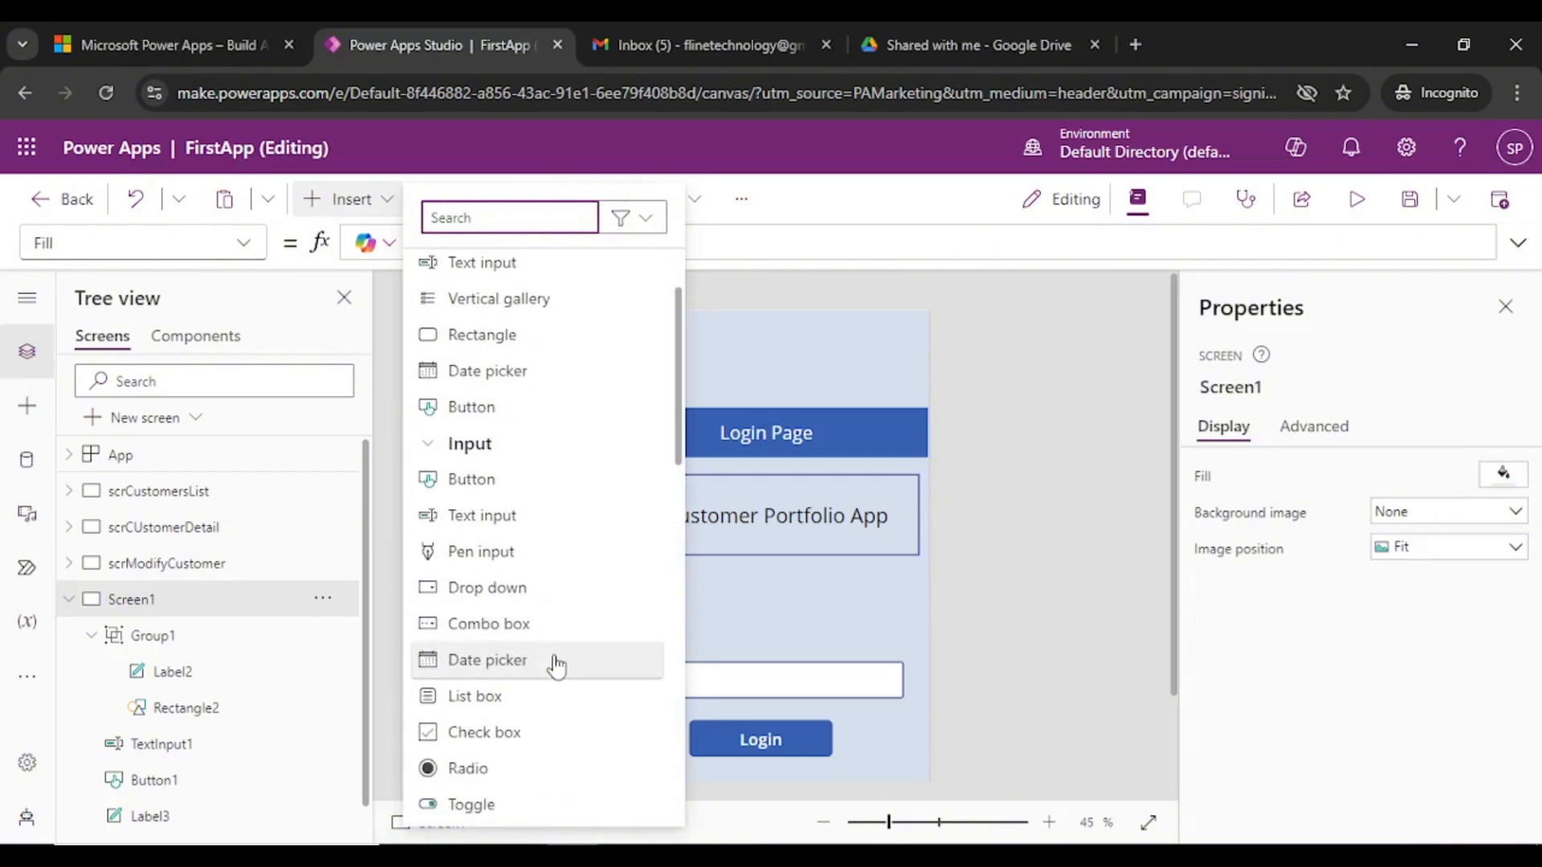
{"action": "scroll", "coordinate": [554, 675], "scroll_direction": "down", "scroll_amount": 1}
{"action": "scroll", "coordinate": [551, 695], "scroll_direction": "up", "scroll_amount": 3}
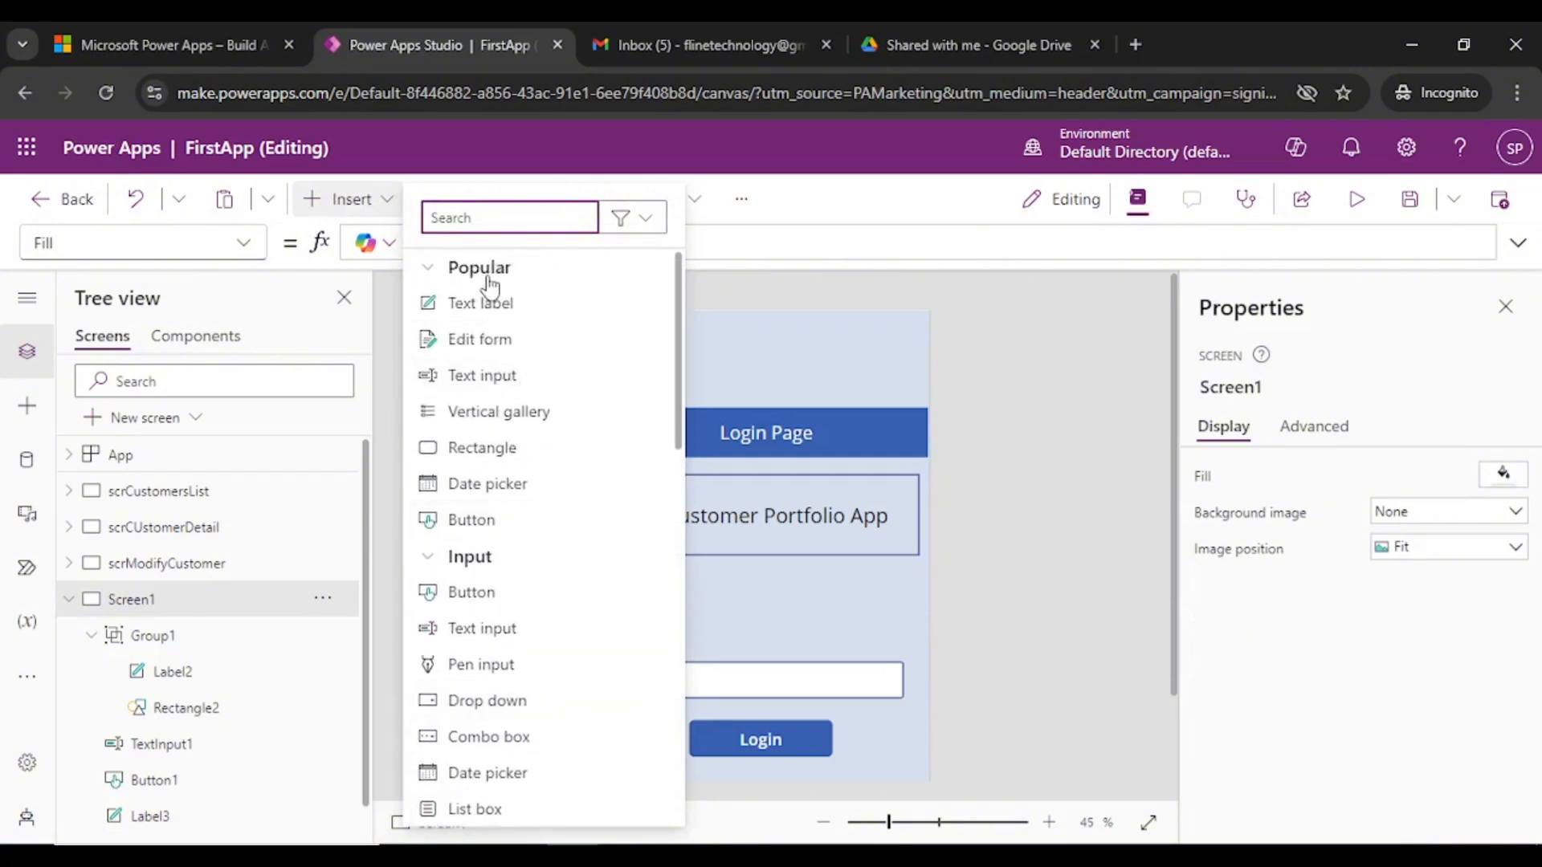
{"action": "type", "text": "image"}
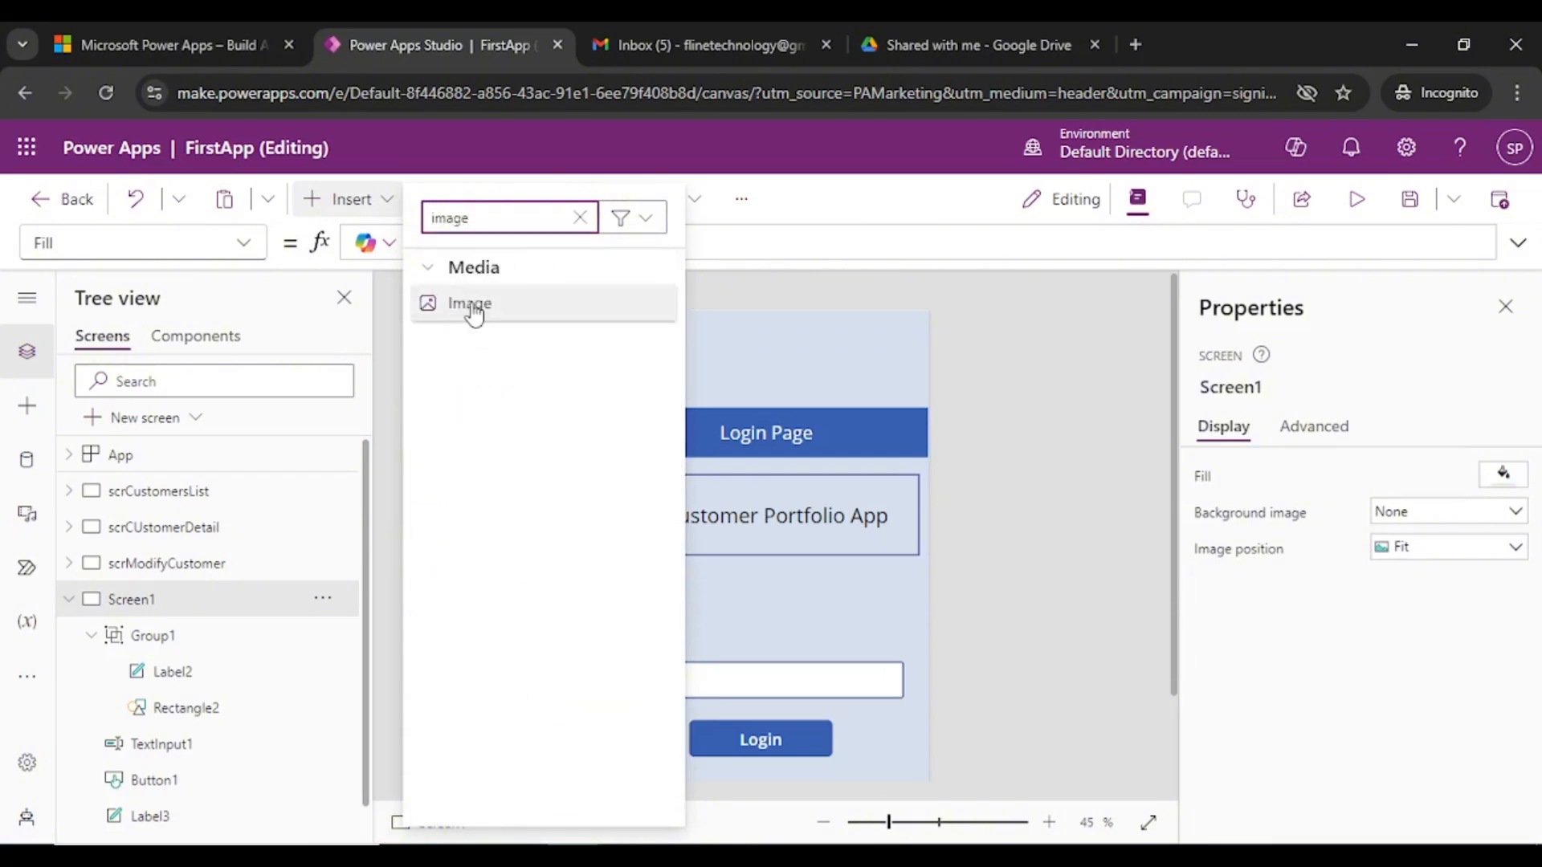
{"action": "left_click", "coordinate": [471, 304]}
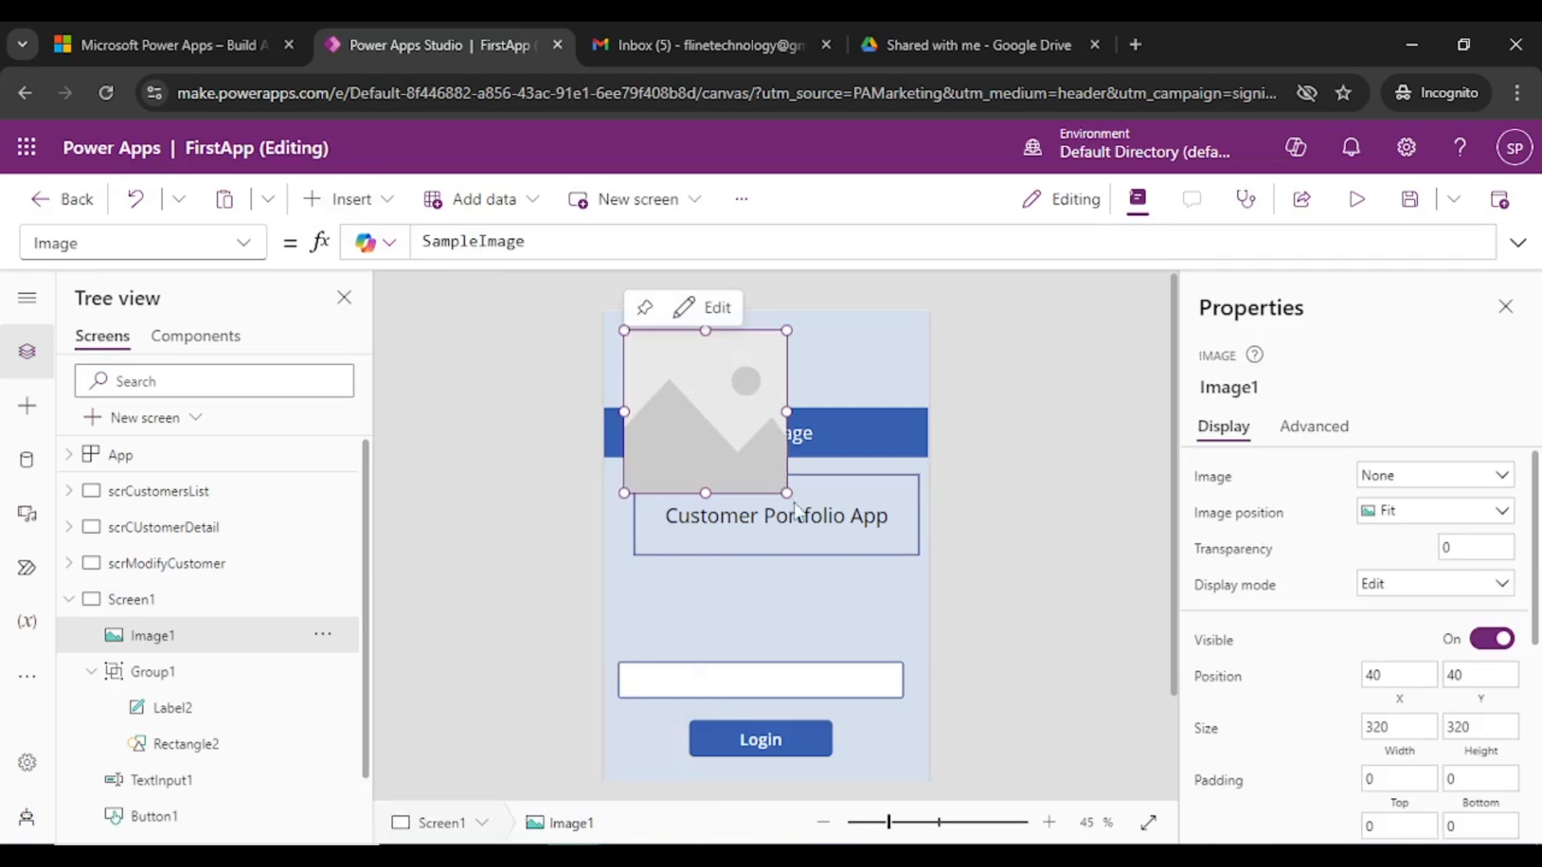
{"action": "left_click_drag", "start_coordinate": [786, 492], "coordinate": [651, 383]}
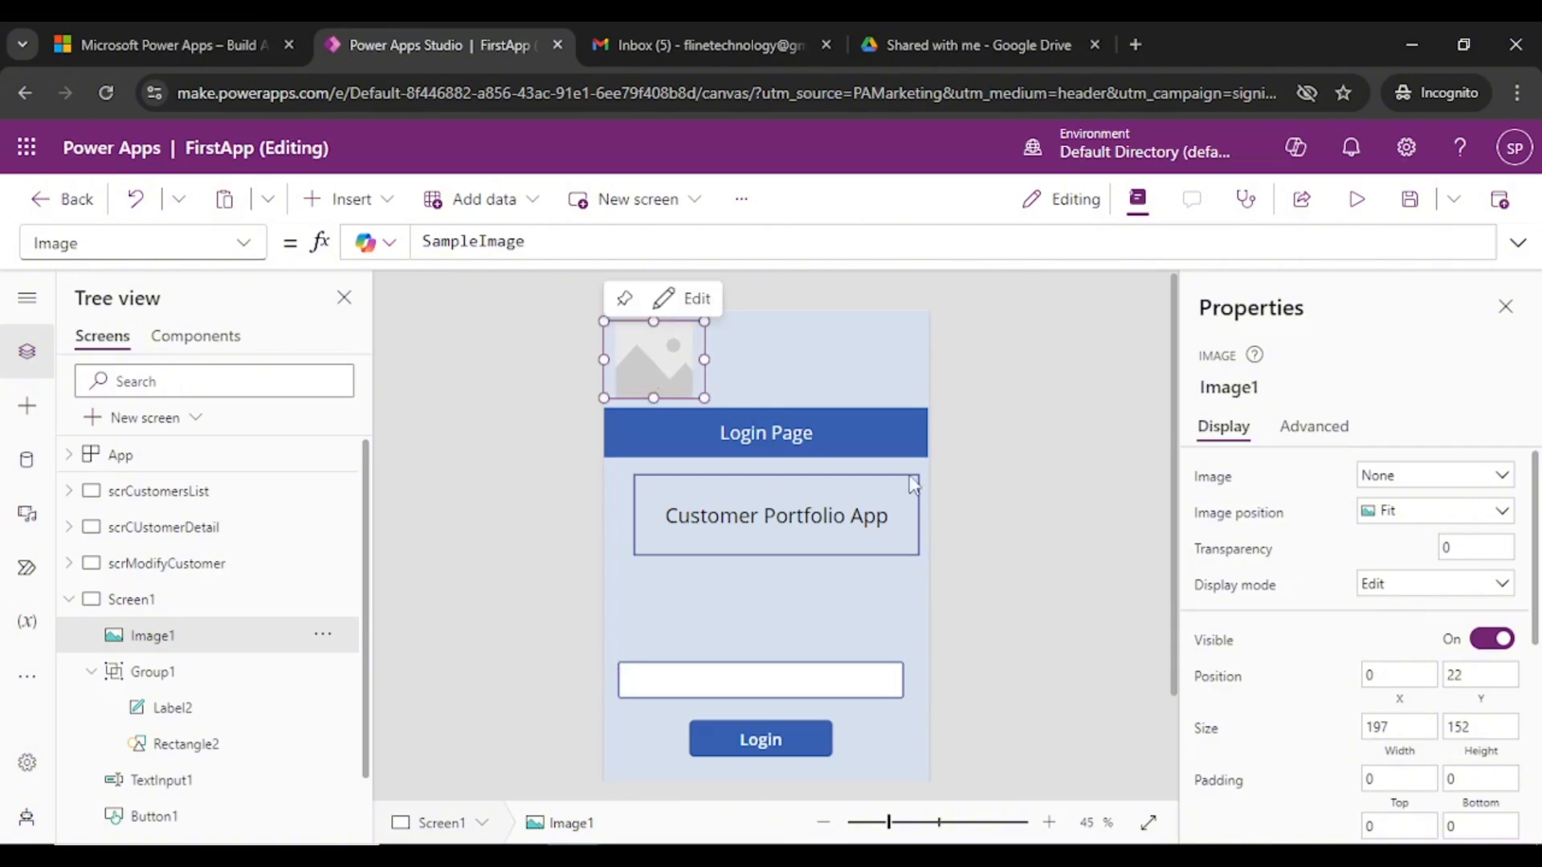
{"action": "left_click", "coordinate": [1458, 478]}
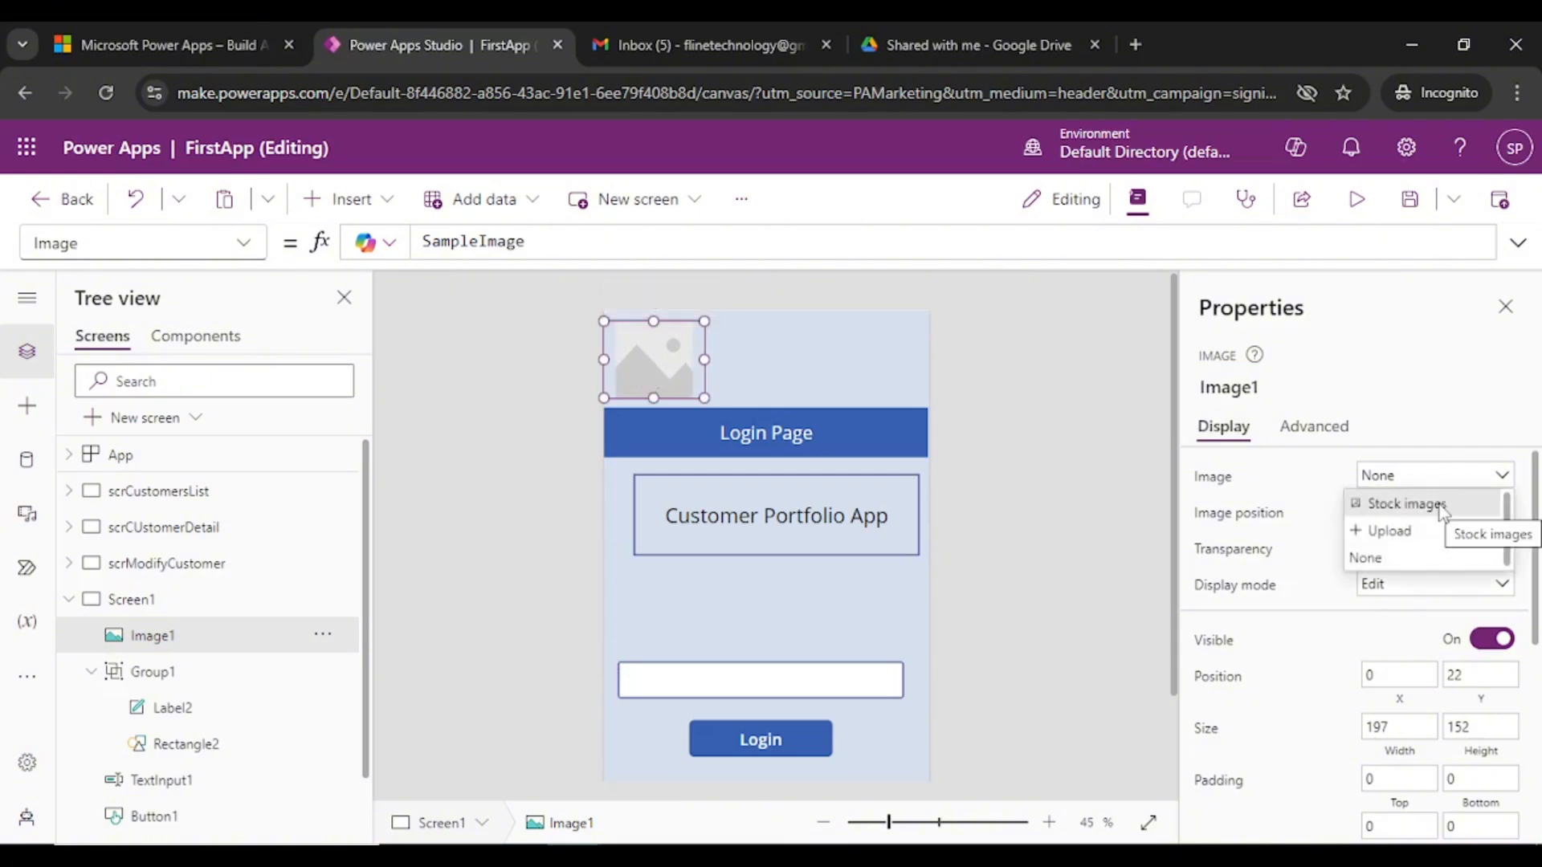
- Fill Image1 with the stethoscope photo from the Stock images library
{"action": "left_click", "coordinate": [1440, 506]}
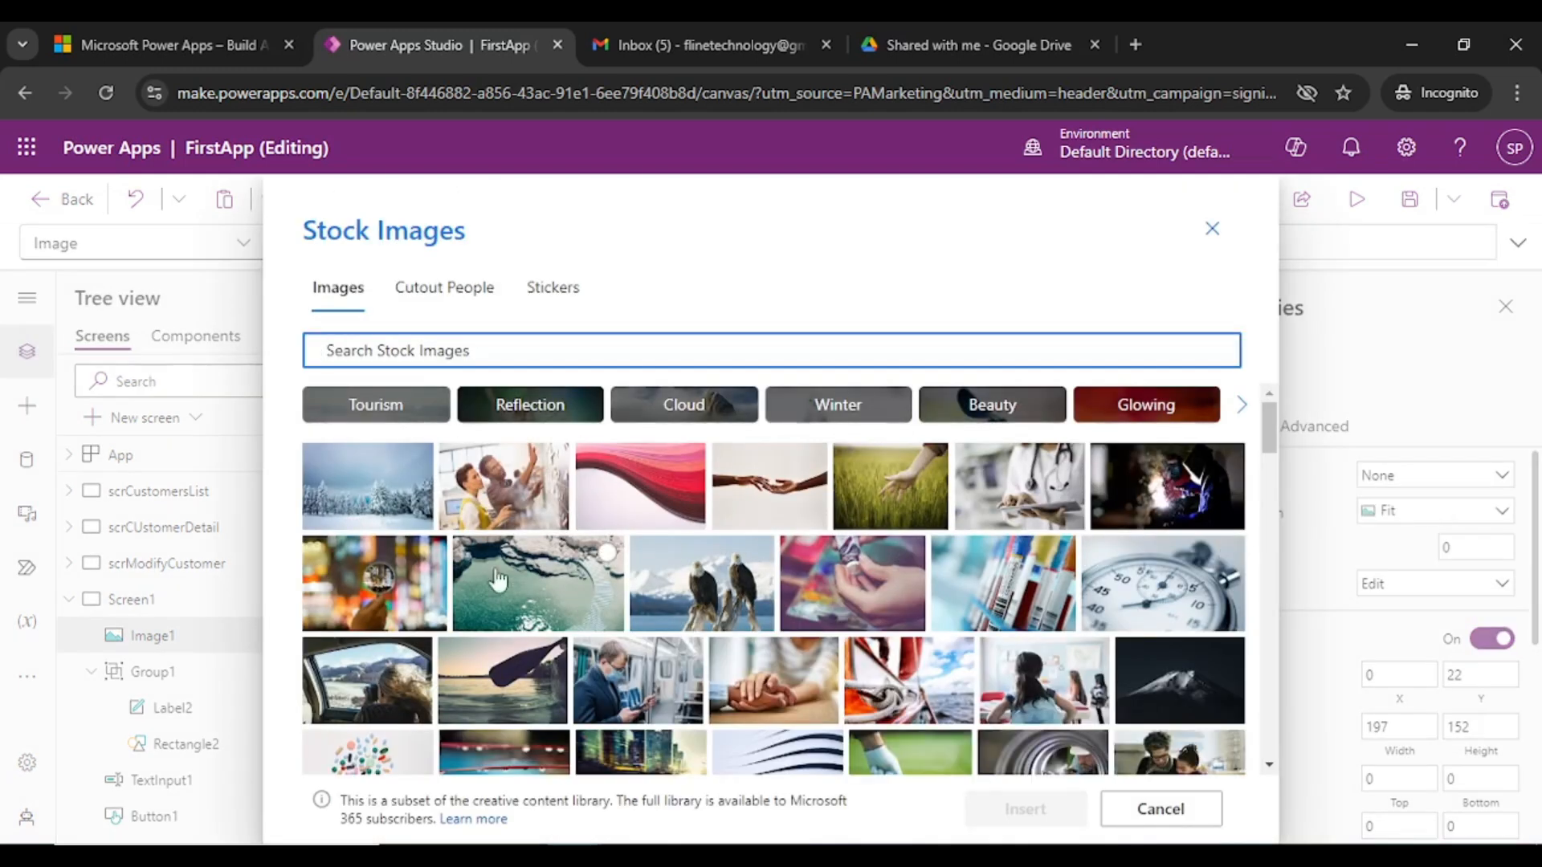
{"action": "scroll", "coordinate": [562, 650], "scroll_direction": "down", "scroll_amount": 2}
{"action": "scroll", "coordinate": [858, 655], "scroll_direction": "down", "scroll_amount": 2}
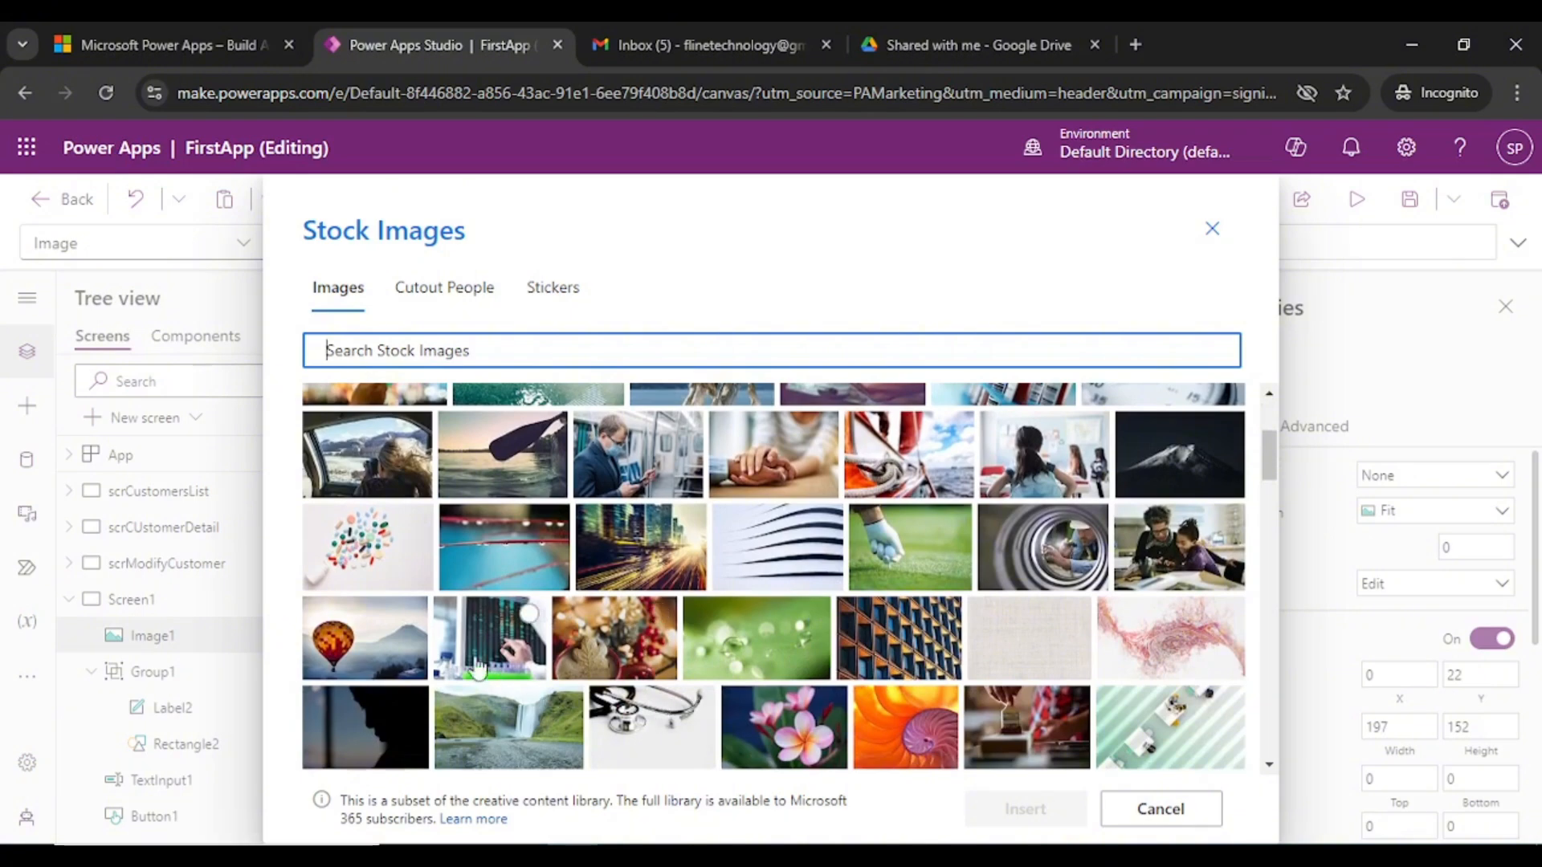
{"action": "left_click", "coordinate": [657, 717]}
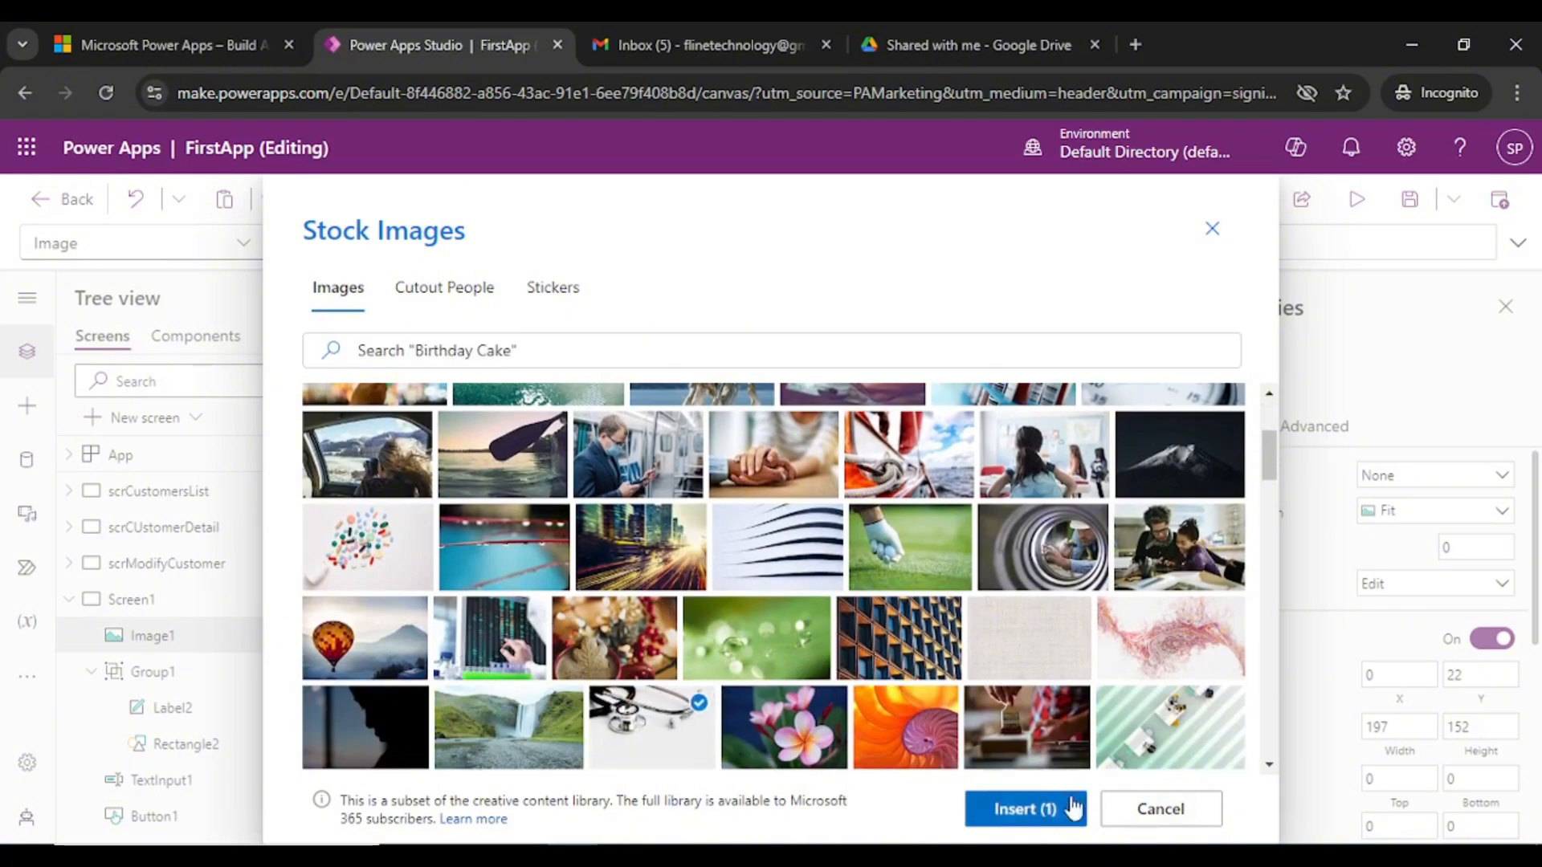
{"action": "left_click", "coordinate": [1034, 810]}
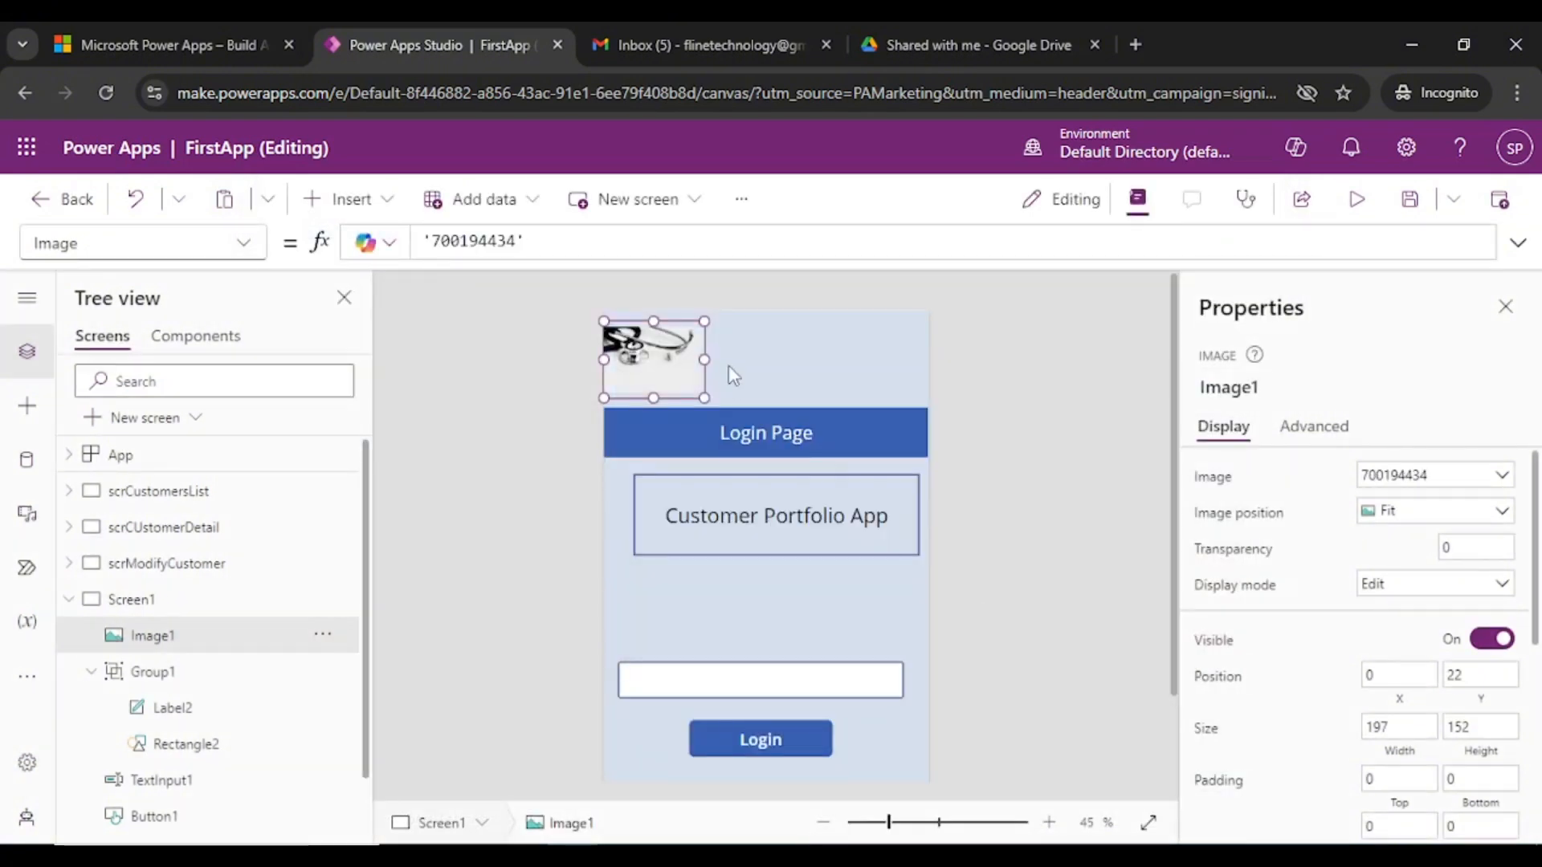
- Nudge the stethoscope image slightly to the right
{"action": "left_click", "coordinate": [877, 388]}
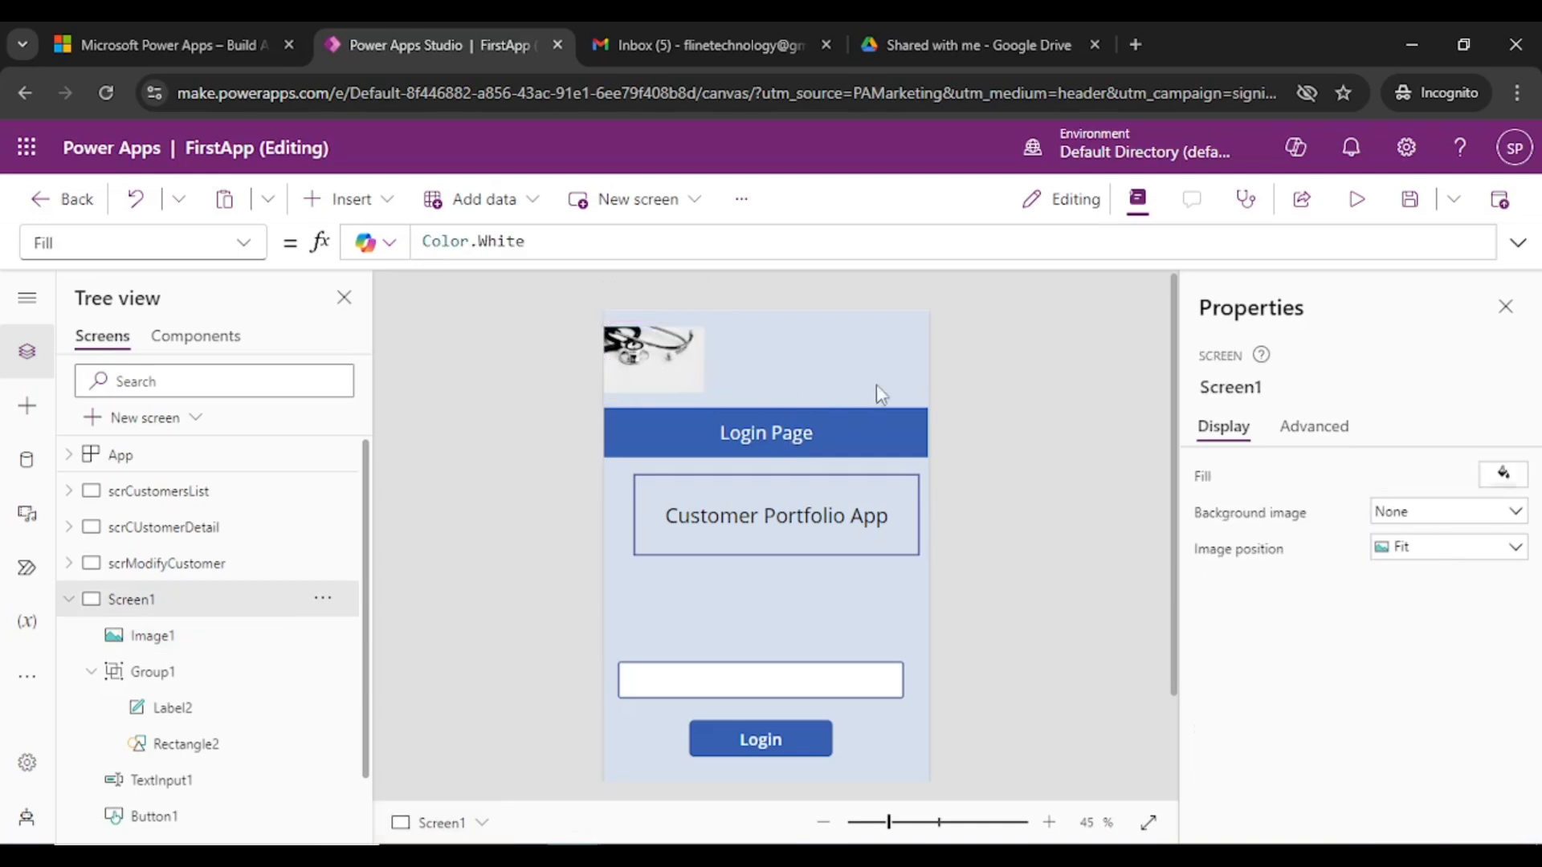
{"action": "left_click", "coordinate": [659, 370]}
{"action": "left_click_drag", "start_coordinate": [659, 369], "coordinate": [673, 364]}
{"action": "left_click", "coordinate": [1116, 530]}
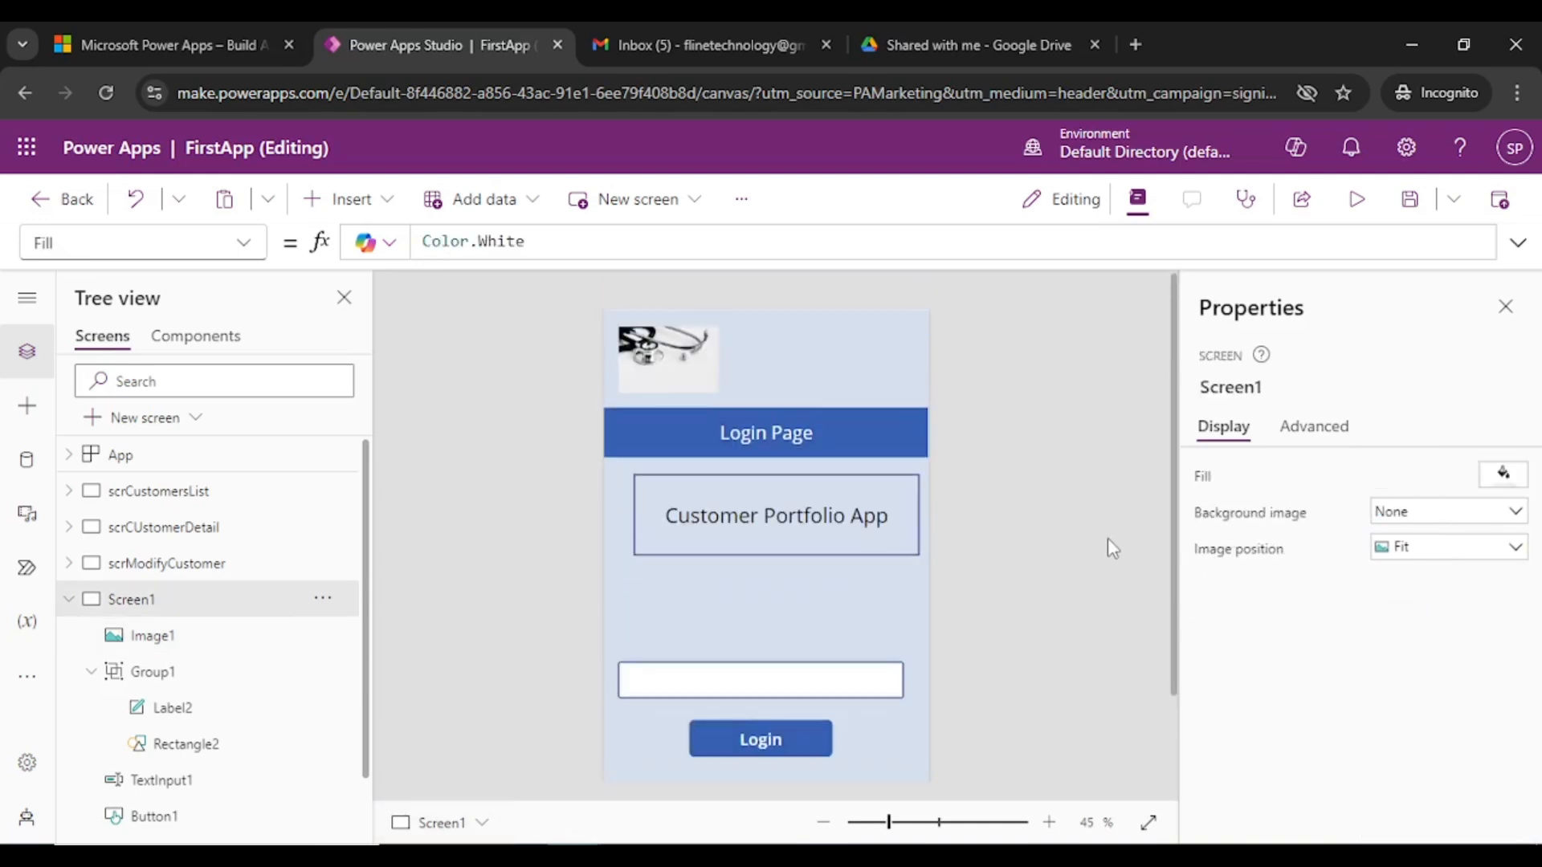
- Move the password text box and Login button lower together and make them taller
{"action": "scroll", "coordinate": [1107, 540], "scroll_direction": "down", "scroll_amount": 2}
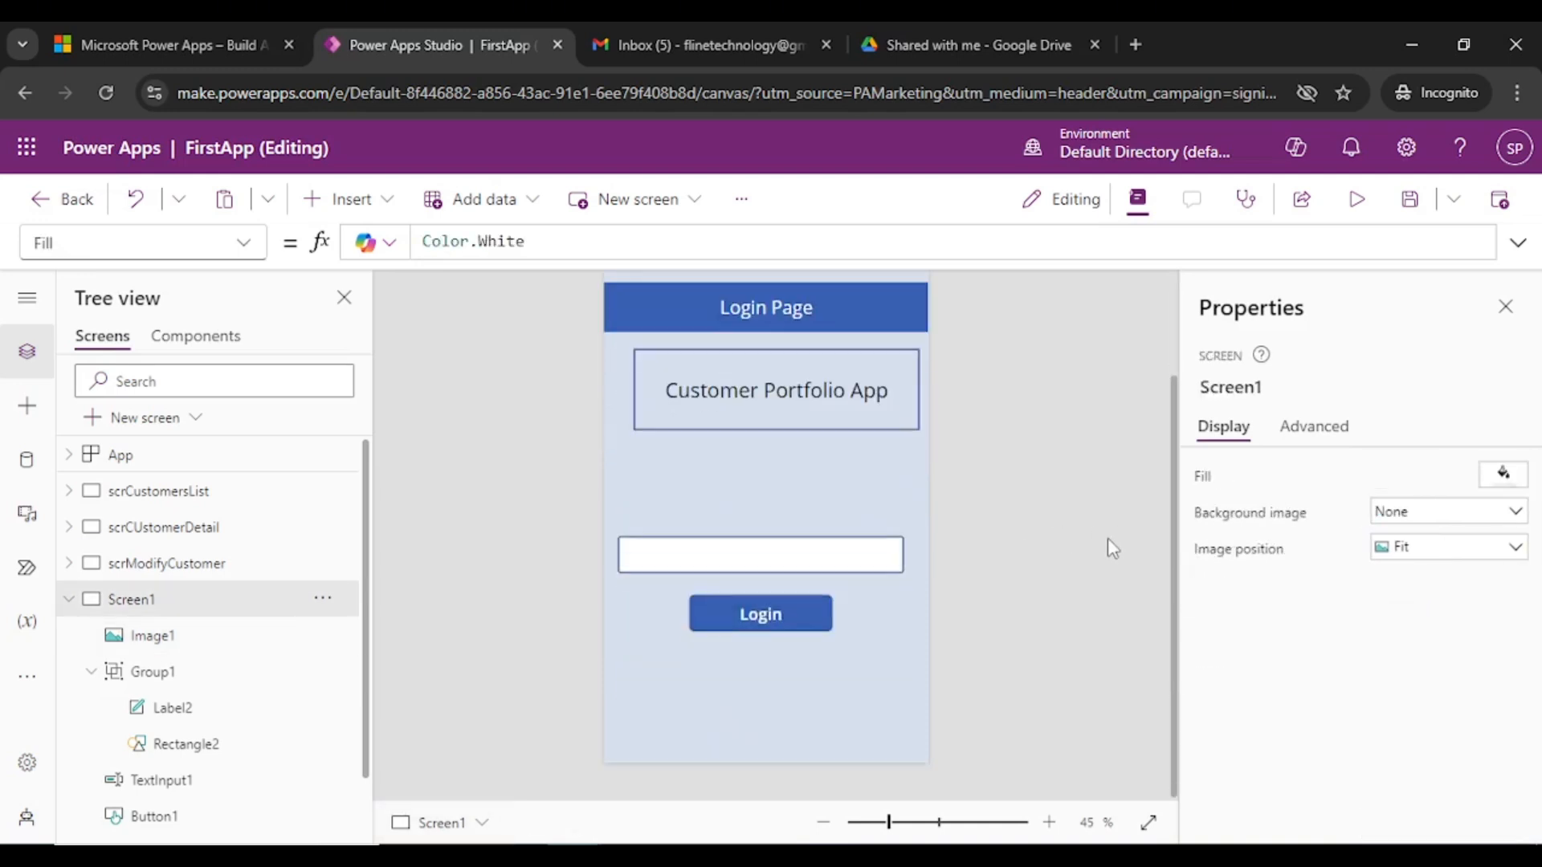
{"action": "left_click", "coordinate": [756, 571]}
{"action": "left_click", "coordinate": [760, 613], "text": "ctrl"}
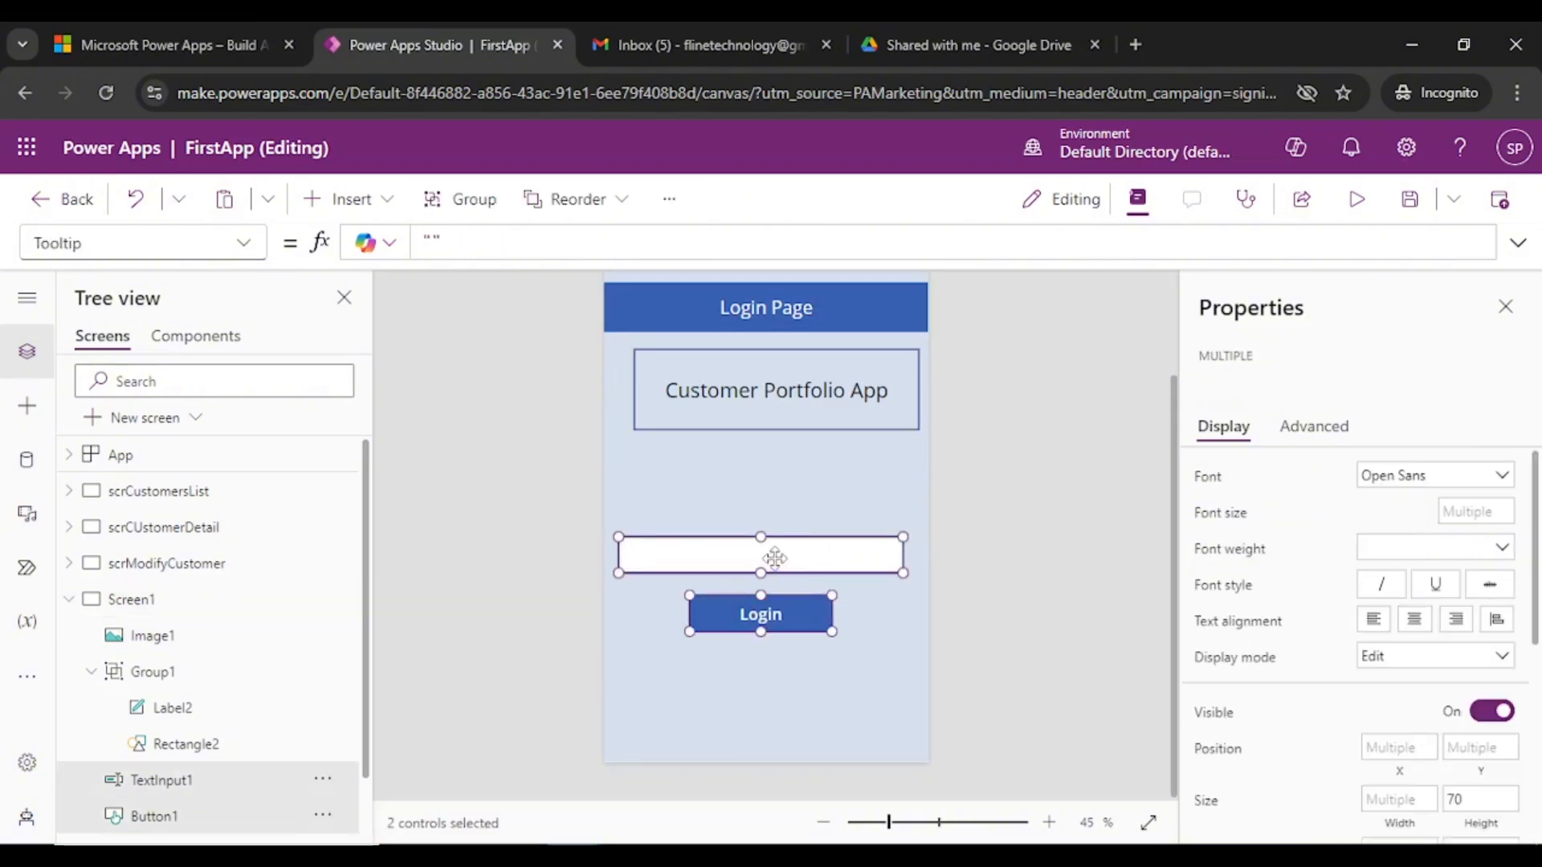
{"action": "left_click_drag", "start_coordinate": [774, 557], "coordinate": [772, 644]}
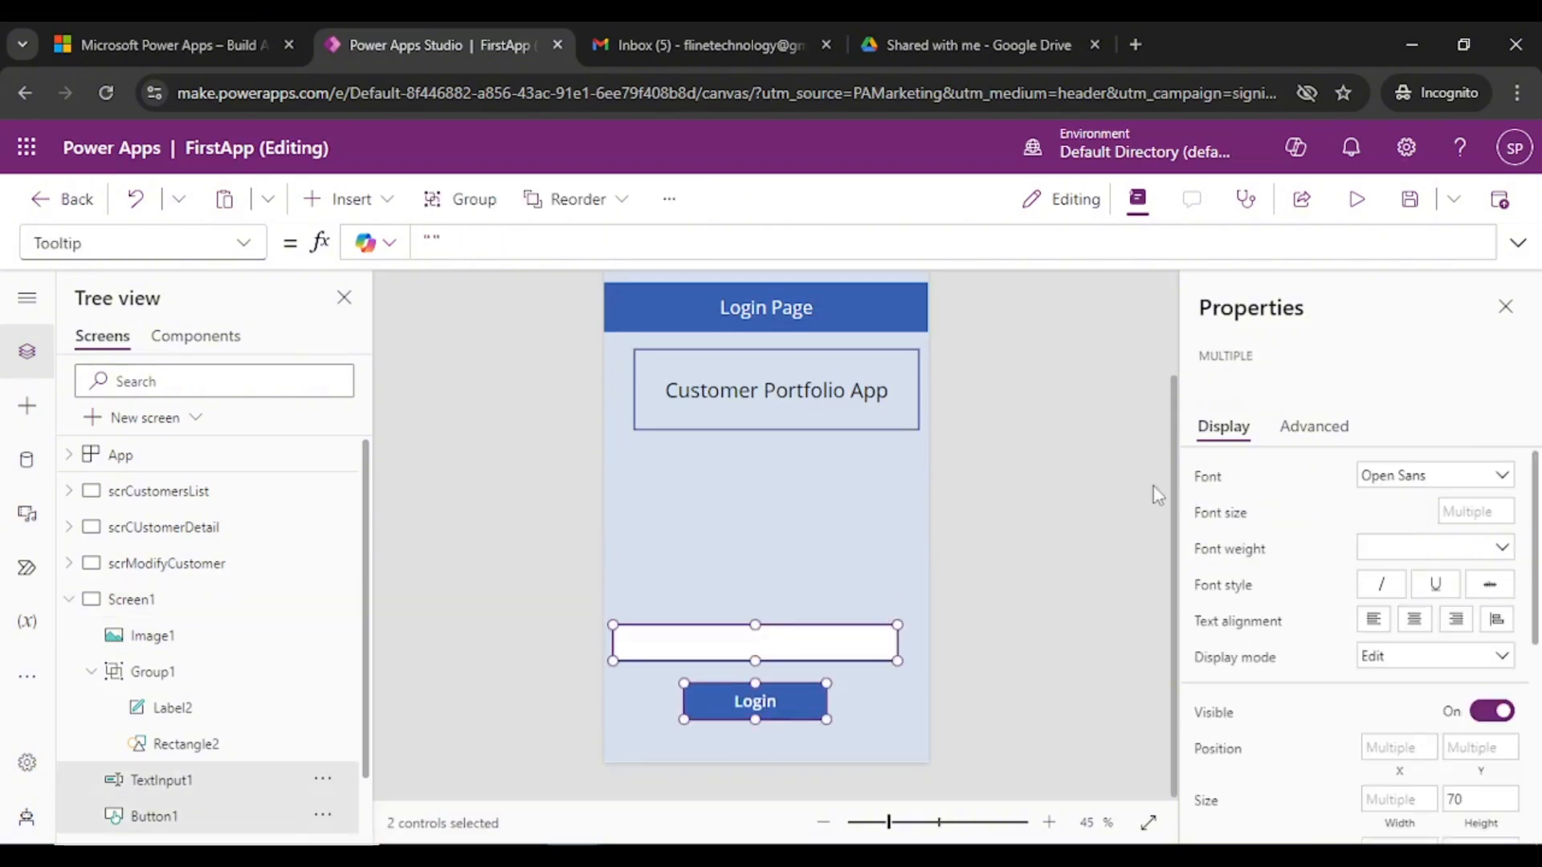
{"action": "left_click", "coordinate": [1062, 517]}
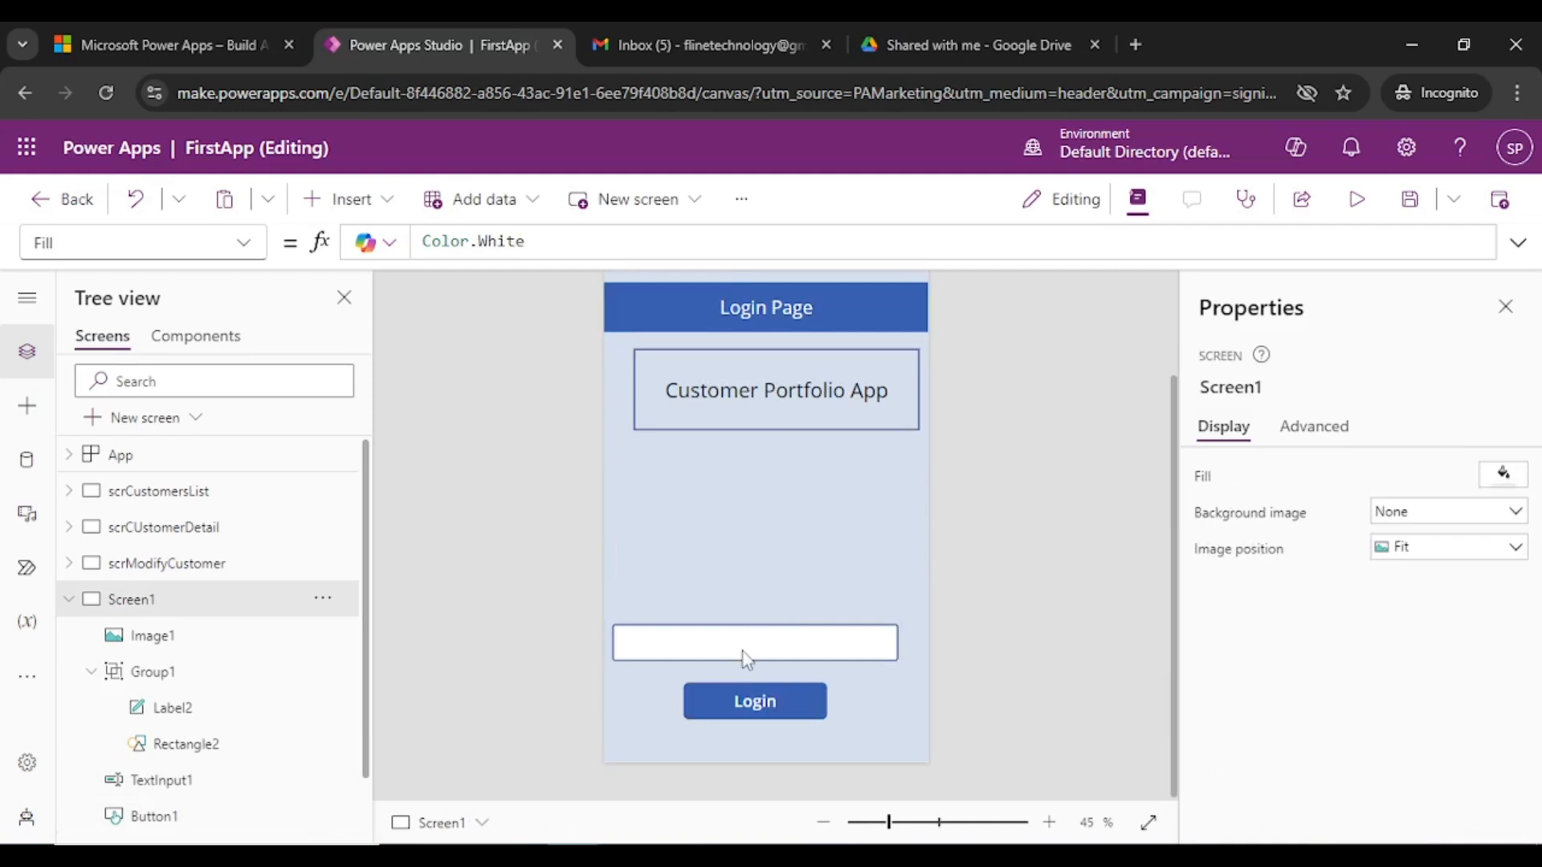
{"action": "left_click", "coordinate": [737, 652]}
{"action": "left_click", "coordinate": [753, 715], "text": "ctrl"}
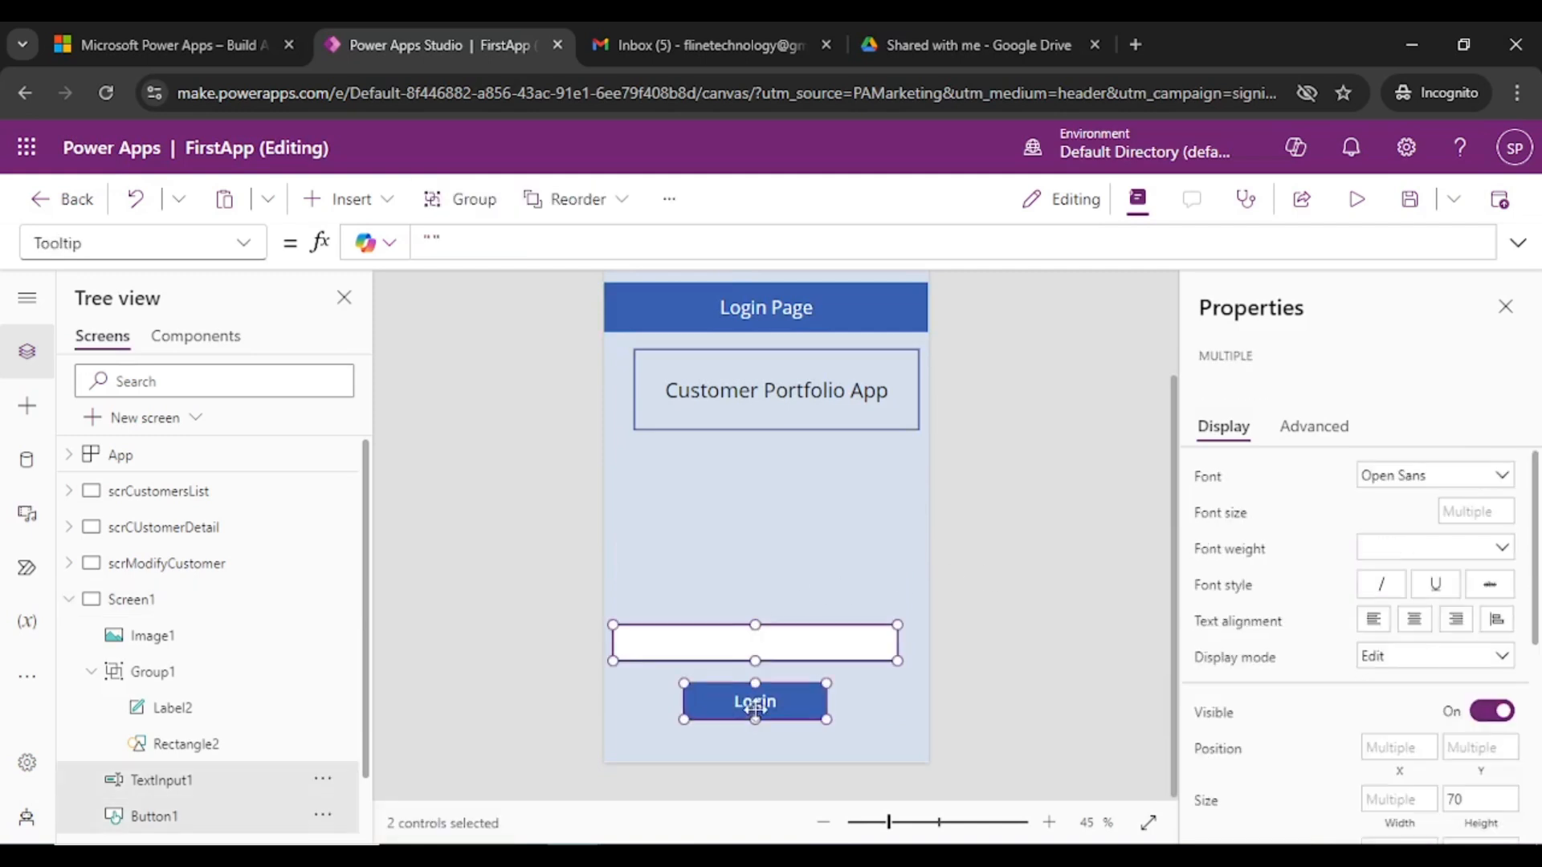
{"action": "mouse_move", "coordinate": [755, 709]}
{"action": "left_mouse_down"}
{"action": "mouse_move", "coordinate": [783, 715]}
{"action": "mouse_move", "coordinate": [761, 721]}
{"action": "left_mouse_up"}
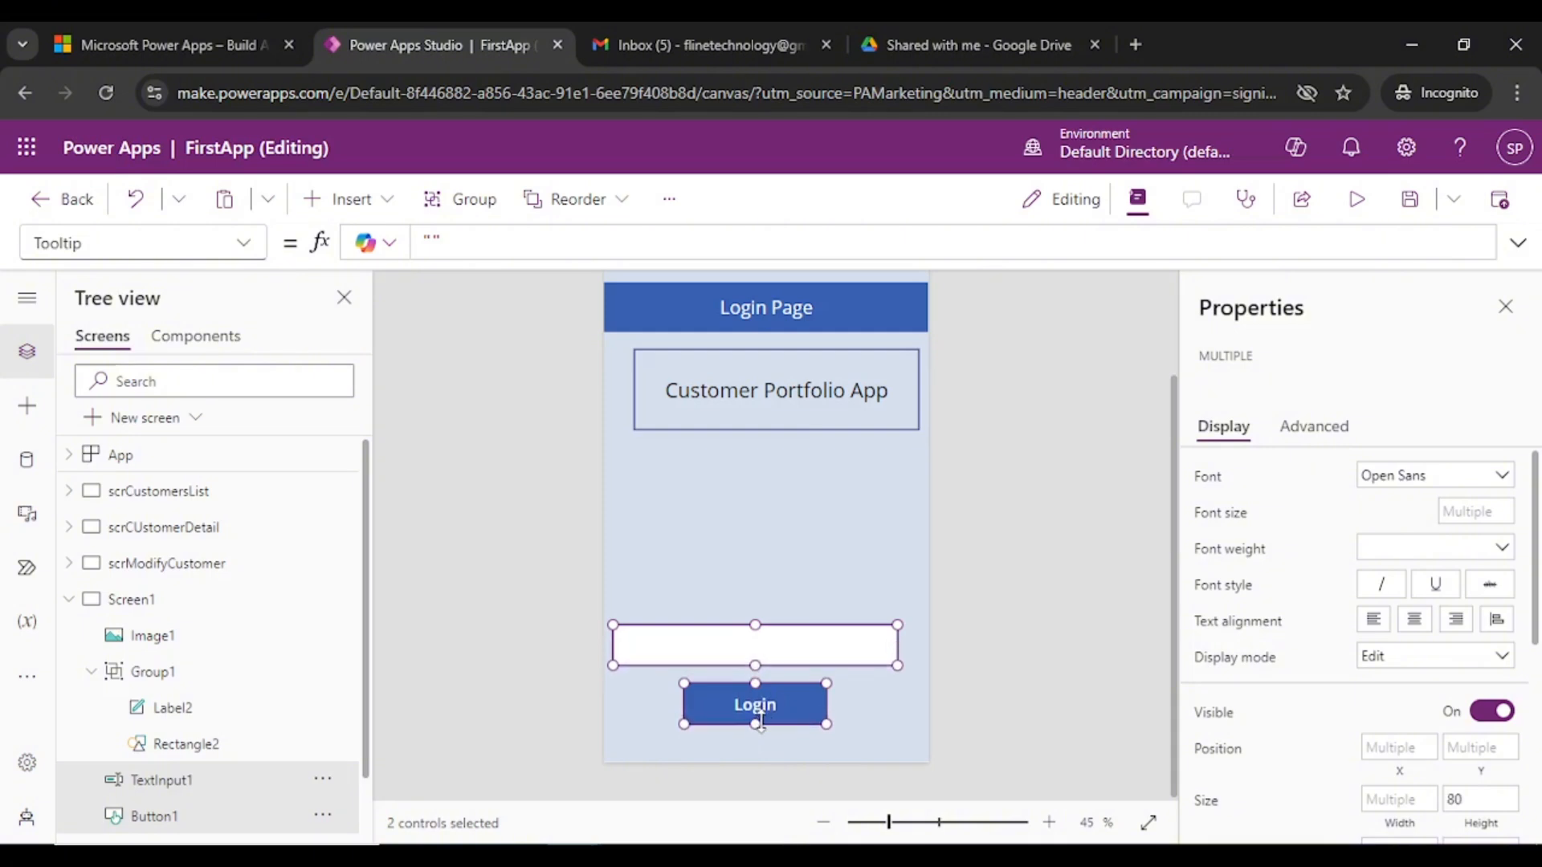
{"action": "left_click", "coordinate": [1003, 666]}
- Centre the text box and Login button horizontally on the centre guide
{"action": "left_click", "coordinate": [778, 662]}
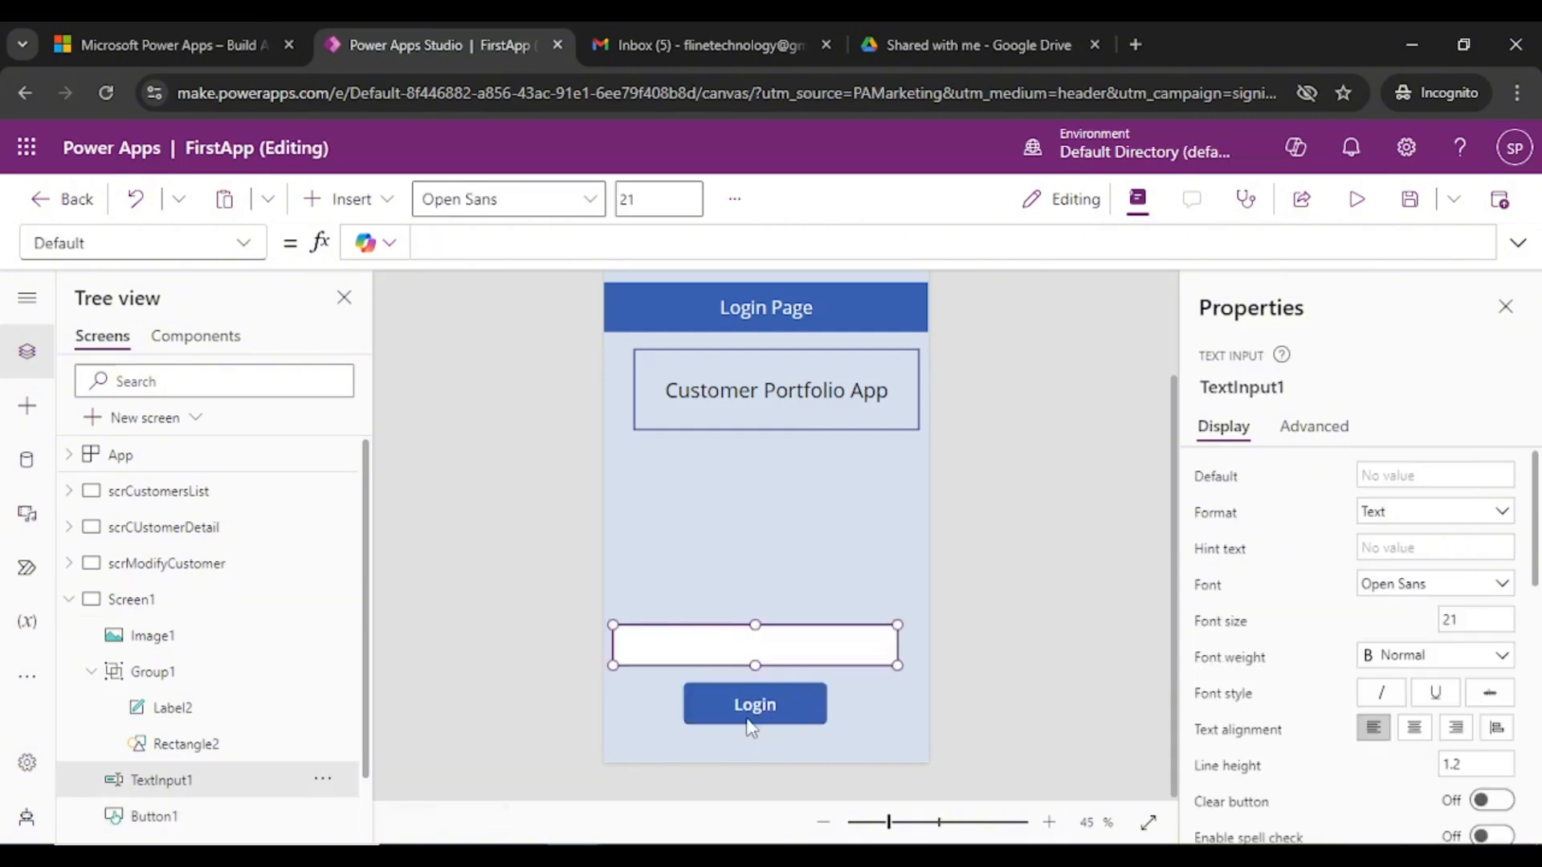
{"action": "left_click", "coordinate": [762, 710], "text": "shift"}
{"action": "left_click_drag", "start_coordinate": [759, 694], "coordinate": [763, 695]}
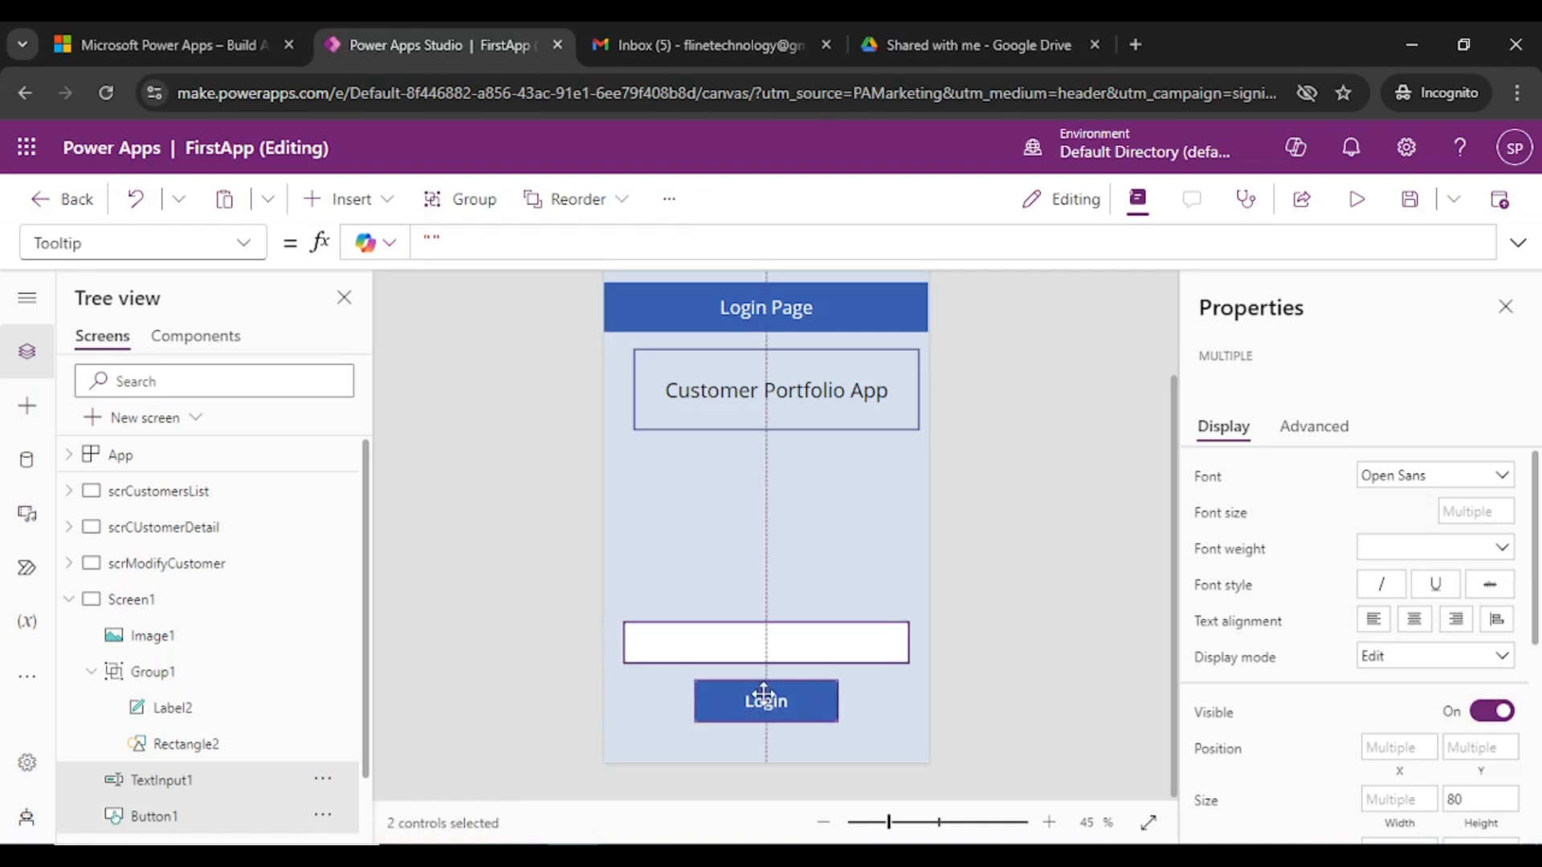
{"action": "left_click_drag", "start_coordinate": [763, 696], "coordinate": [763, 696]}
{"action": "left_click", "coordinate": [841, 682]}
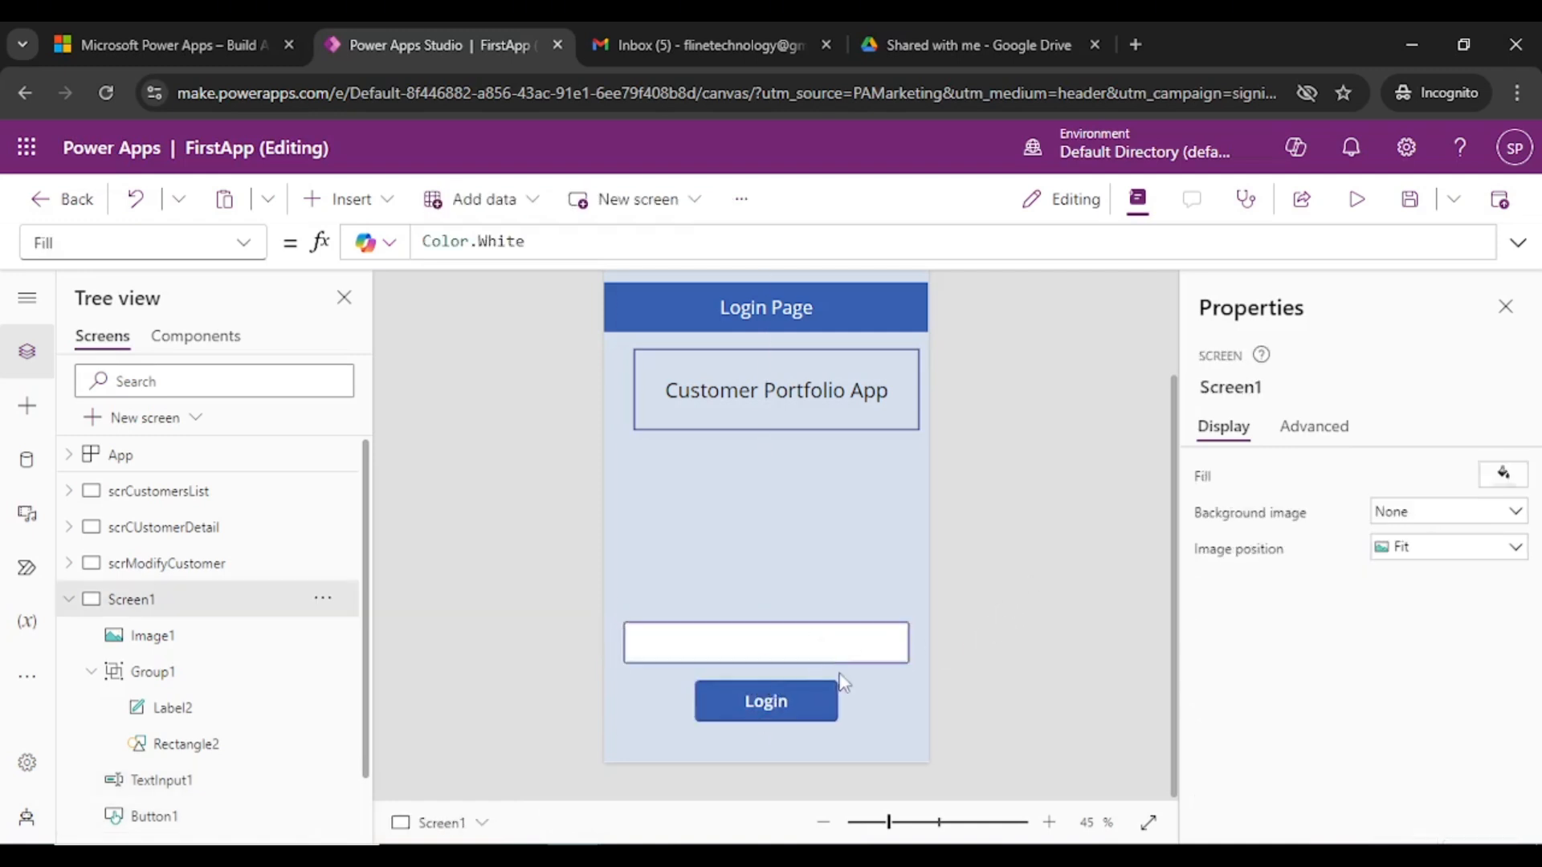
- Nudge the Customer Portfolio App title slightly left and down above them
{"action": "scroll", "coordinate": [1018, 504], "scroll_direction": "up", "scroll_amount": 2}
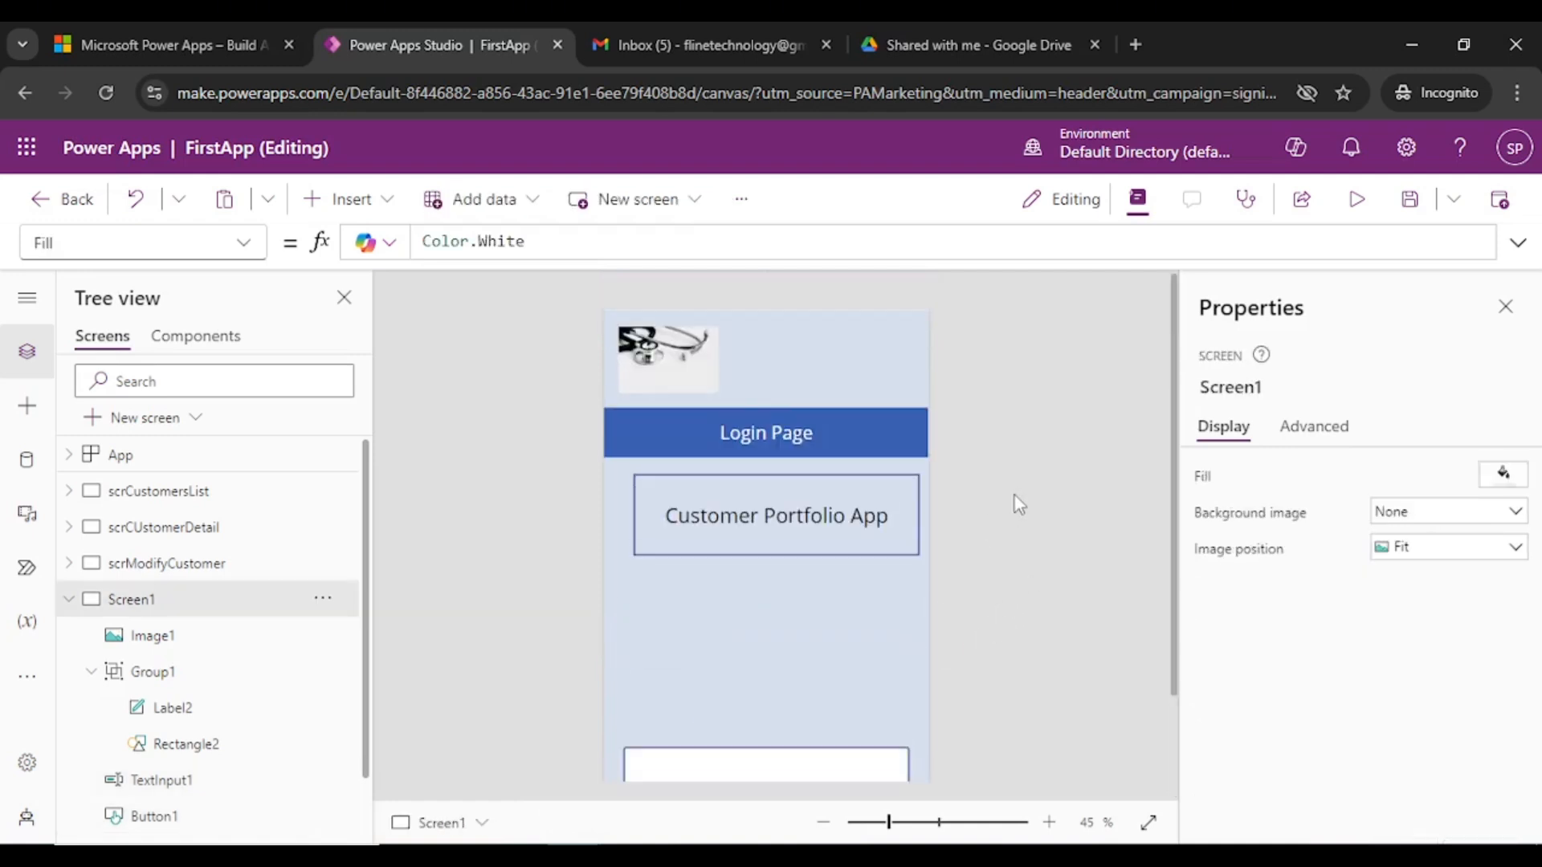
{"action": "left_click", "coordinate": [71, 602]}
{"action": "scroll", "coordinate": [1007, 504], "scroll_direction": "down", "scroll_amount": 2}
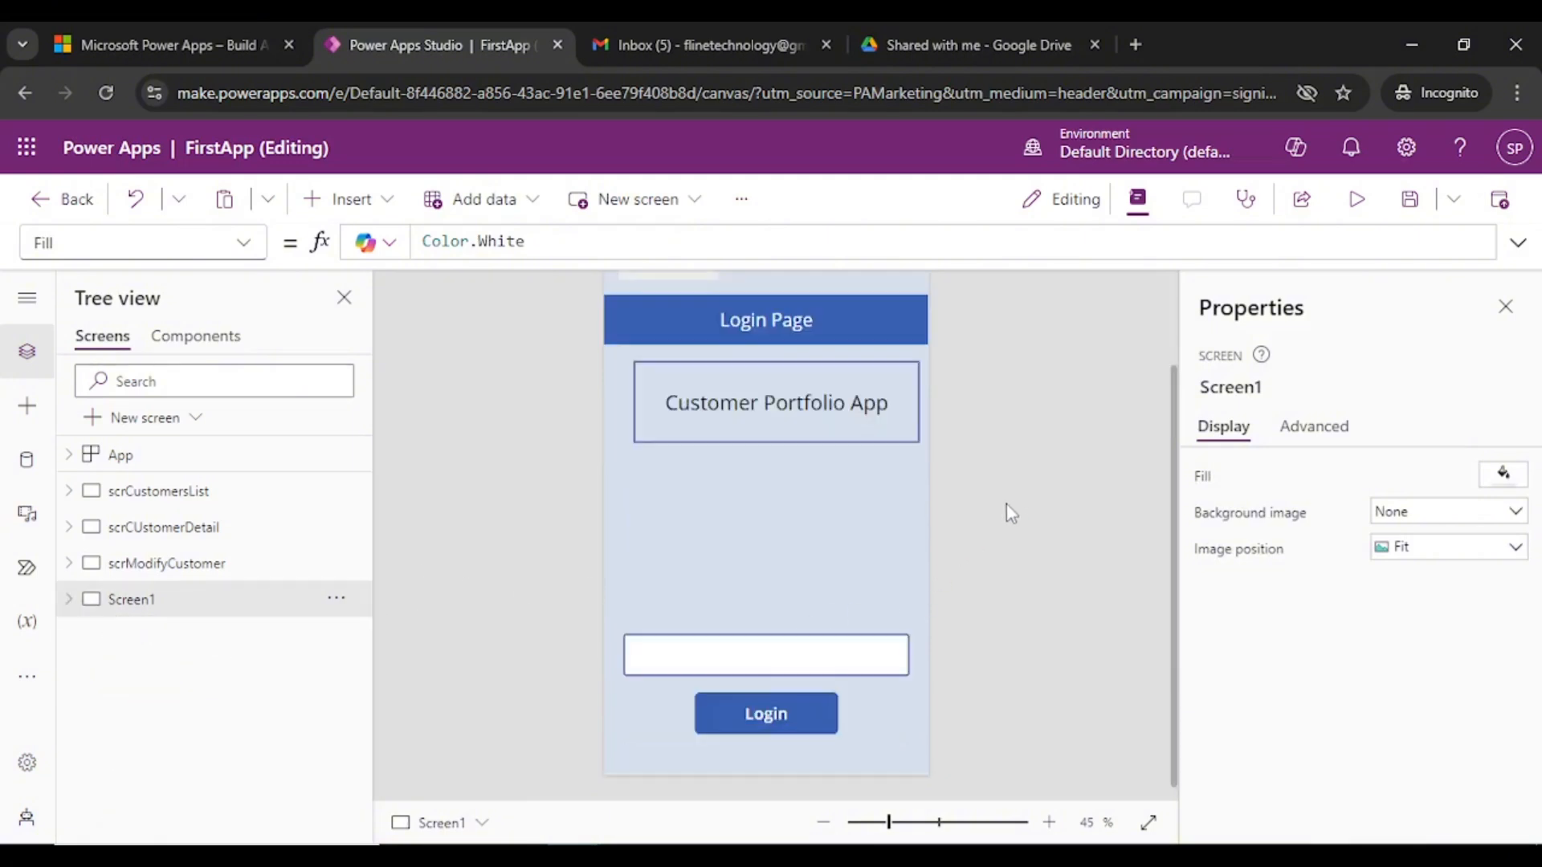
{"action": "scroll", "coordinate": [1049, 574], "scroll_direction": "up", "scroll_amount": 2}
{"action": "scroll", "coordinate": [1049, 573], "scroll_direction": "down", "scroll_amount": 2}
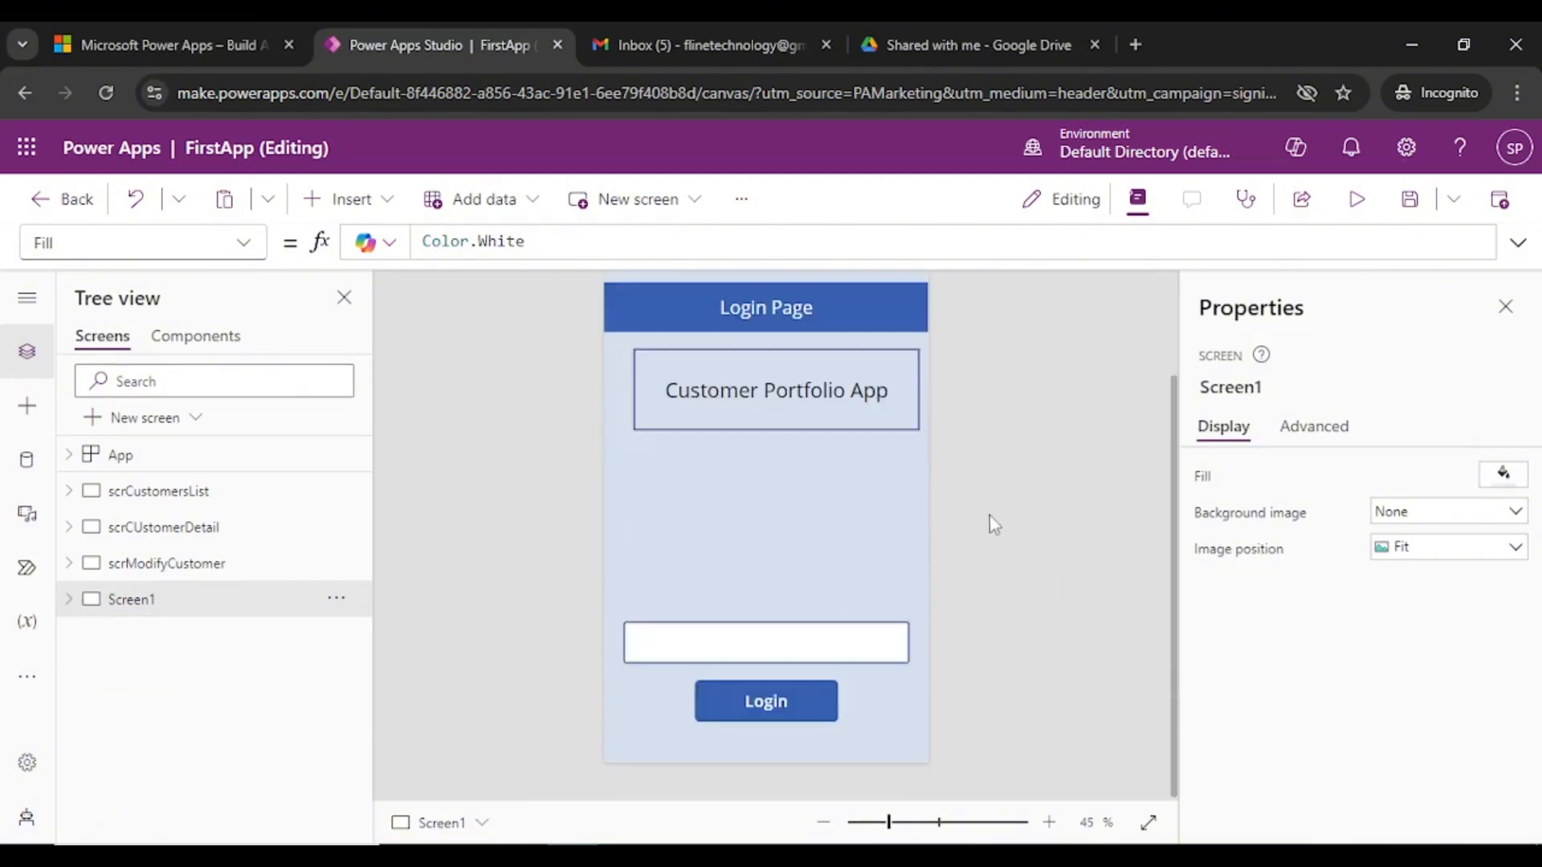
{"action": "left_click", "coordinate": [851, 422]}
{"action": "left_click_drag", "start_coordinate": [827, 395], "coordinate": [824, 399]}
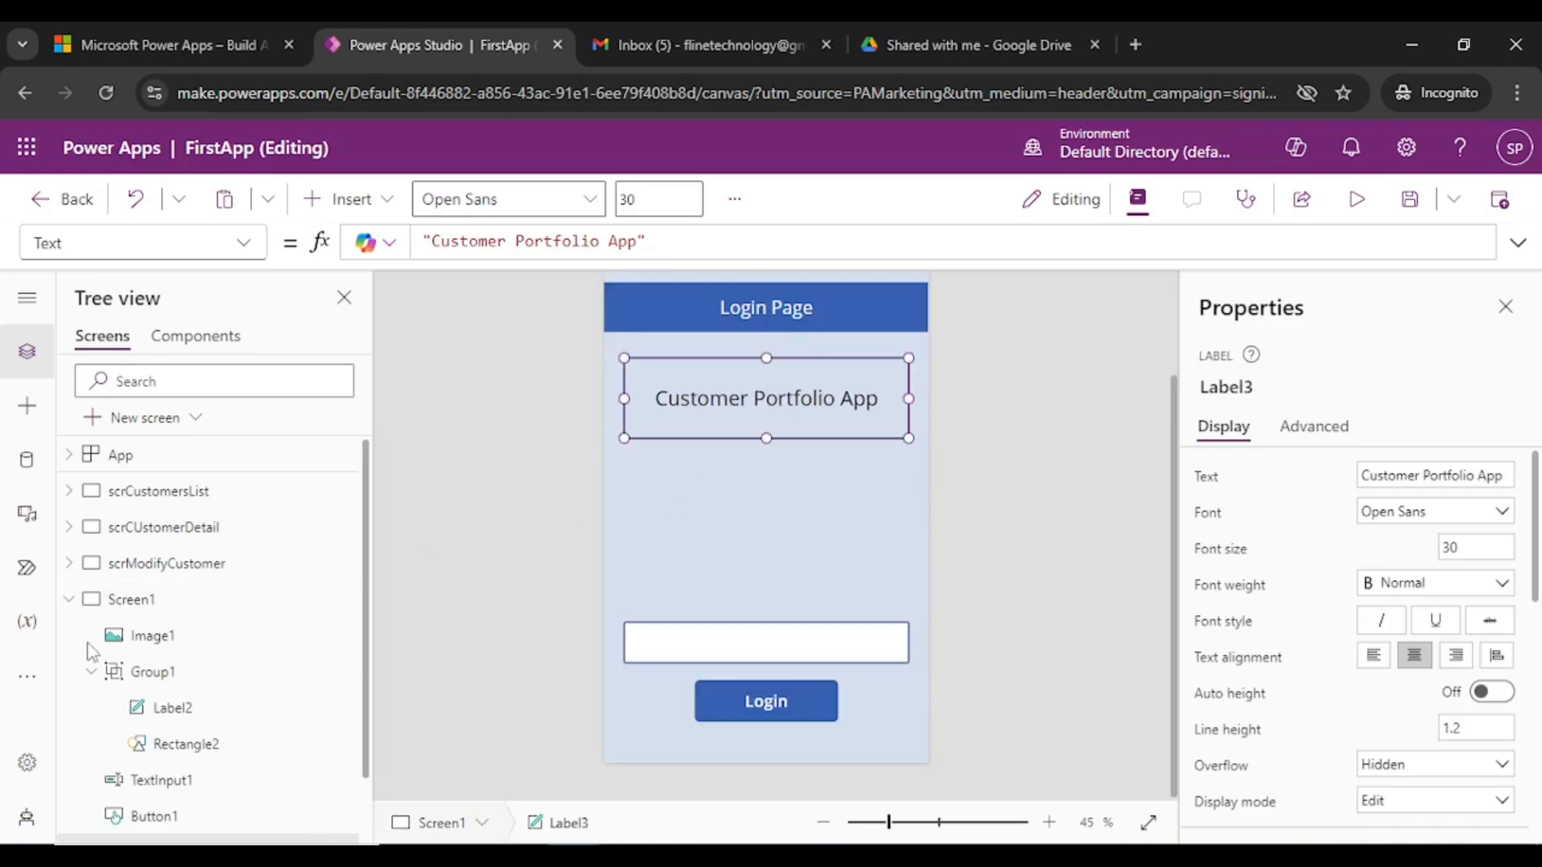
{"action": "left_click", "coordinate": [68, 599]}
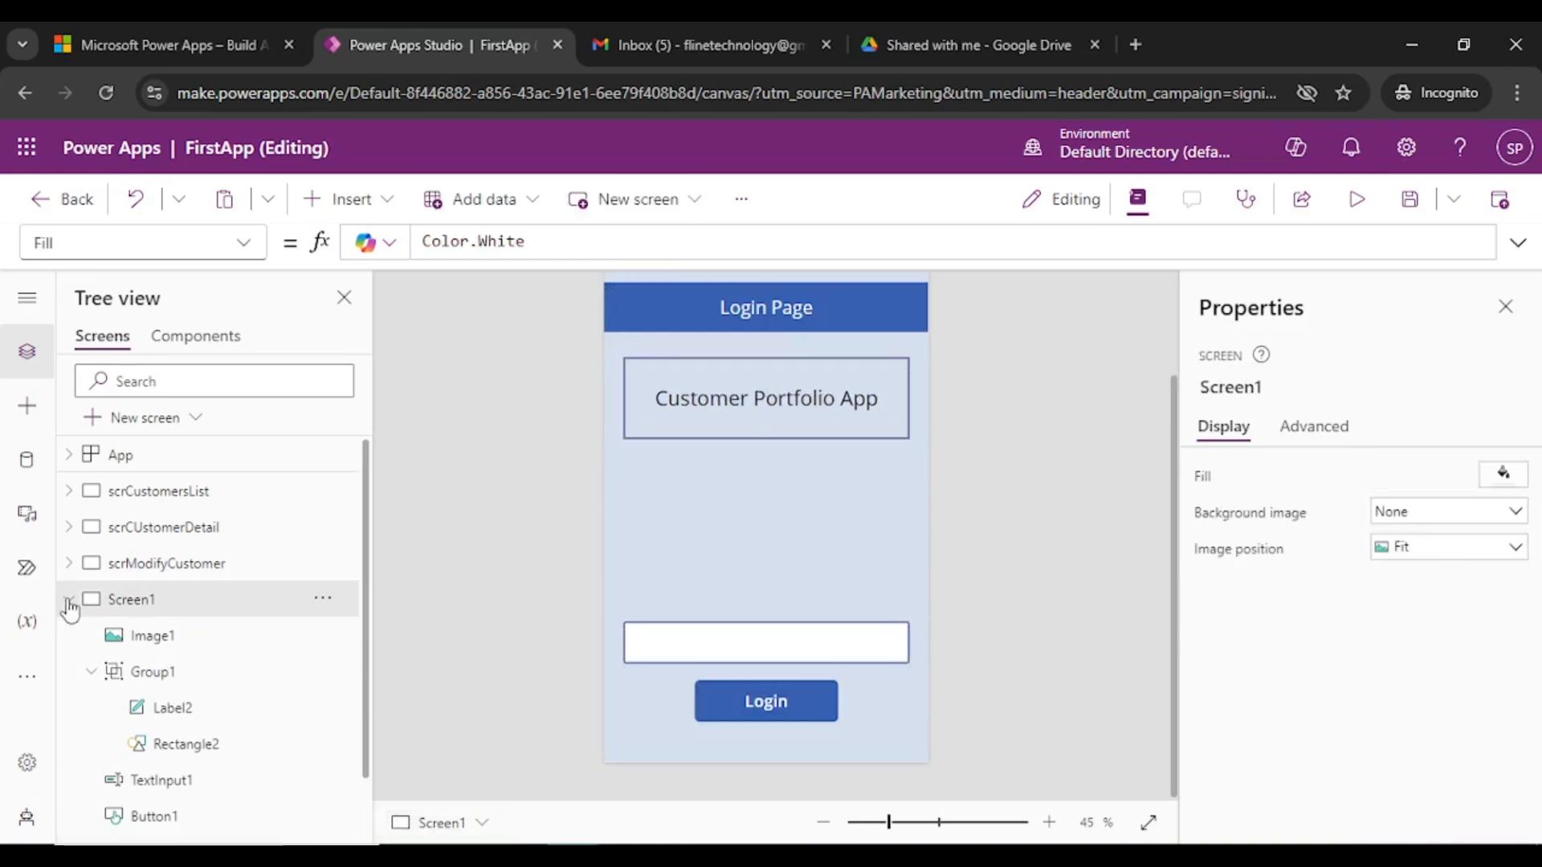
- Rename Screen1 to scrLogin in the Tree view, then display scrCustomersList
{"action": "double_click", "coordinate": [156, 610]}
{"action": "type", "text": "scrLogin"}
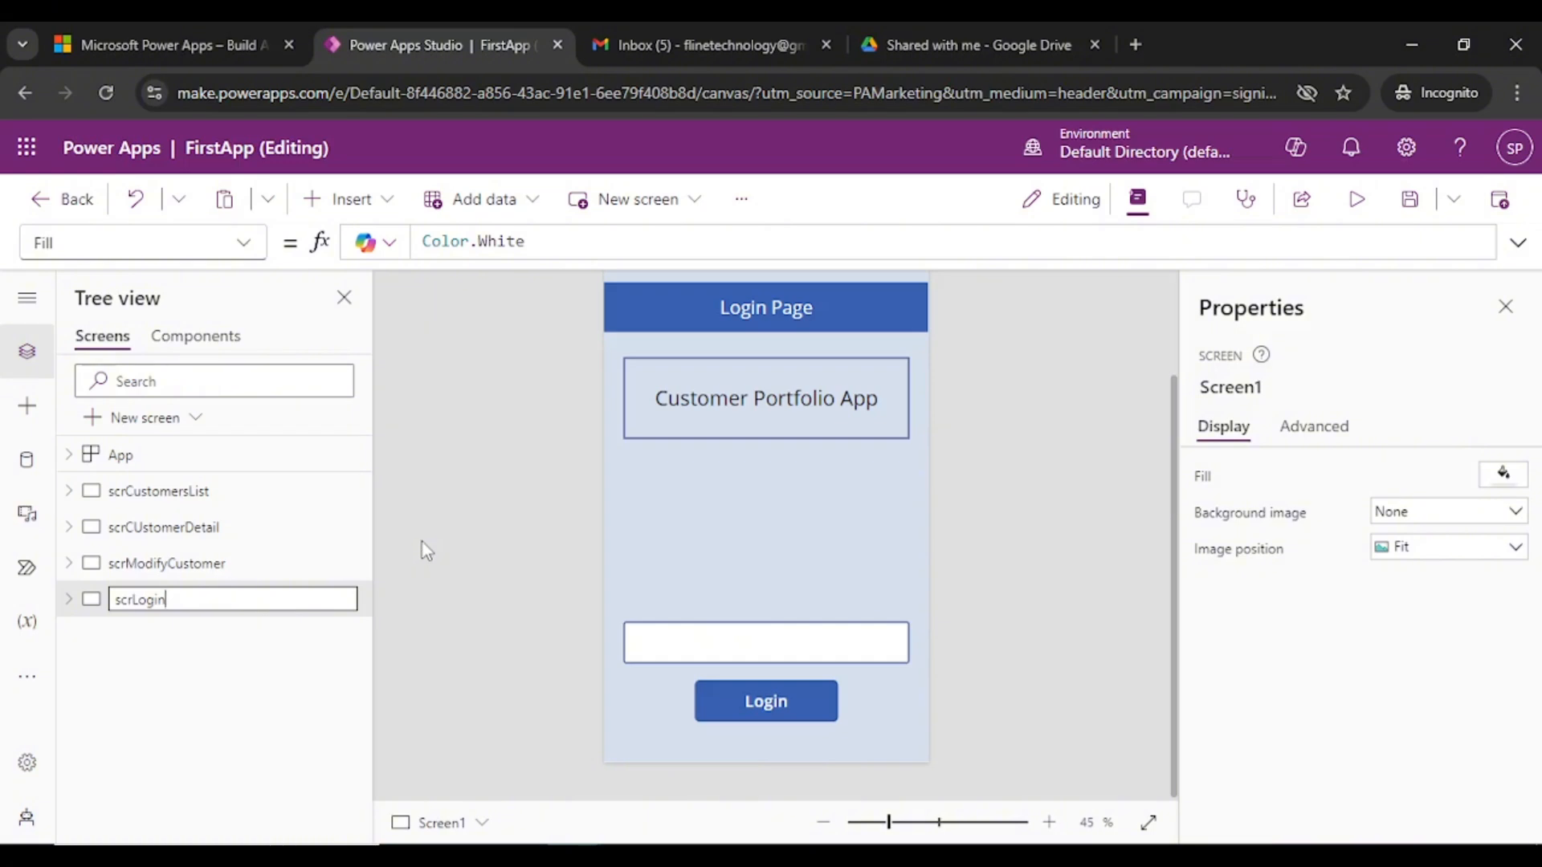
{"action": "left_click", "coordinate": [437, 531]}
{"action": "left_click", "coordinate": [182, 603]}
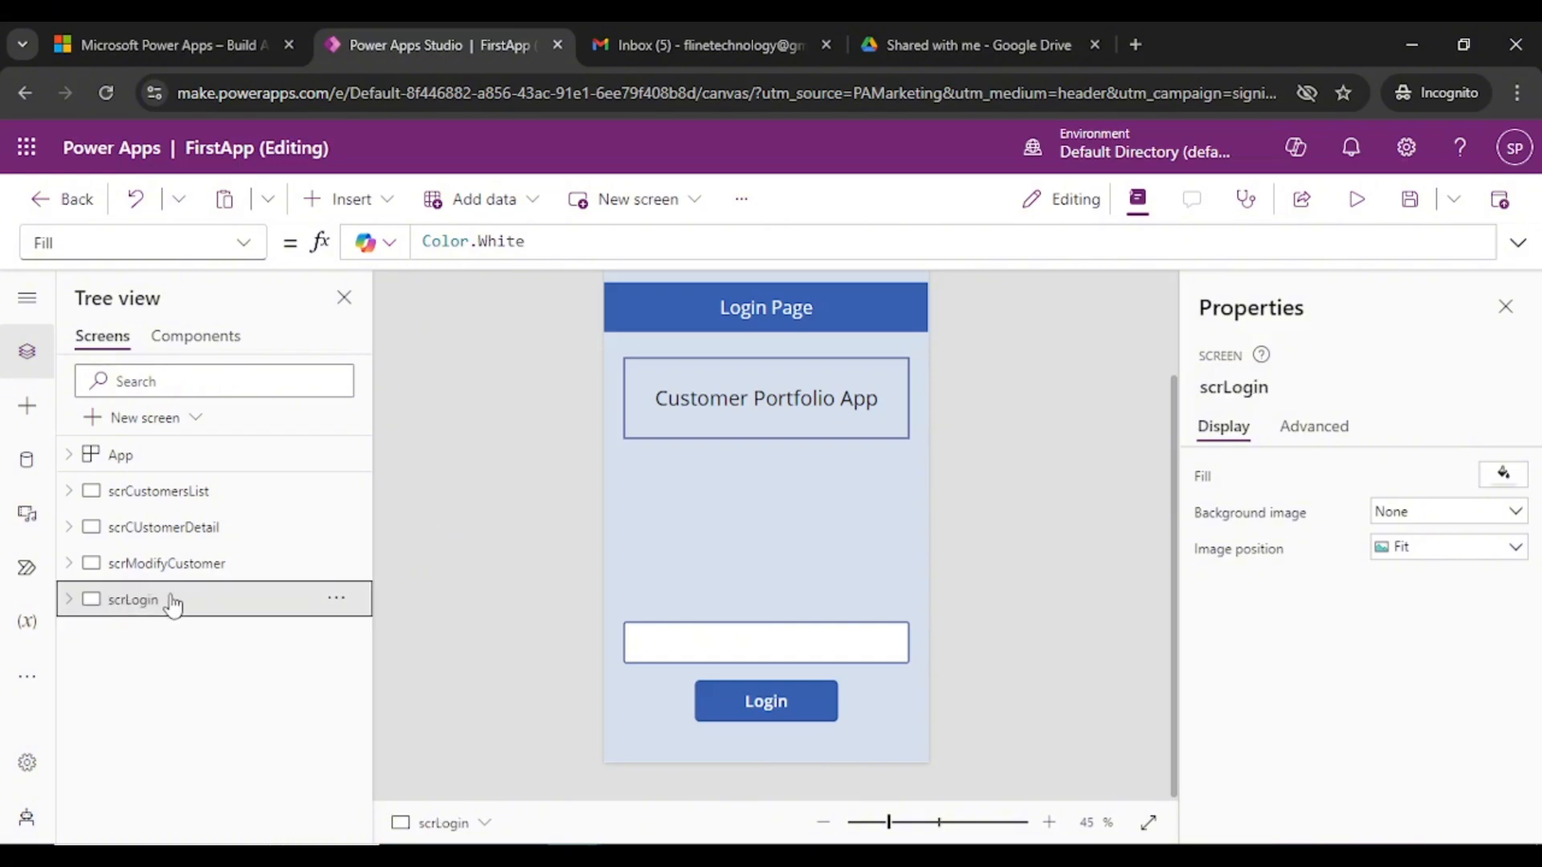
{"action": "left_click", "coordinate": [220, 490]}
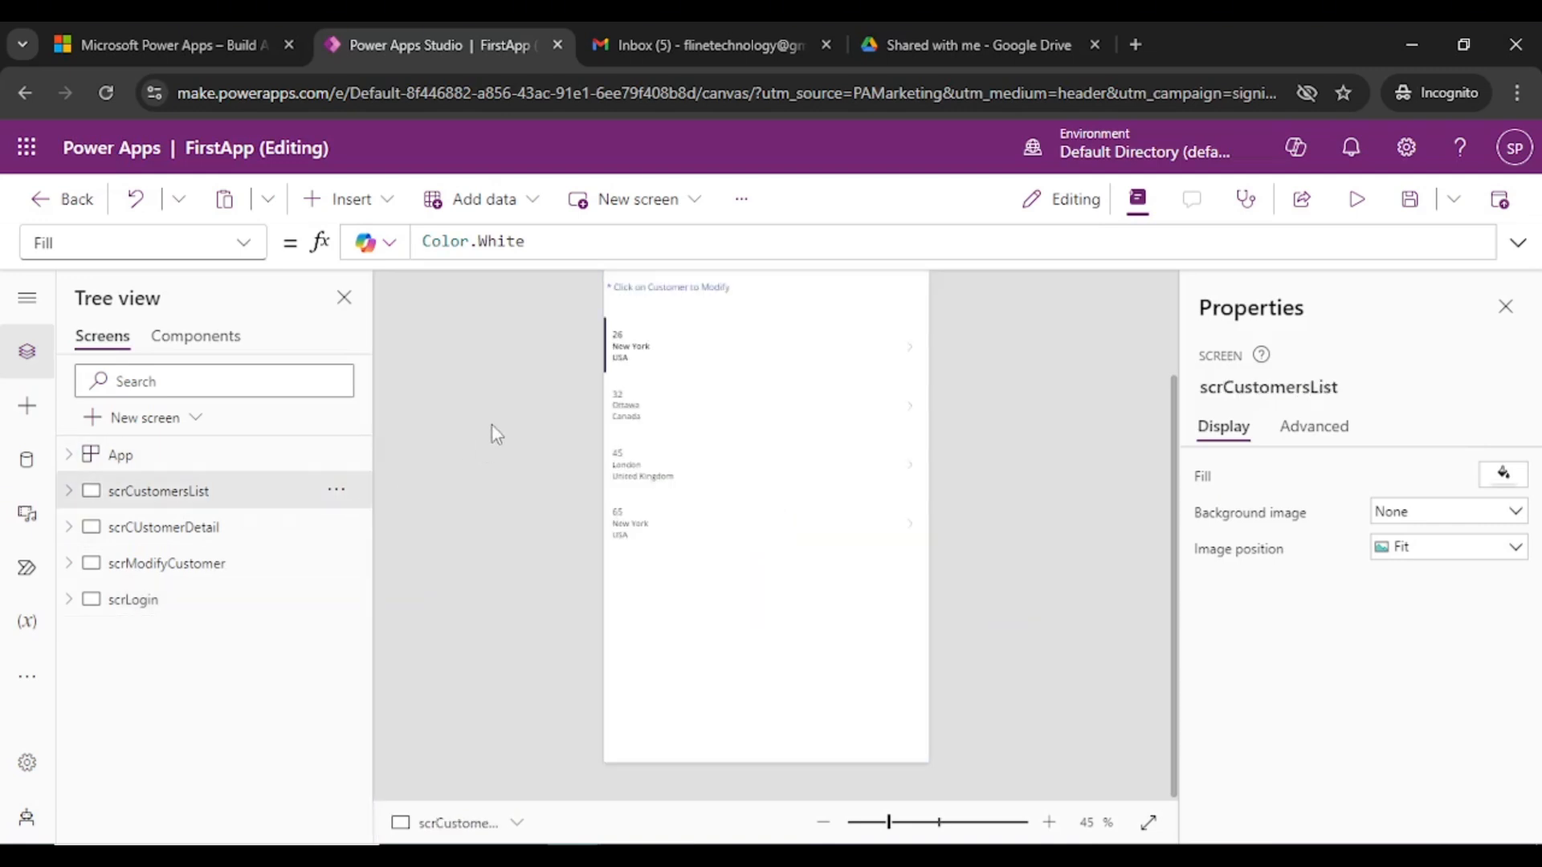
- Move scrLogin up repeatedly until it sits above scrCustomersList, then save the app
{"action": "left_click", "coordinate": [157, 615]}
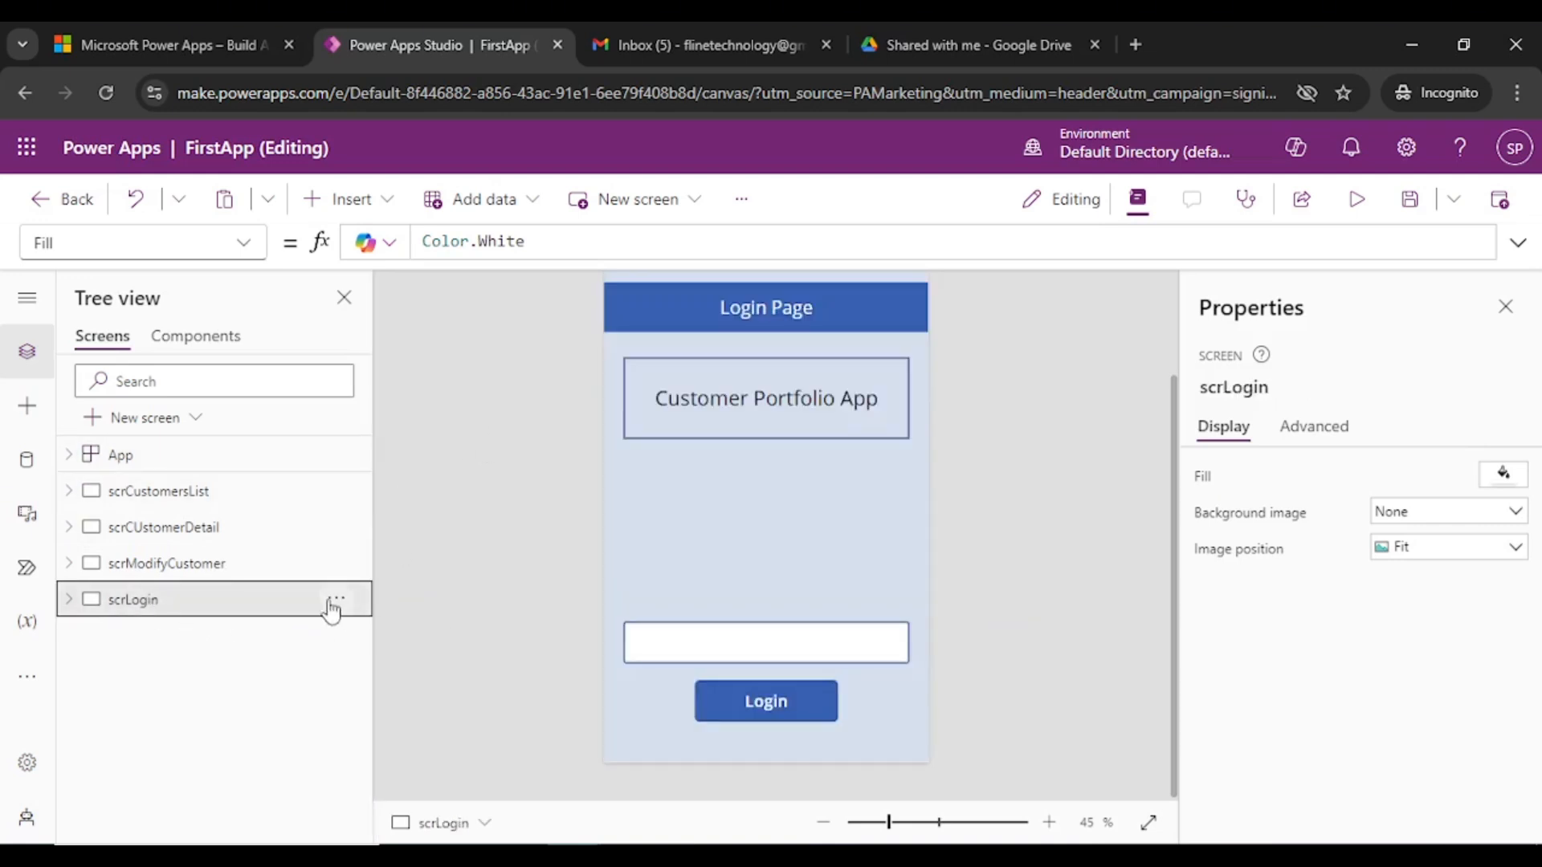
{"action": "left_click", "coordinate": [335, 601]}
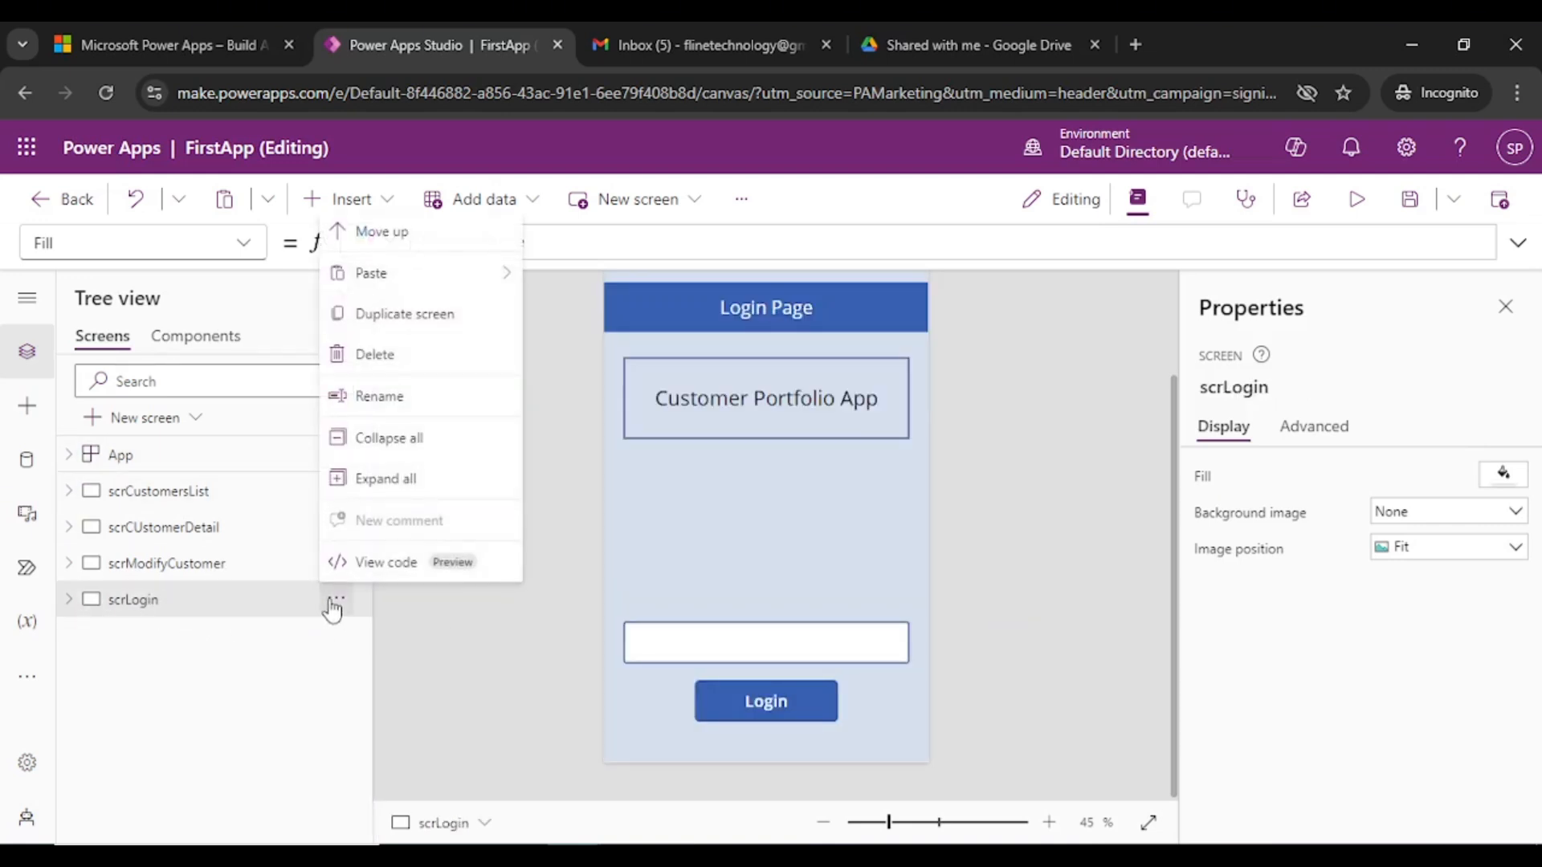
{"action": "left_click", "coordinate": [392, 238]}
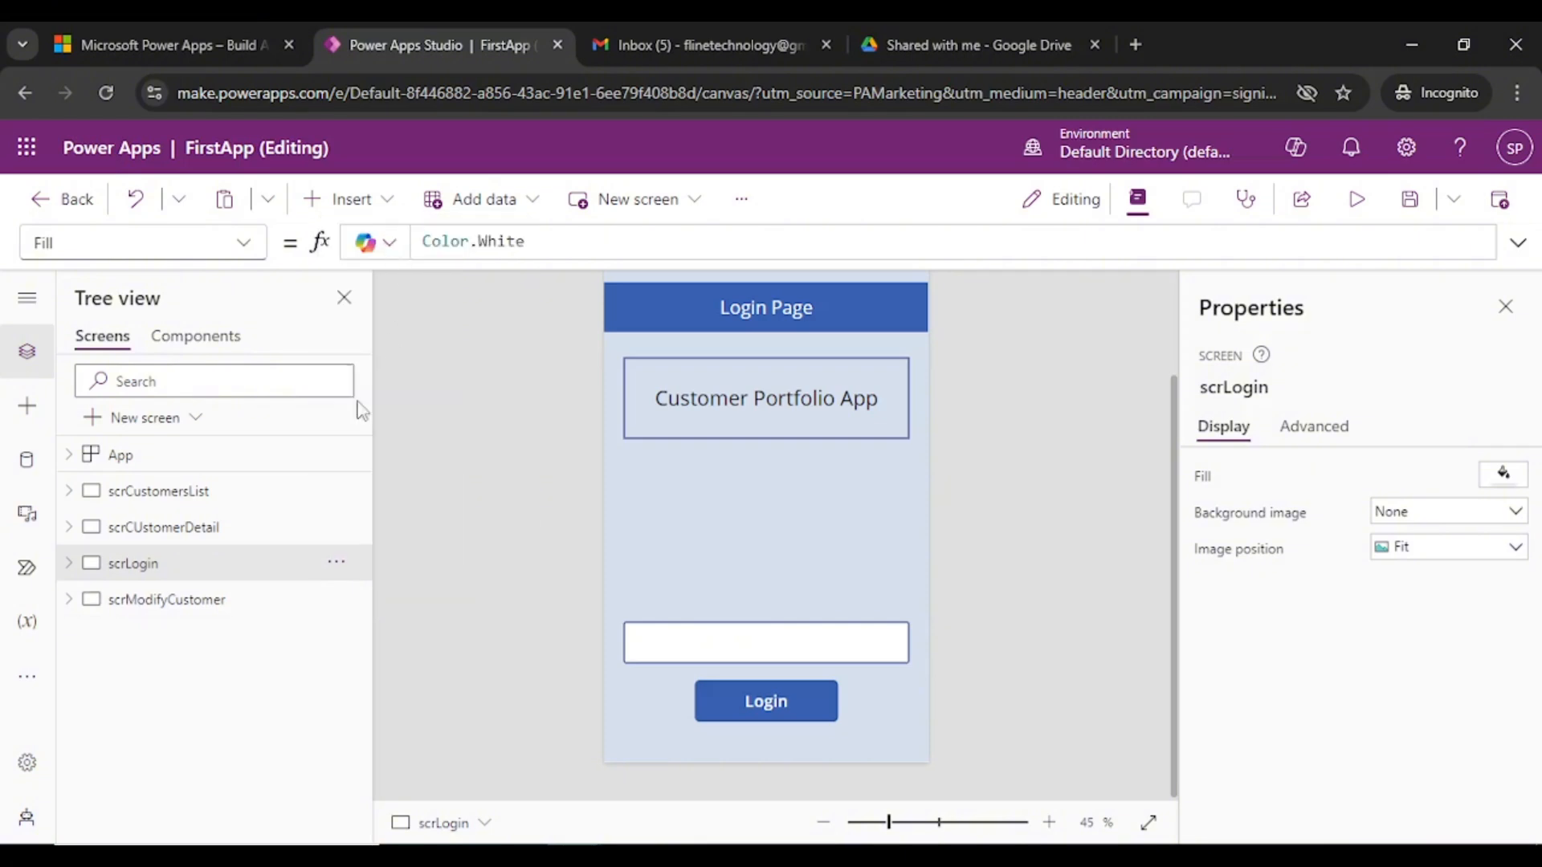
{"action": "left_click", "coordinate": [336, 565]}
{"action": "left_click", "coordinate": [413, 445]}
{"action": "left_click", "coordinate": [336, 528]}
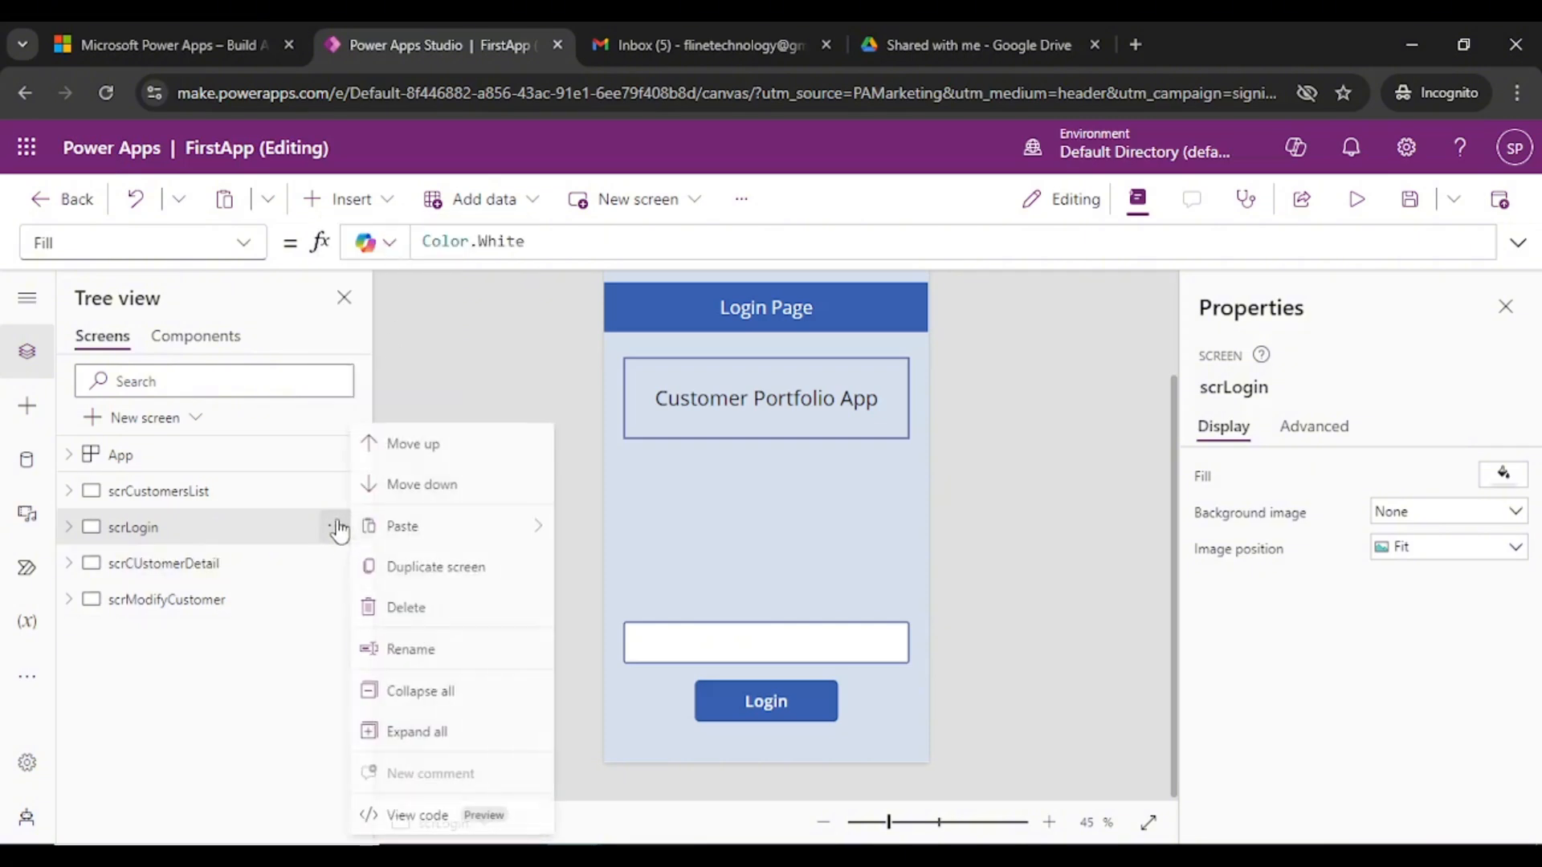
{"action": "left_click", "coordinate": [411, 444]}
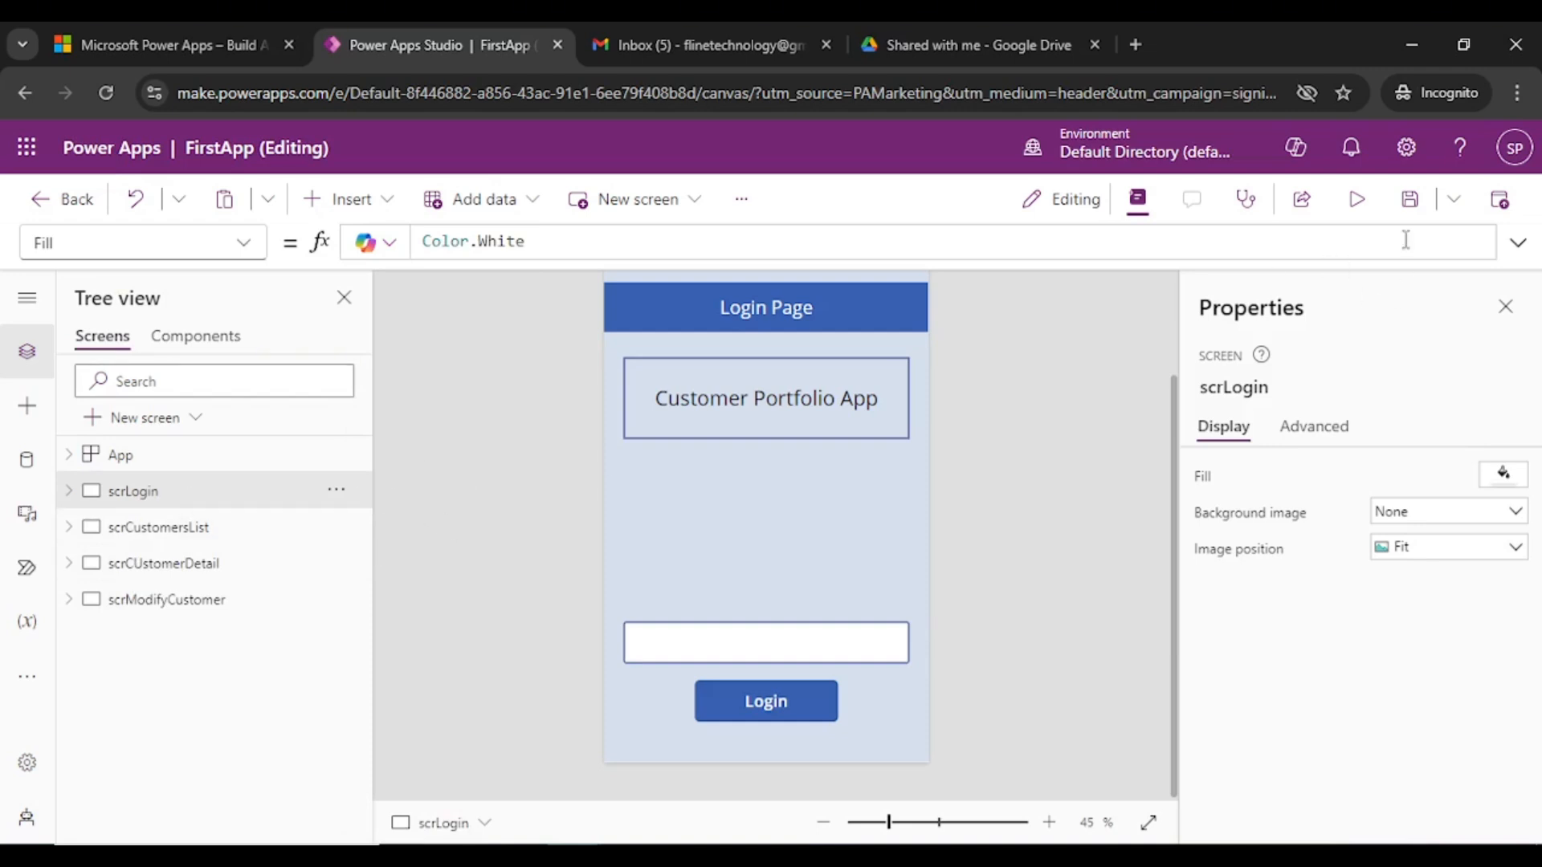
{"action": "left_click", "coordinate": [1409, 199]}
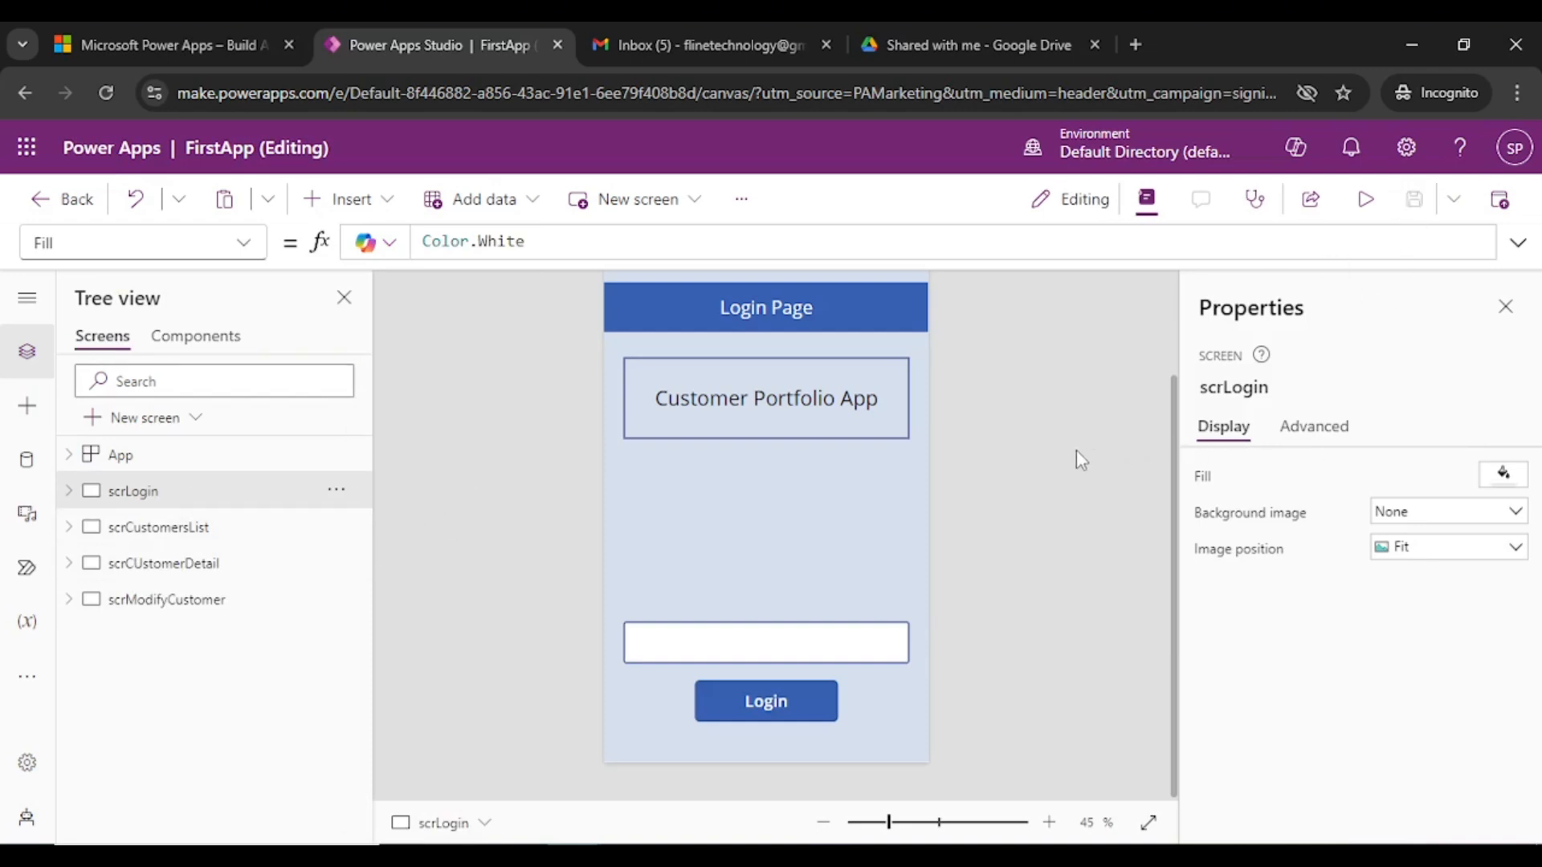
- Preview scrLogin, enter a masked password, press Login, then close the preview
{"action": "left_click", "coordinate": [1365, 198]}
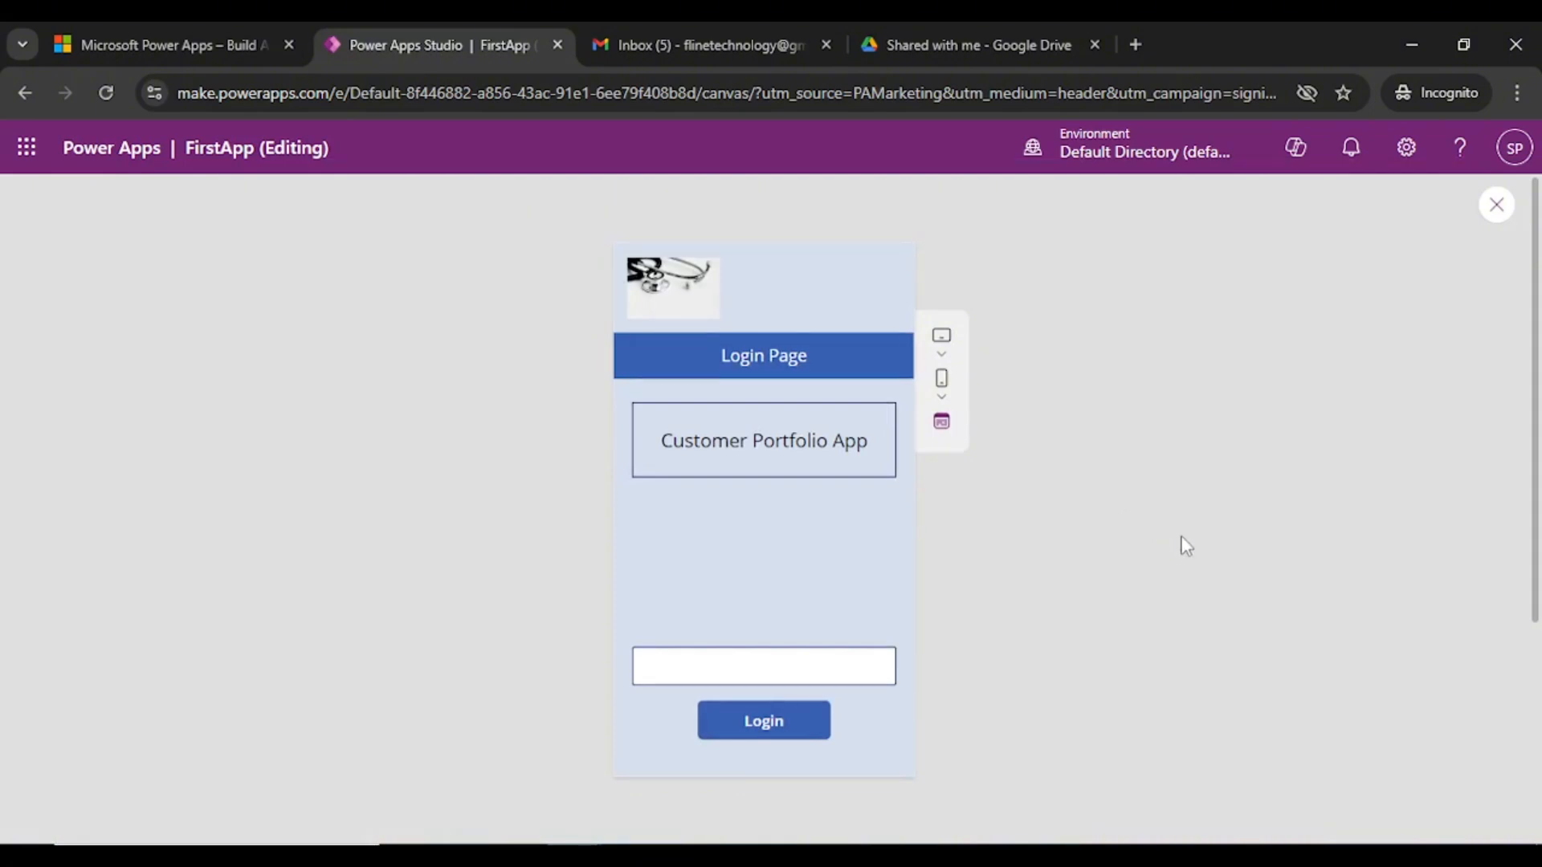
{"action": "left_click", "coordinate": [770, 665]}
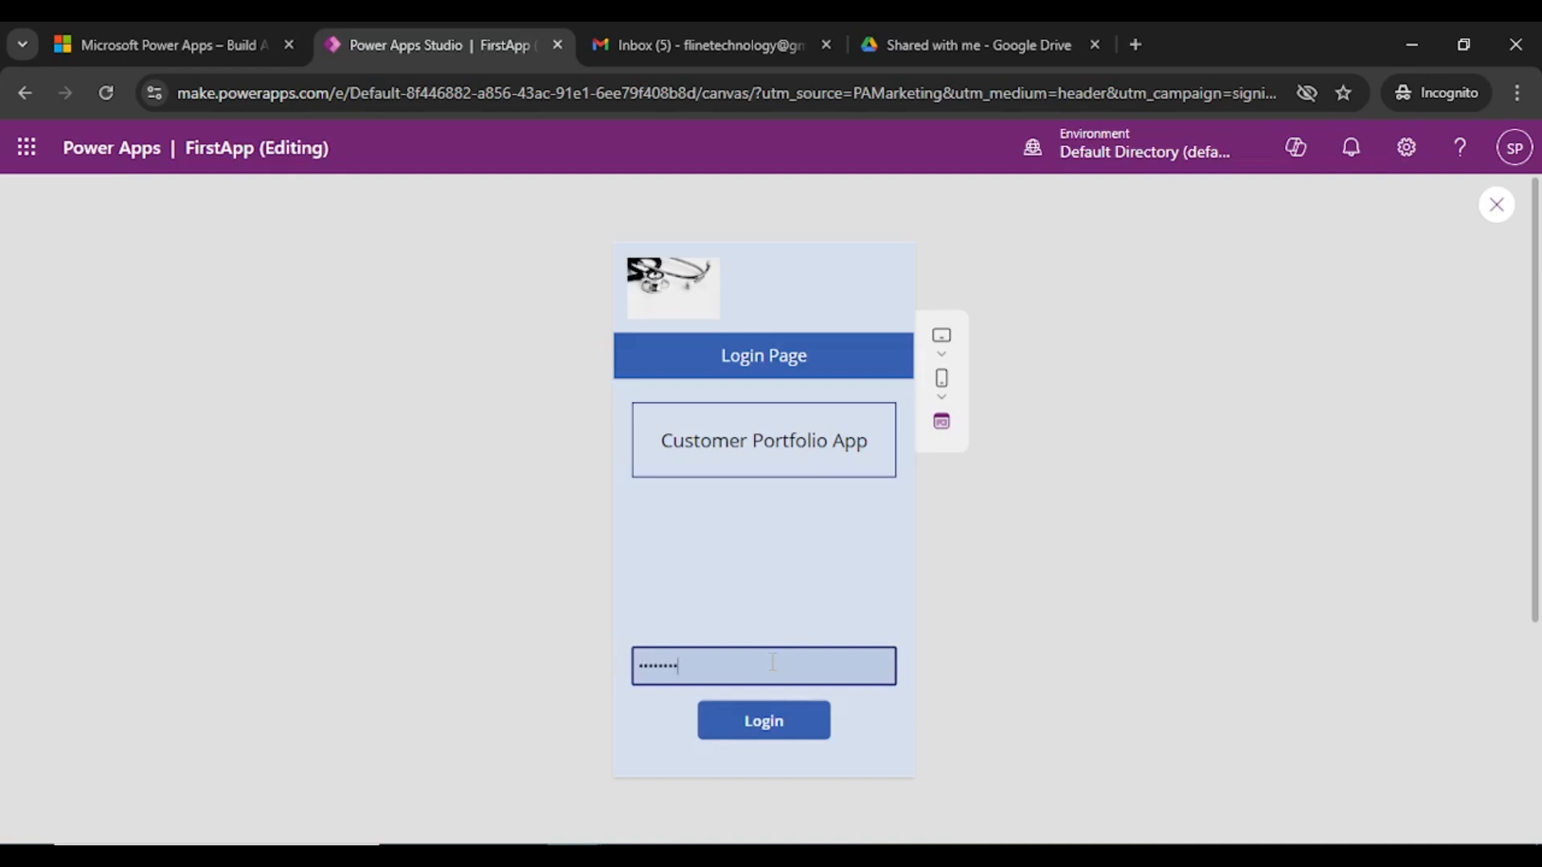
{"action": "left_click", "coordinate": [773, 732]}
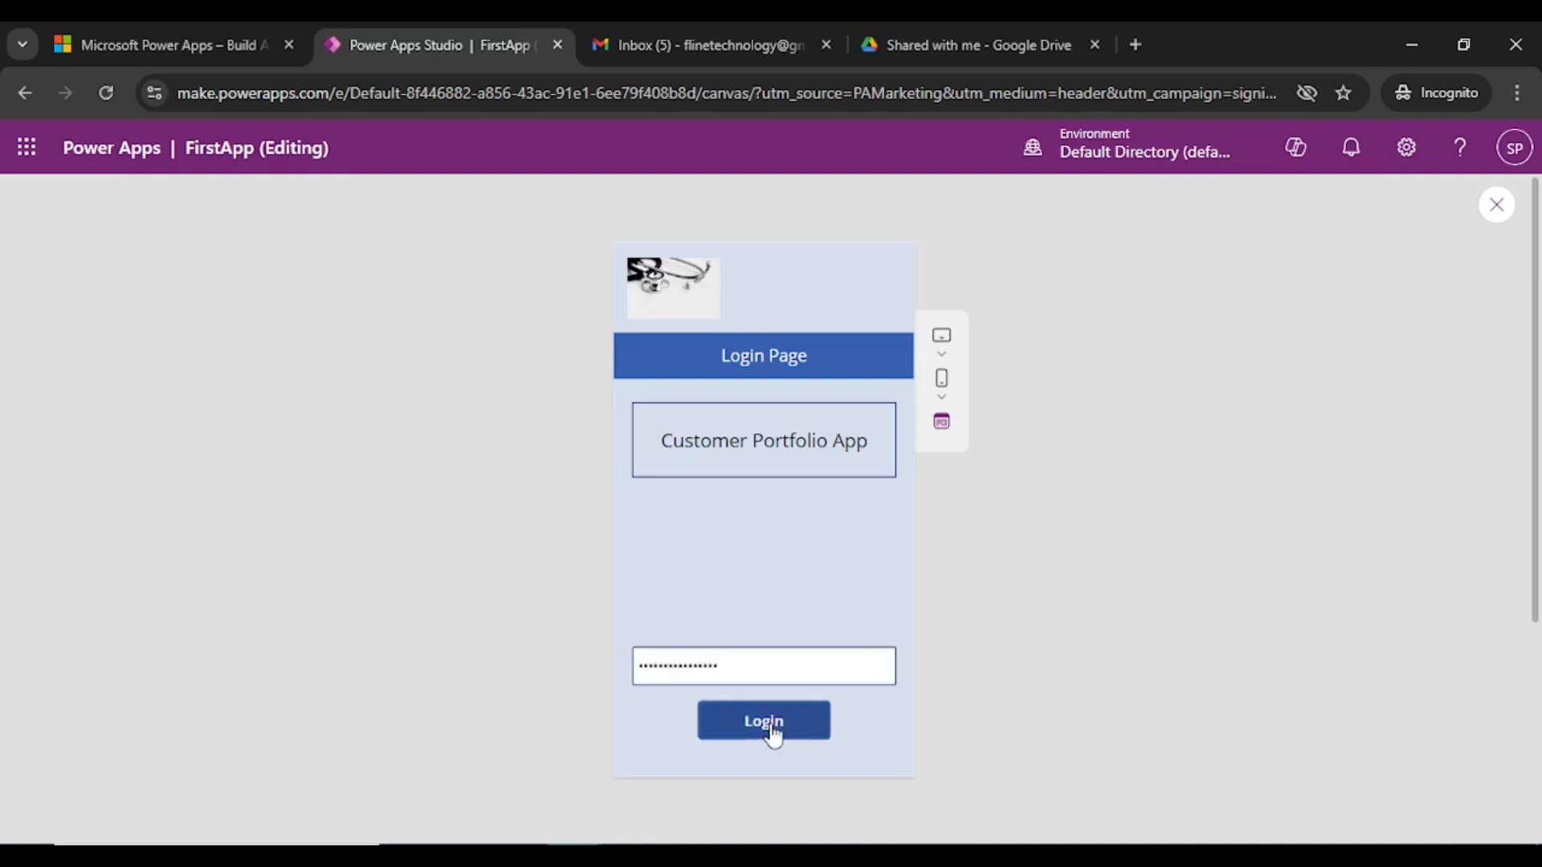
{"action": "left_click", "coordinate": [773, 732]}
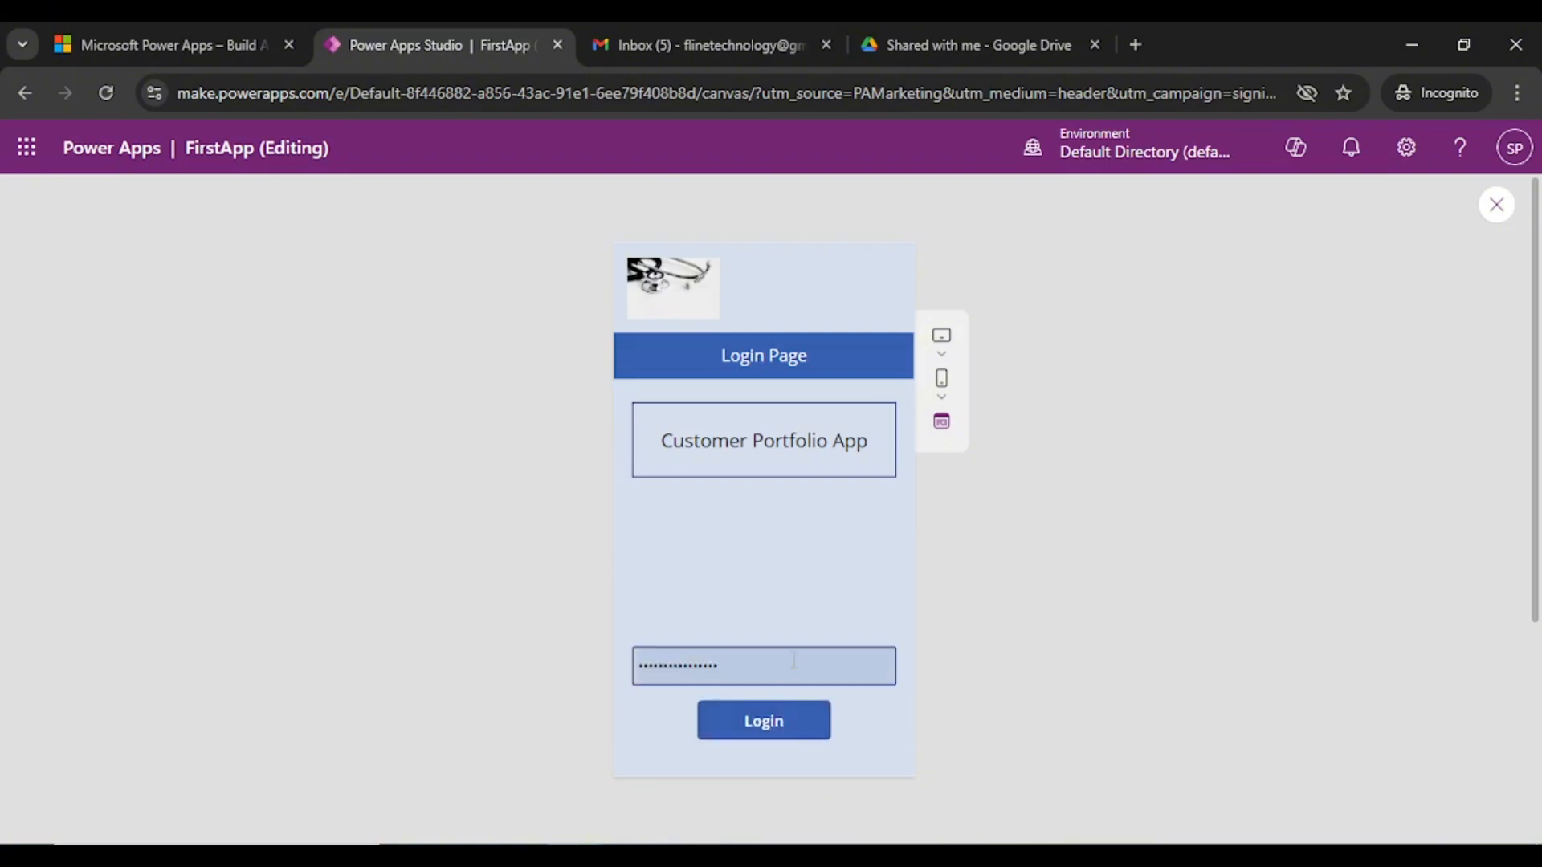
{"action": "left_click_drag", "start_coordinate": [753, 669], "coordinate": [509, 657]}
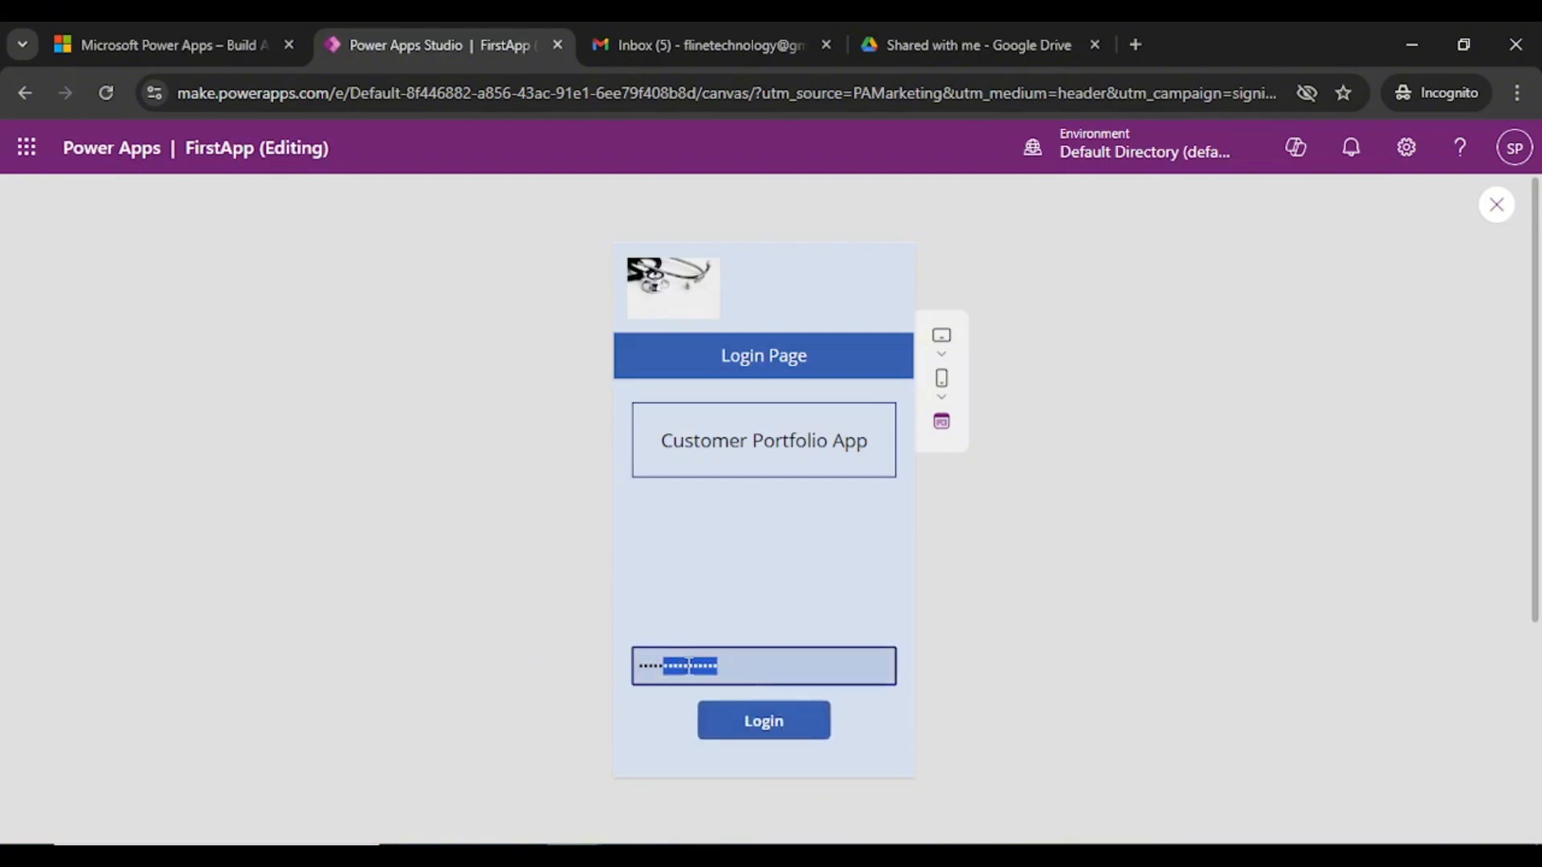
{"action": "left_click", "coordinate": [1105, 531]}
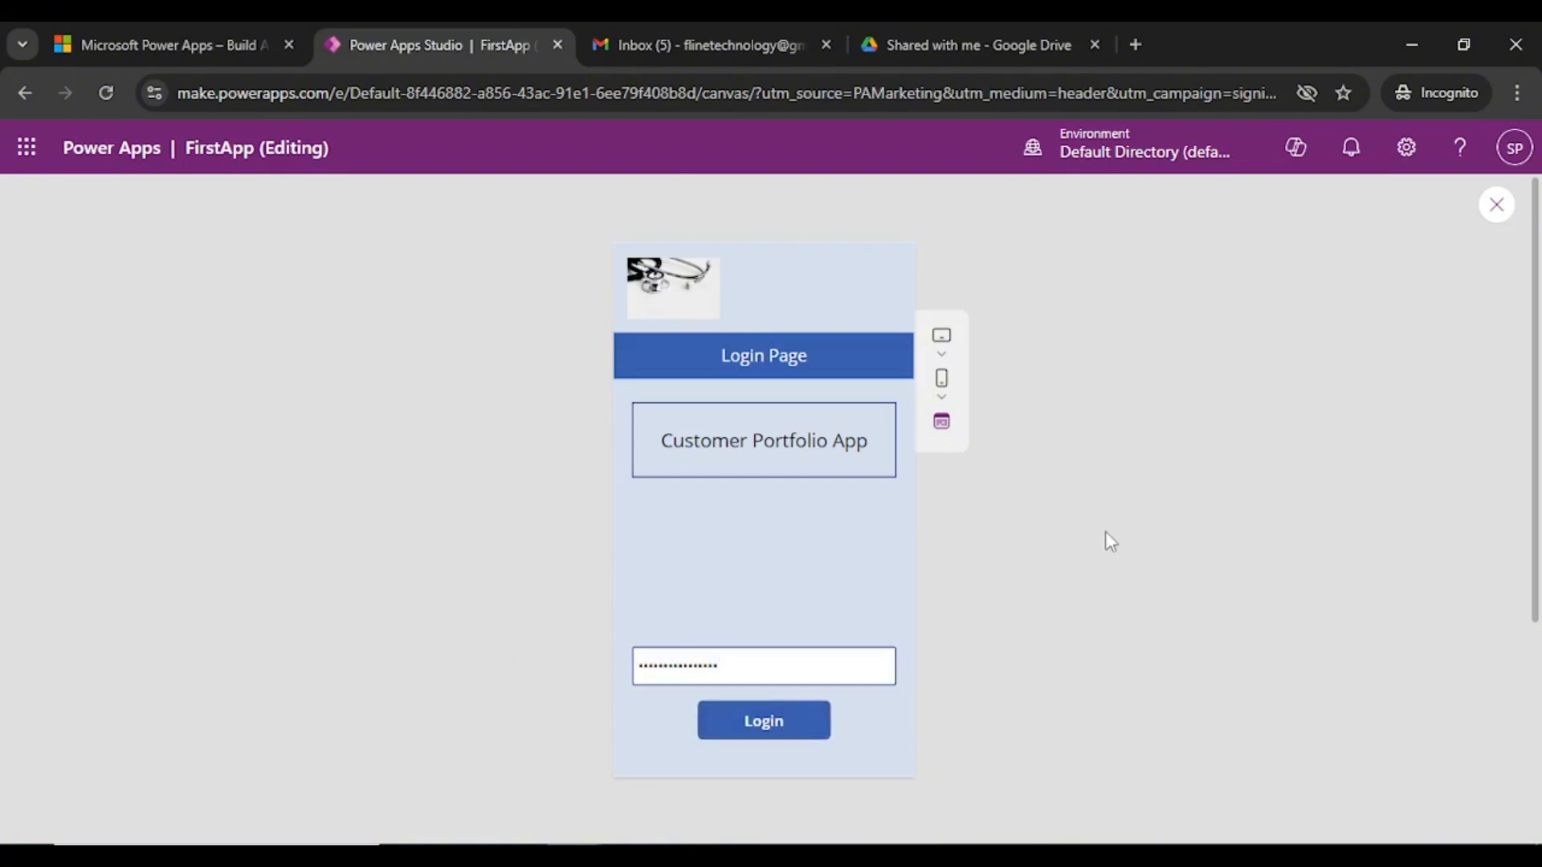
{"action": "left_click", "coordinate": [1495, 206]}
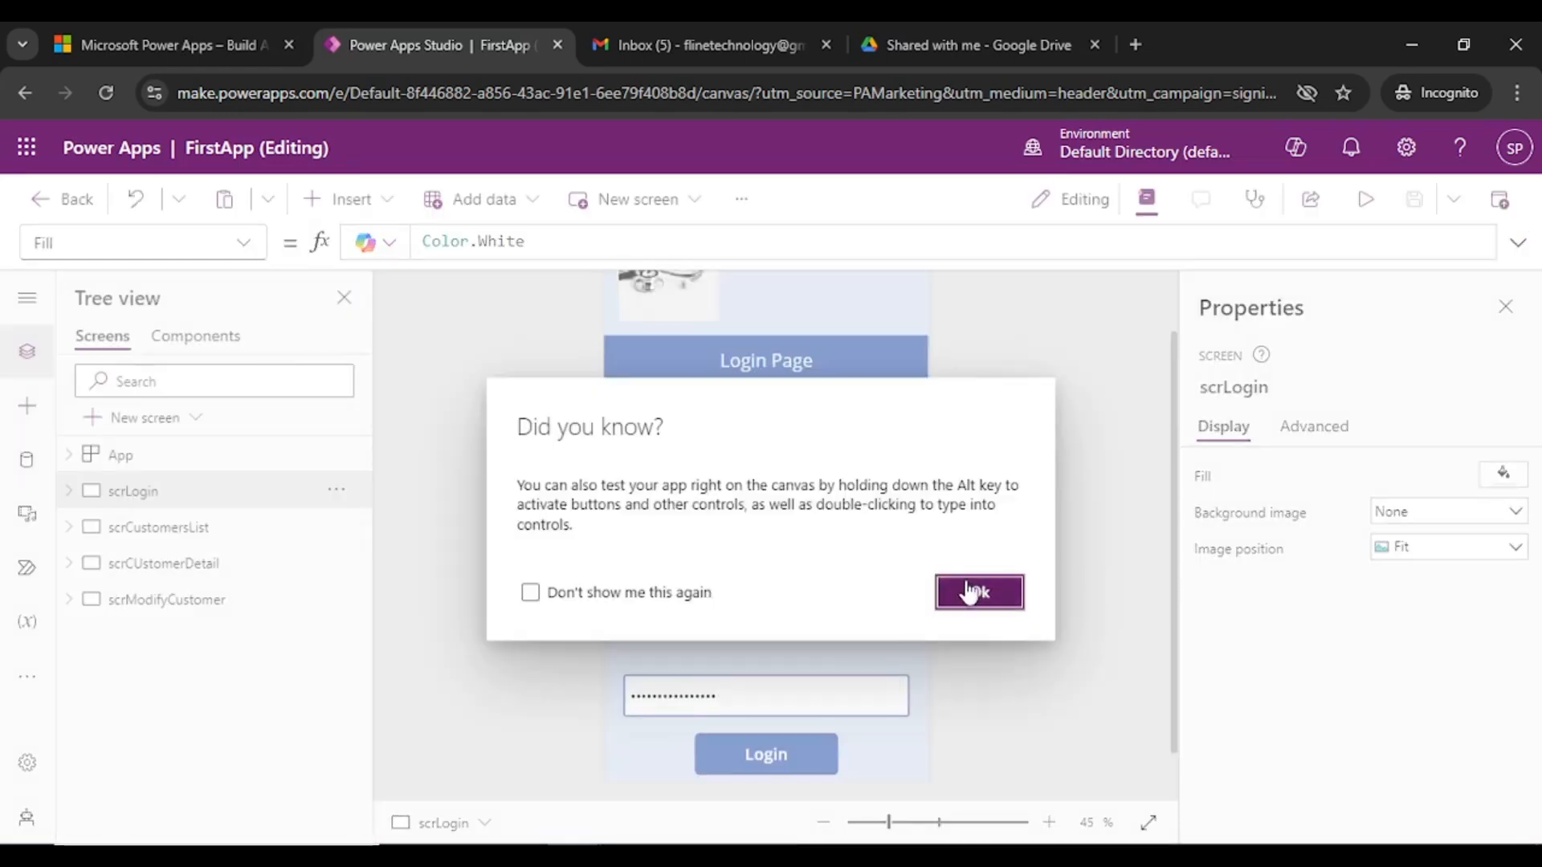
- Dismiss the tip dialog and select the Login button on scrLogin
{"action": "left_click", "coordinate": [970, 586]}
{"action": "scroll", "coordinate": [1018, 547], "scroll_direction": "down", "scroll_amount": 1}
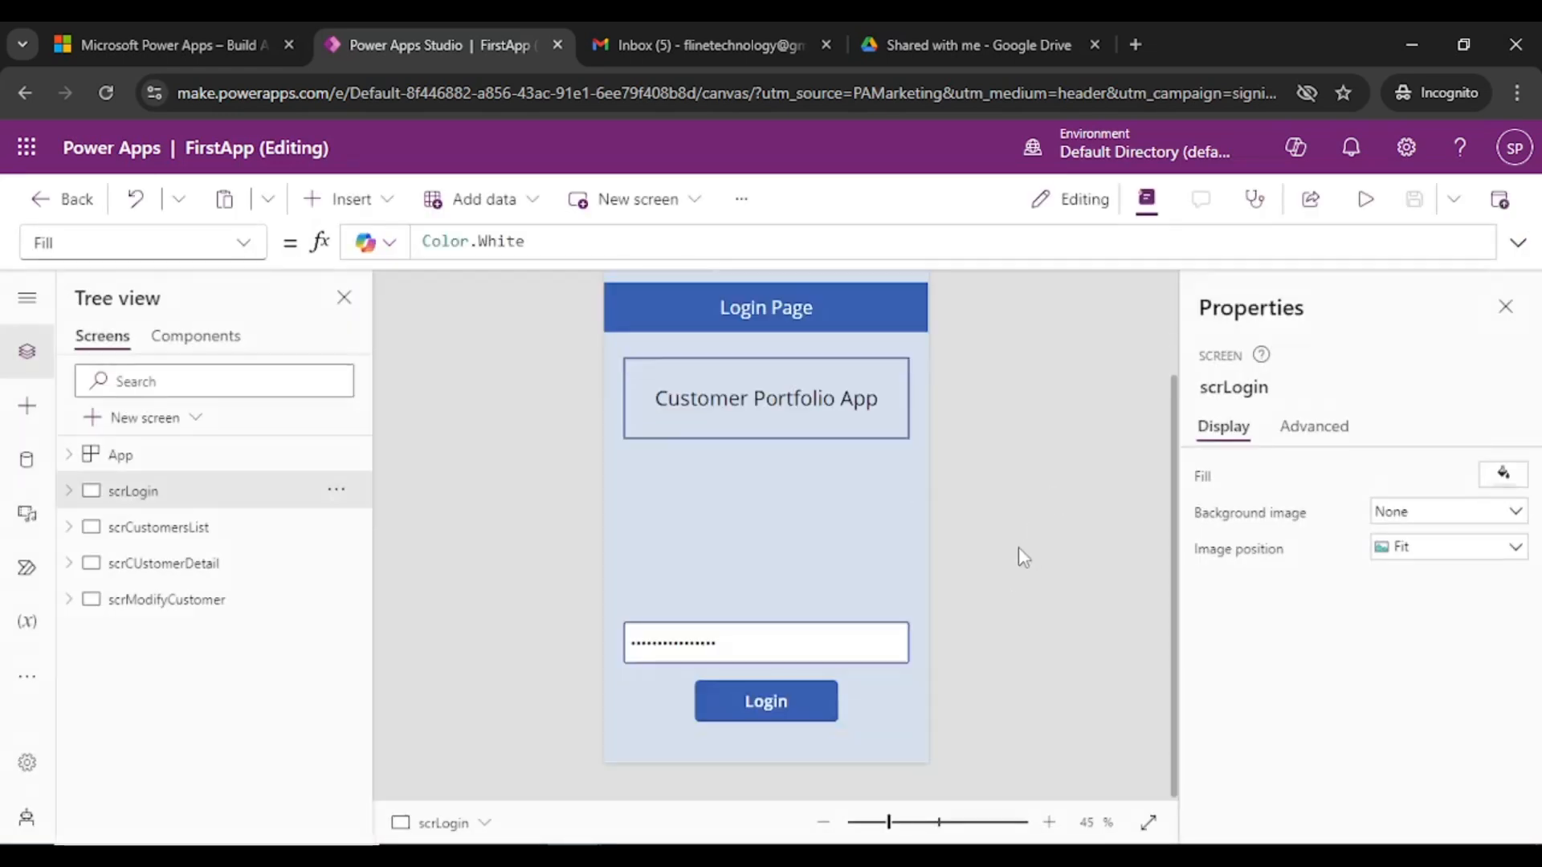
{"action": "scroll", "coordinate": [1018, 547], "scroll_direction": "up", "scroll_amount": 3}
{"action": "scroll", "coordinate": [1018, 547], "scroll_direction": "down", "scroll_amount": 3}
{"action": "left_click", "coordinate": [763, 711]}
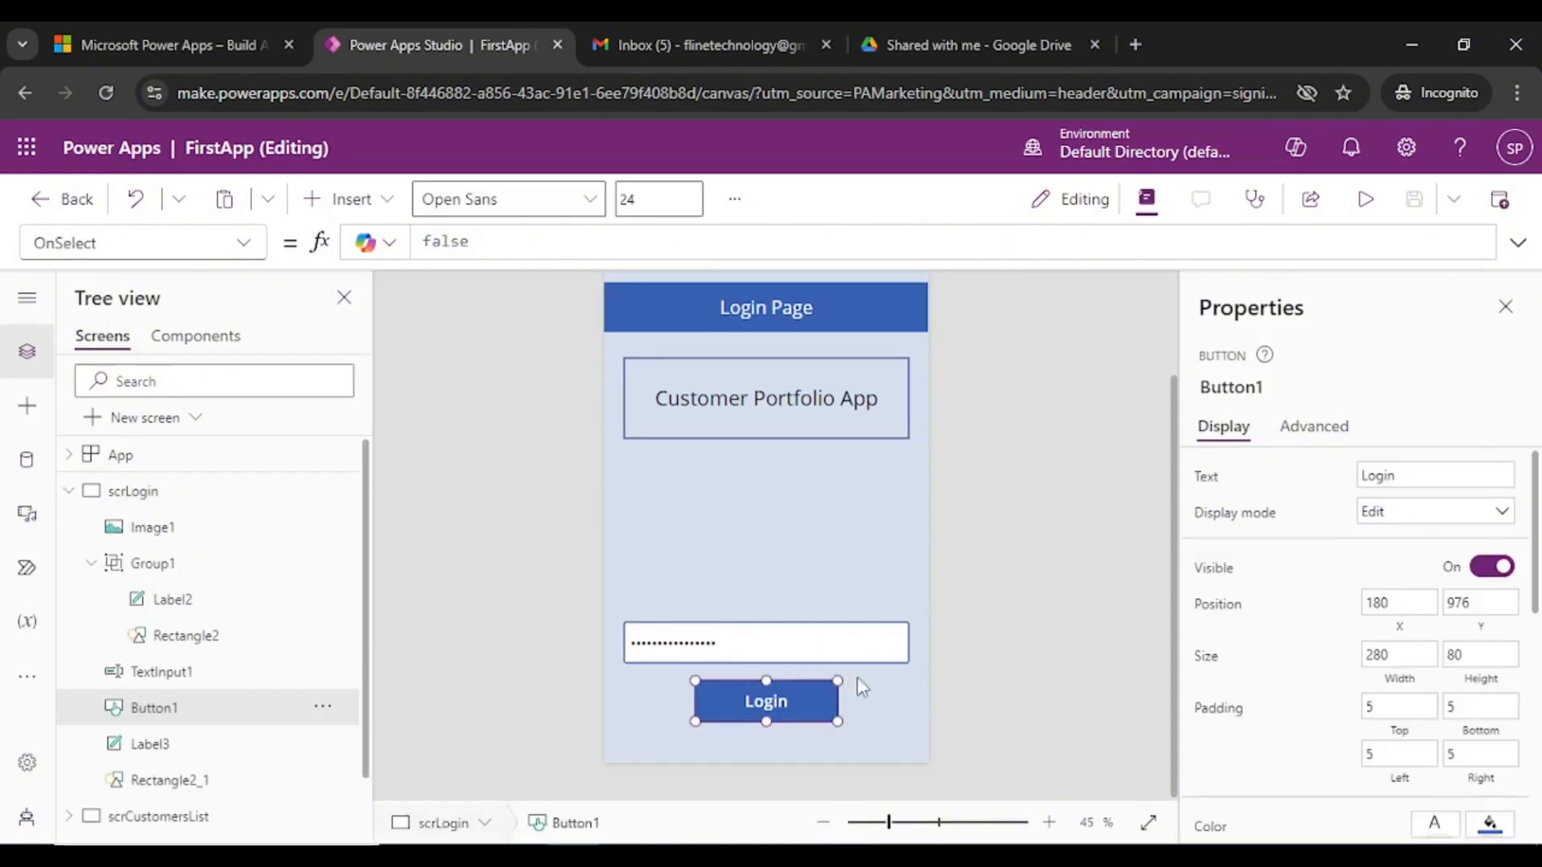
{"action": "left_click", "coordinate": [739, 647]}
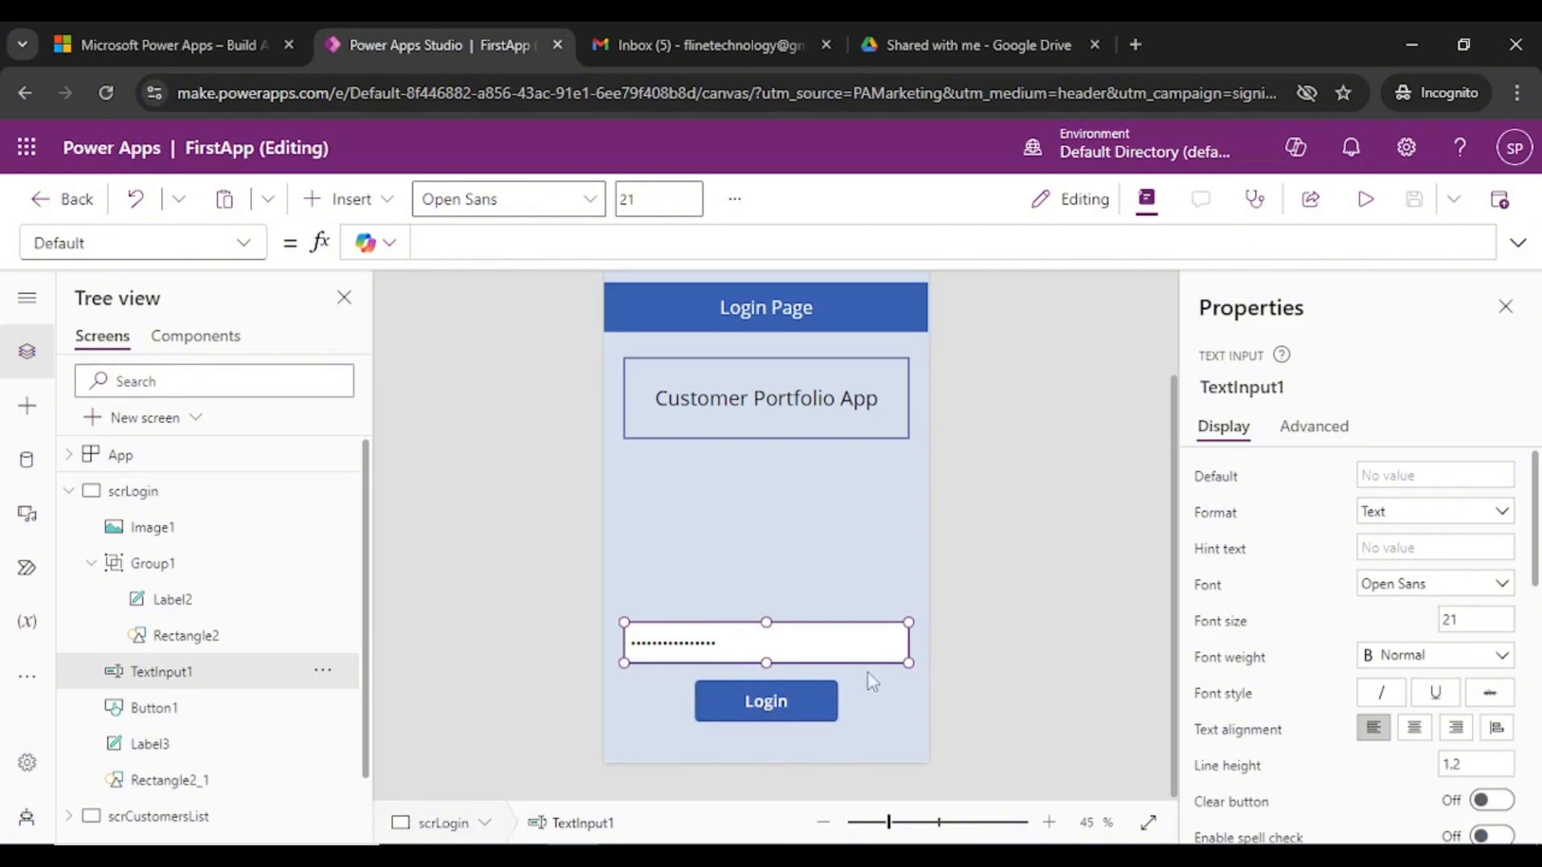
{"action": "left_click", "coordinate": [420, 551]}
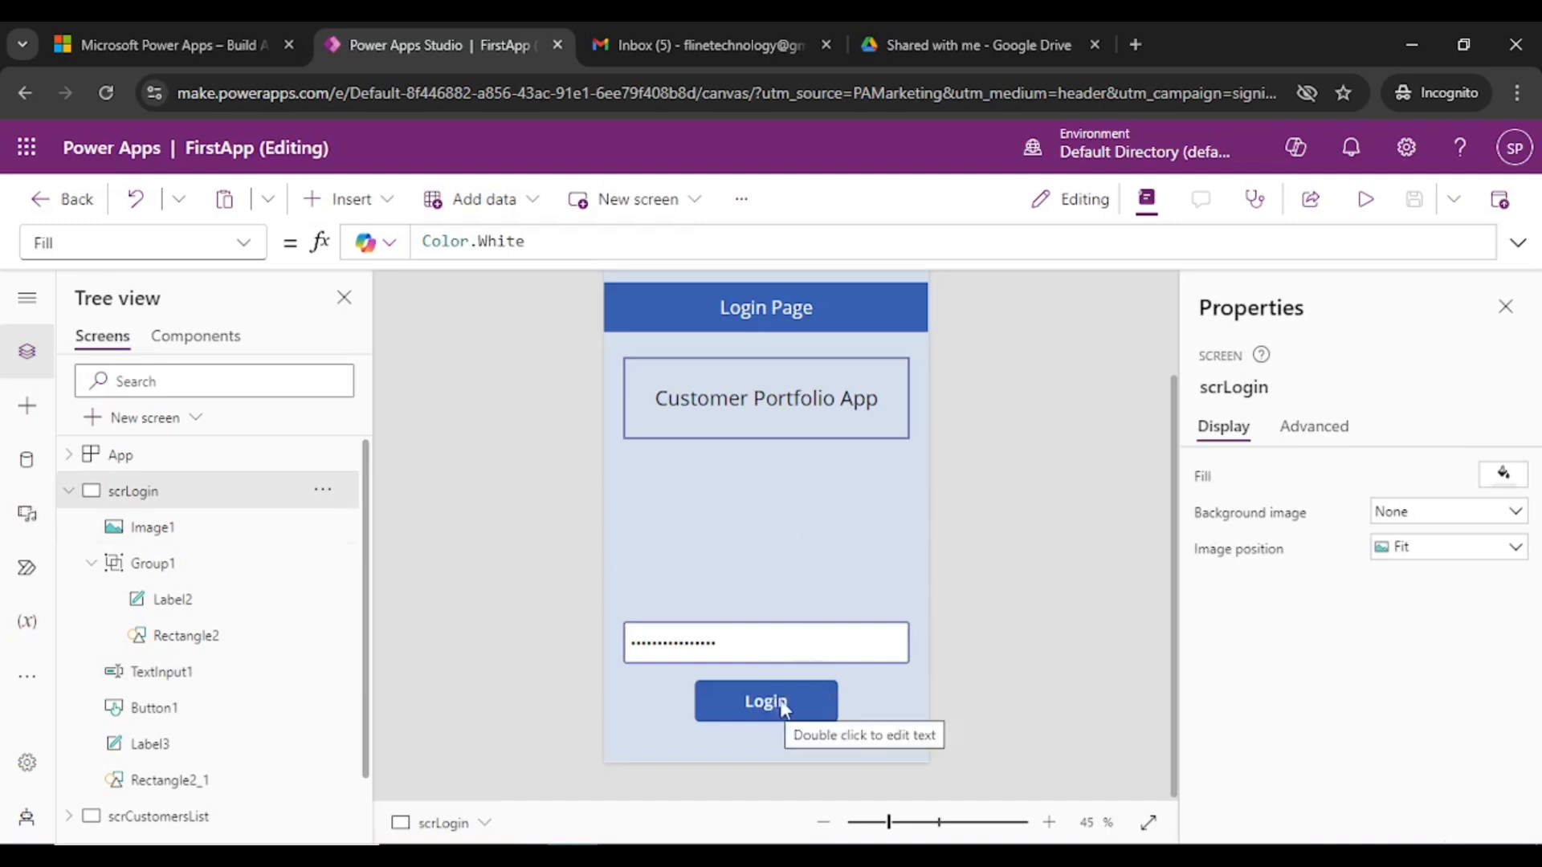
{"action": "left_click", "coordinate": [755, 653]}
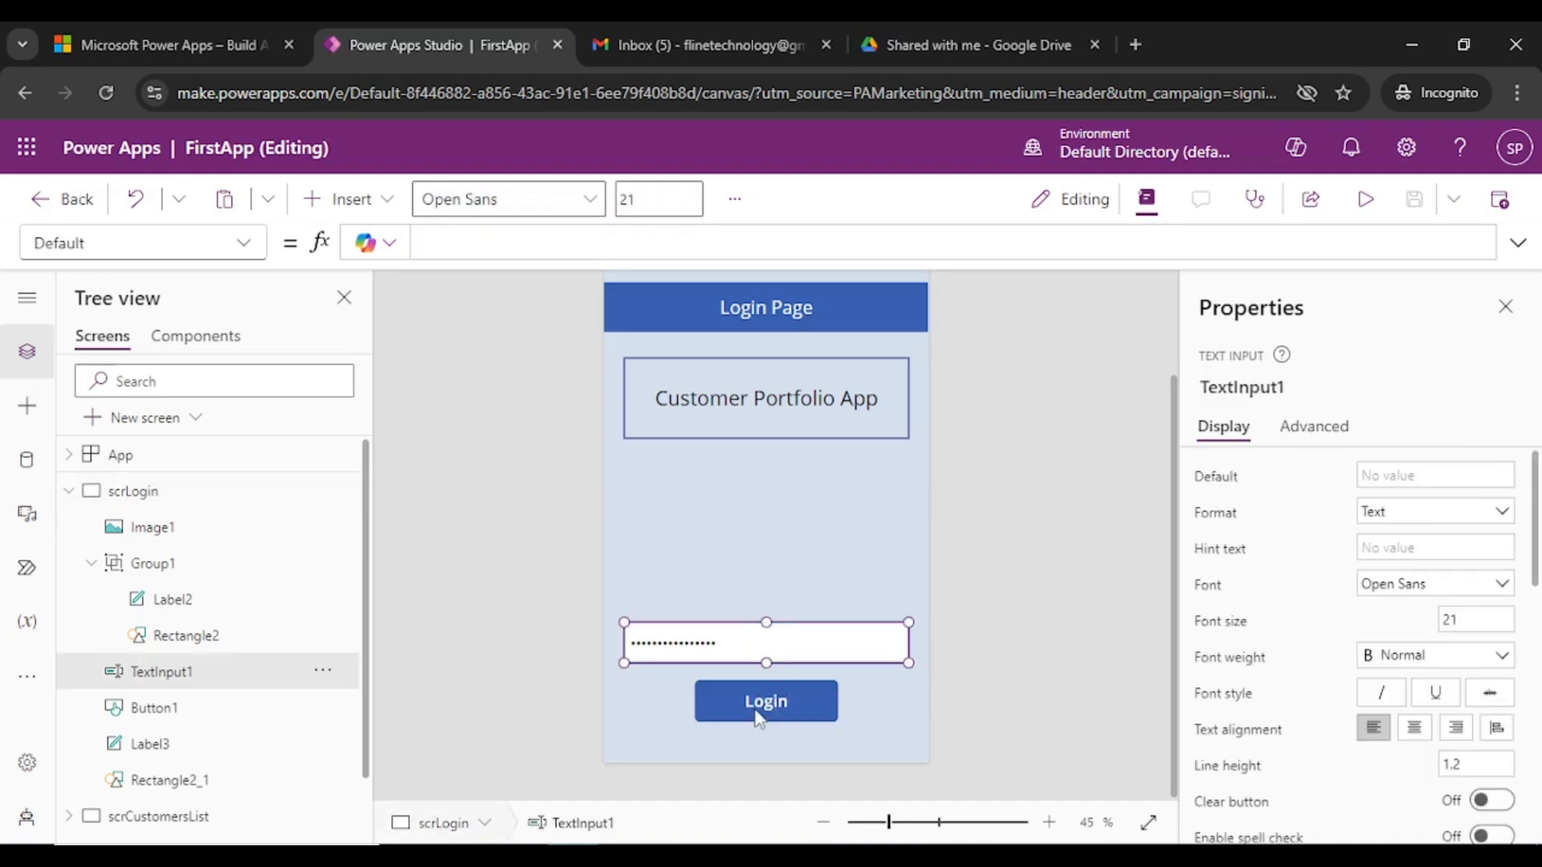
{"action": "left_click", "coordinate": [756, 709]}
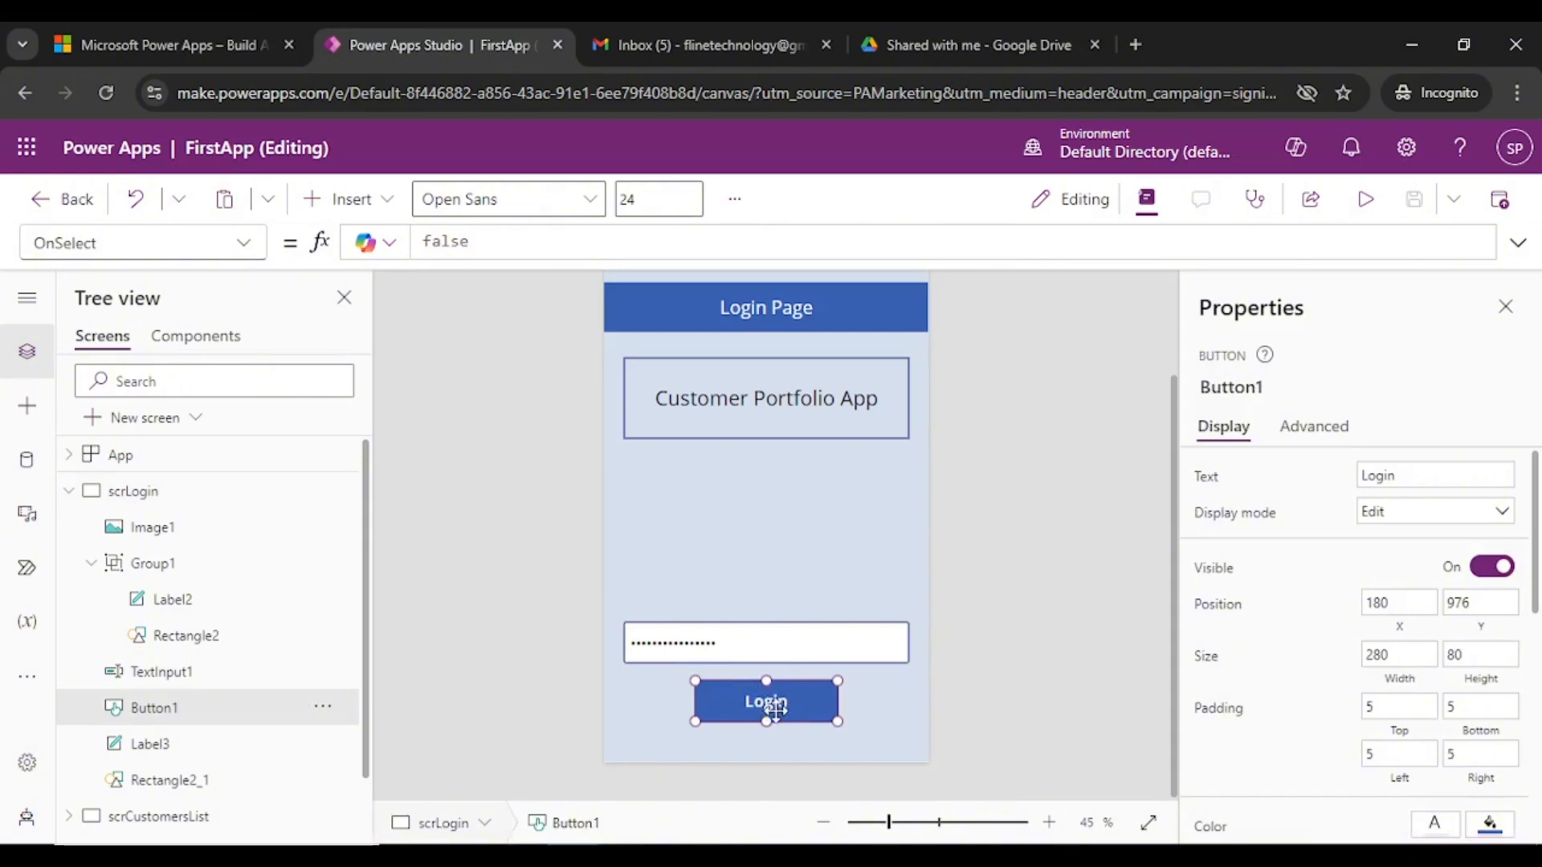
- Choose OnSelect in the Login button's property list
{"action": "left_click", "coordinate": [244, 243]}
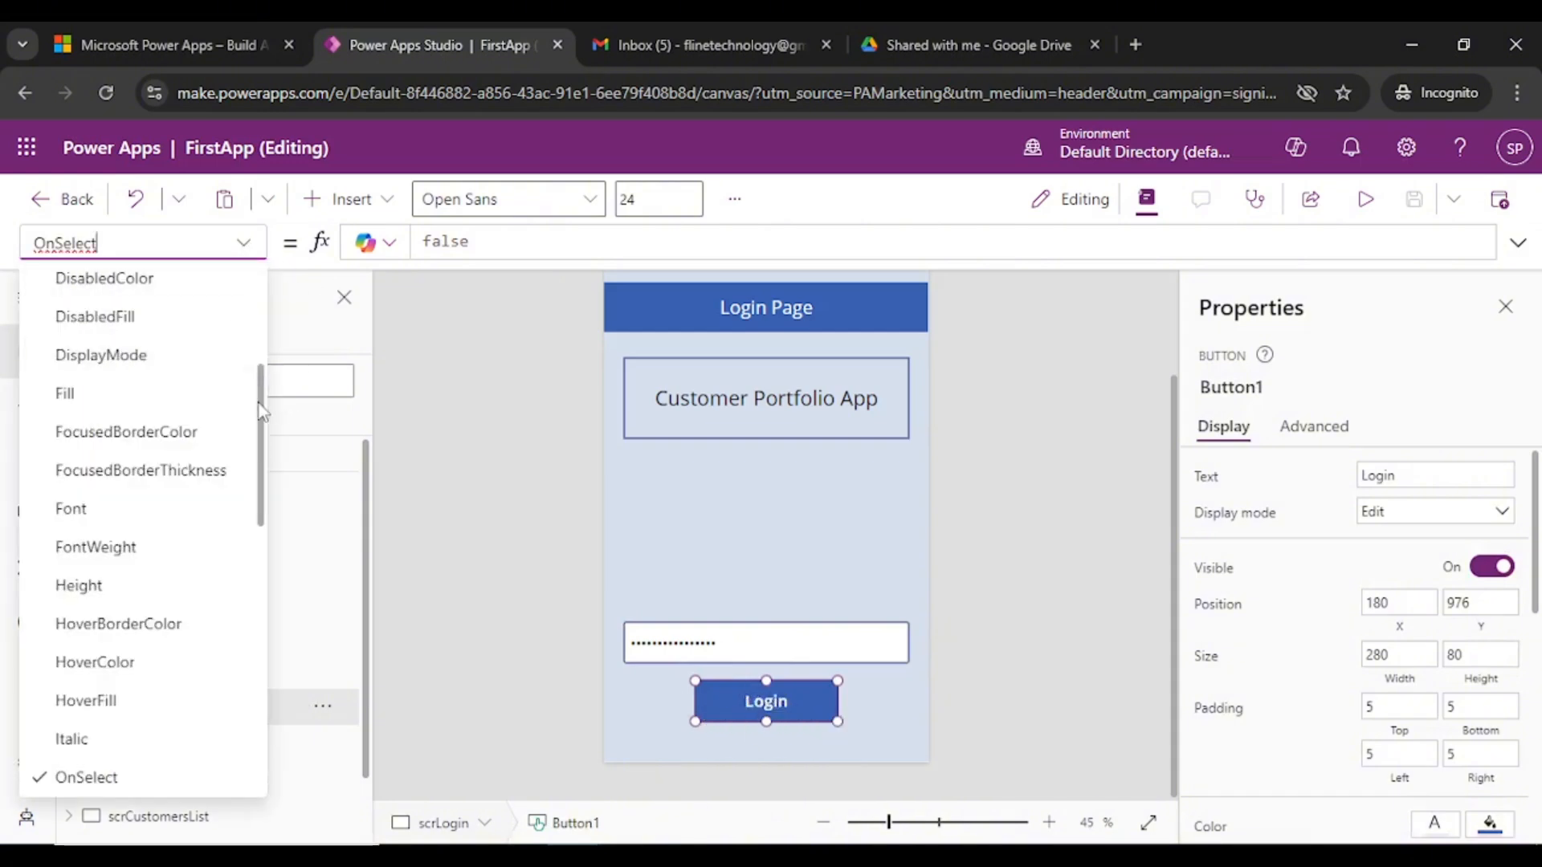
{"action": "scroll", "coordinate": [262, 416], "scroll_direction": "up", "scroll_amount": 4}
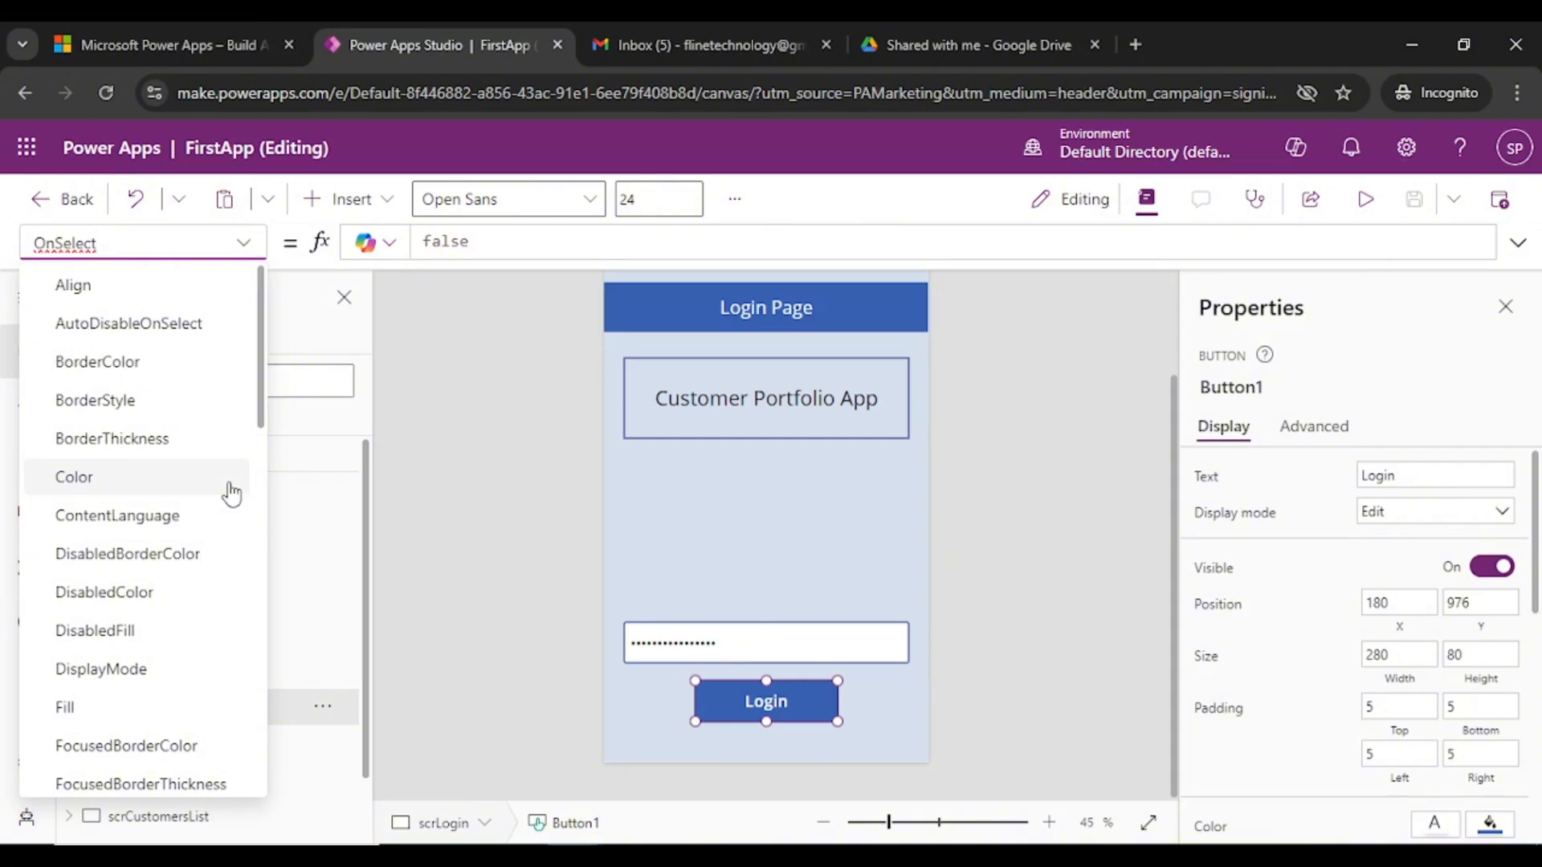
{"action": "left_click", "coordinate": [795, 702]}
{"action": "left_click", "coordinate": [245, 245]}
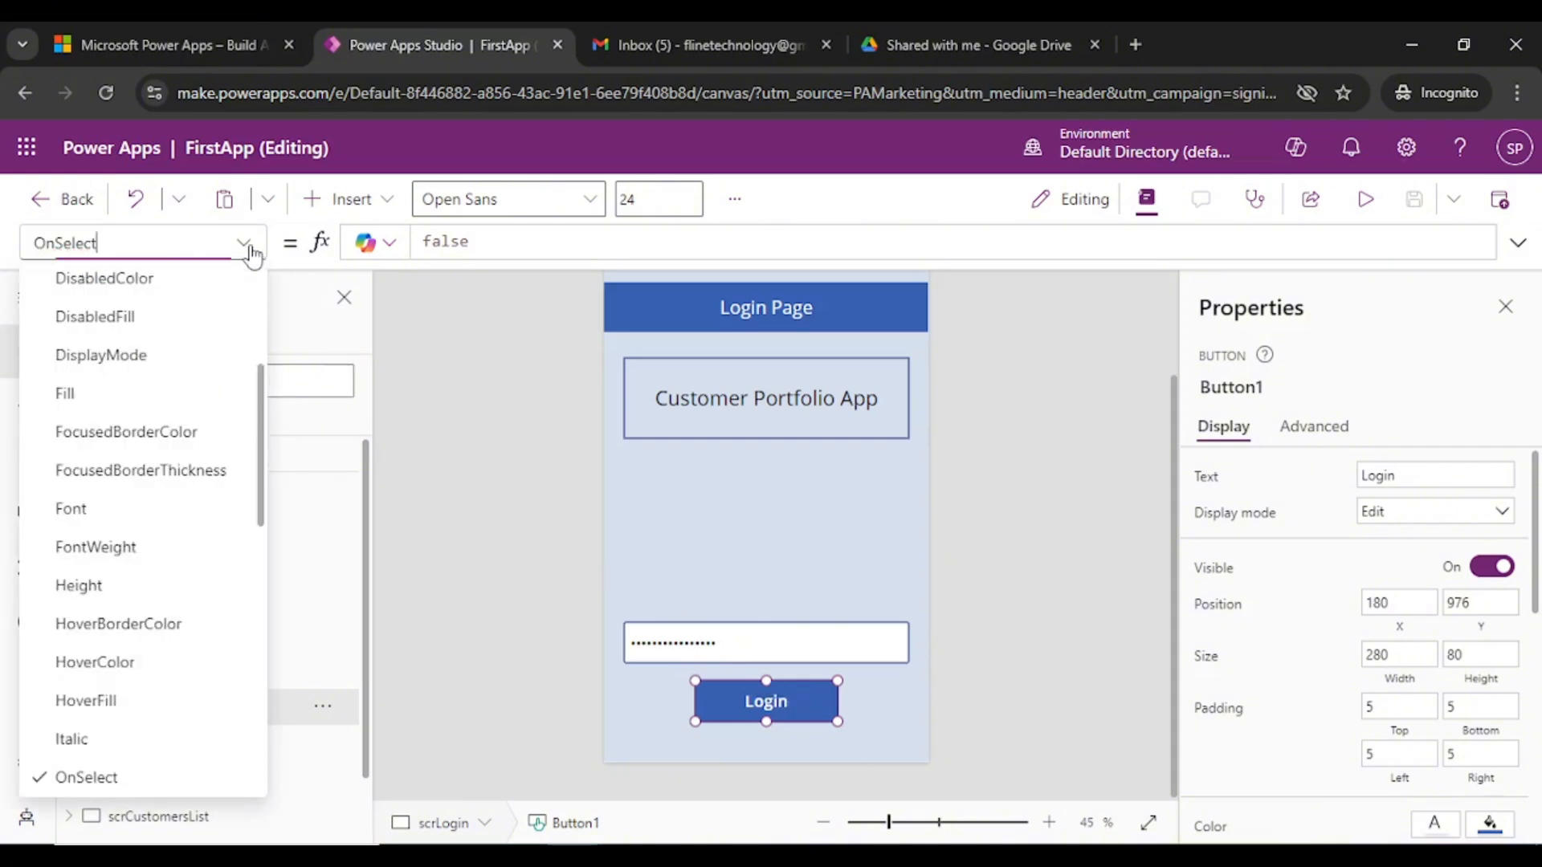
{"action": "left_click", "coordinate": [249, 250]}
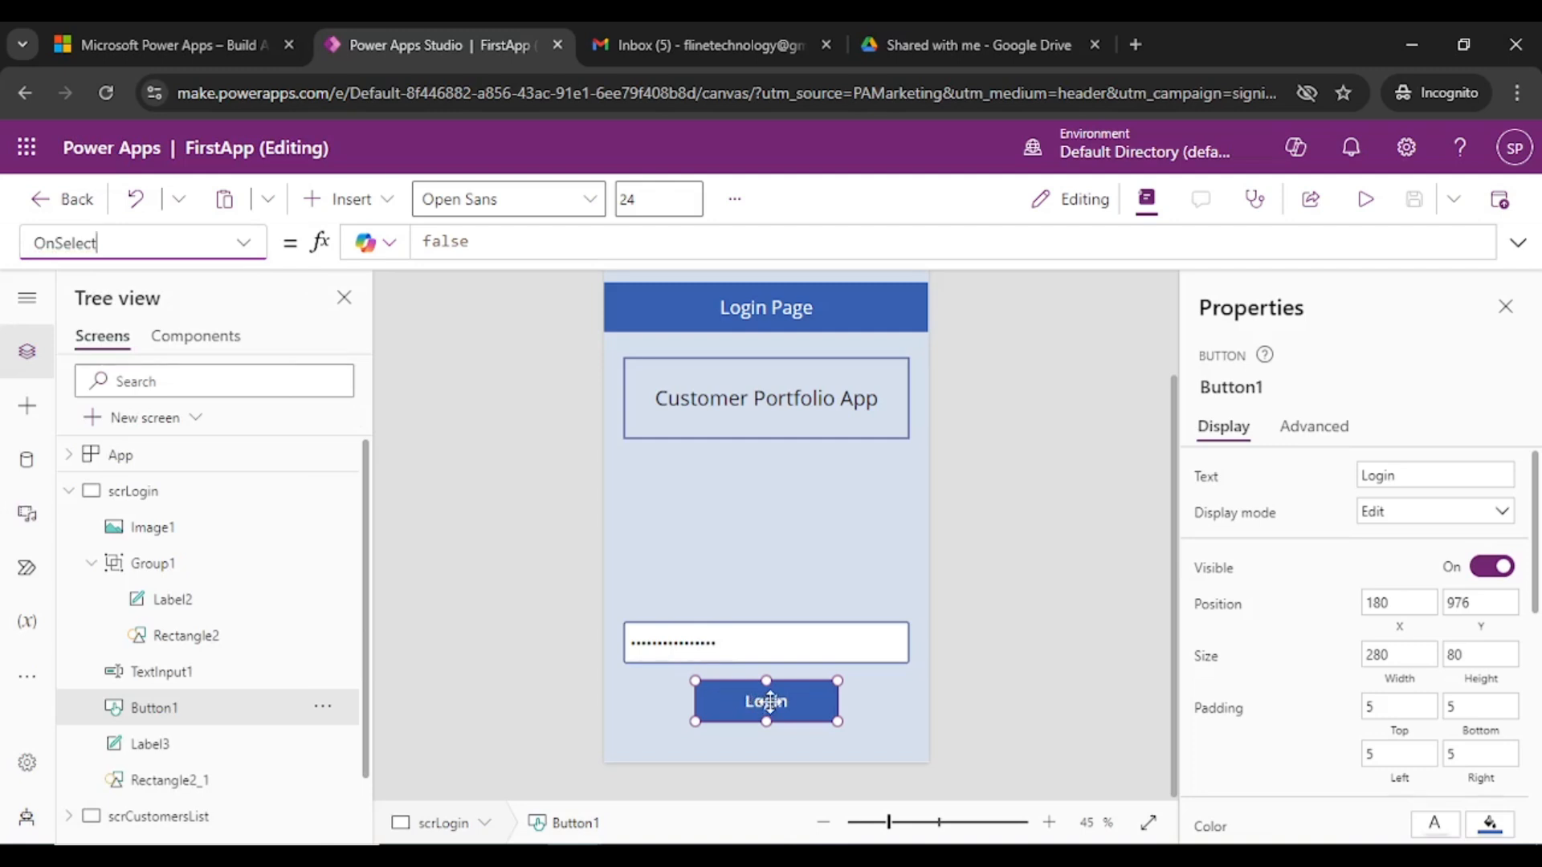
{"action": "left_click", "coordinate": [242, 246]}
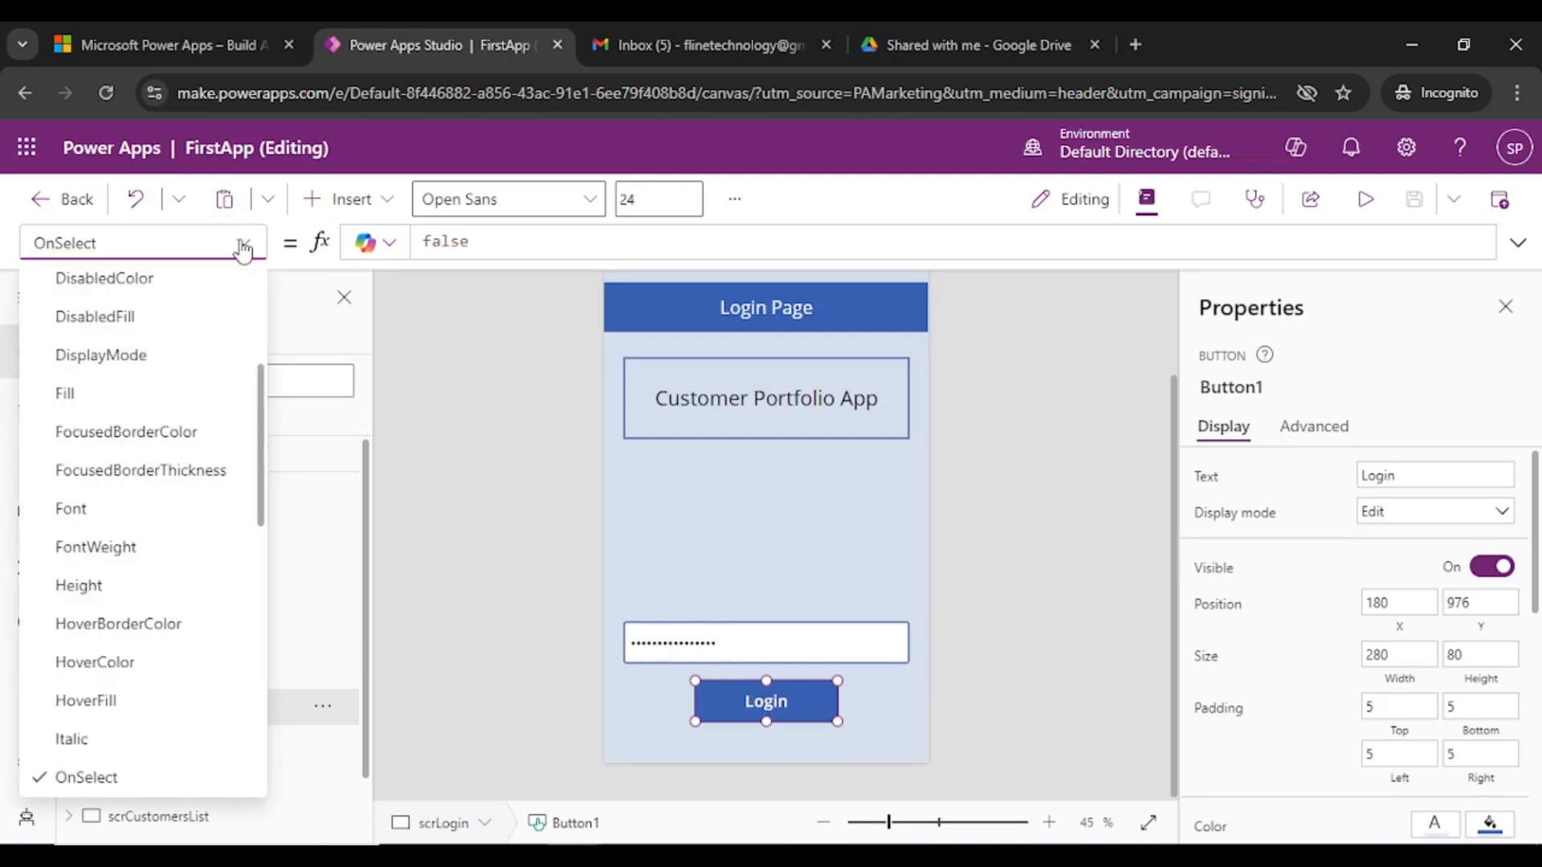
{"action": "left_click", "coordinate": [111, 246]}
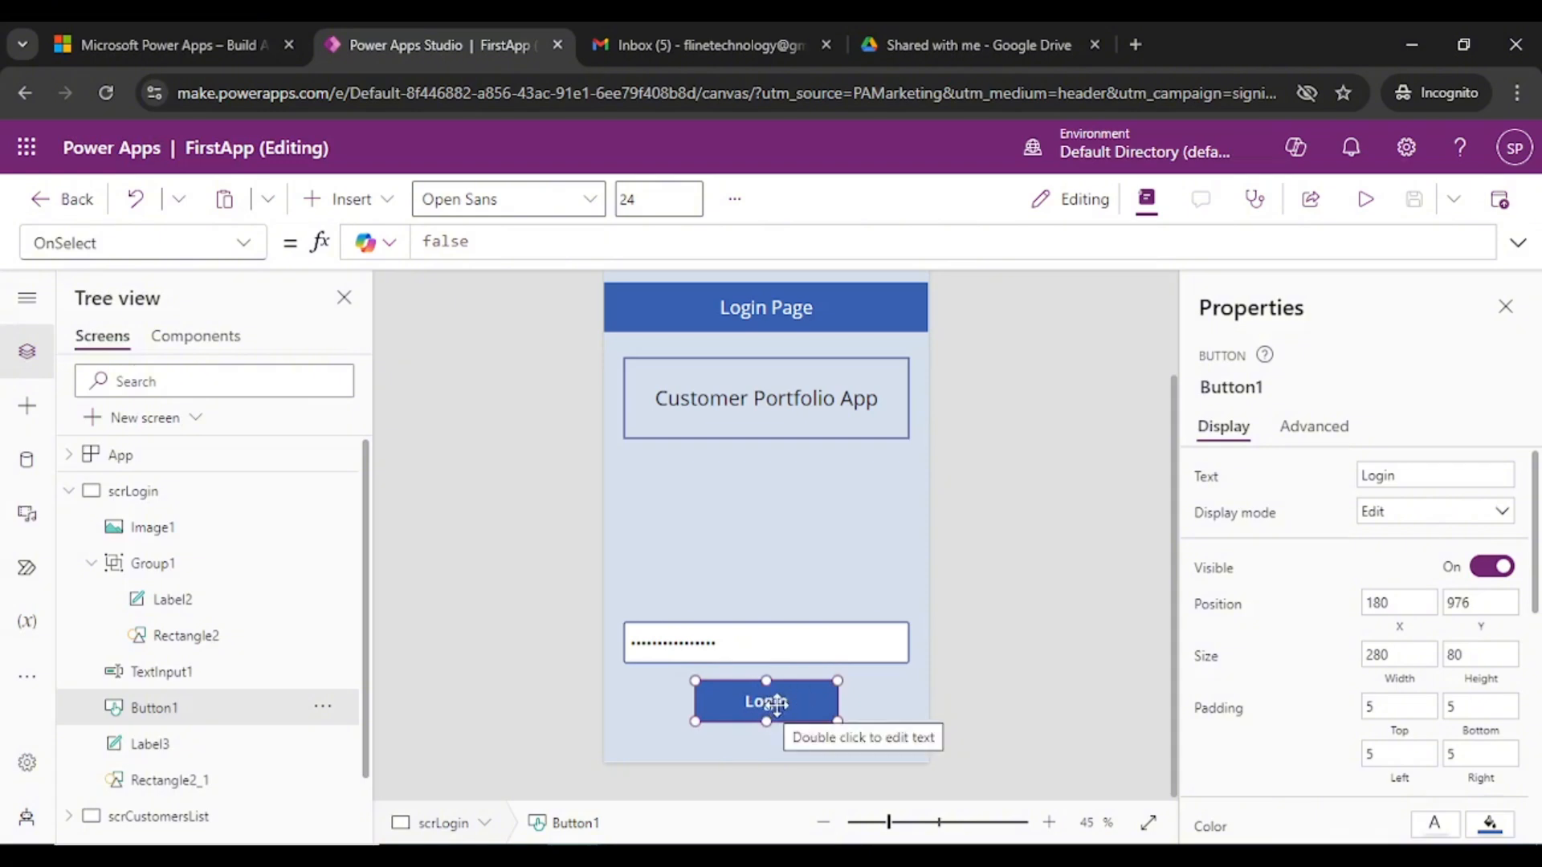
- Reselect the Login button and highlight its OnSelect value false in the formula bar
{"action": "left_click", "coordinate": [71, 491]}
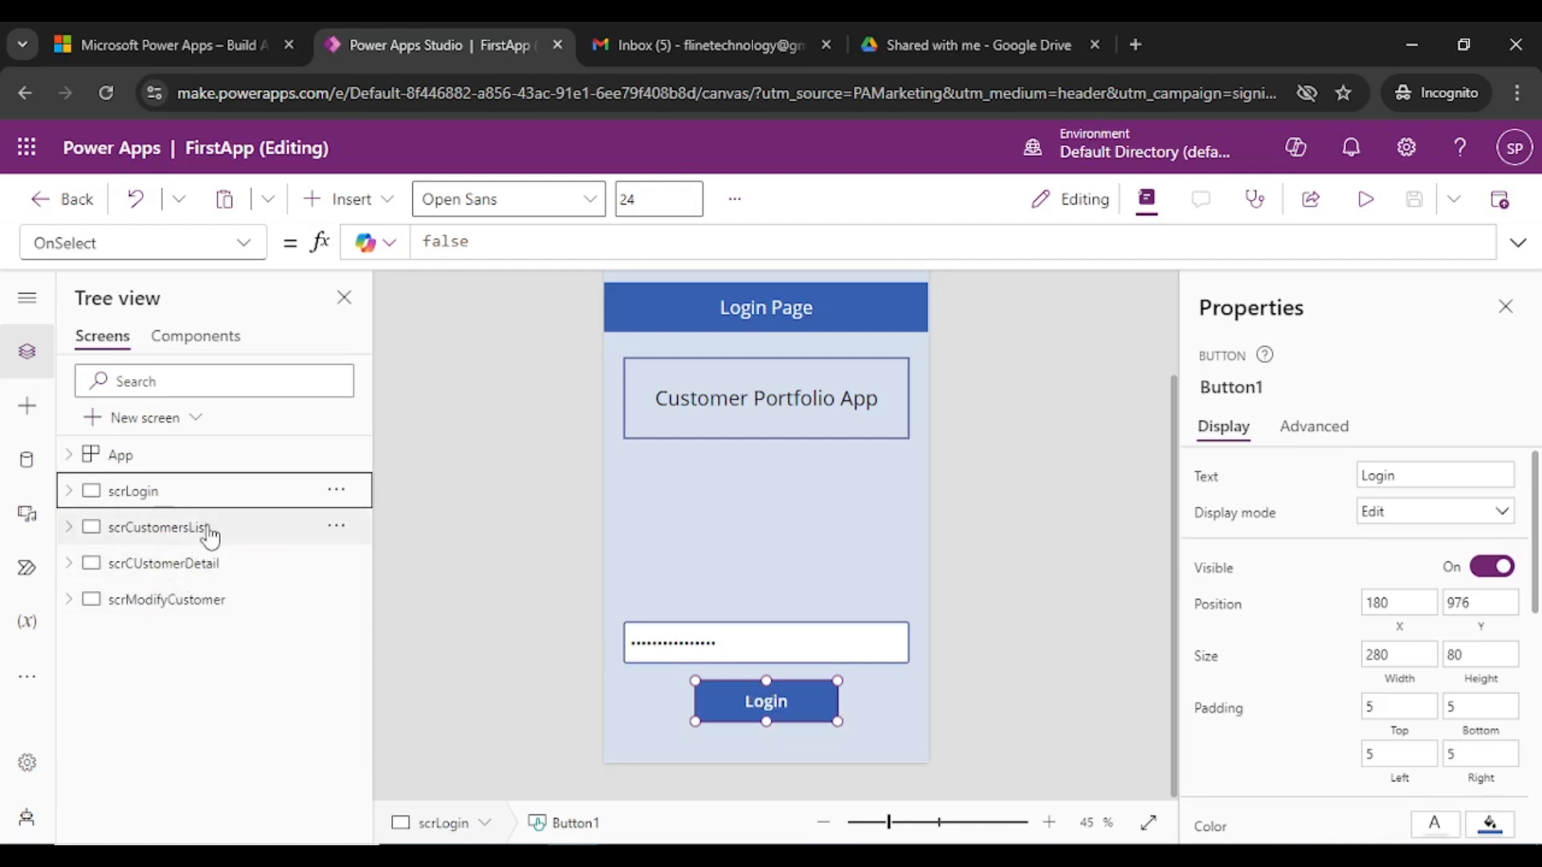
{"action": "left_click", "coordinate": [181, 536]}
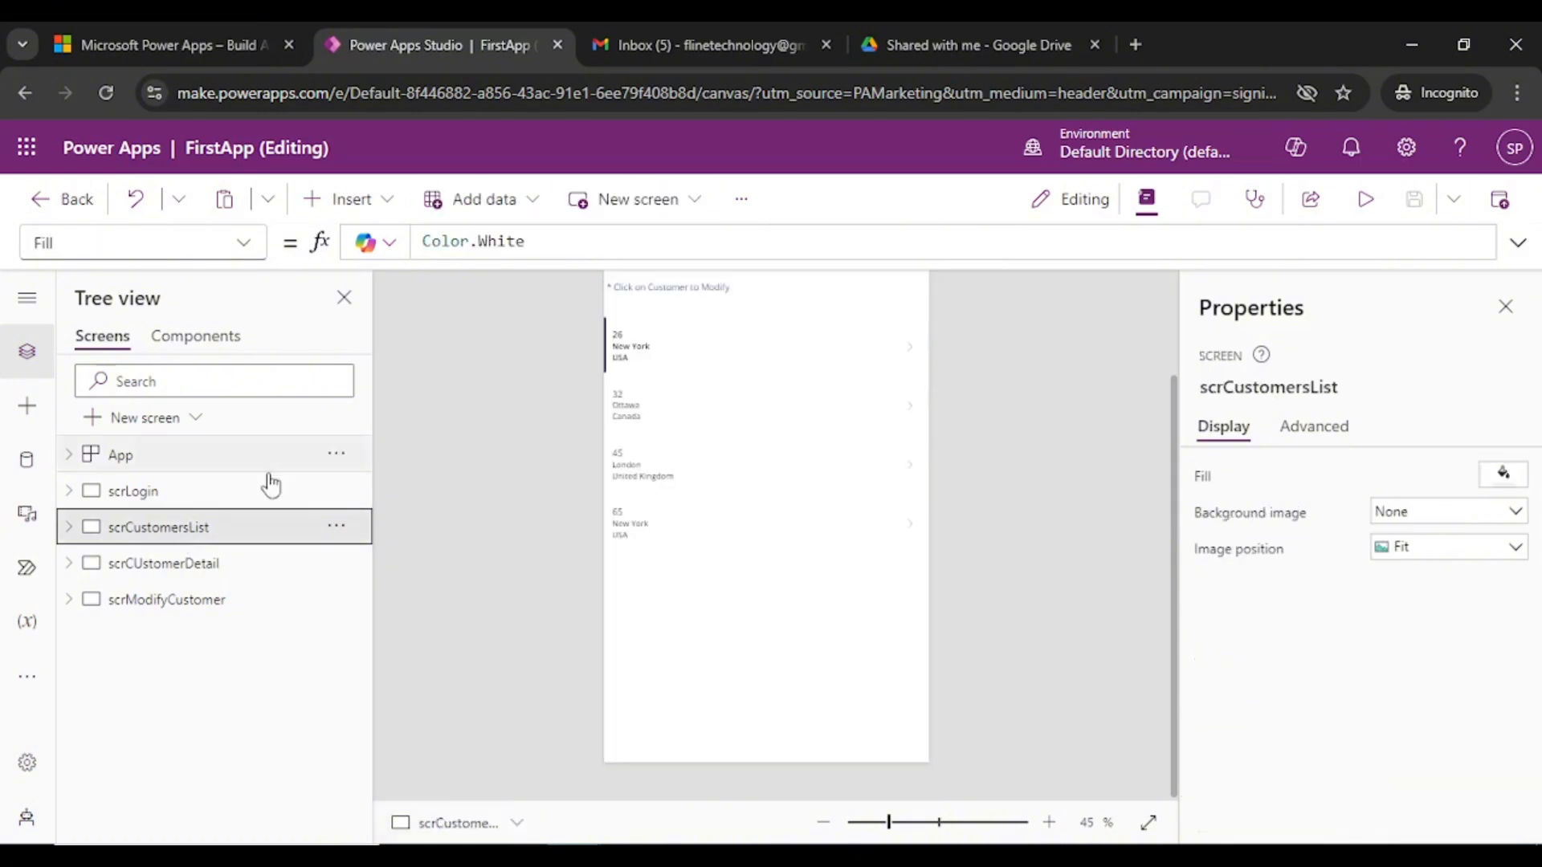
{"action": "left_click", "coordinate": [144, 491]}
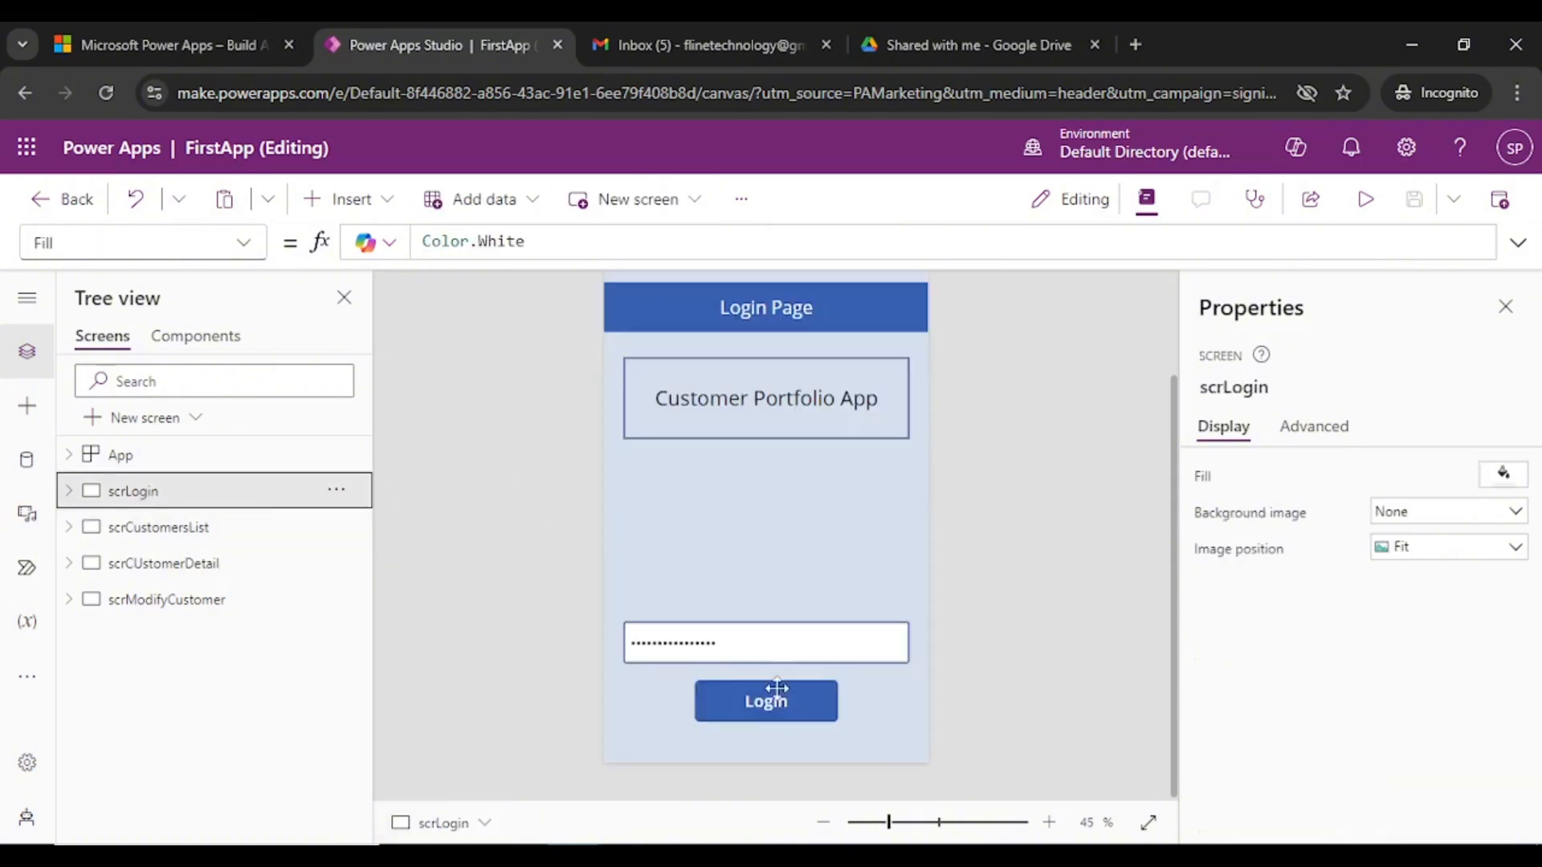
{"action": "left_click", "coordinate": [777, 688]}
{"action": "left_click", "coordinate": [484, 241]}
{"action": "key", "text": "ctrl+a"}
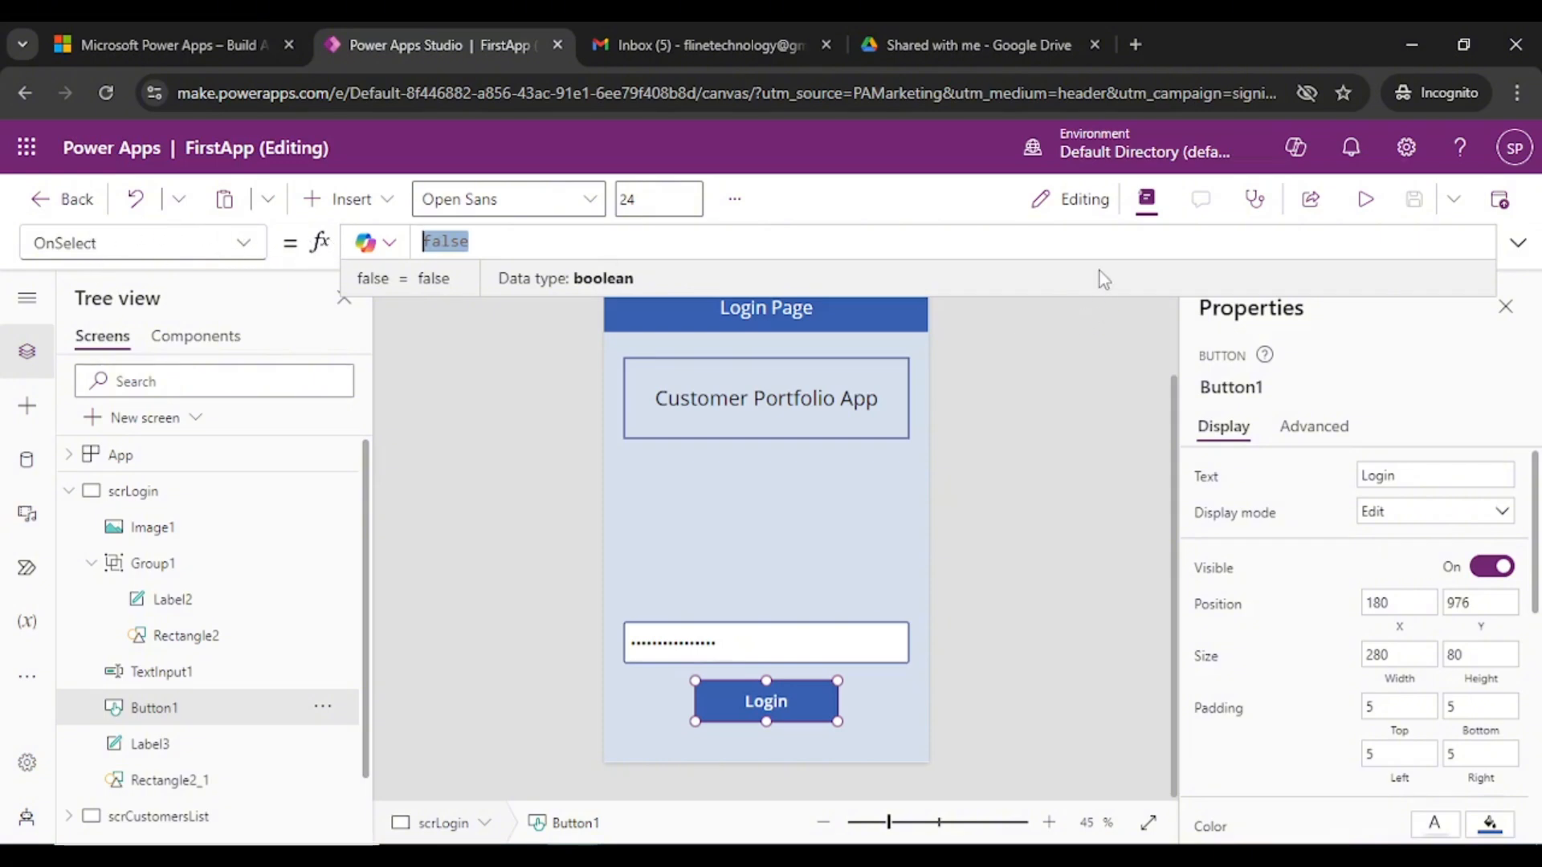
- Select the OnSelect value false and enlarge the formula editing area
{"action": "left_click", "coordinate": [447, 242]}
{"action": "double_click", "coordinate": [449, 241]}
{"action": "left_click_drag", "start_coordinate": [1088, 299], "coordinate": [1092, 640]}
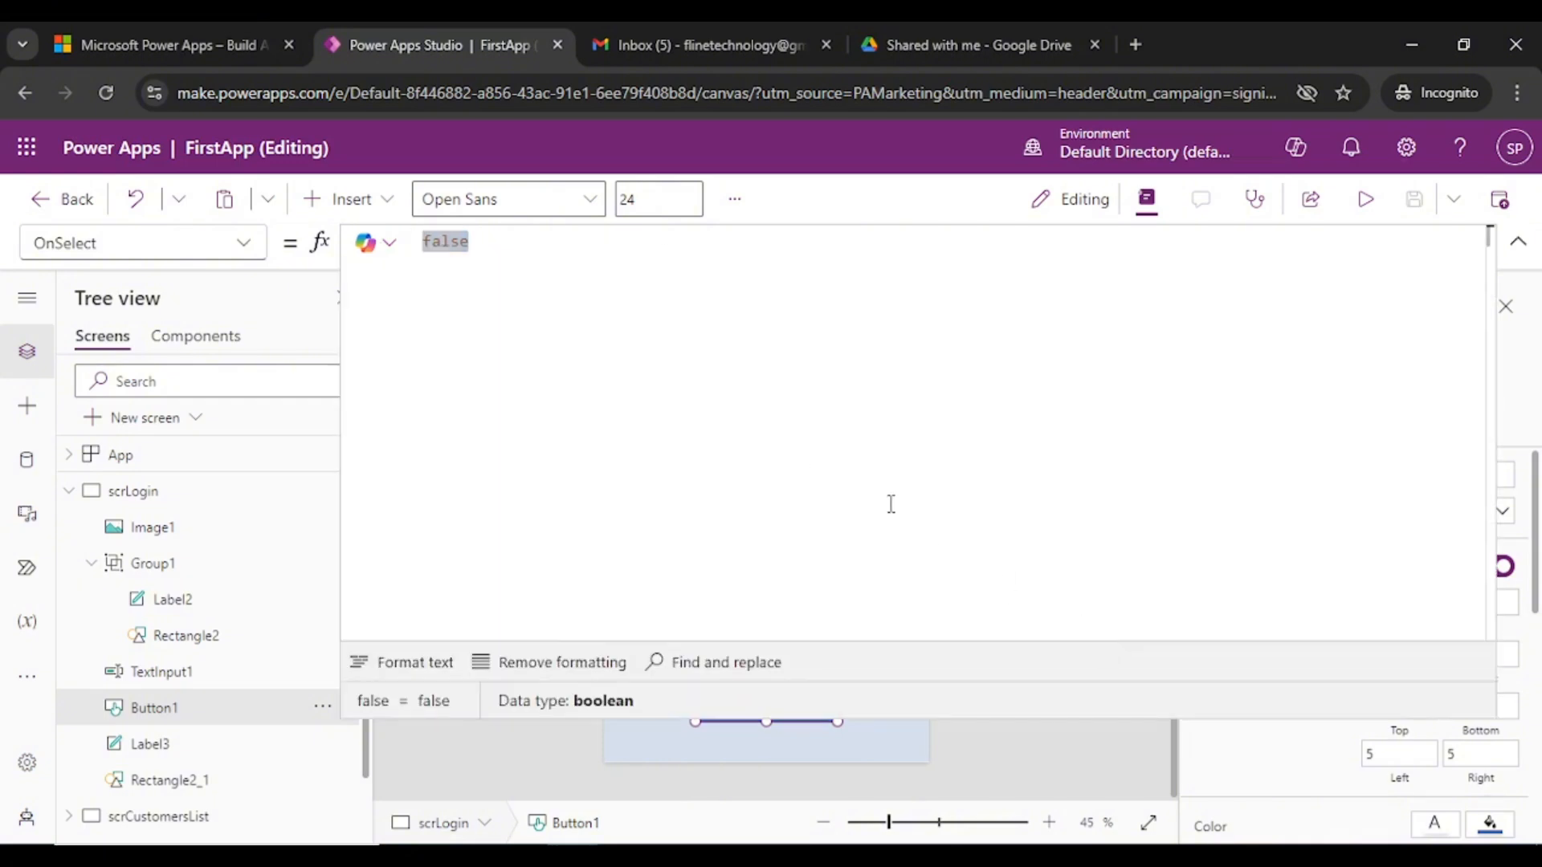
{"action": "type", "text": "fal"}
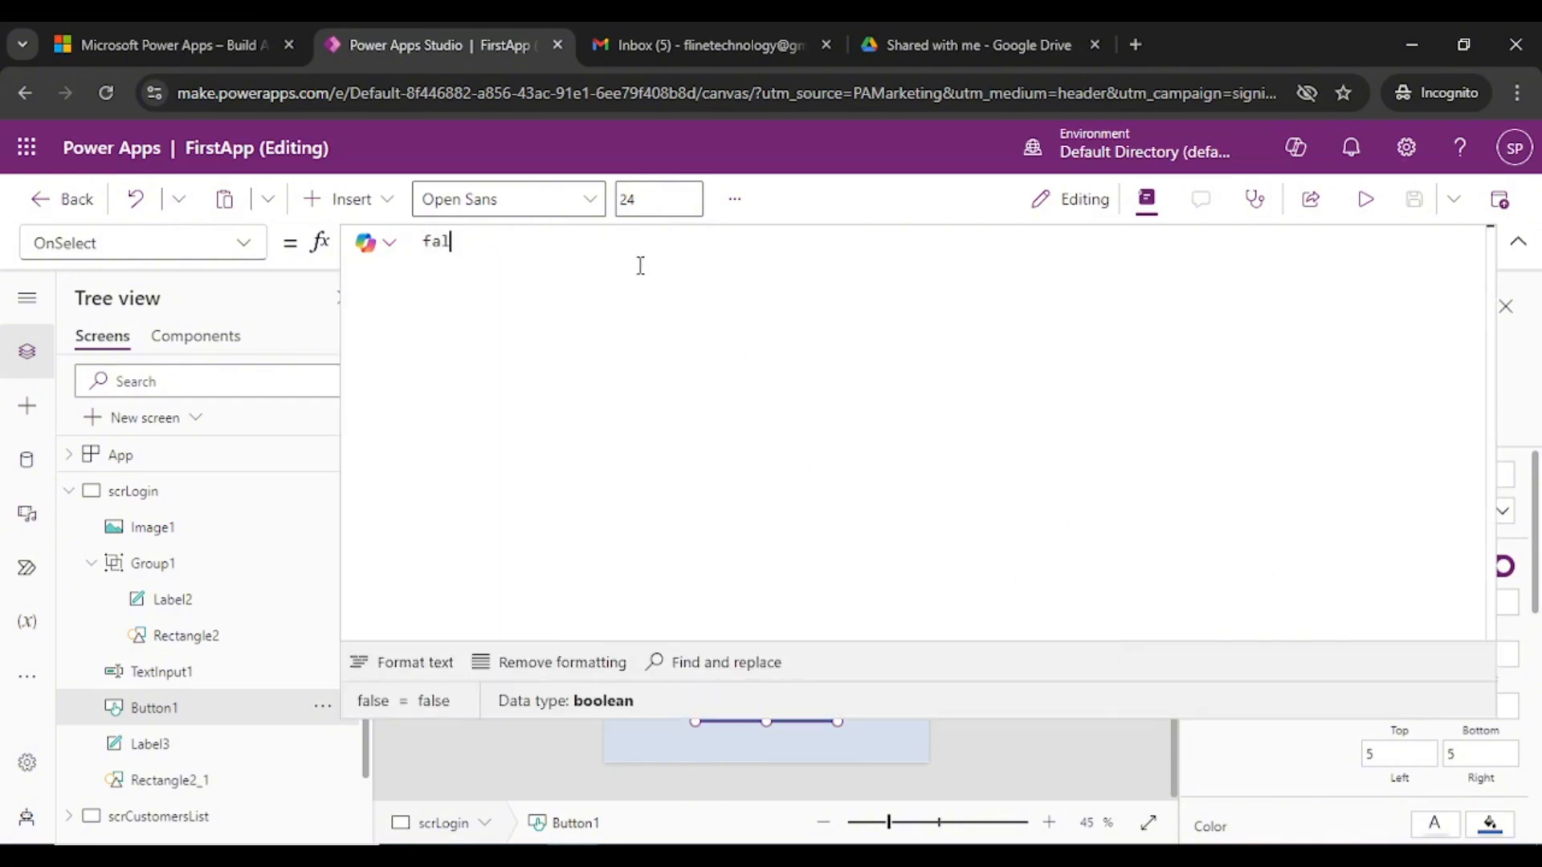
{"action": "key", "text": "BackSpace"}
{"action": "key", "text": "BackSpace"}
{"action": "key", "text": "BackSpace"}
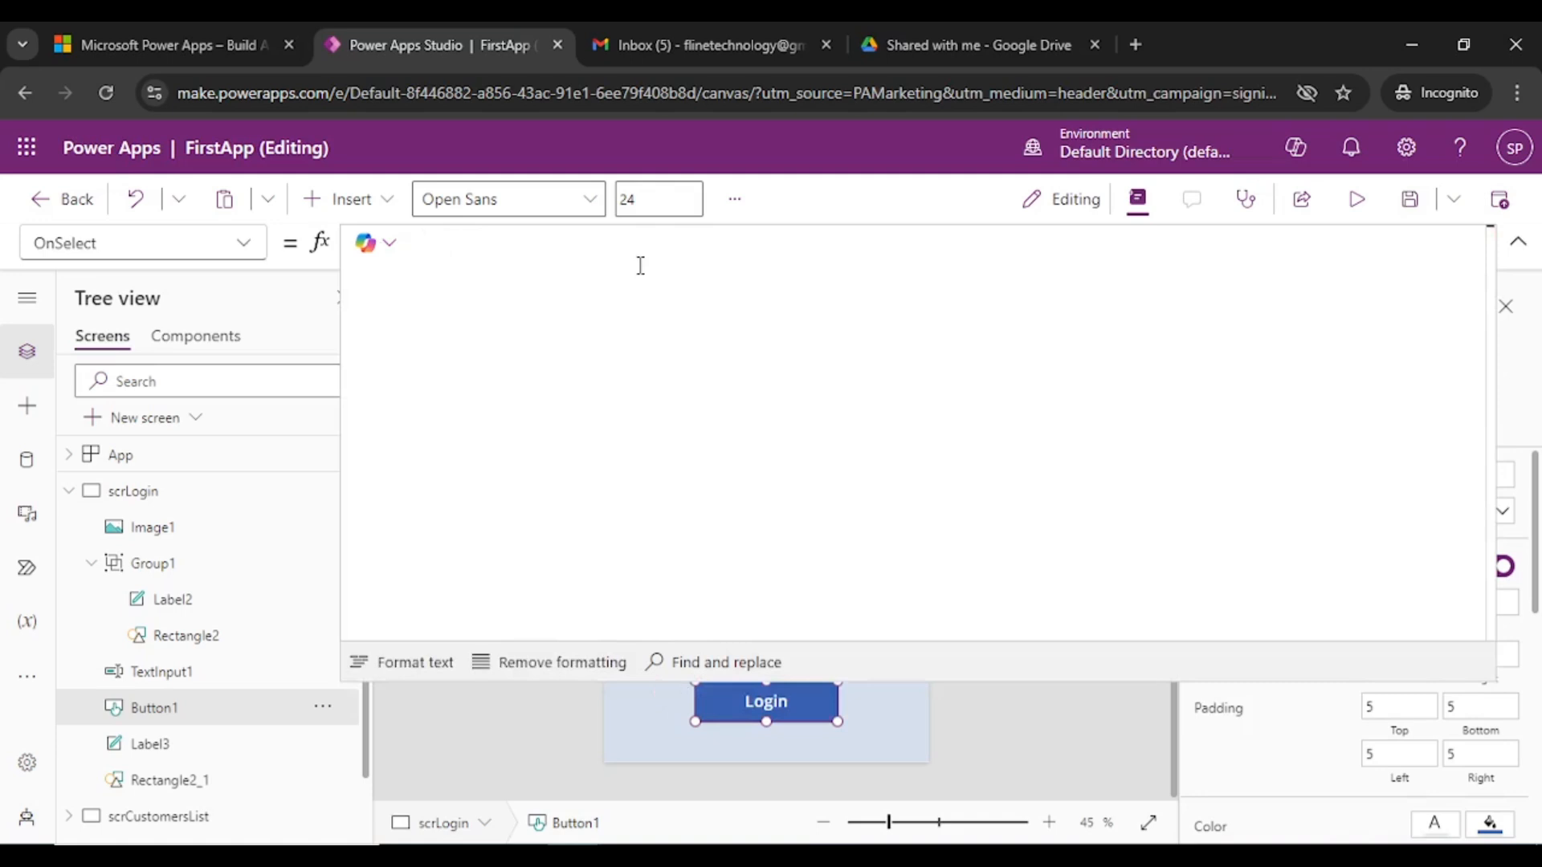
- Enter Navigate(scrCustomersList, ScreenTransition.UnCoverRight) as the OnSelect formula
{"action": "type", "text": "Navigate"}
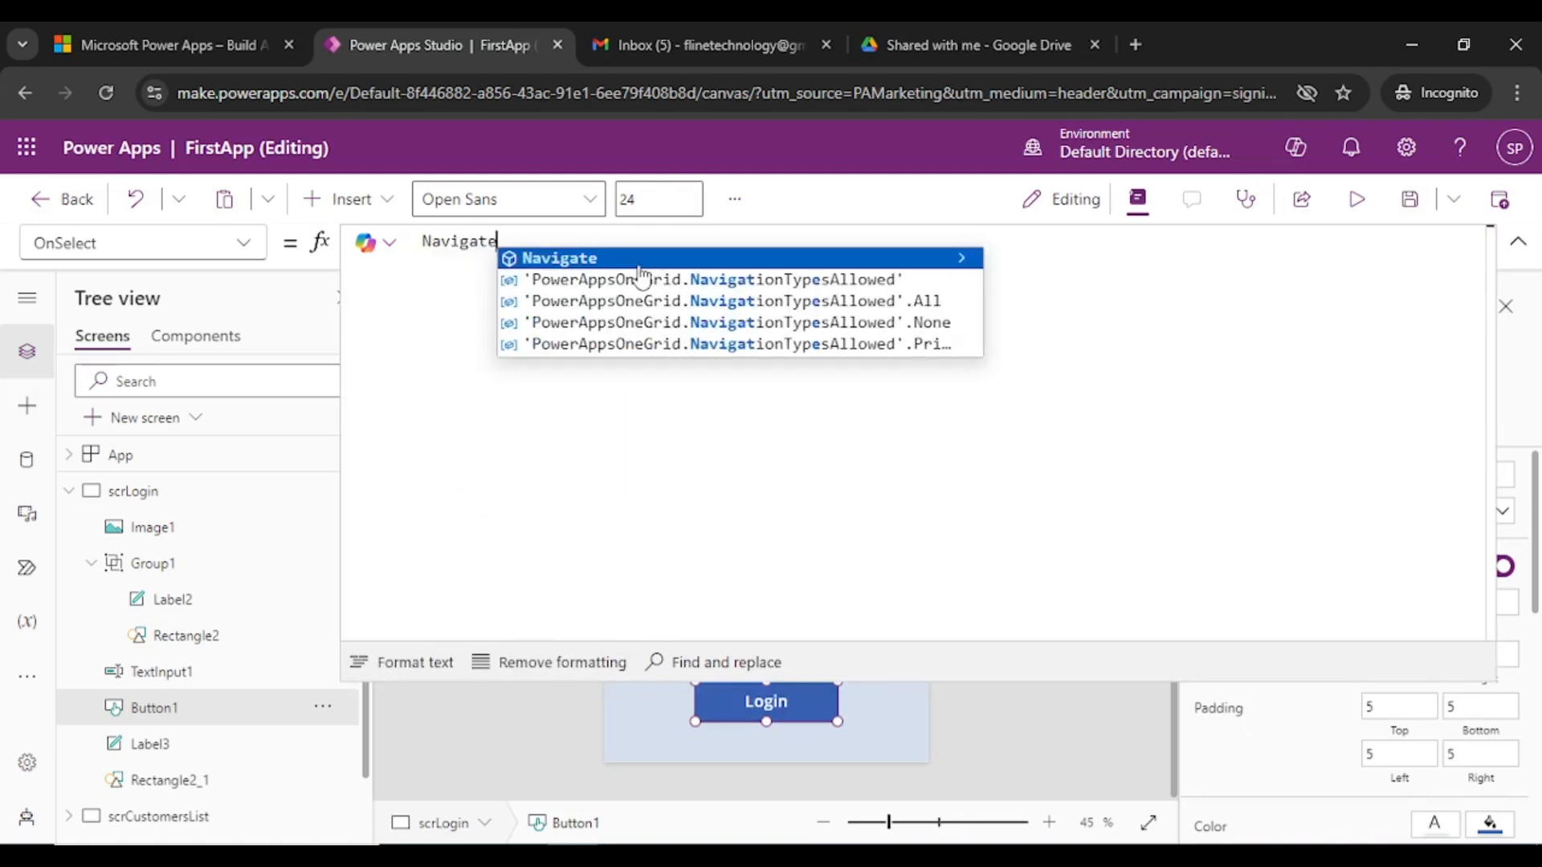
{"action": "type", "text": "("}
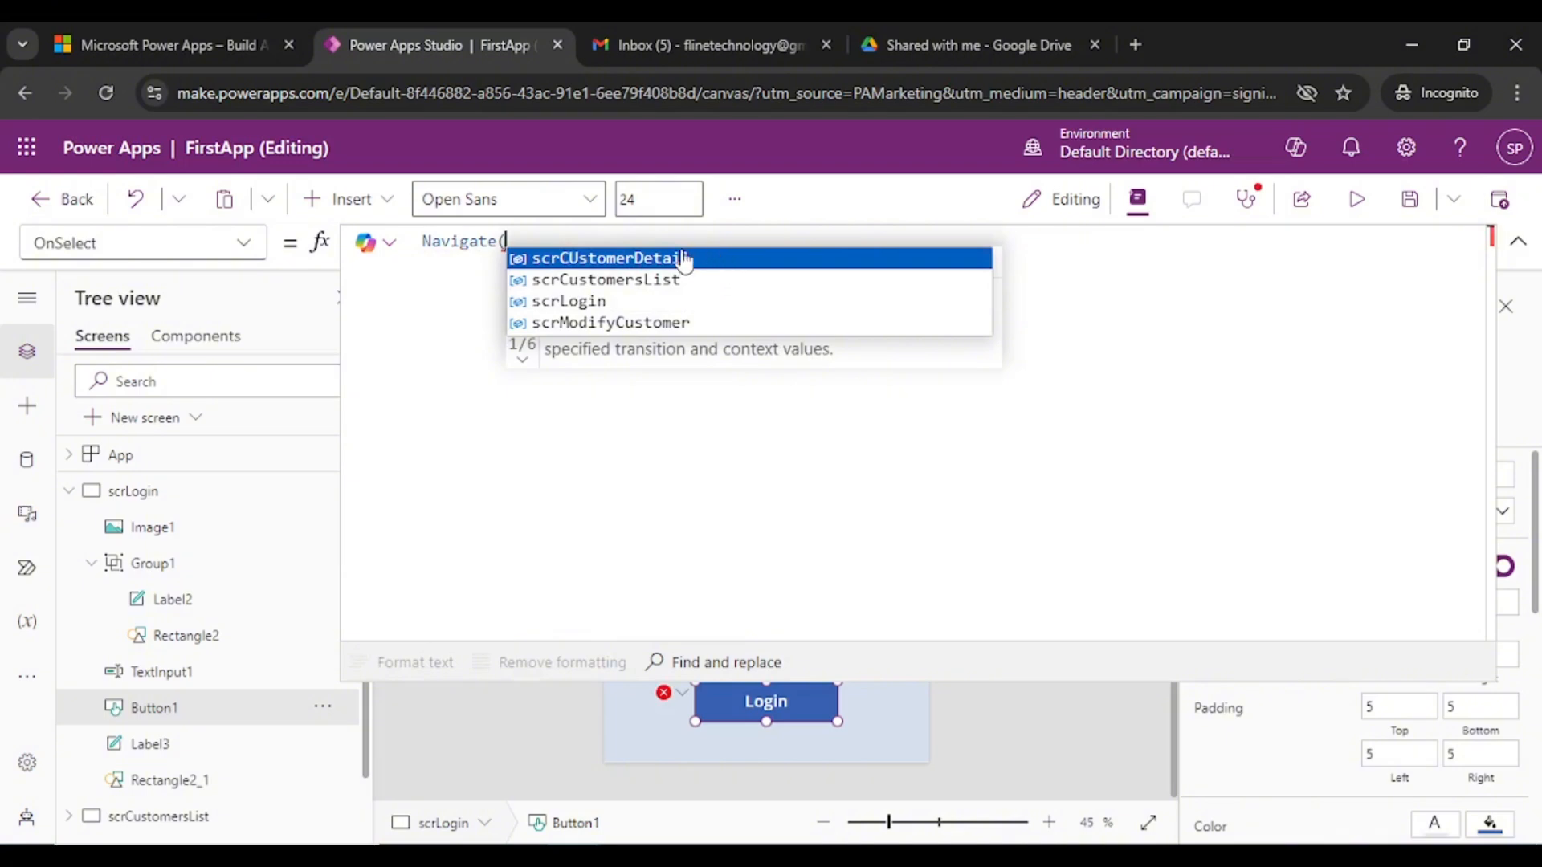
{"action": "left_click", "coordinate": [667, 281]}
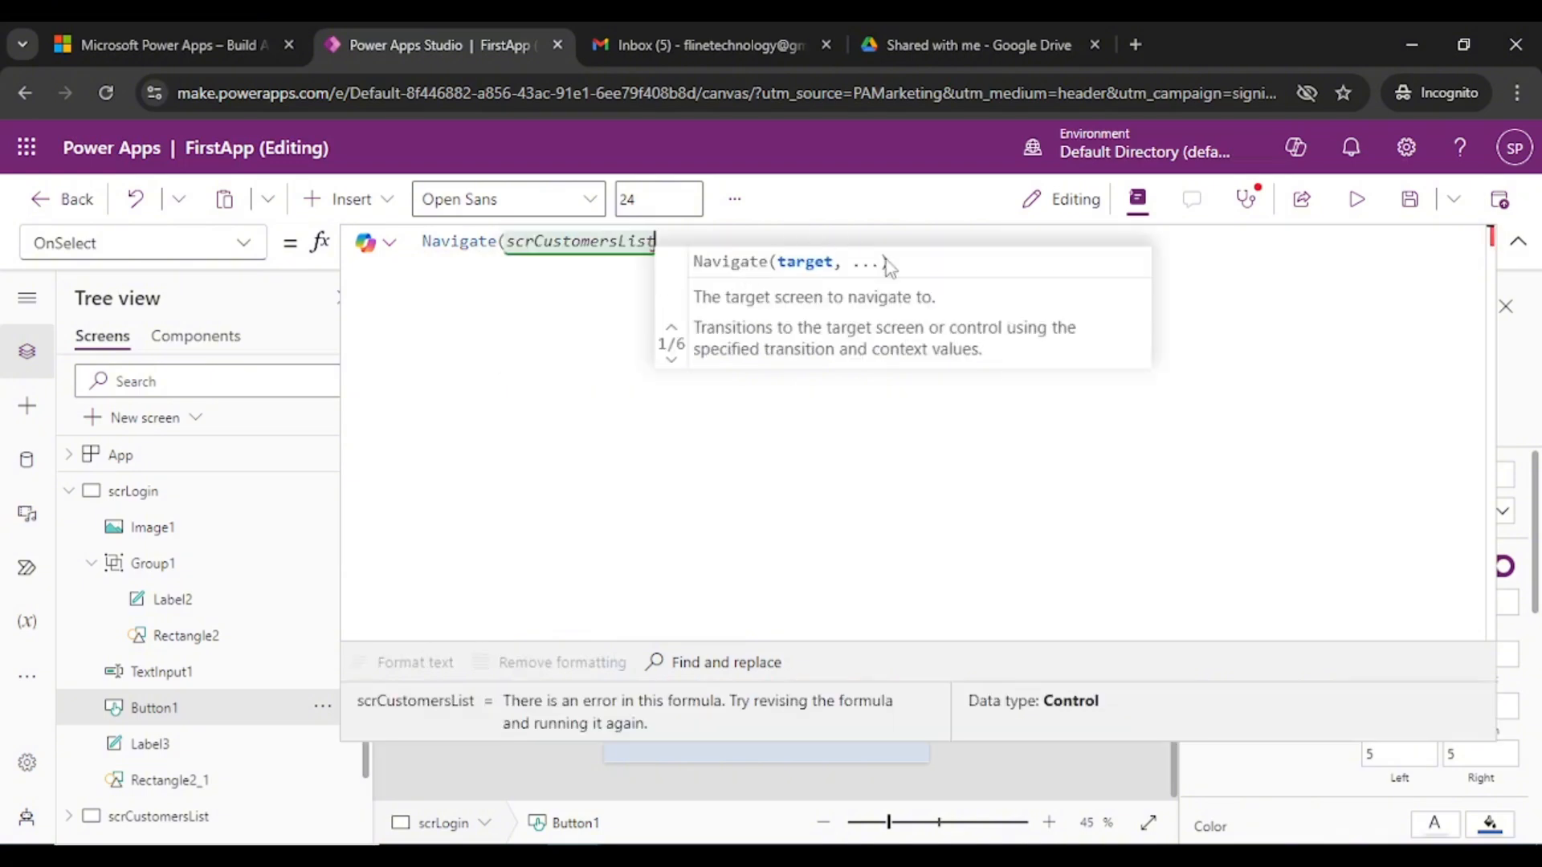
{"action": "type", "text": ","}
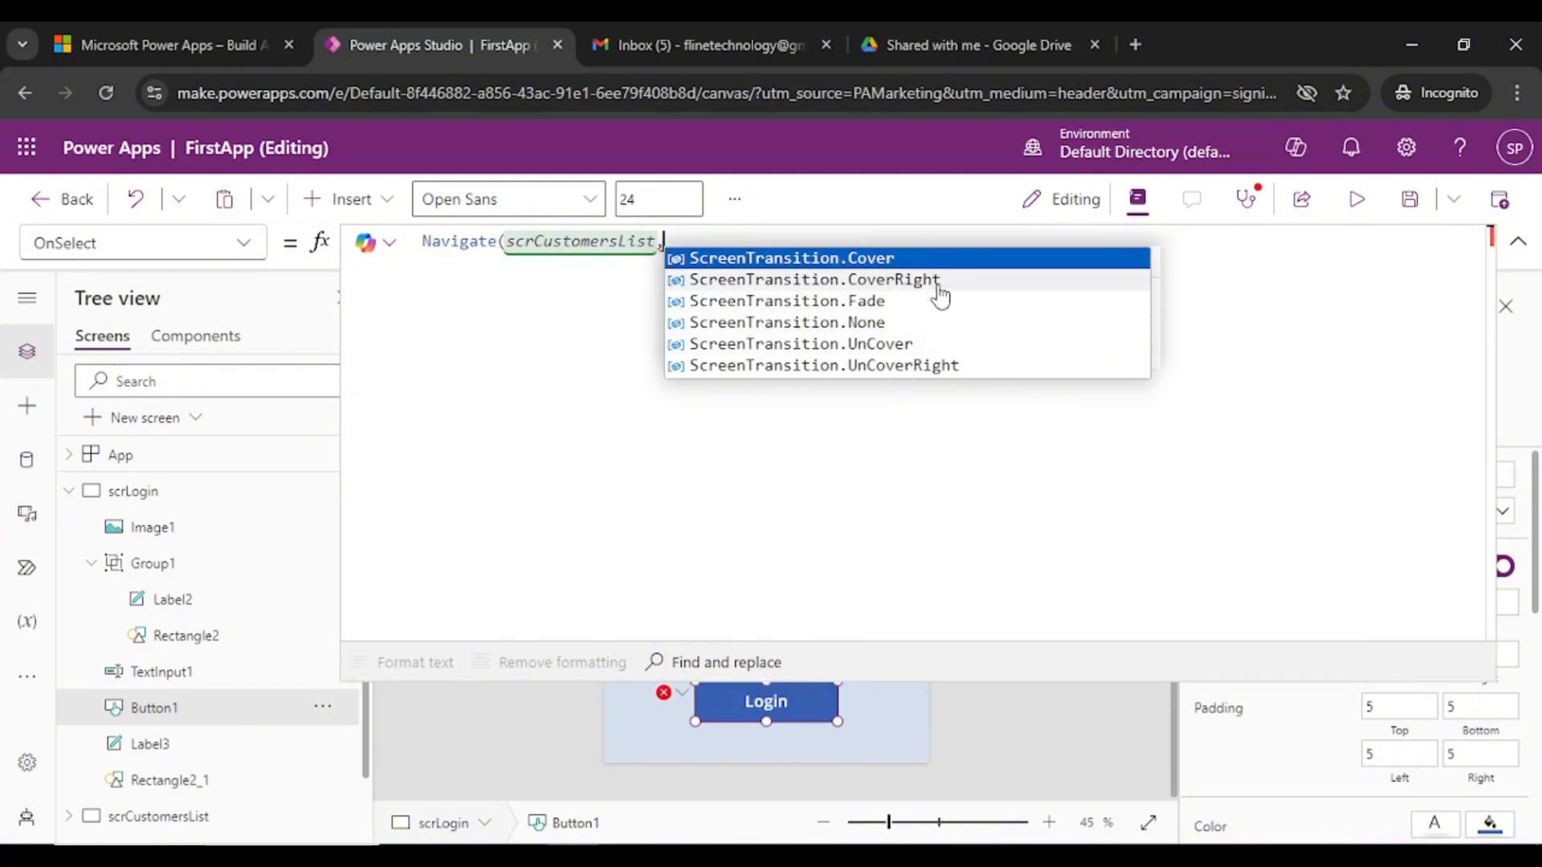
{"action": "left_click", "coordinate": [941, 367]}
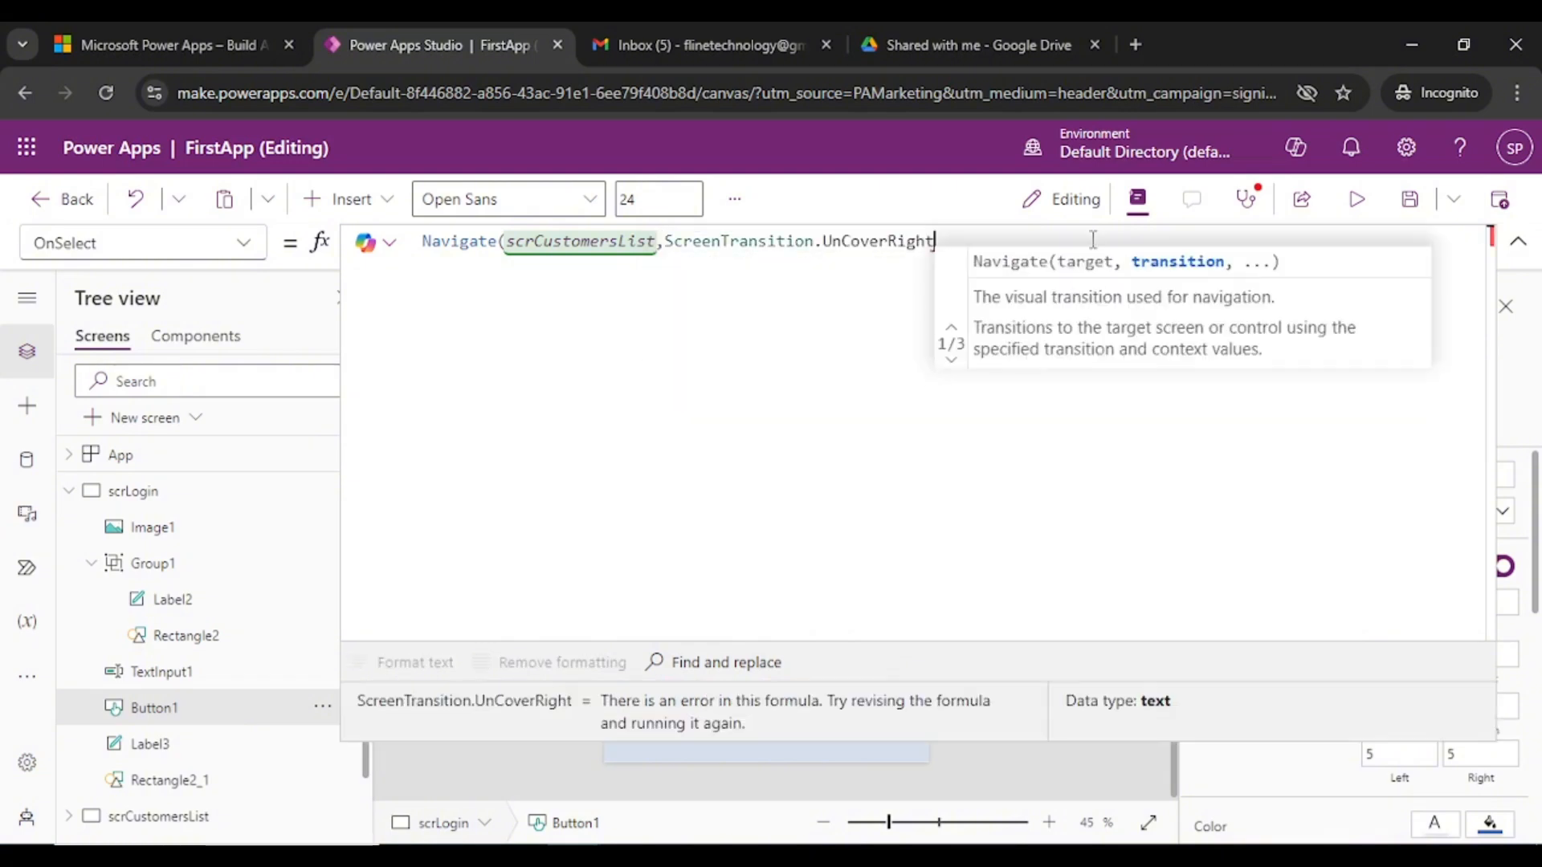
{"action": "type", "text": ")"}
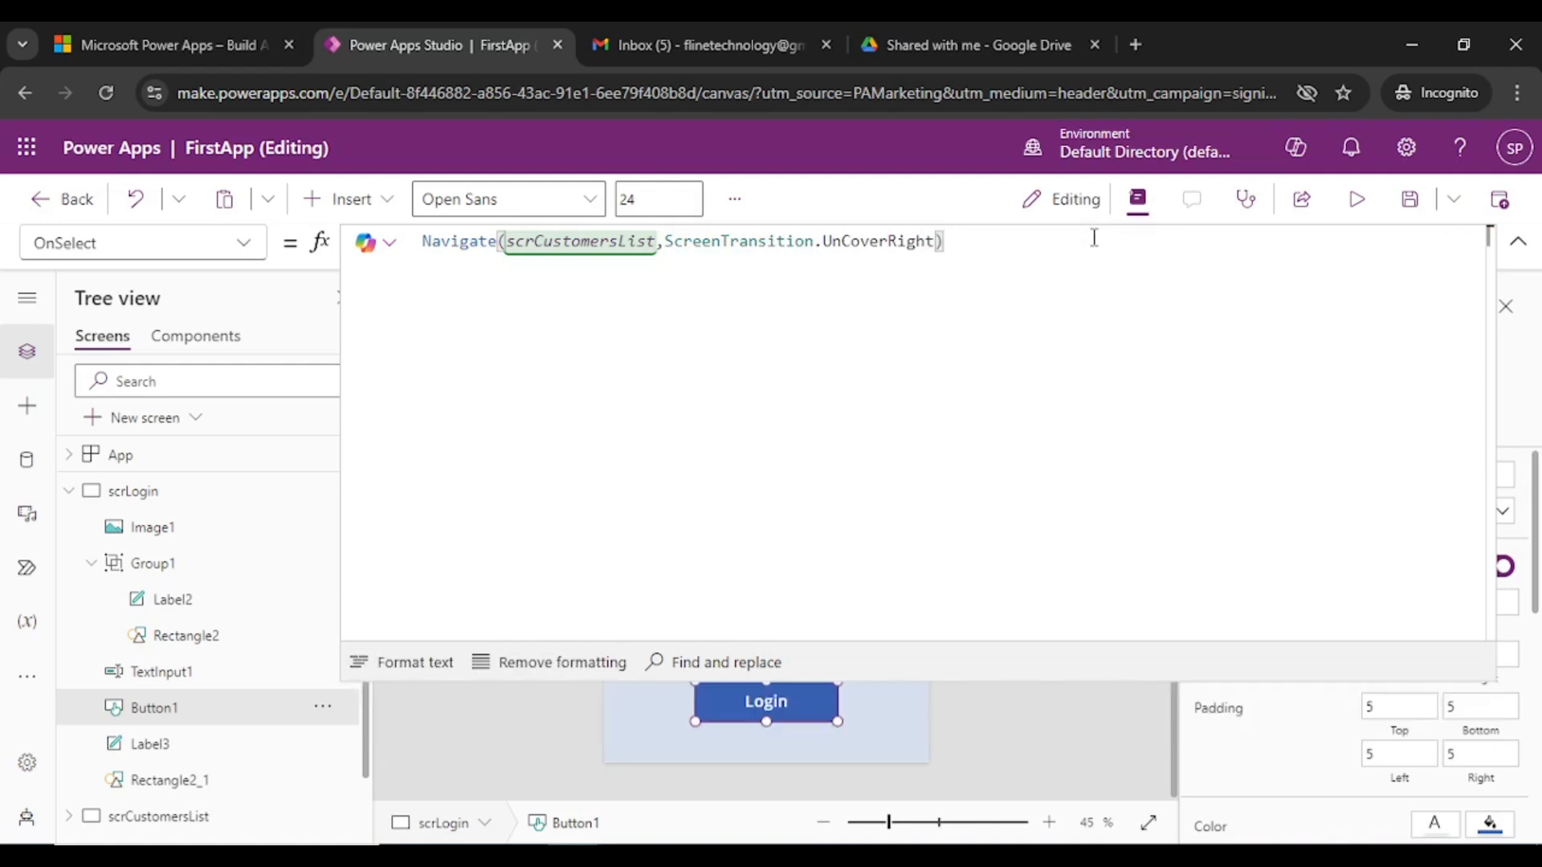
{"action": "left_click", "coordinate": [1518, 242]}
{"action": "left_click", "coordinate": [64, 494]}
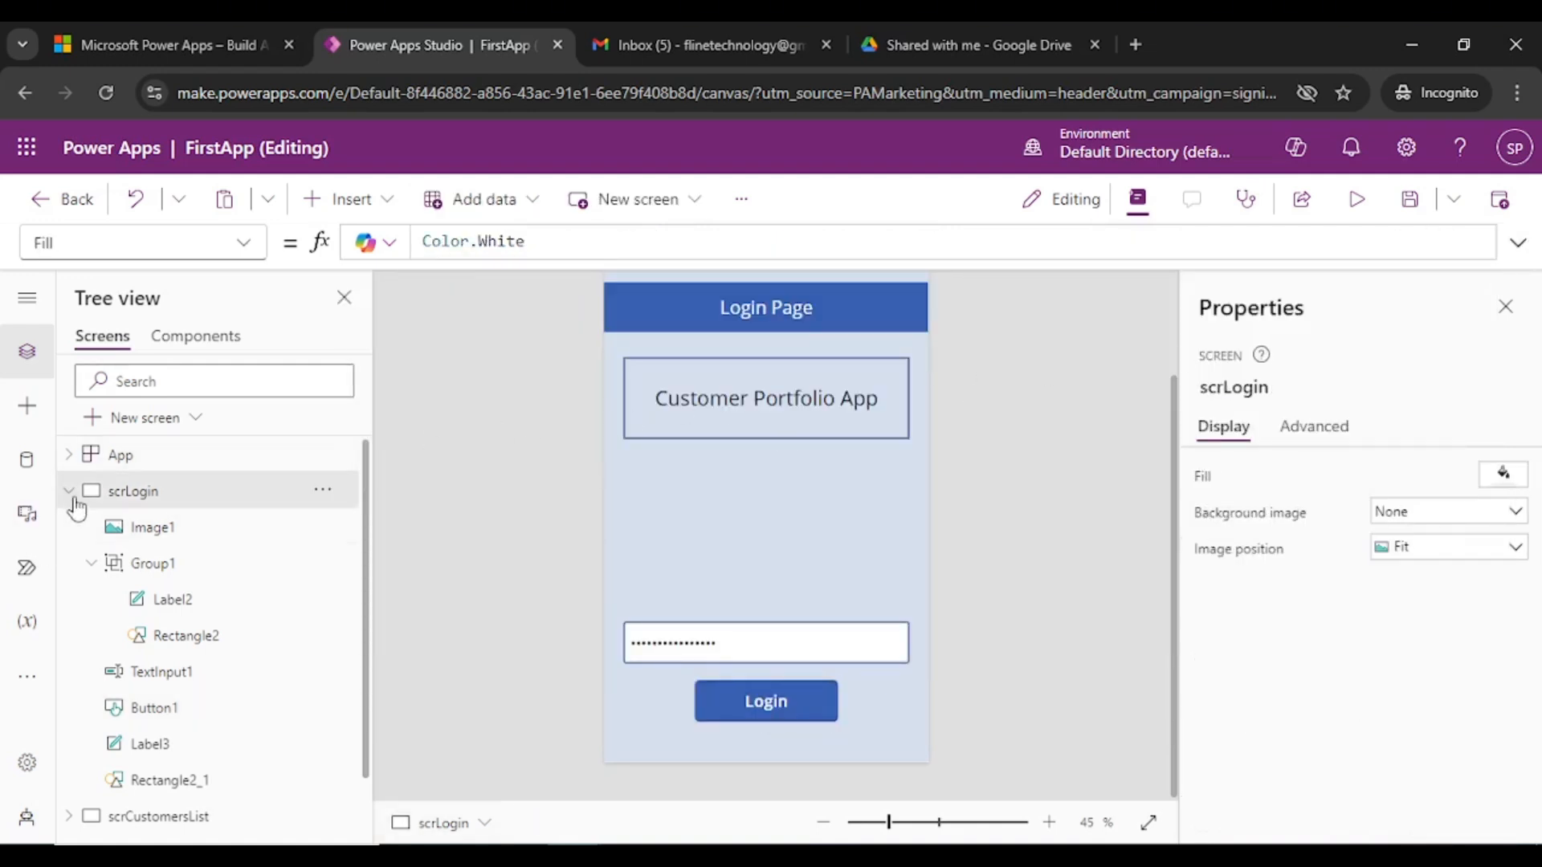
{"action": "left_click", "coordinate": [69, 491]}
{"action": "scroll", "coordinate": [1083, 358], "scroll_direction": "up", "scroll_amount": 2}
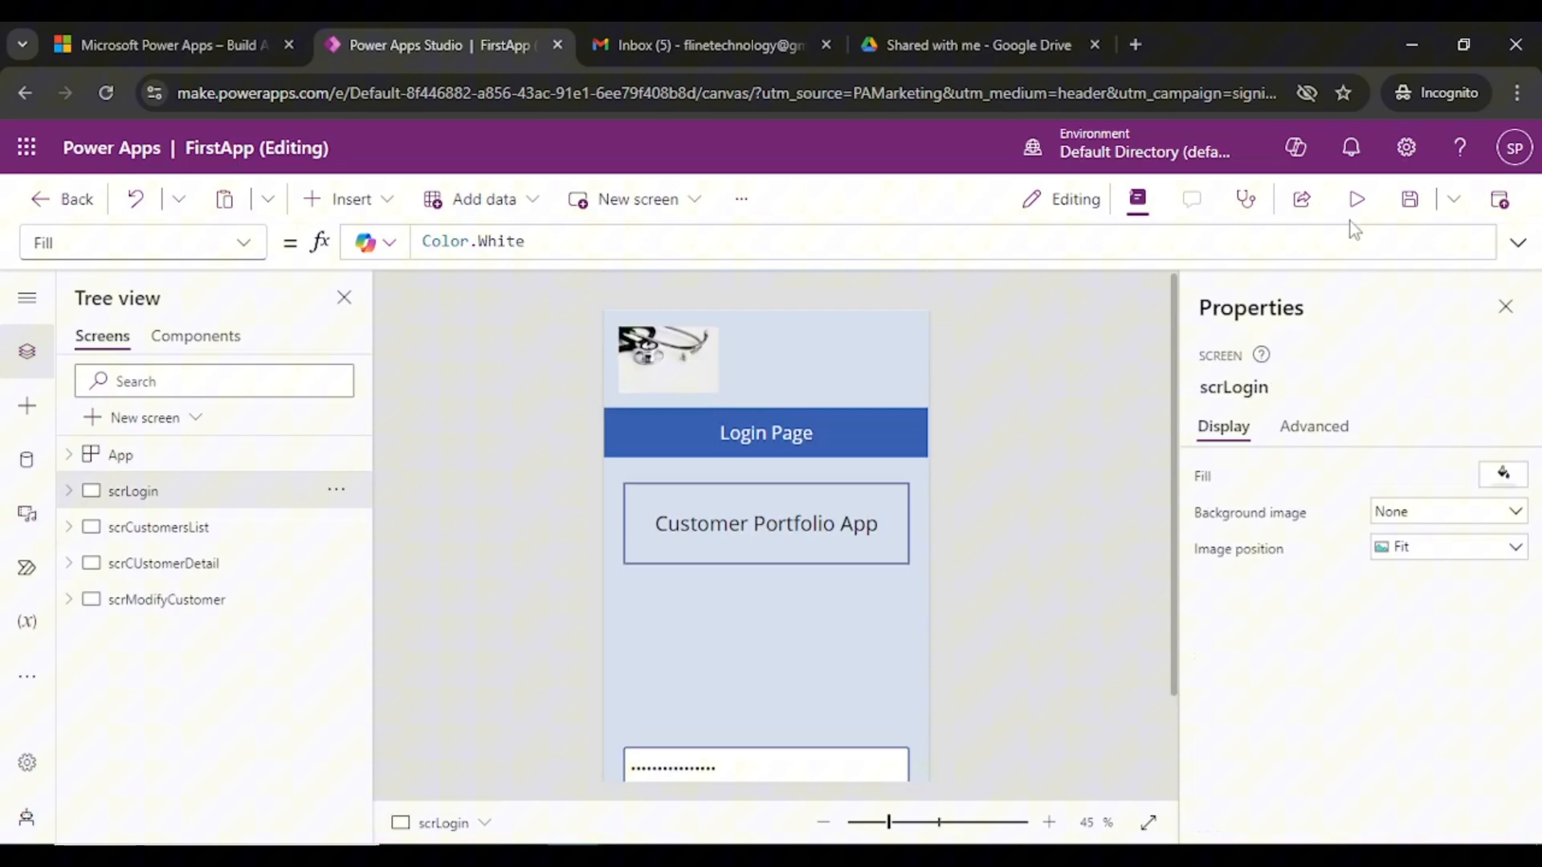
- Save, preview and press Login to reach Customers List, then reselect Button1 on scrLogin
{"action": "left_click", "coordinate": [1410, 199]}
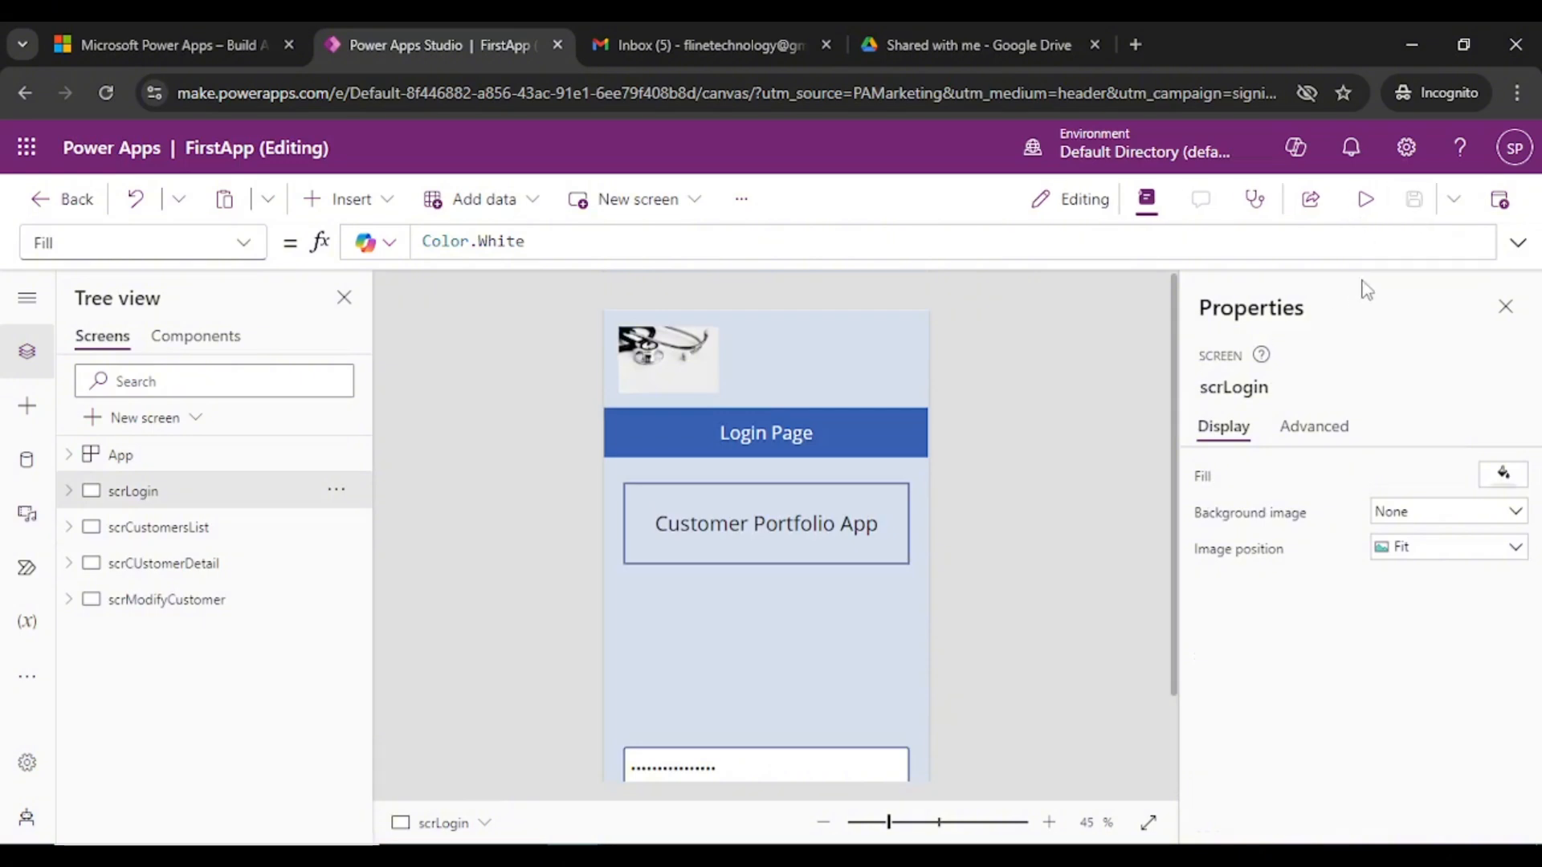
{"action": "left_click", "coordinate": [1367, 199]}
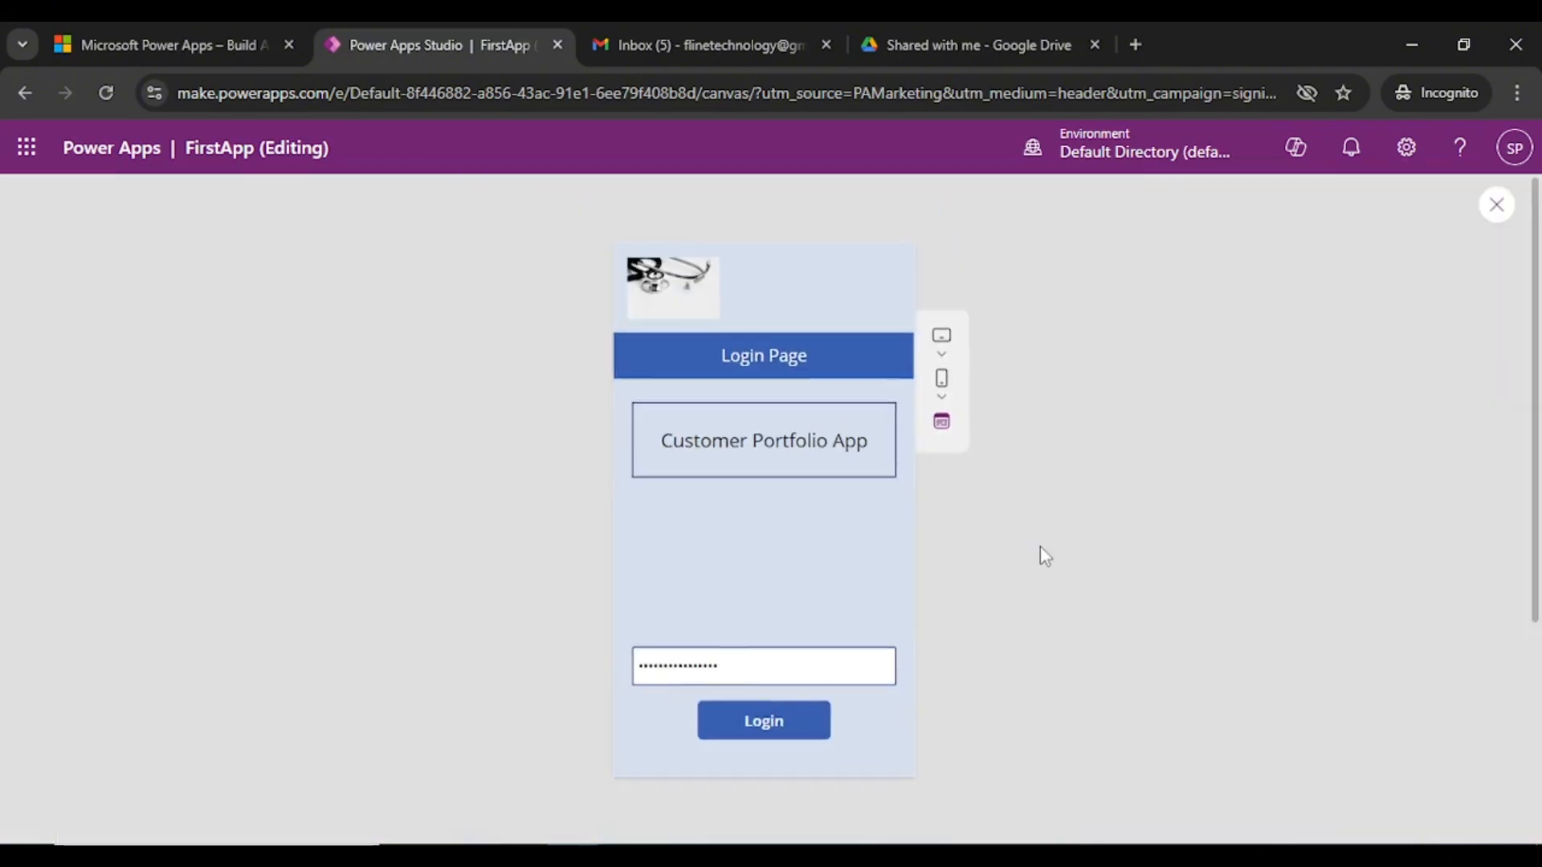
{"action": "left_click", "coordinate": [762, 723]}
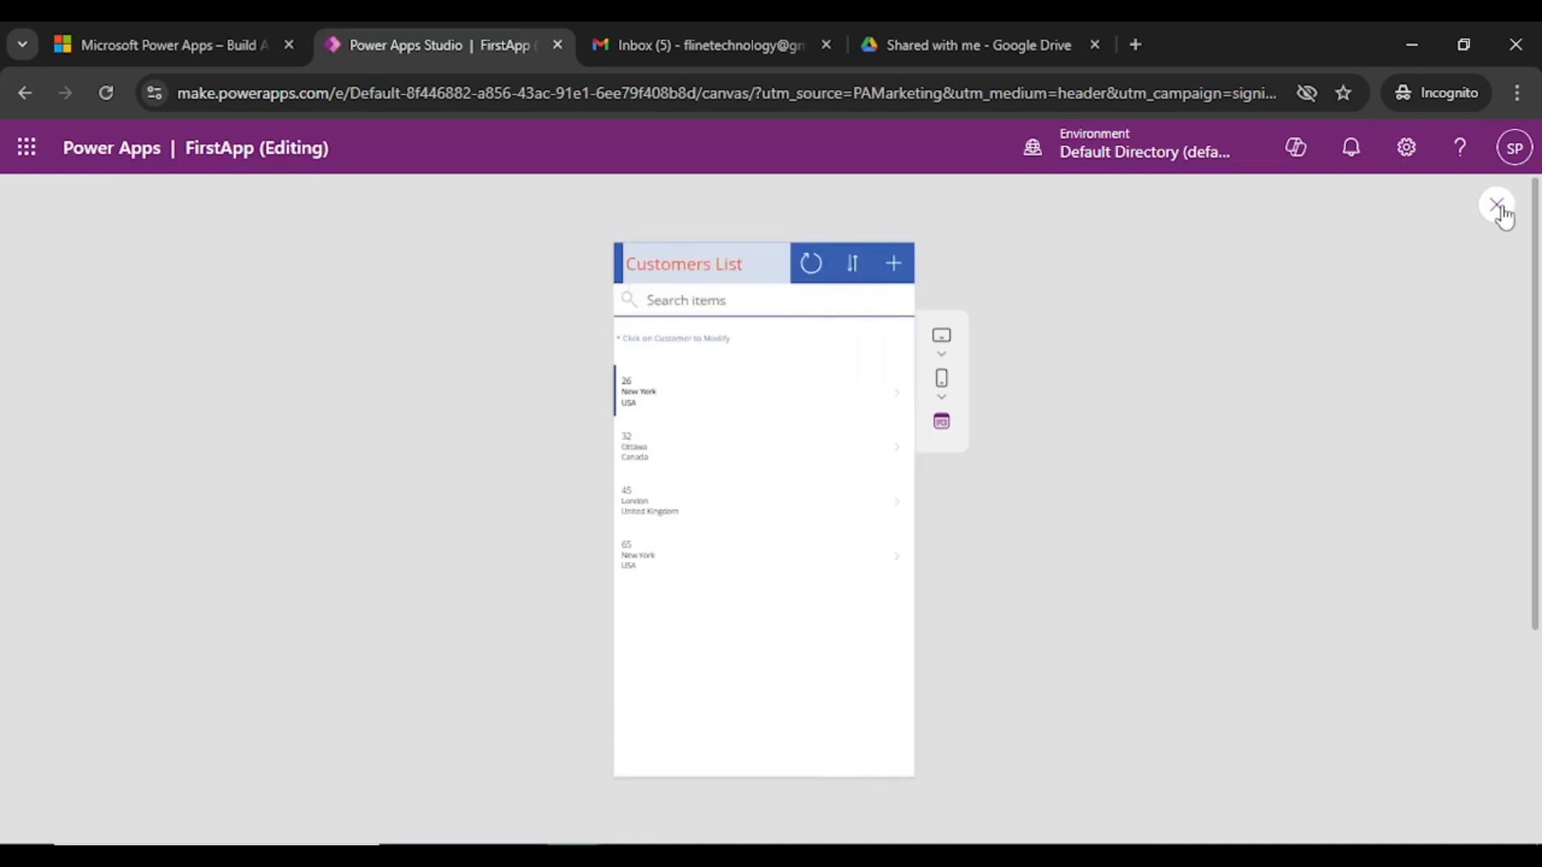
{"action": "left_click", "coordinate": [1496, 204]}
{"action": "left_click", "coordinate": [979, 592]}
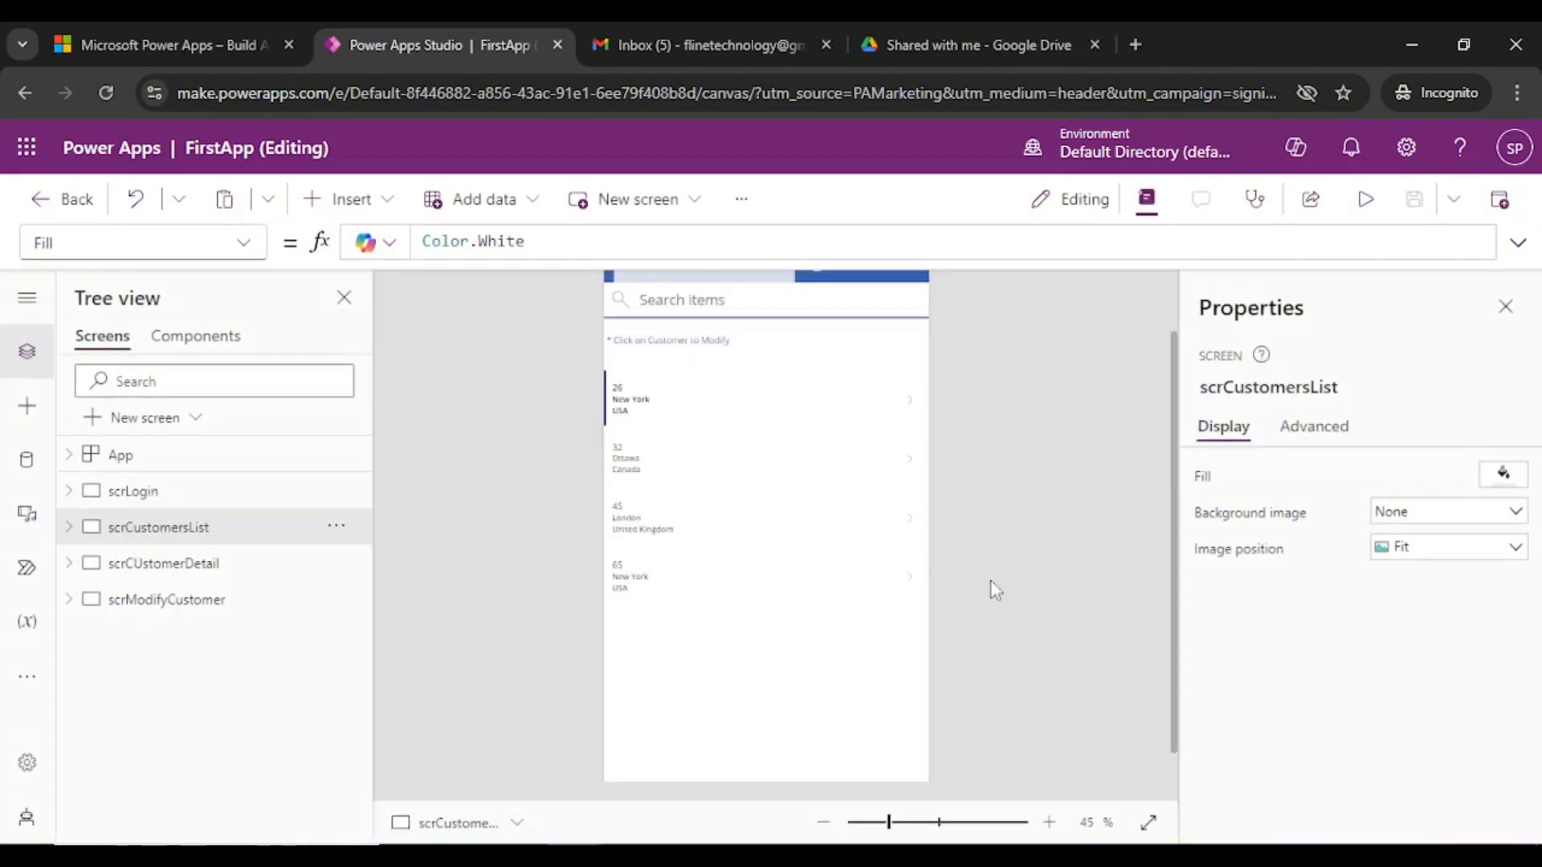
{"action": "left_click", "coordinate": [137, 500]}
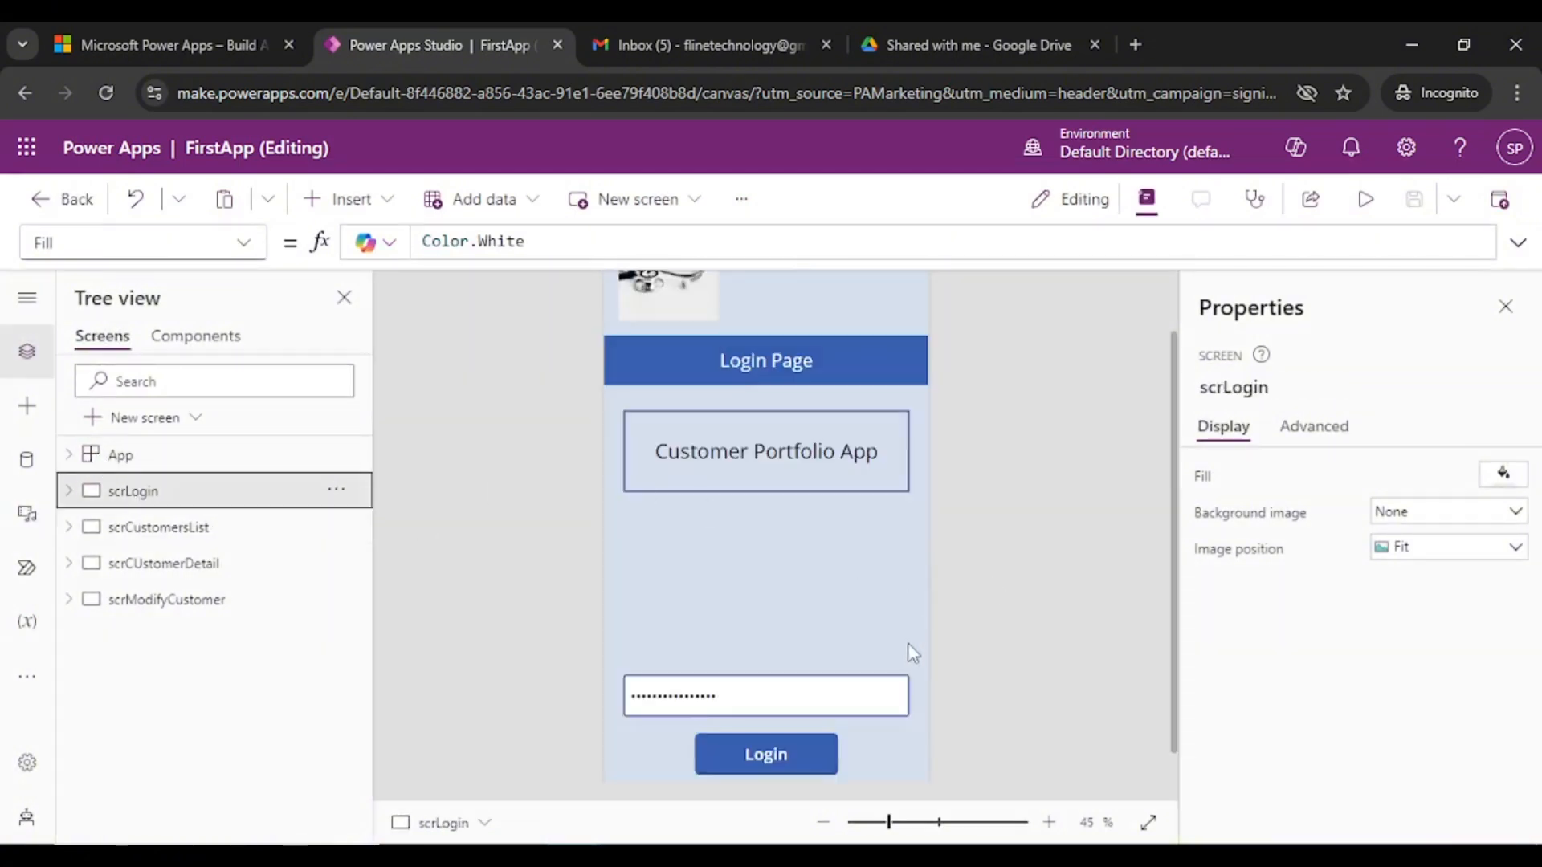
{"action": "left_click", "coordinate": [794, 705]}
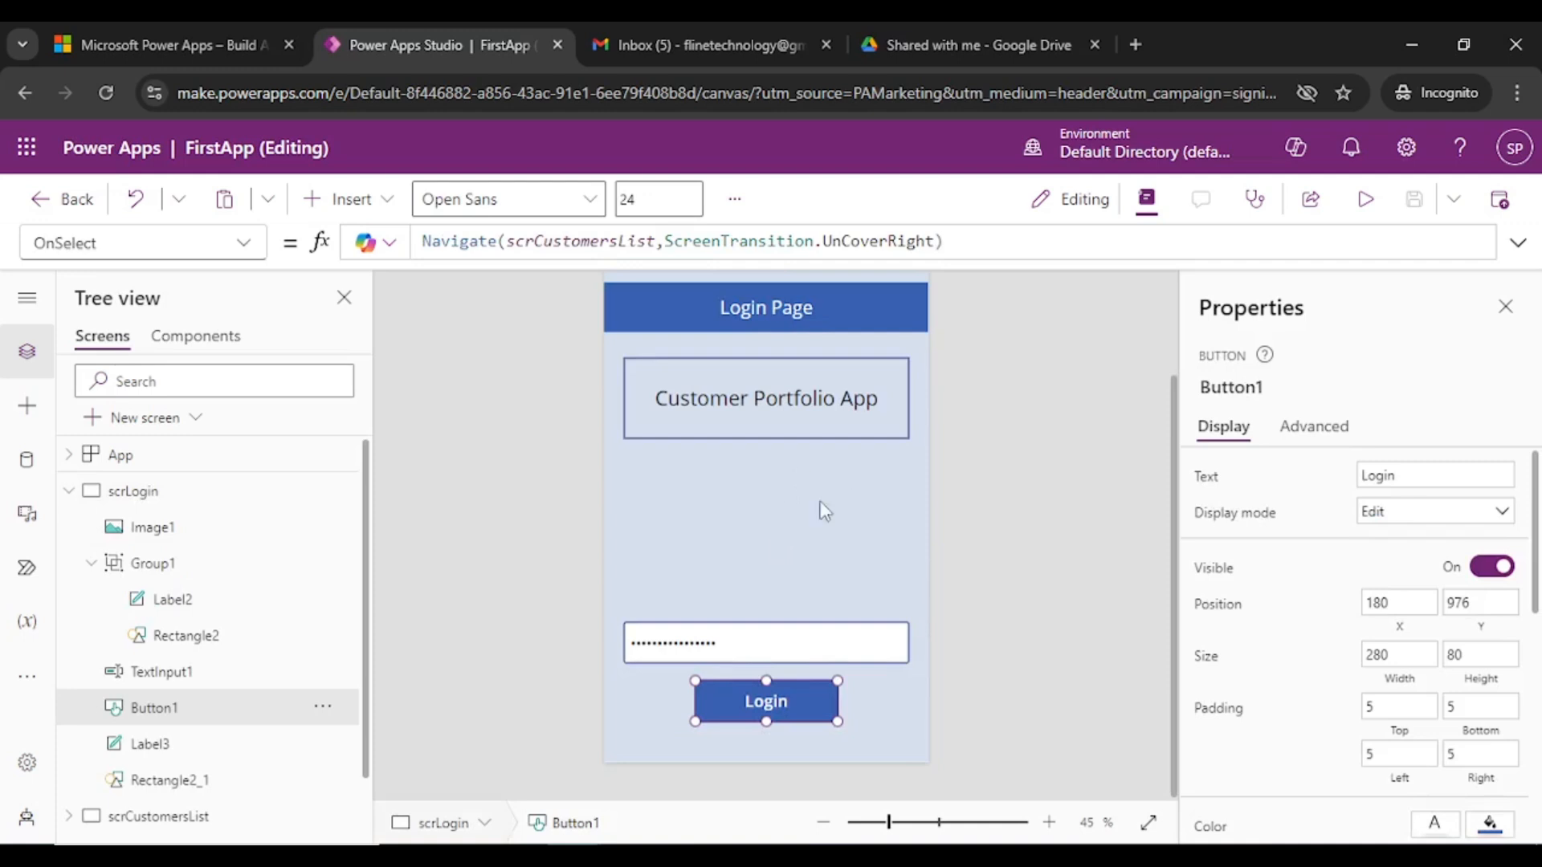
- Replace the misspelled transition with Fade, making OnSelect Navigate(scrCustomersList, ScreenTransition.Fade)
{"action": "left_click", "coordinate": [868, 240]}
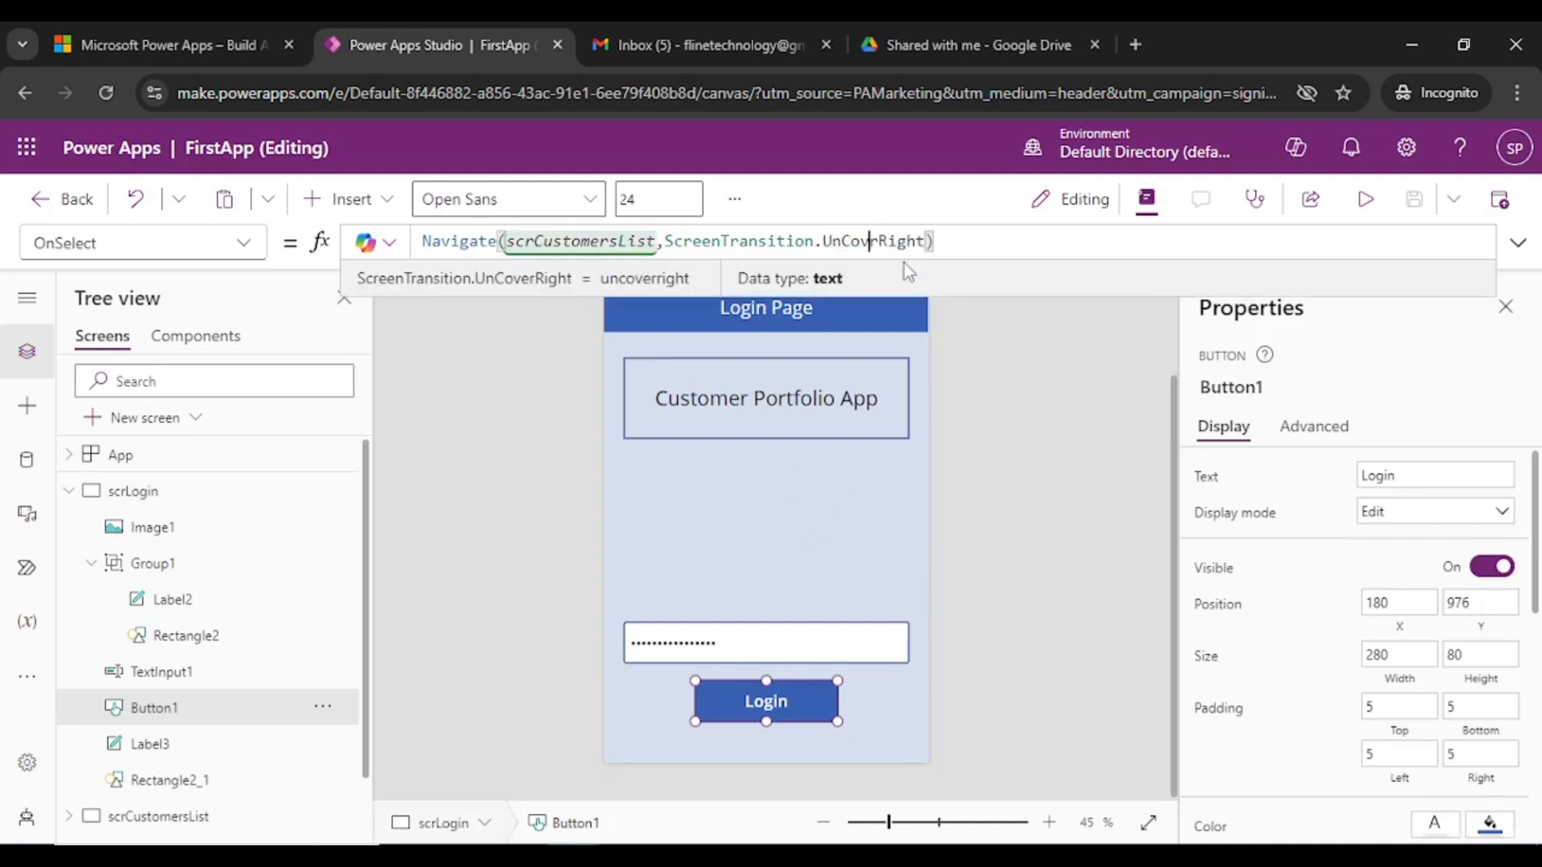
{"action": "double_click", "coordinate": [902, 242]}
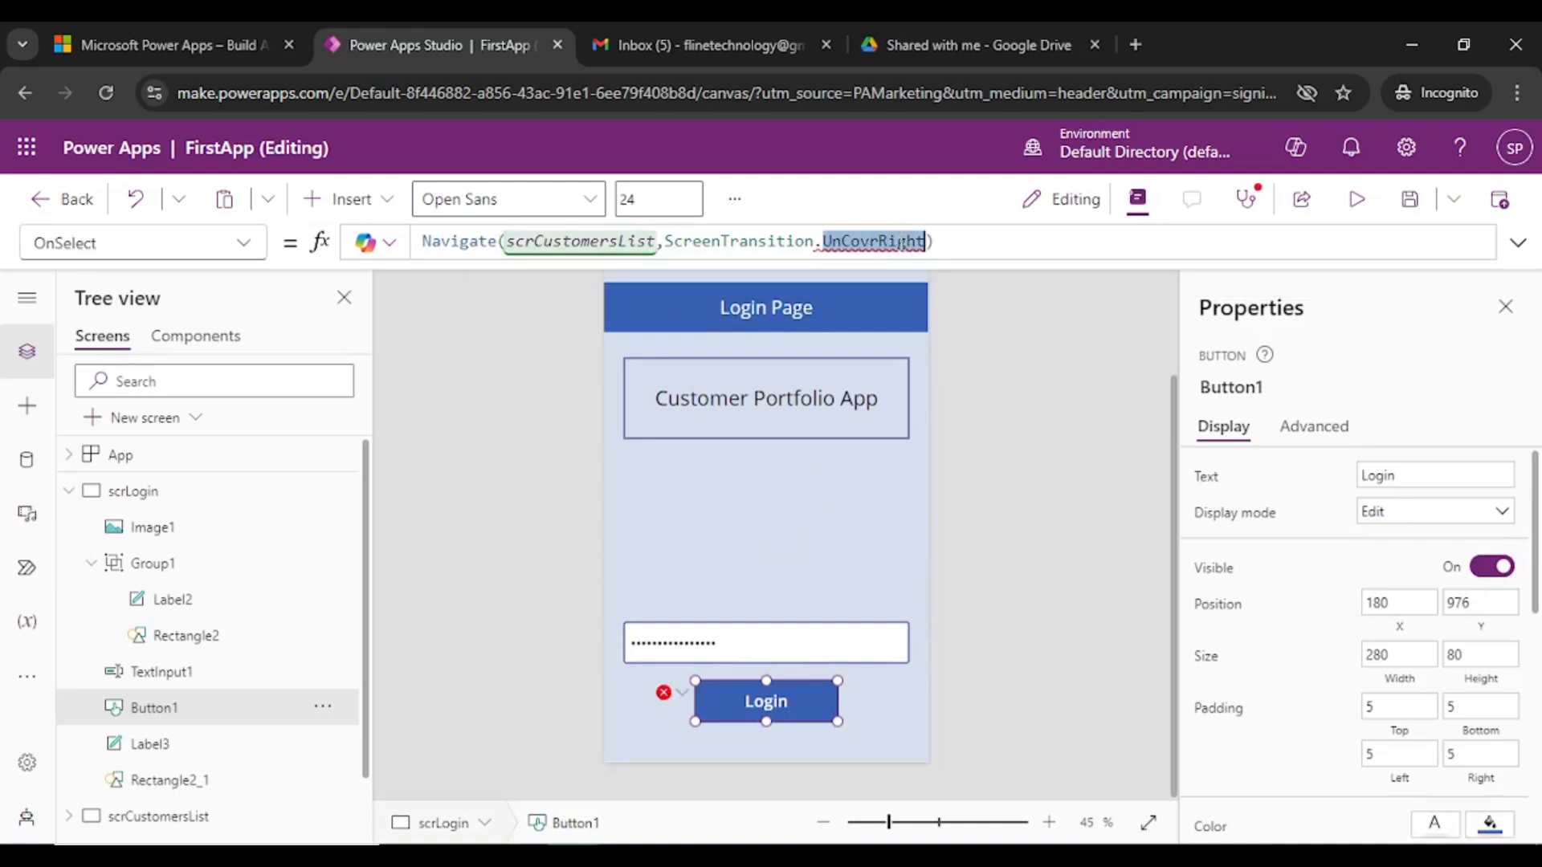
{"action": "type", "text": "Fade"}
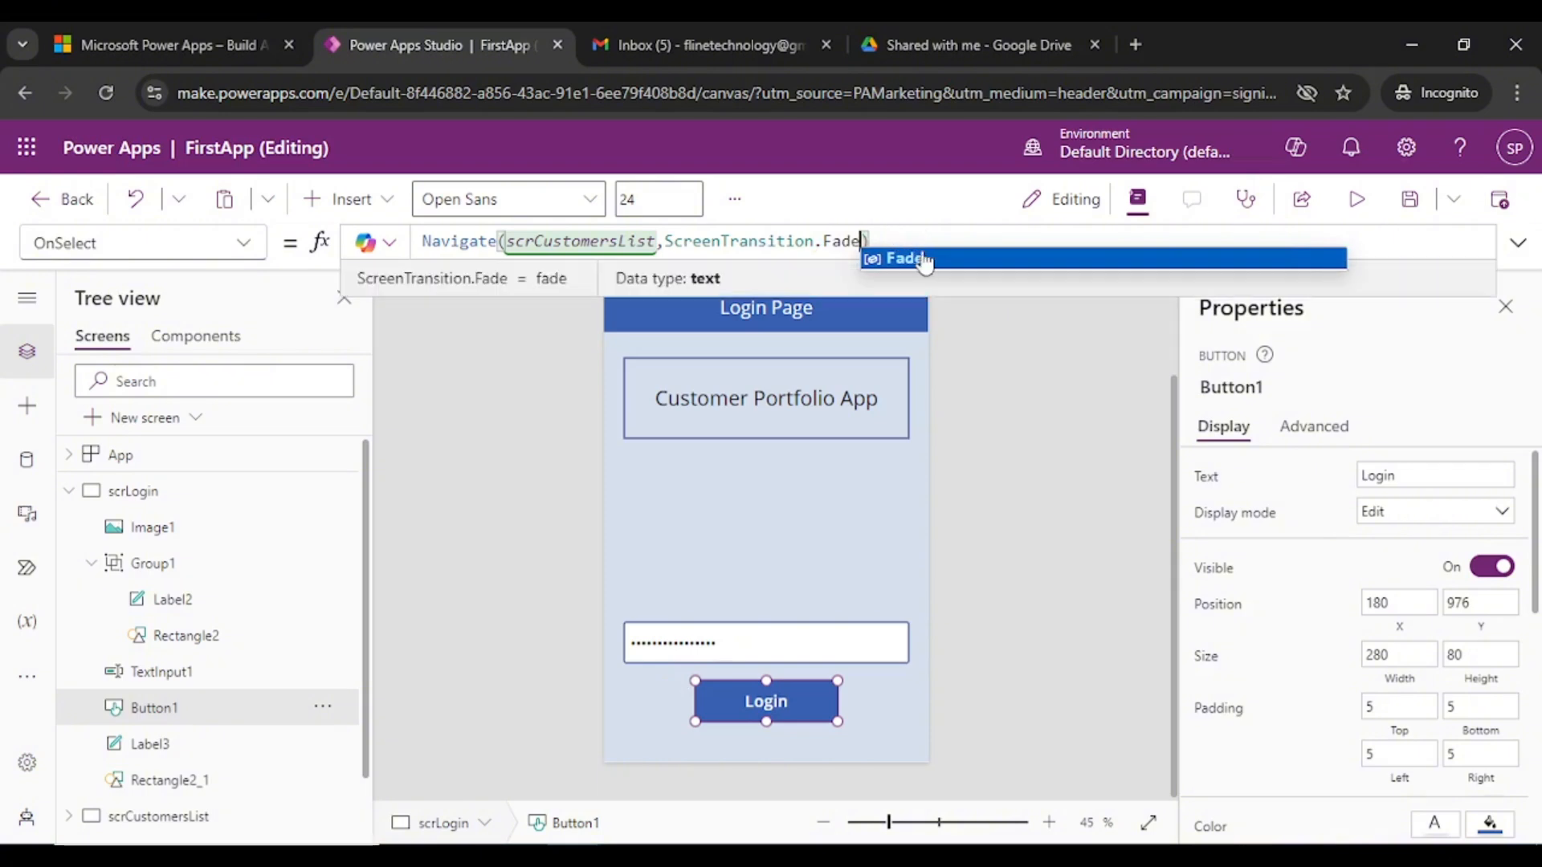
{"action": "left_click", "coordinate": [1045, 423]}
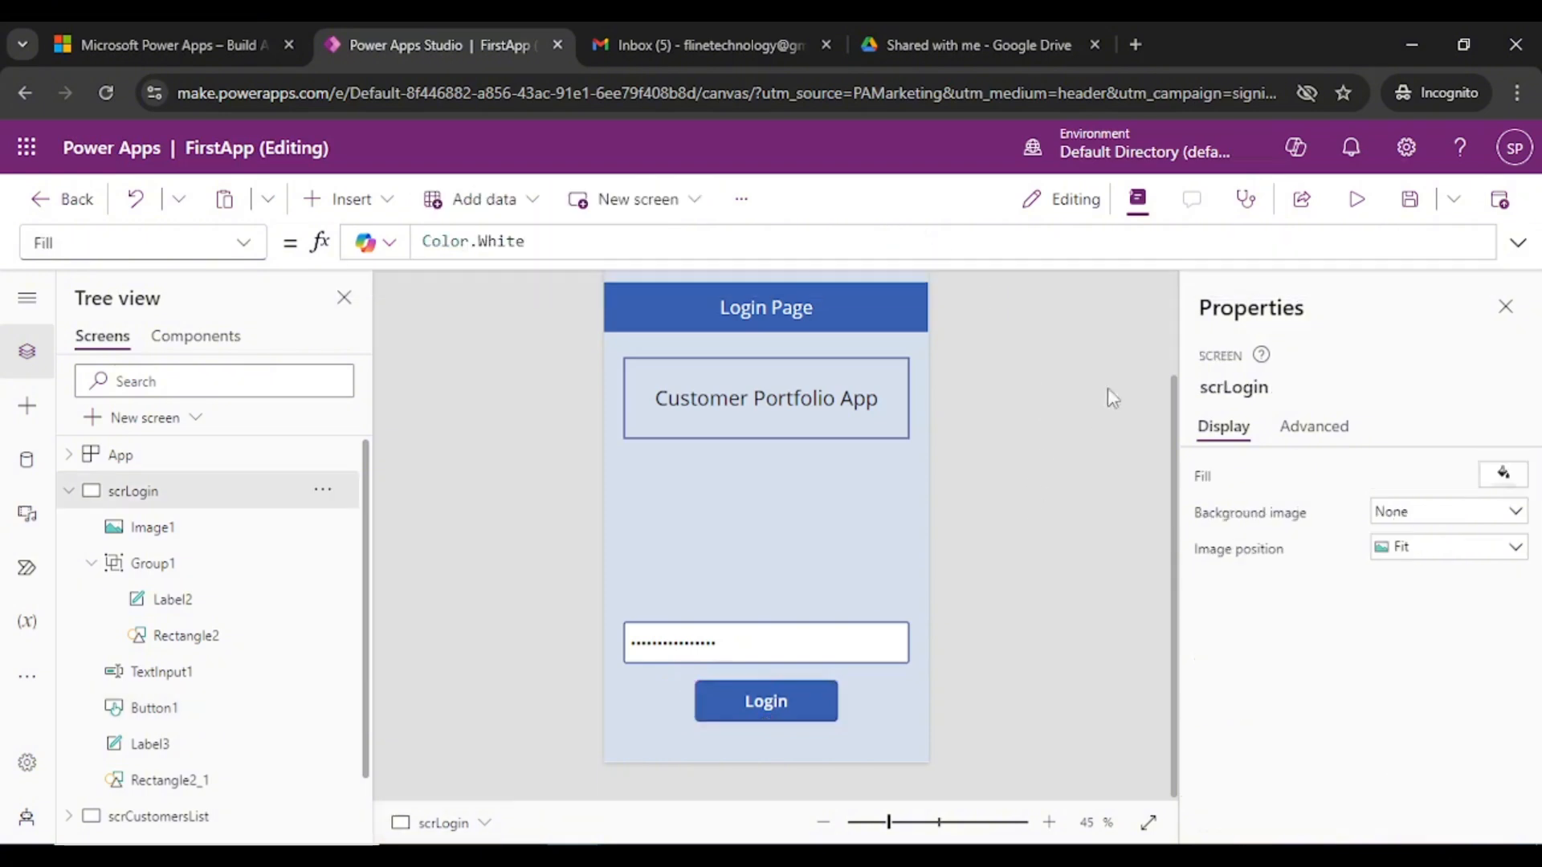
{"action": "left_click", "coordinate": [763, 643]}
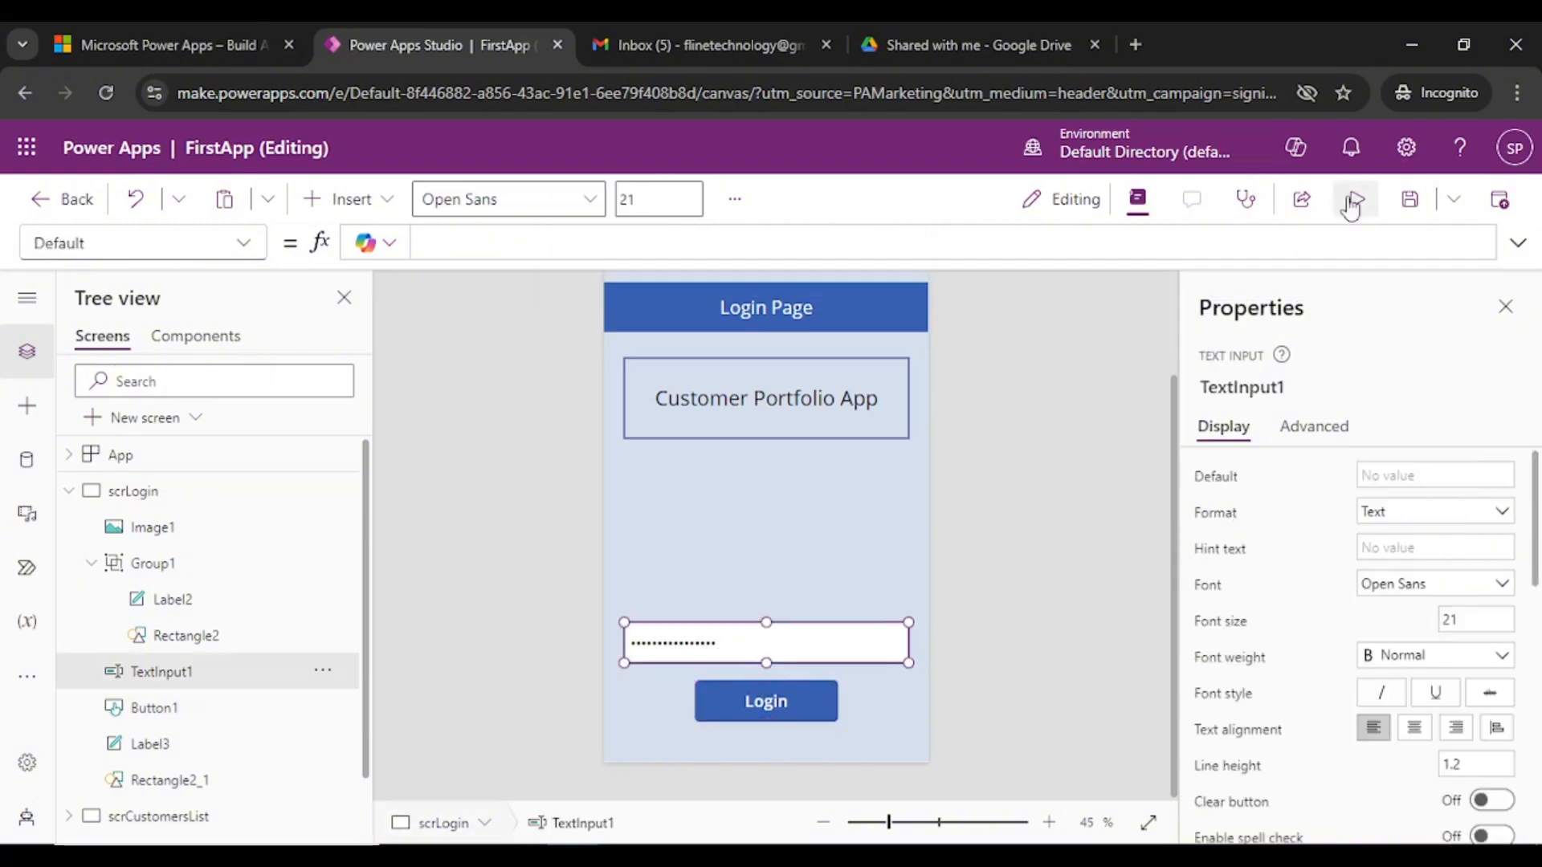
- Preview, clear the password, press Login to reach Customers List, then reselect Button1
{"action": "left_click", "coordinate": [1351, 204]}
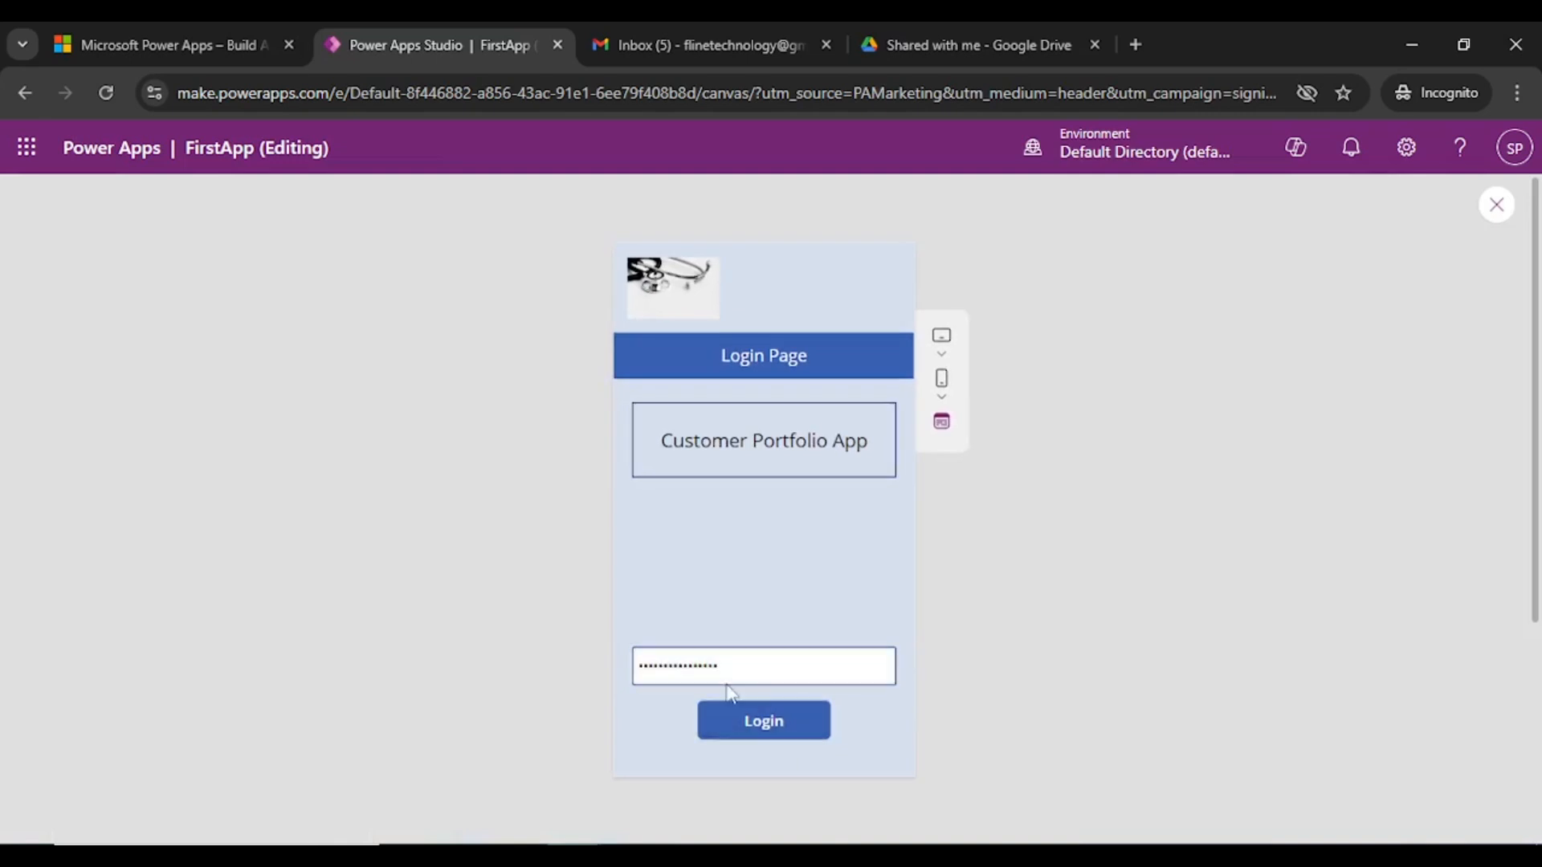
{"action": "left_click_drag", "start_coordinate": [719, 666], "coordinate": [546, 672]}
{"action": "key", "text": "BackSpace"}
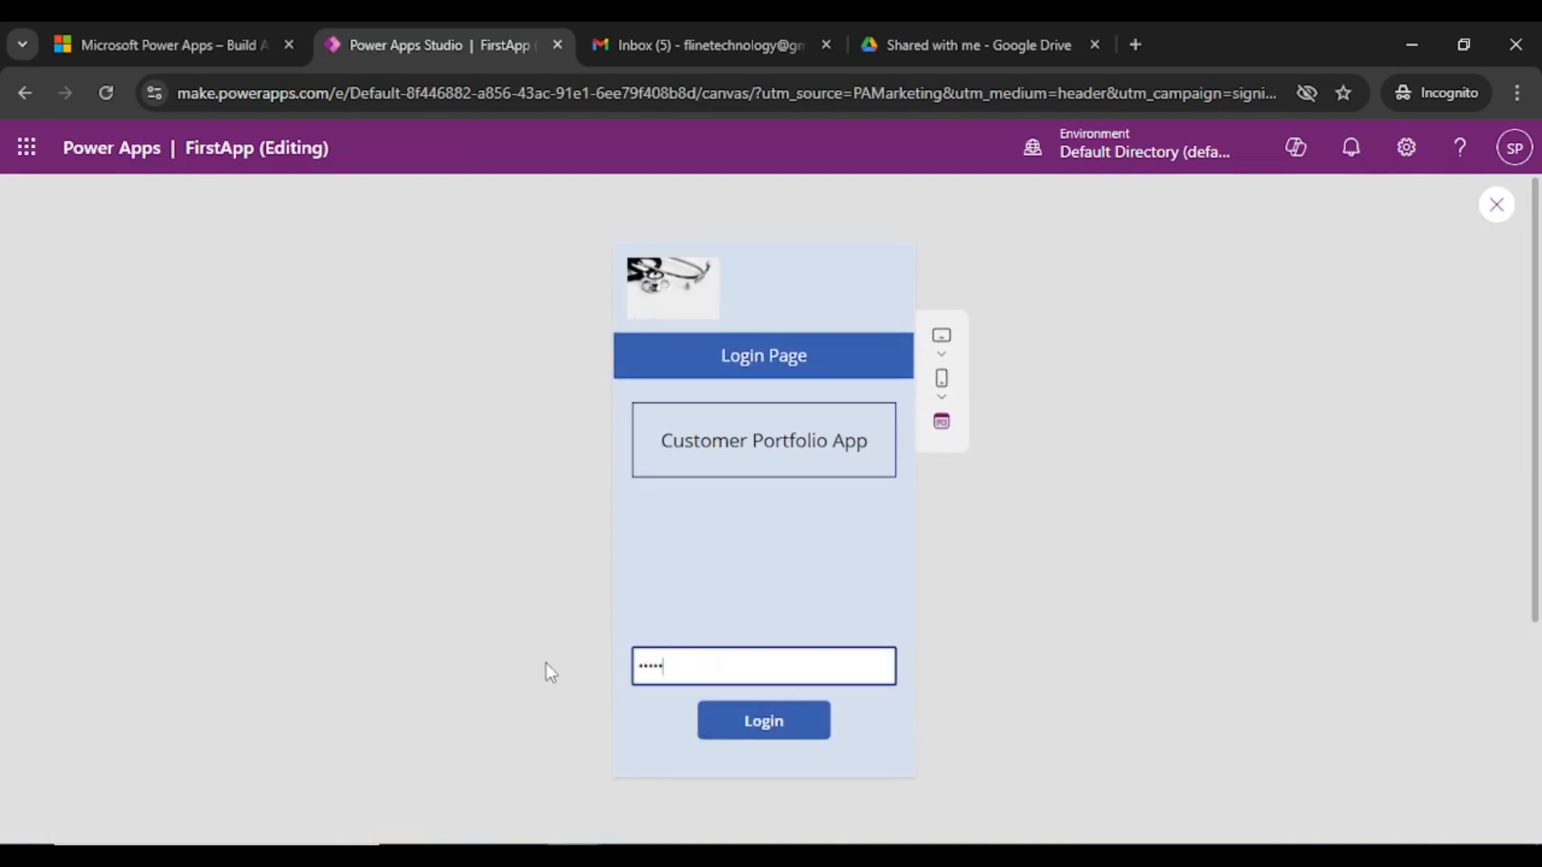
{"action": "key", "text": "BackSpace"}
{"action": "key", "text": "BackSpace"}
{"action": "key", "text": "BackSpace"}
{"action": "key", "text": "BackSpace"}
{"action": "key", "text": "BackSpace"}
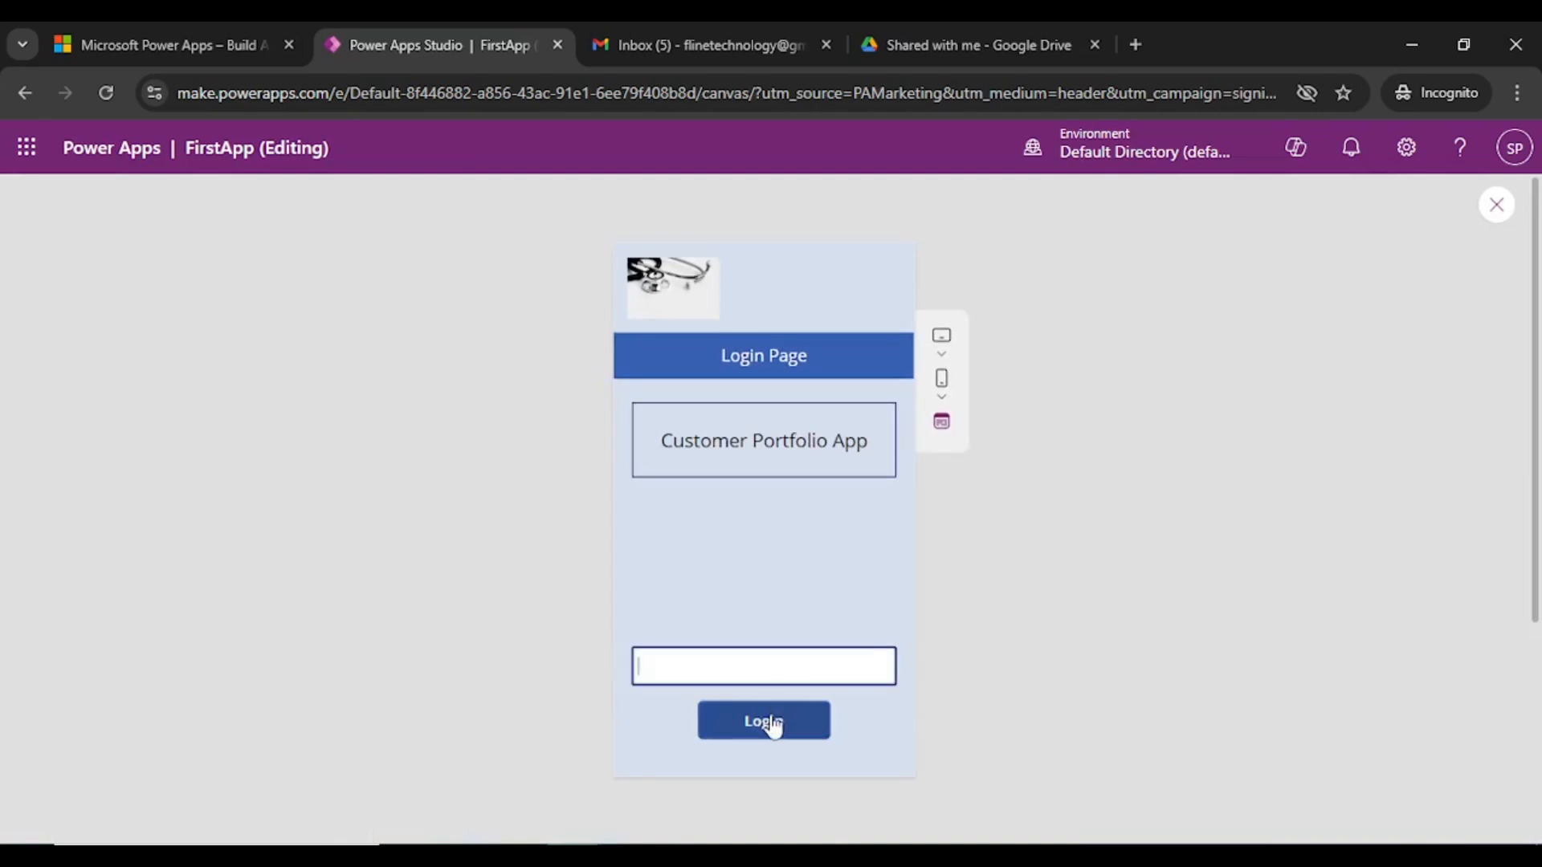
{"action": "left_click", "coordinate": [772, 725]}
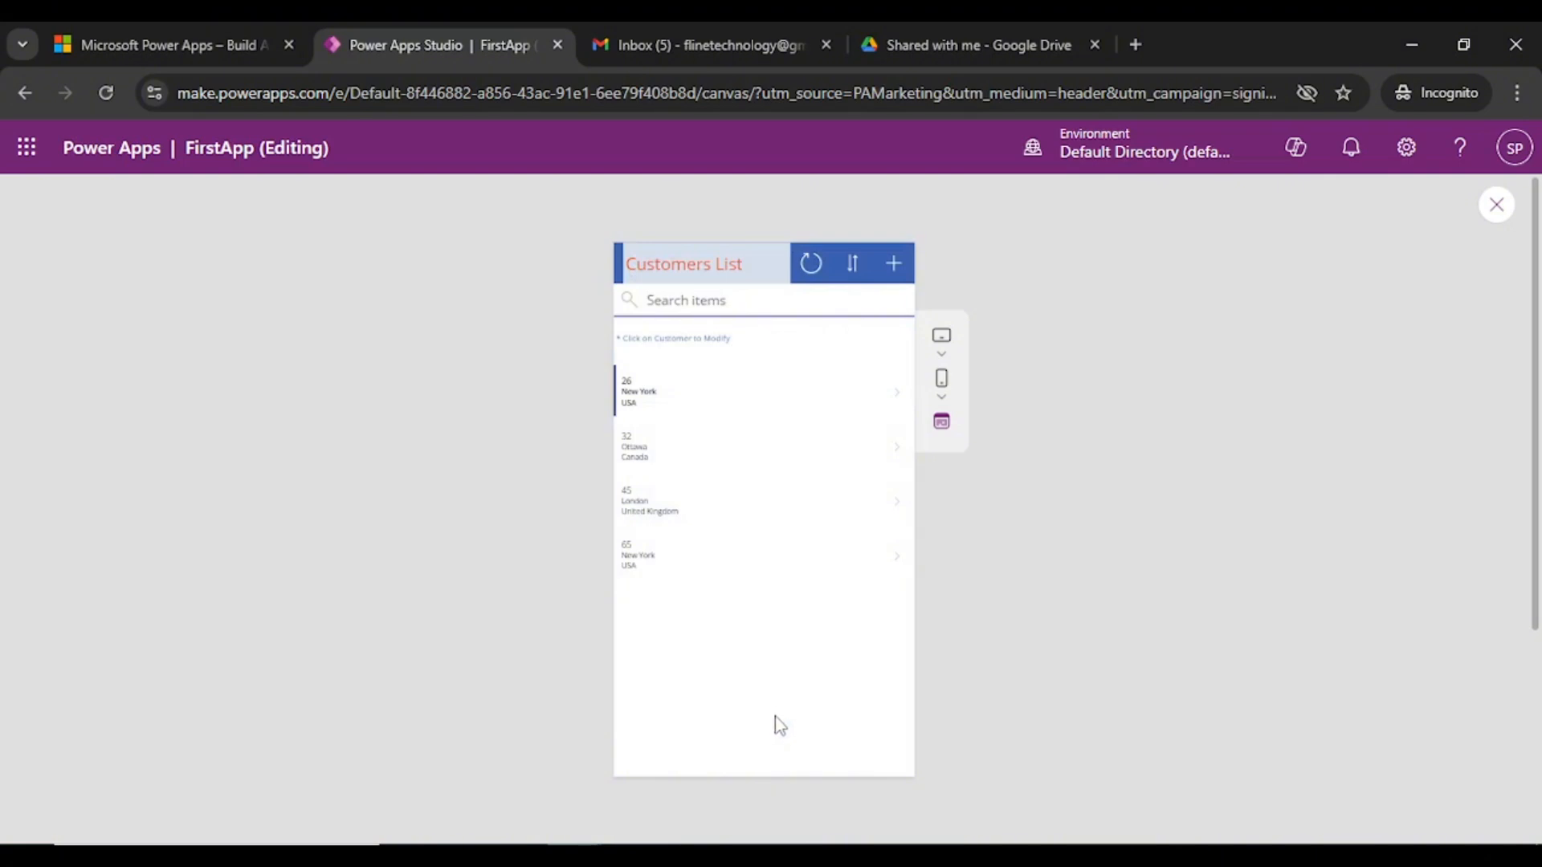
{"action": "left_click", "coordinate": [1495, 207]}
{"action": "left_click", "coordinate": [980, 594]}
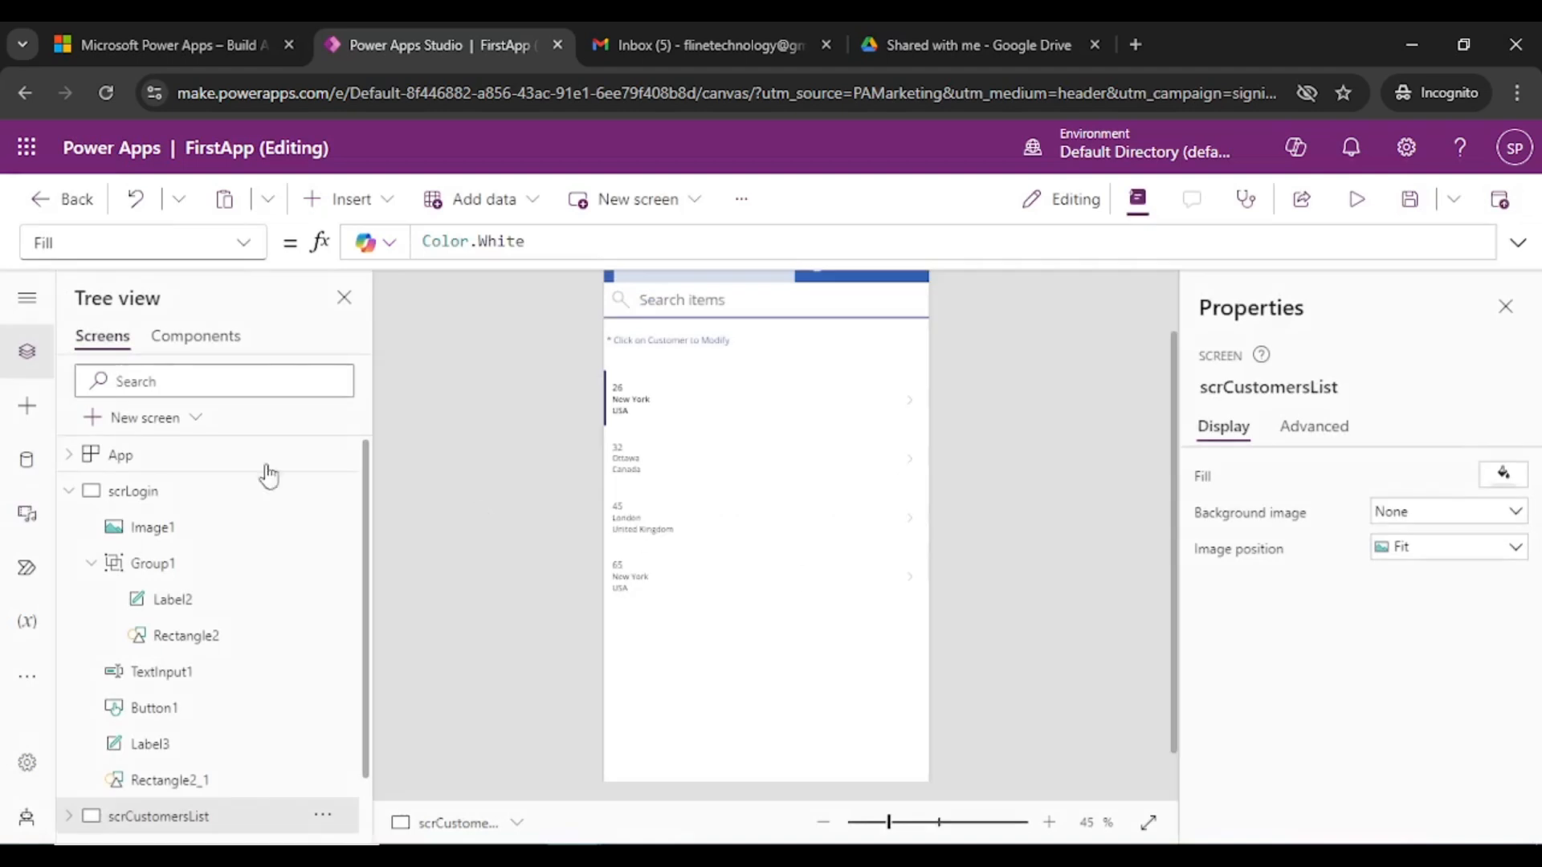
{"action": "left_click", "coordinate": [179, 491]}
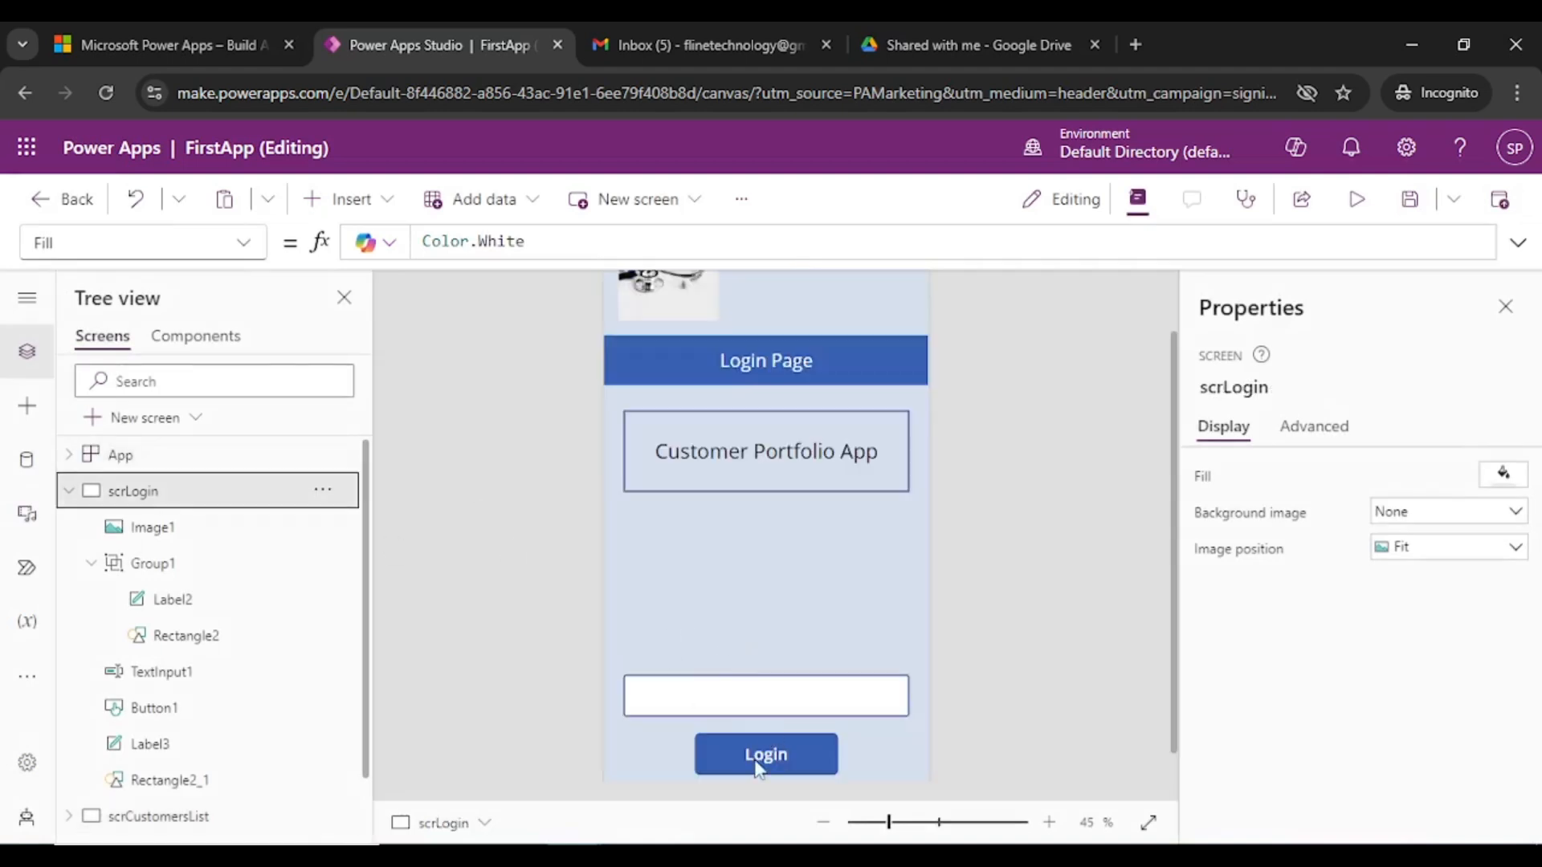
{"action": "left_click", "coordinate": [757, 768]}
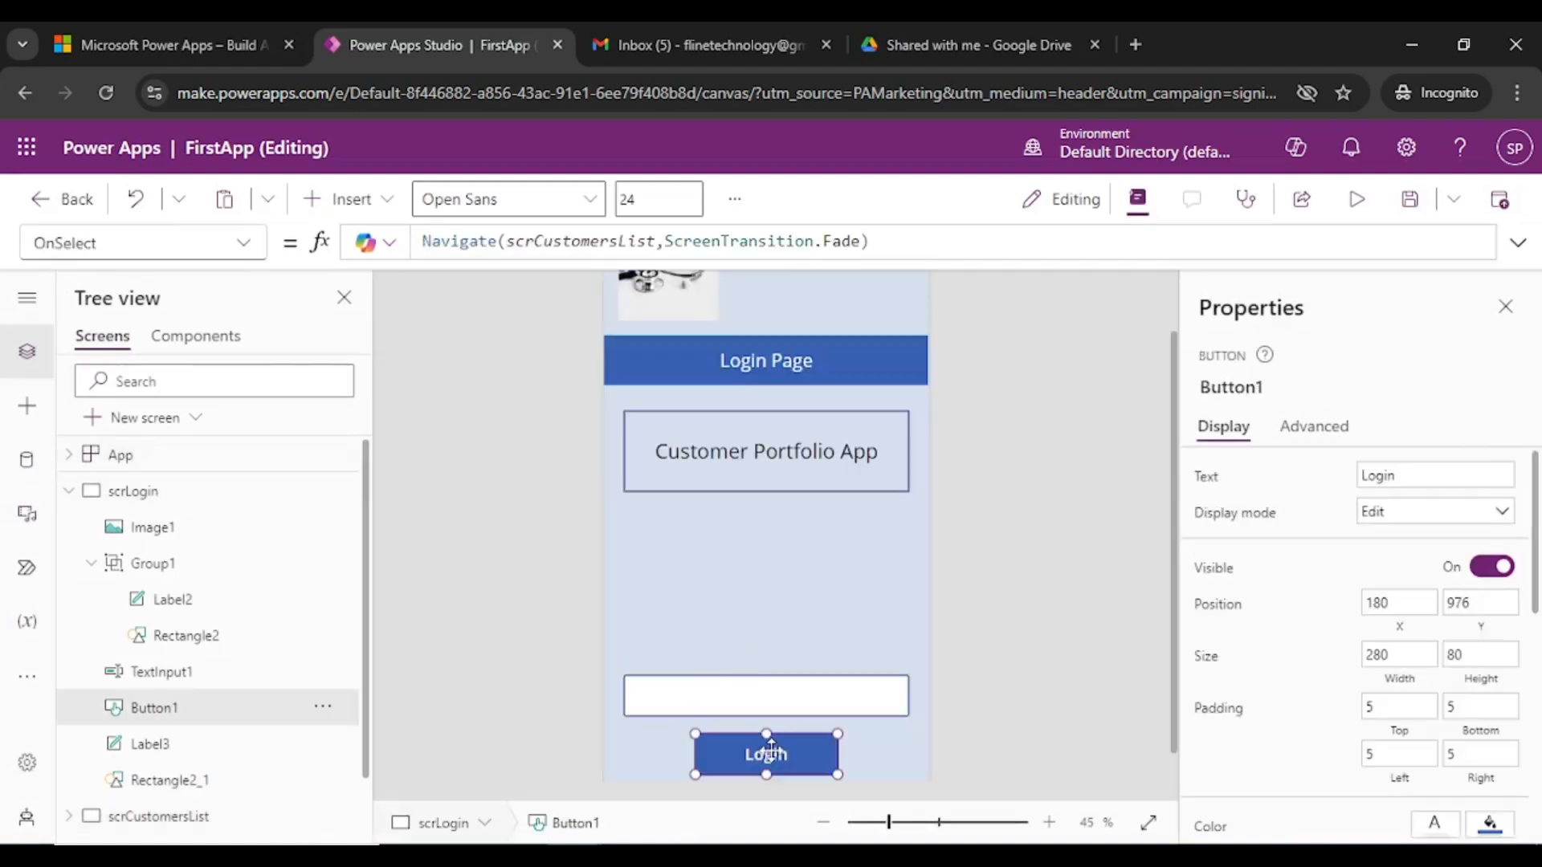